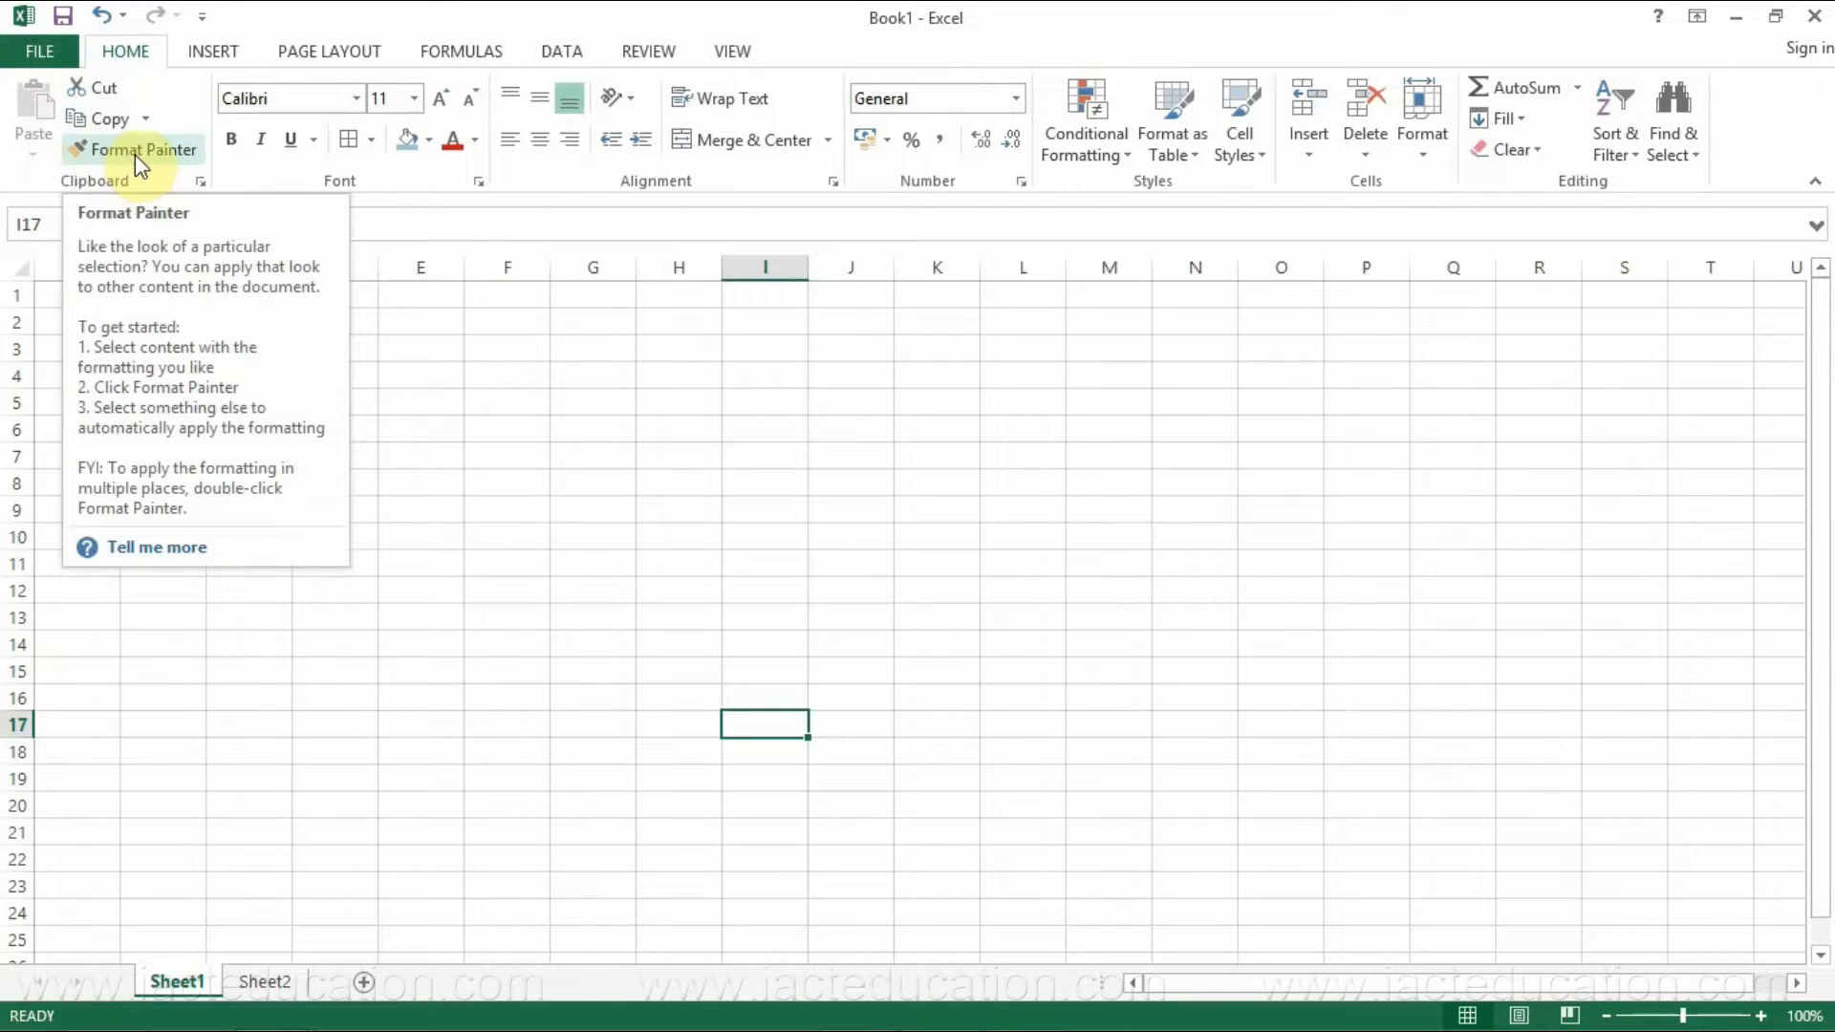
- View the Clipboard pane's contents and close the pane
{"action": "left_click", "coordinate": [202, 182]}
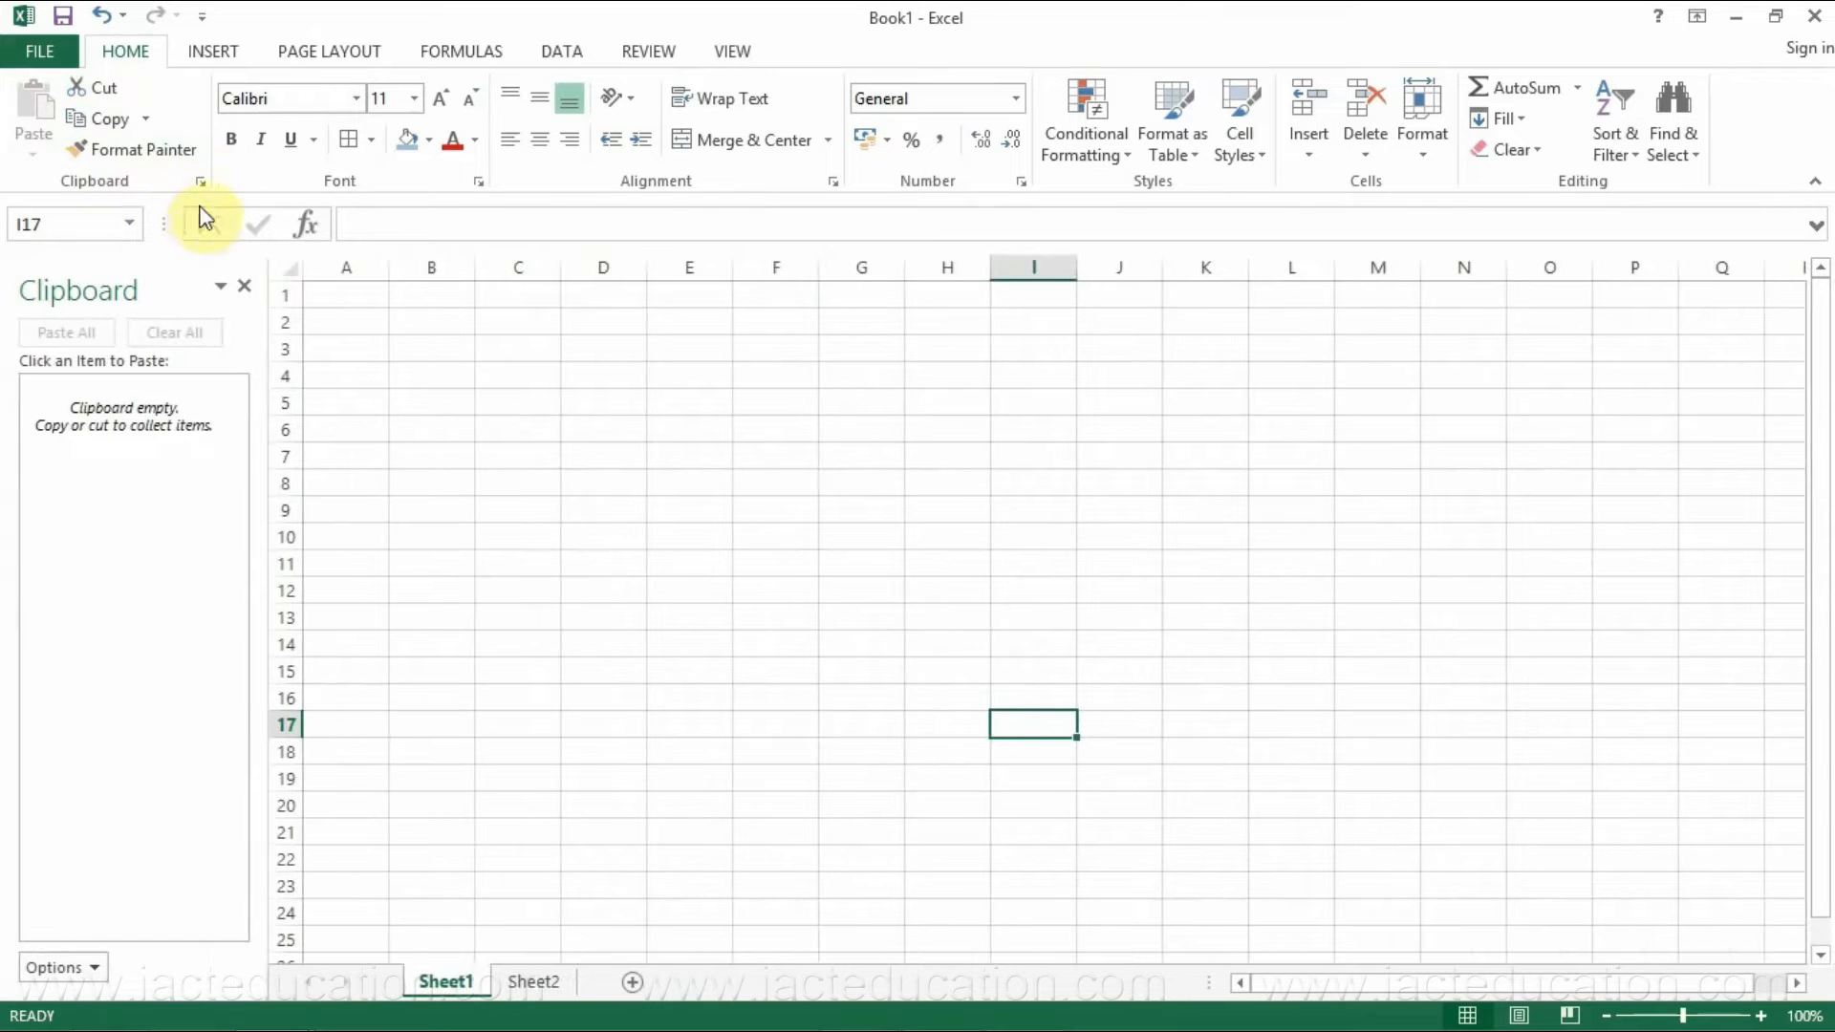
{"action": "left_click", "coordinate": [245, 286]}
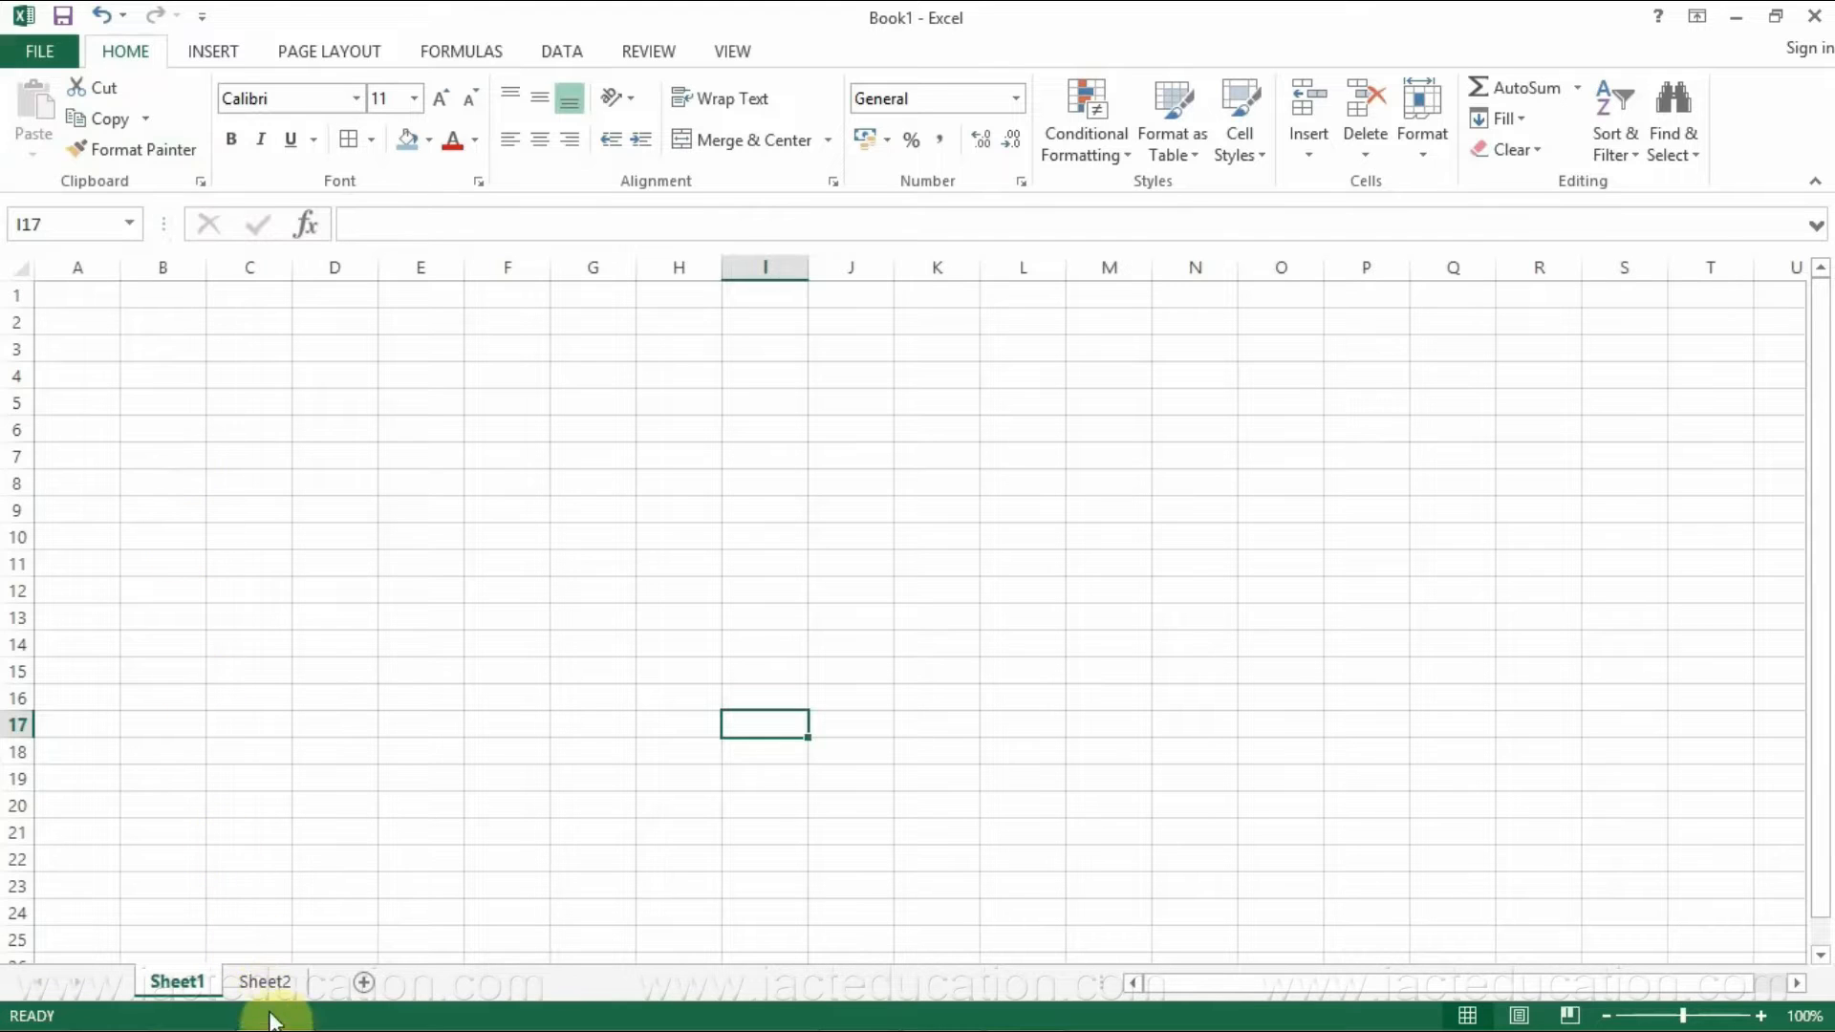
- Switch to Sheet2 and inspect the formula in the first AMOUNT cell, F2
{"action": "left_click", "coordinate": [264, 981]}
{"action": "left_click", "coordinate": [111, 310]}
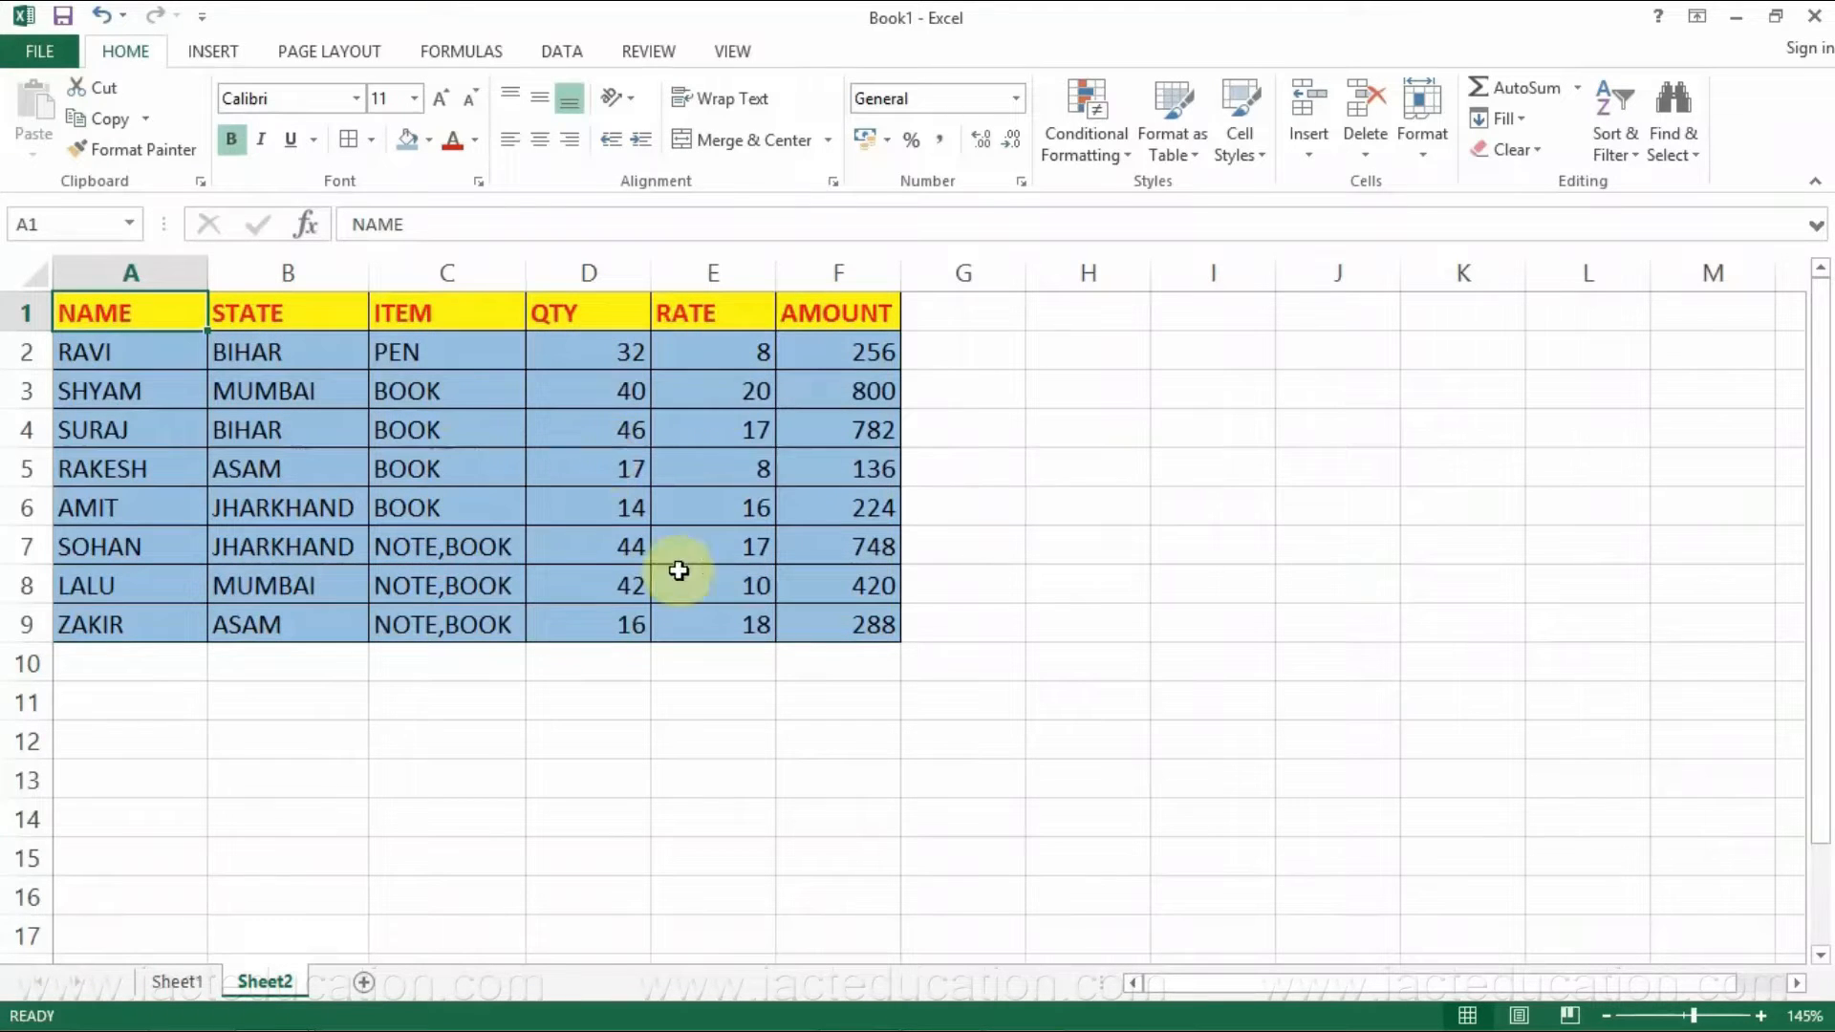
{"action": "left_click", "coordinate": [827, 357]}
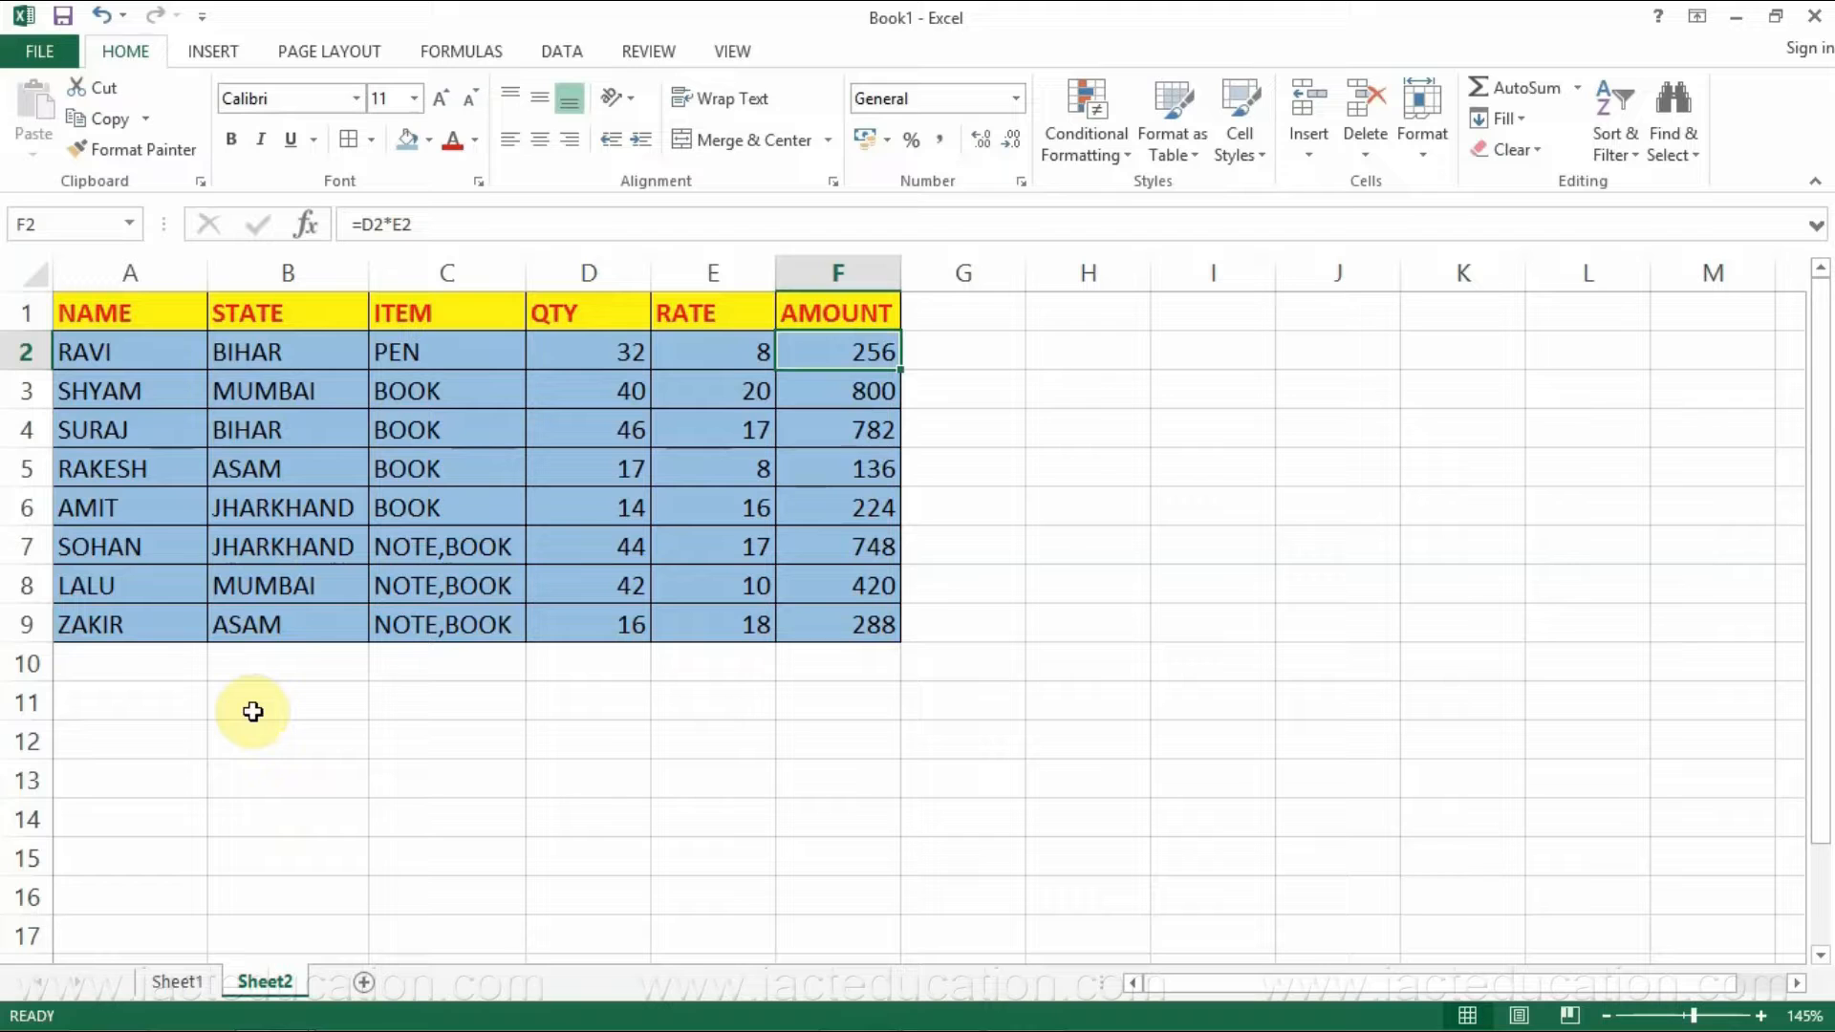
{"action": "left_click", "coordinate": [188, 988]}
{"action": "left_click", "coordinate": [256, 984]}
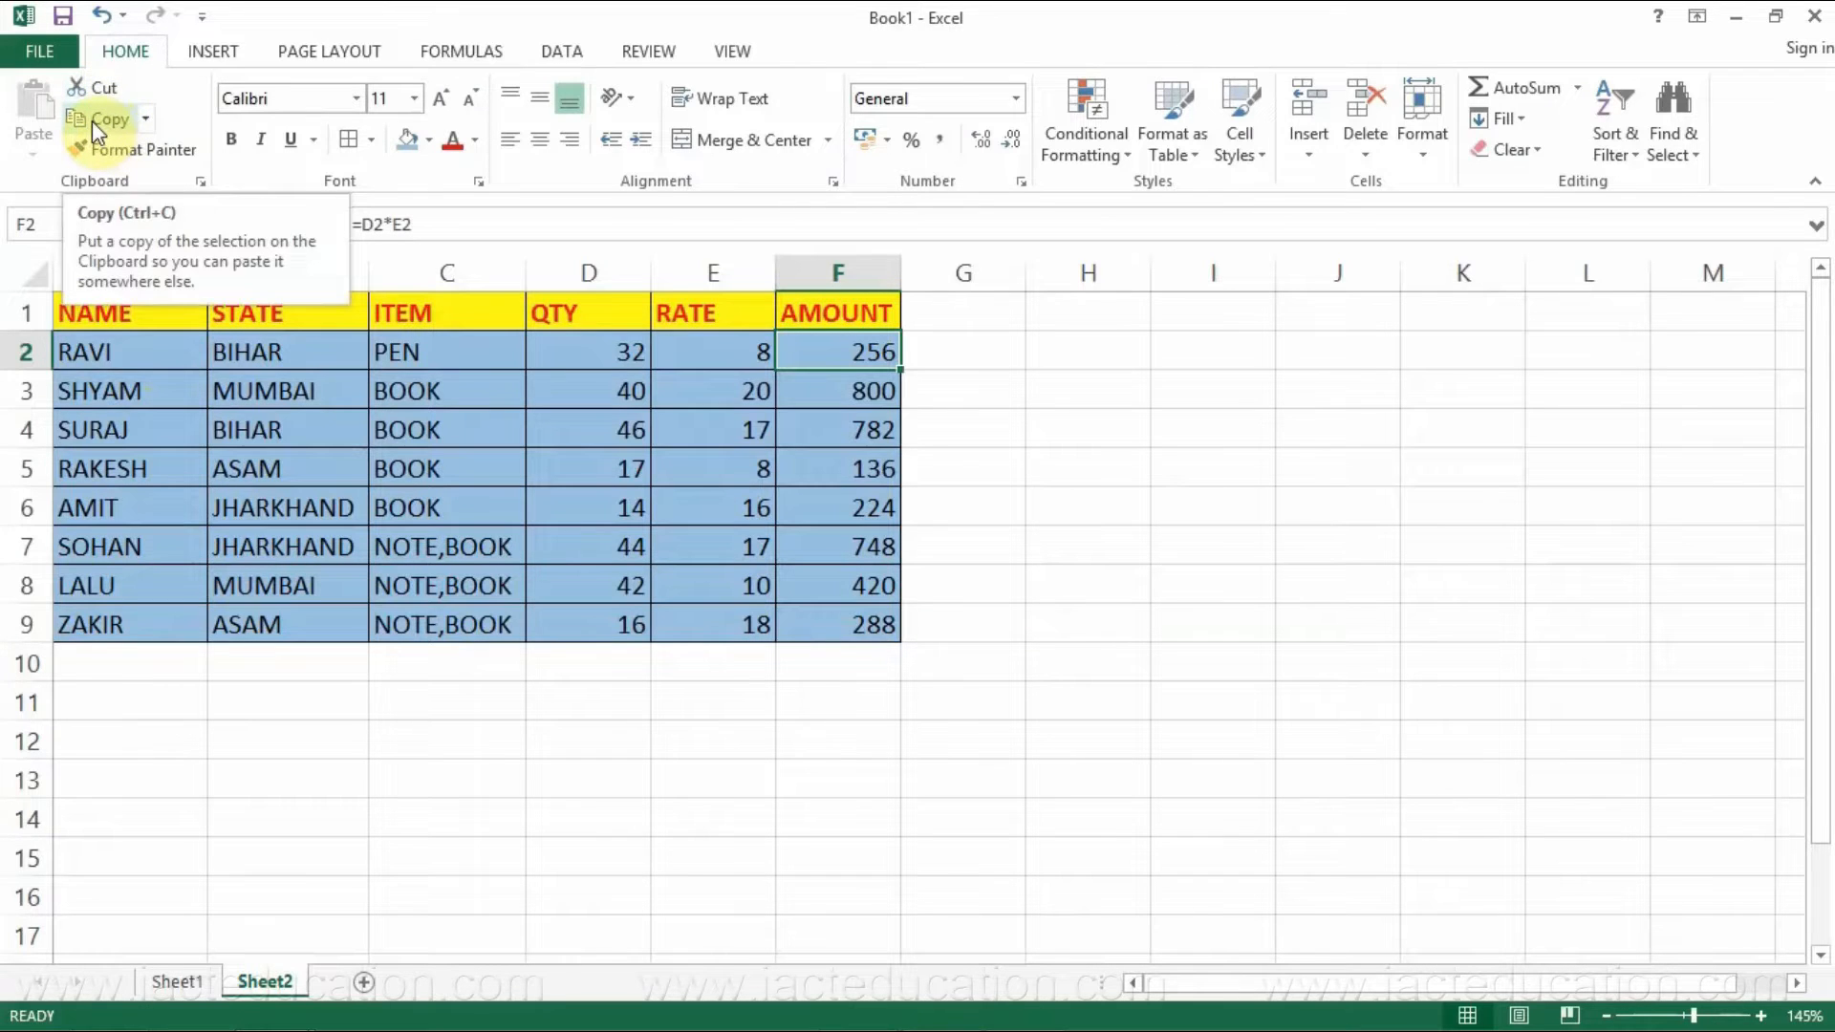
- Copy the whole table A1:F9 and paste the copy starting at cell A11
{"action": "left_click_drag", "start_coordinate": [123, 311], "coordinate": [838, 616]}
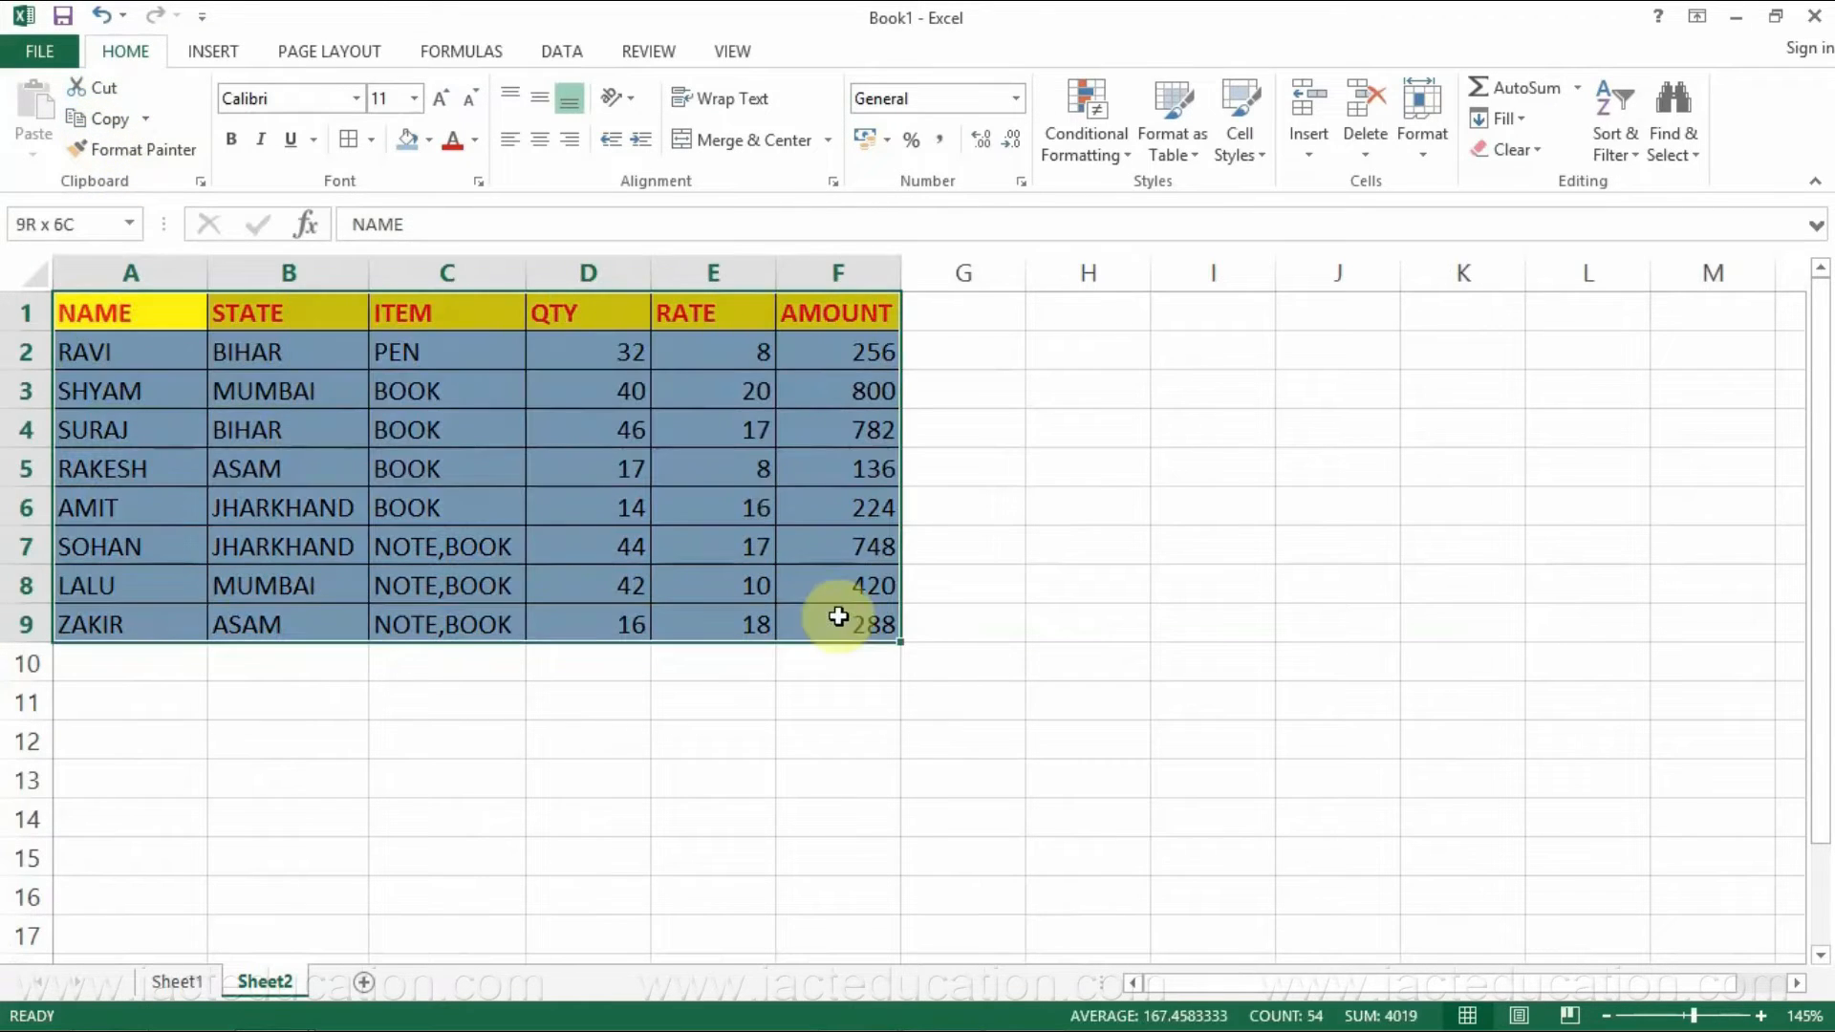
{"action": "left_click", "coordinate": [97, 118]}
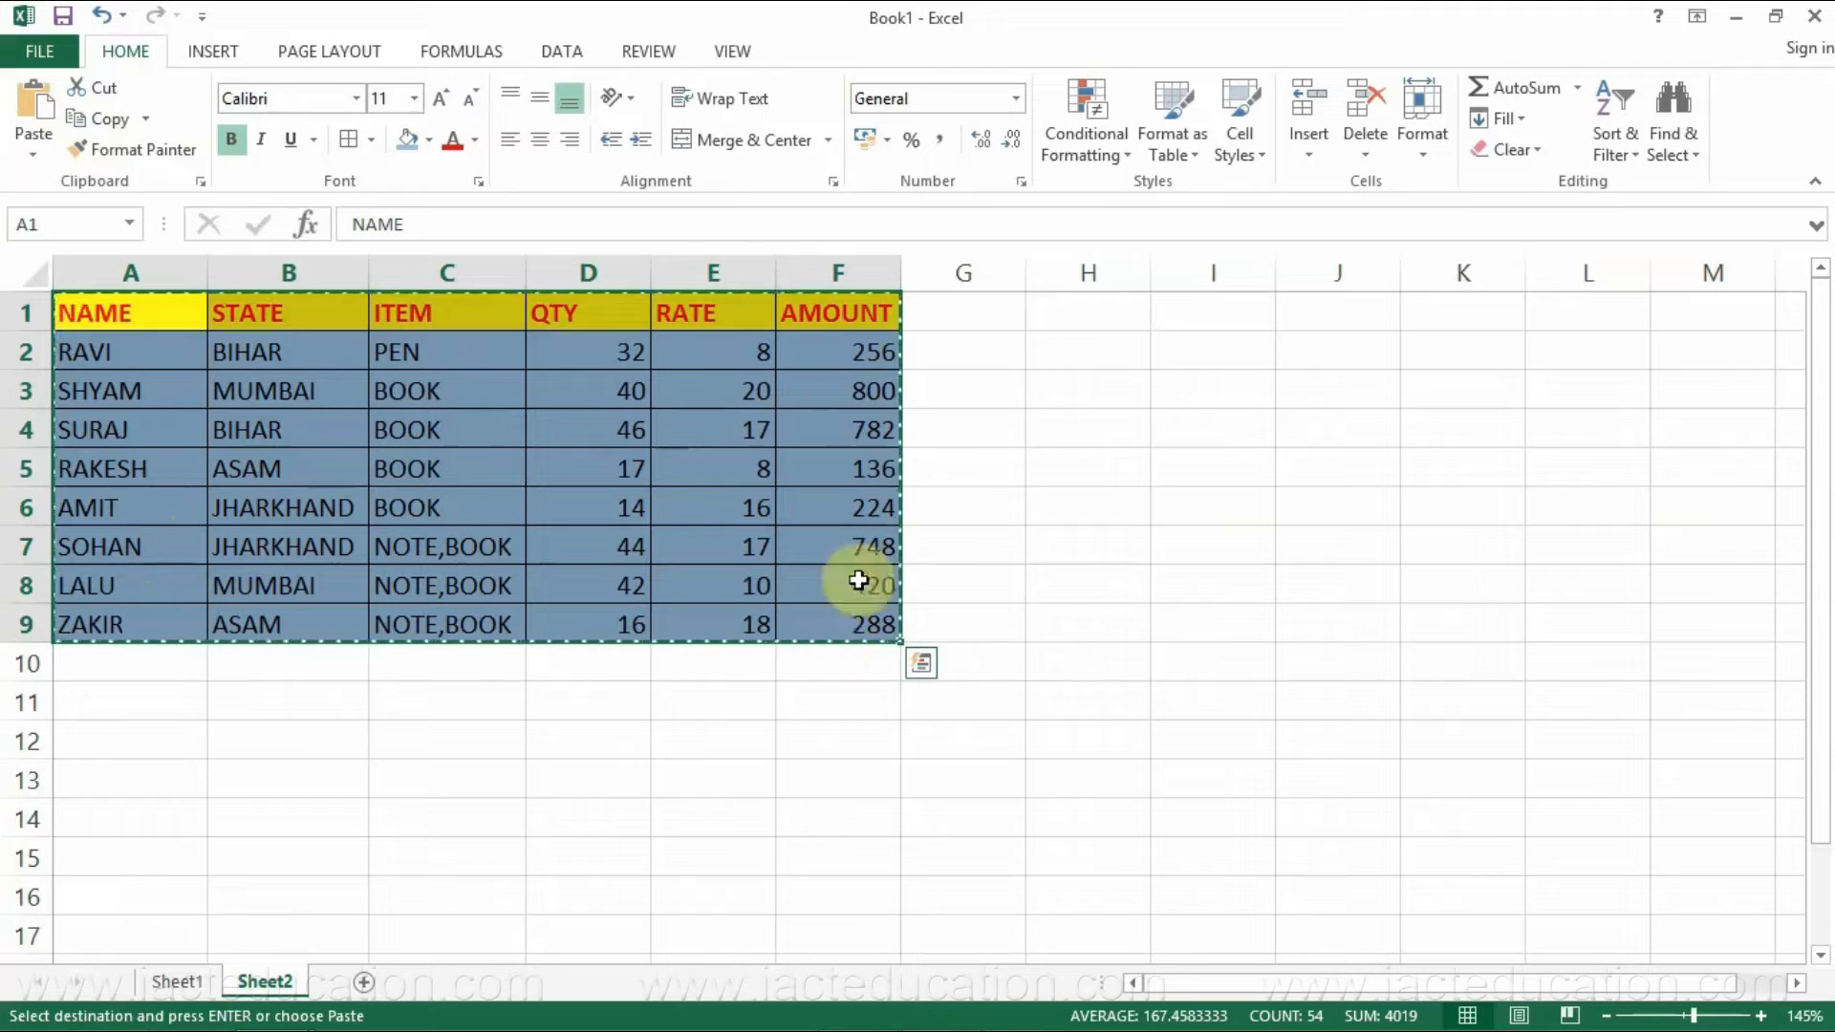
{"action": "left_click", "coordinate": [91, 696]}
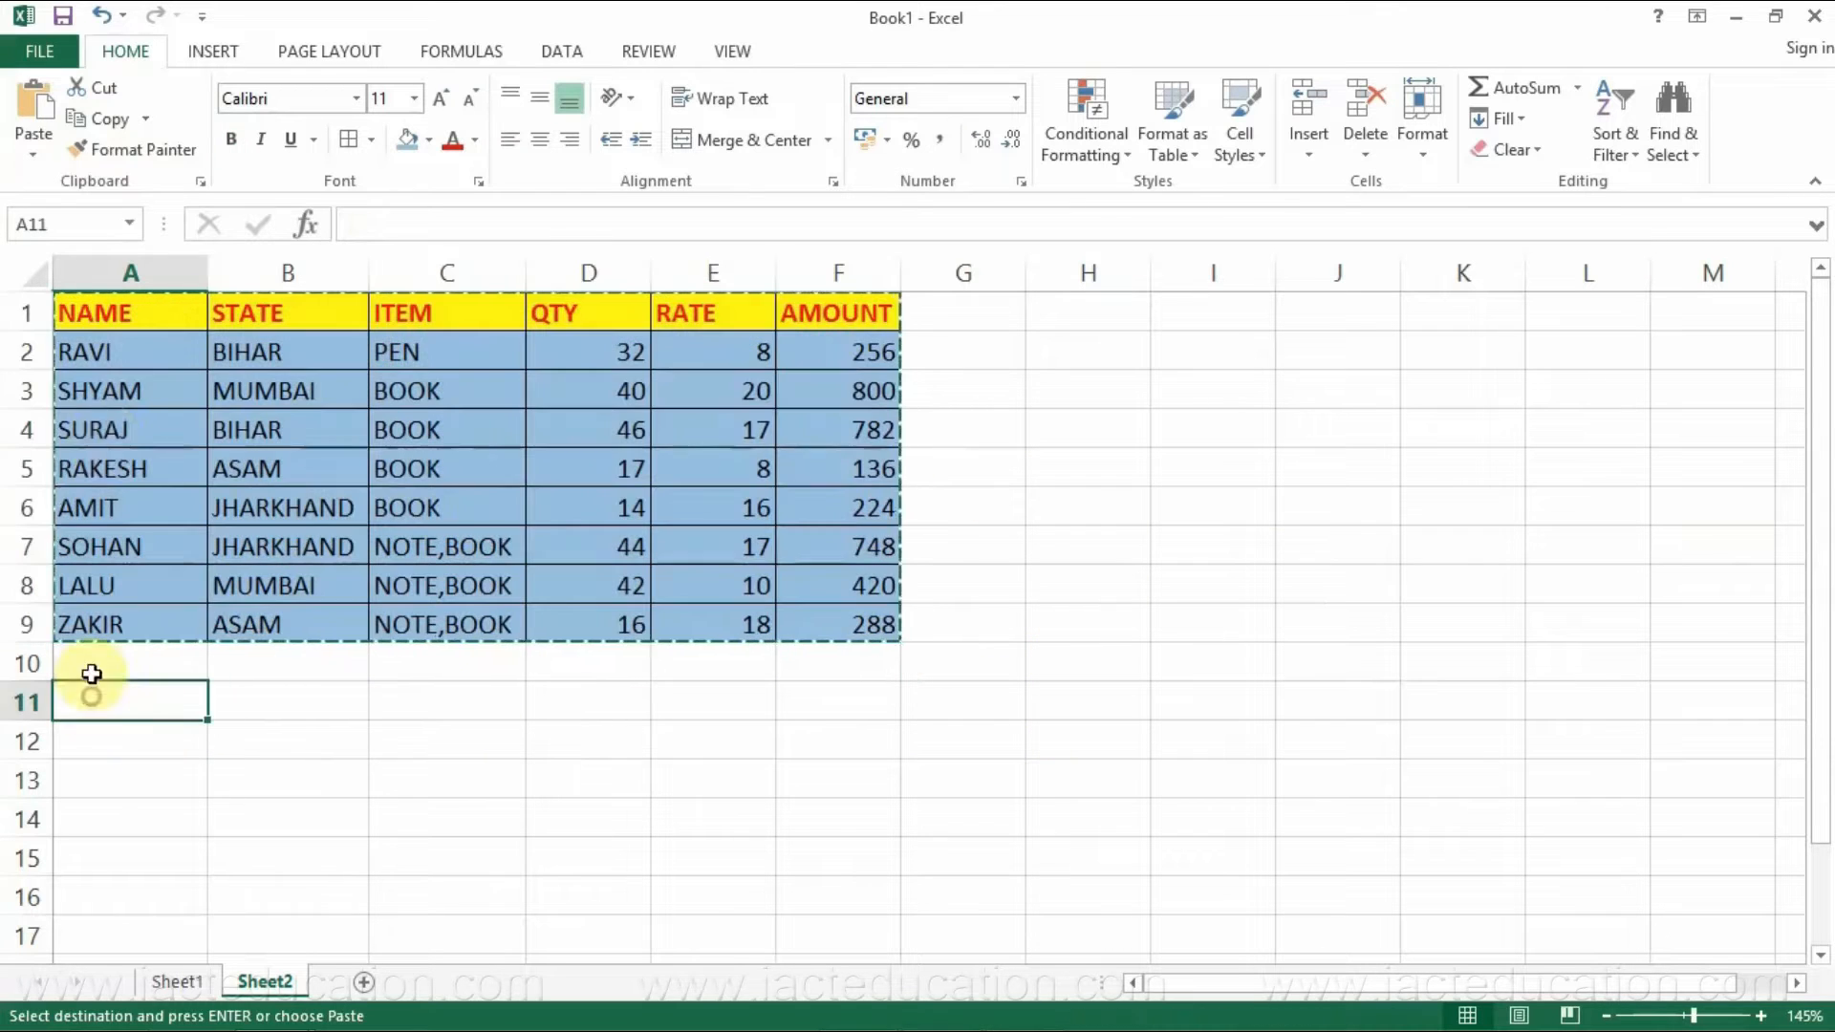
{"action": "left_click", "coordinate": [43, 119]}
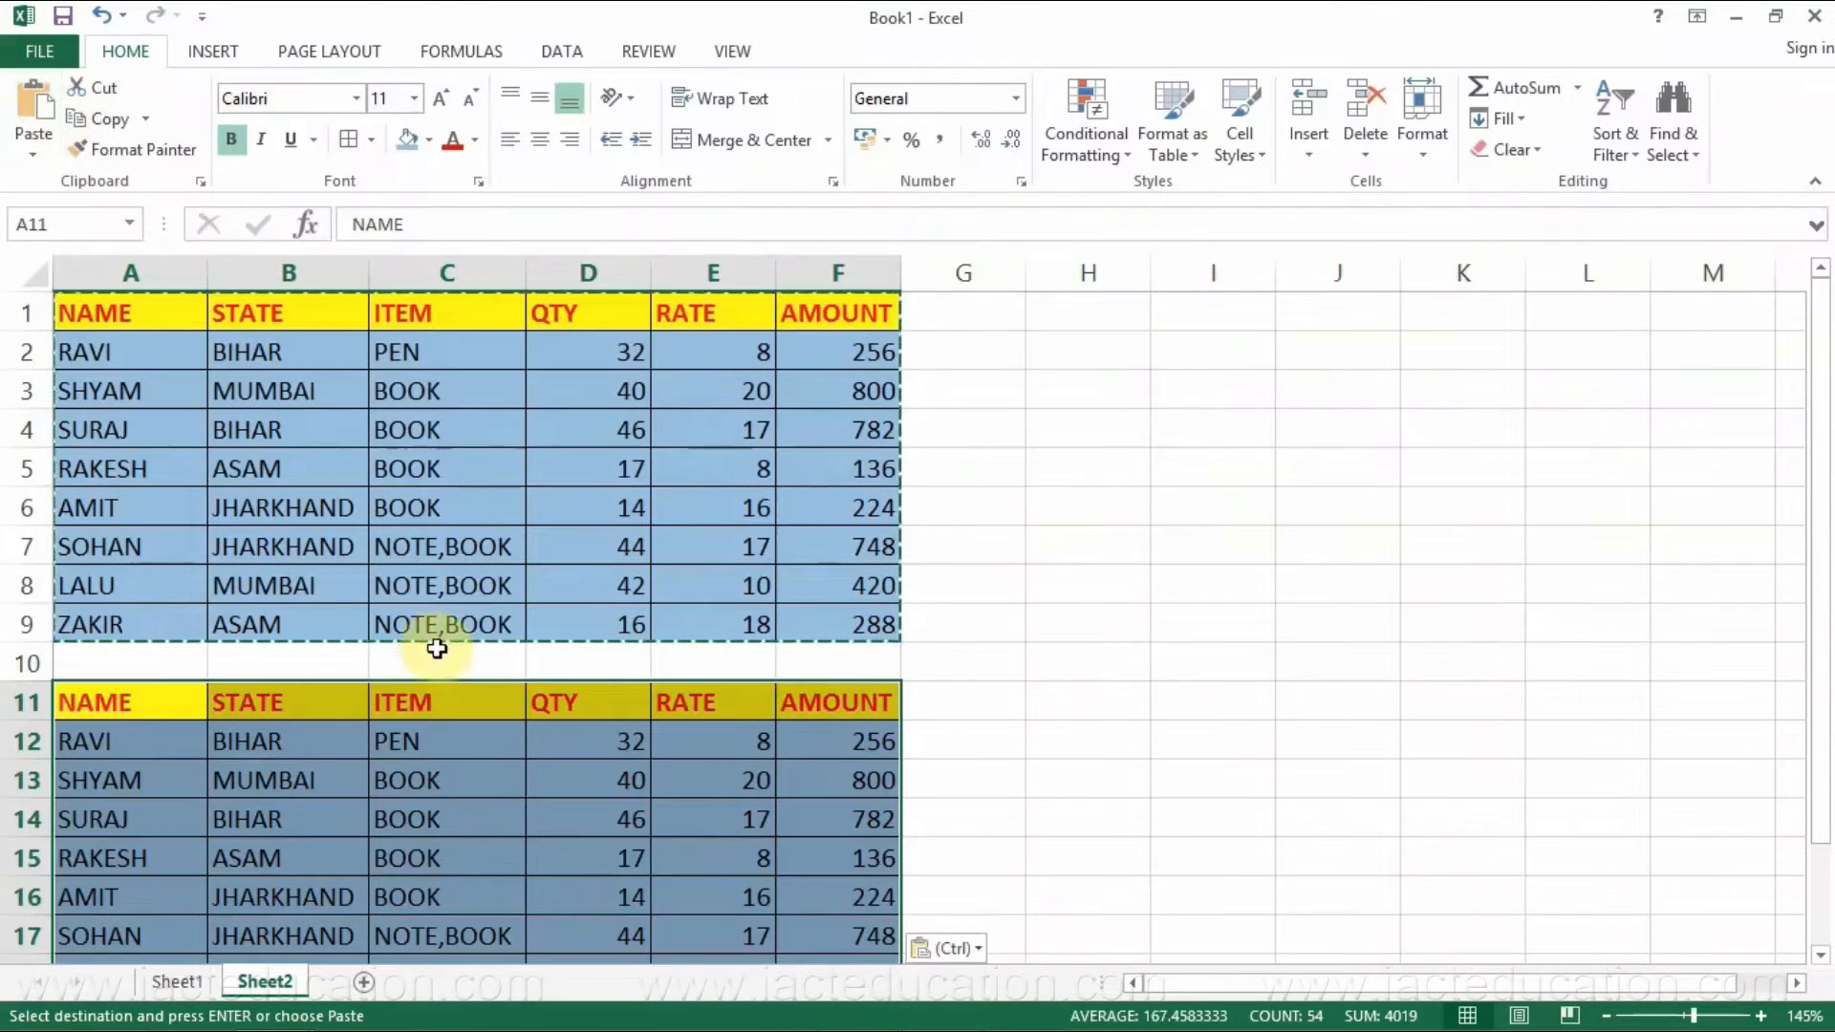
{"action": "scroll", "coordinate": [435, 644], "scroll_direction": "down", "scroll_amount": 2}
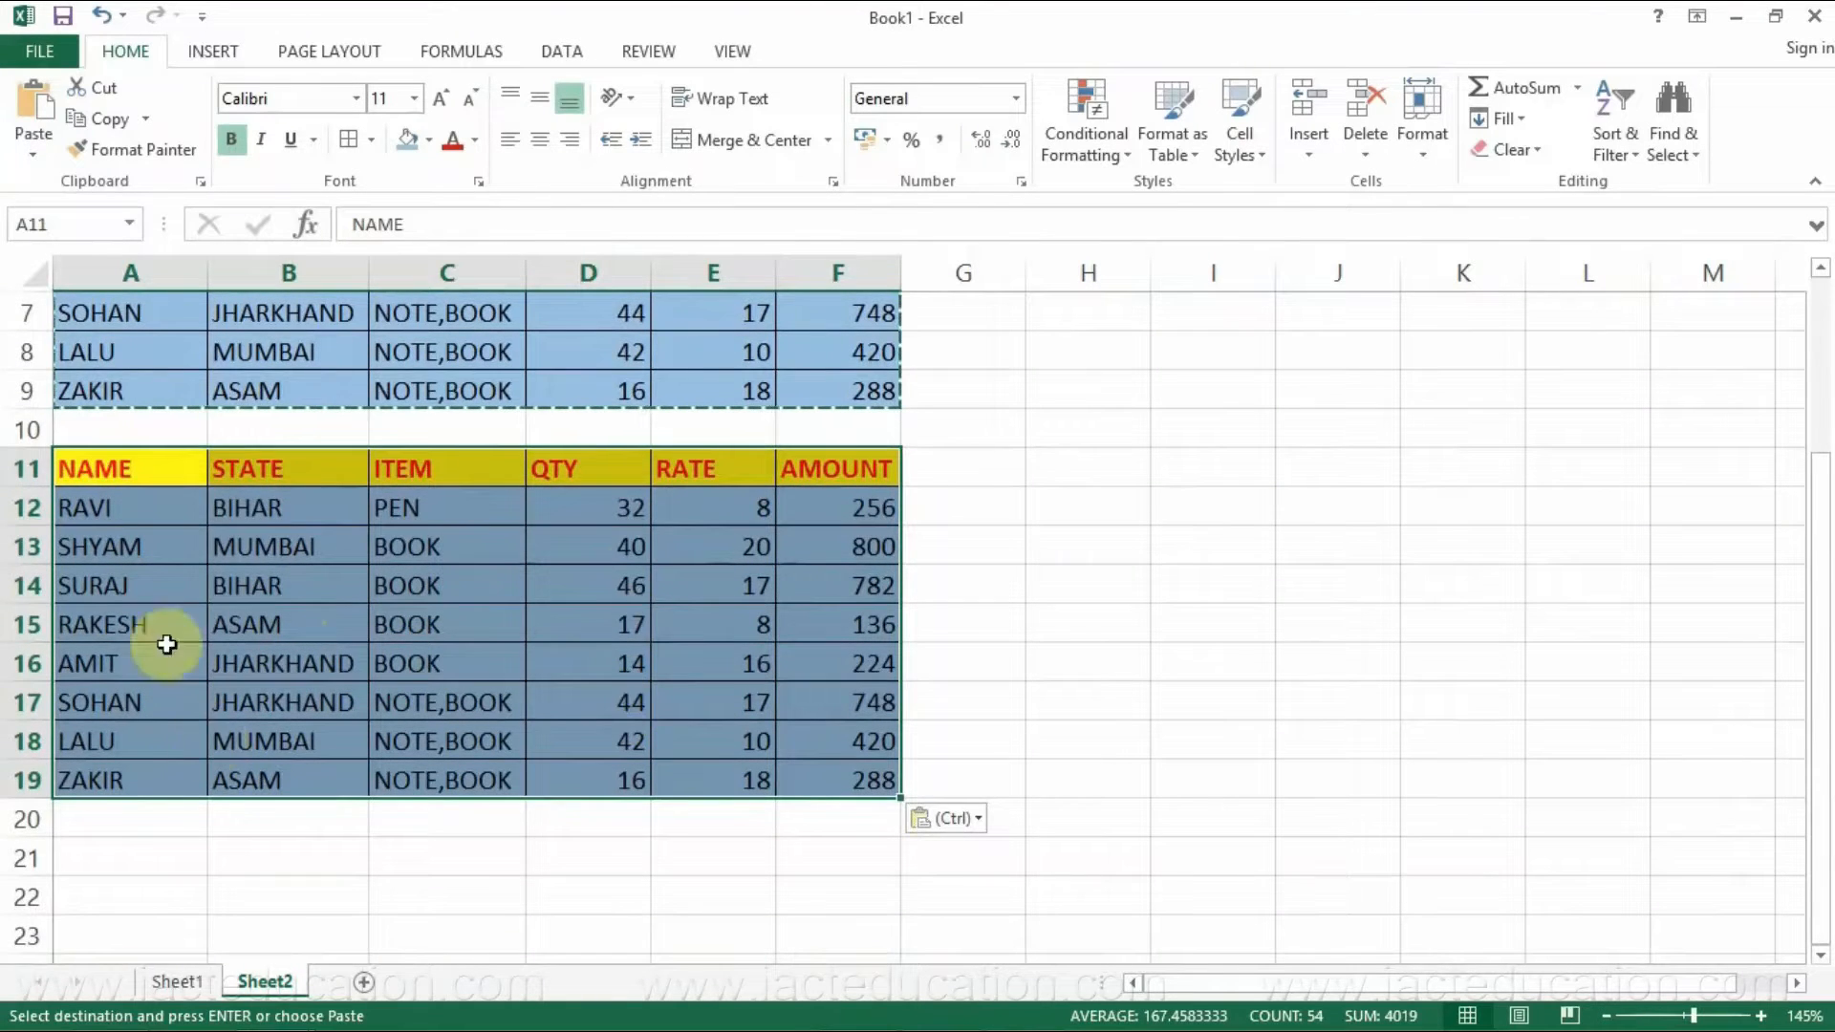
{"action": "scroll", "coordinate": [676, 727], "scroll_direction": "up", "scroll_amount": 2}
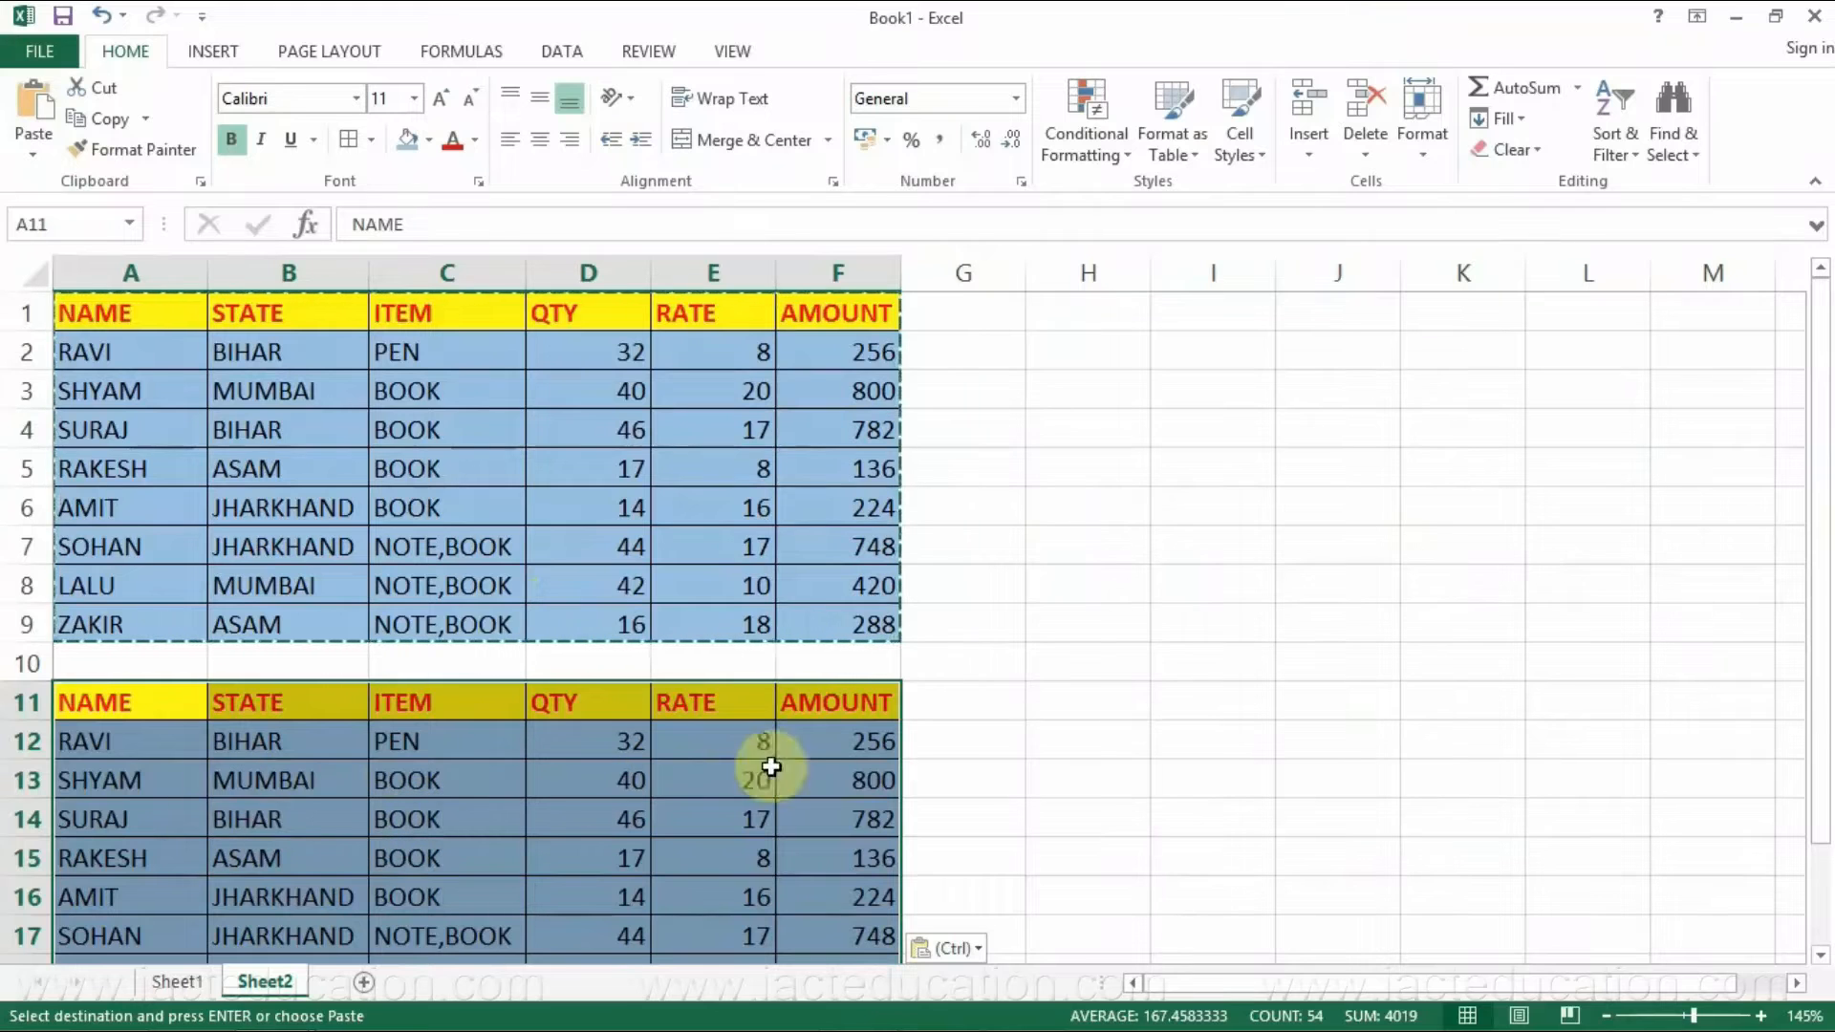
{"action": "left_click", "coordinate": [1165, 650]}
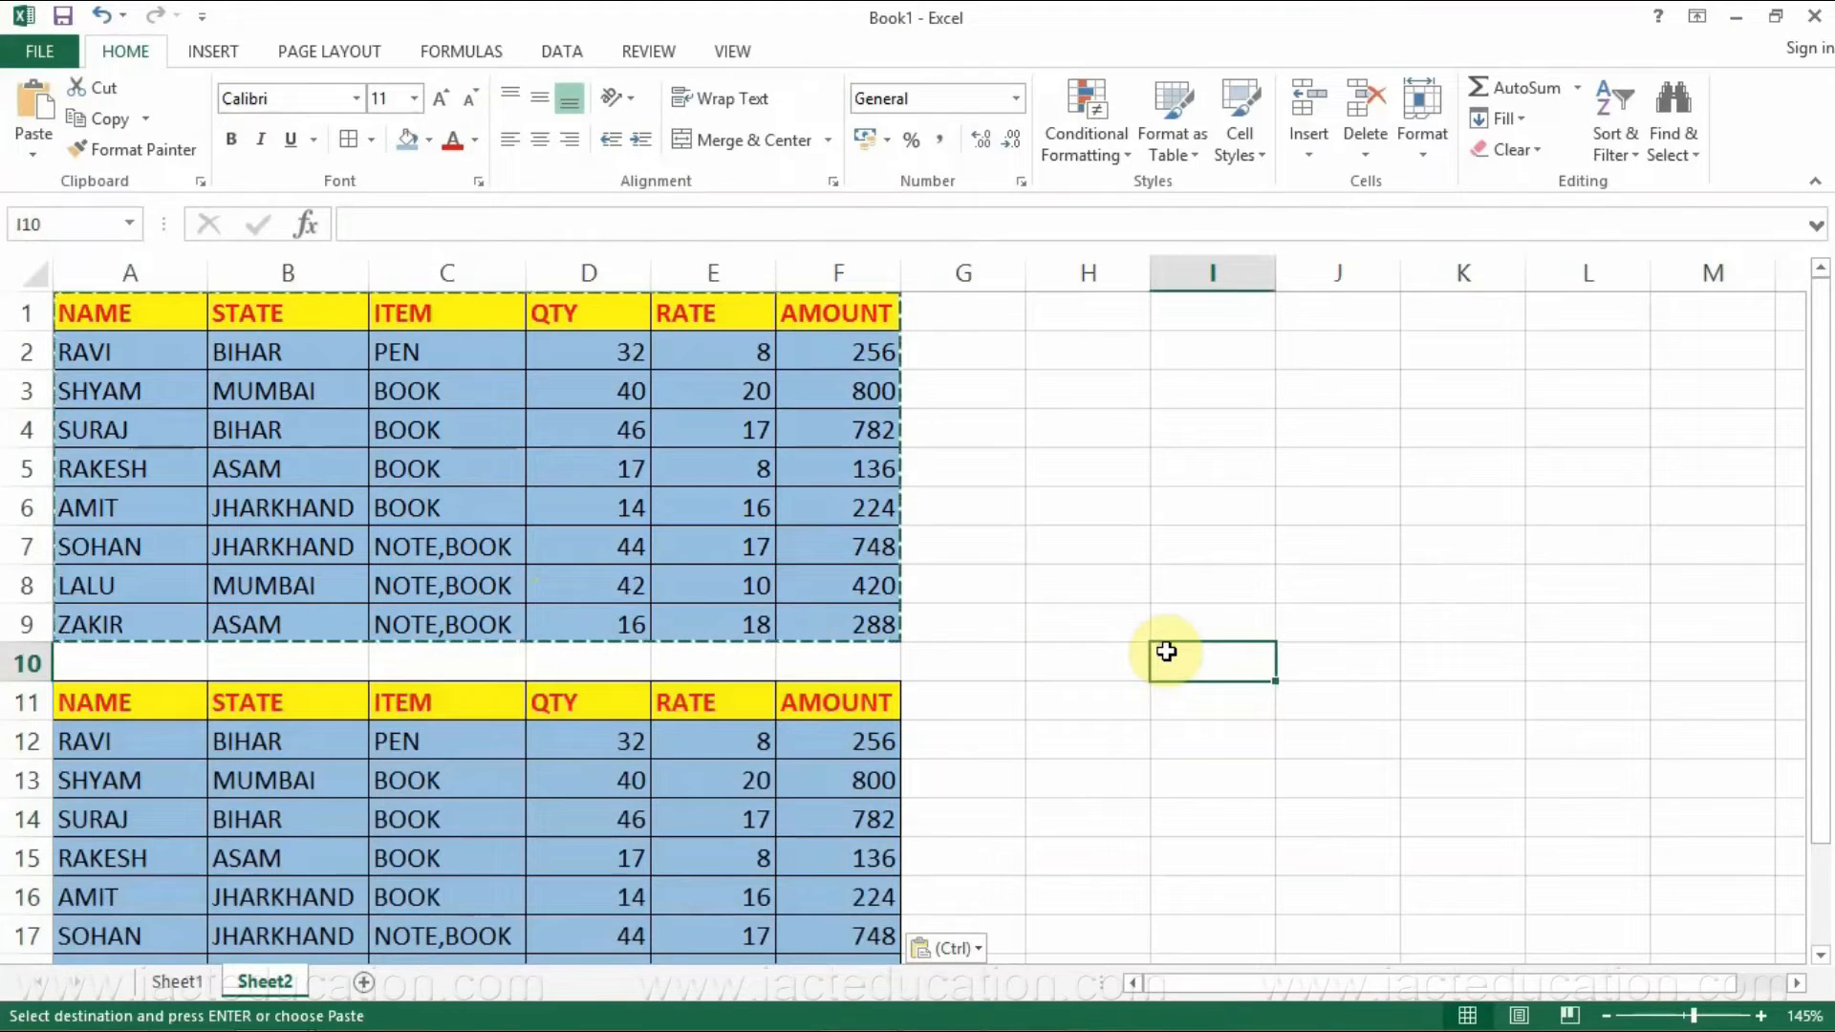
{"action": "type", "text": "Ctrl+"}
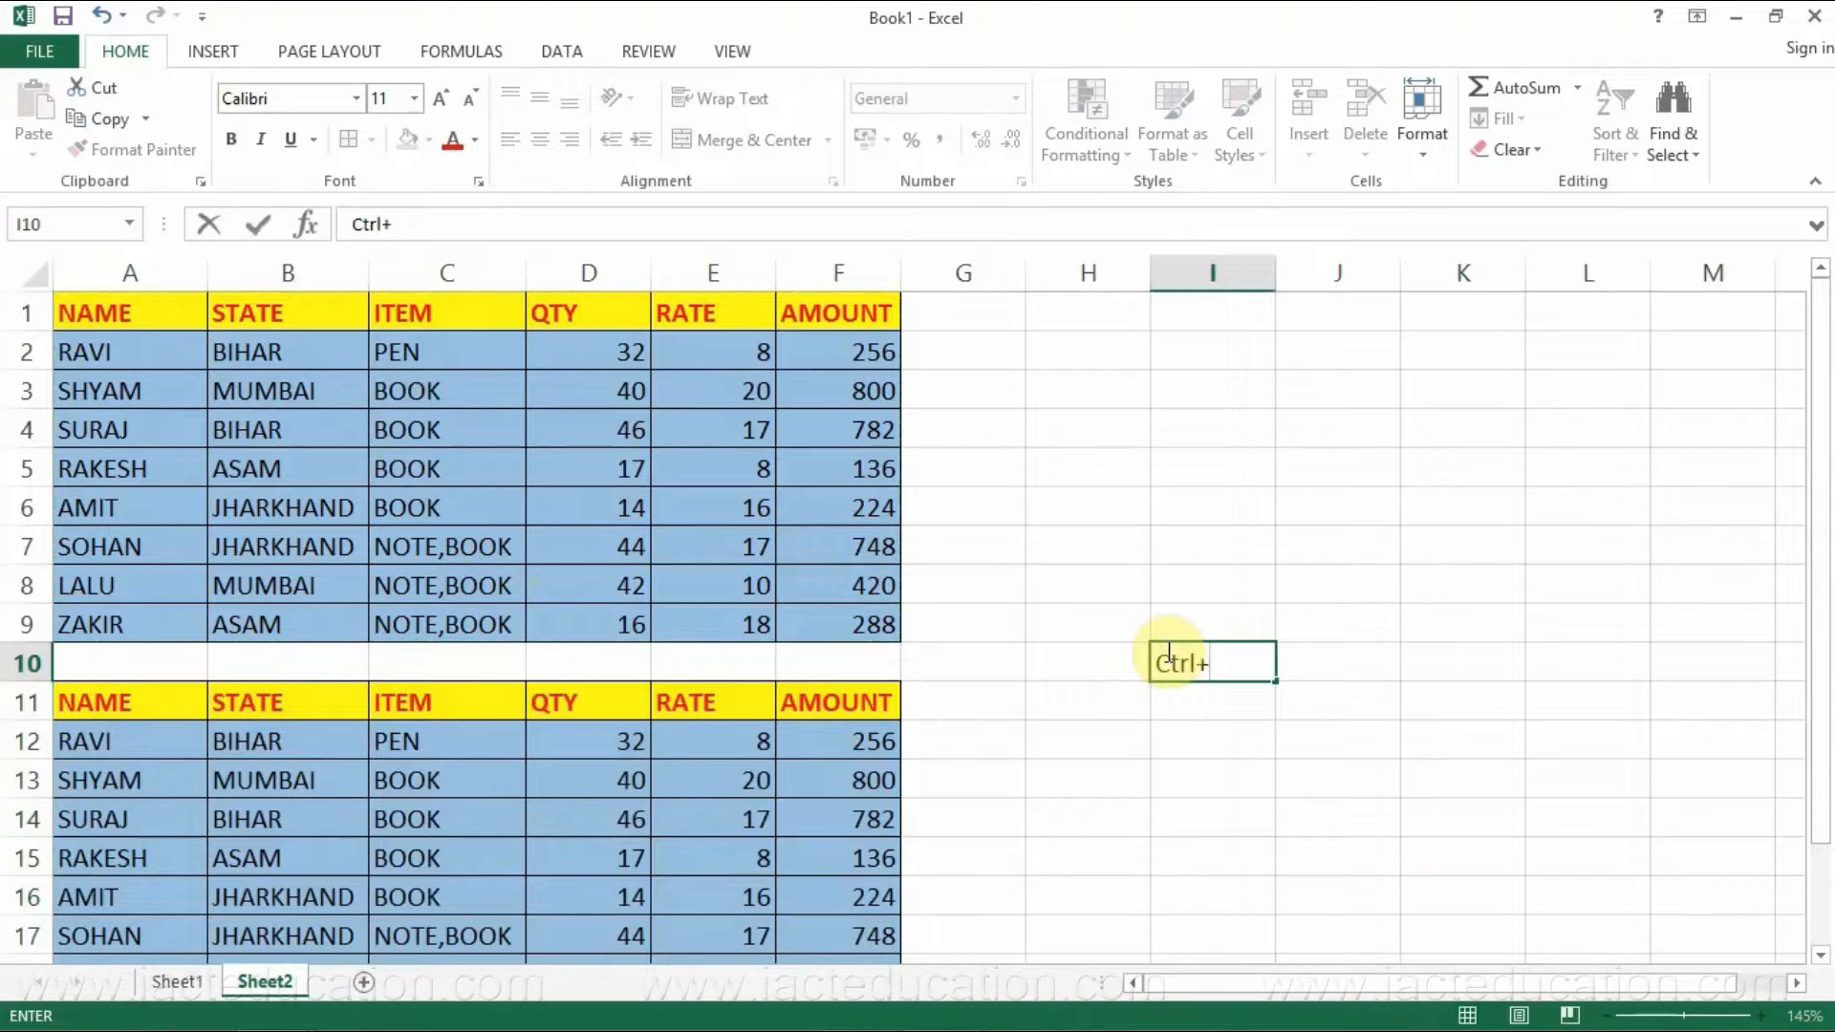
{"action": "type", "text": "Z"}
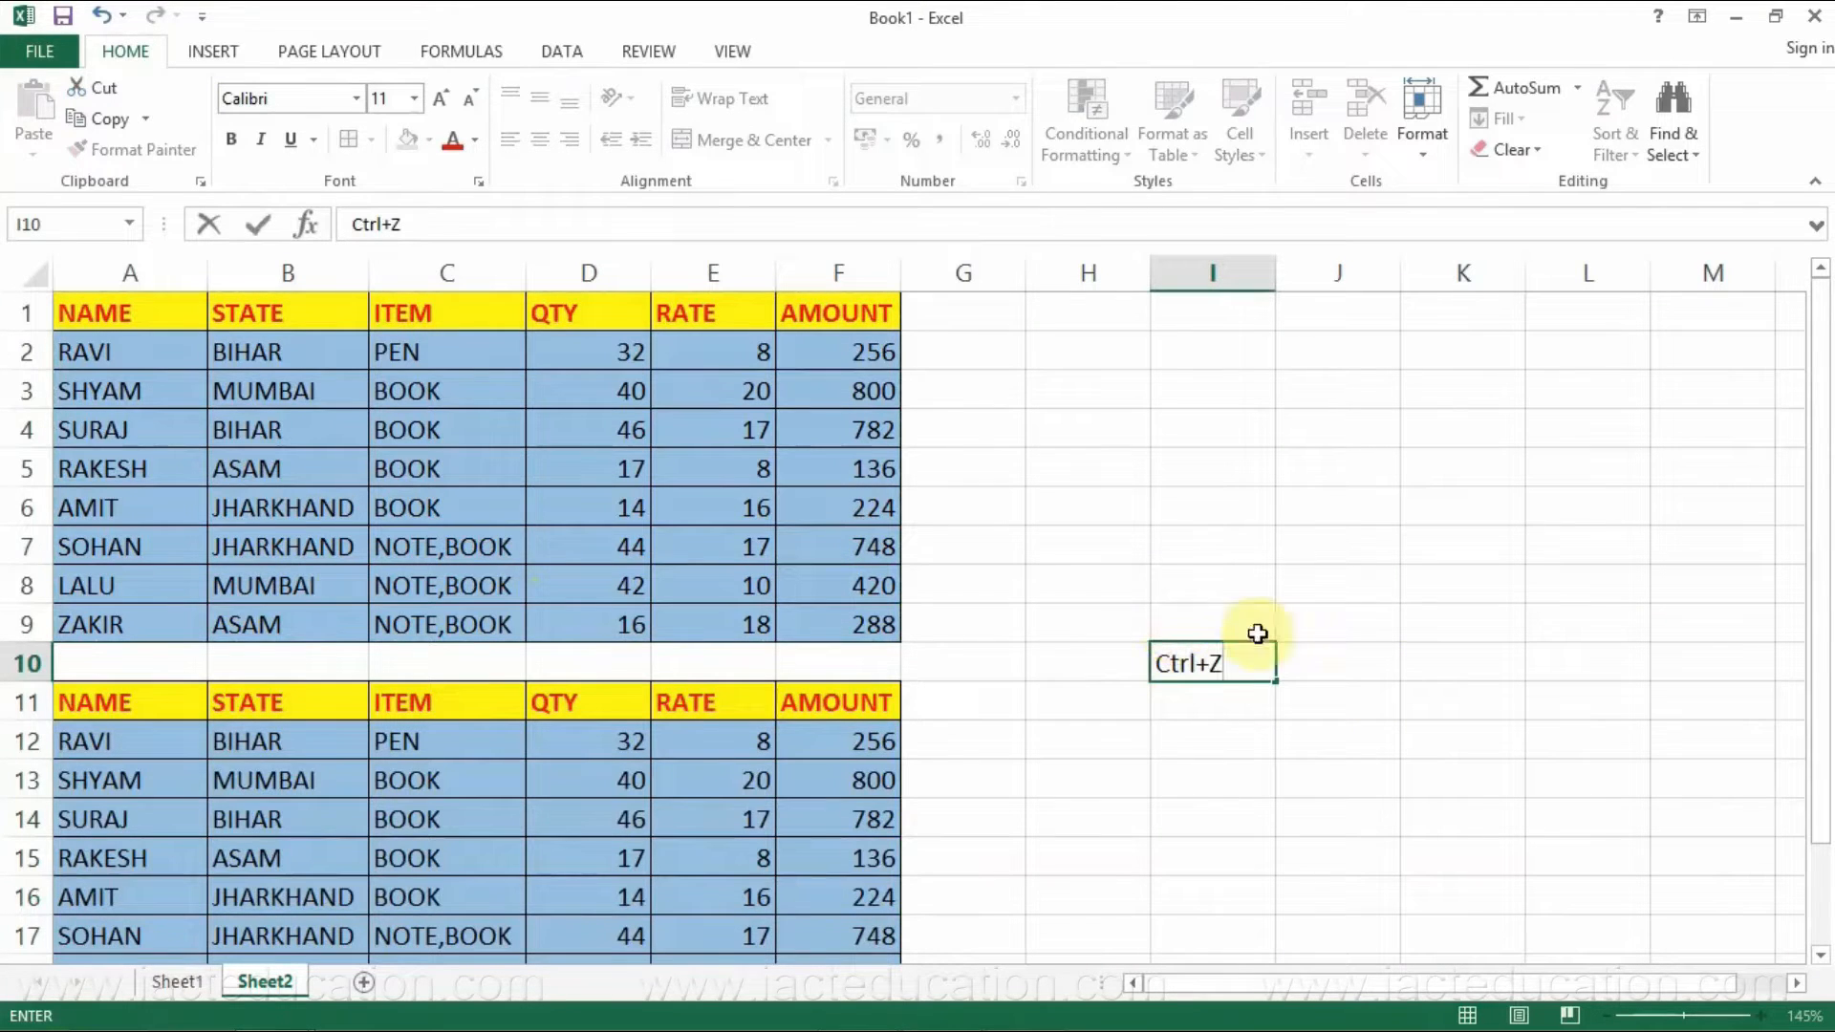
{"action": "key", "text": "Escape"}
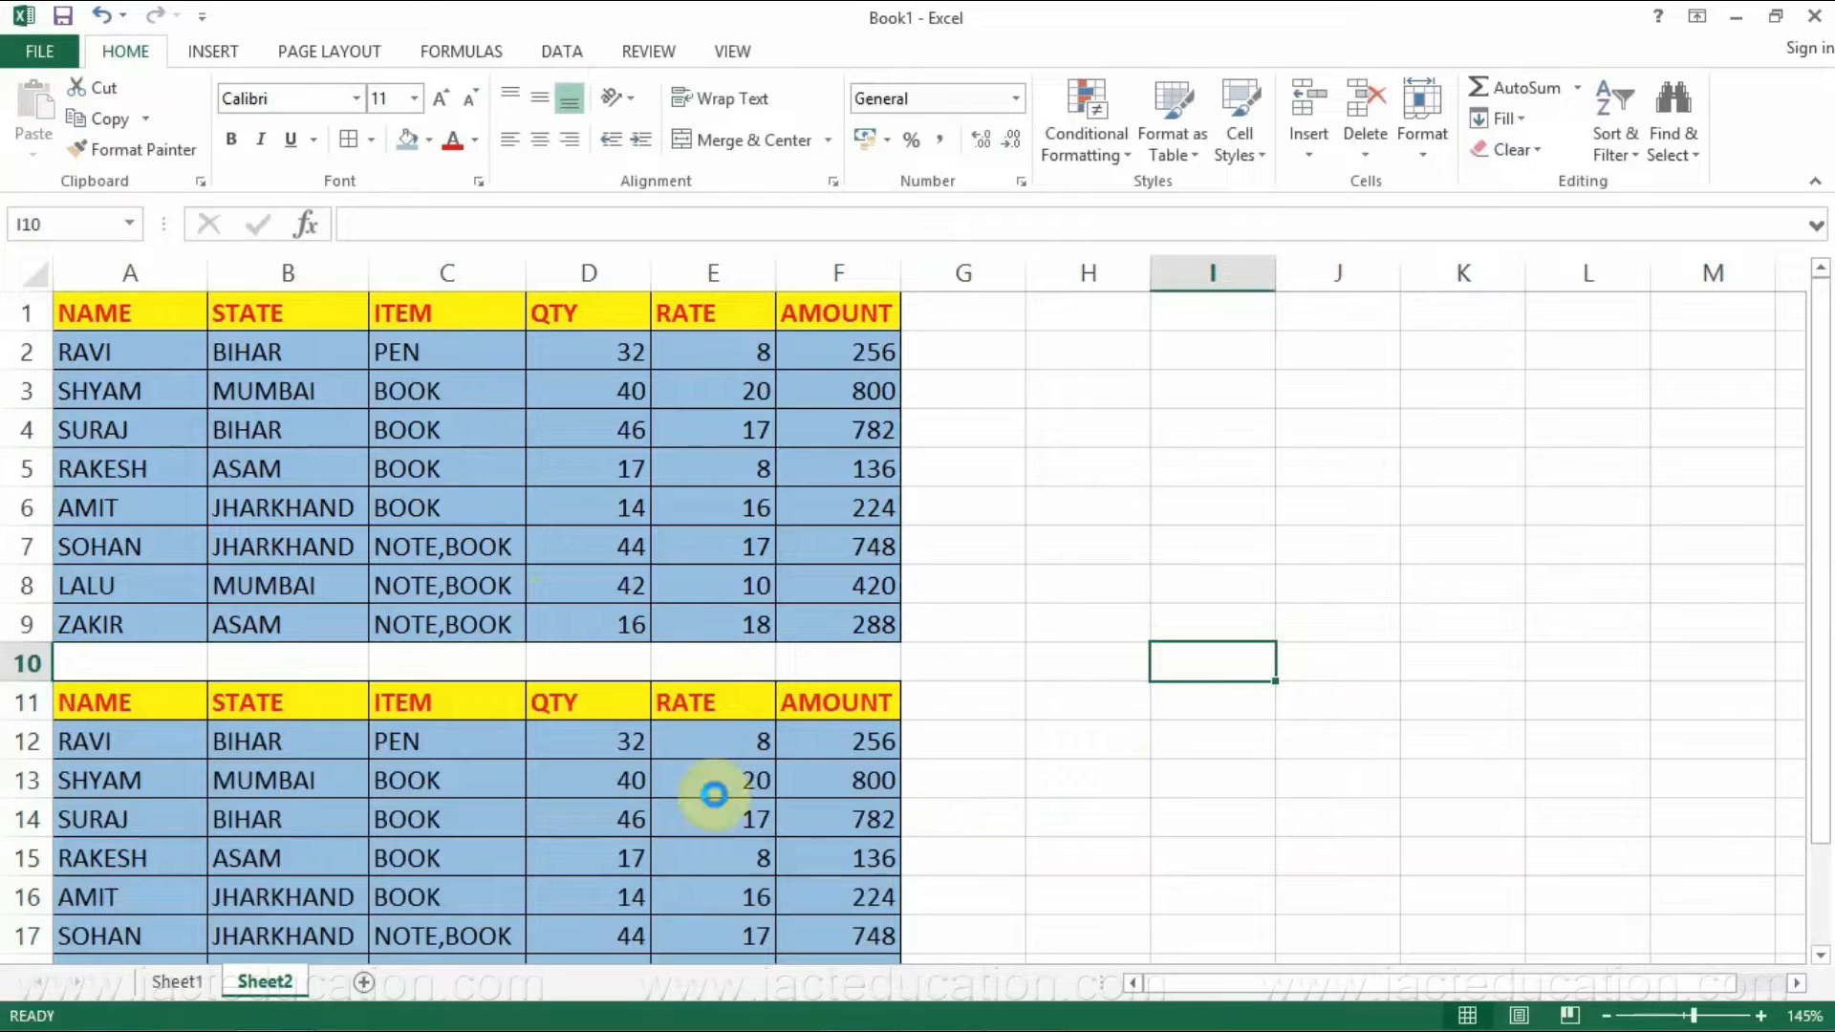
- Undo the pasting of the table copy below the original table
{"action": "key", "text": "ctrl+z"}
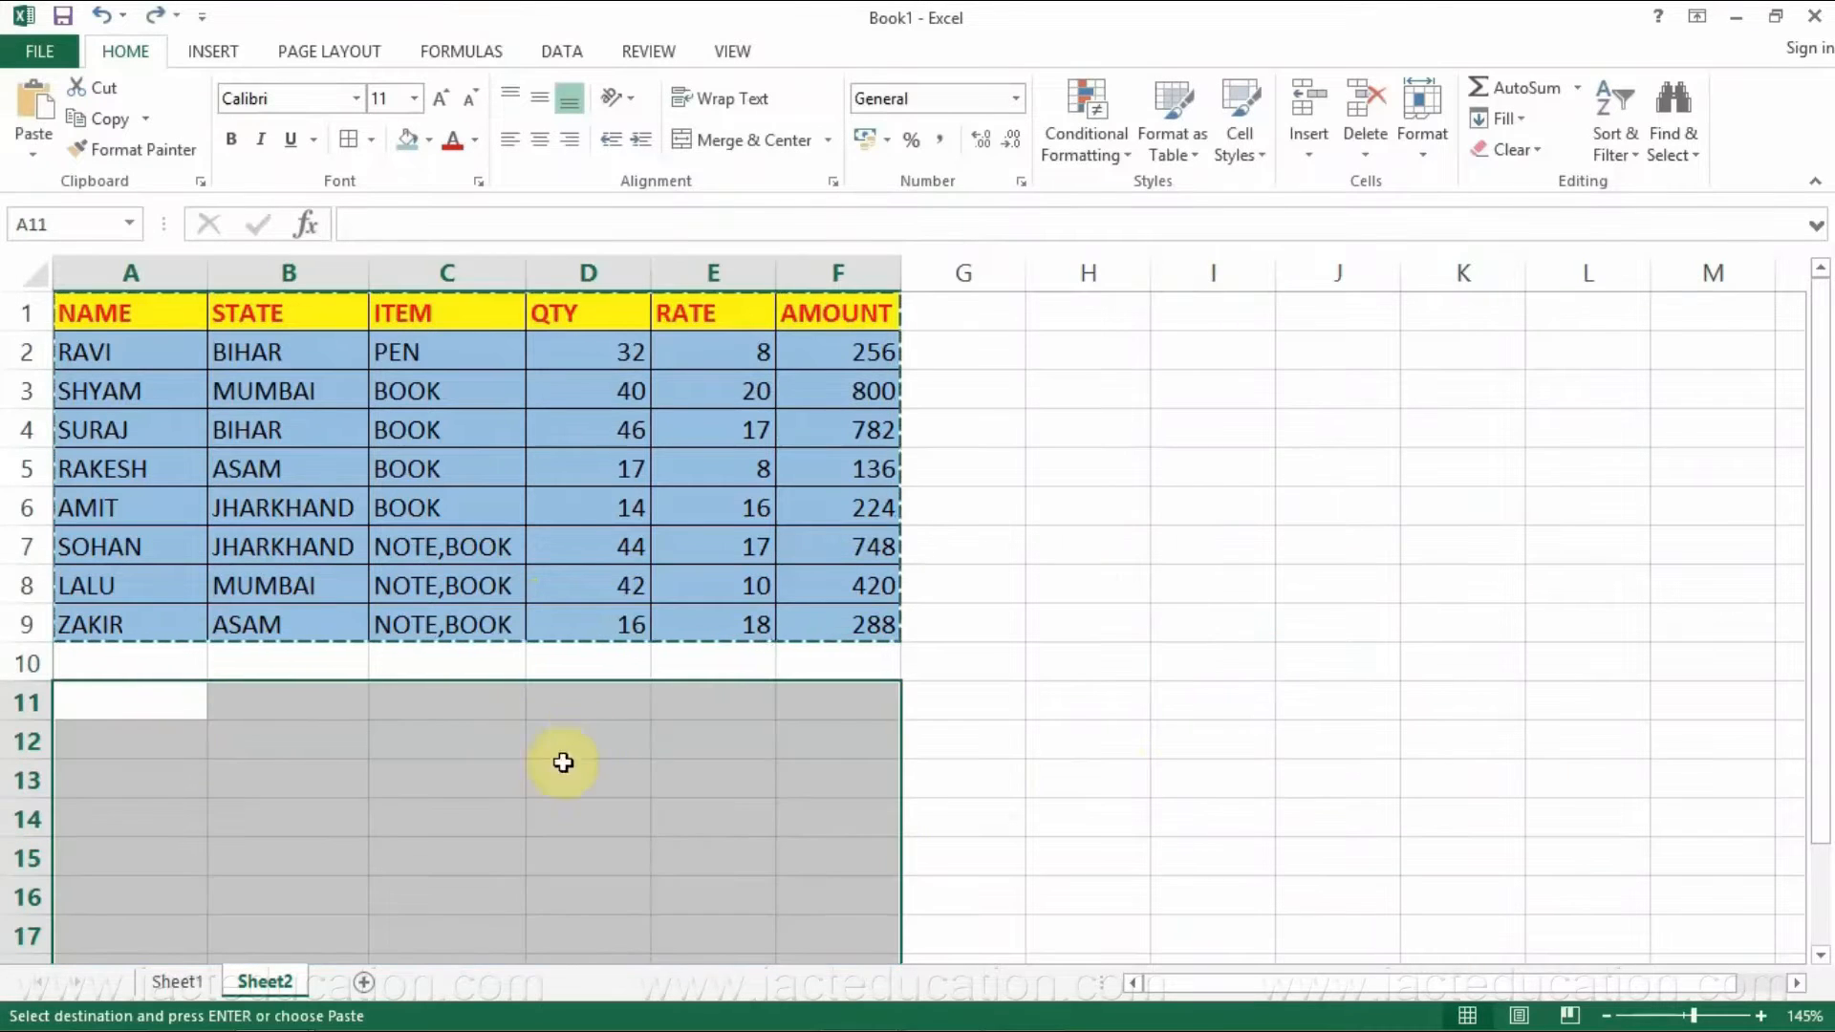
{"action": "left_click", "coordinate": [390, 776]}
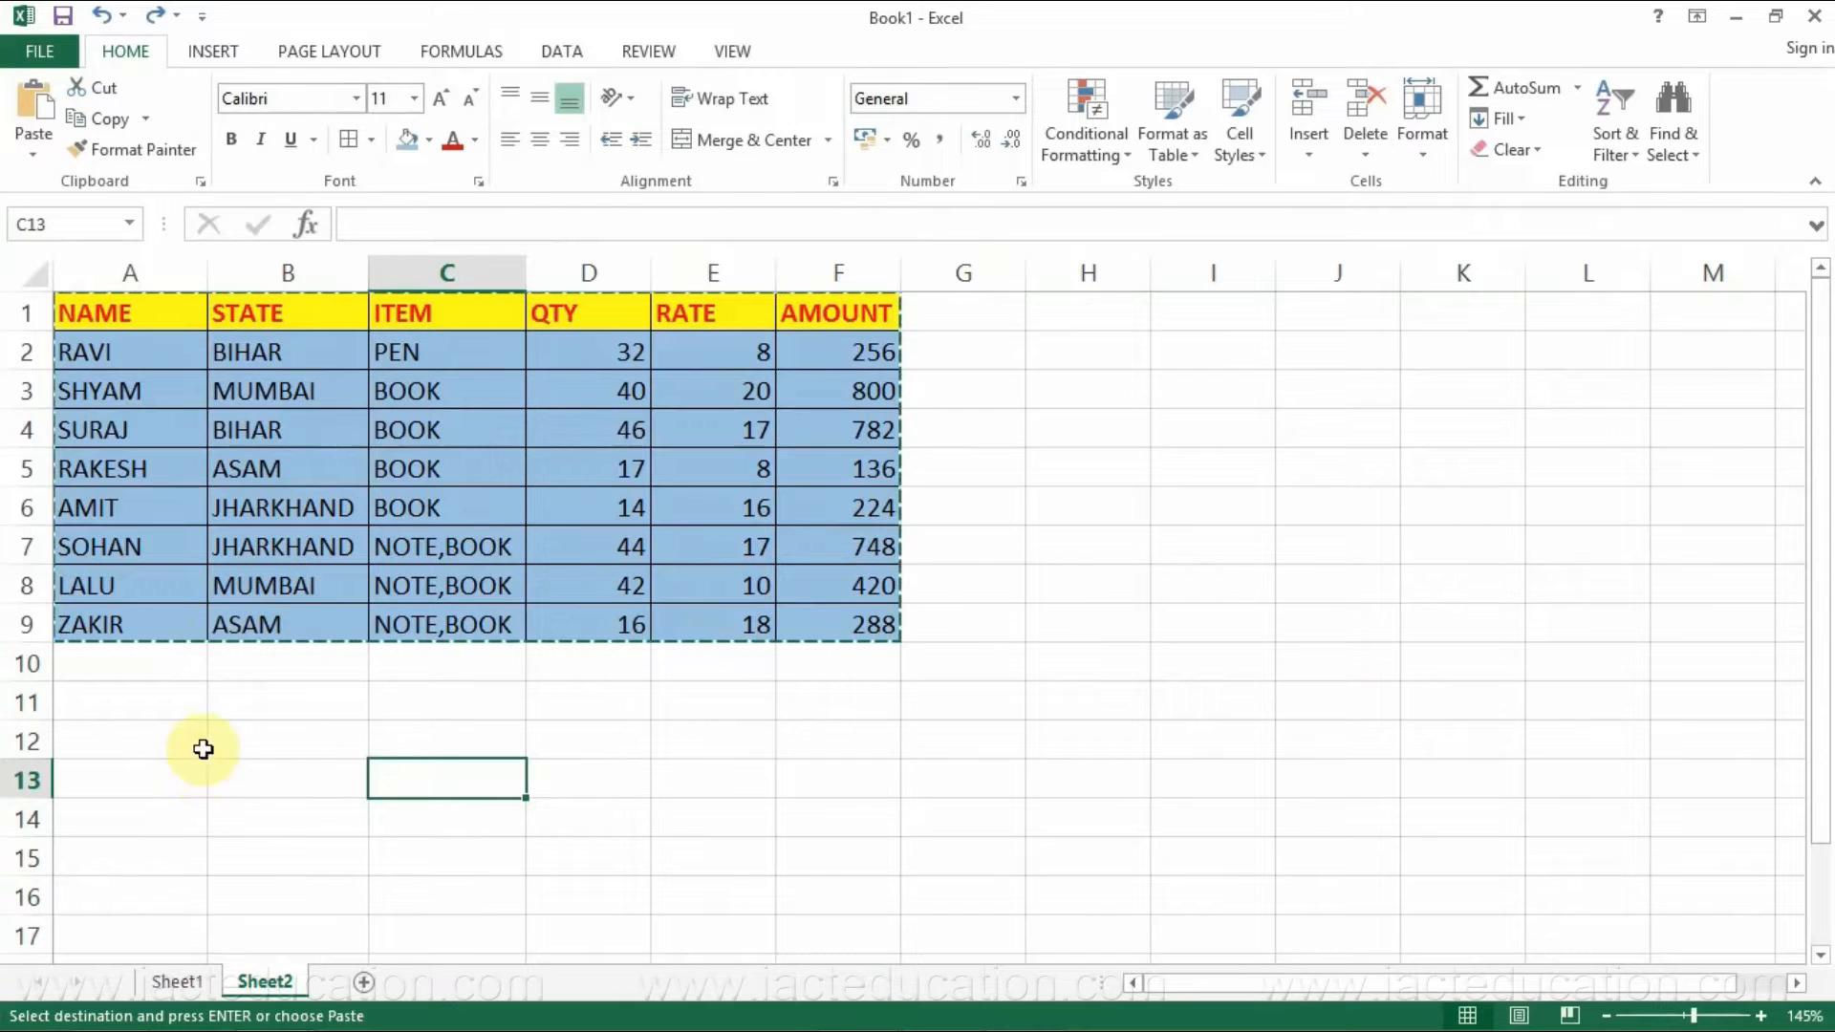
- Cut the whole table A1:F9 and paste it starting at cell A11
{"action": "left_click_drag", "start_coordinate": [168, 307], "coordinate": [785, 623]}
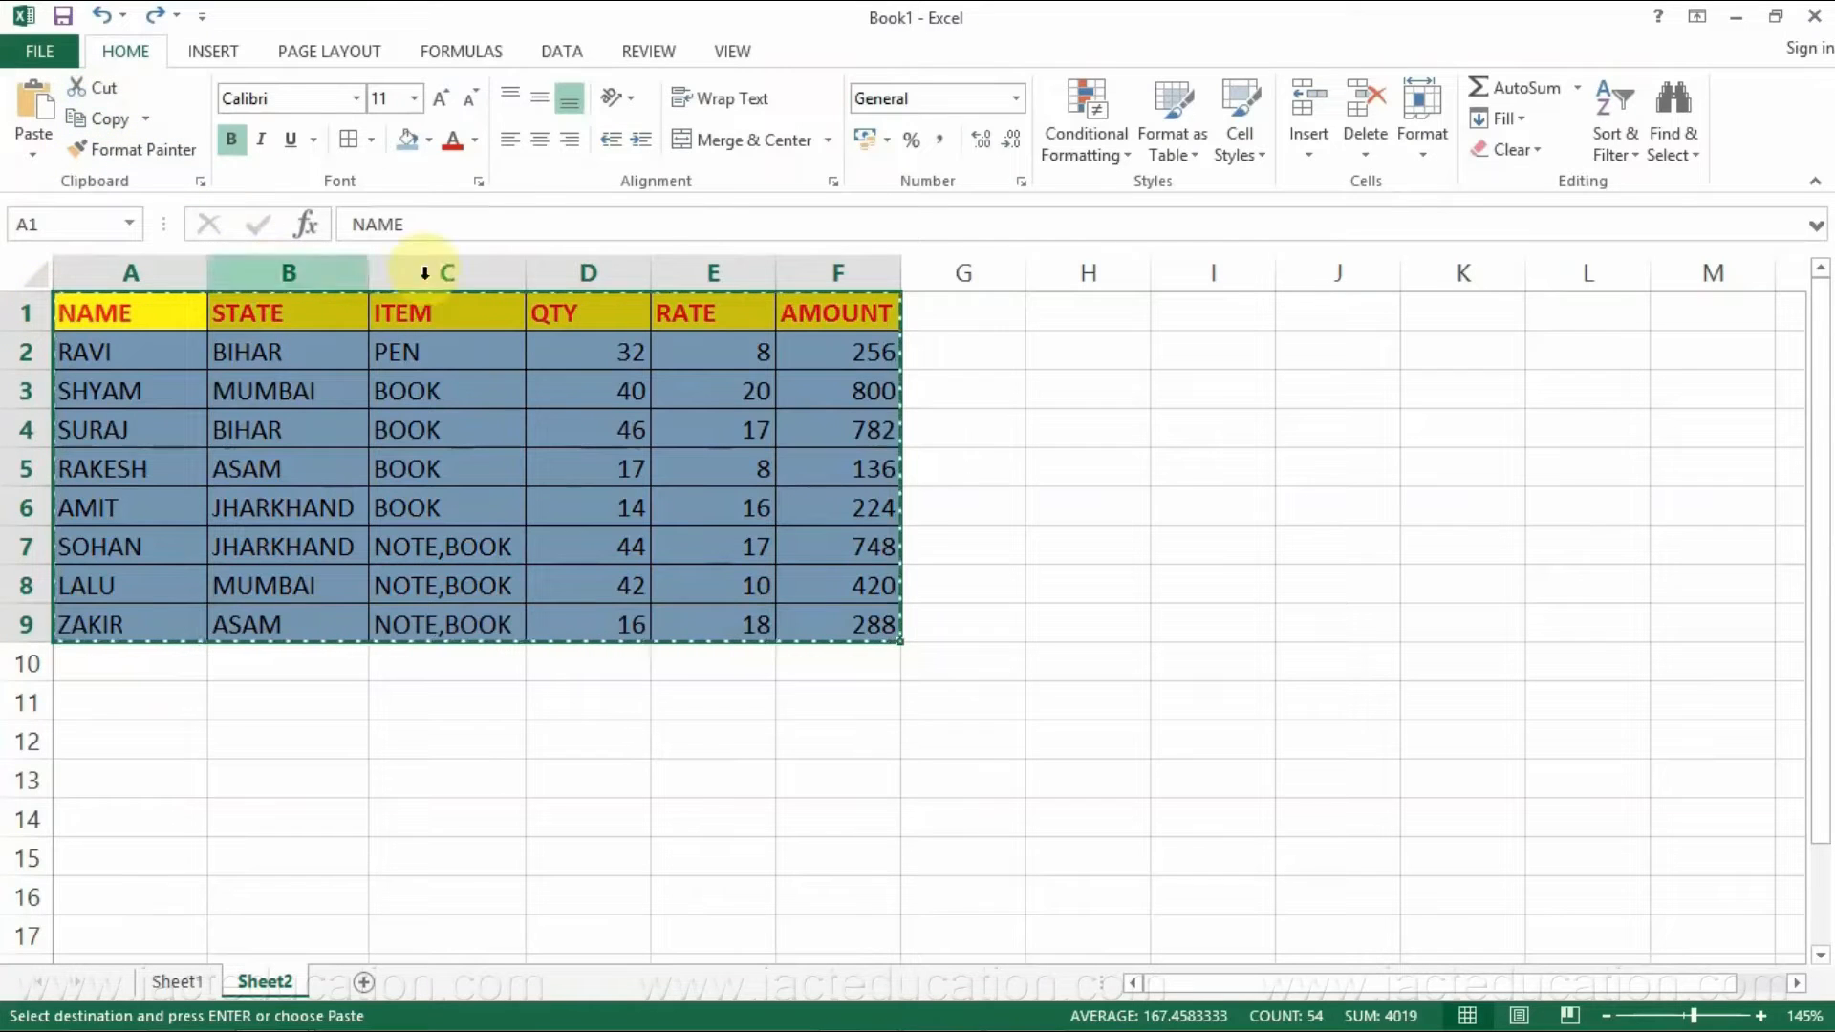
{"action": "left_click", "coordinate": [151, 696]}
{"action": "left_click", "coordinate": [34, 100]}
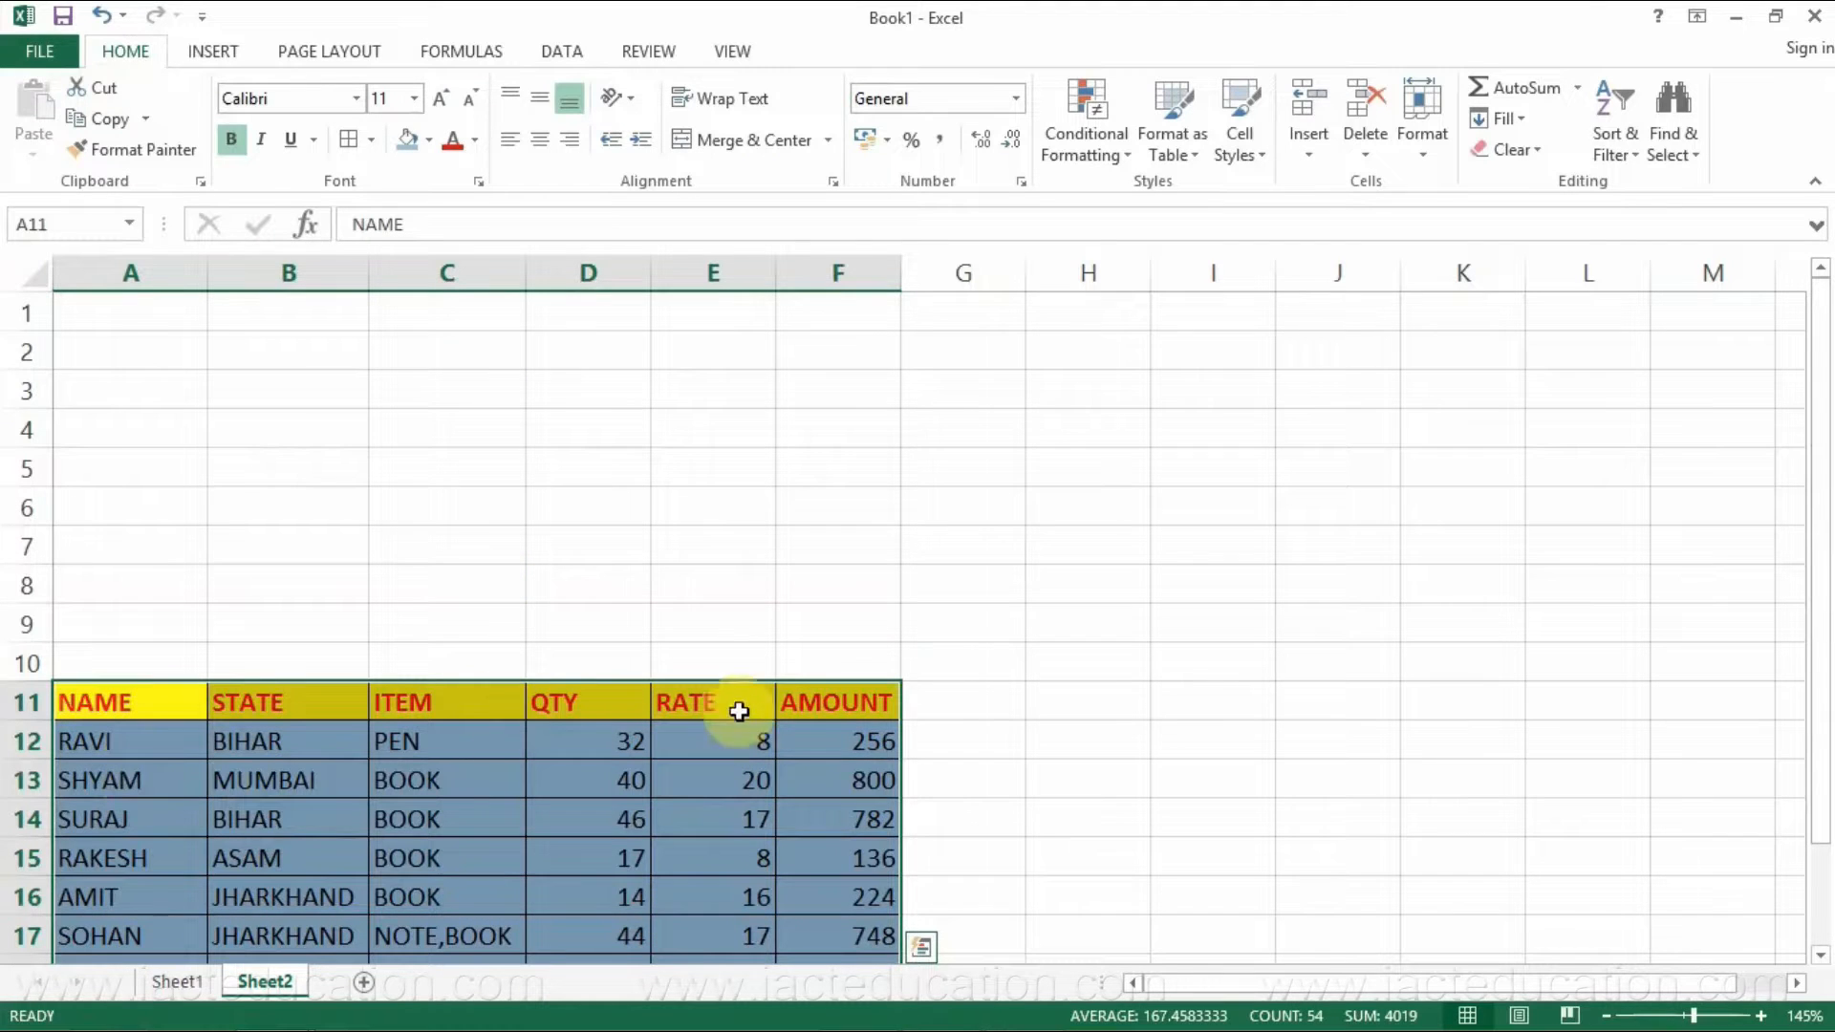
{"action": "scroll", "coordinate": [869, 770], "scroll_direction": "down", "scroll_amount": 1}
{"action": "scroll", "coordinate": [392, 792], "scroll_direction": "up", "scroll_amount": 1}
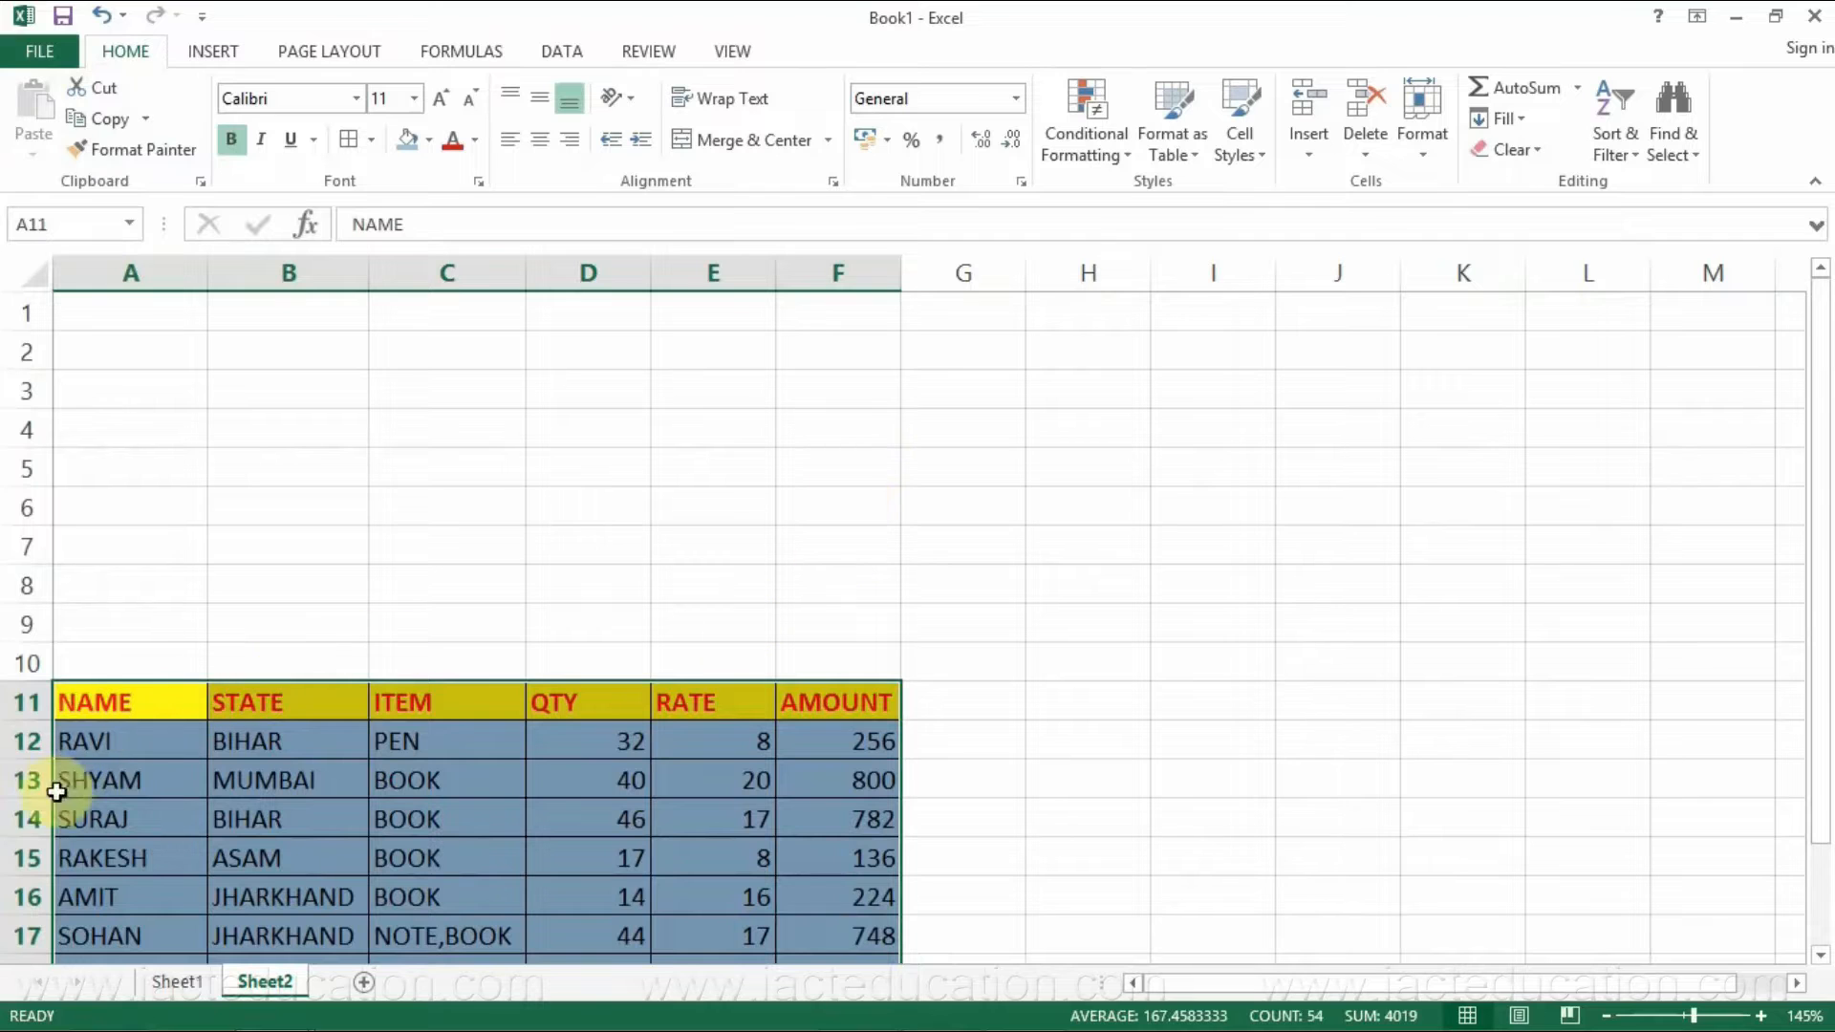
{"action": "scroll", "coordinate": [69, 908], "scroll_direction": "down", "scroll_amount": 2}
{"action": "scroll", "coordinate": [692, 942], "scroll_direction": "up", "scroll_amount": 2}
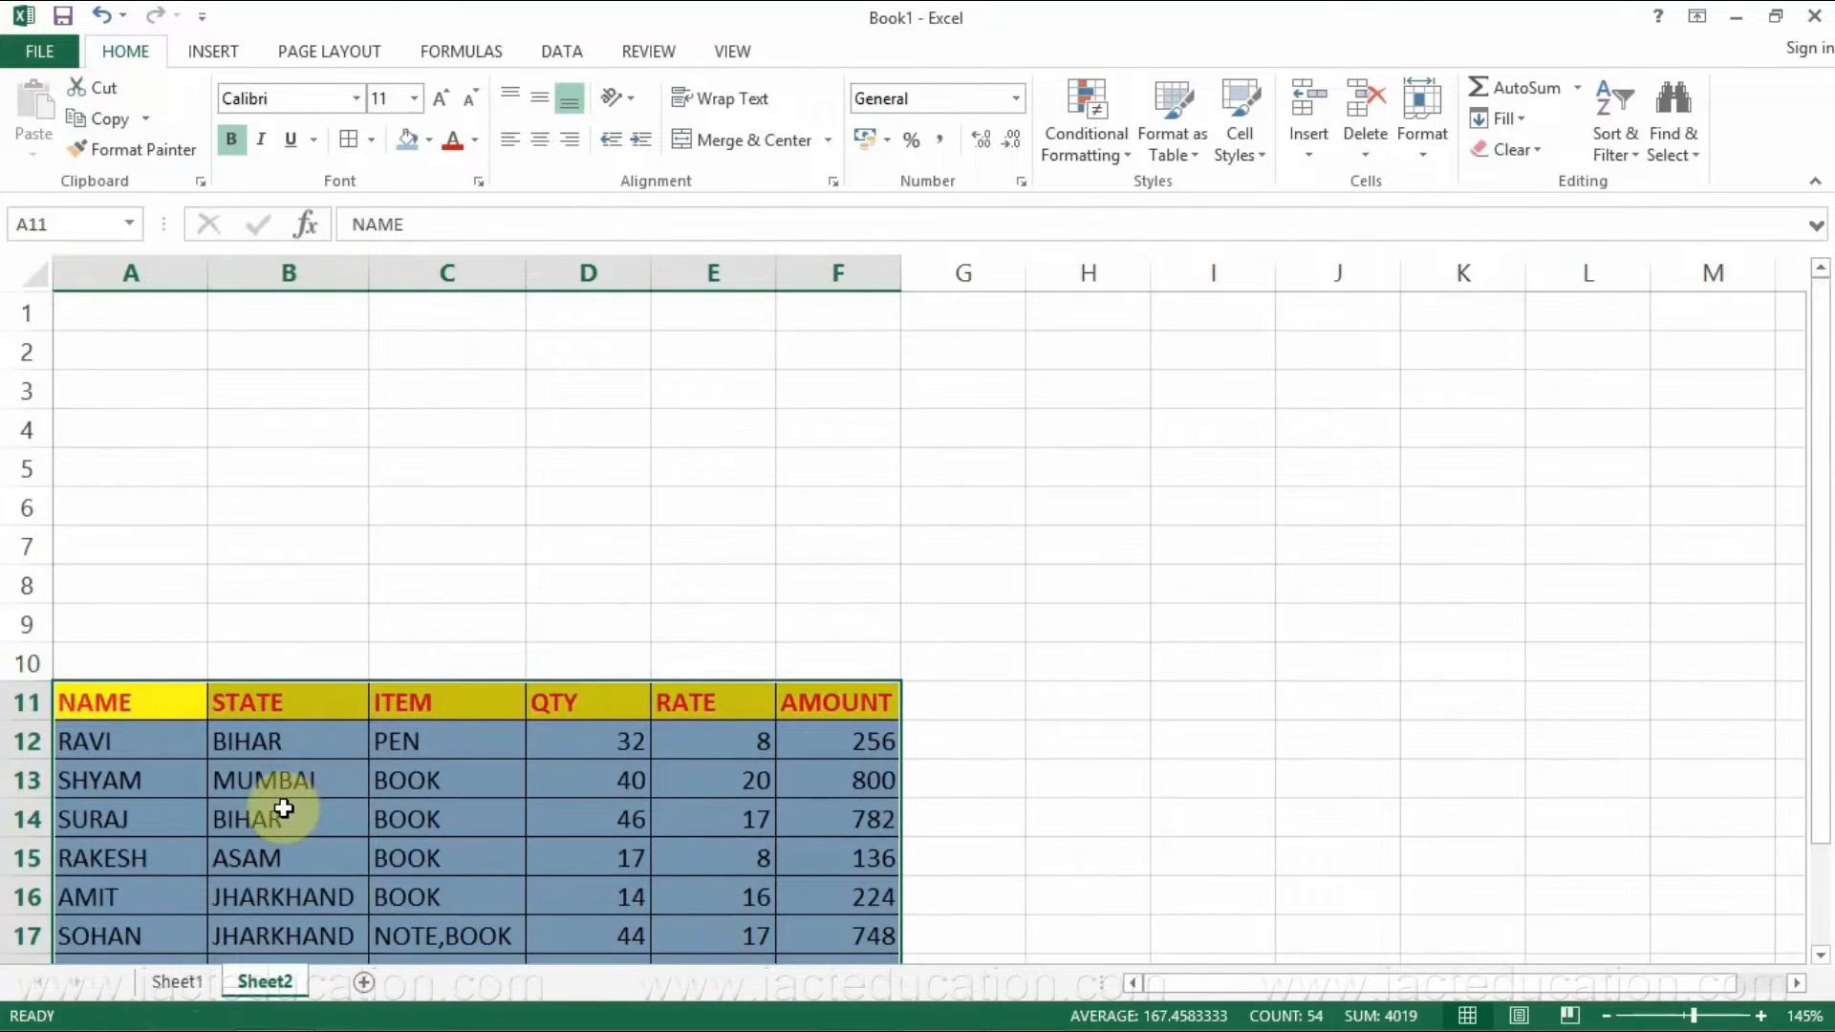
- Undo the move of the table to row 11
{"action": "key", "text": "ctrl+z"}
{"action": "left_click", "coordinate": [159, 700]}
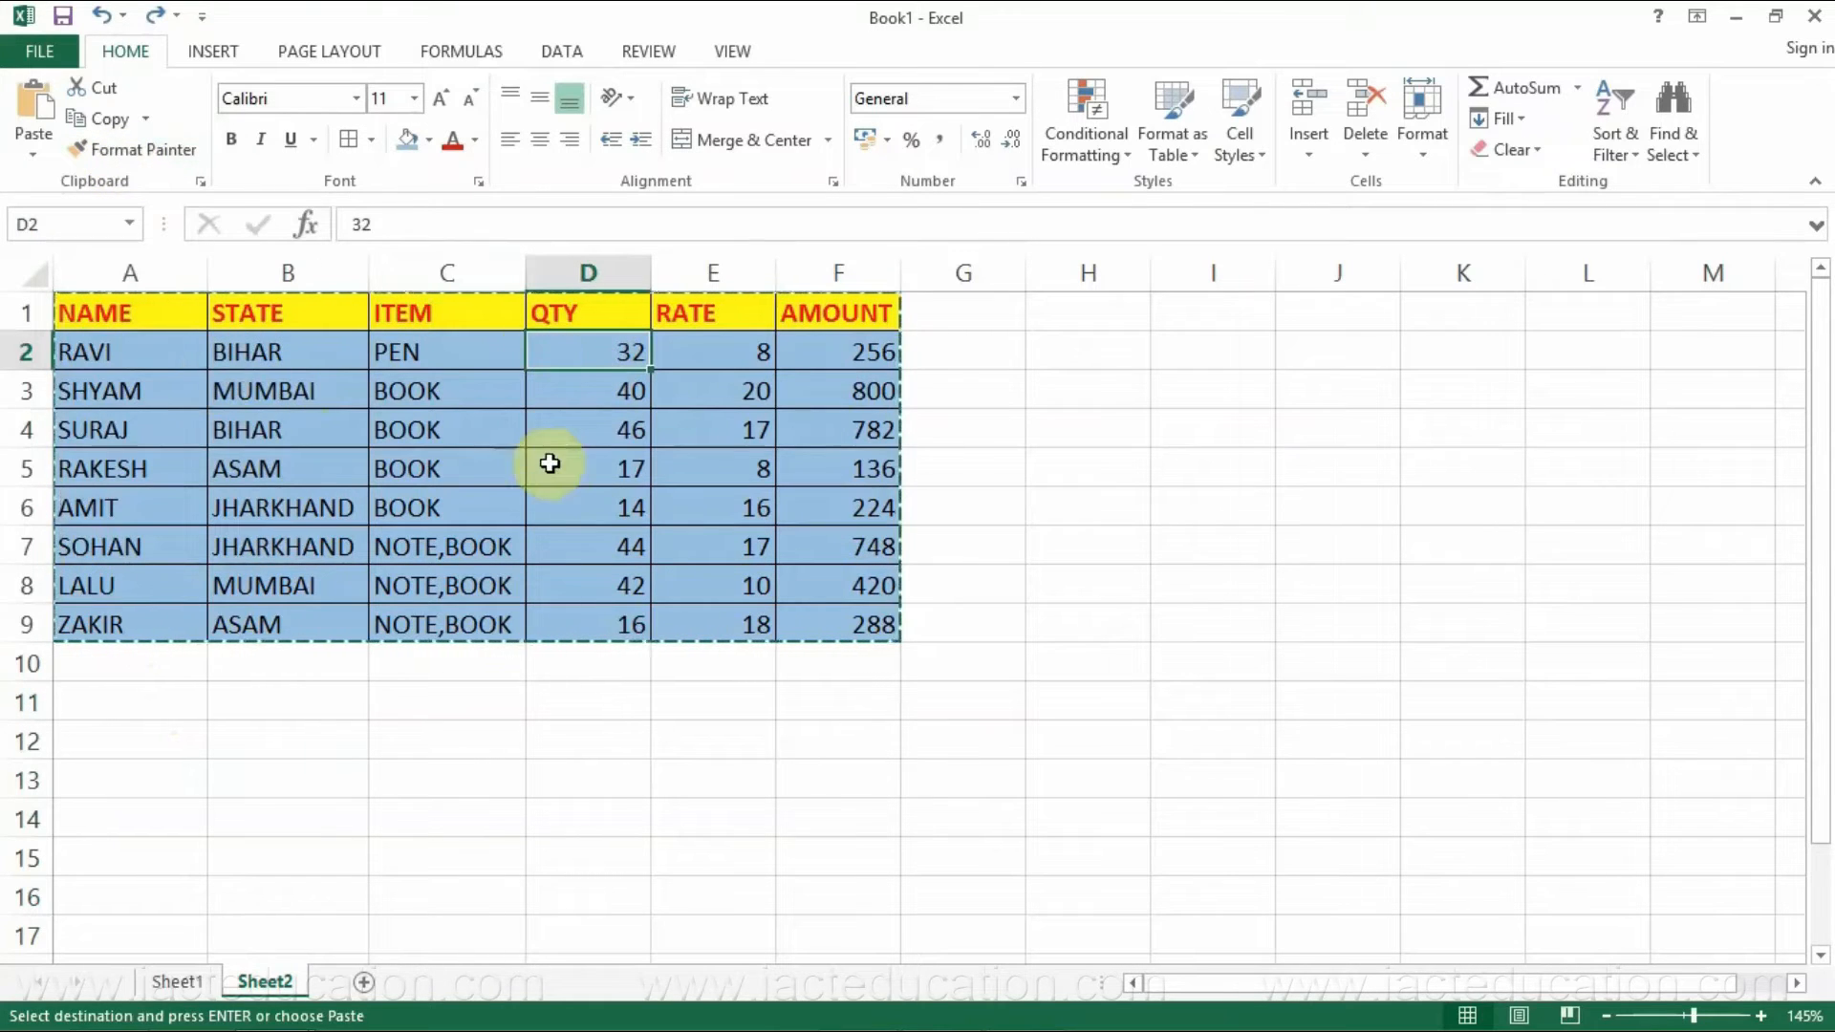
{"action": "left_click", "coordinate": [1265, 392]}
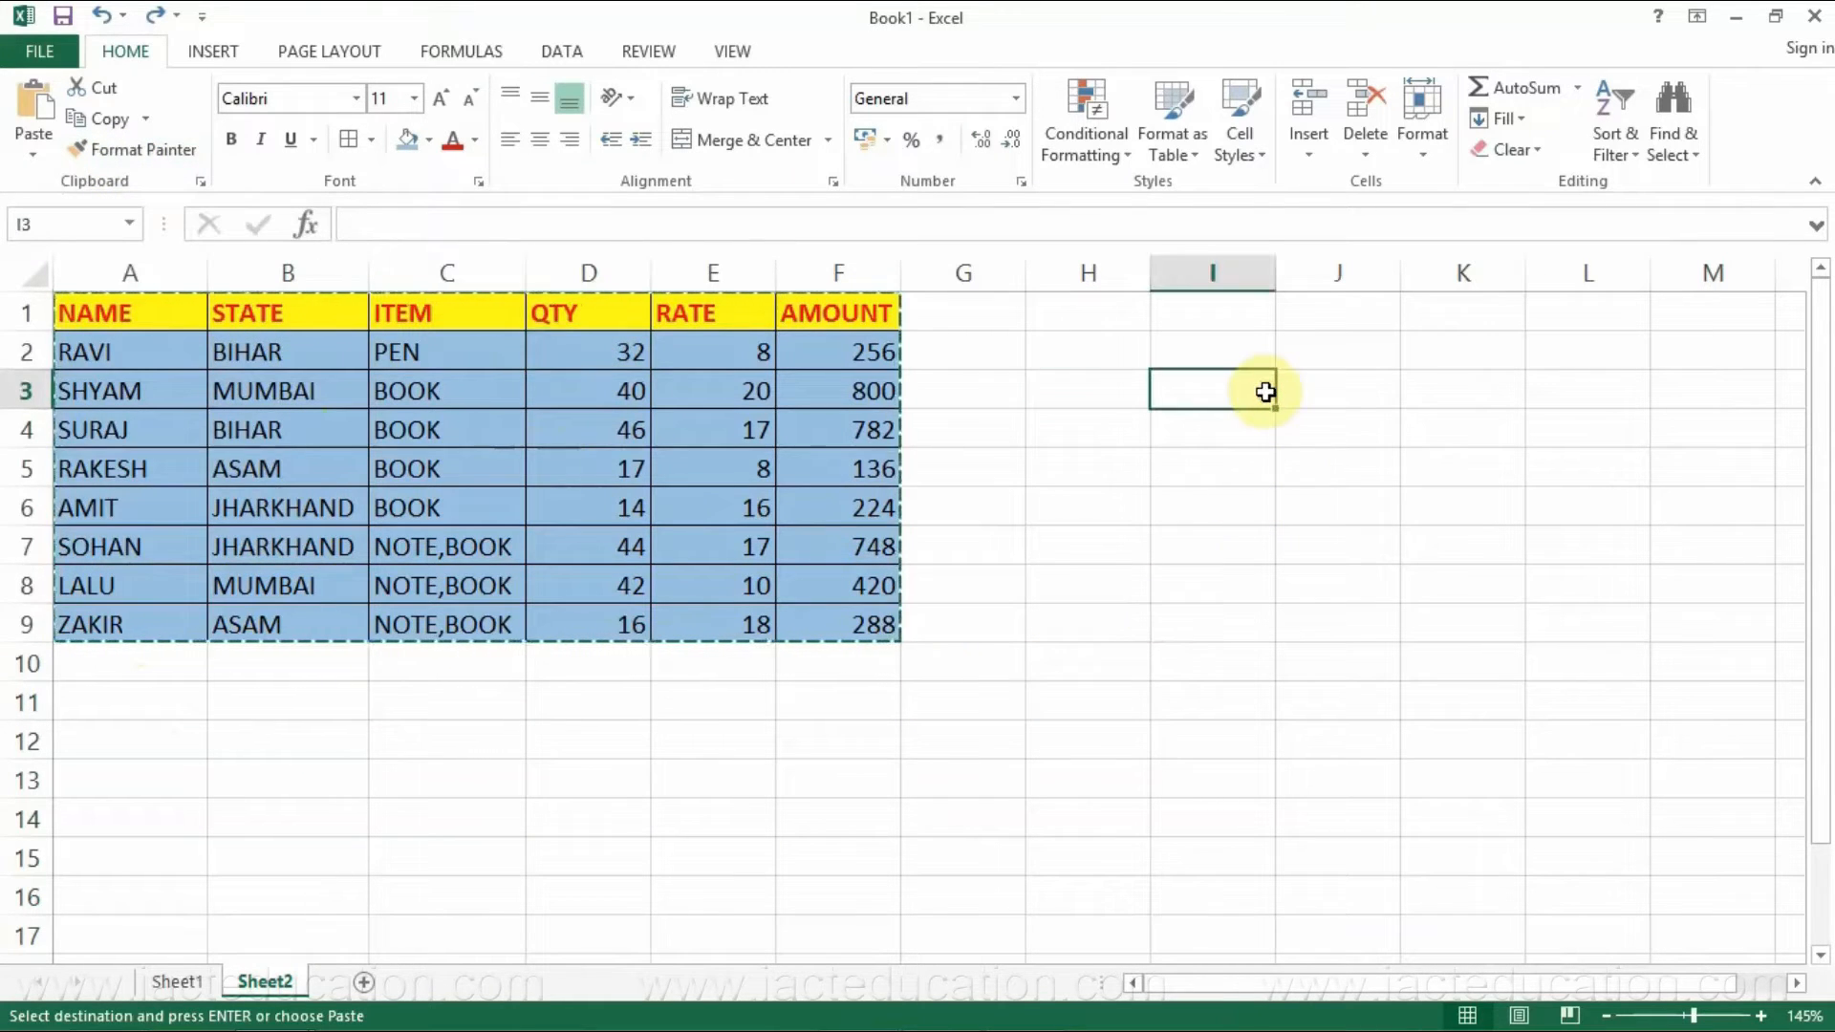
{"action": "left_click", "coordinate": [1239, 312]}
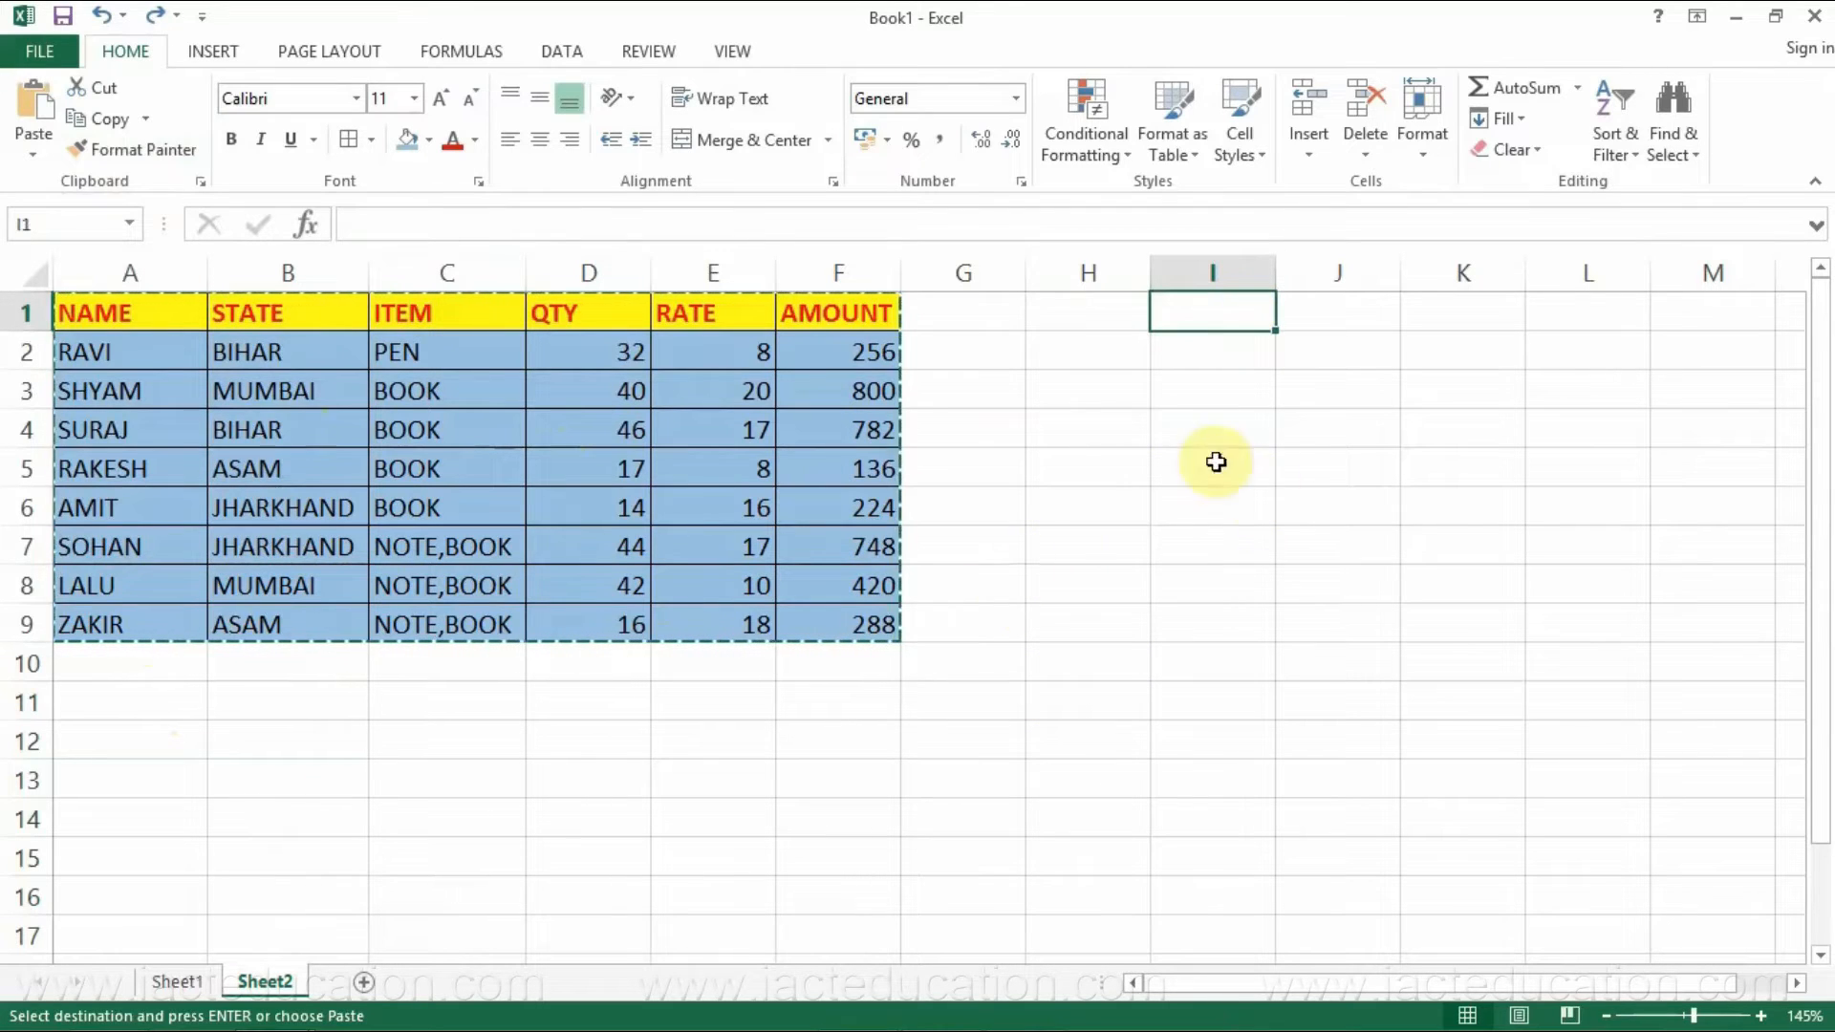
- Enter two sample first names in uppercase in cells I4 and I5
{"action": "left_click", "coordinate": [1177, 432]}
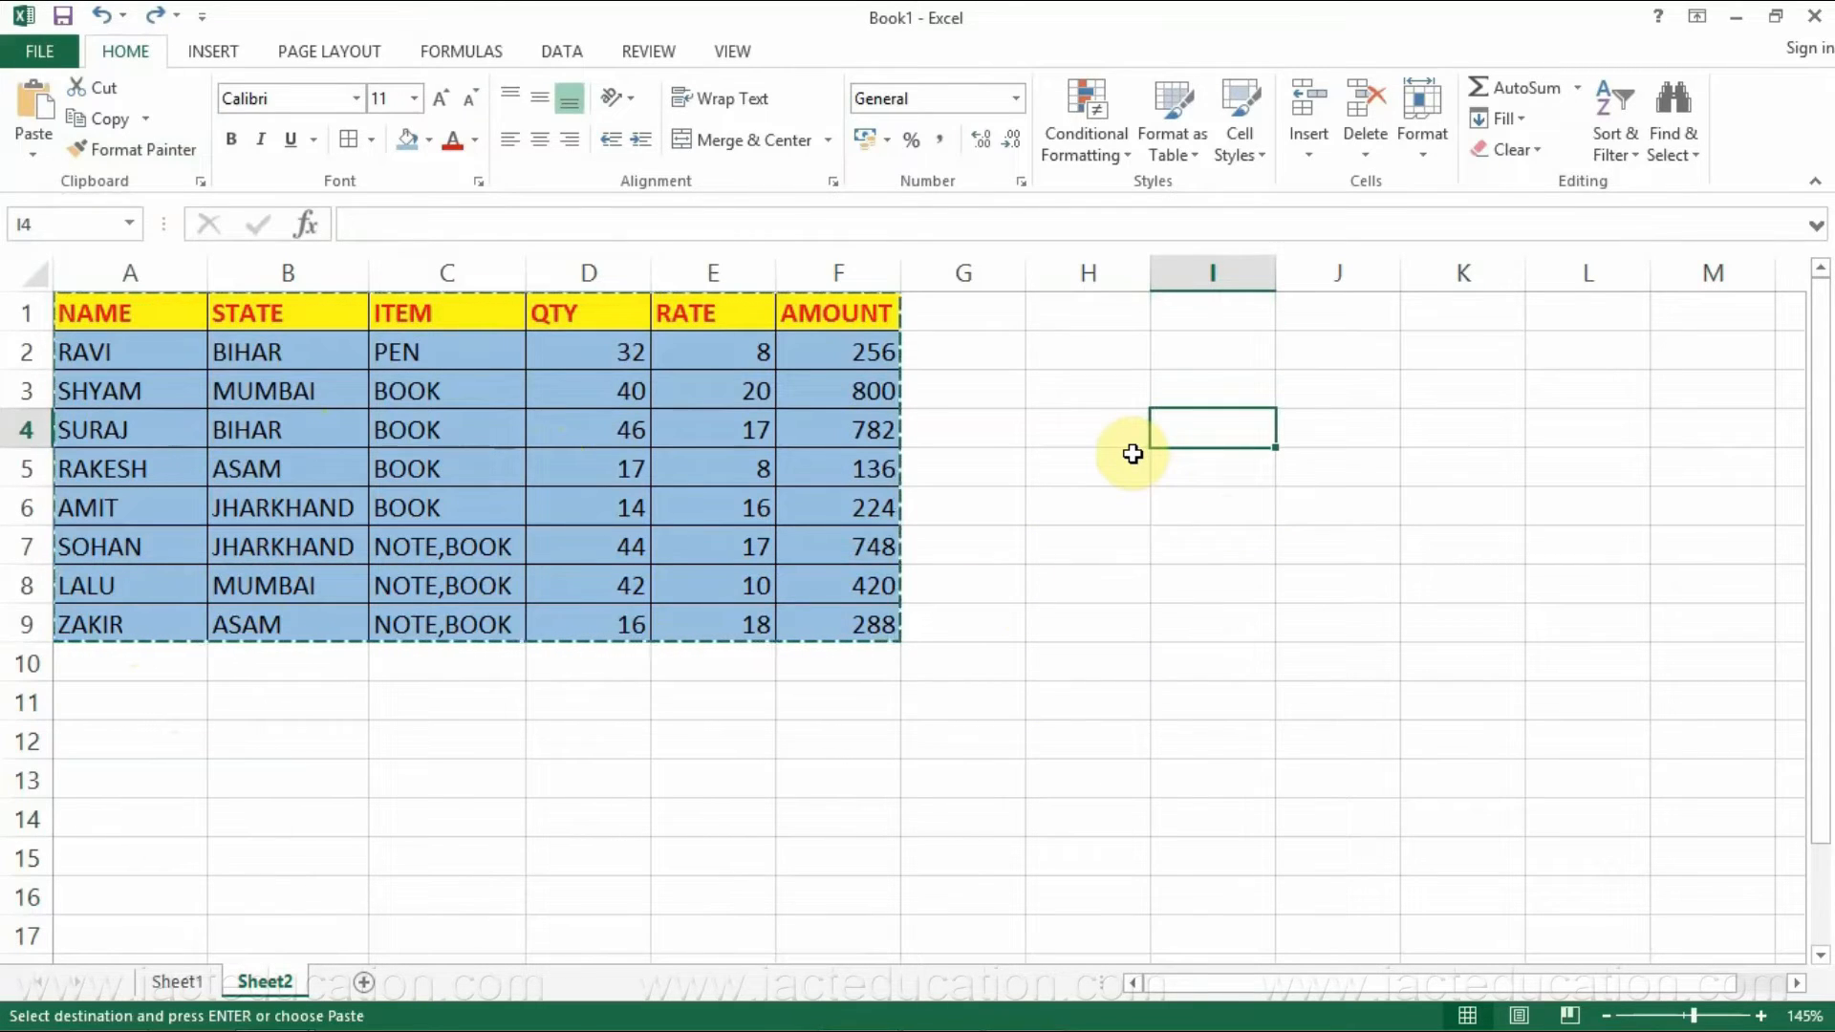
{"action": "type", "text": "RAH"}
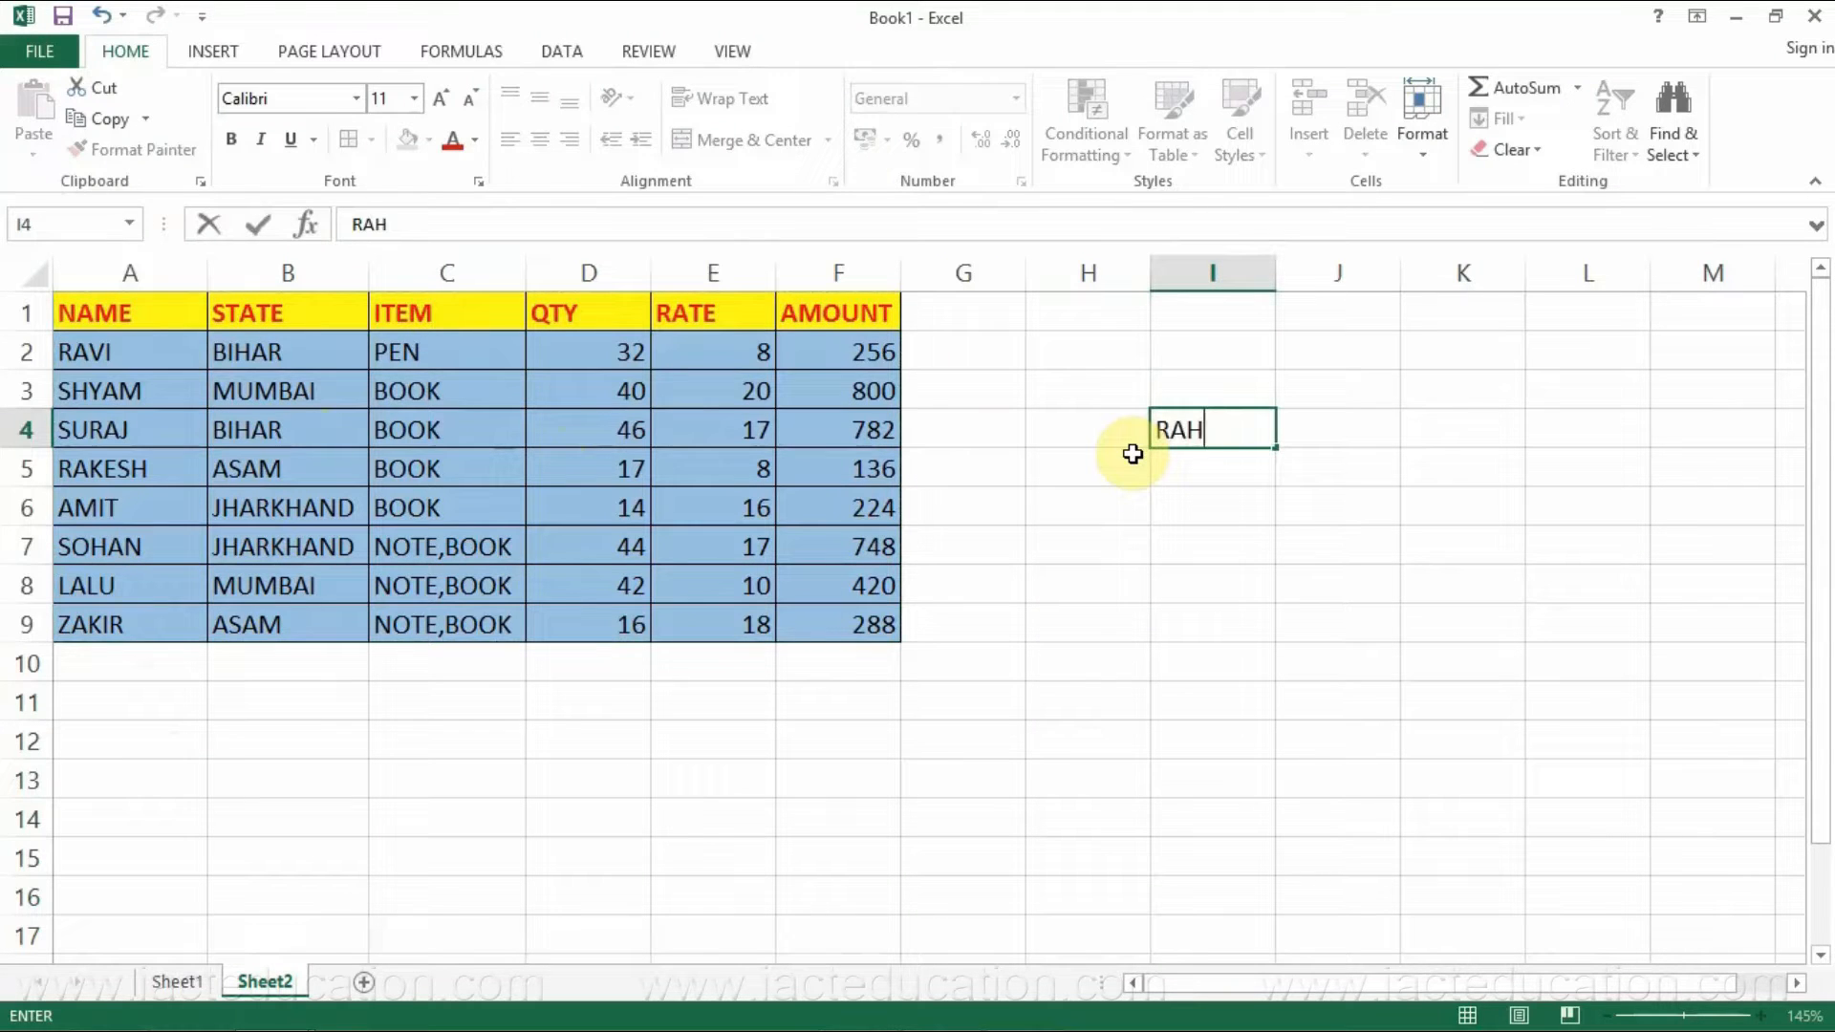
{"action": "key", "text": "Return"}
{"action": "type", "text": "MUKESH"}
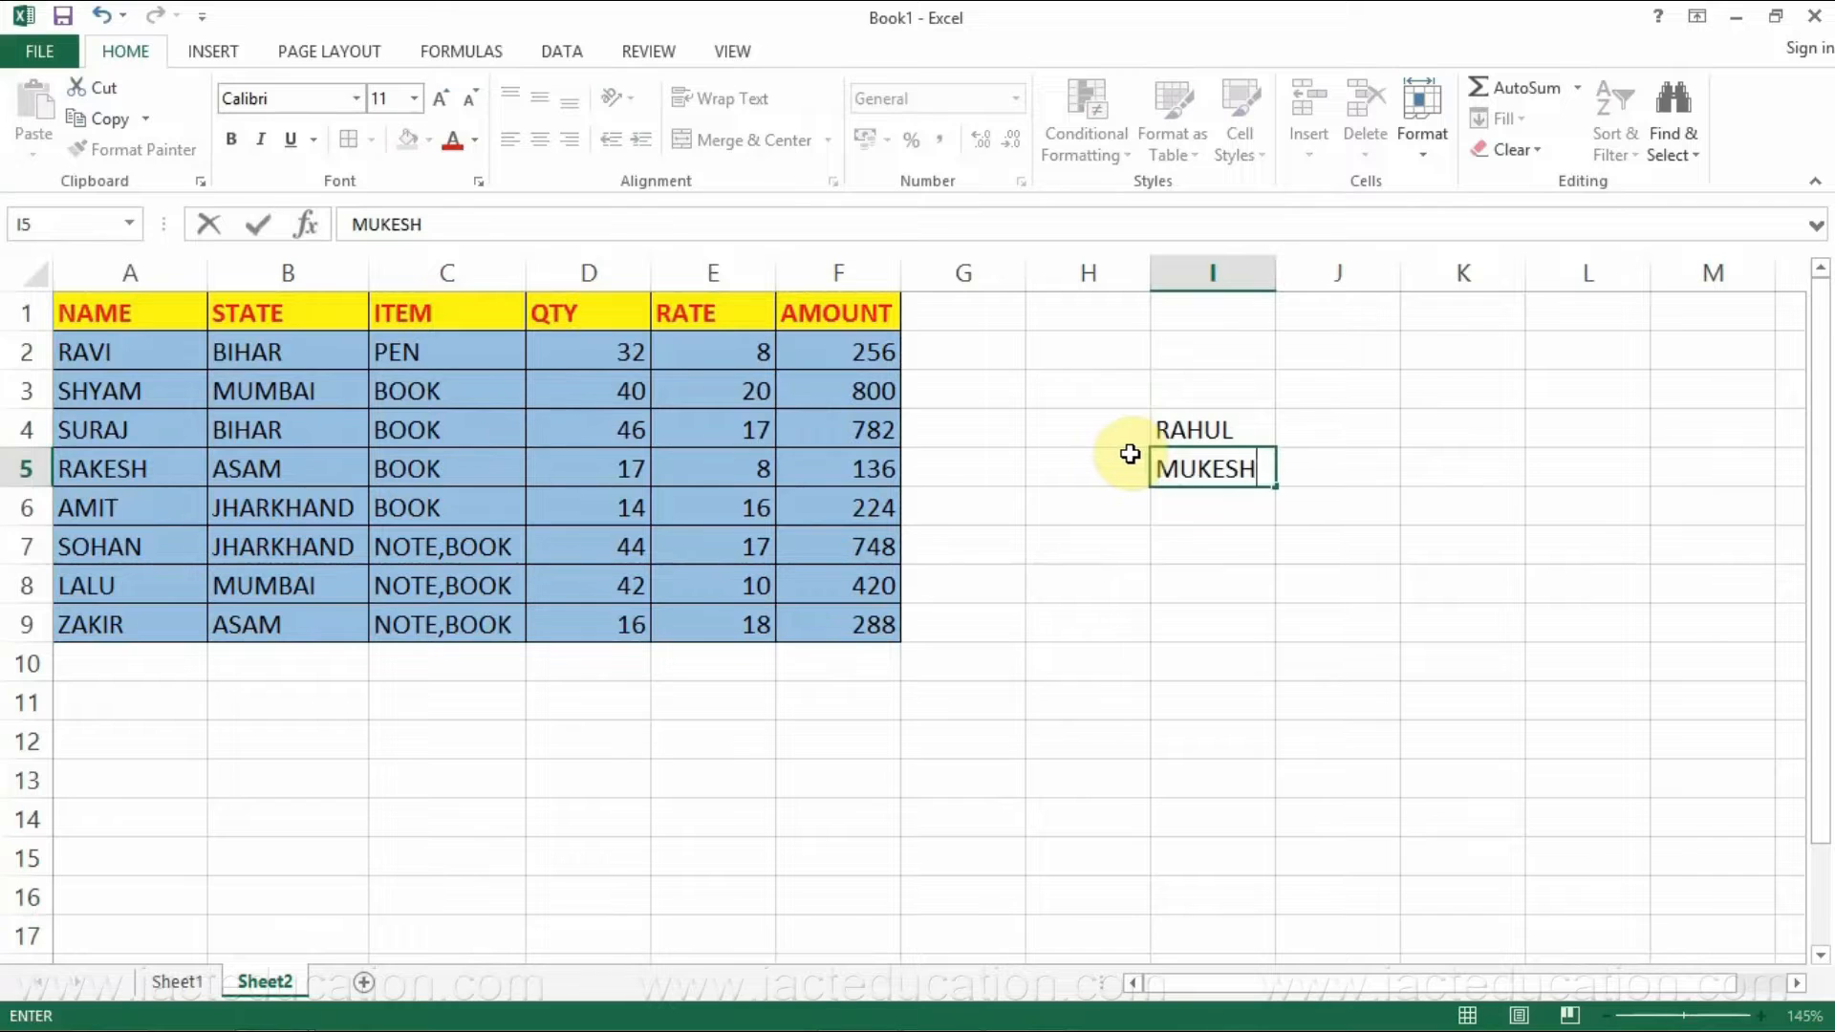
{"action": "left_click", "coordinate": [1188, 504]}
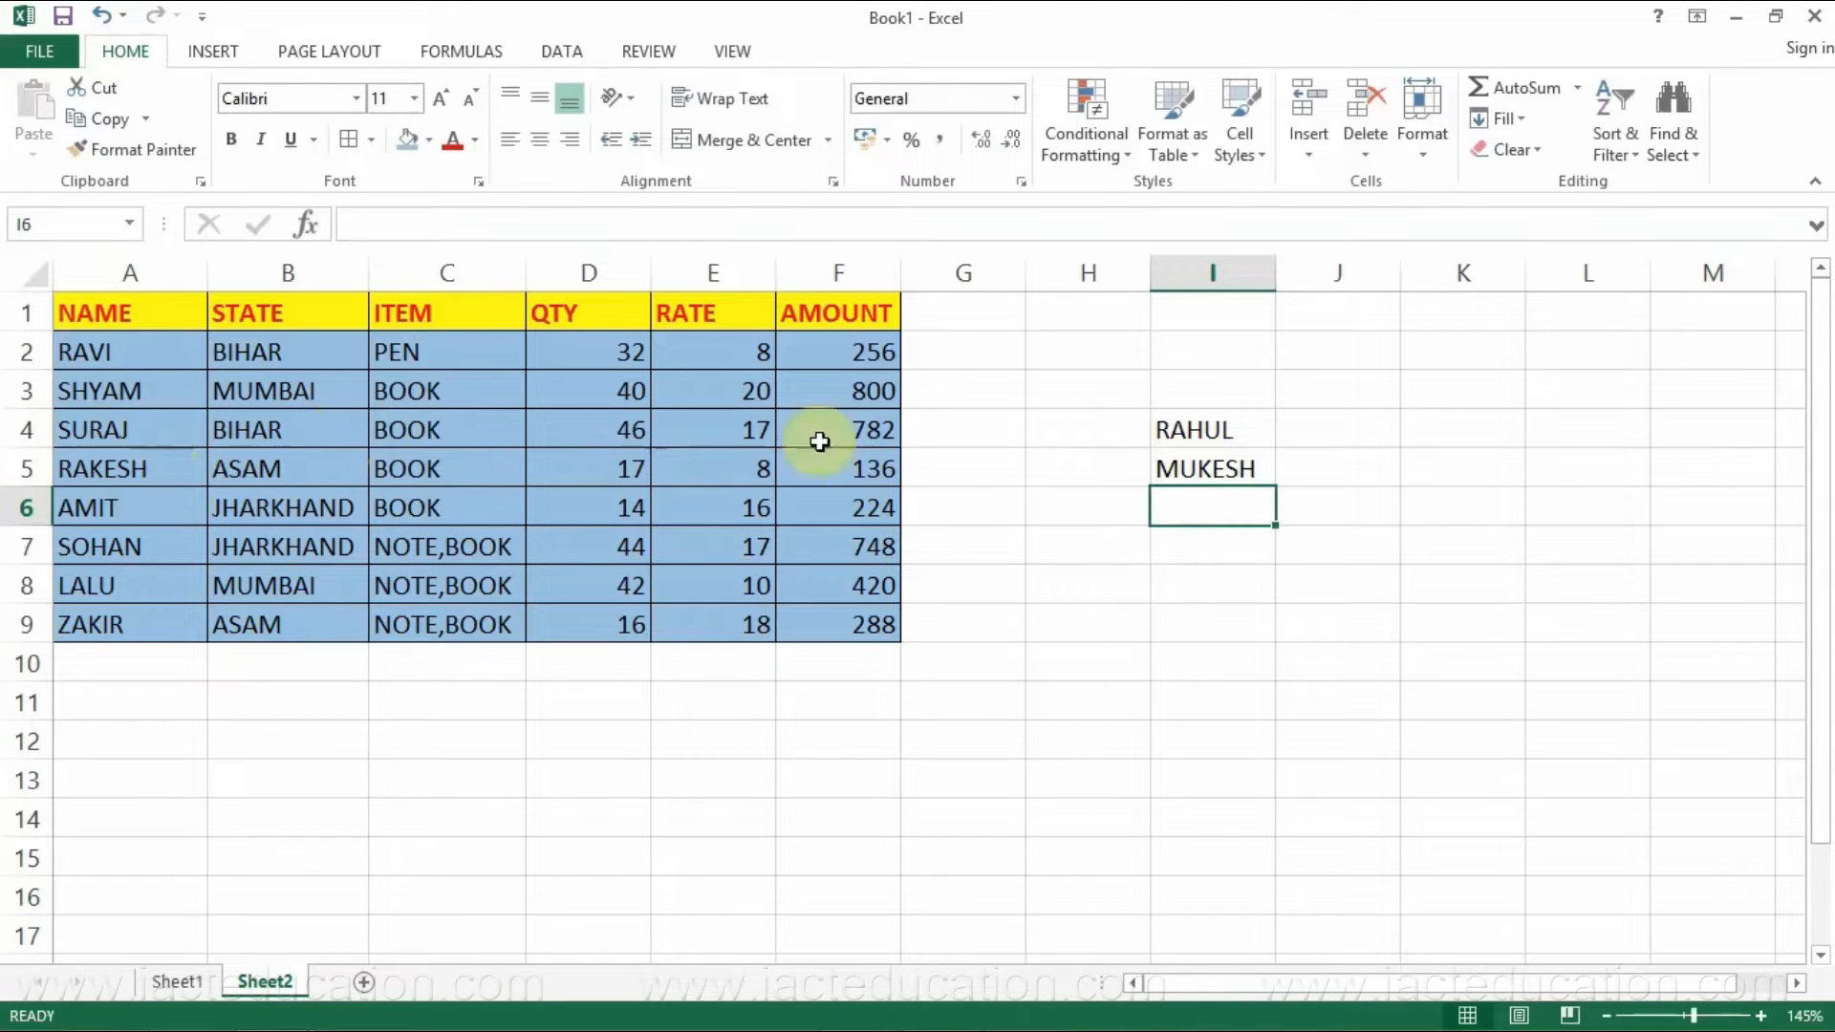
- Copy the formatting of table cell A4 onto cells I4:I5 with Format Painter
{"action": "left_click", "coordinate": [143, 426]}
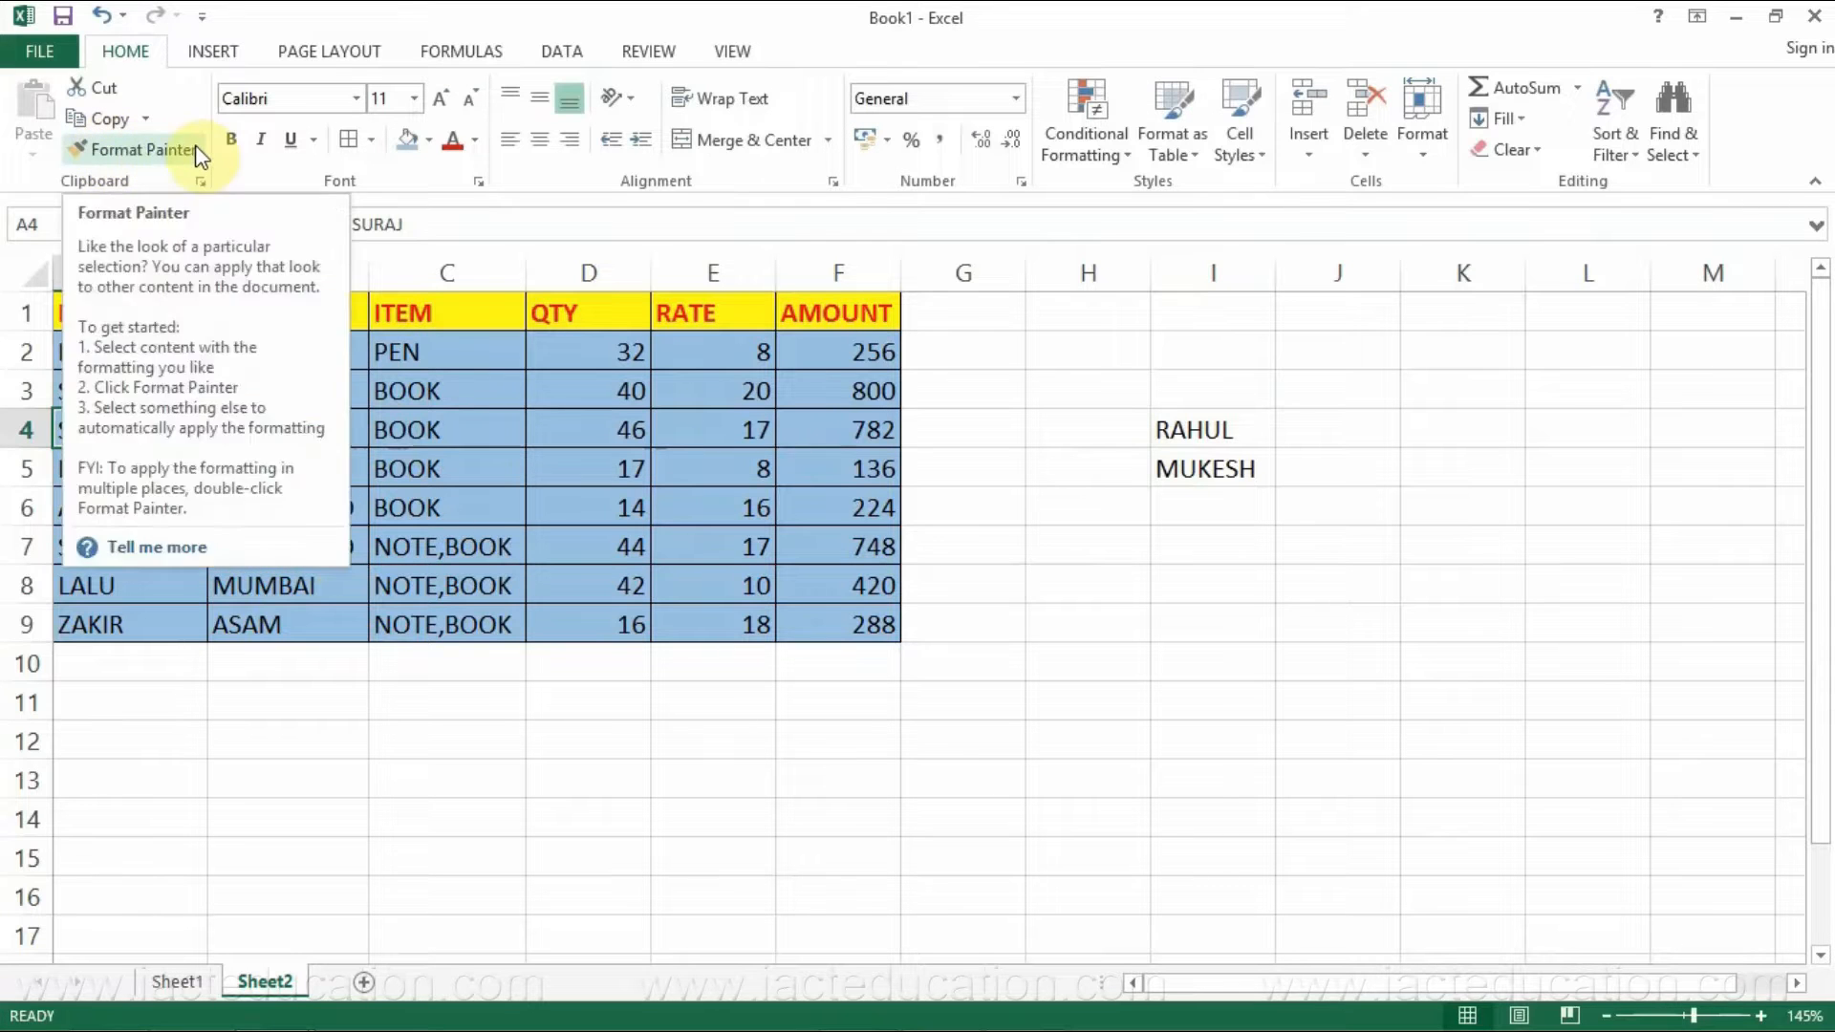
{"action": "left_click", "coordinate": [108, 151]}
{"action": "left_click_drag", "start_coordinate": [1206, 432], "coordinate": [1210, 471]}
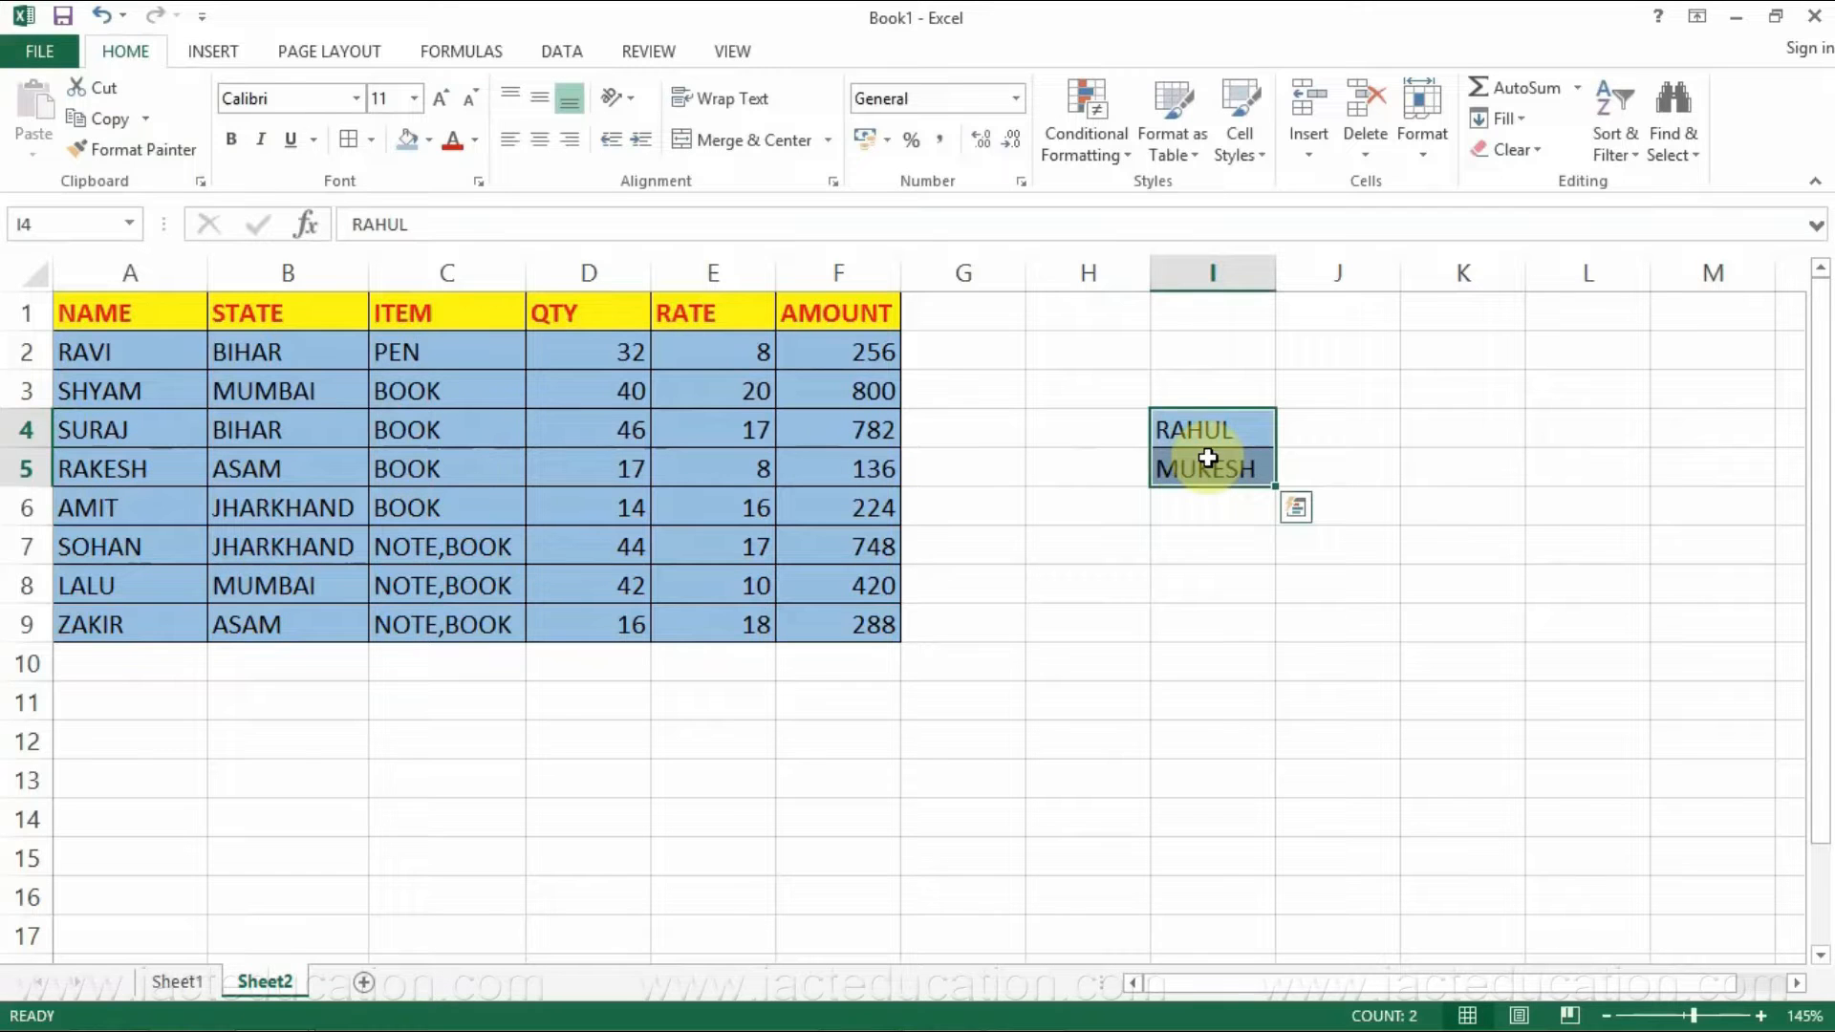
{"action": "left_click", "coordinate": [1191, 513]}
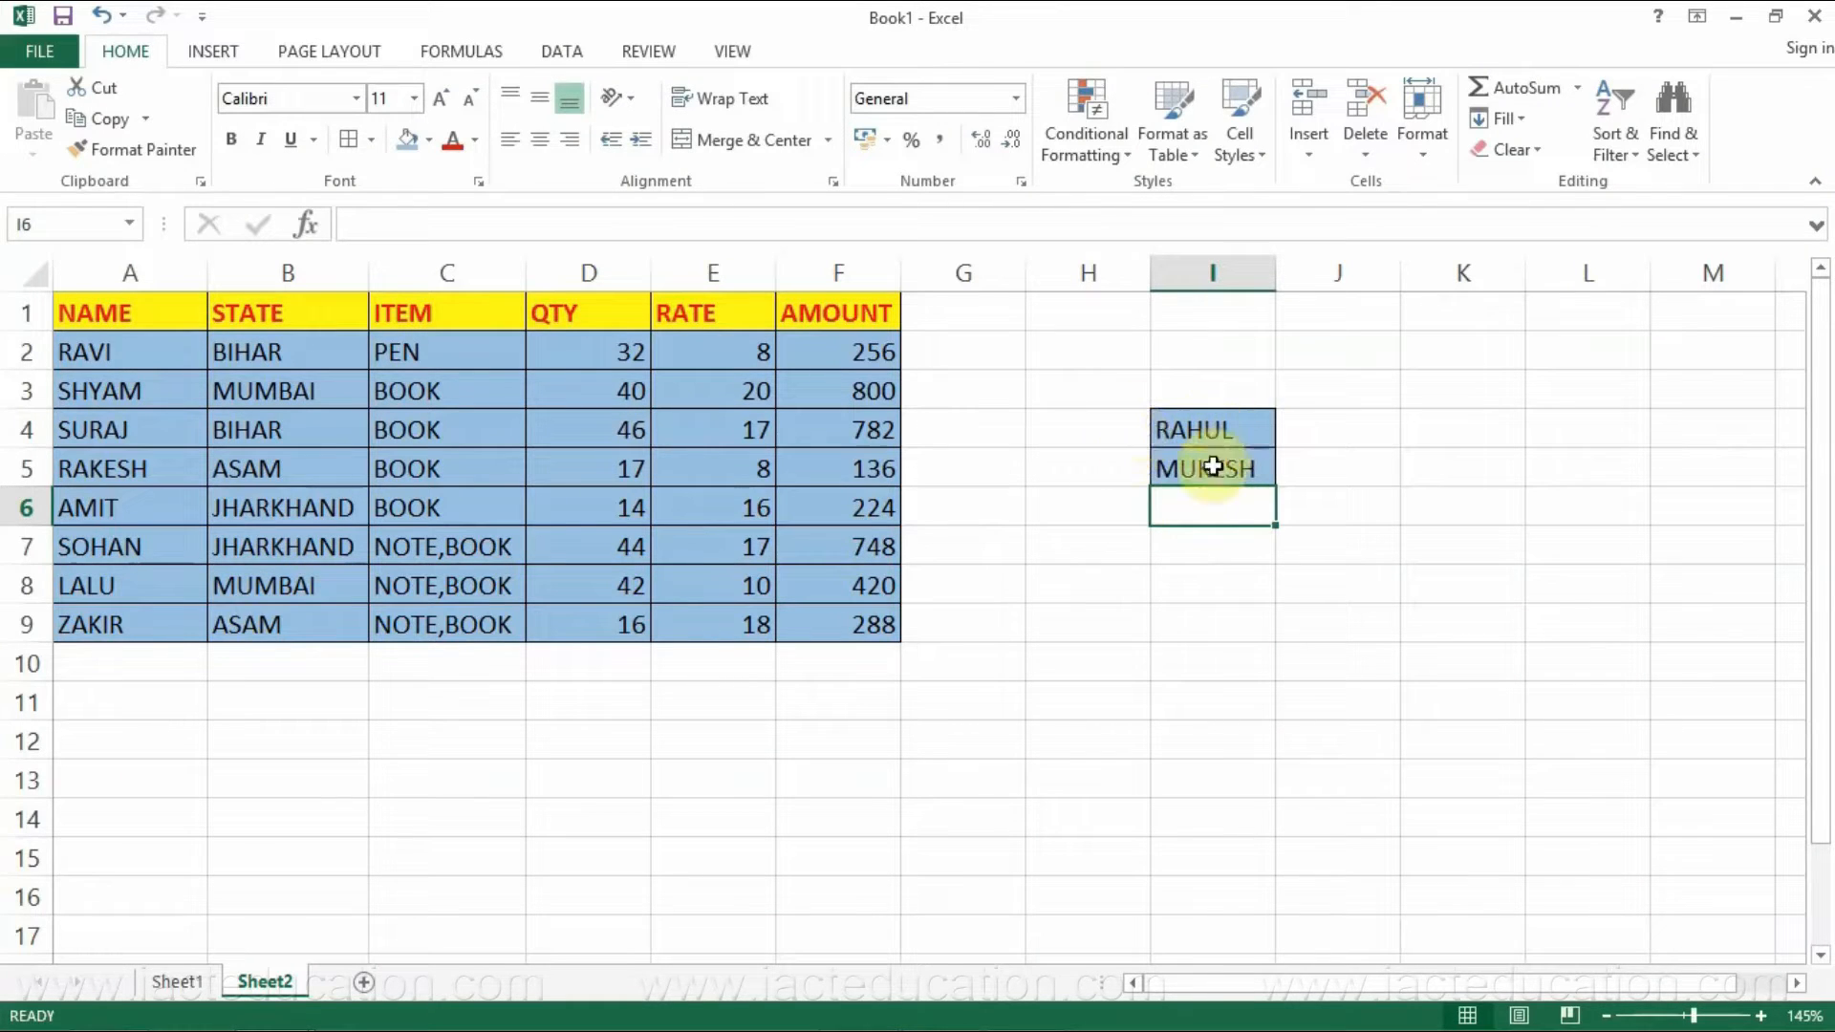
{"action": "left_click_drag", "start_coordinate": [122, 424], "coordinate": [122, 455]}
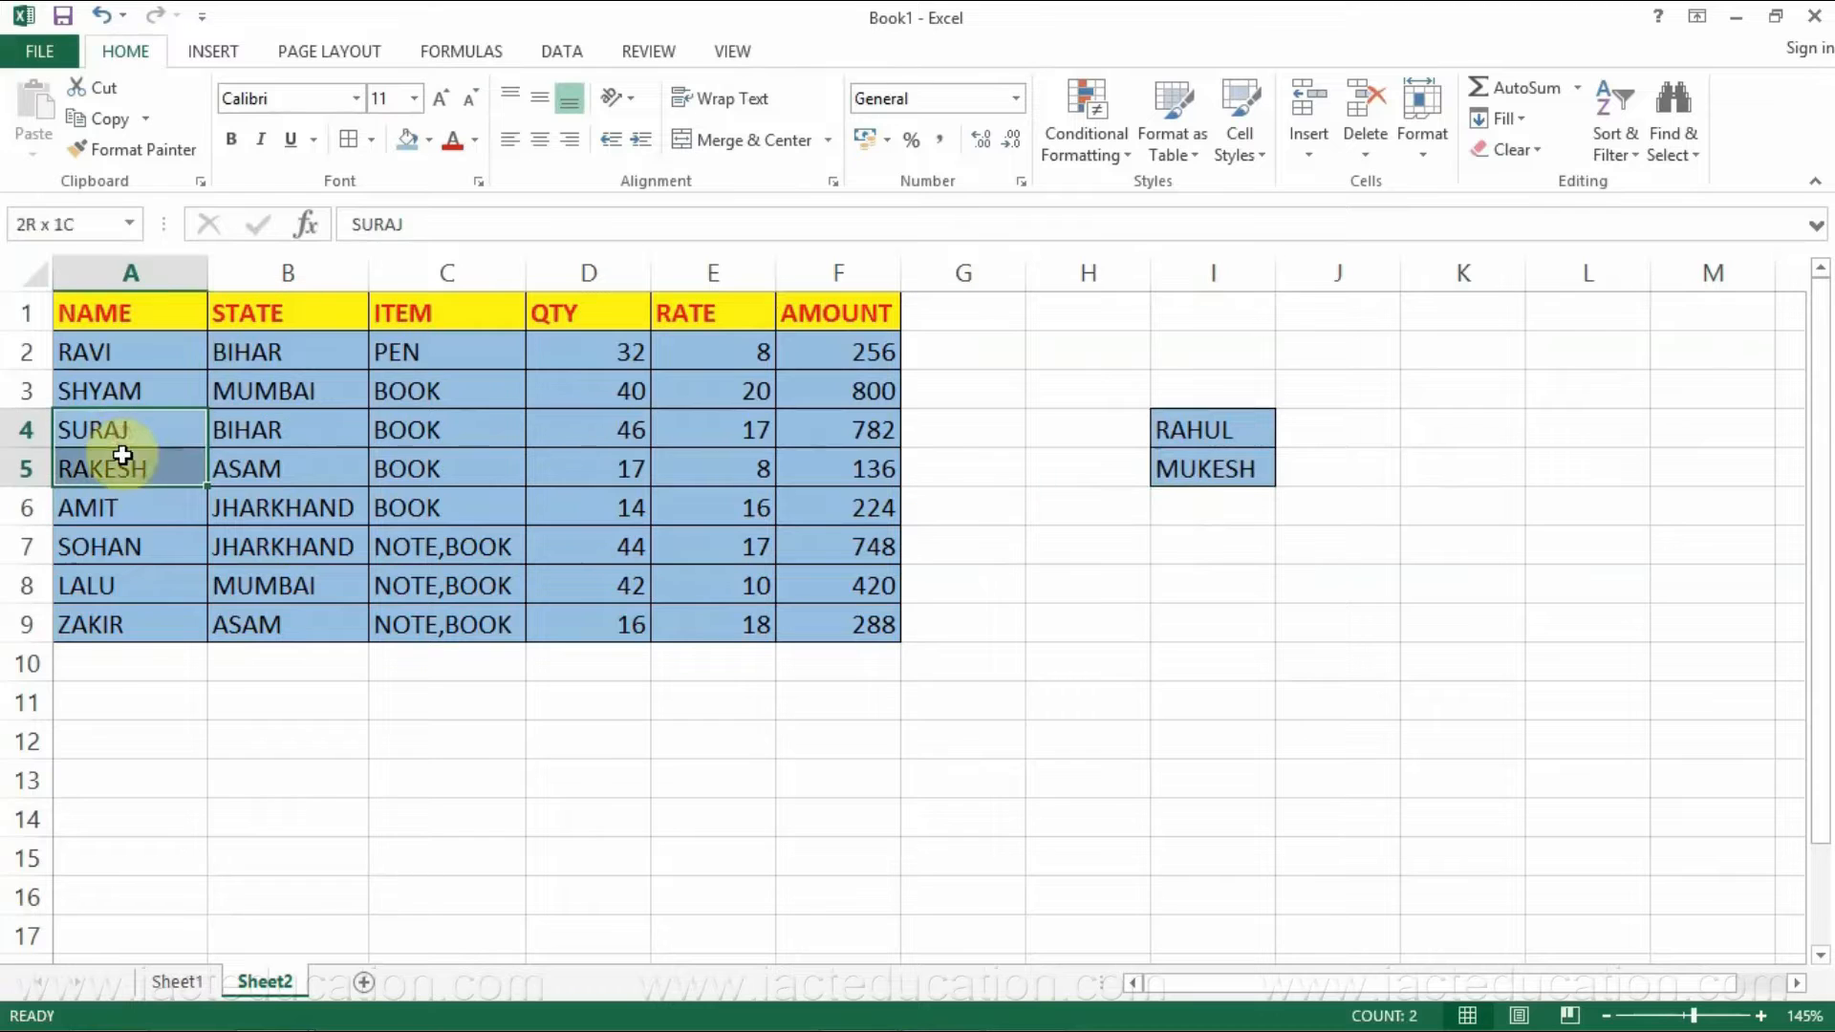
{"action": "left_click", "coordinate": [1179, 427]}
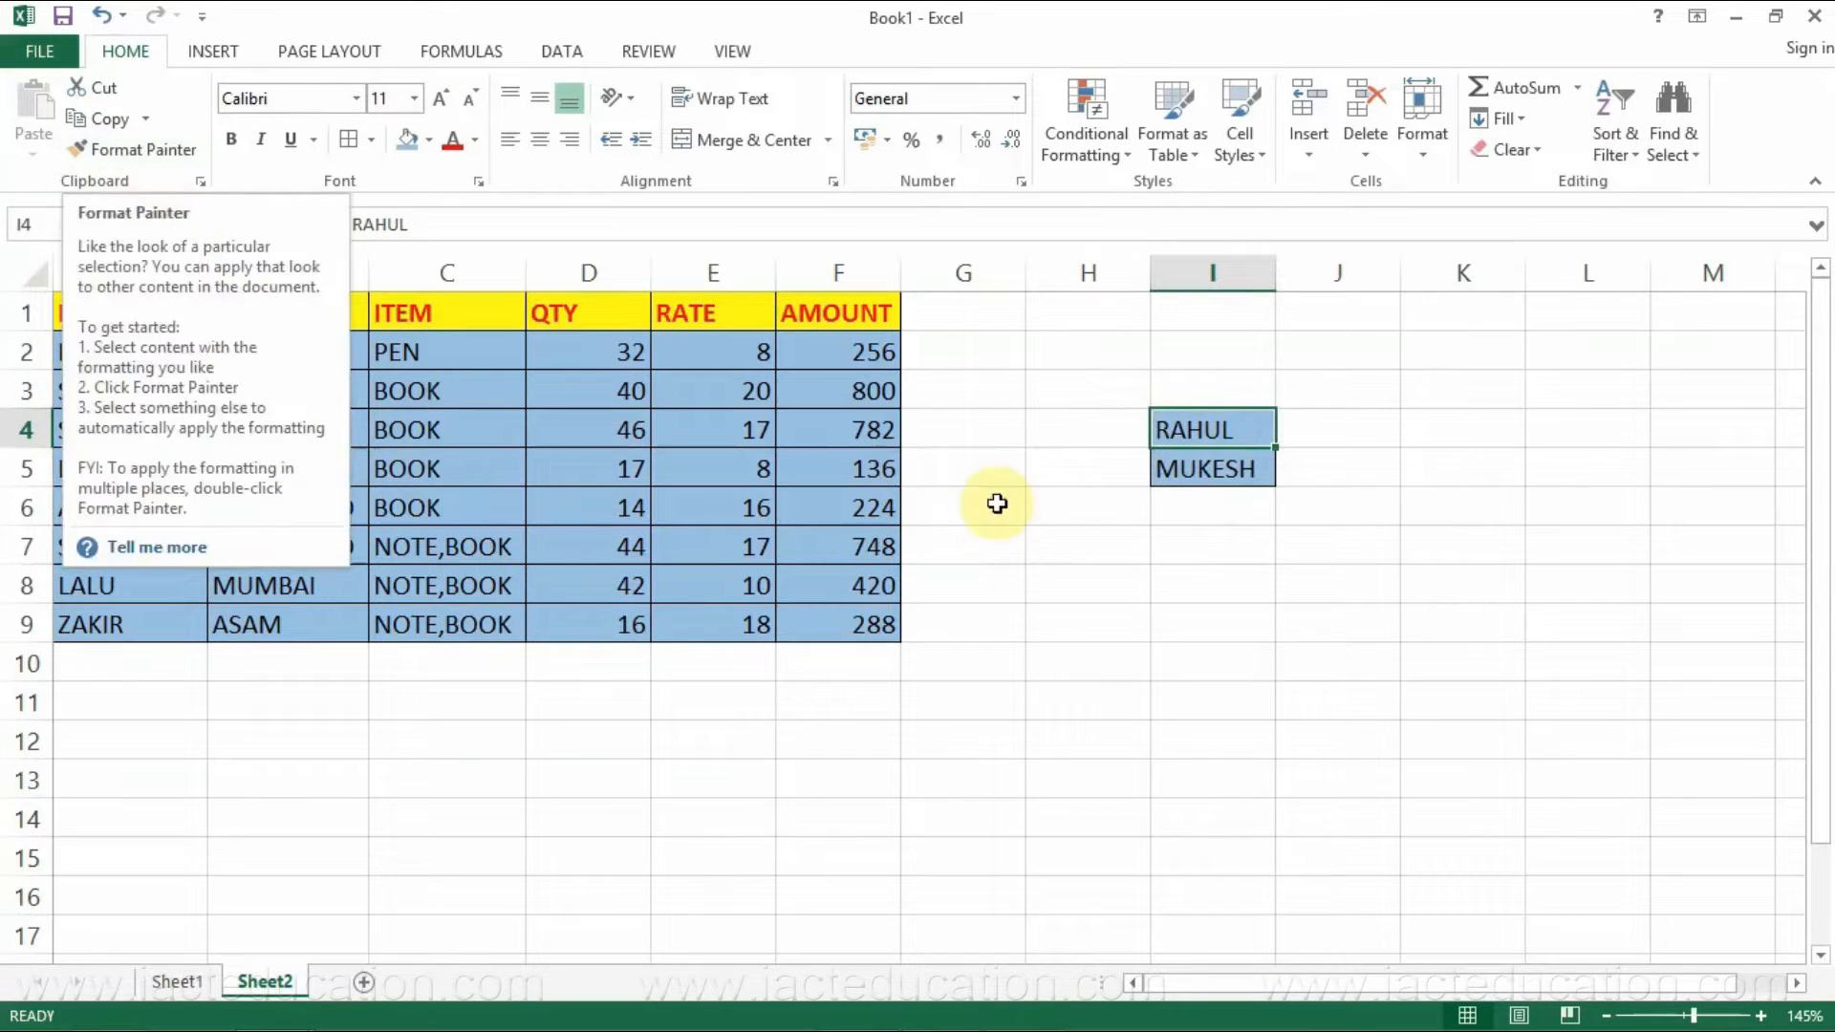
{"action": "left_click", "coordinate": [1052, 535]}
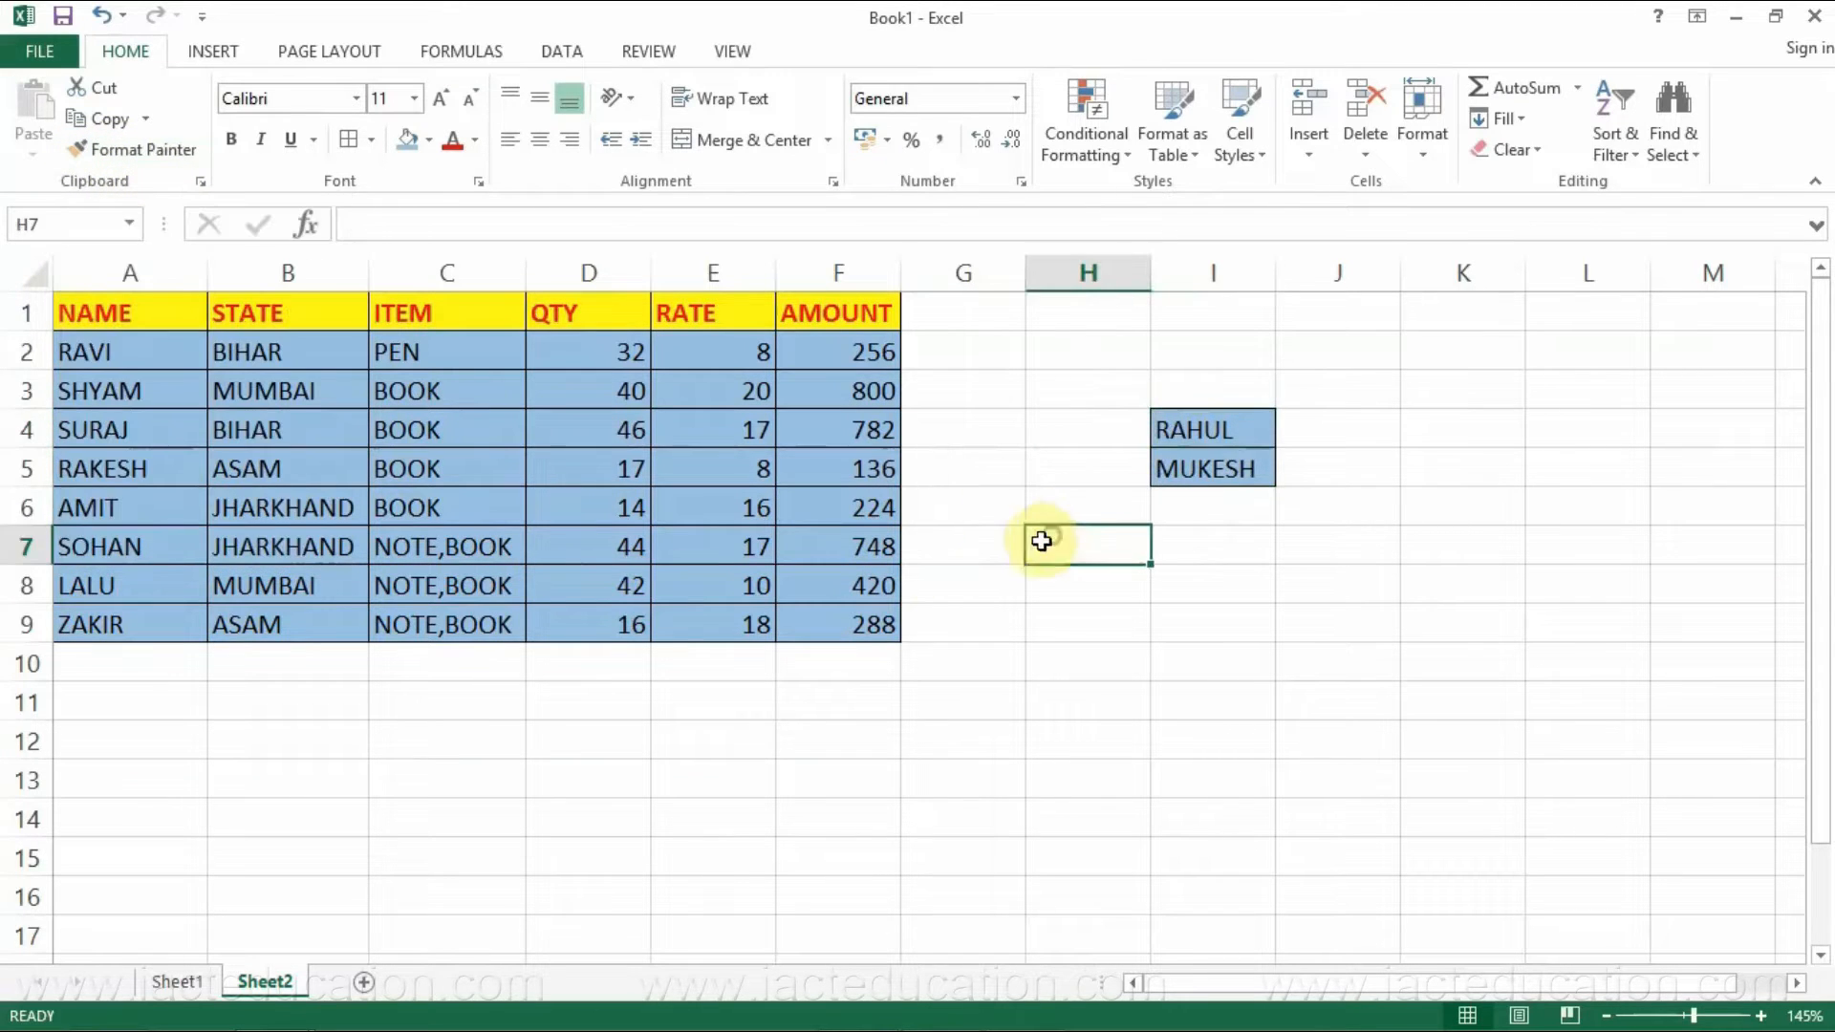
- Copy the formatting of header cell C1 onto cells I4:I5 with Format Painter
{"action": "left_click", "coordinate": [369, 295]}
{"action": "left_click", "coordinate": [135, 152]}
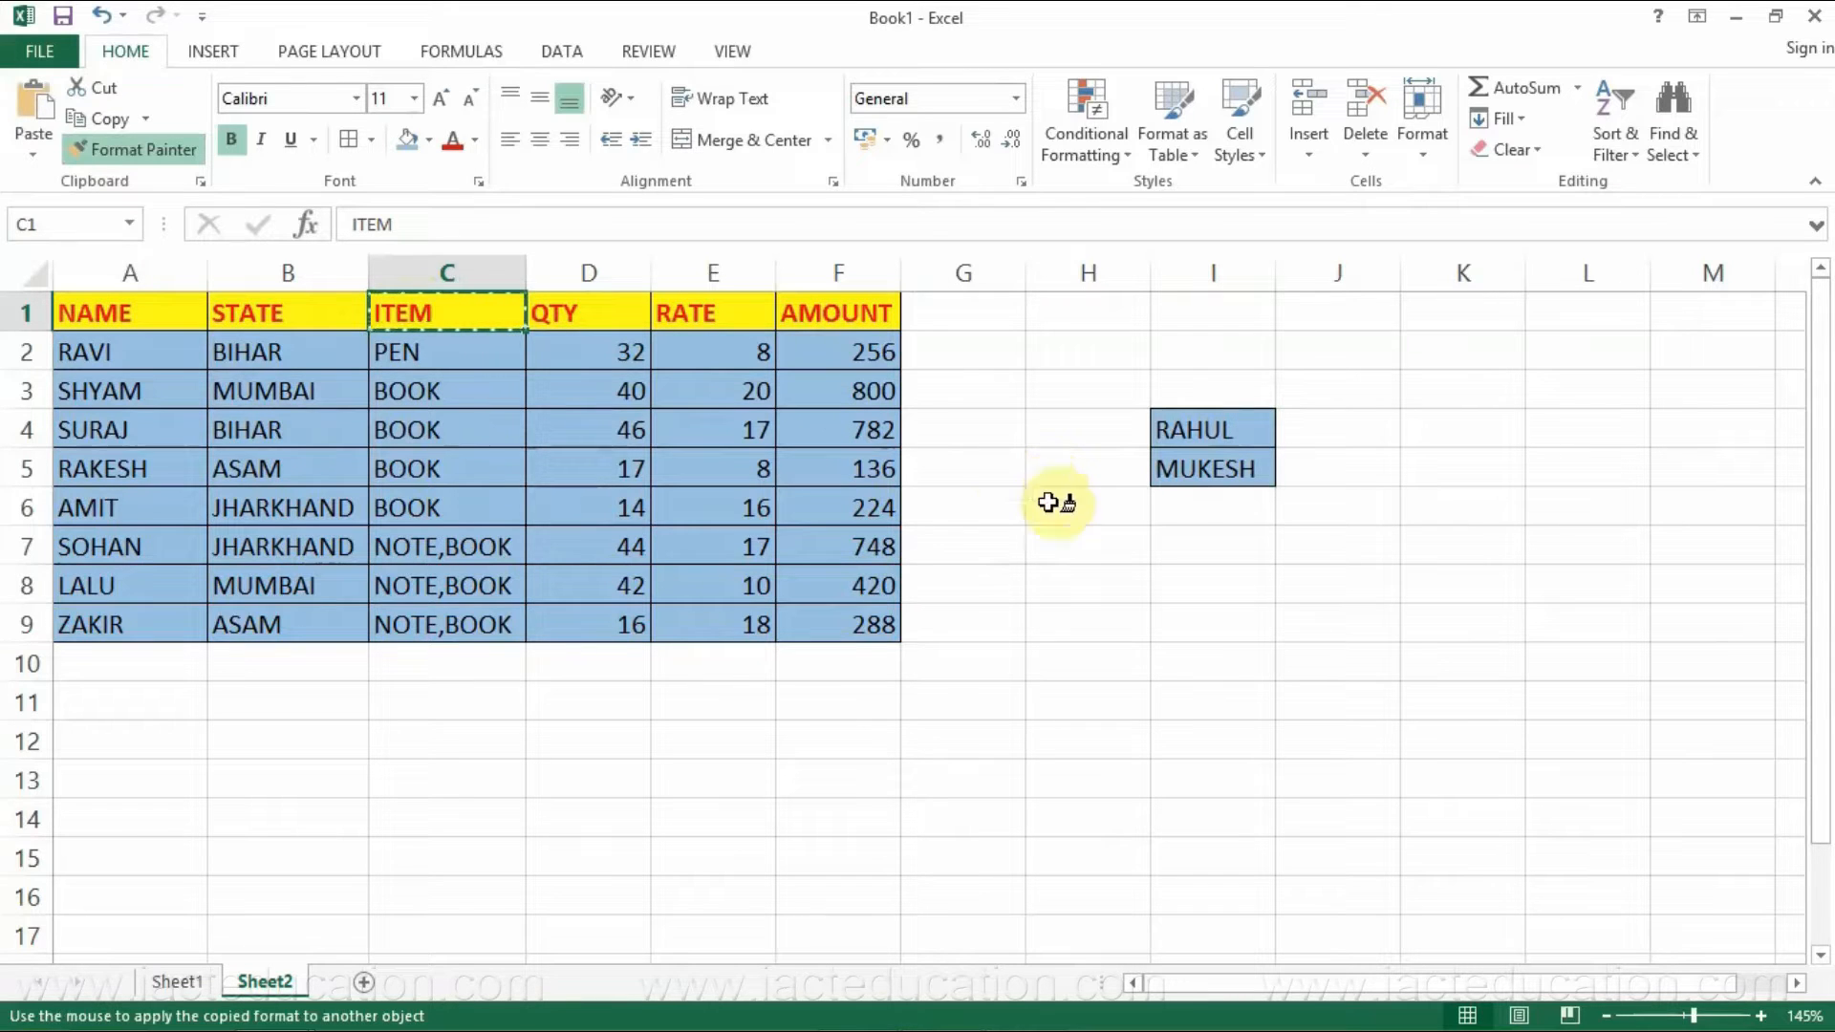
{"action": "left_click_drag", "start_coordinate": [1240, 425], "coordinate": [1230, 478]}
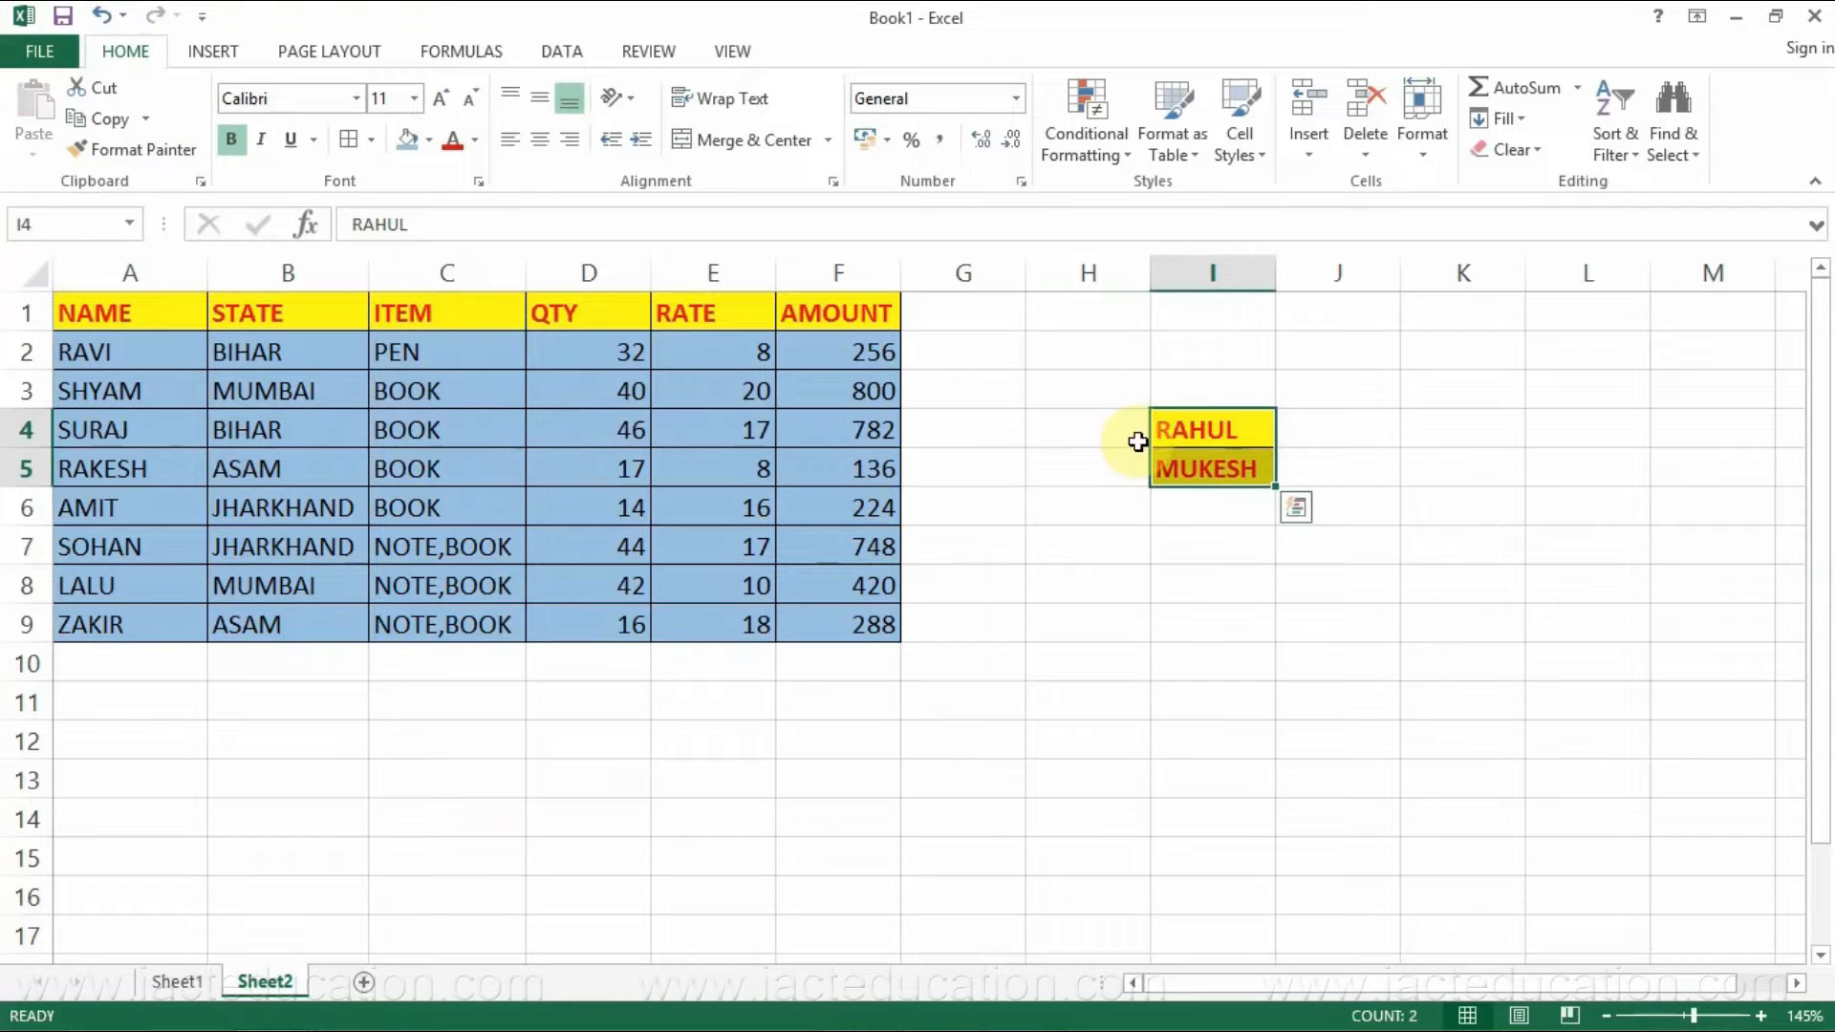
{"action": "left_click", "coordinate": [1173, 588]}
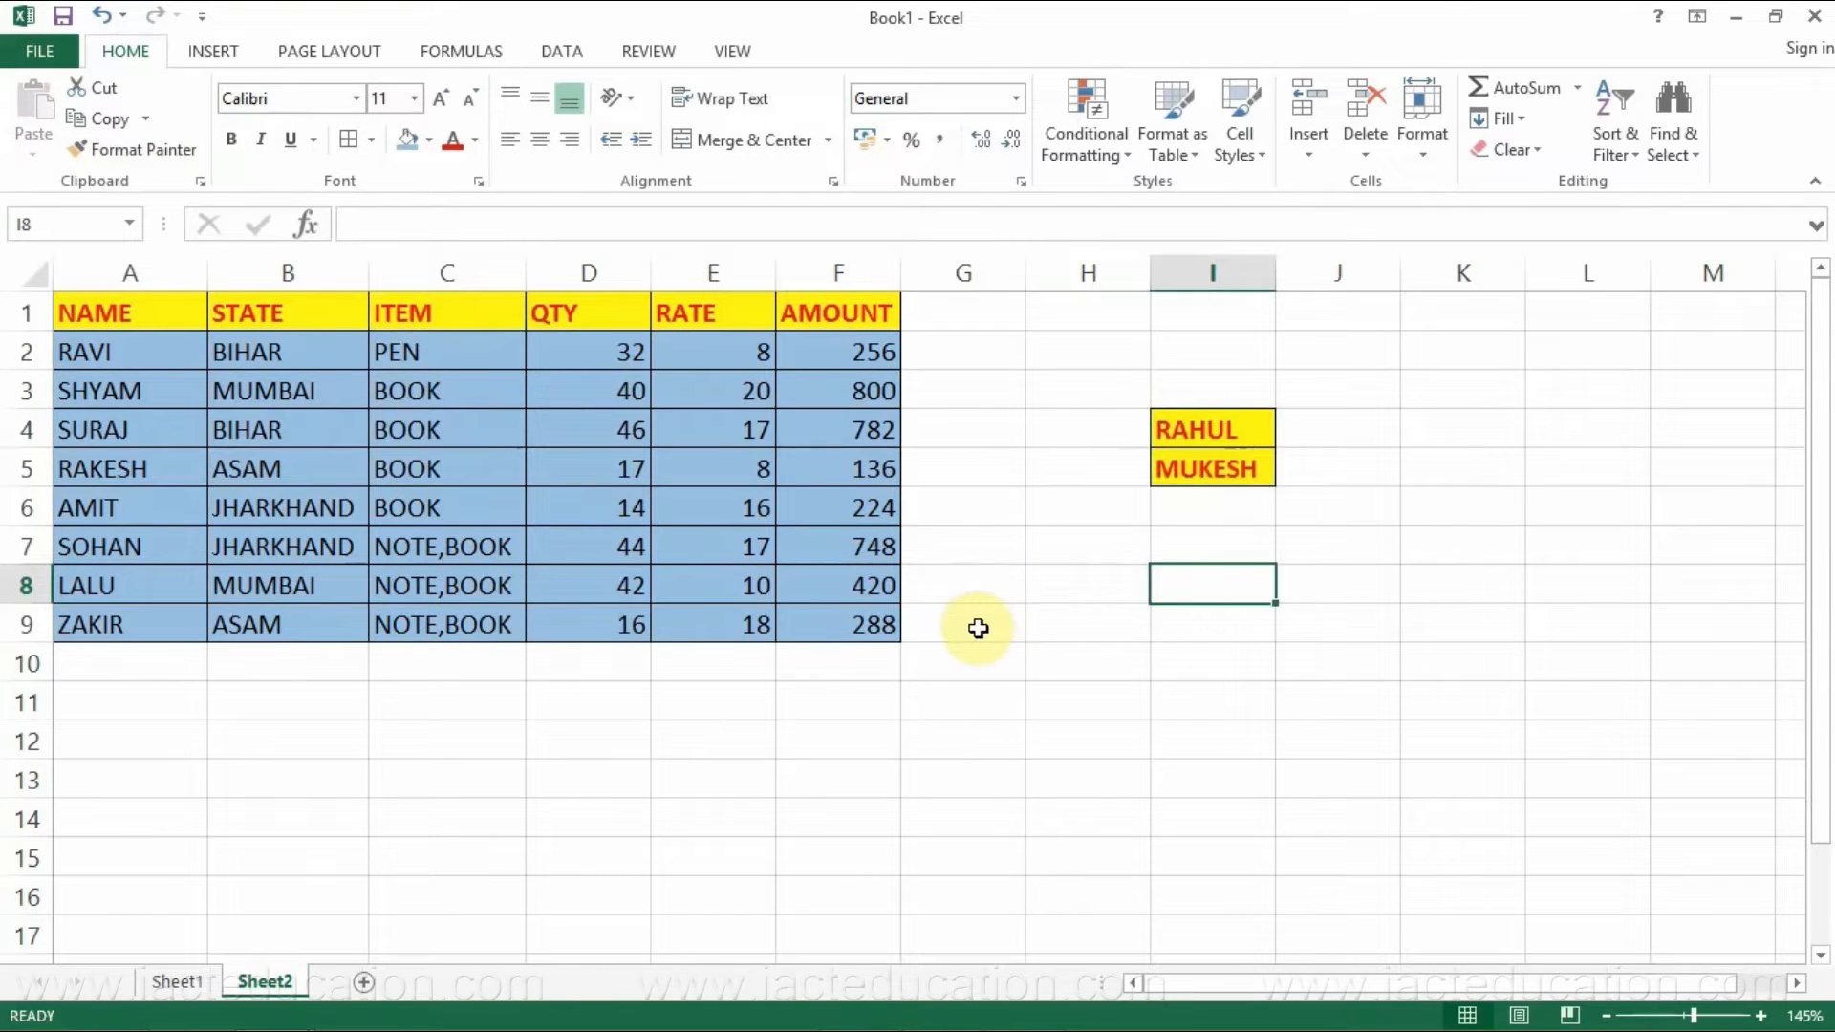
{"action": "left_click", "coordinate": [1220, 530]}
{"action": "left_click", "coordinate": [1065, 545]}
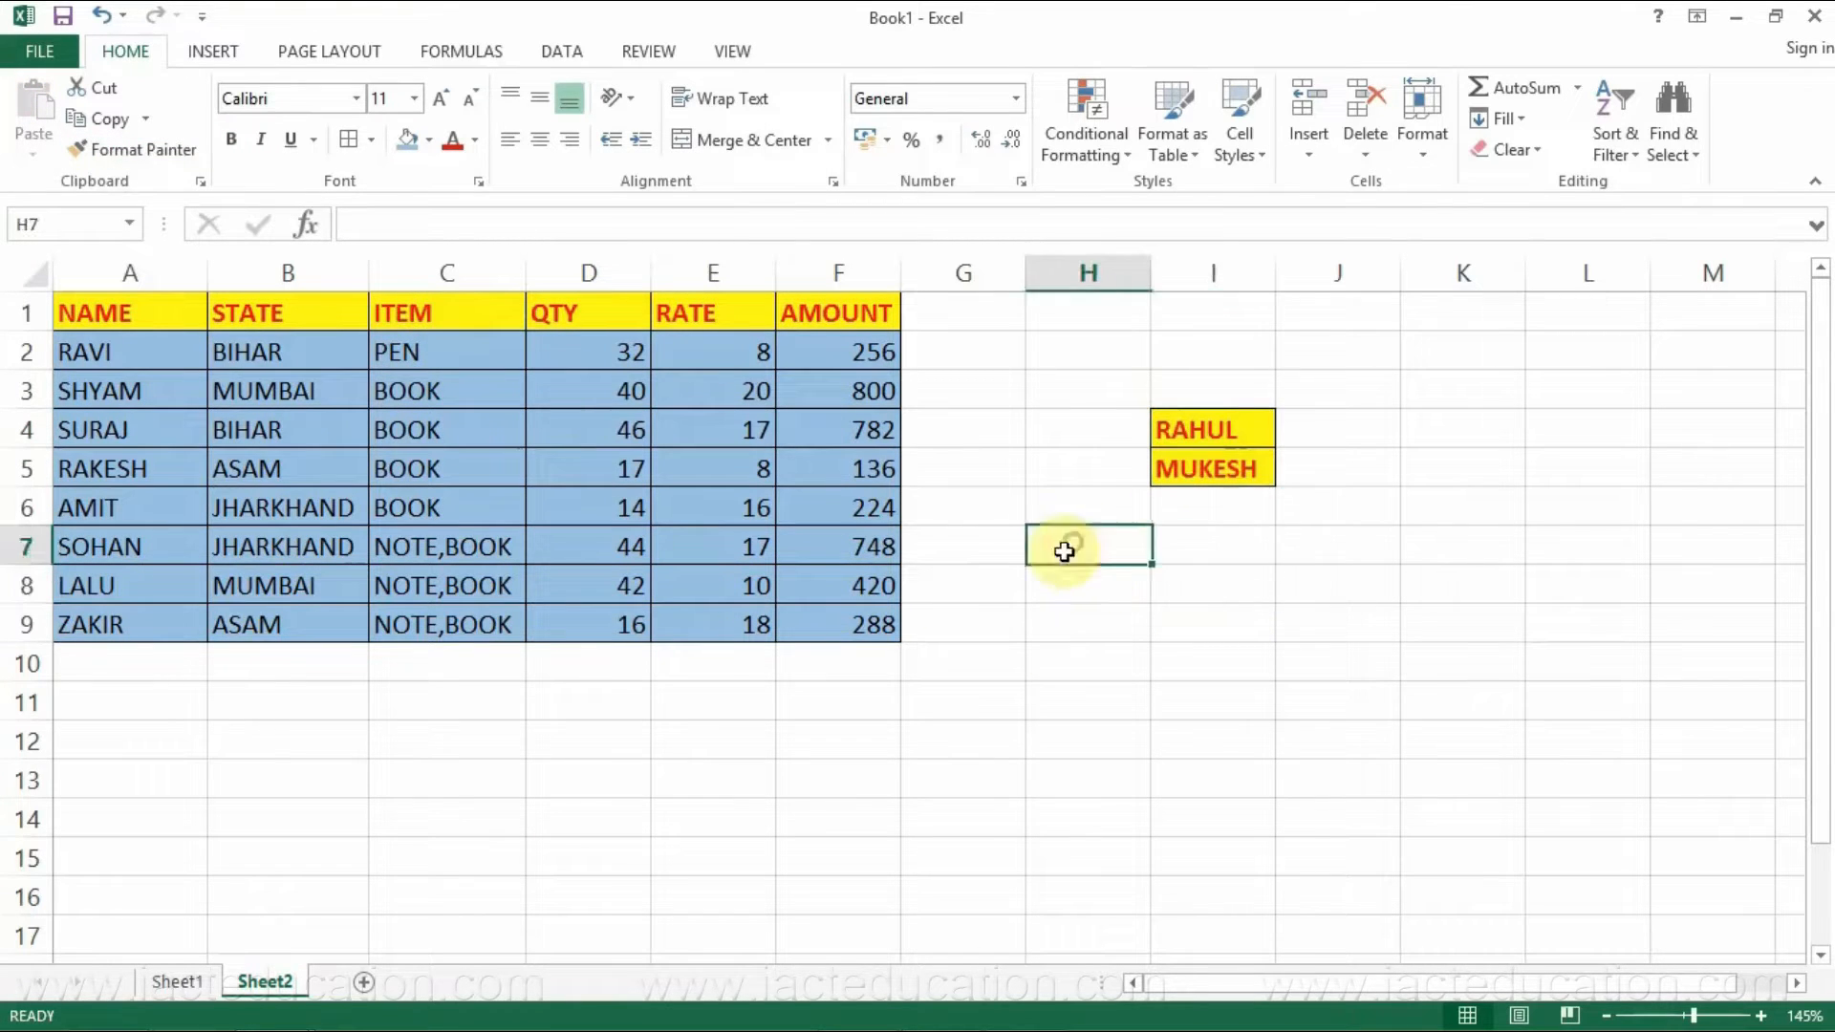
{"action": "left_click", "coordinate": [987, 621]}
{"action": "left_click", "coordinate": [969, 687]}
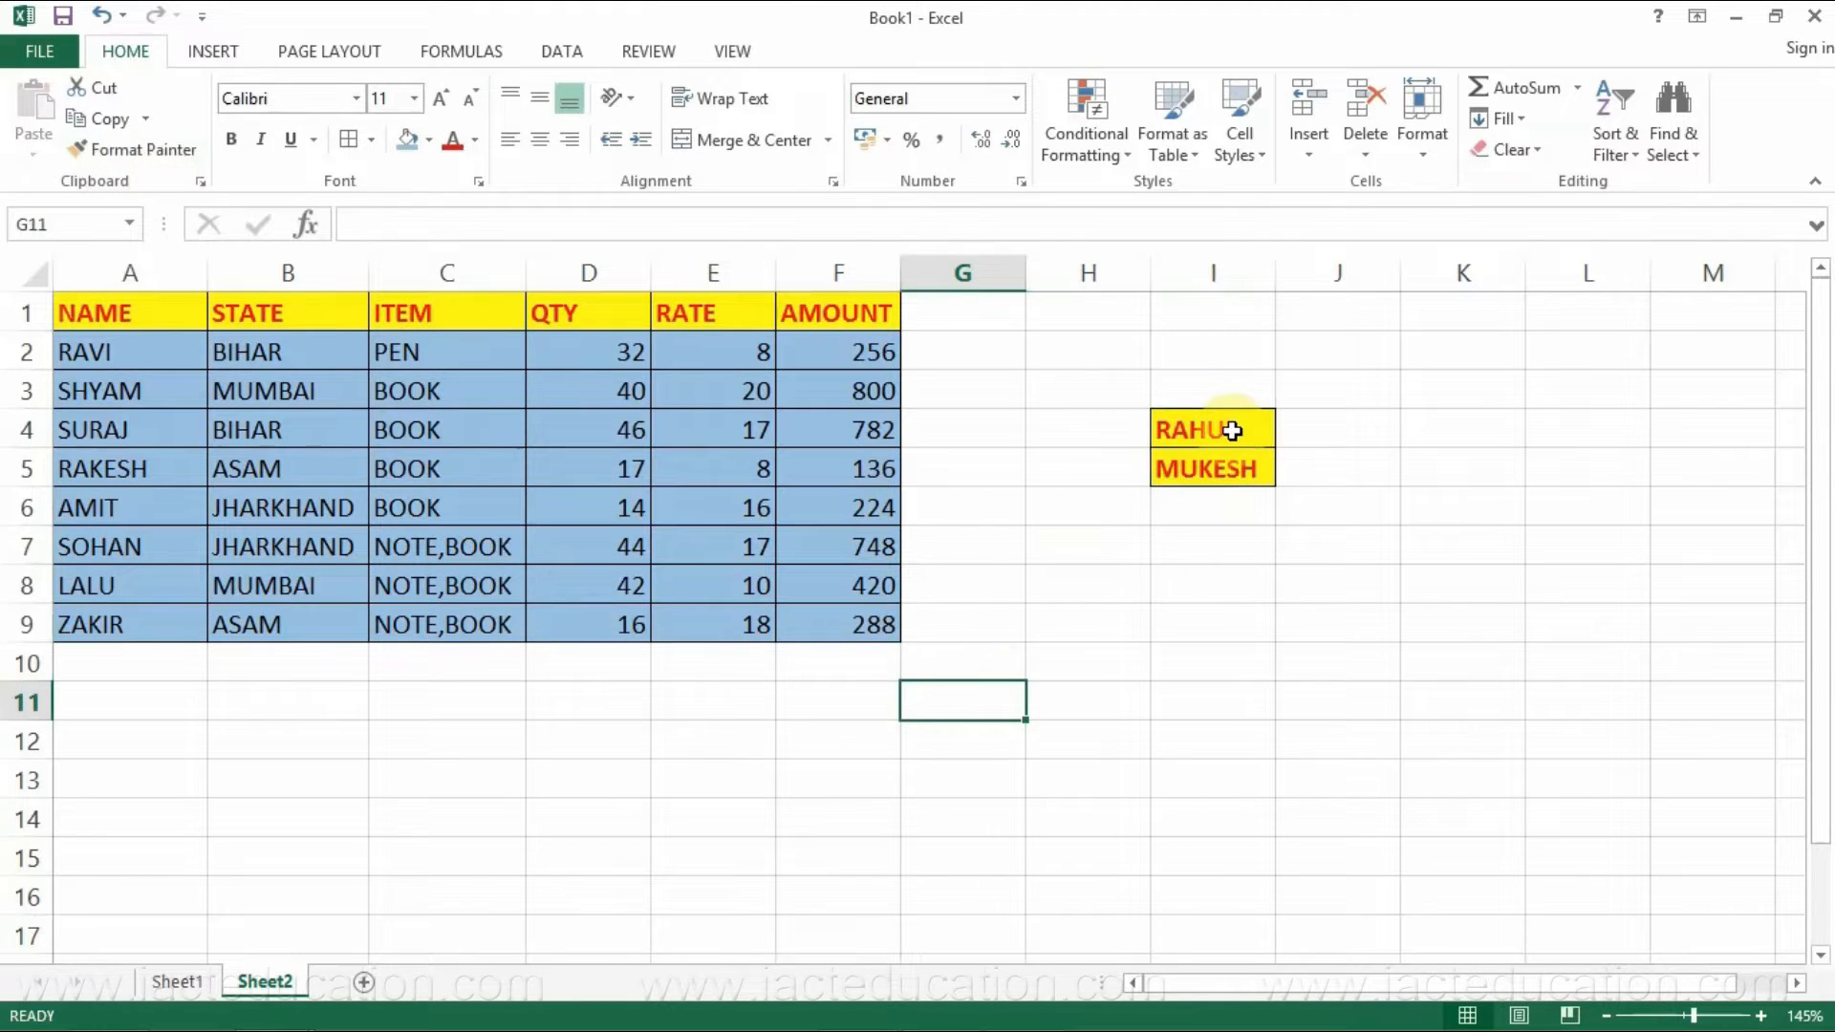
- Delete the contents of cells I4:I5 while keeping their formatting
{"action": "left_click_drag", "start_coordinate": [1233, 431], "coordinate": [1237, 467]}
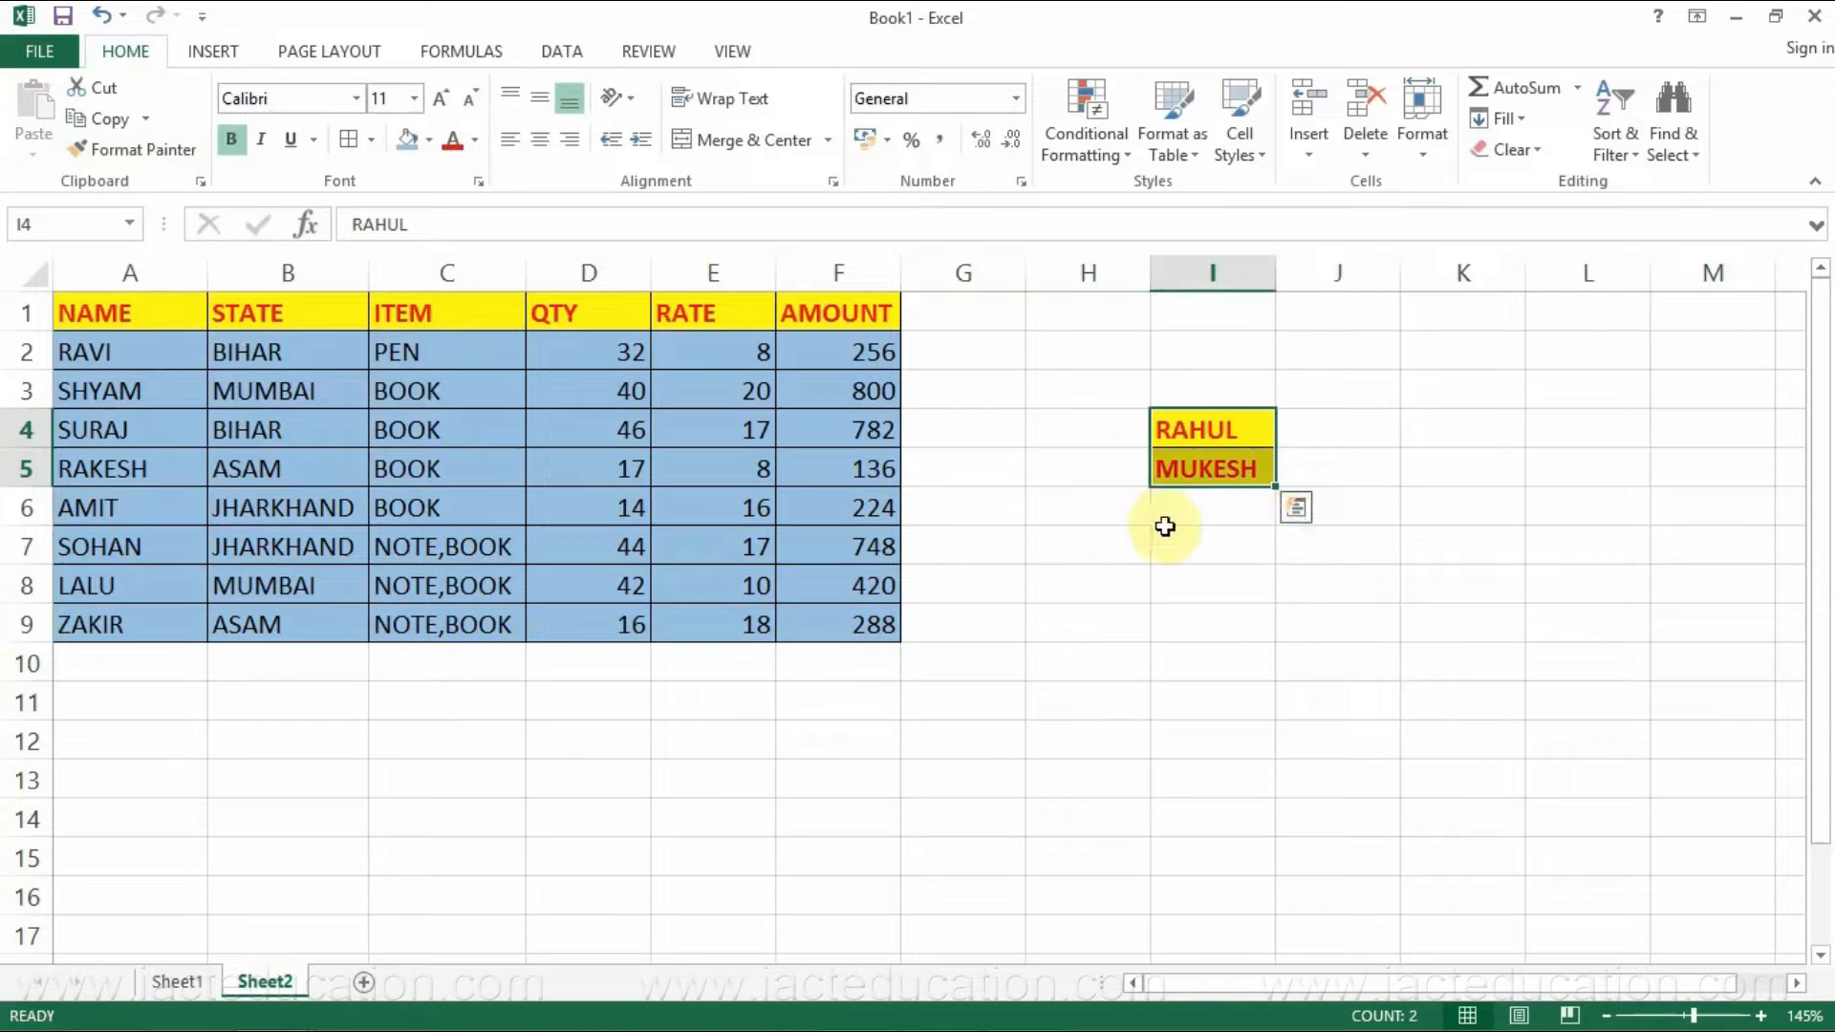
{"action": "key", "text": "Delete"}
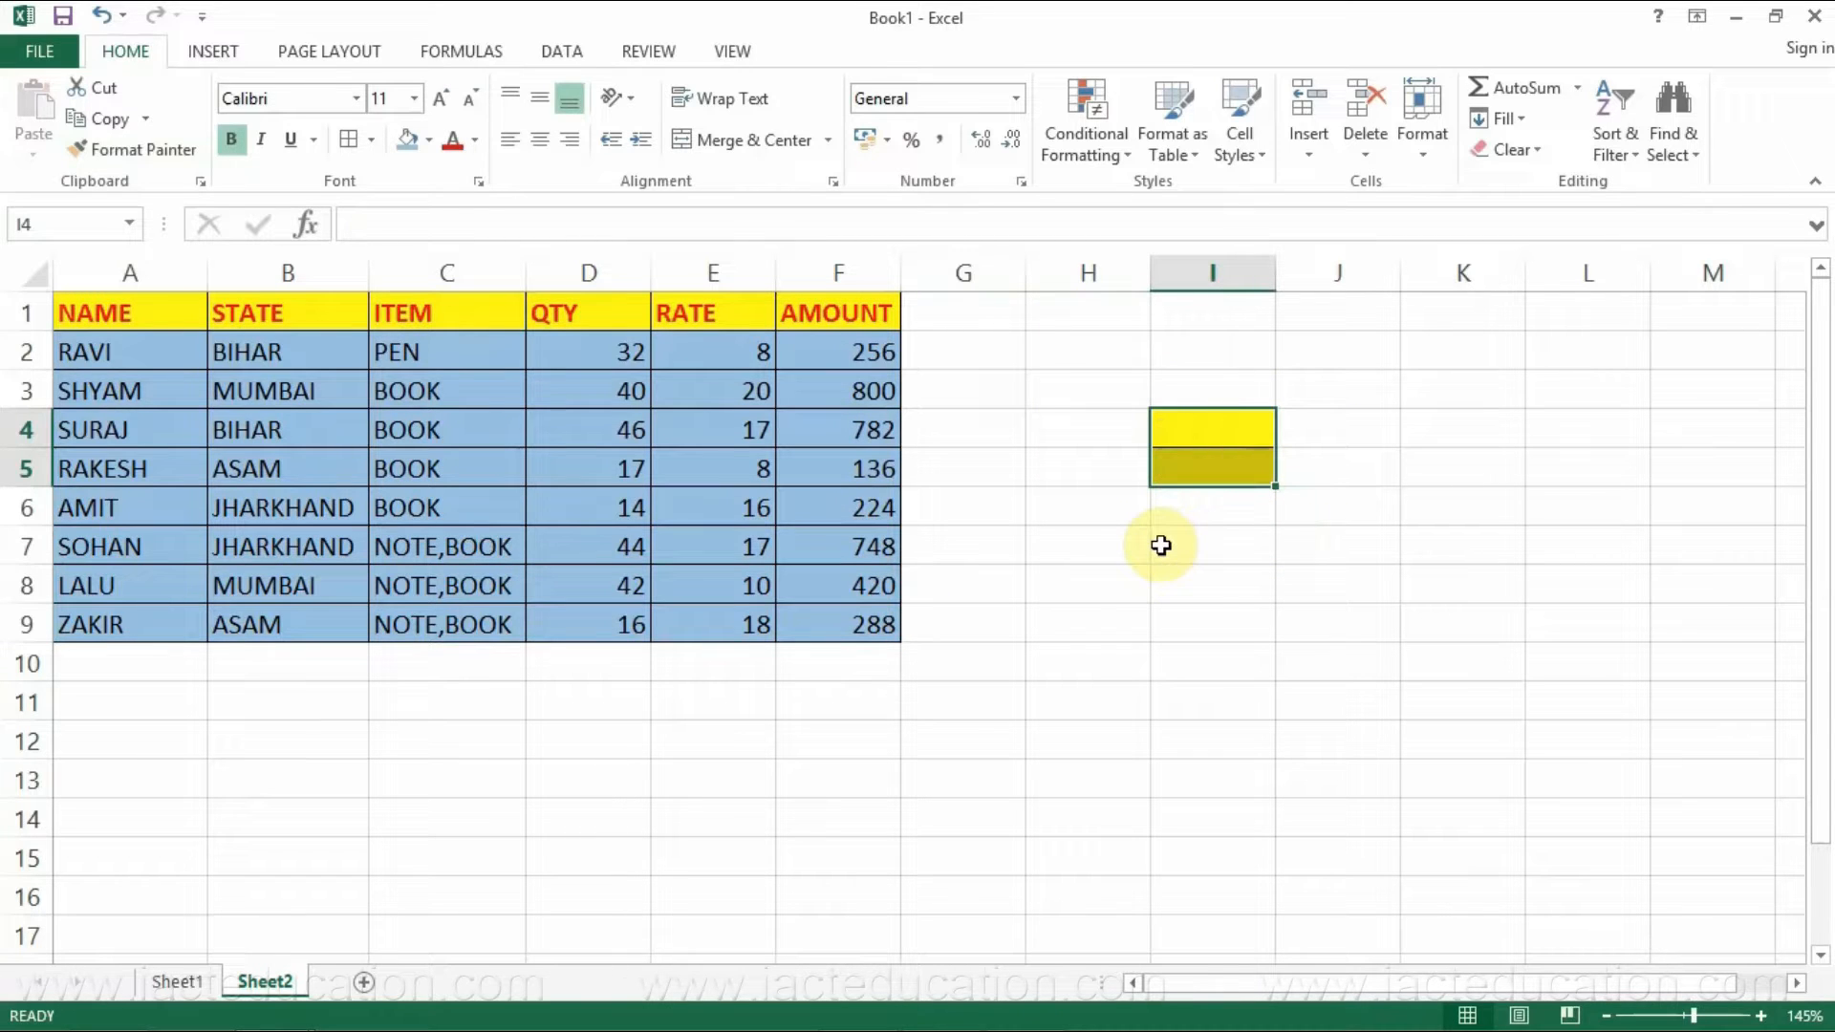
{"action": "left_click", "coordinate": [1190, 576]}
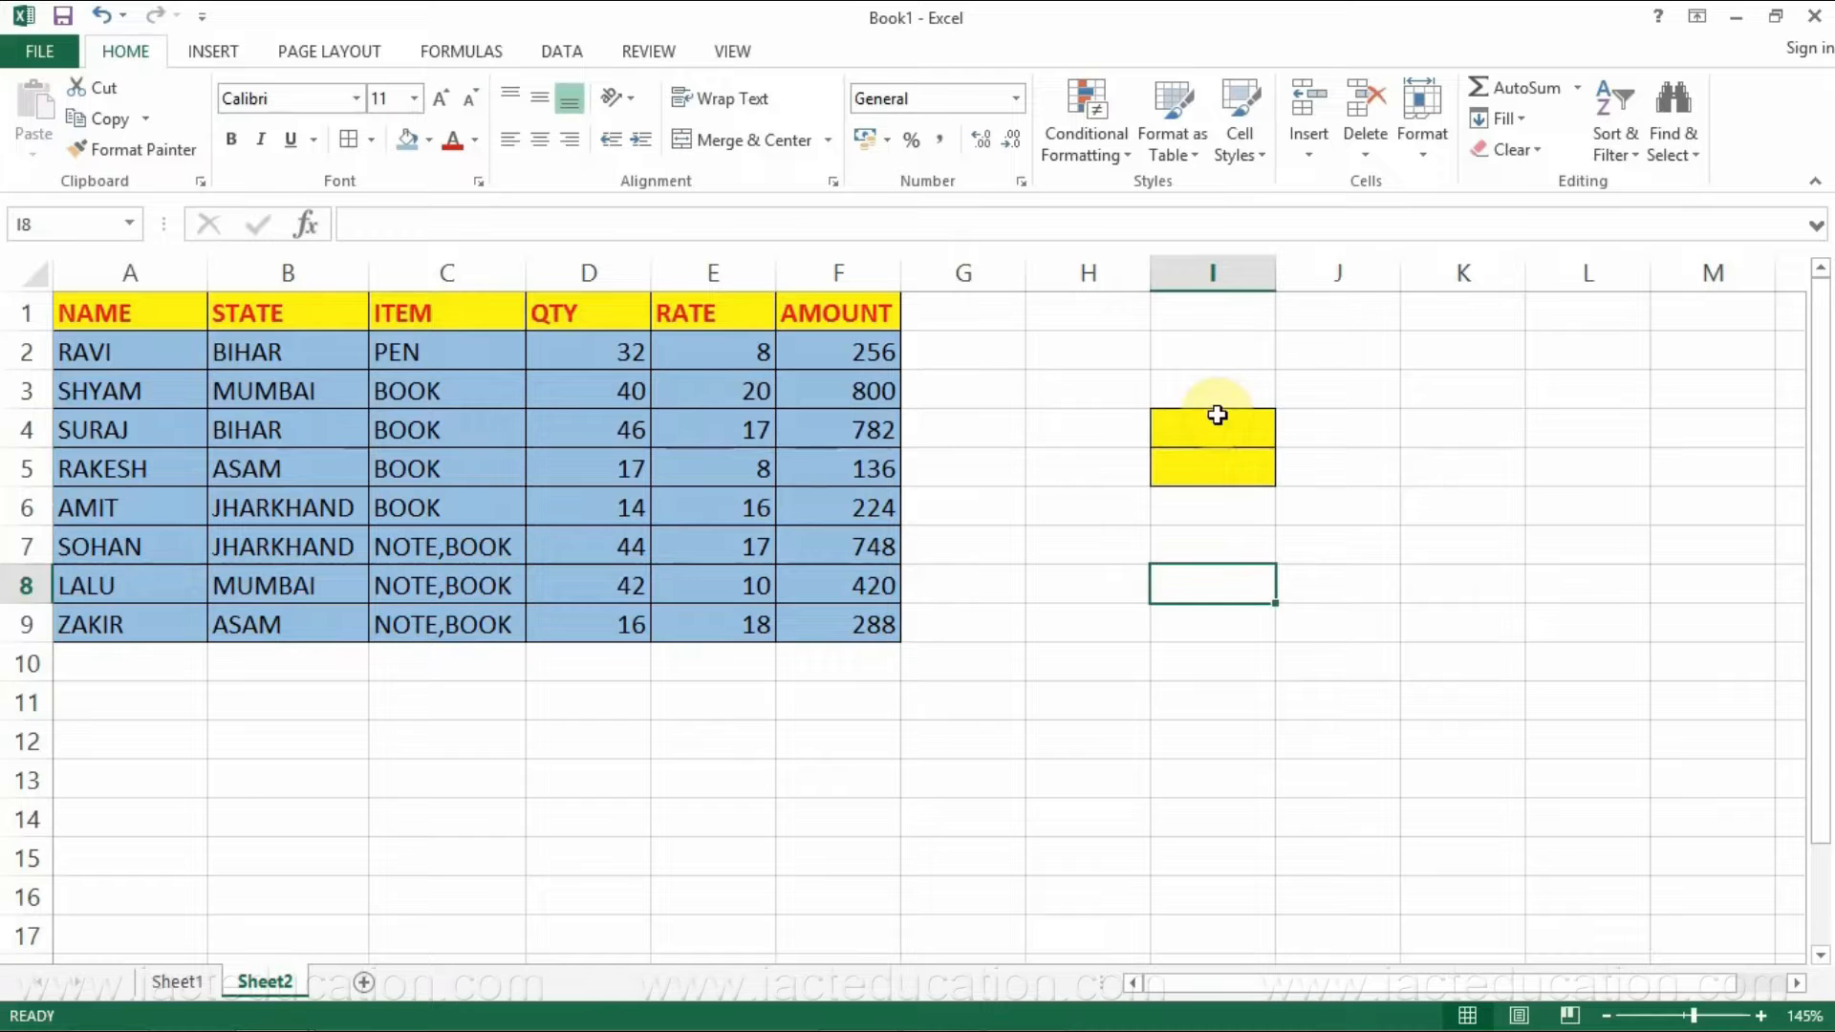
- Remove the remaining fill and borders from cells I4:I5 with Clear All
{"action": "left_click_drag", "start_coordinate": [1217, 415], "coordinate": [1217, 462]}
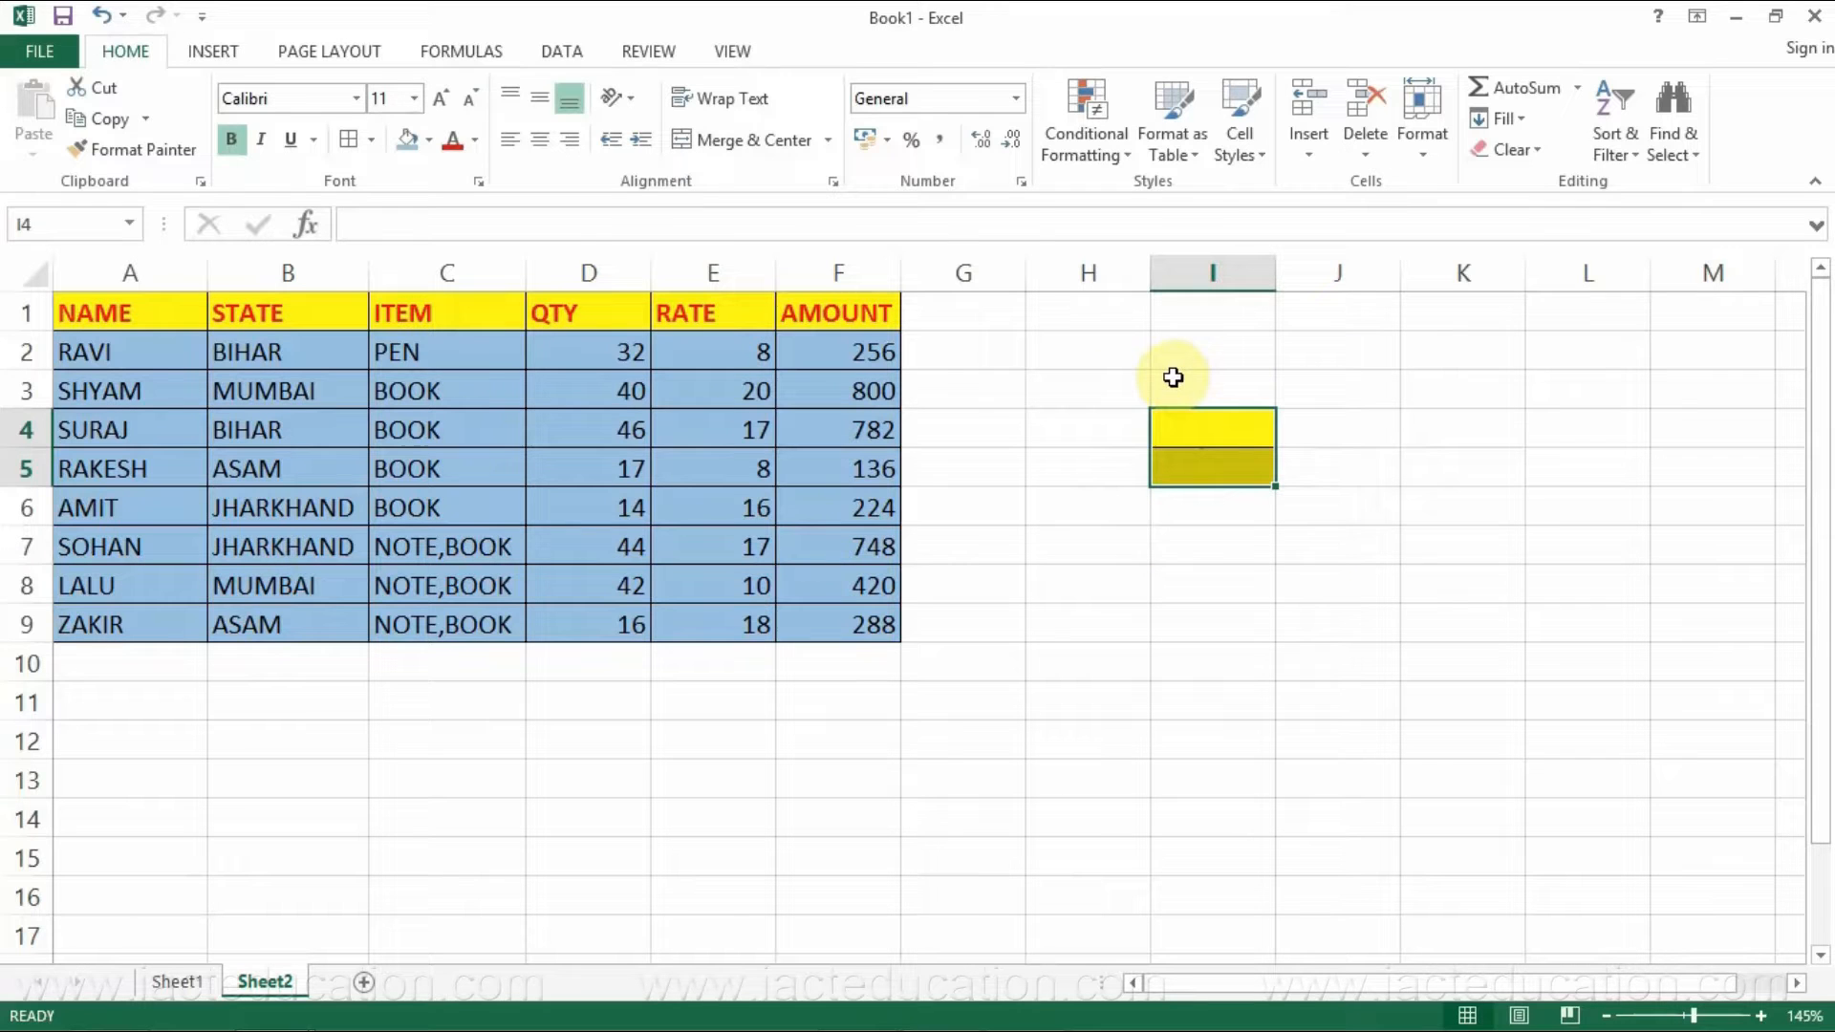
{"action": "left_click", "coordinate": [1535, 150]}
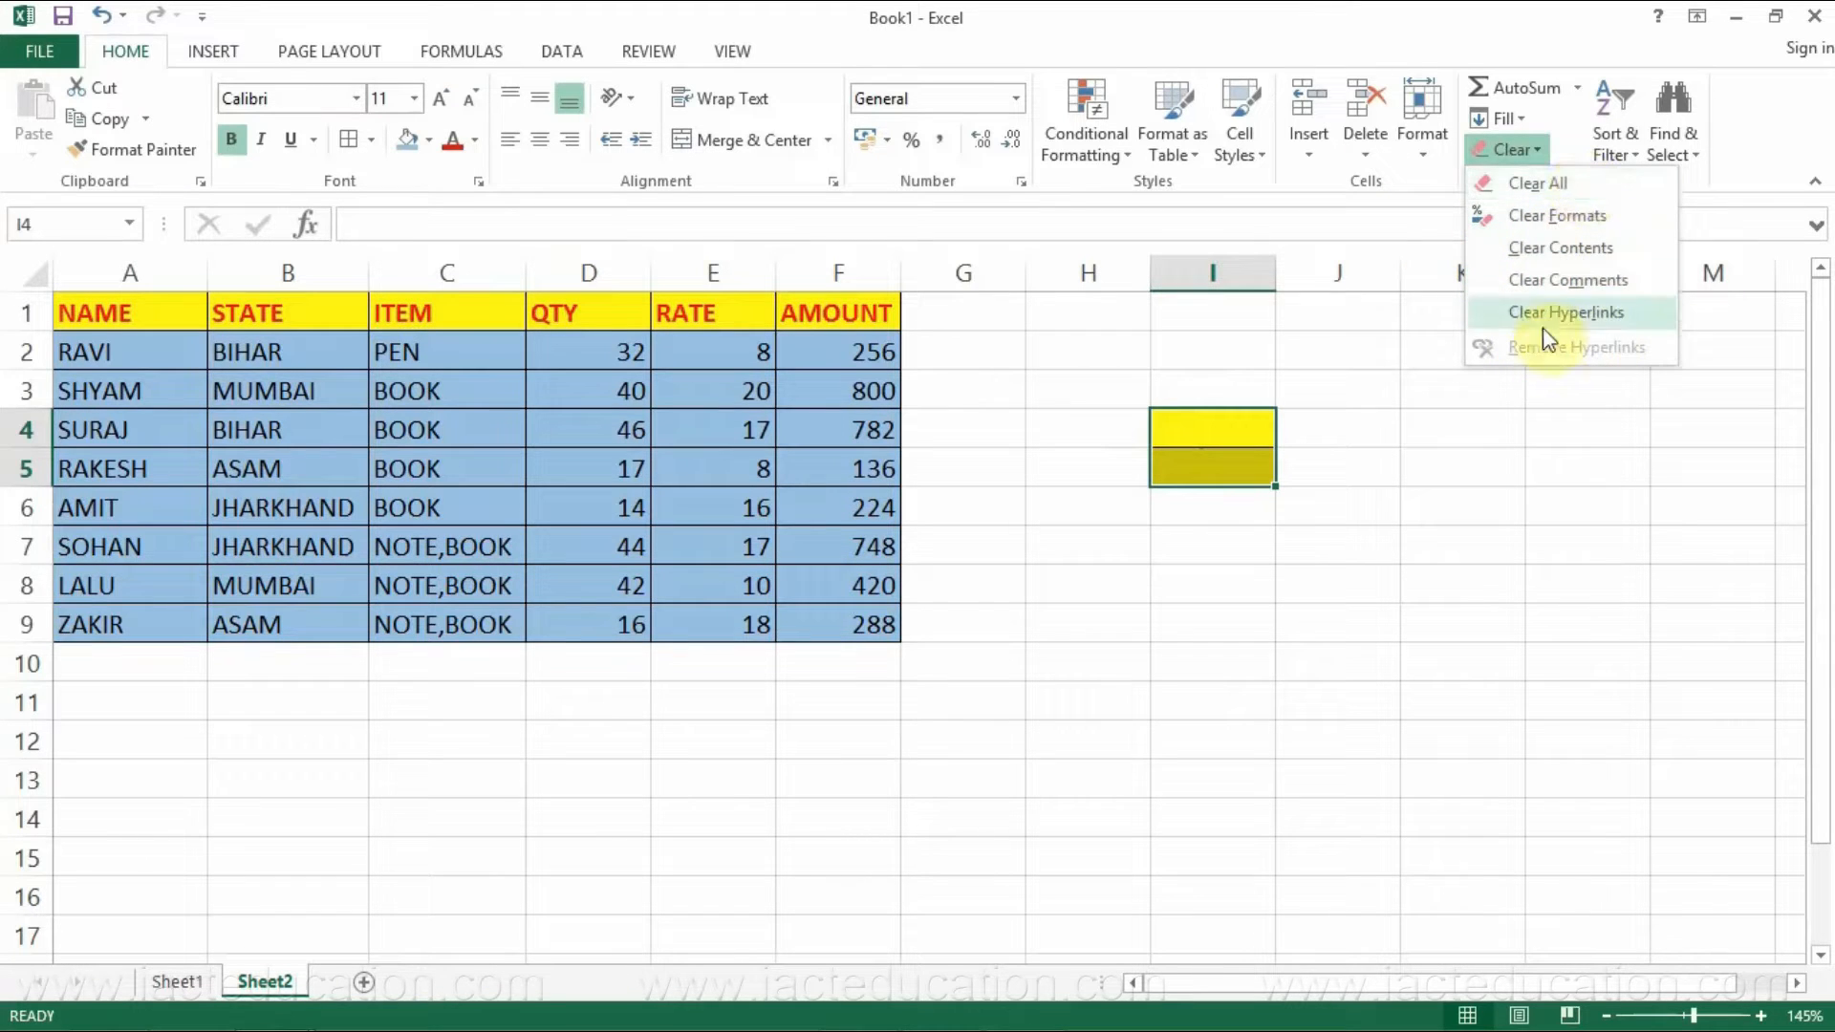
{"action": "left_click", "coordinate": [1542, 181]}
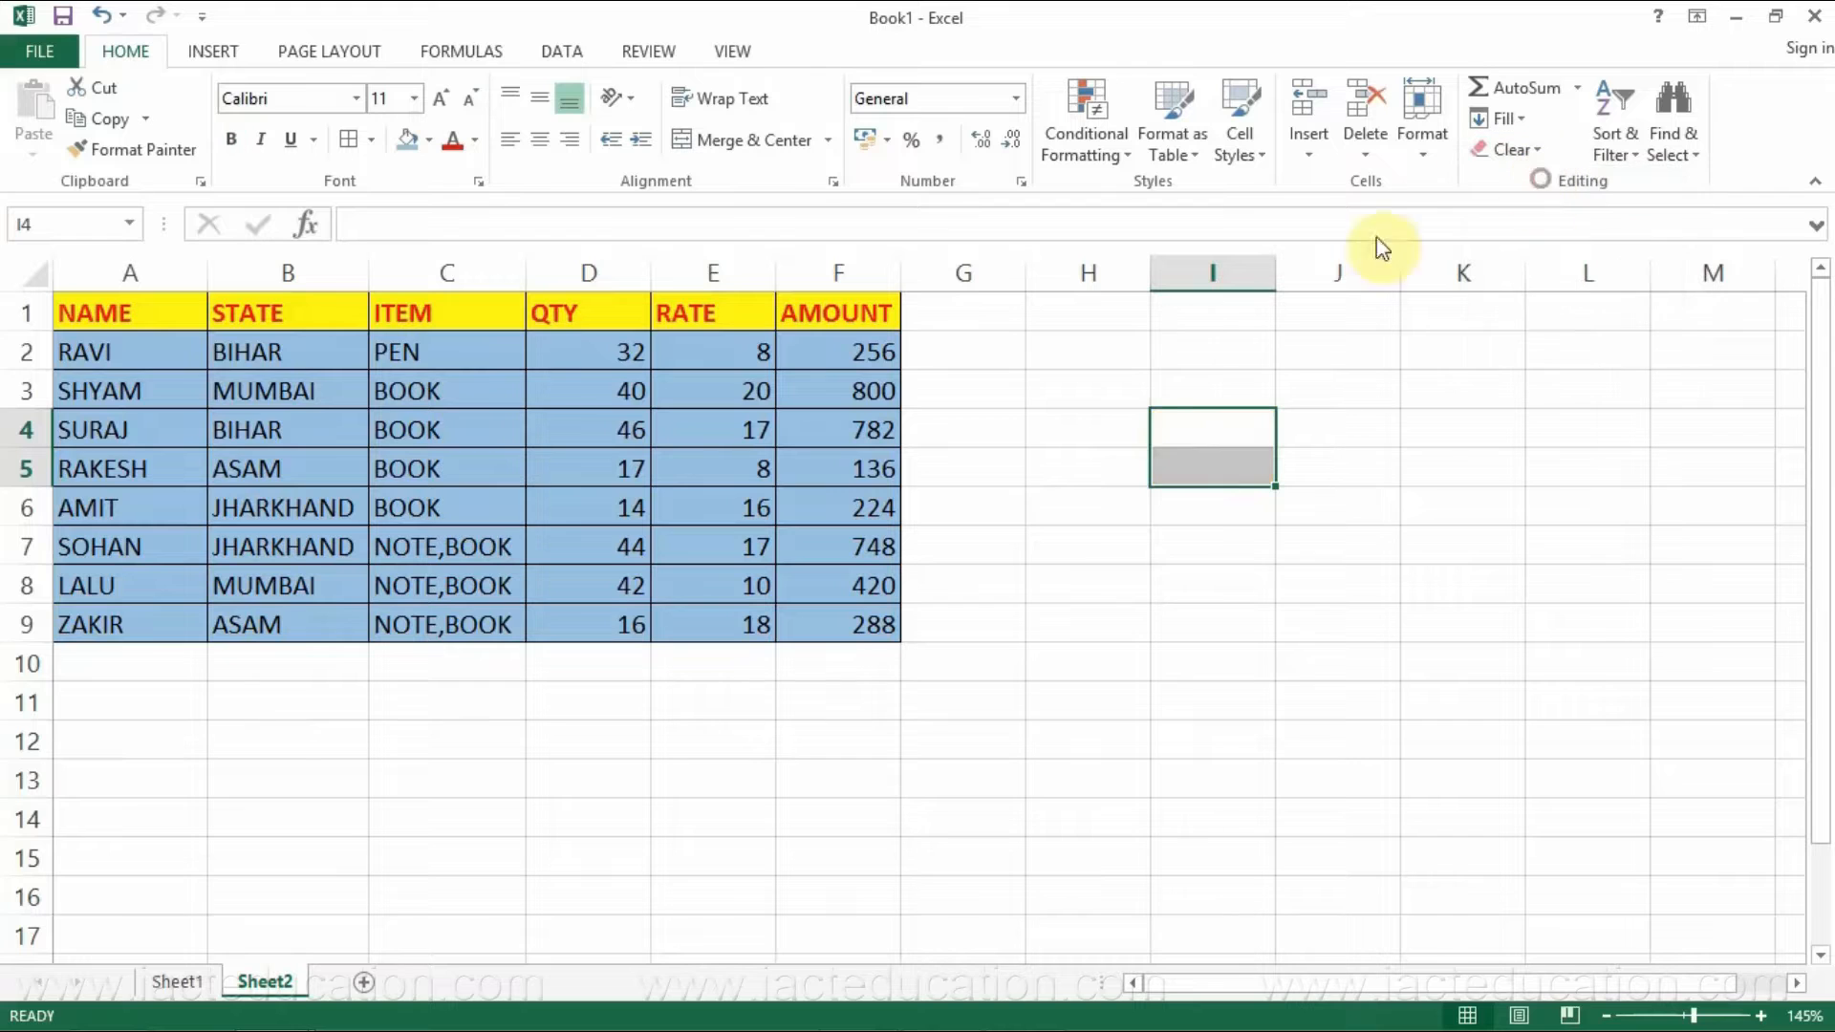
{"action": "left_click", "coordinate": [1170, 541]}
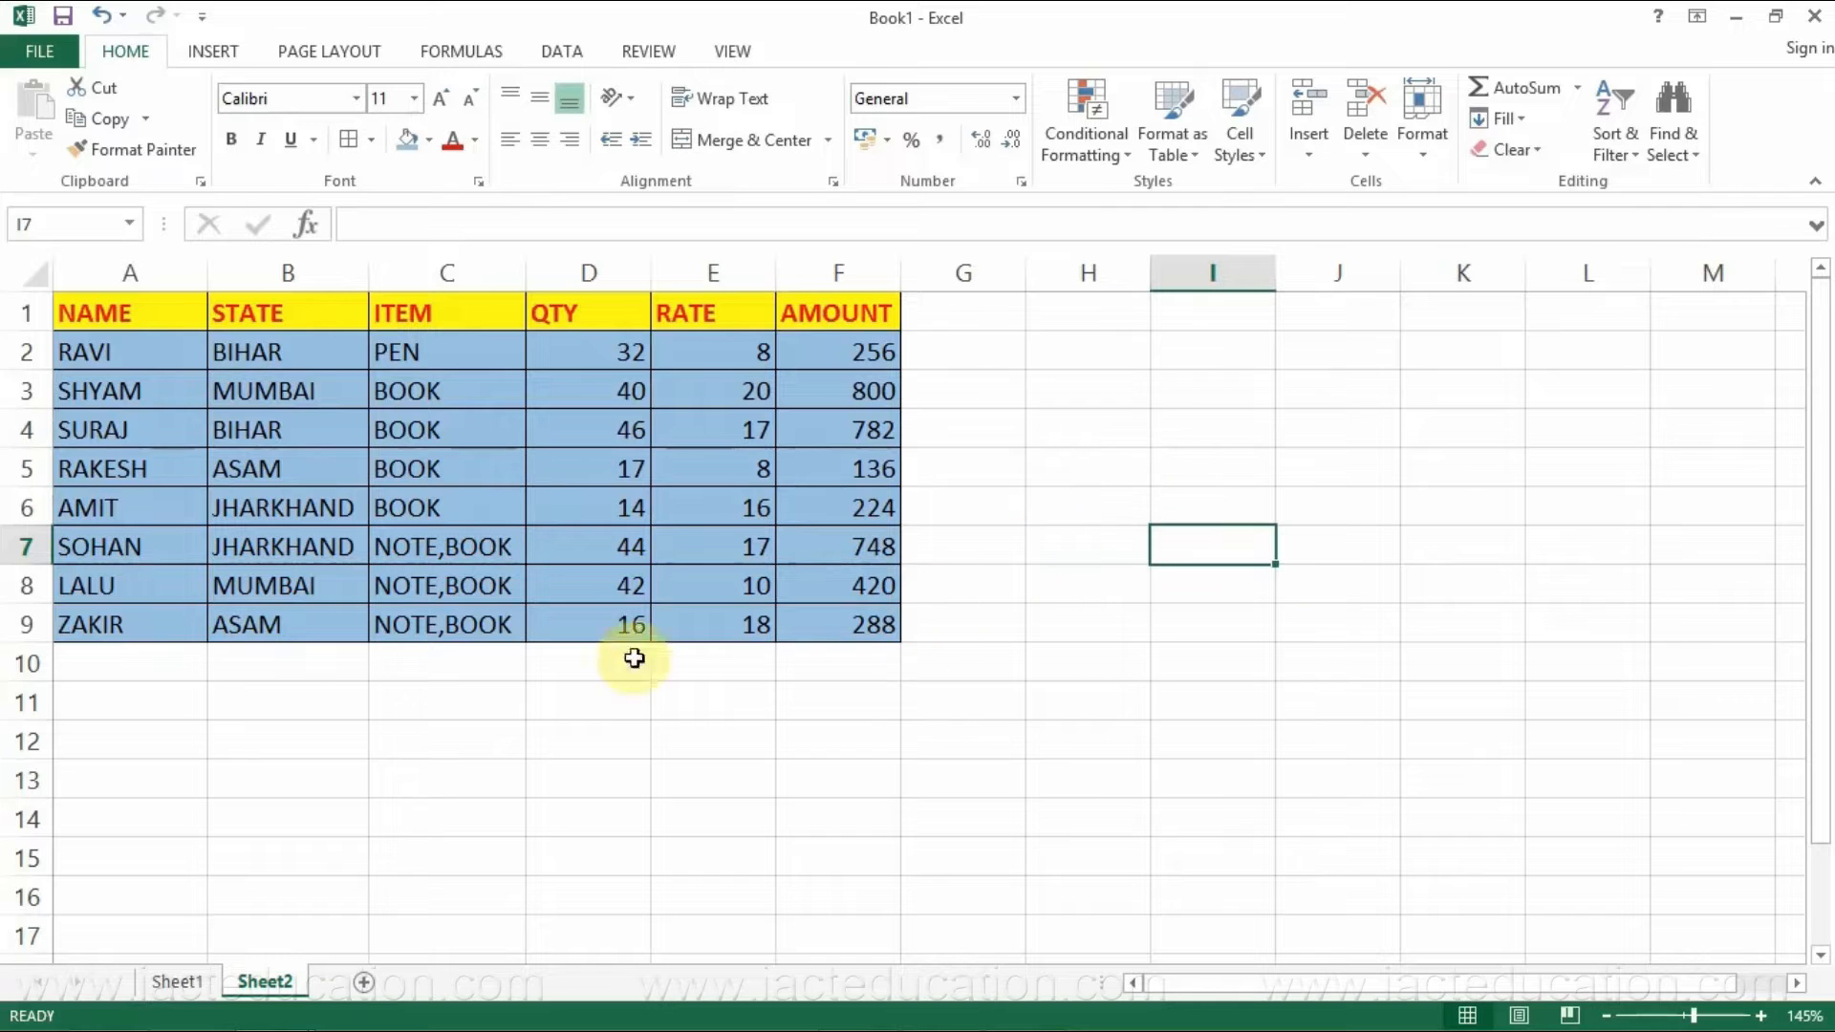
- Copy the table cells A2, A4 and A6 individually, one after another
{"action": "left_click", "coordinate": [176, 356]}
{"action": "left_click", "coordinate": [99, 118]}
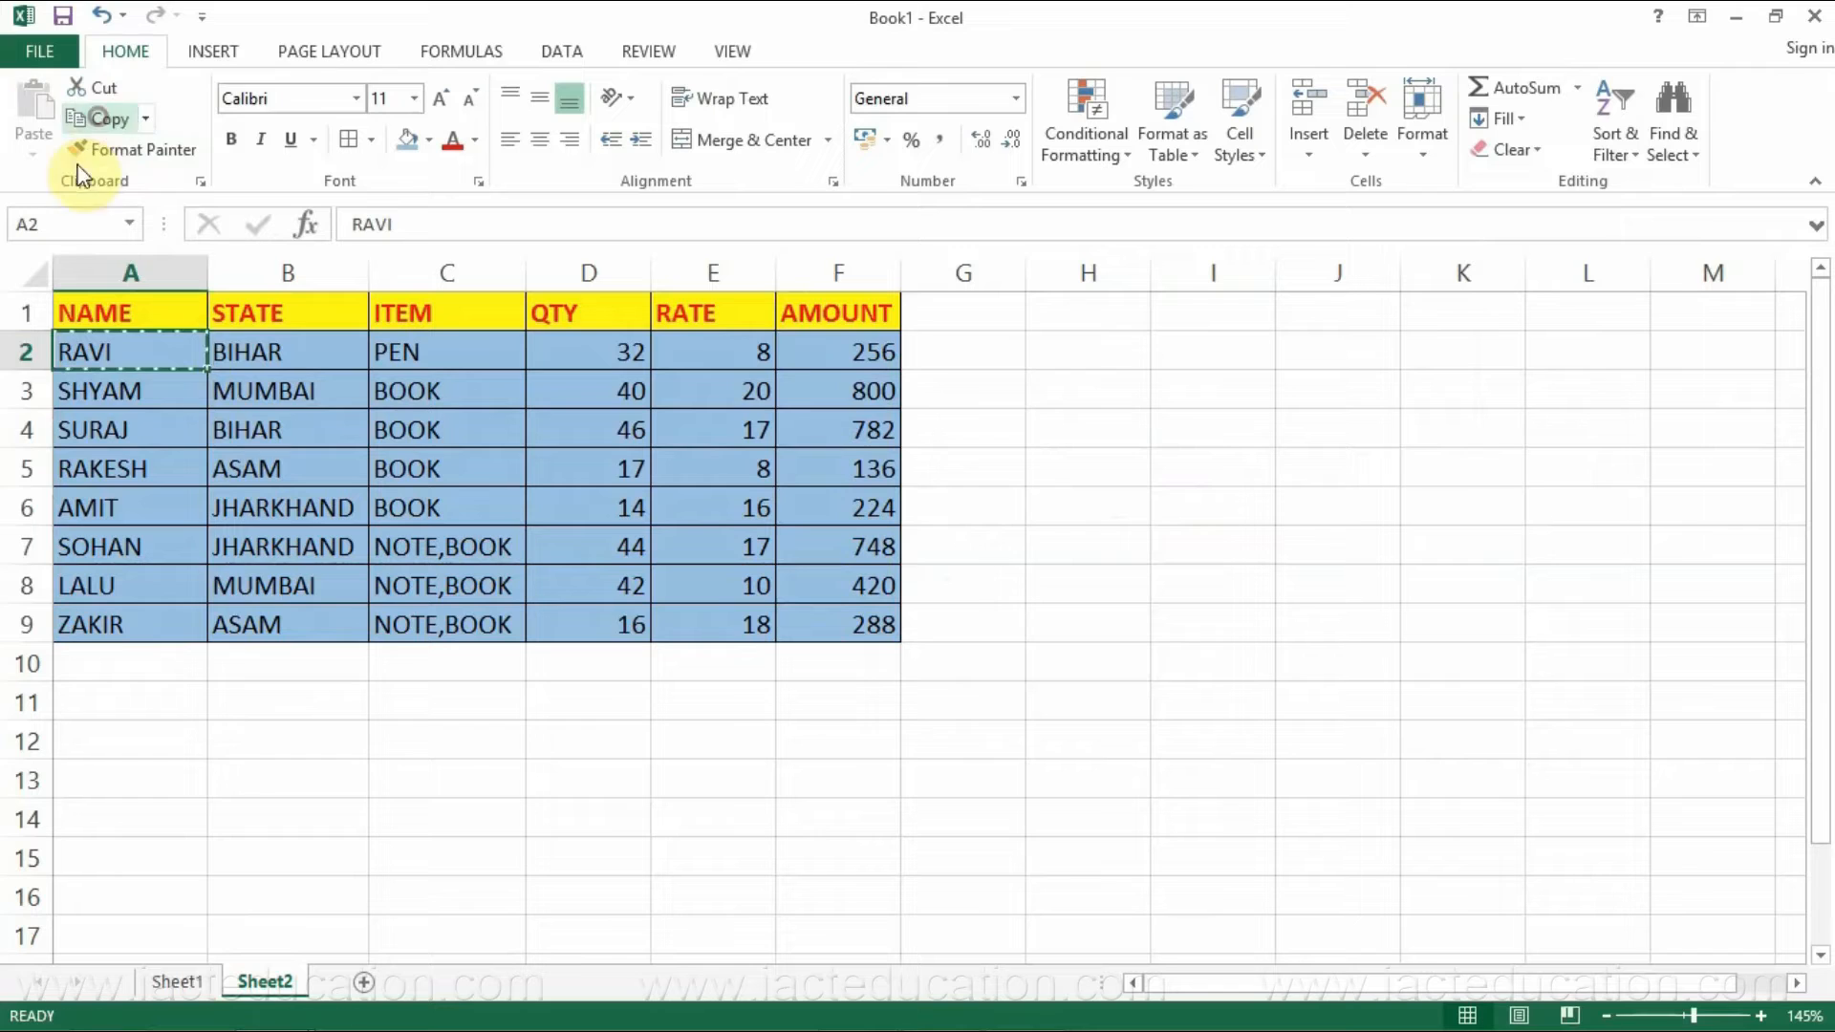
{"action": "left_click", "coordinate": [165, 423]}
{"action": "left_click", "coordinate": [89, 137]}
{"action": "left_click", "coordinate": [163, 516]}
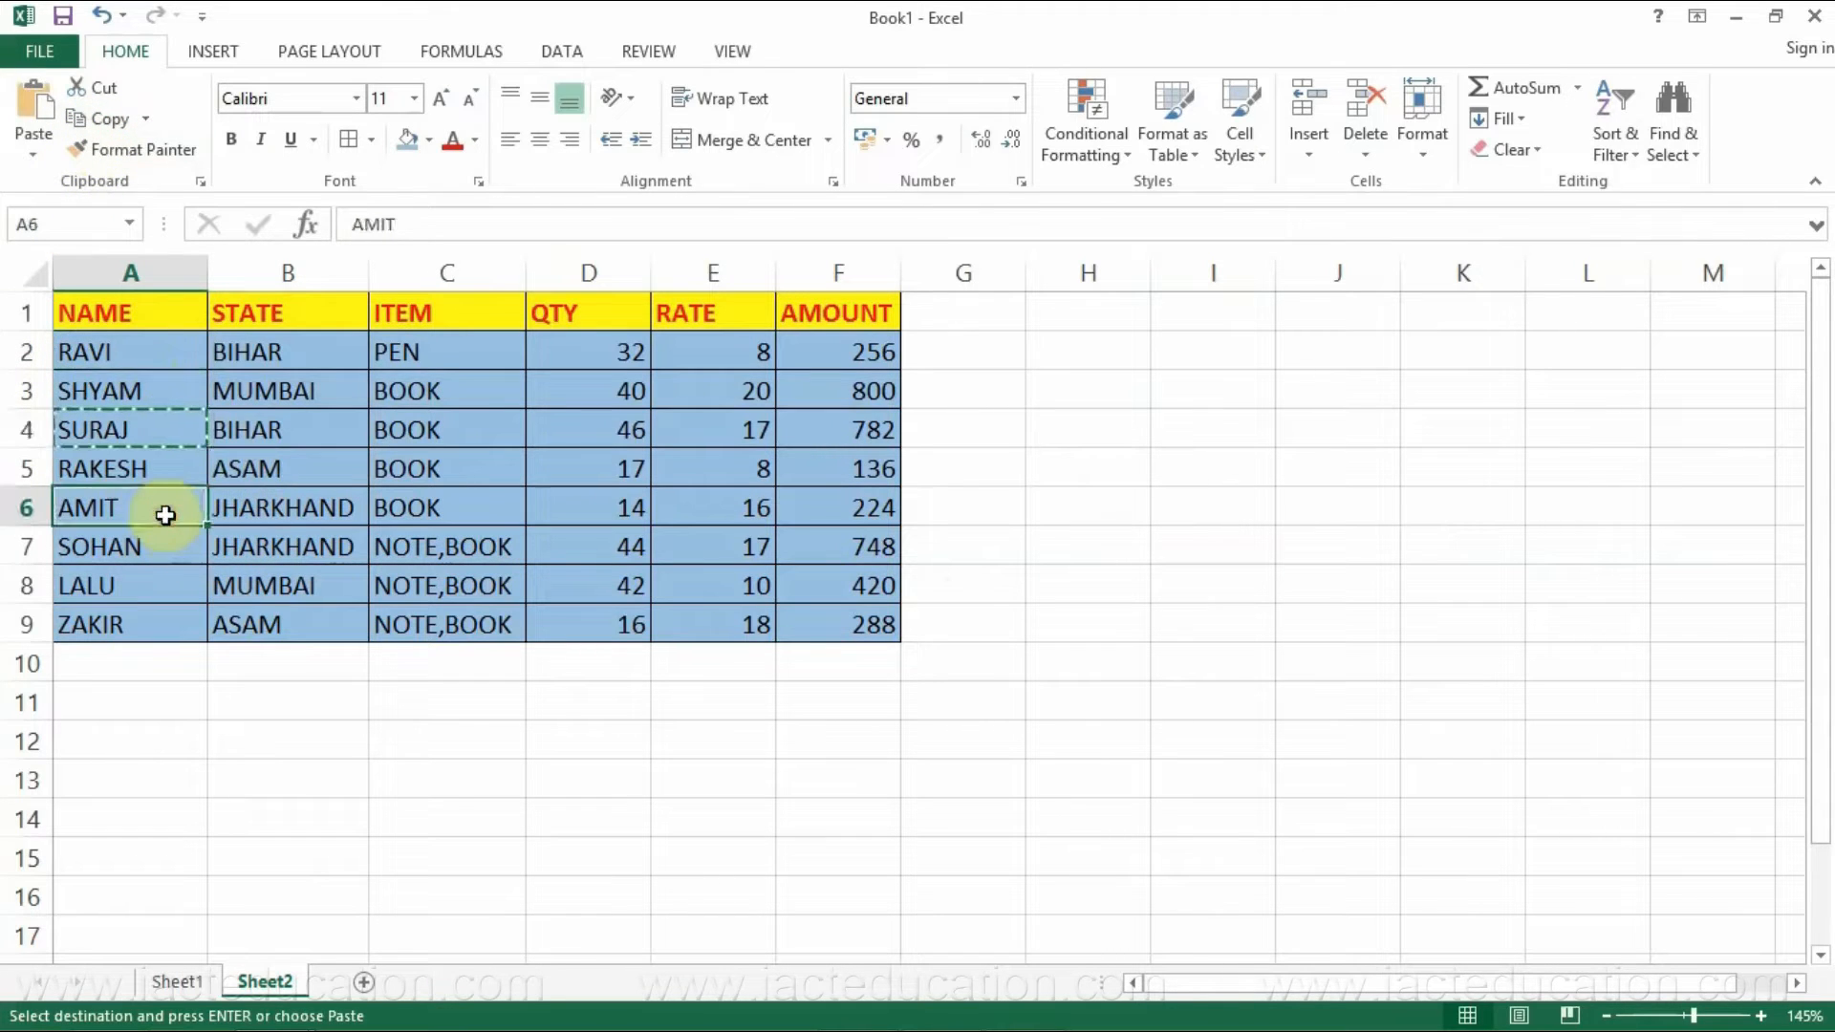
{"action": "left_click", "coordinate": [115, 119]}
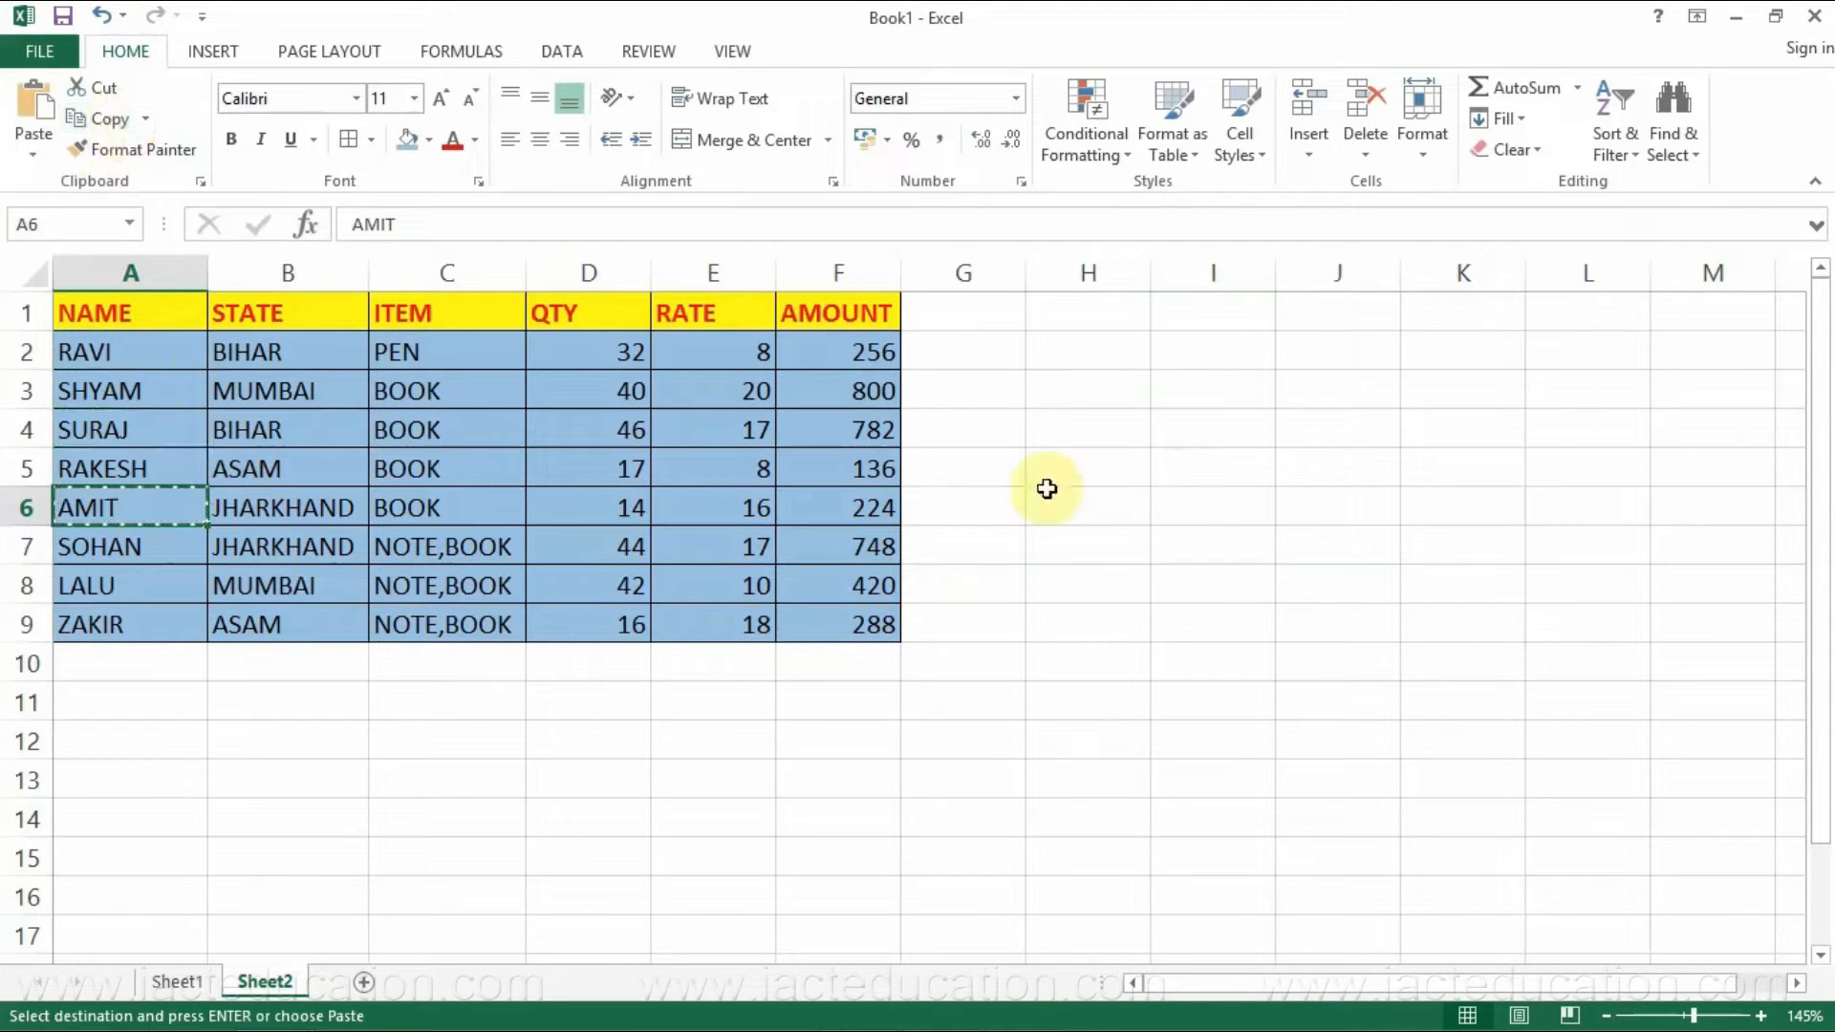
- Paste the most recently copied cell, A6, into cell I2
{"action": "left_click", "coordinate": [1216, 361]}
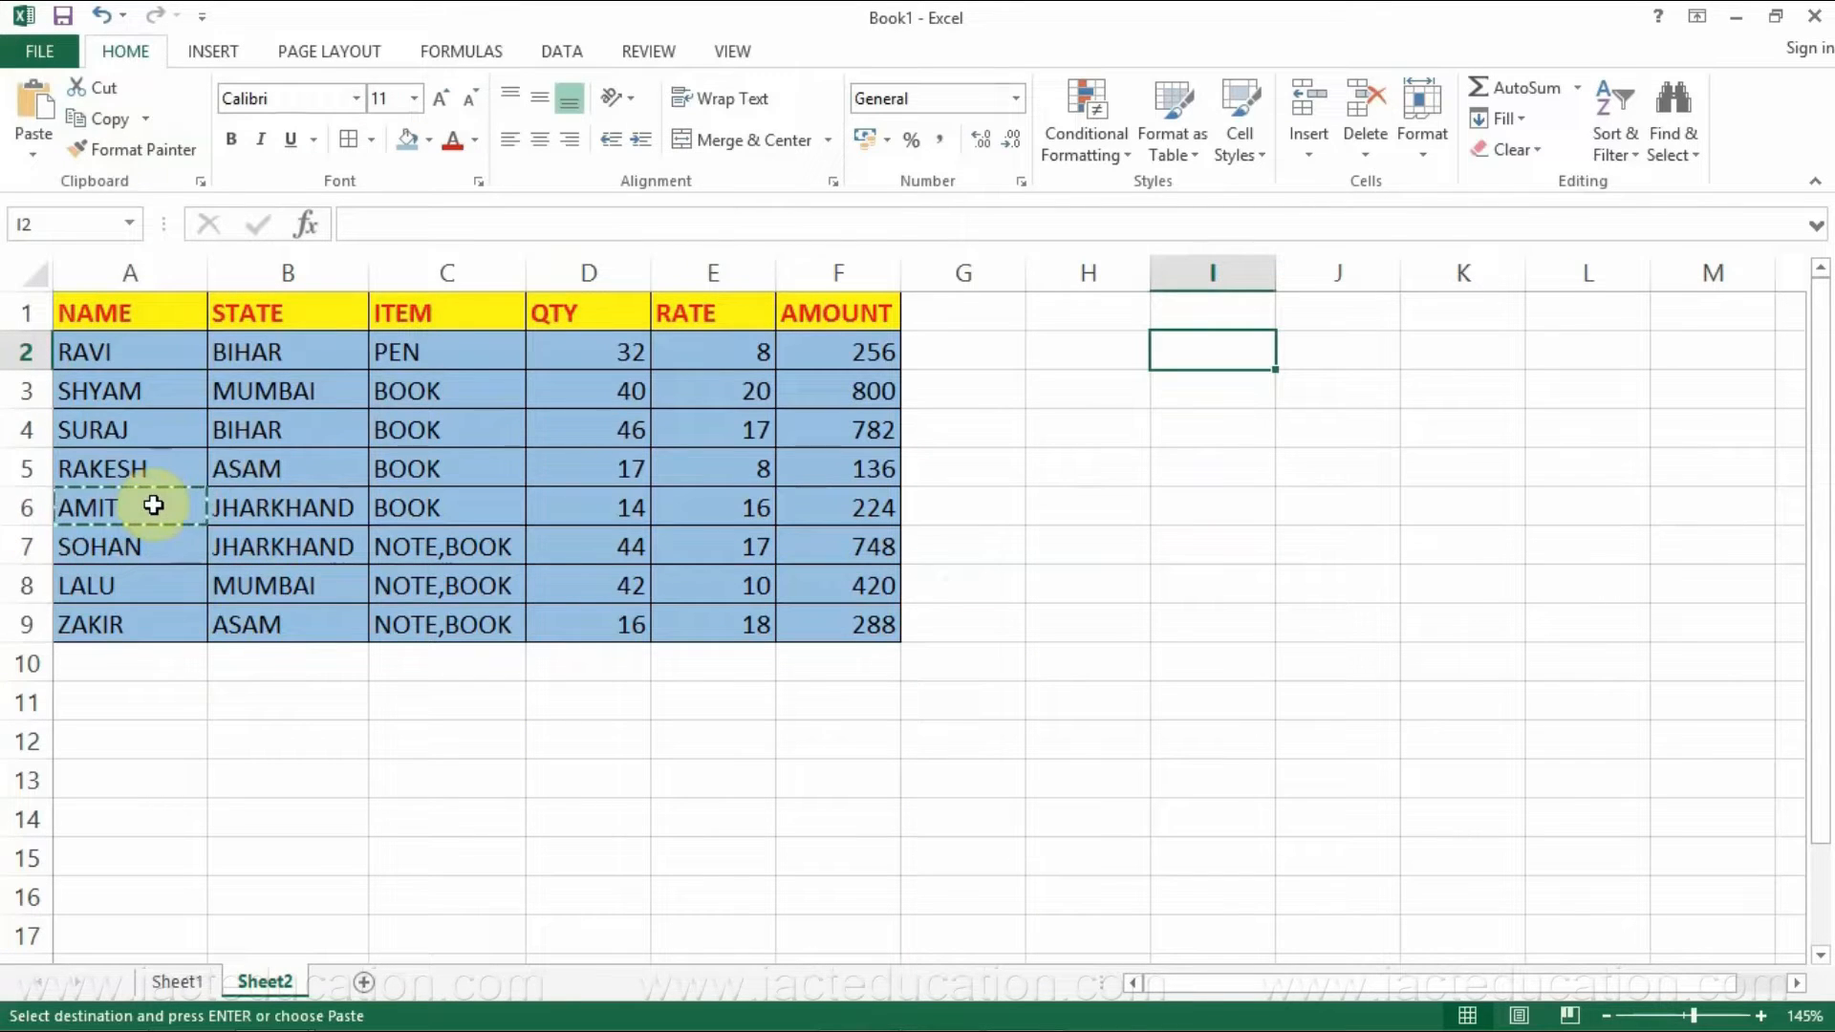
{"action": "left_click", "coordinate": [86, 441]}
{"action": "left_click", "coordinate": [138, 350]}
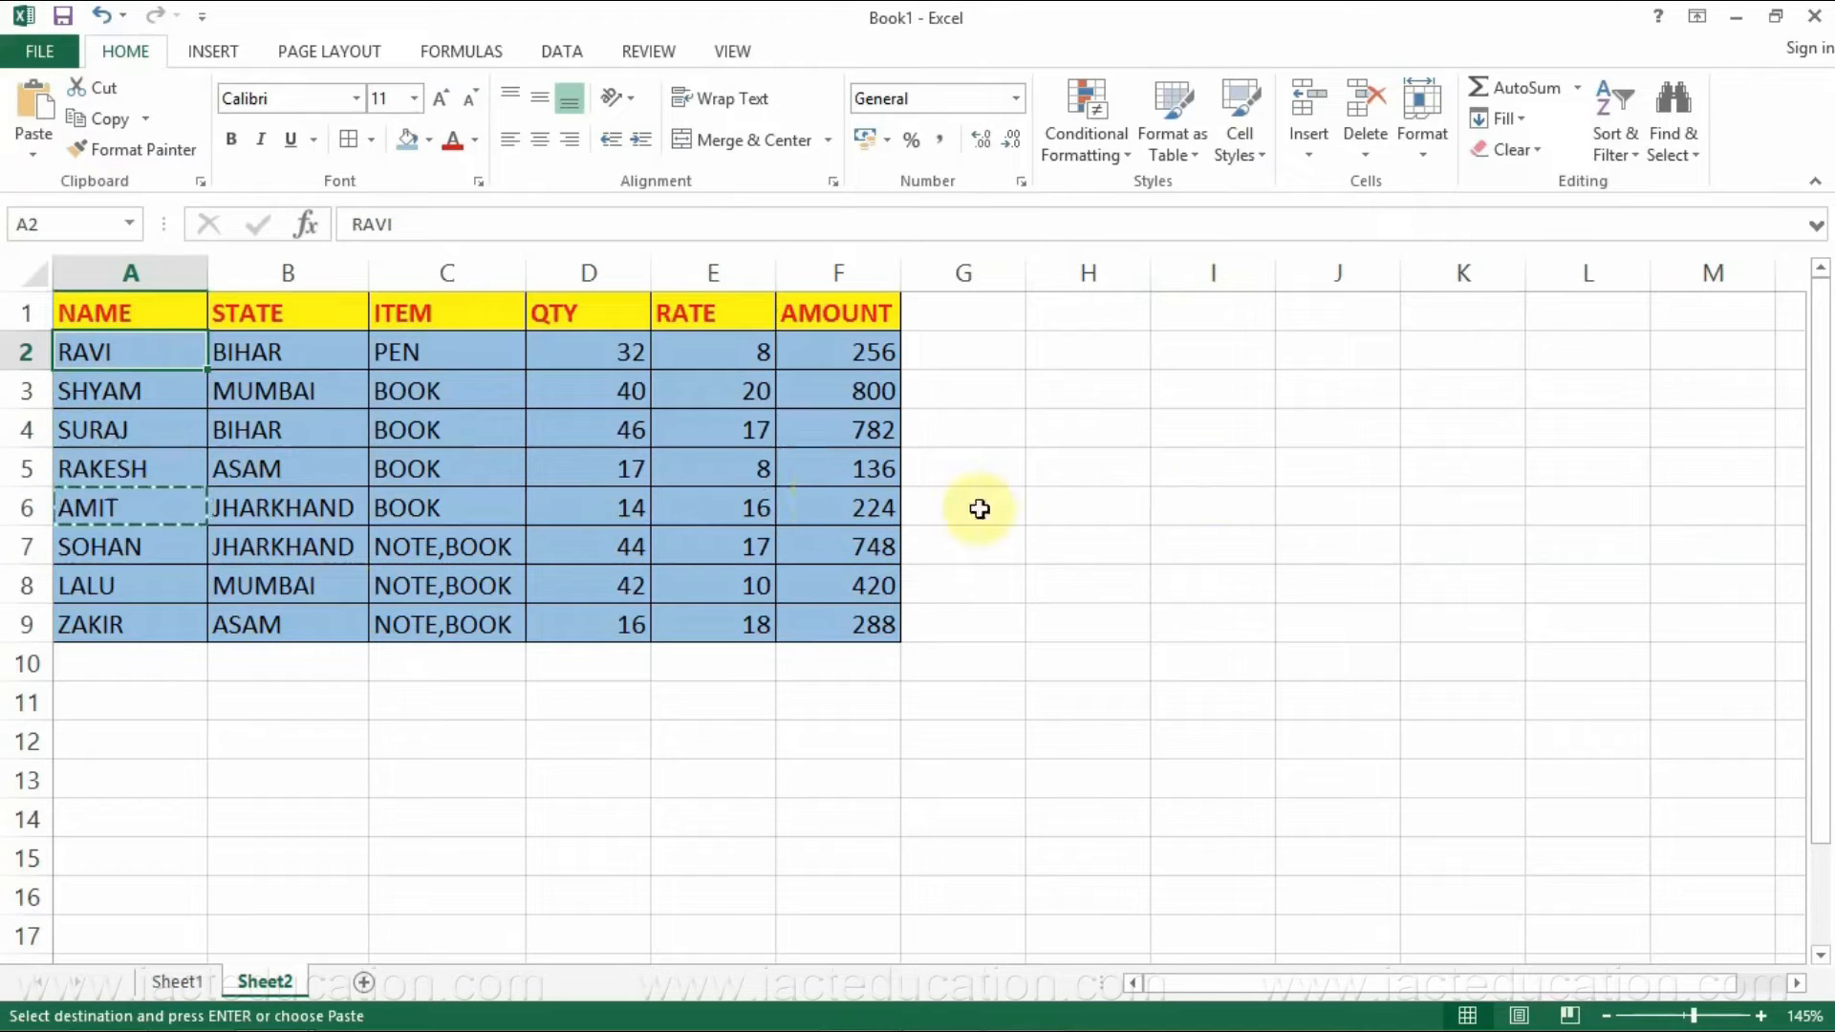
{"action": "left_click", "coordinate": [1215, 353]}
{"action": "left_click", "coordinate": [29, 119]}
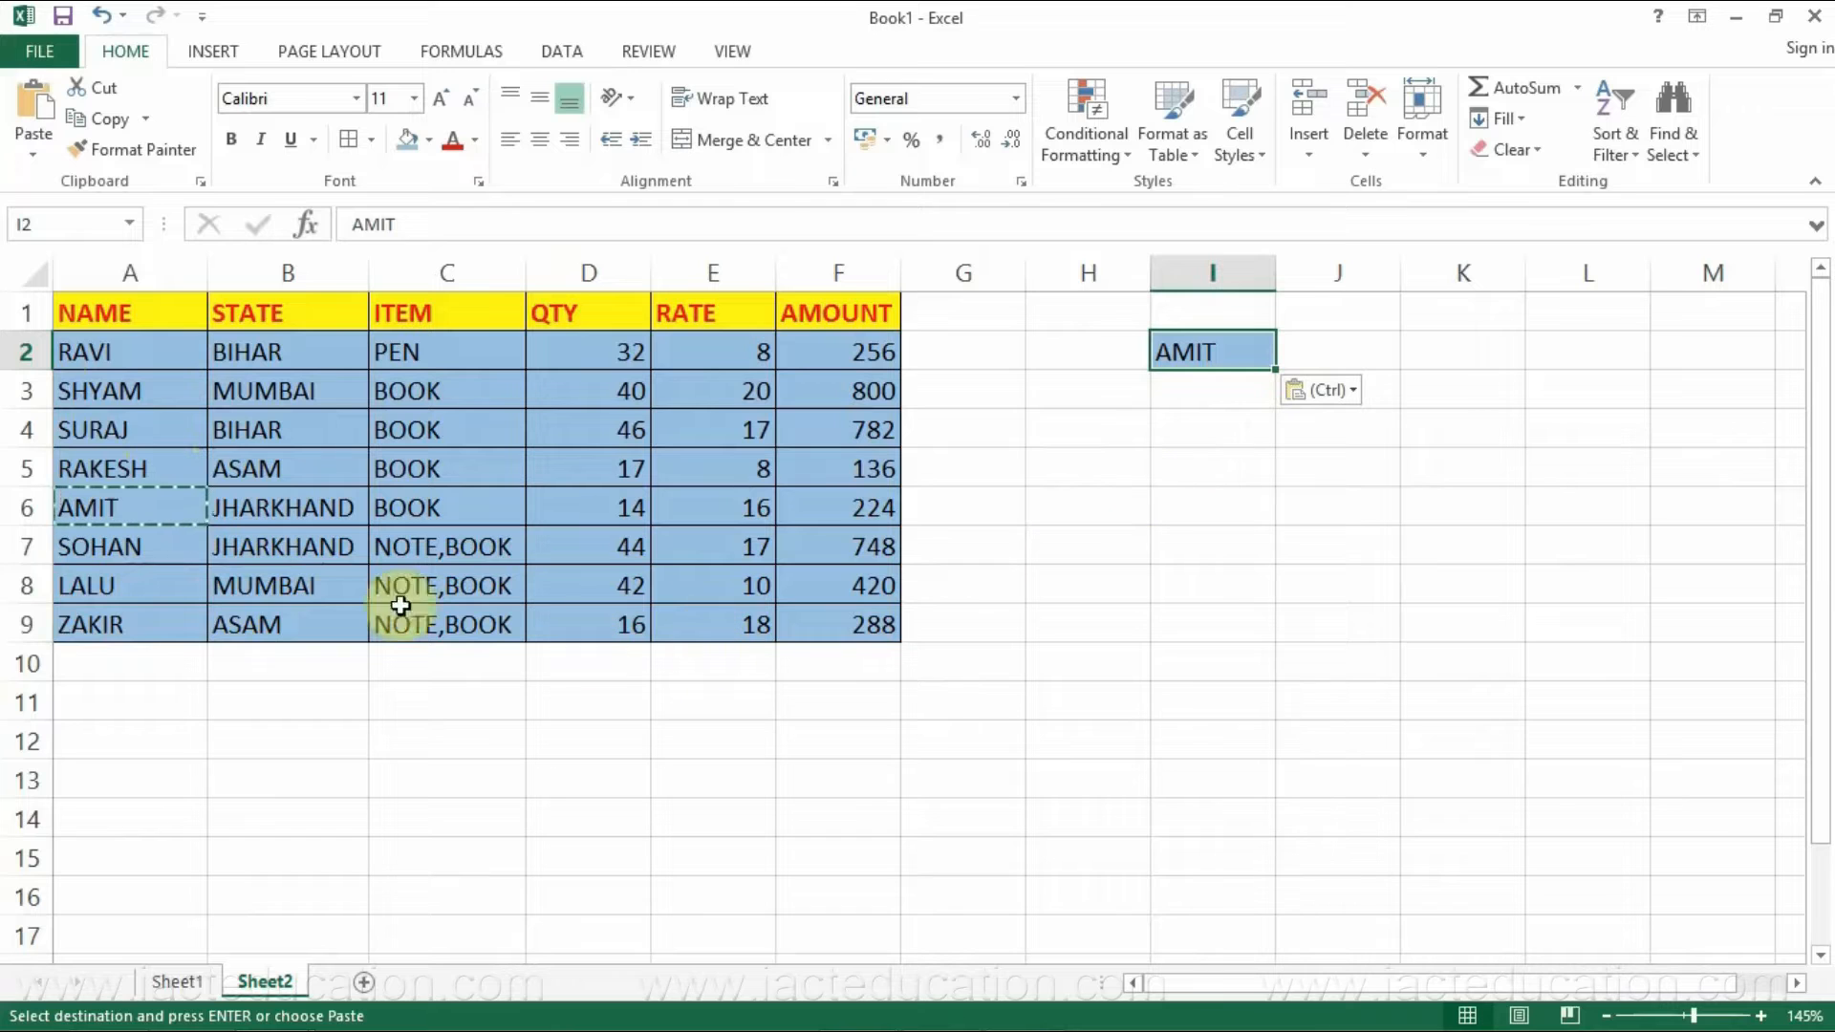
- Show the Office Clipboard and collect separate copies of cells A4, A2, A7 and A9 in it
{"action": "left_click", "coordinate": [200, 182]}
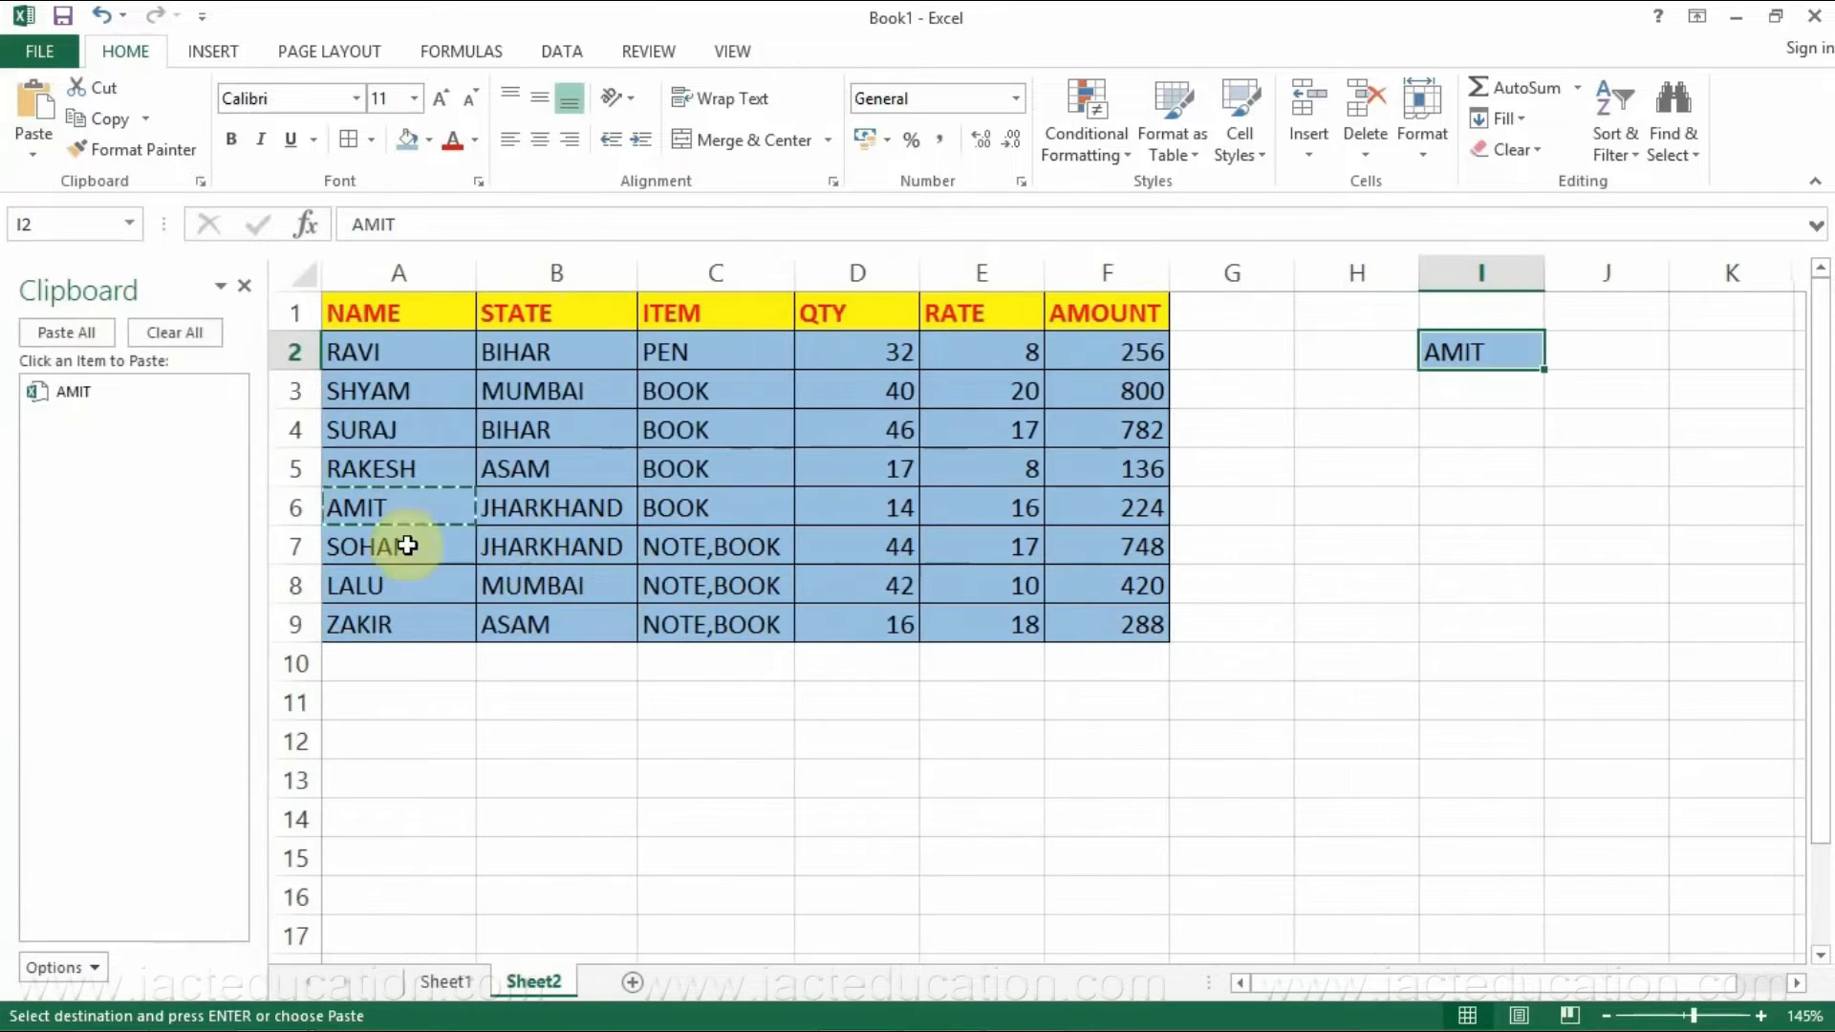
{"action": "left_click", "coordinate": [394, 429]}
{"action": "left_click", "coordinate": [108, 121]}
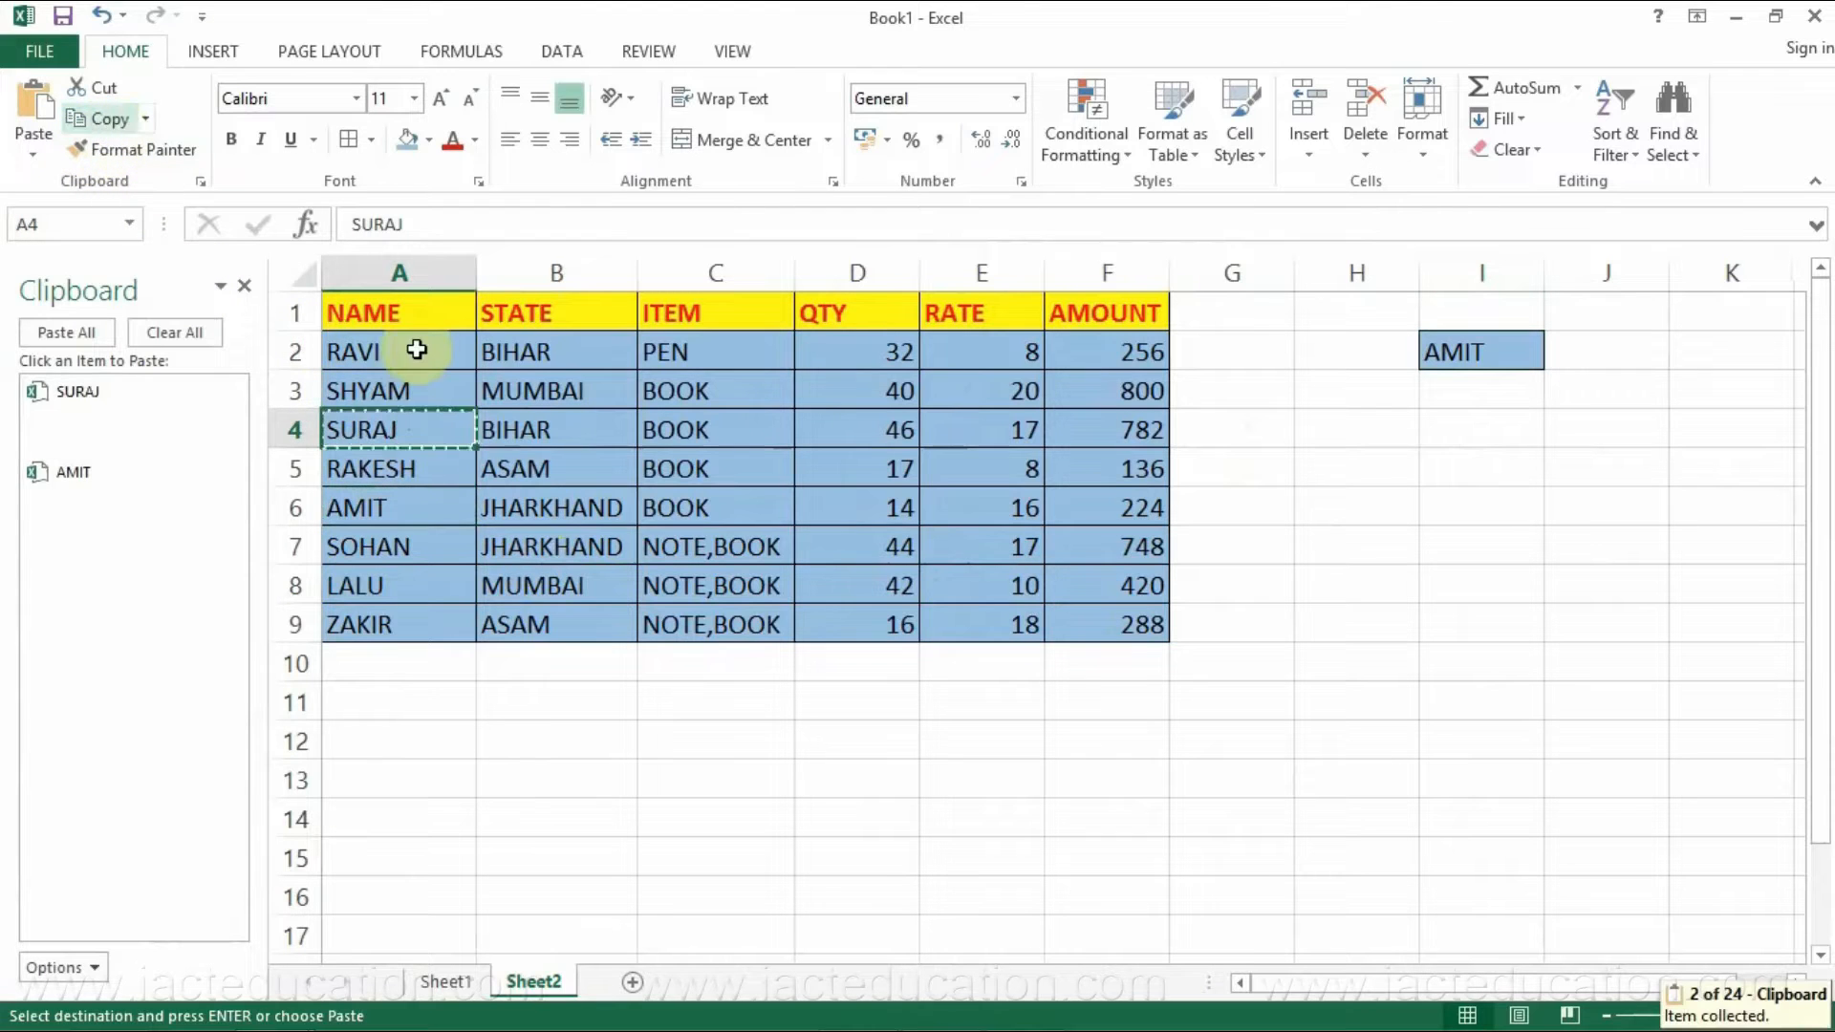
{"action": "left_click", "coordinate": [401, 348]}
{"action": "left_click", "coordinate": [108, 120]}
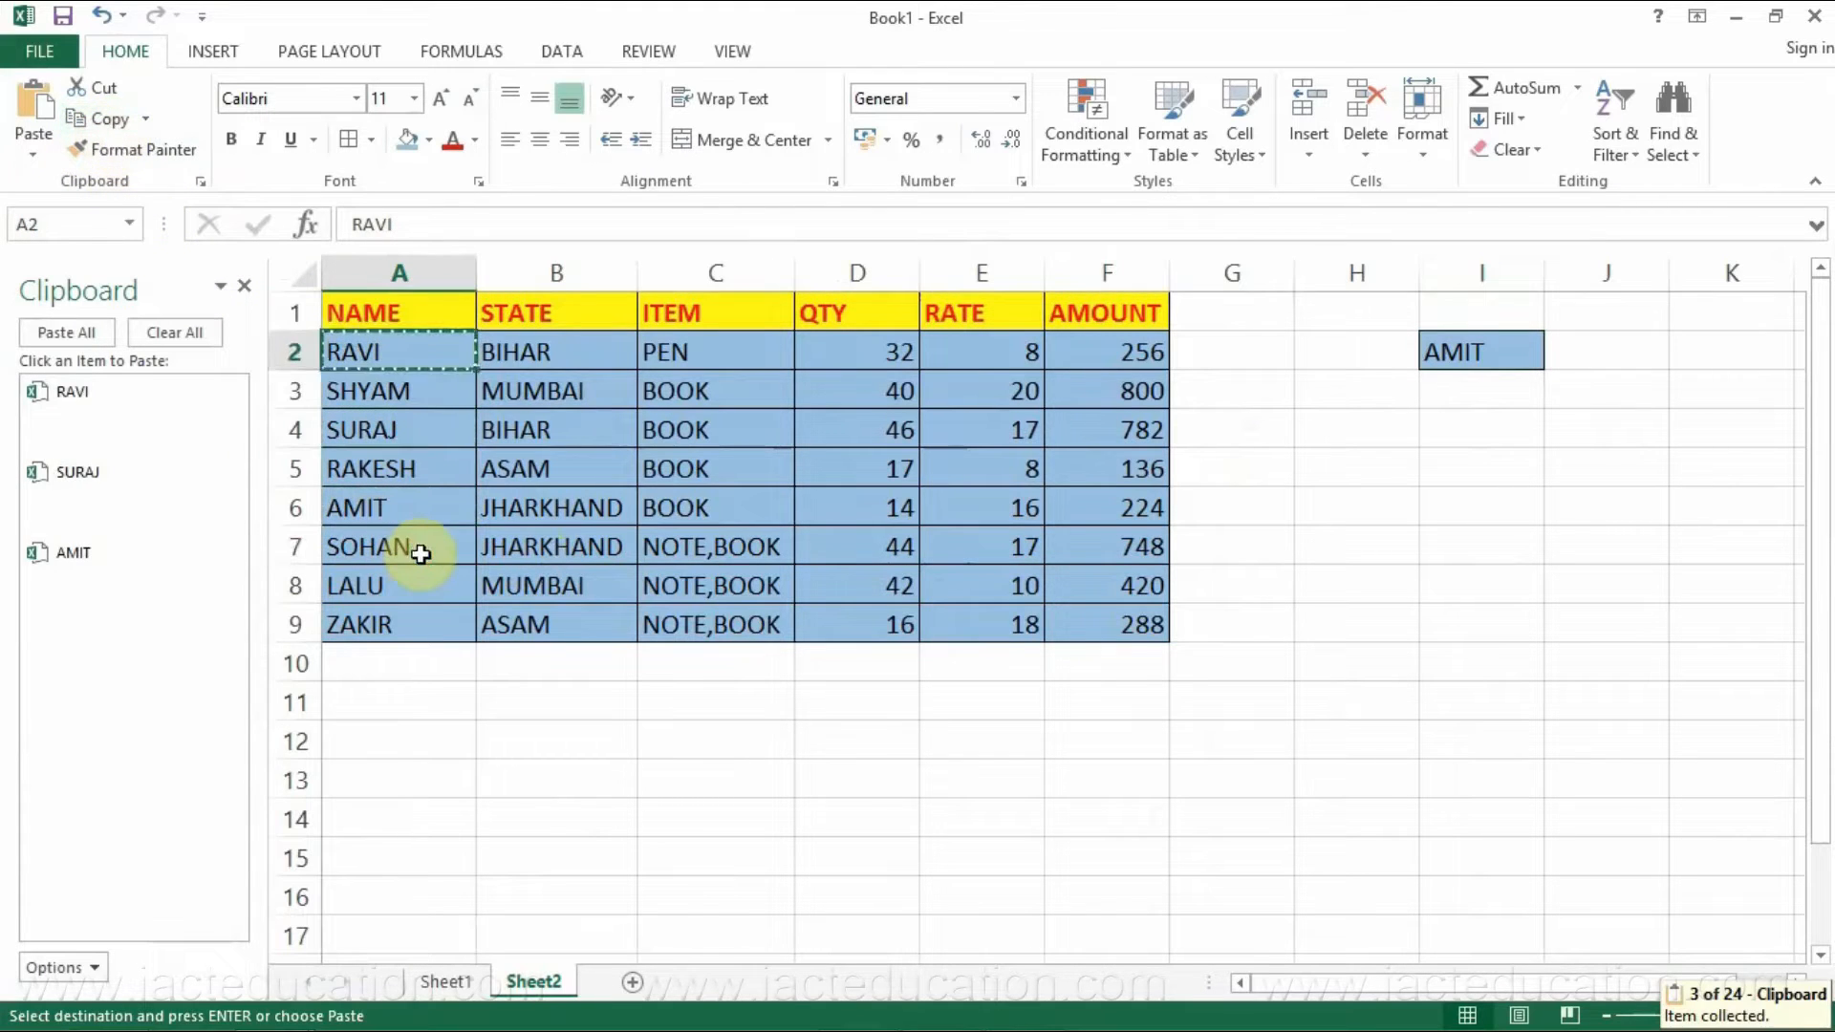
{"action": "left_click", "coordinate": [406, 546]}
{"action": "left_click", "coordinate": [100, 122]}
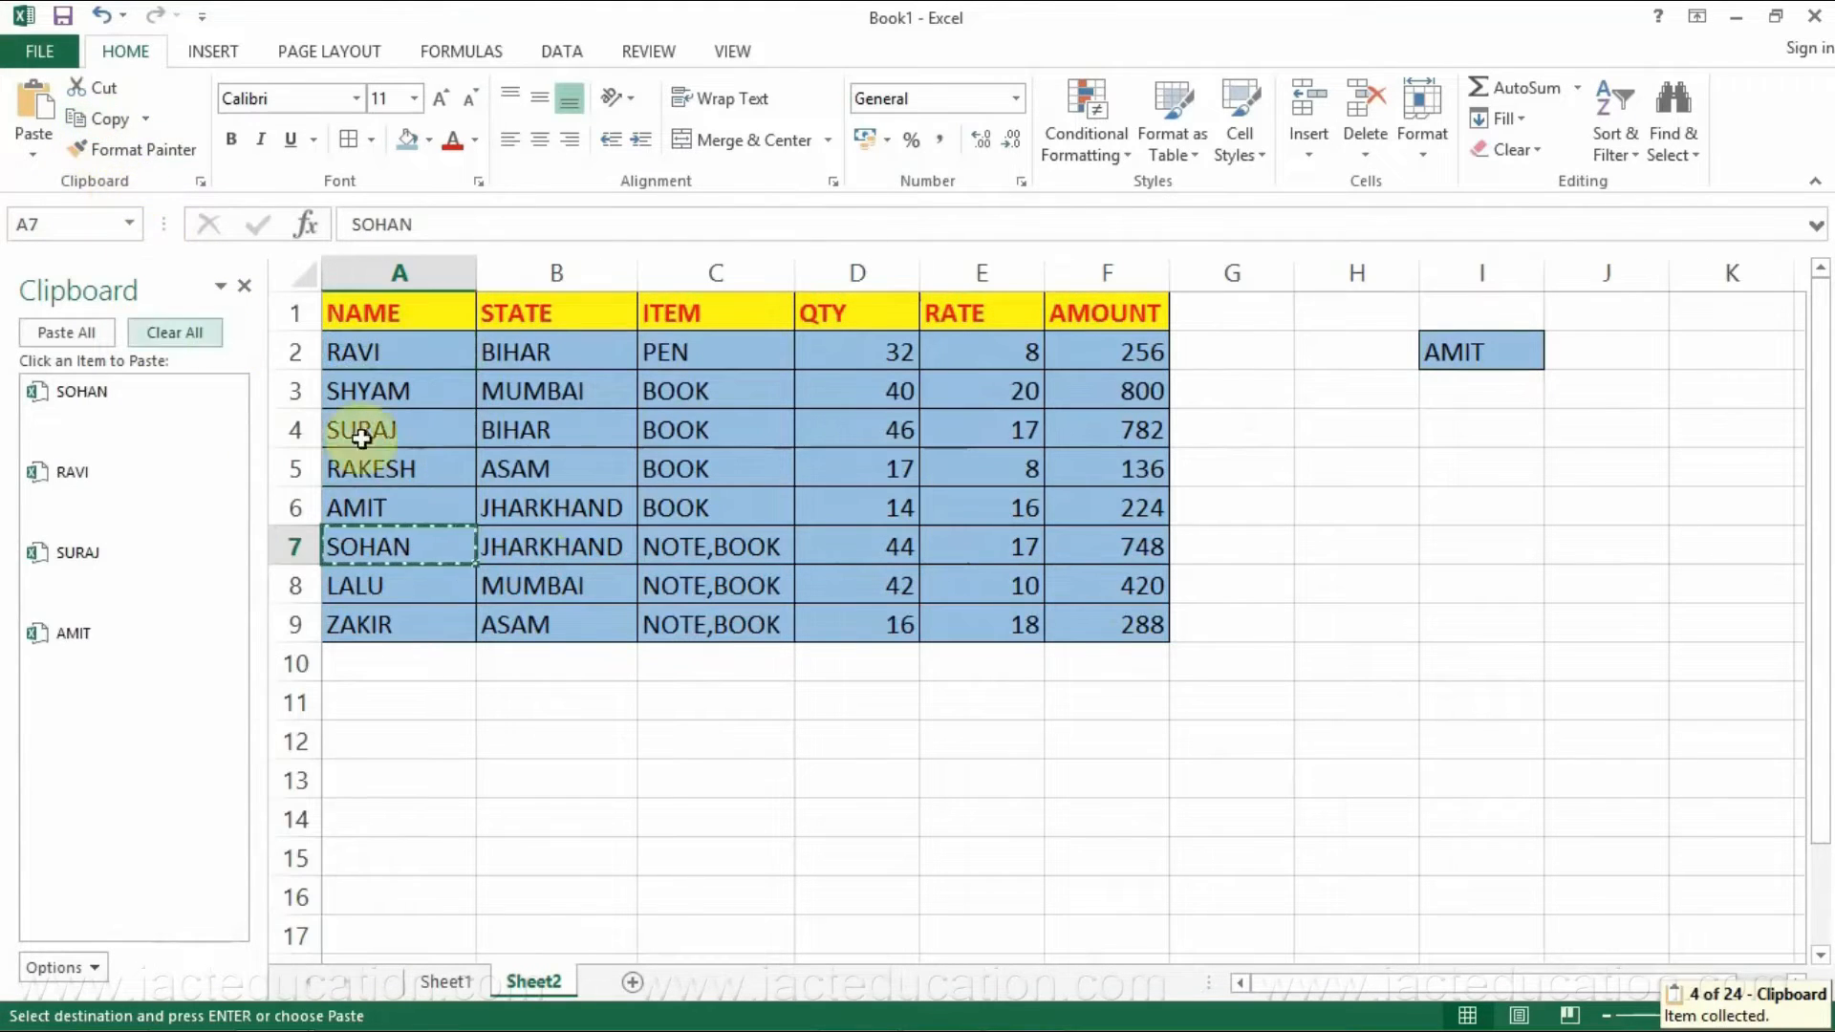
{"action": "left_click", "coordinate": [420, 623]}
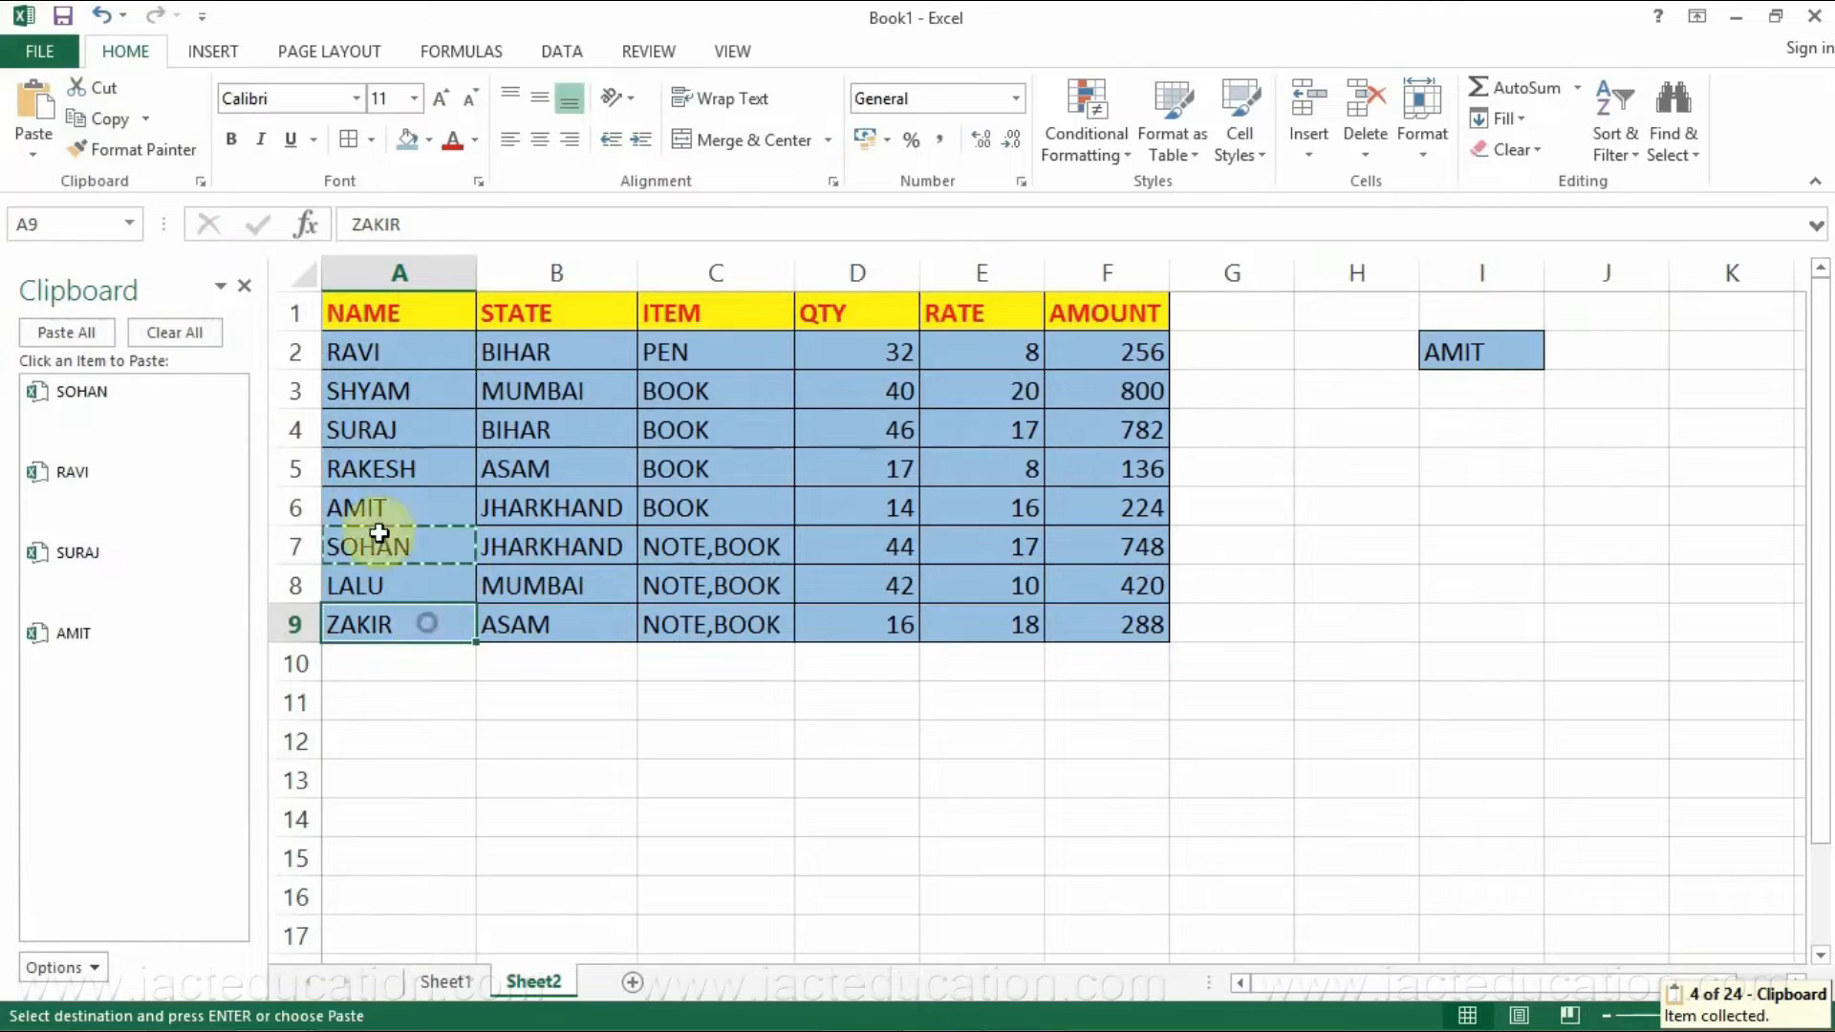
{"action": "left_click", "coordinate": [101, 122]}
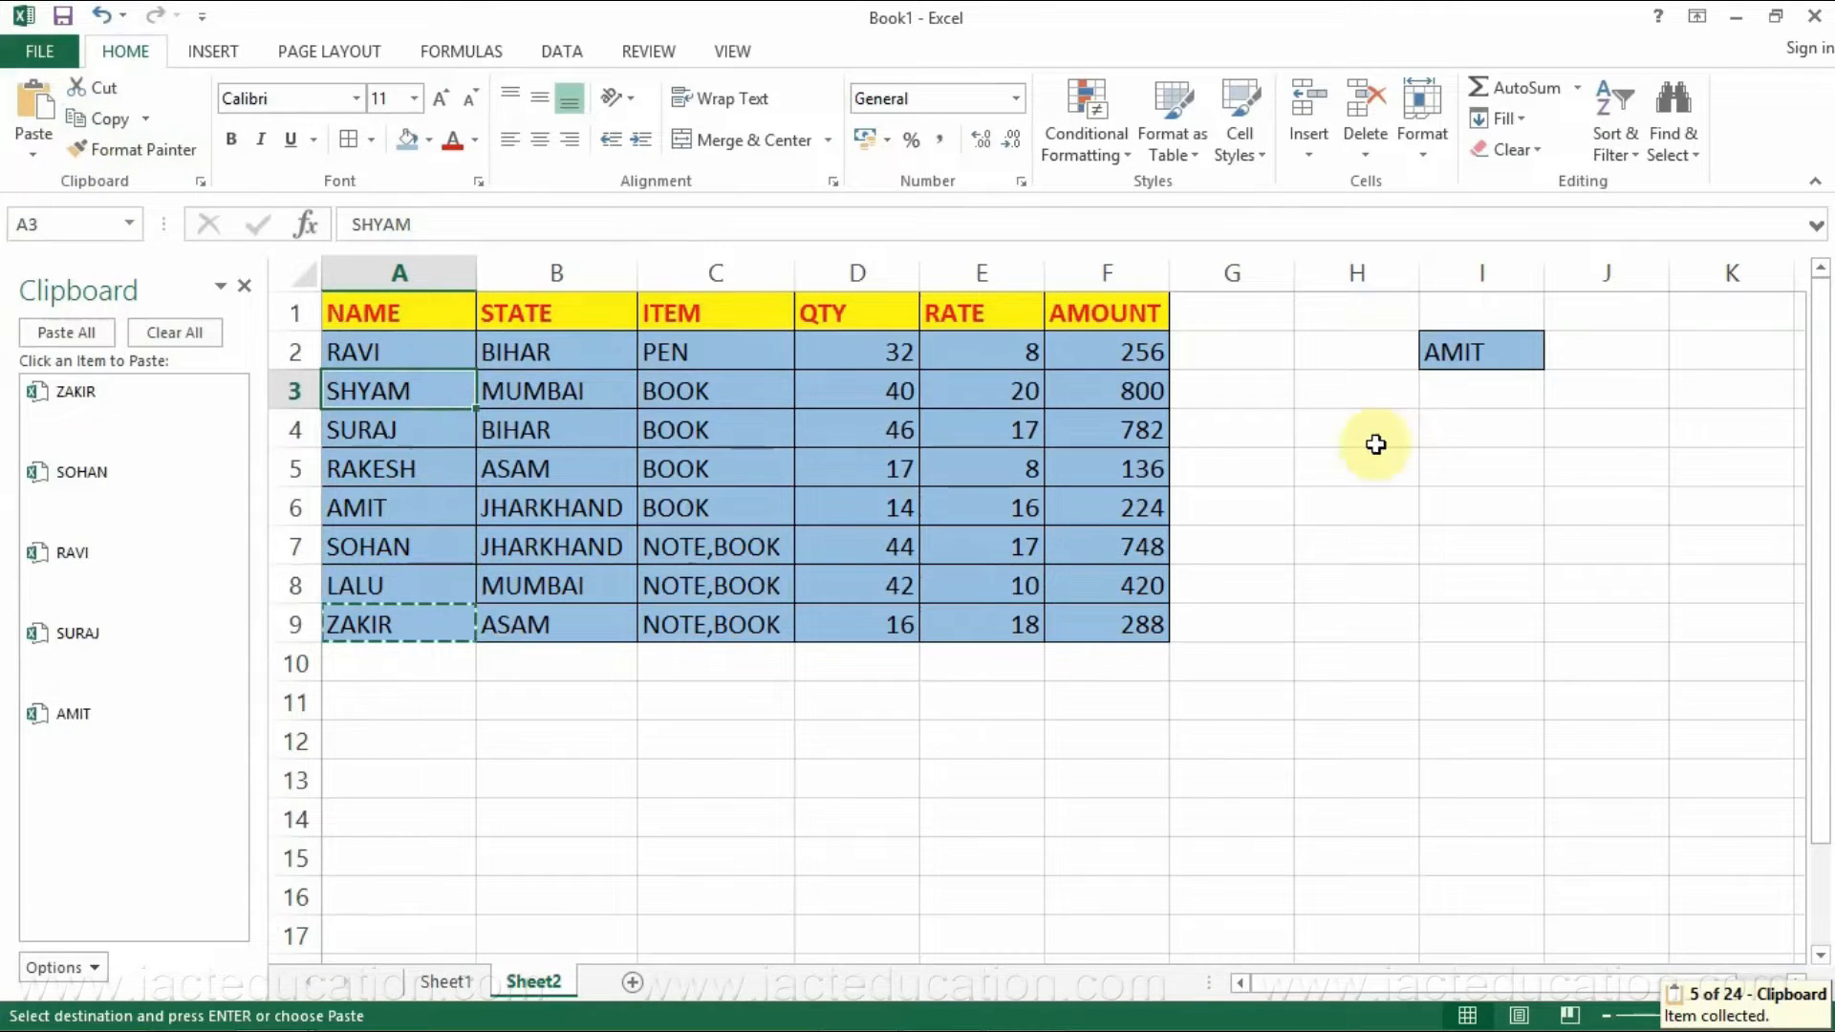
- Paste the collected clipboard entries from A7, A4 and A9 into cells I4, I5 and I6 respectively
{"action": "left_click", "coordinate": [1501, 440]}
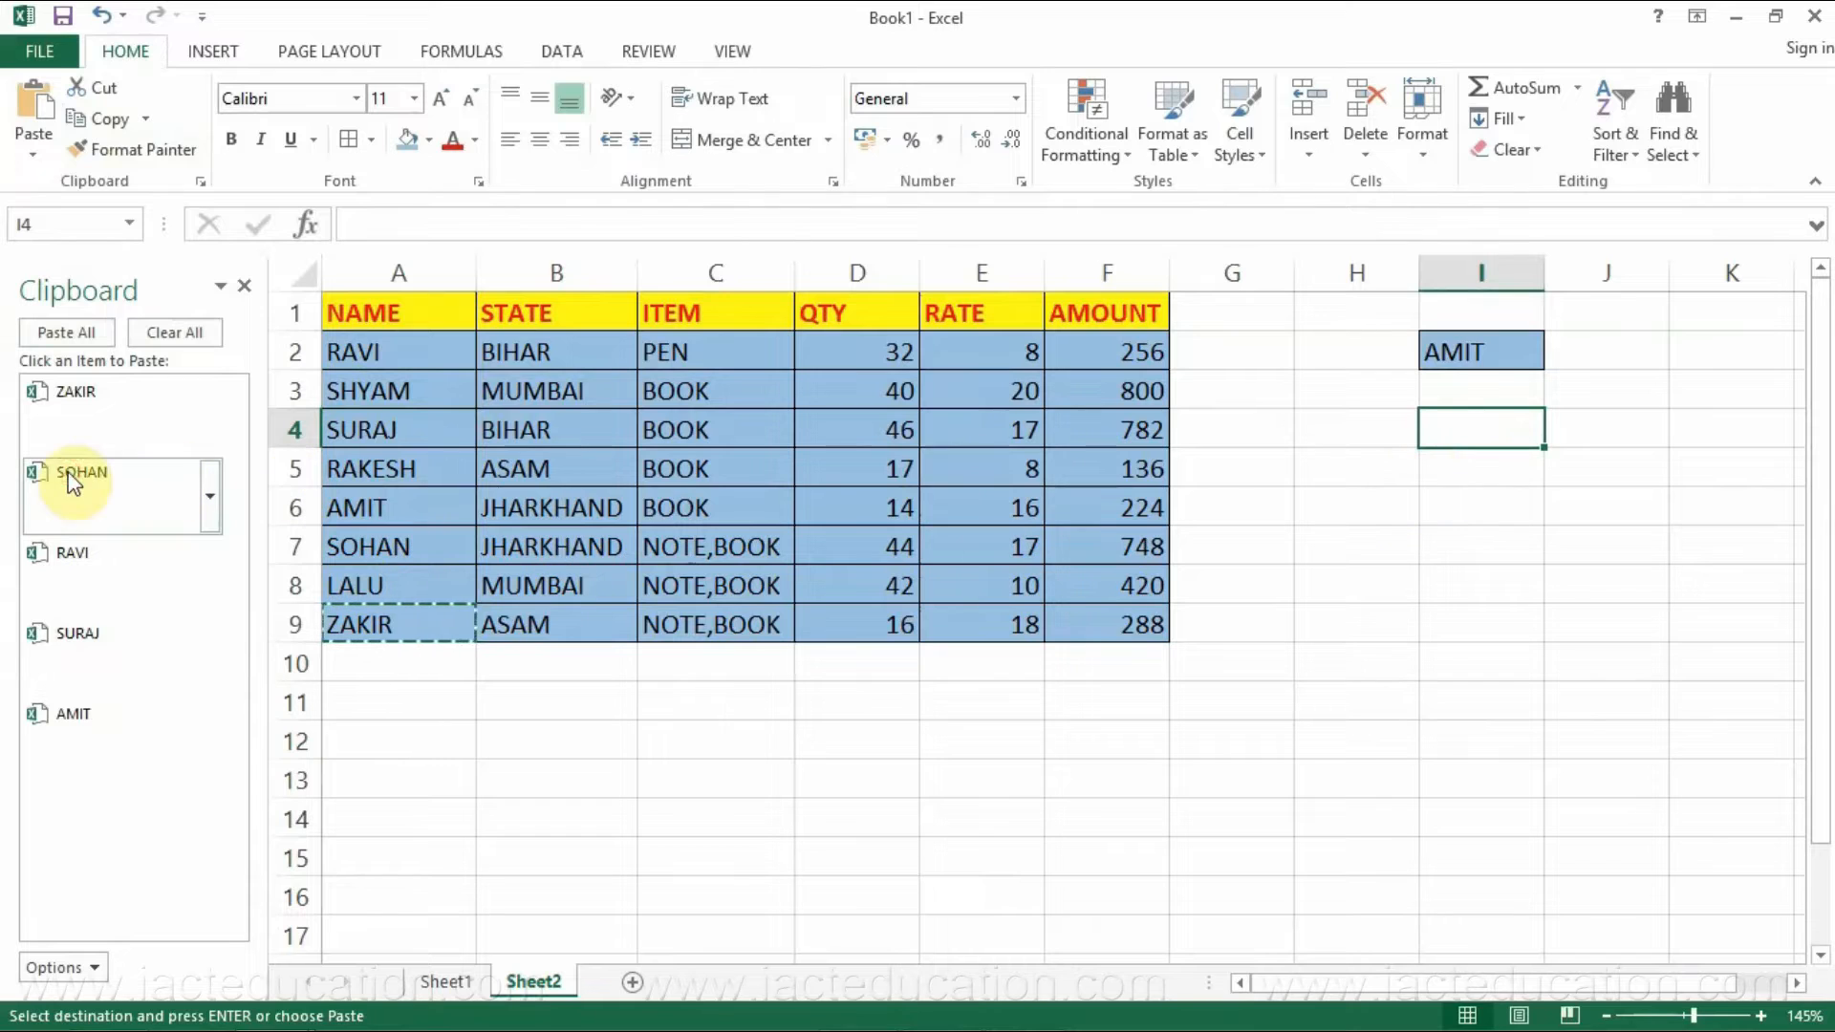
{"action": "left_click", "coordinate": [90, 499]}
{"action": "left_click", "coordinate": [1470, 468]}
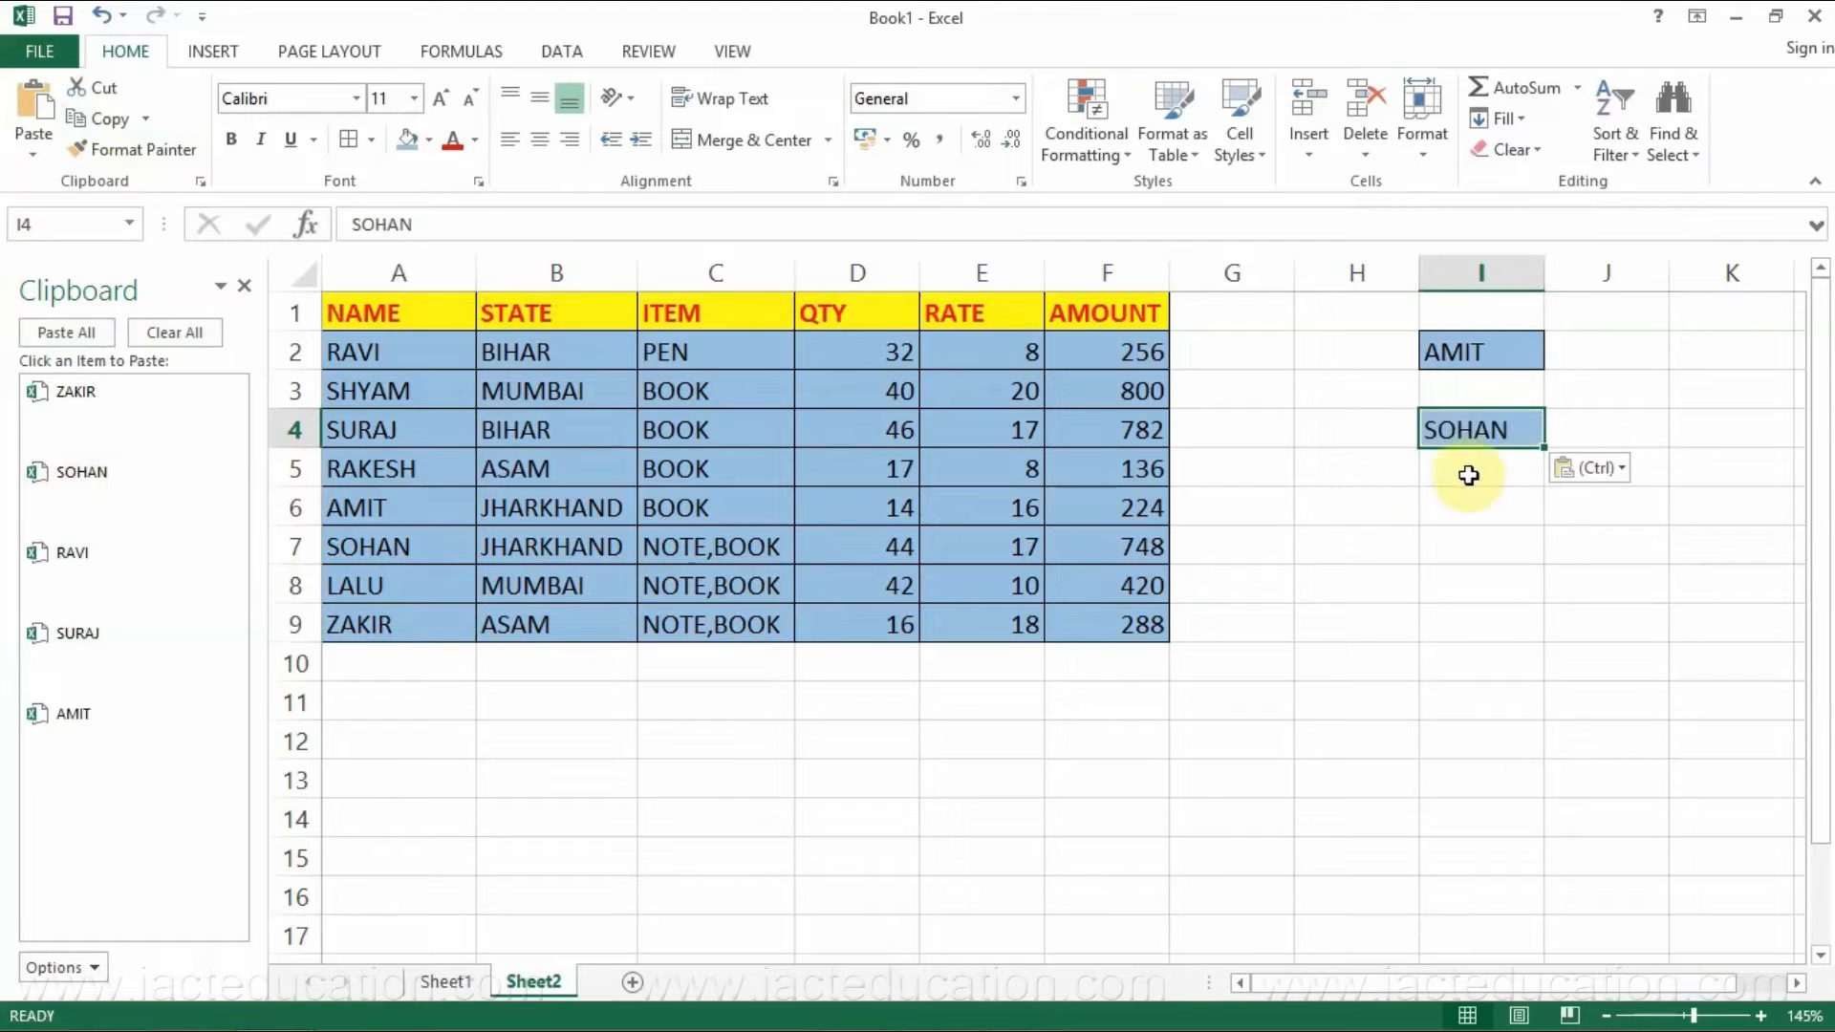
{"action": "left_click", "coordinate": [137, 688]}
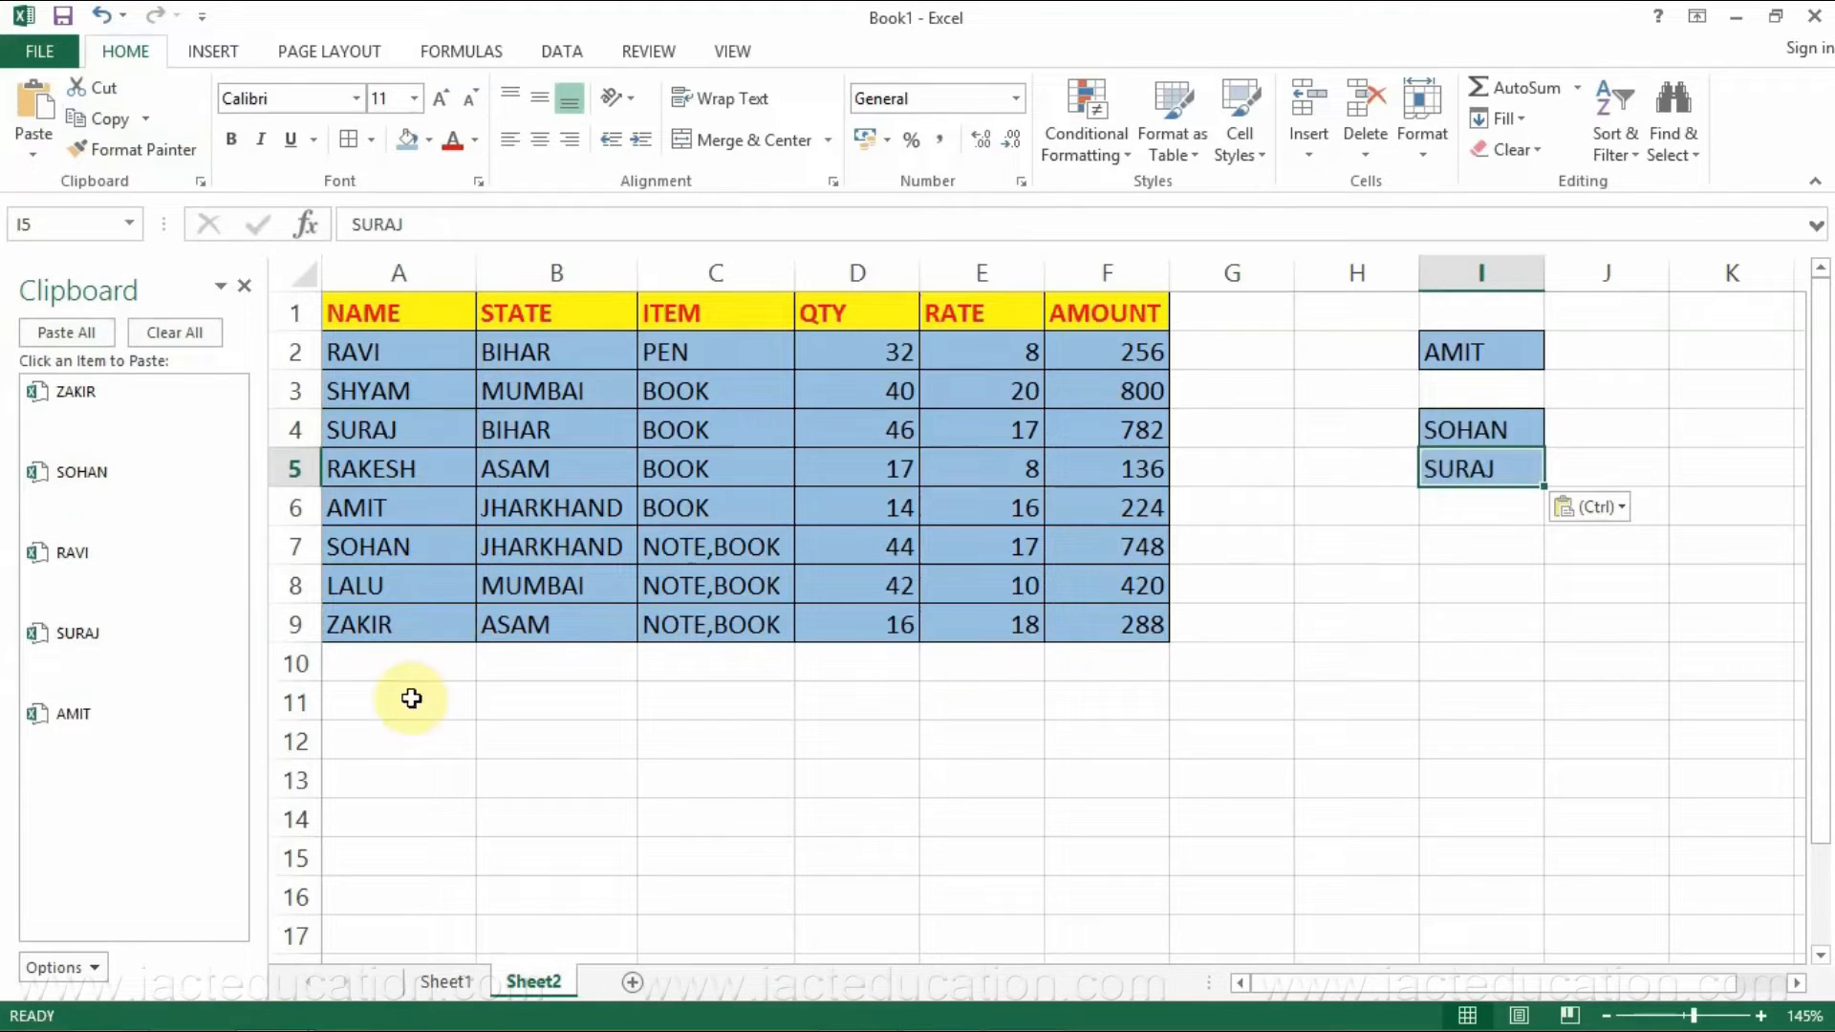
{"action": "left_click", "coordinate": [1487, 516]}
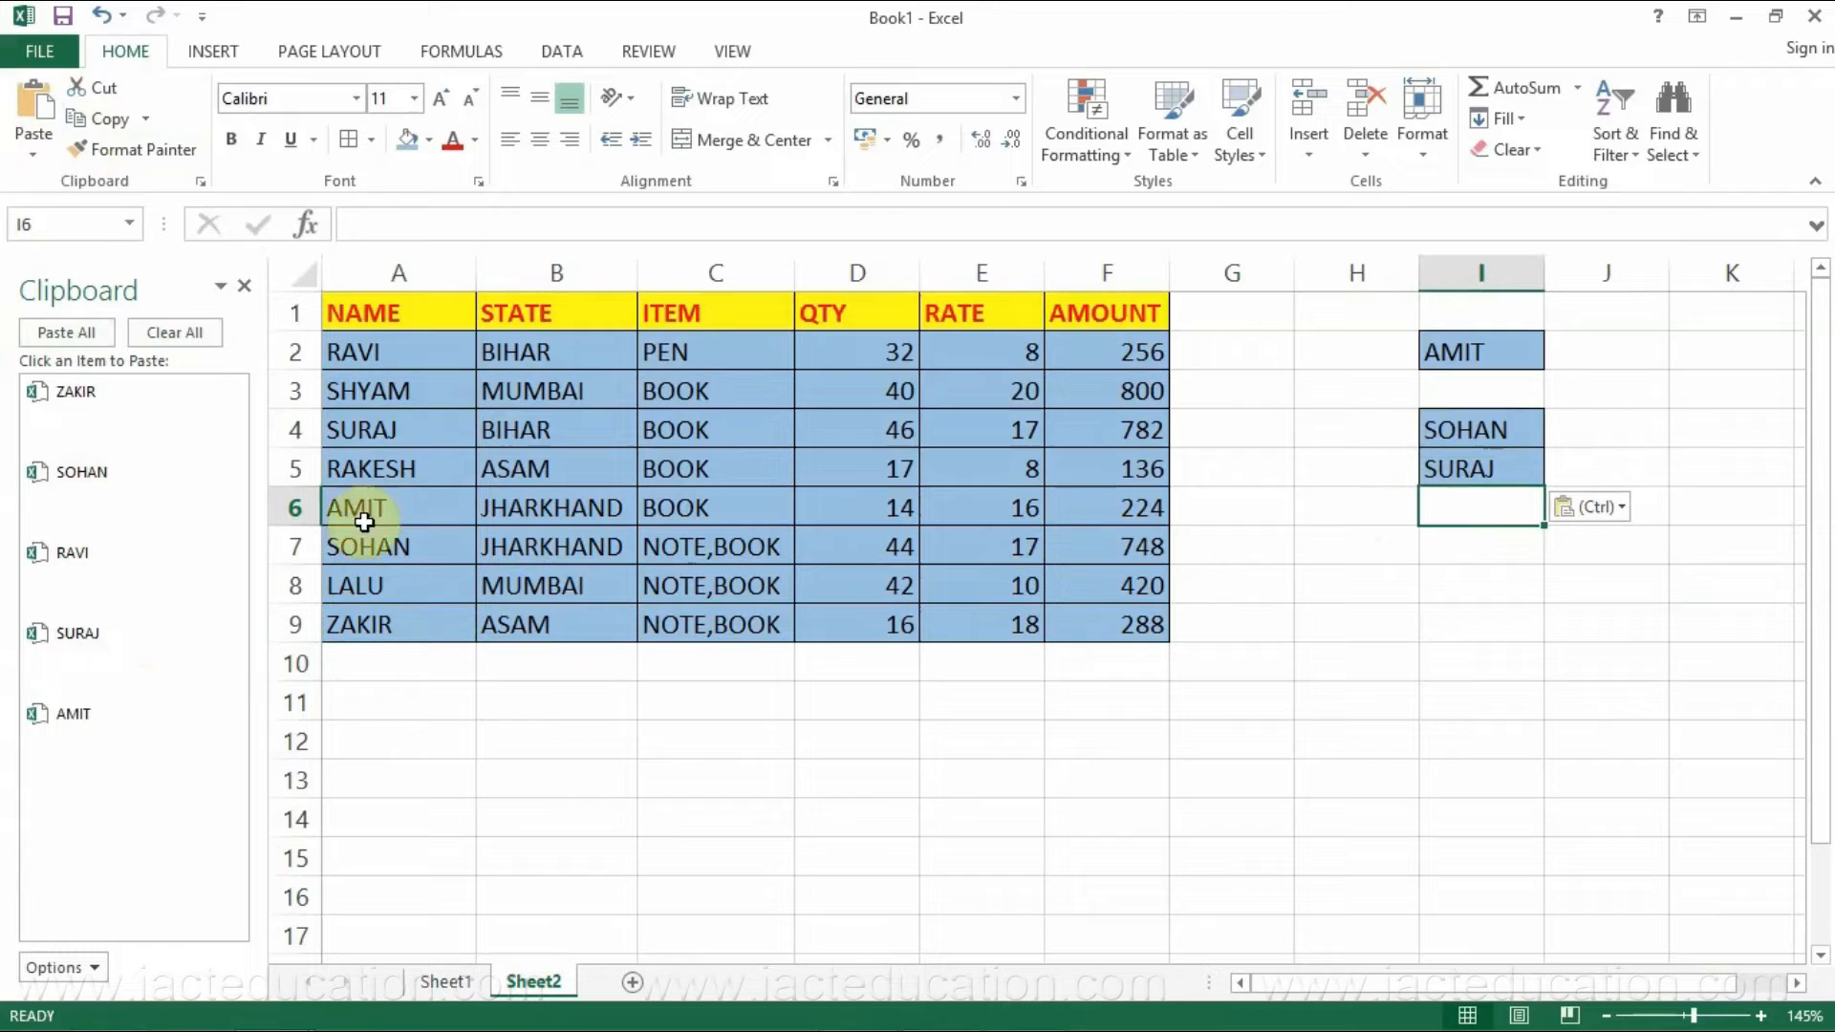
{"action": "left_click", "coordinate": [148, 418]}
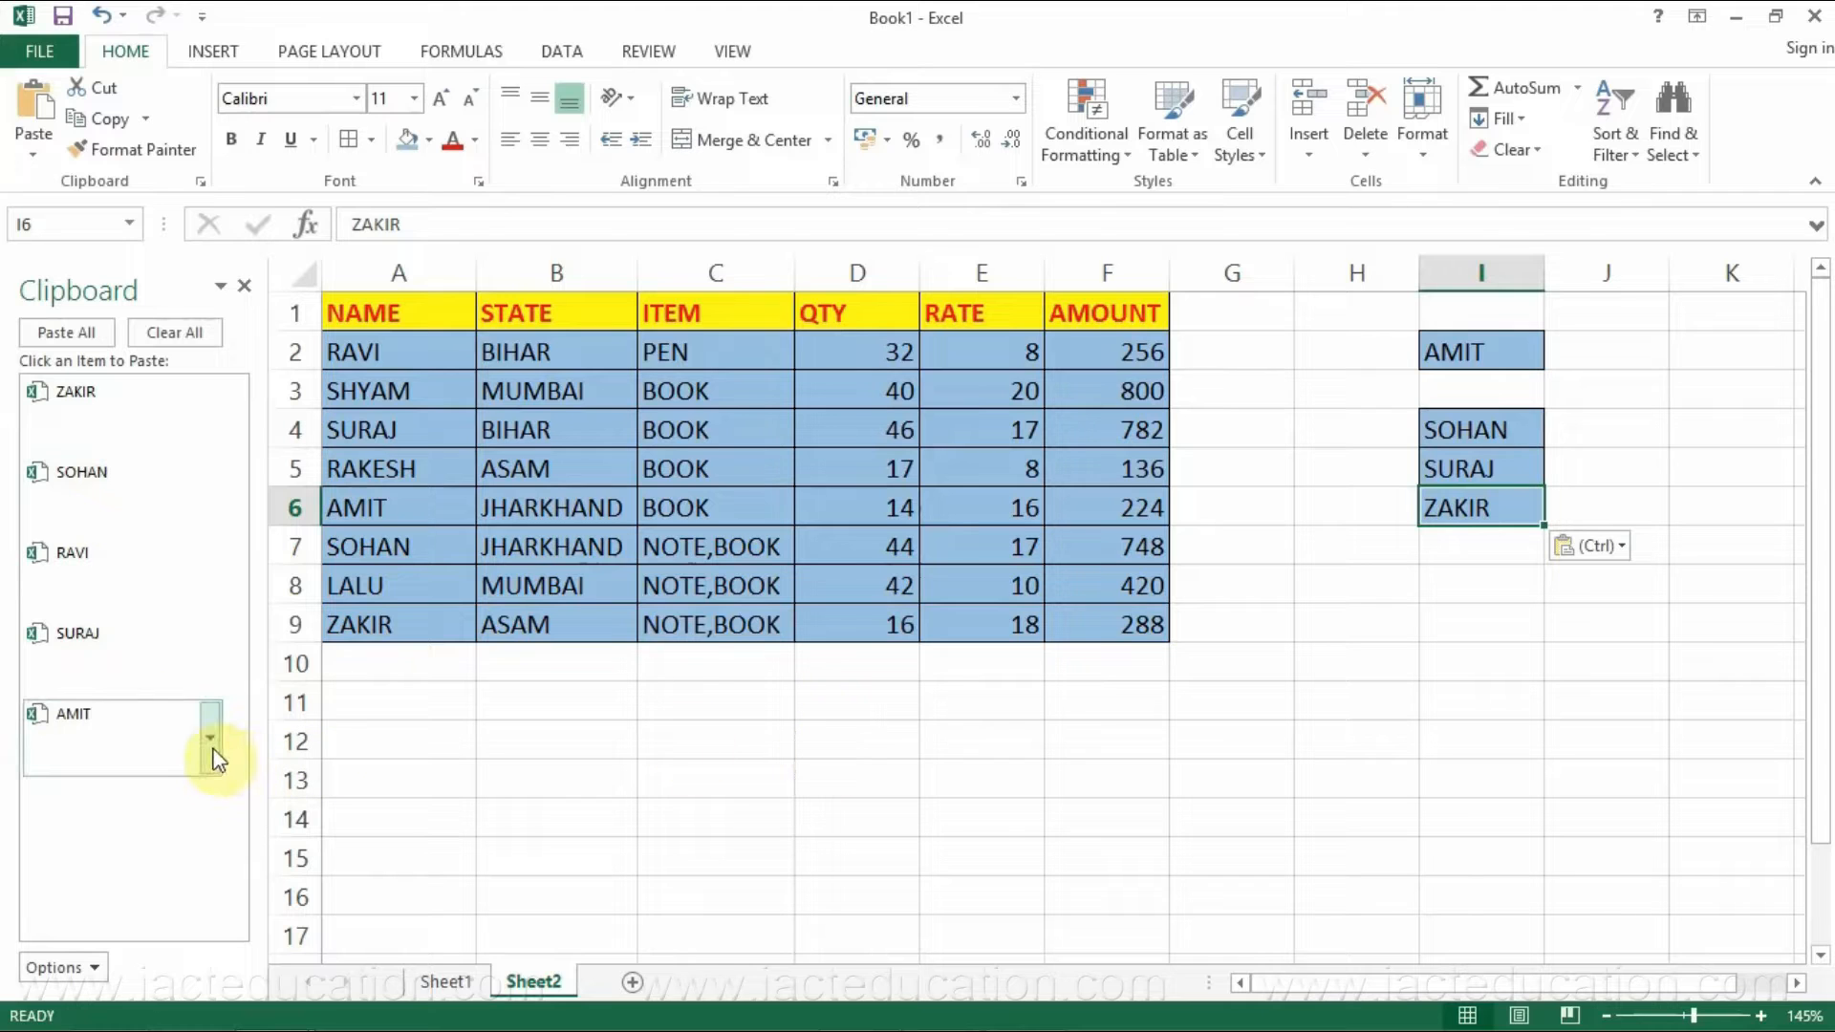
- Delete the entry copied from A6 from the Office Clipboard, clear all remaining entries and close it
{"action": "left_click", "coordinate": [212, 749]}
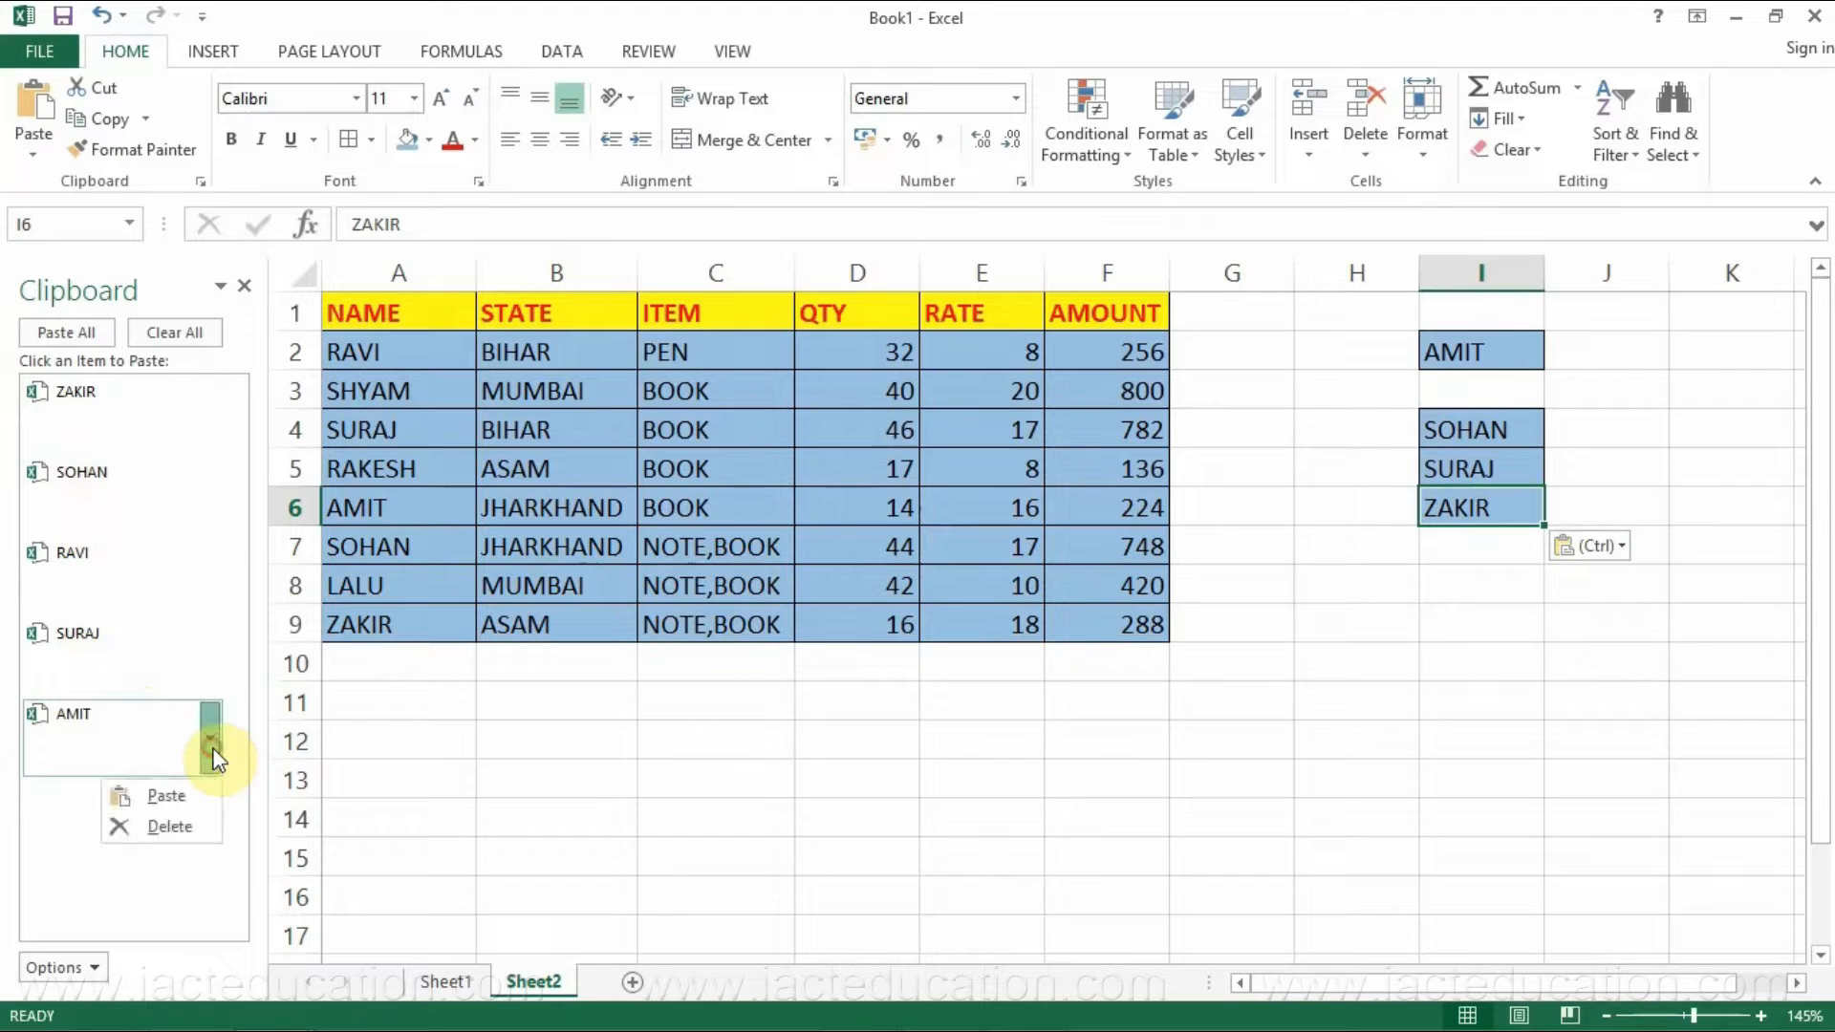
{"action": "left_click", "coordinate": [168, 828]}
{"action": "left_click", "coordinate": [166, 335]}
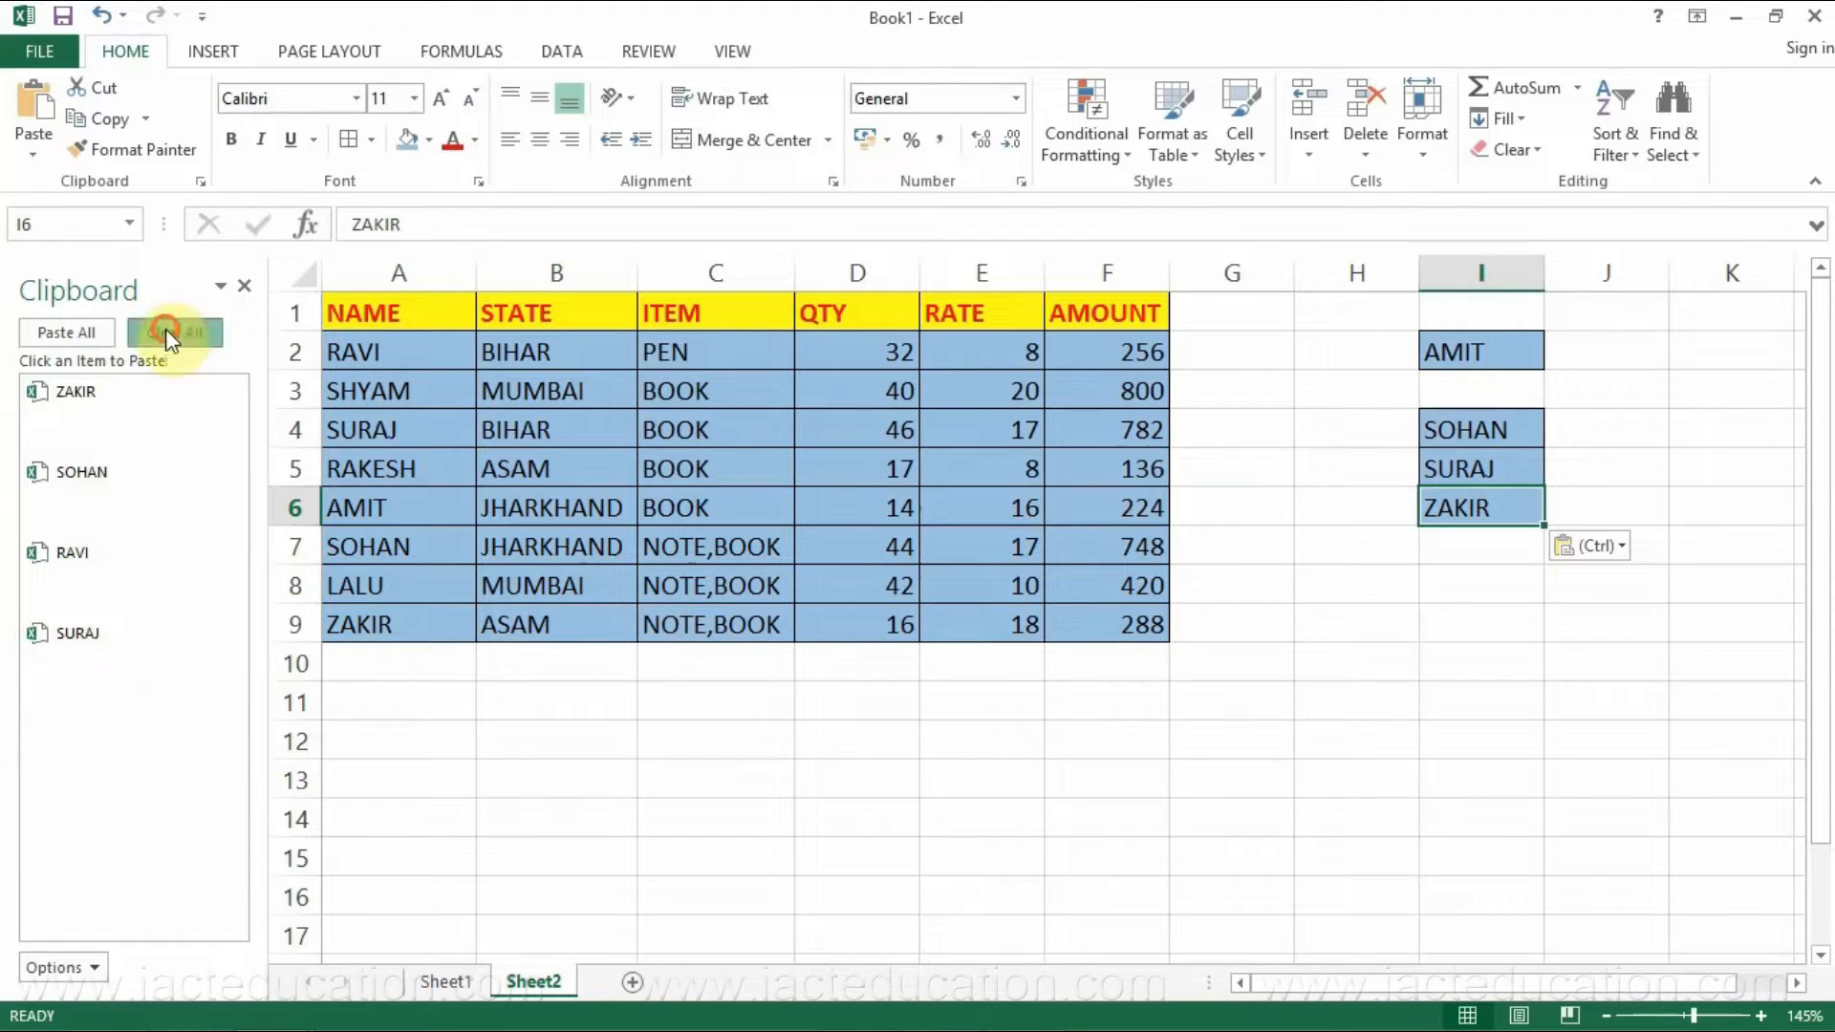
{"action": "left_click", "coordinate": [831, 778]}
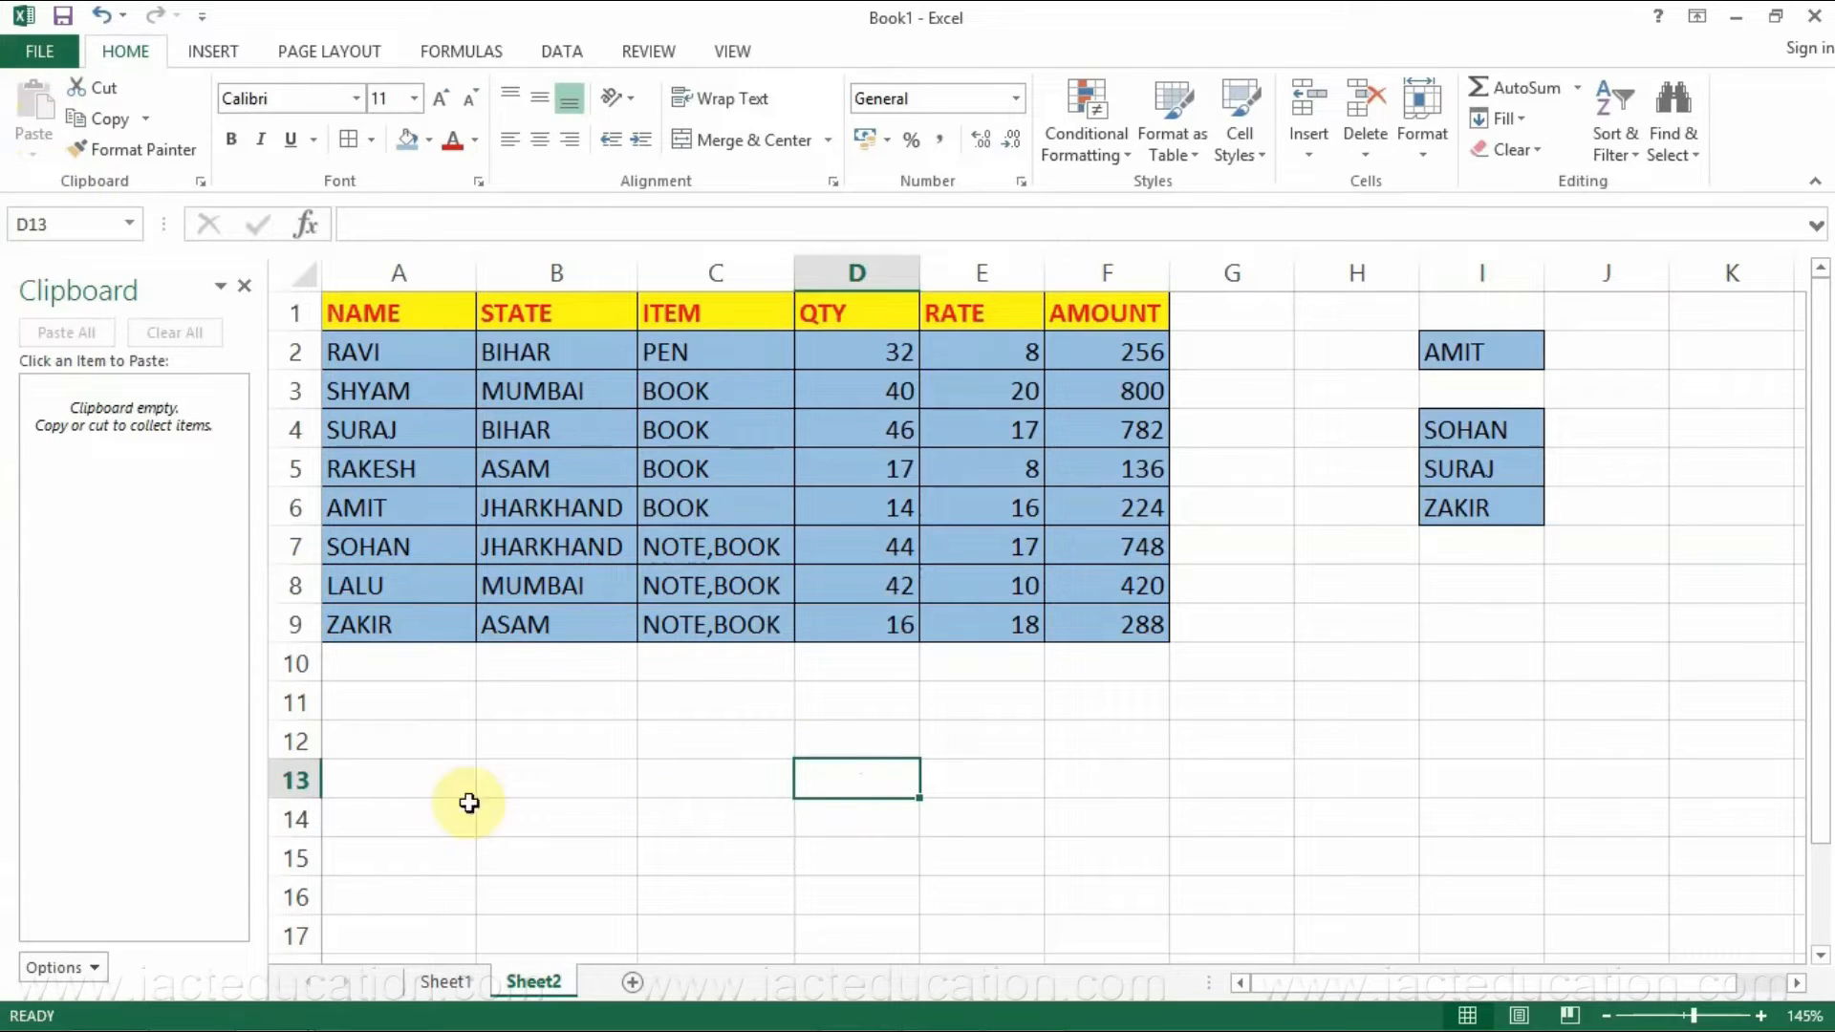
{"action": "left_click", "coordinate": [247, 285]}
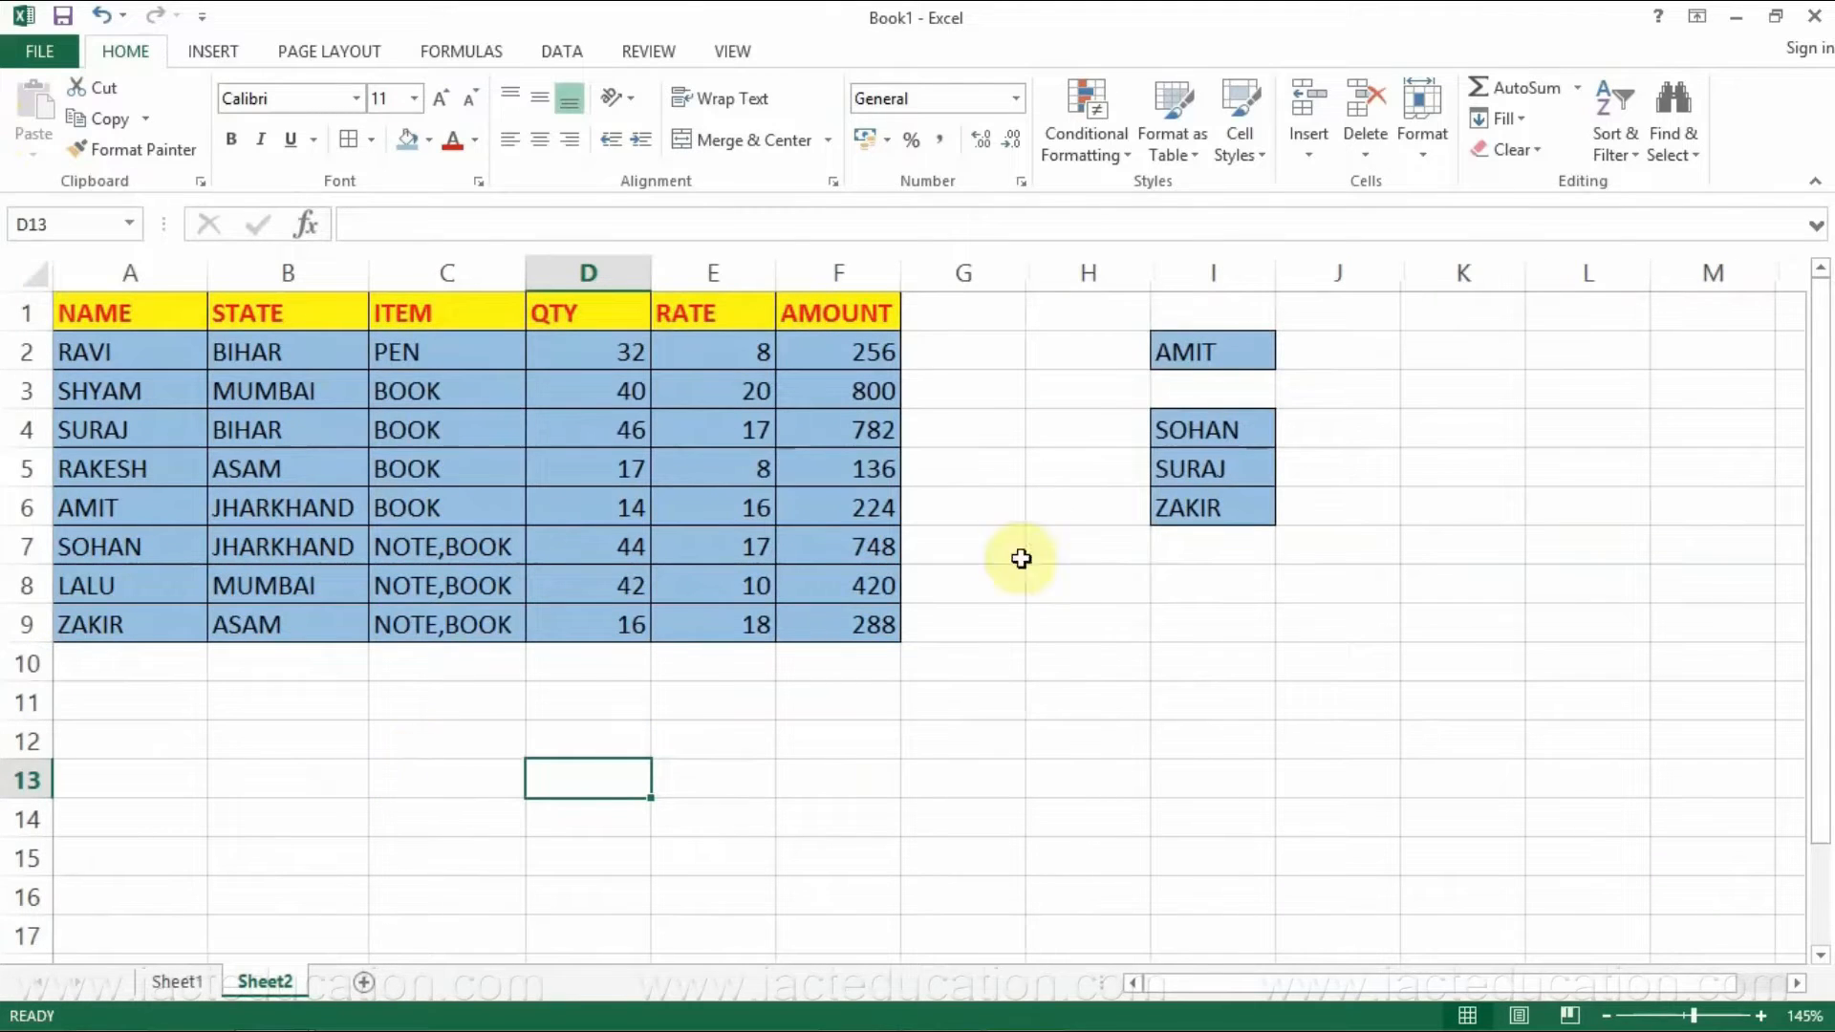
- Clear all contents and formatting from cells I1:I7
{"action": "left_click_drag", "start_coordinate": [1215, 315], "coordinate": [1219, 546]}
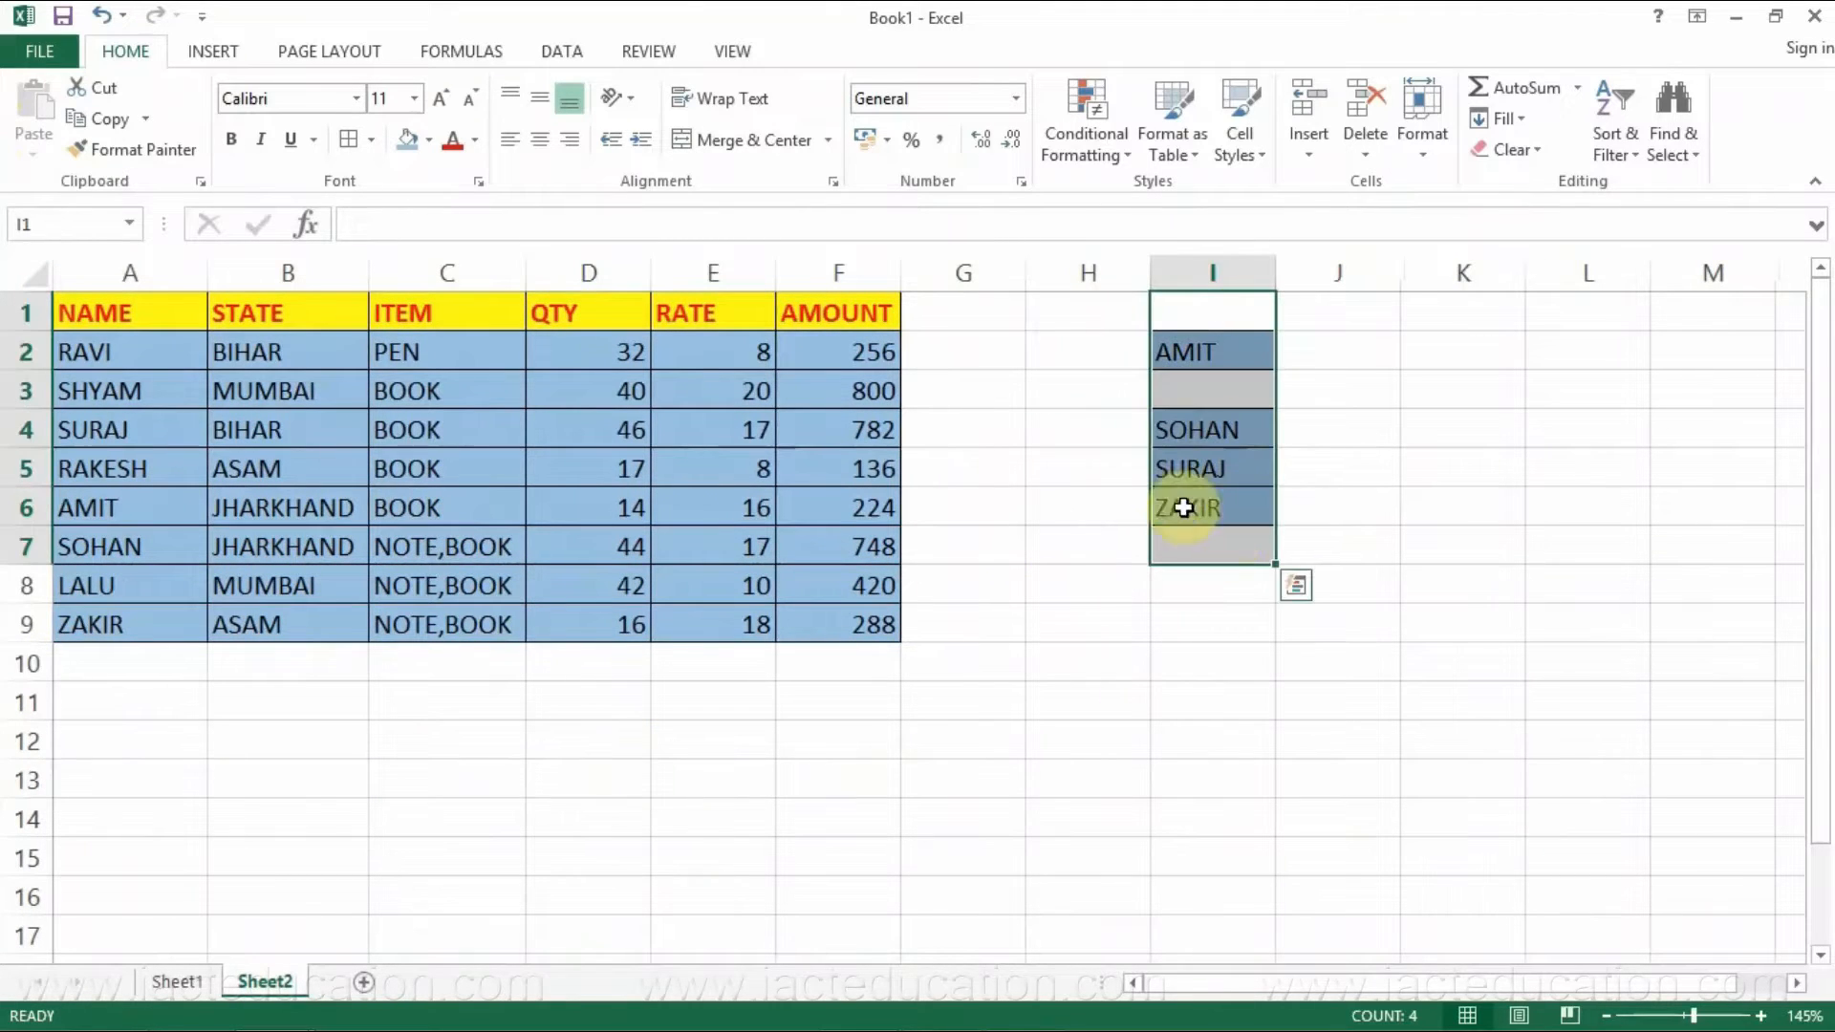
{"action": "left_click", "coordinate": [1529, 151]}
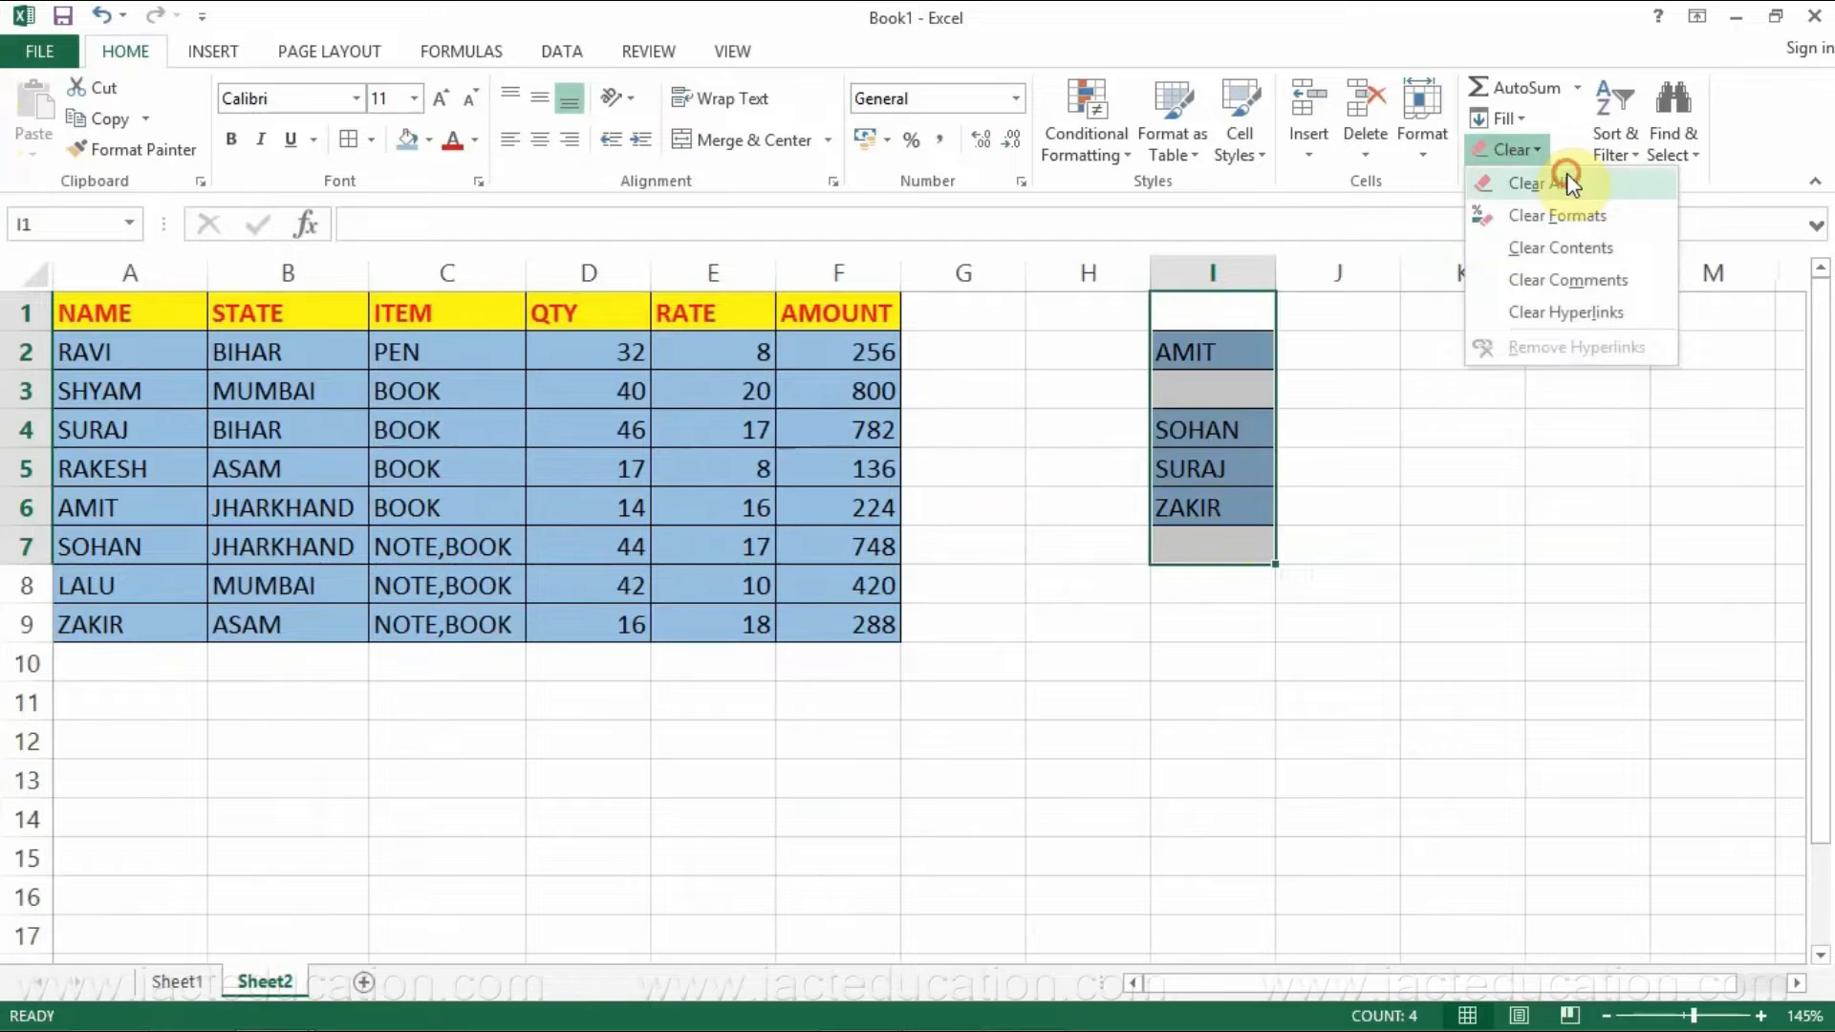
{"action": "left_click", "coordinate": [1568, 183]}
{"action": "left_click", "coordinate": [1045, 409]}
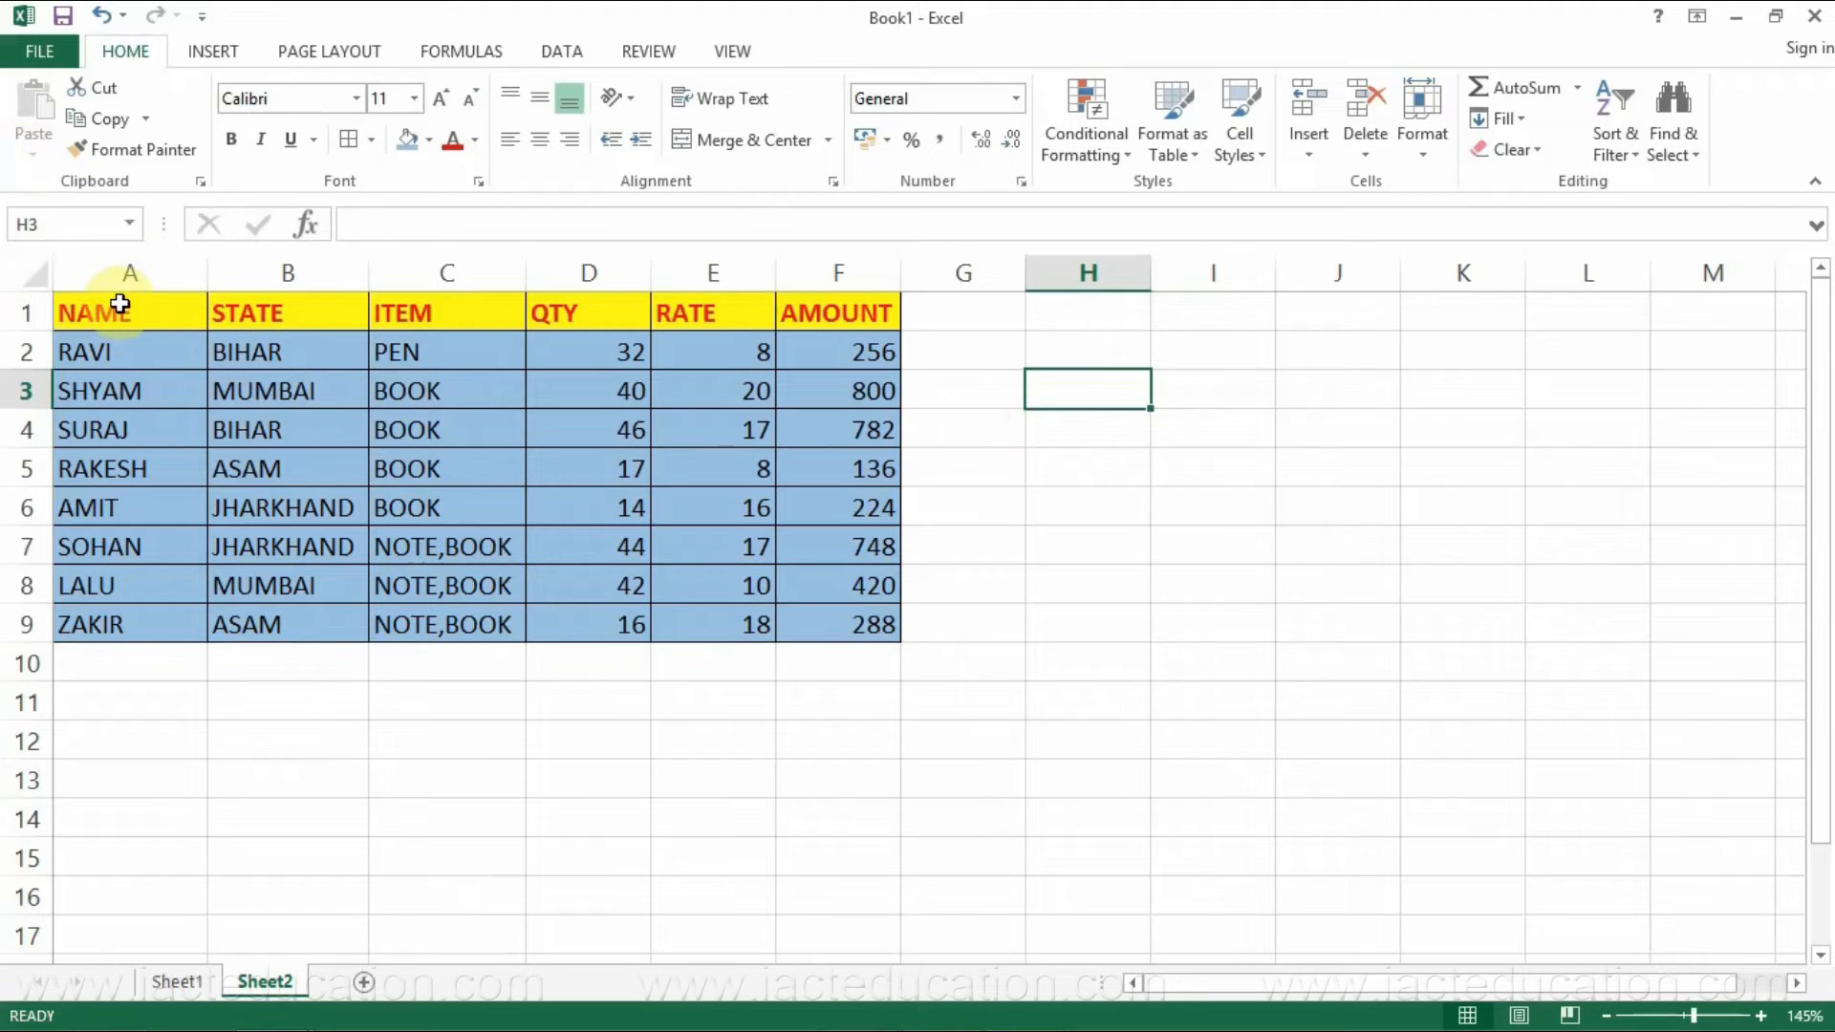
- Copy the sales table A1:F9 and paste it with the standard Paste option at H1, then check the amount formula in M3
{"action": "left_click_drag", "start_coordinate": [120, 304], "coordinate": [840, 626]}
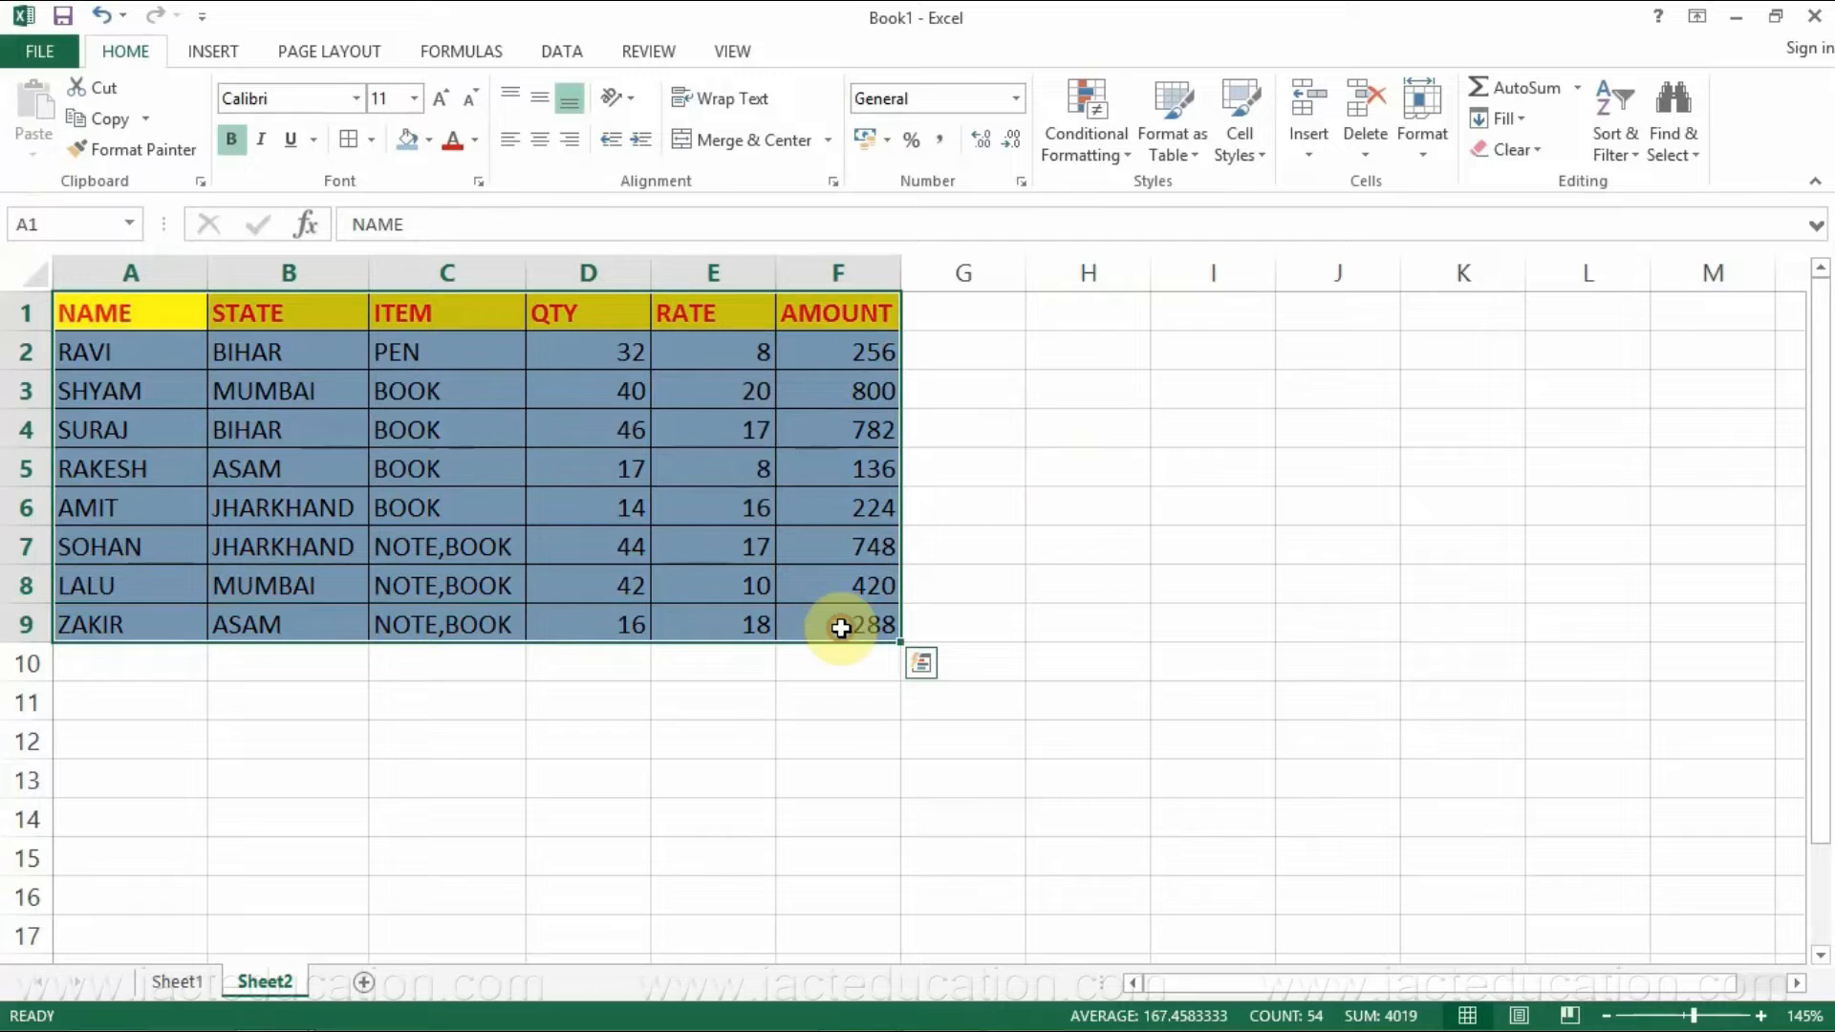
{"action": "left_click", "coordinate": [102, 121]}
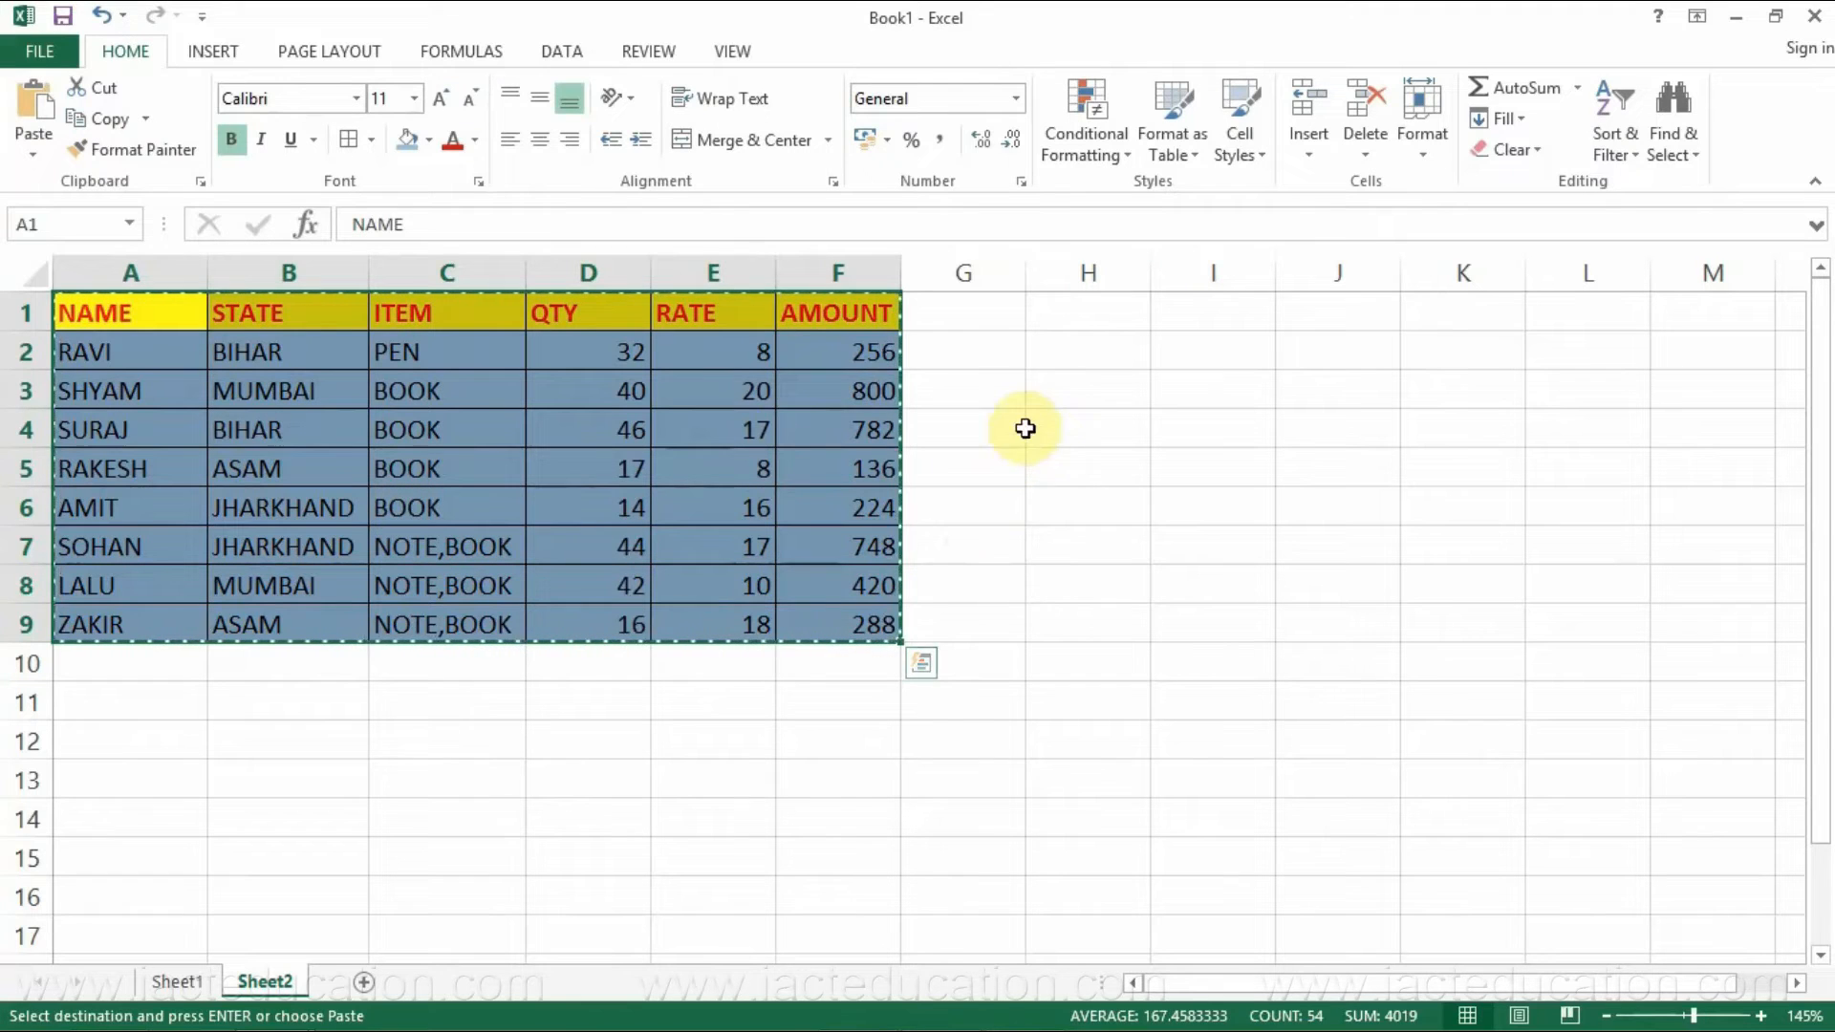
{"action": "left_click", "coordinate": [1060, 321]}
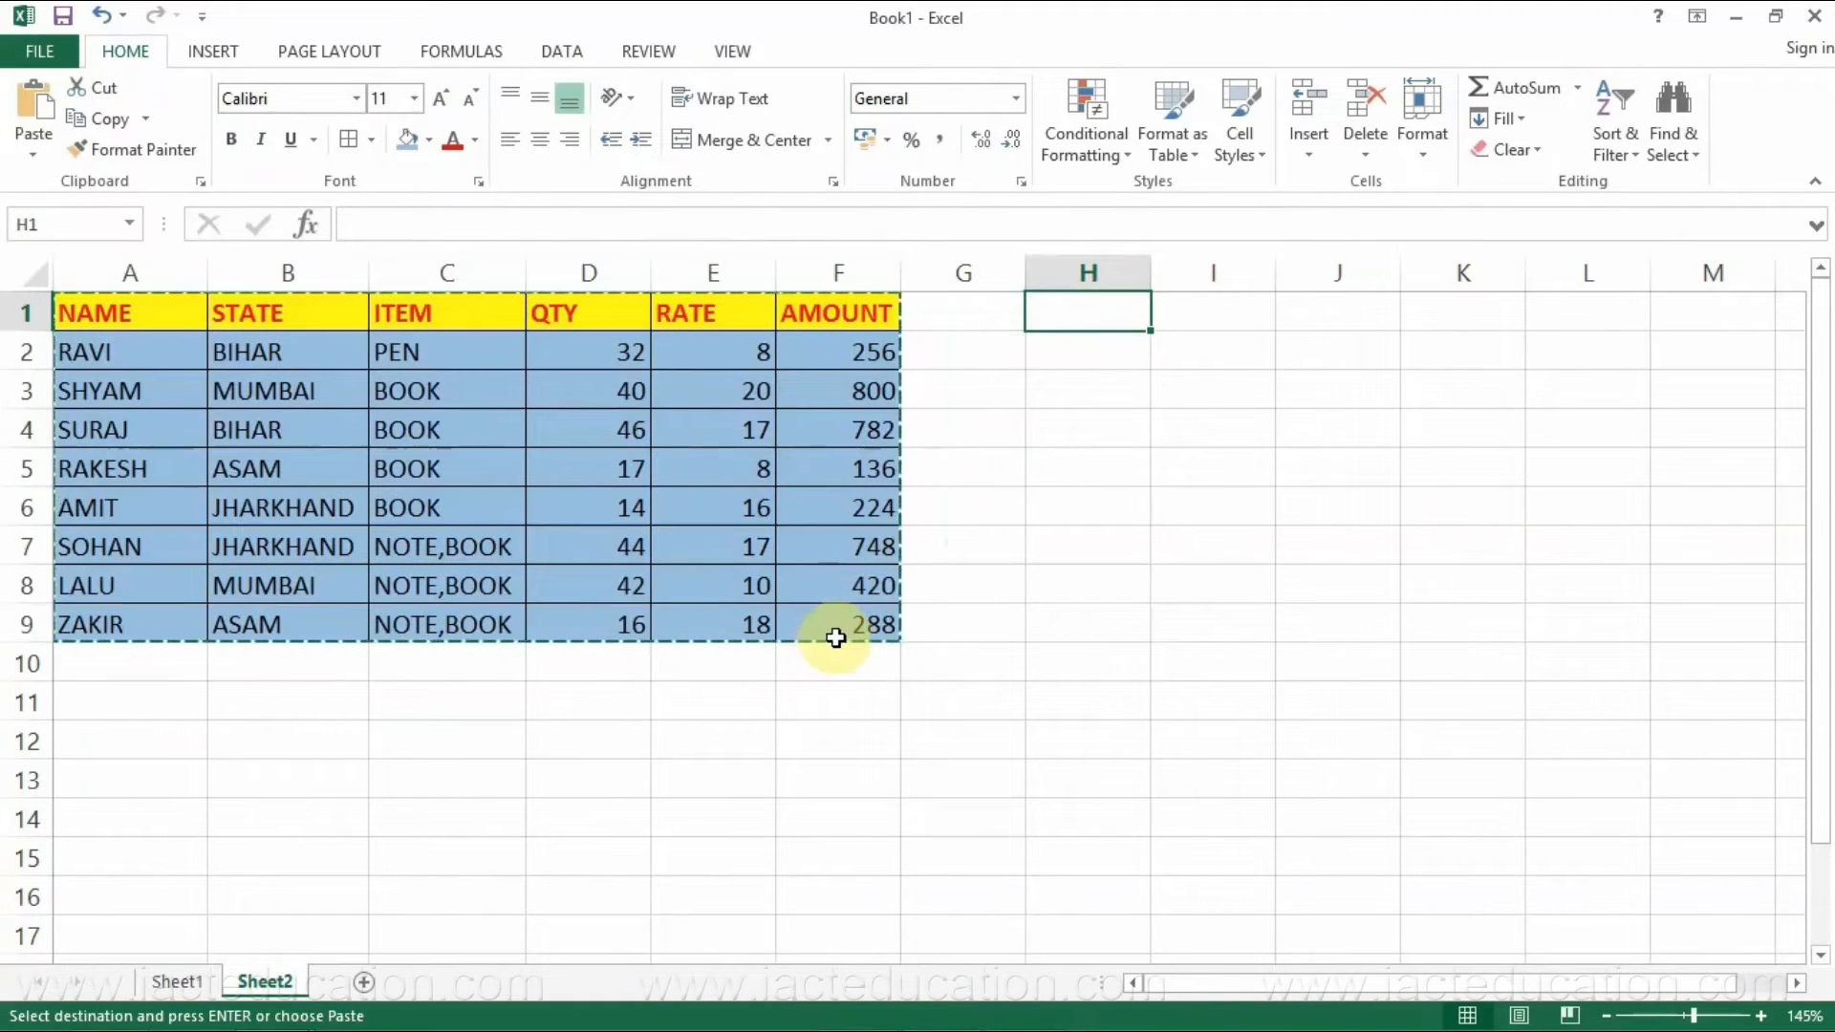
{"action": "scroll", "coordinate": [830, 639], "scroll_direction": "down", "scroll_amount": 1}
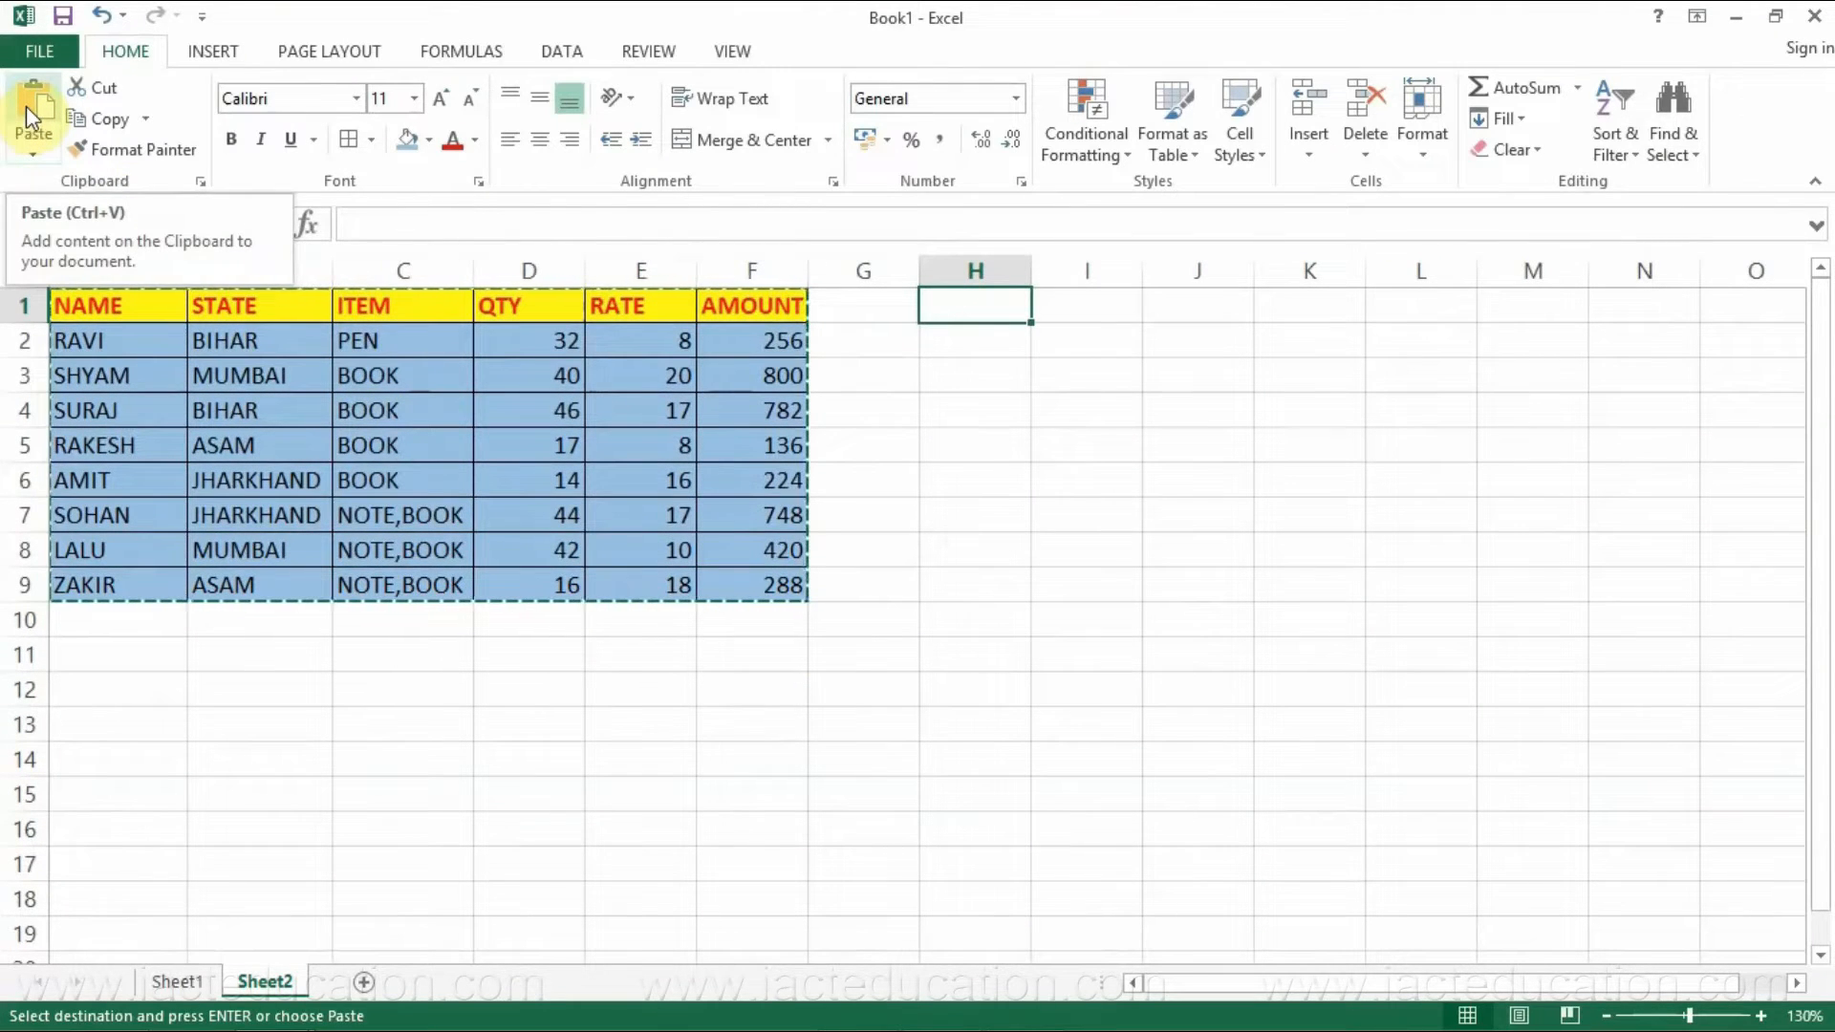
{"action": "left_click", "coordinate": [36, 141]}
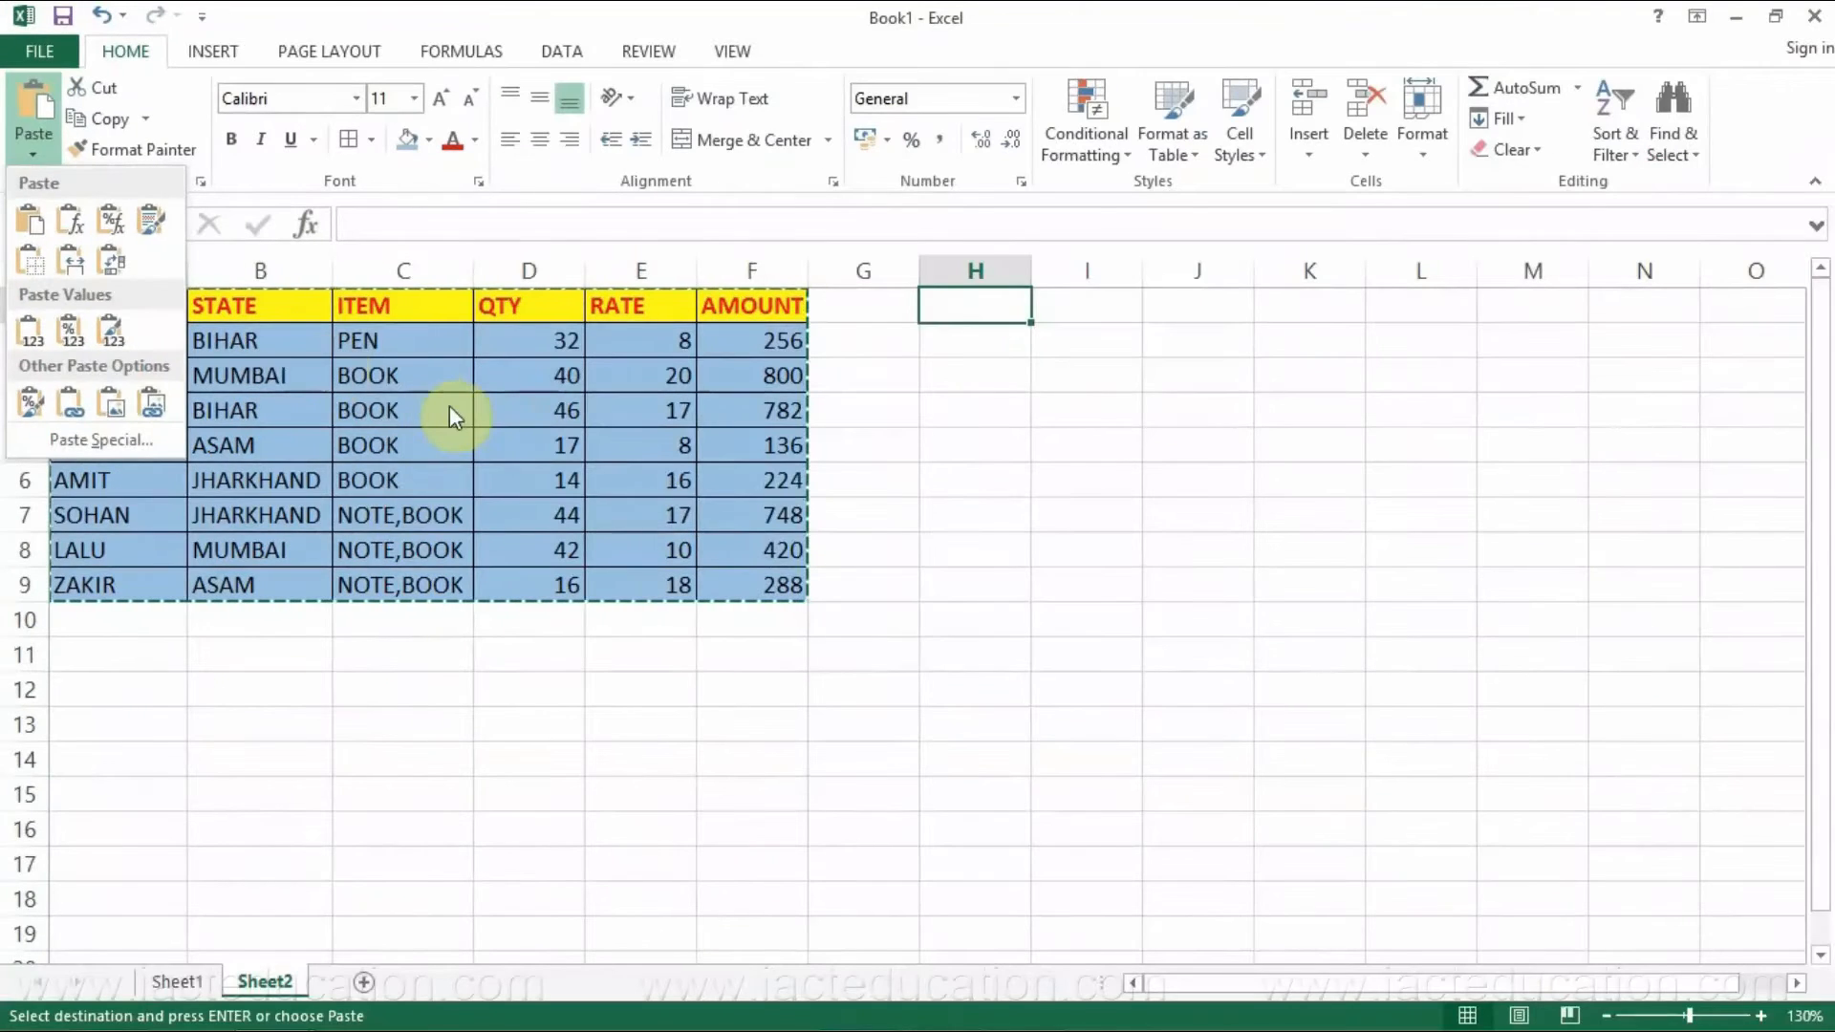
{"action": "left_click", "coordinate": [906, 610]}
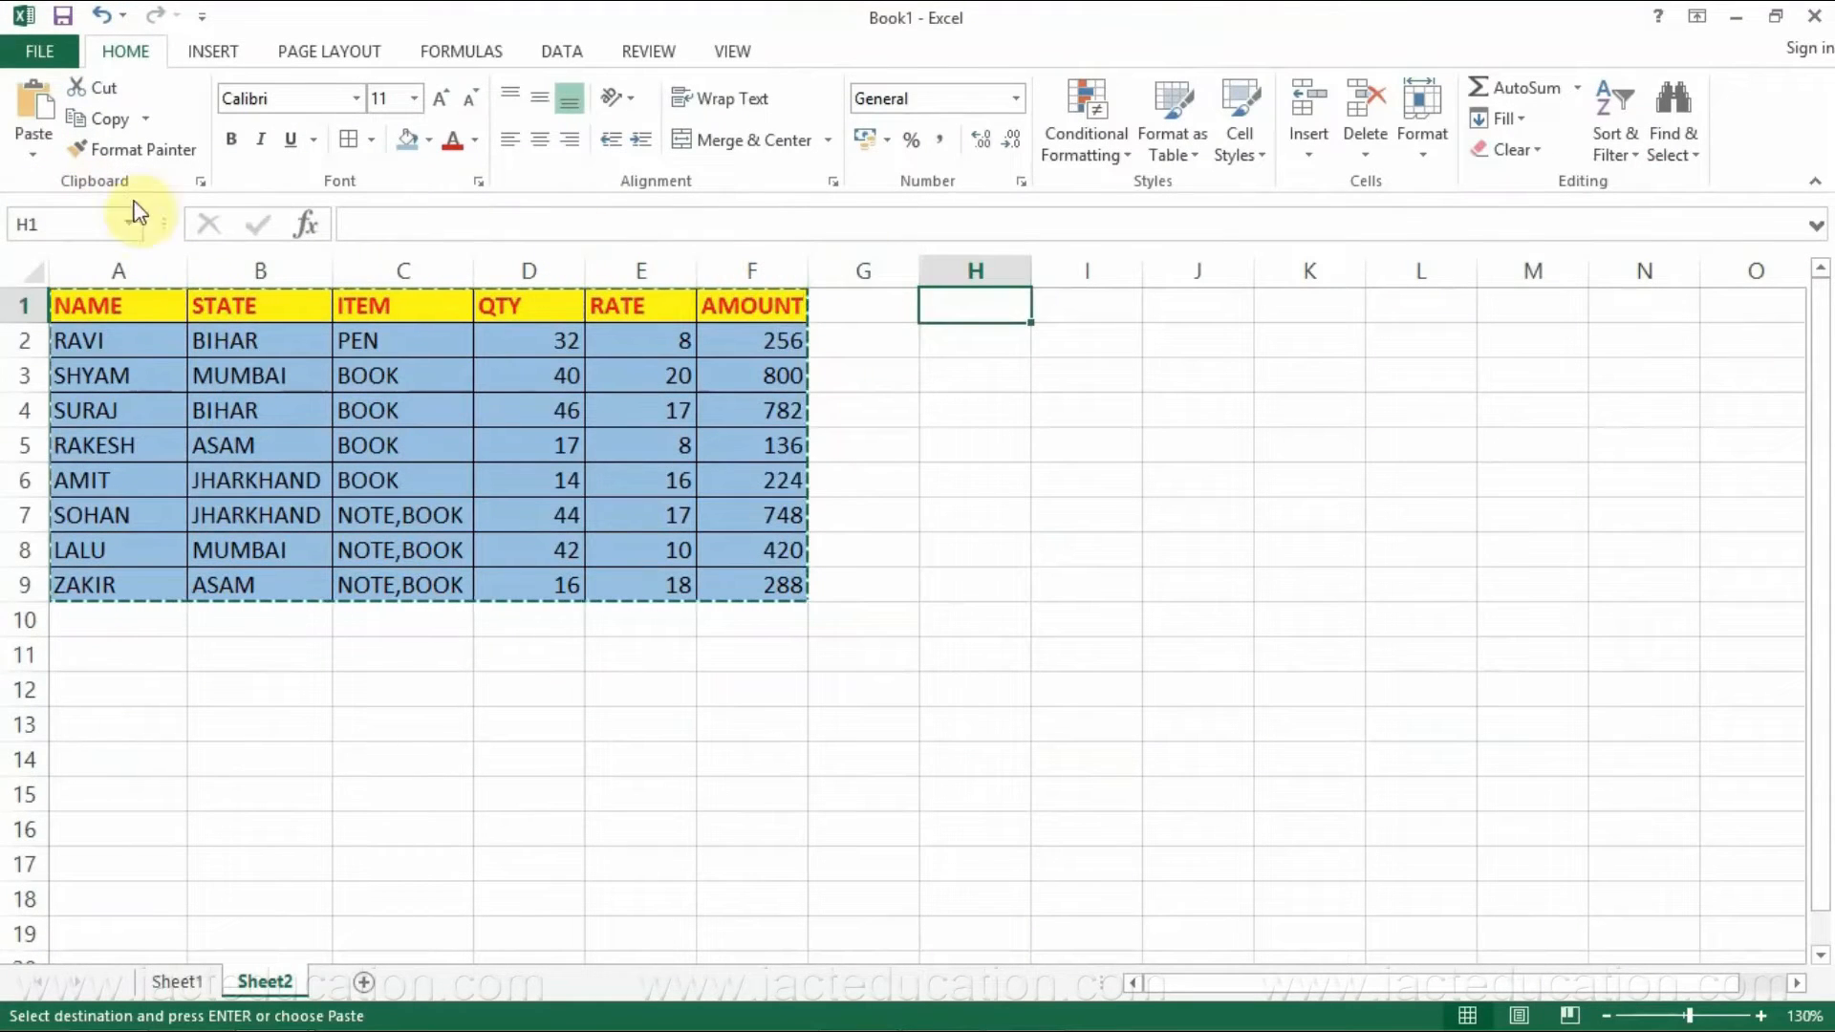
{"action": "left_click", "coordinate": [33, 143]}
{"action": "left_click", "coordinate": [25, 218]}
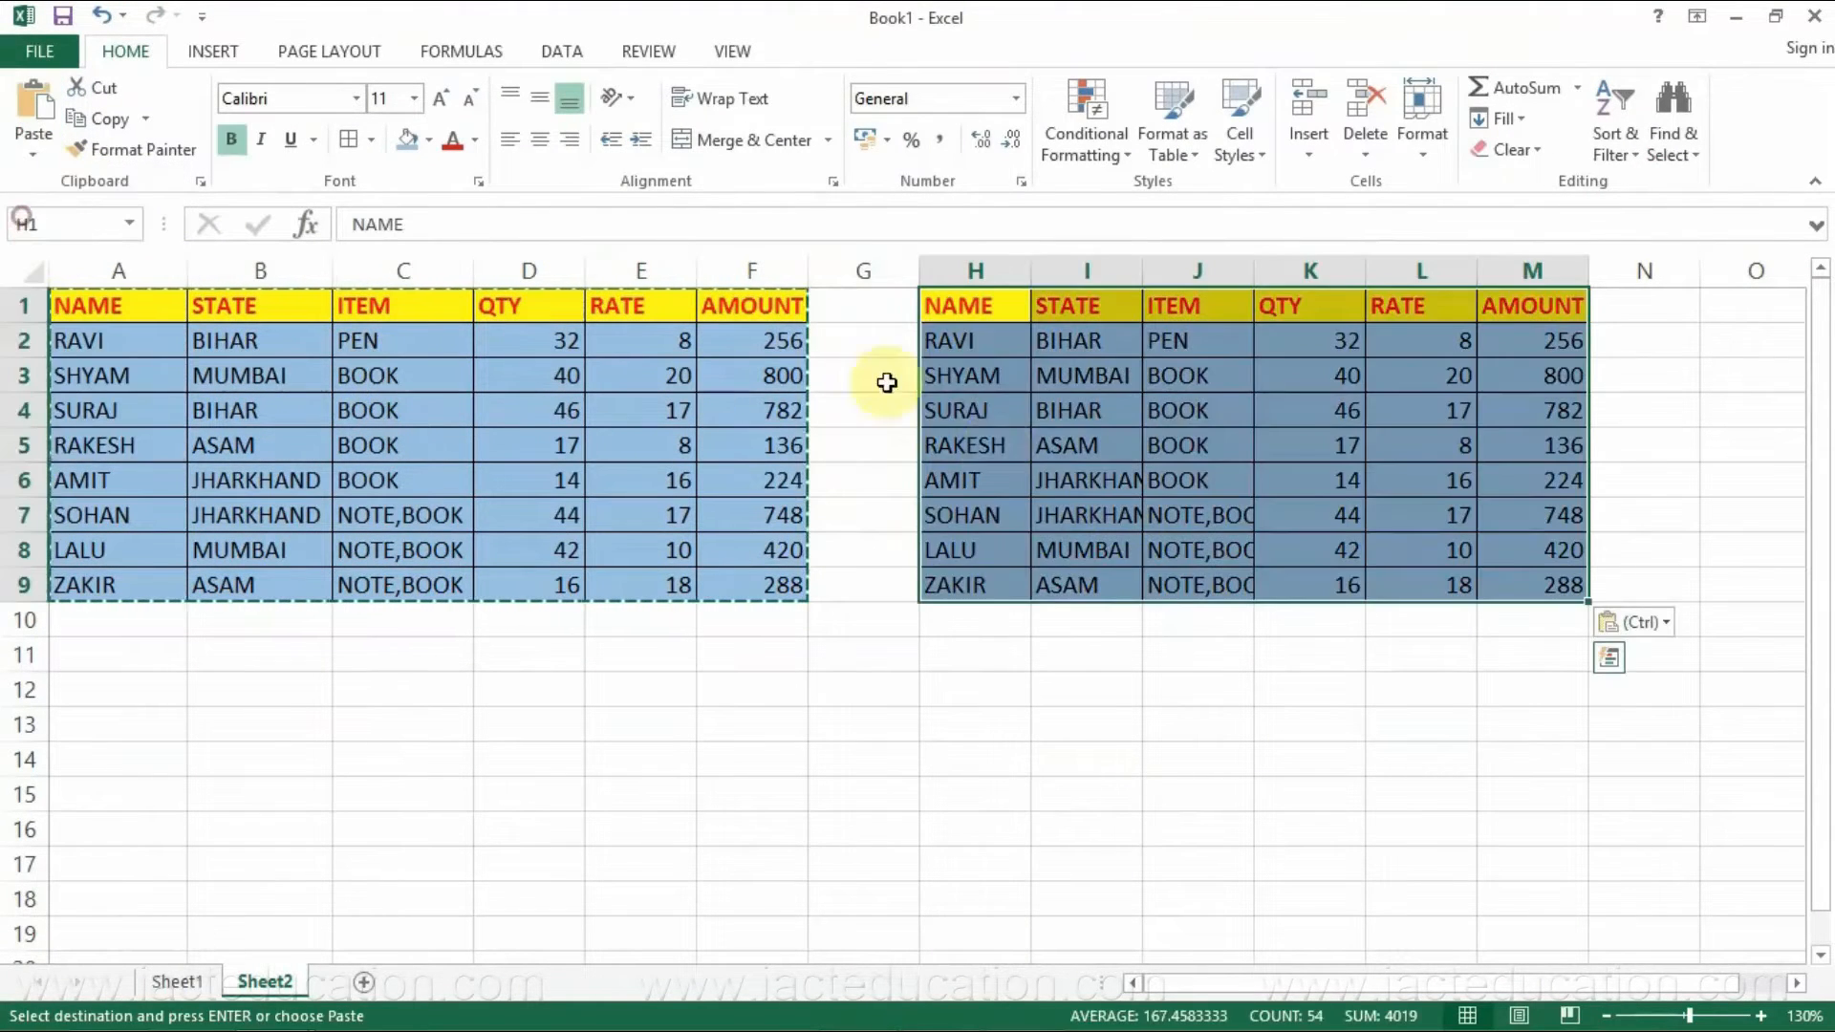
{"action": "left_click", "coordinate": [1524, 364]}
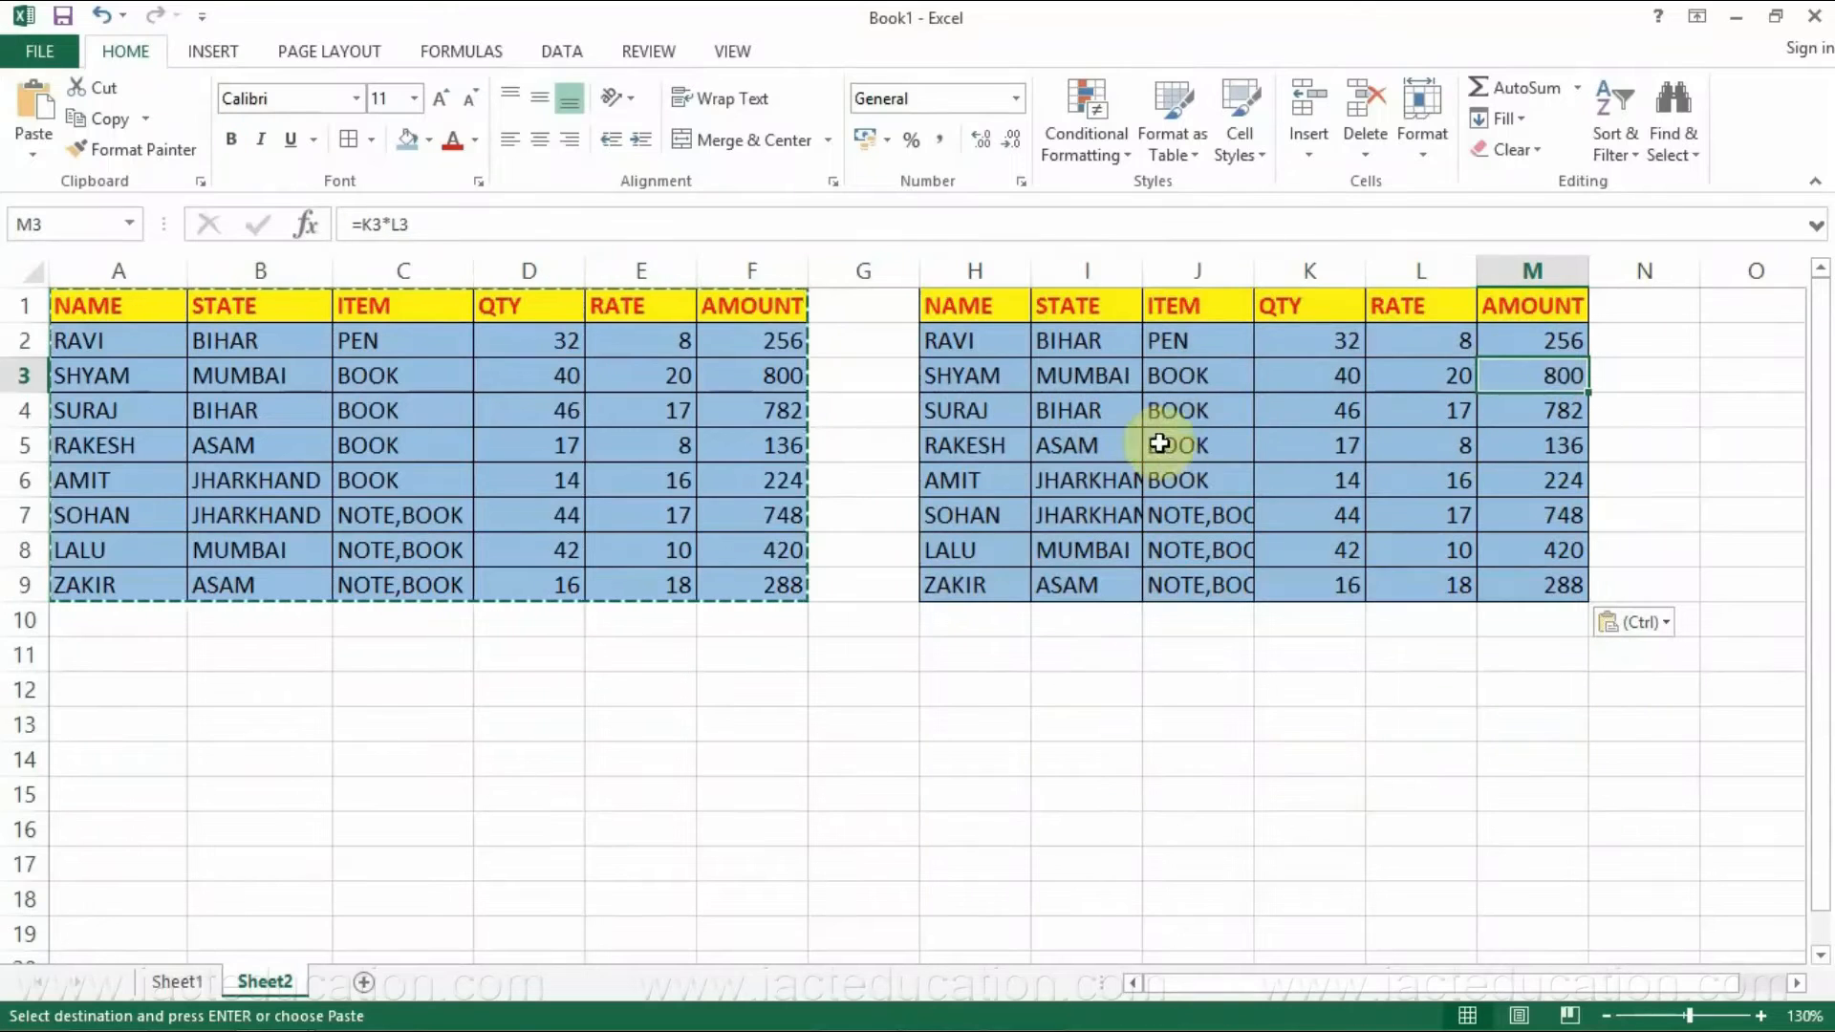
- Clear all contents and formatting from the original table range A1:F10
{"action": "left_click_drag", "start_coordinate": [755, 302], "coordinate": [12, 615]}
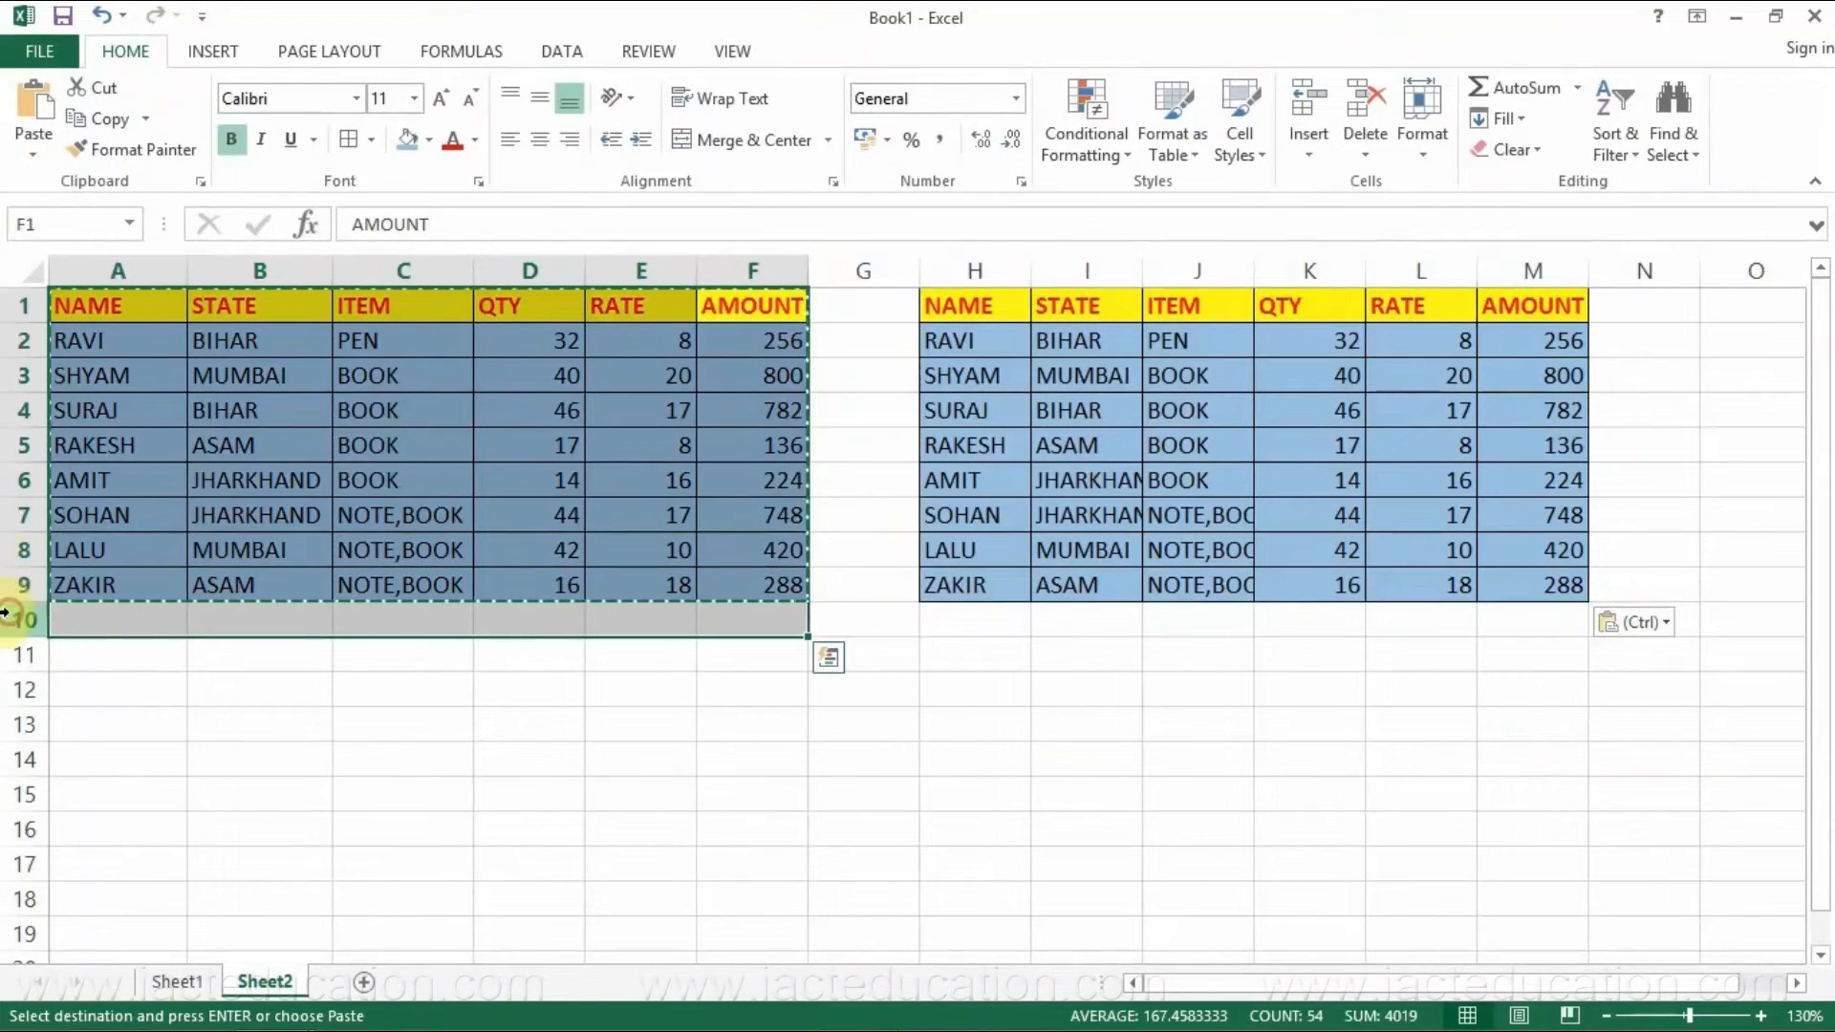
{"action": "left_click", "coordinate": [1524, 151]}
{"action": "left_click", "coordinate": [1543, 186]}
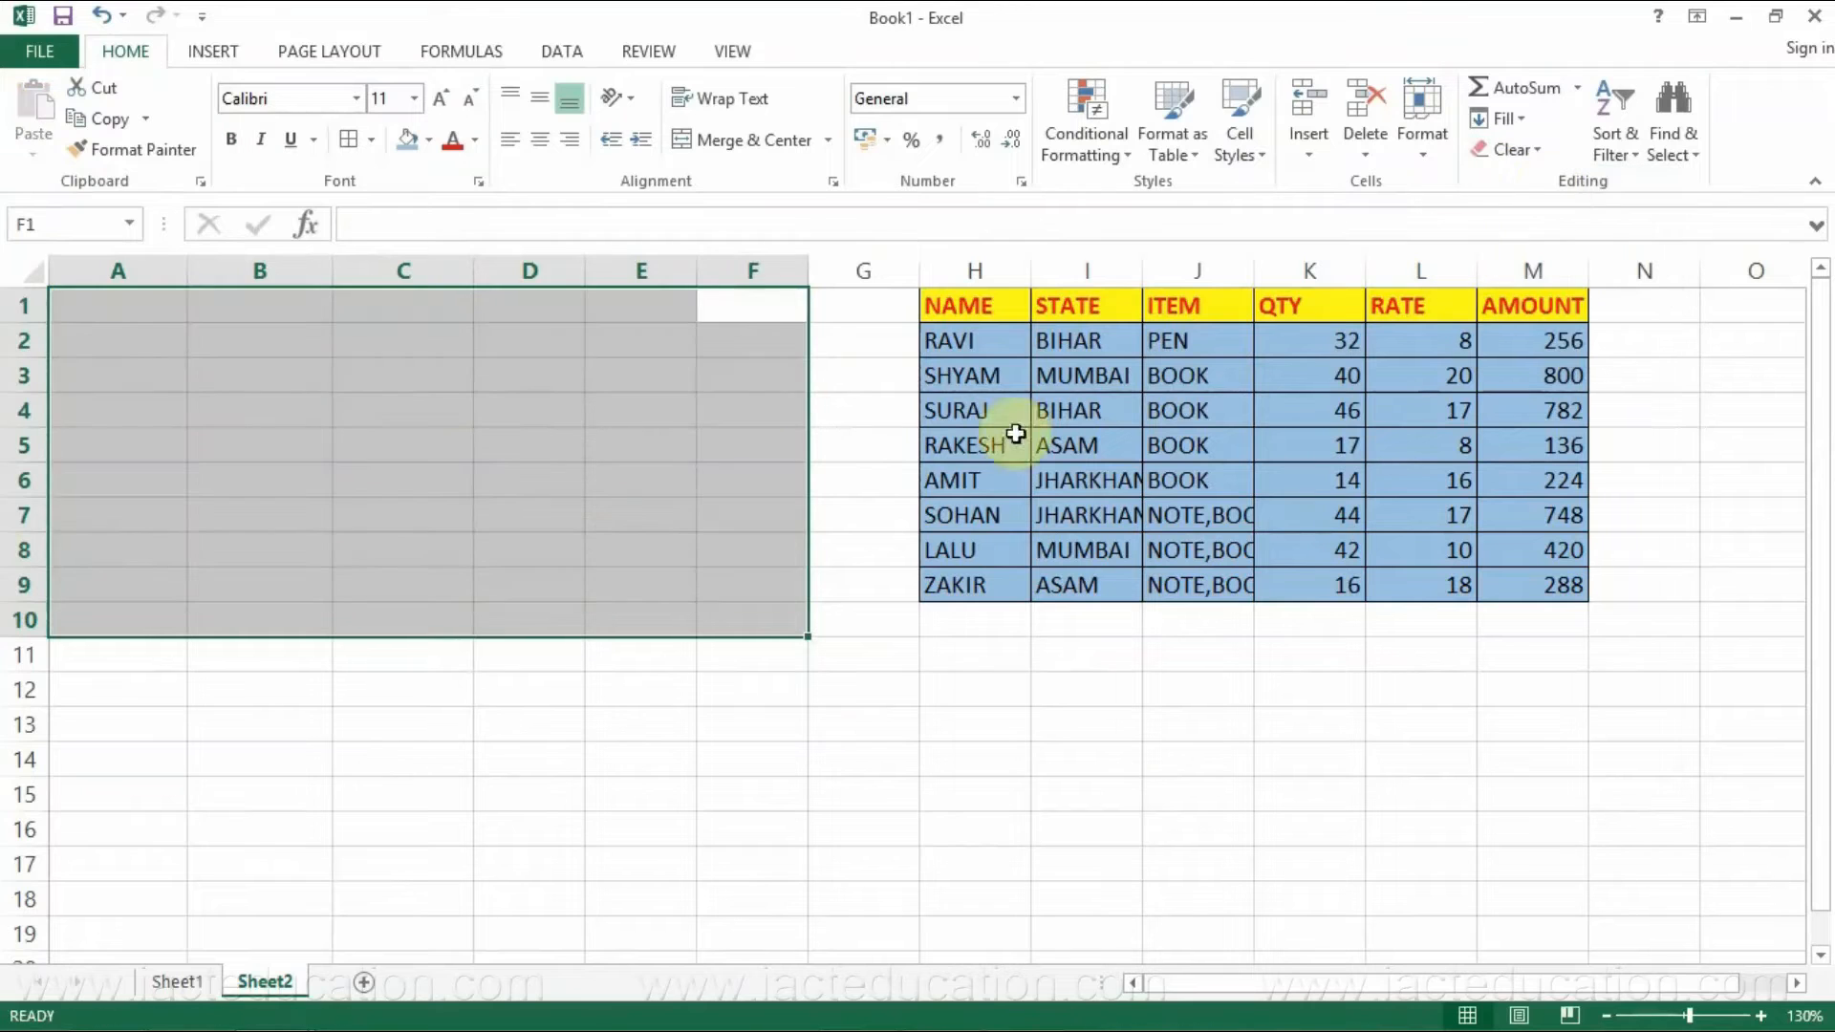
{"action": "left_click", "coordinate": [281, 346]}
- Copy the table H1:M9, preview the paste options at A1 and paste it there as Formulas only
{"action": "left_click_drag", "start_coordinate": [982, 304], "coordinate": [1564, 584]}
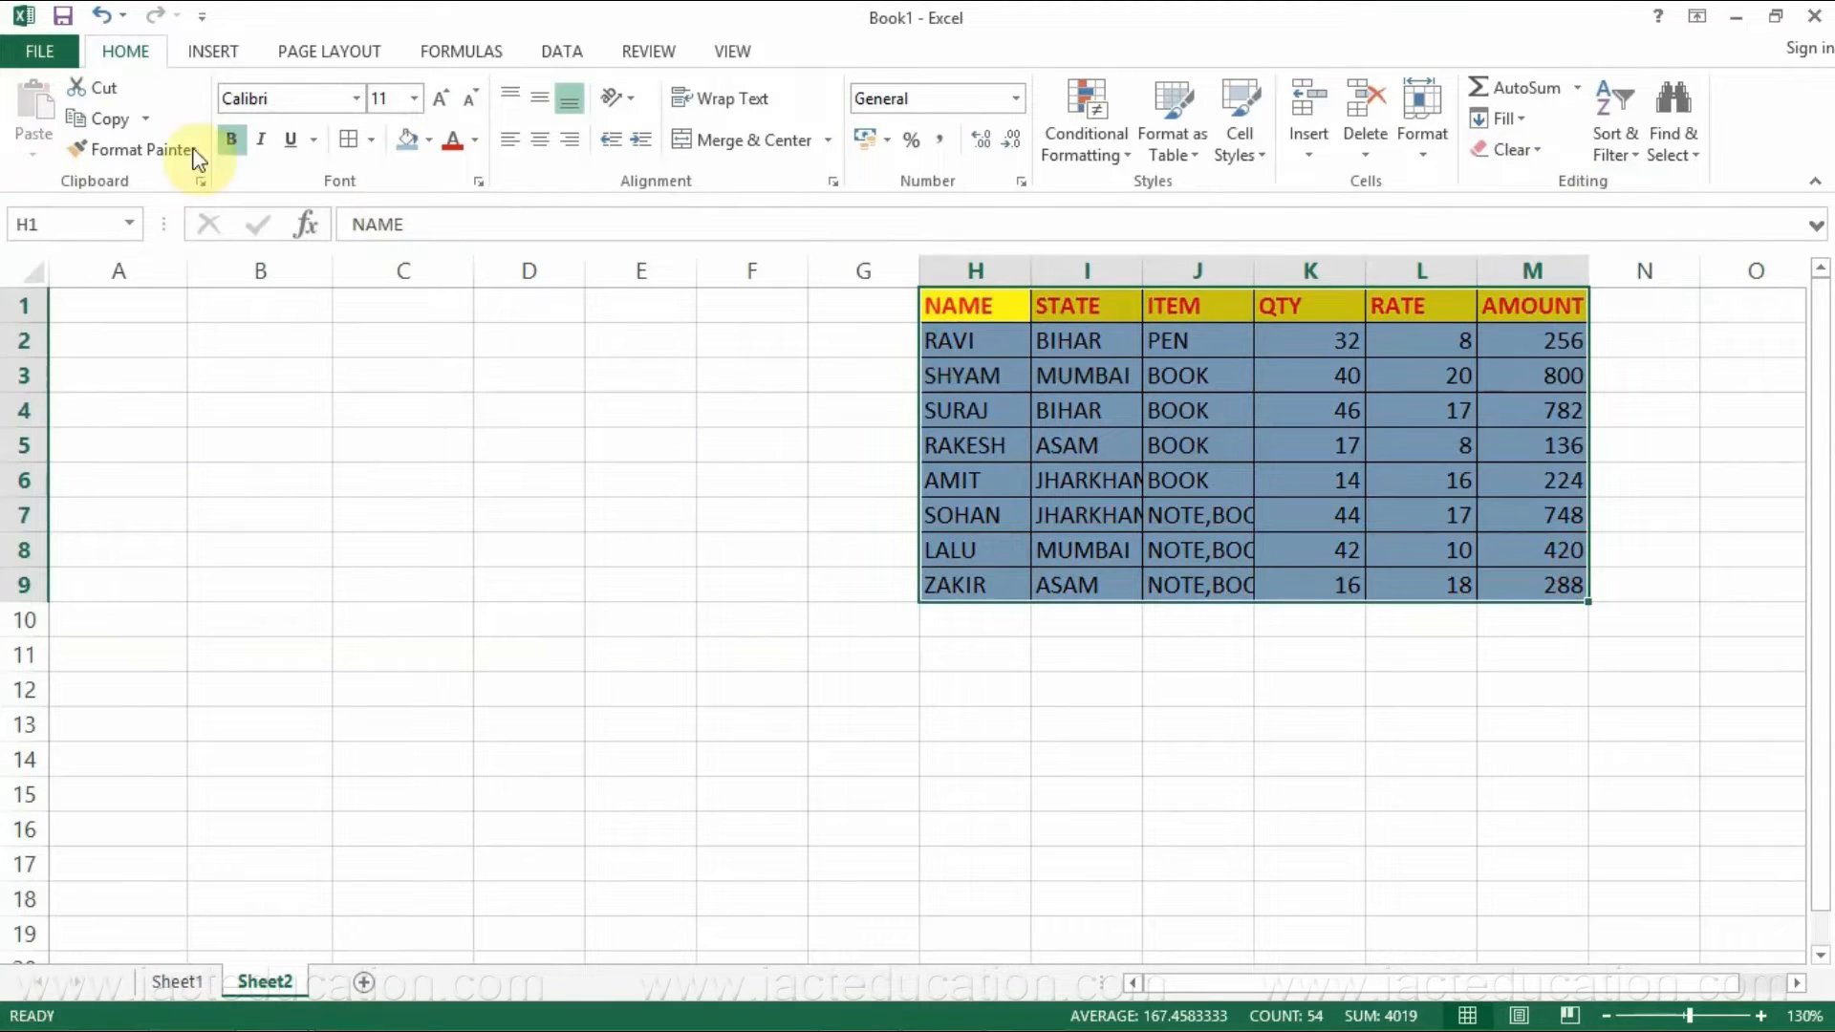
{"action": "left_click", "coordinate": [101, 119]}
{"action": "left_click", "coordinate": [72, 303]}
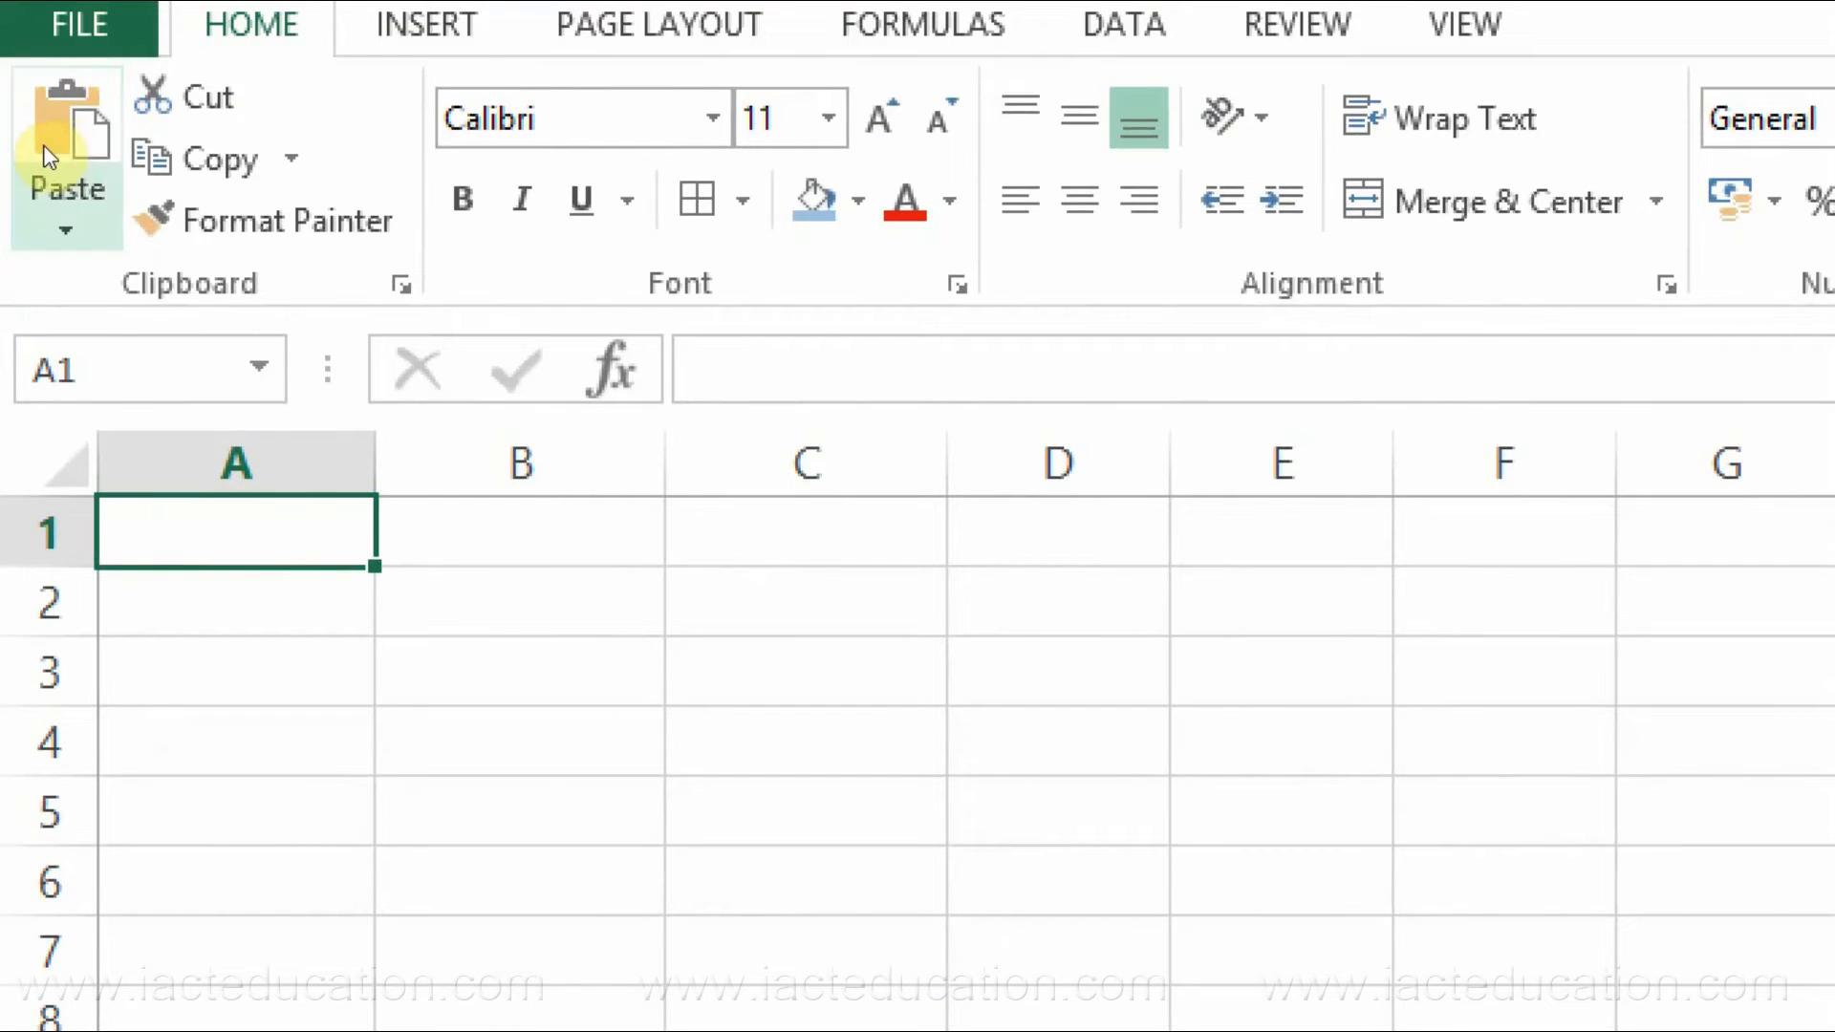
{"action": "left_click", "coordinate": [31, 221]}
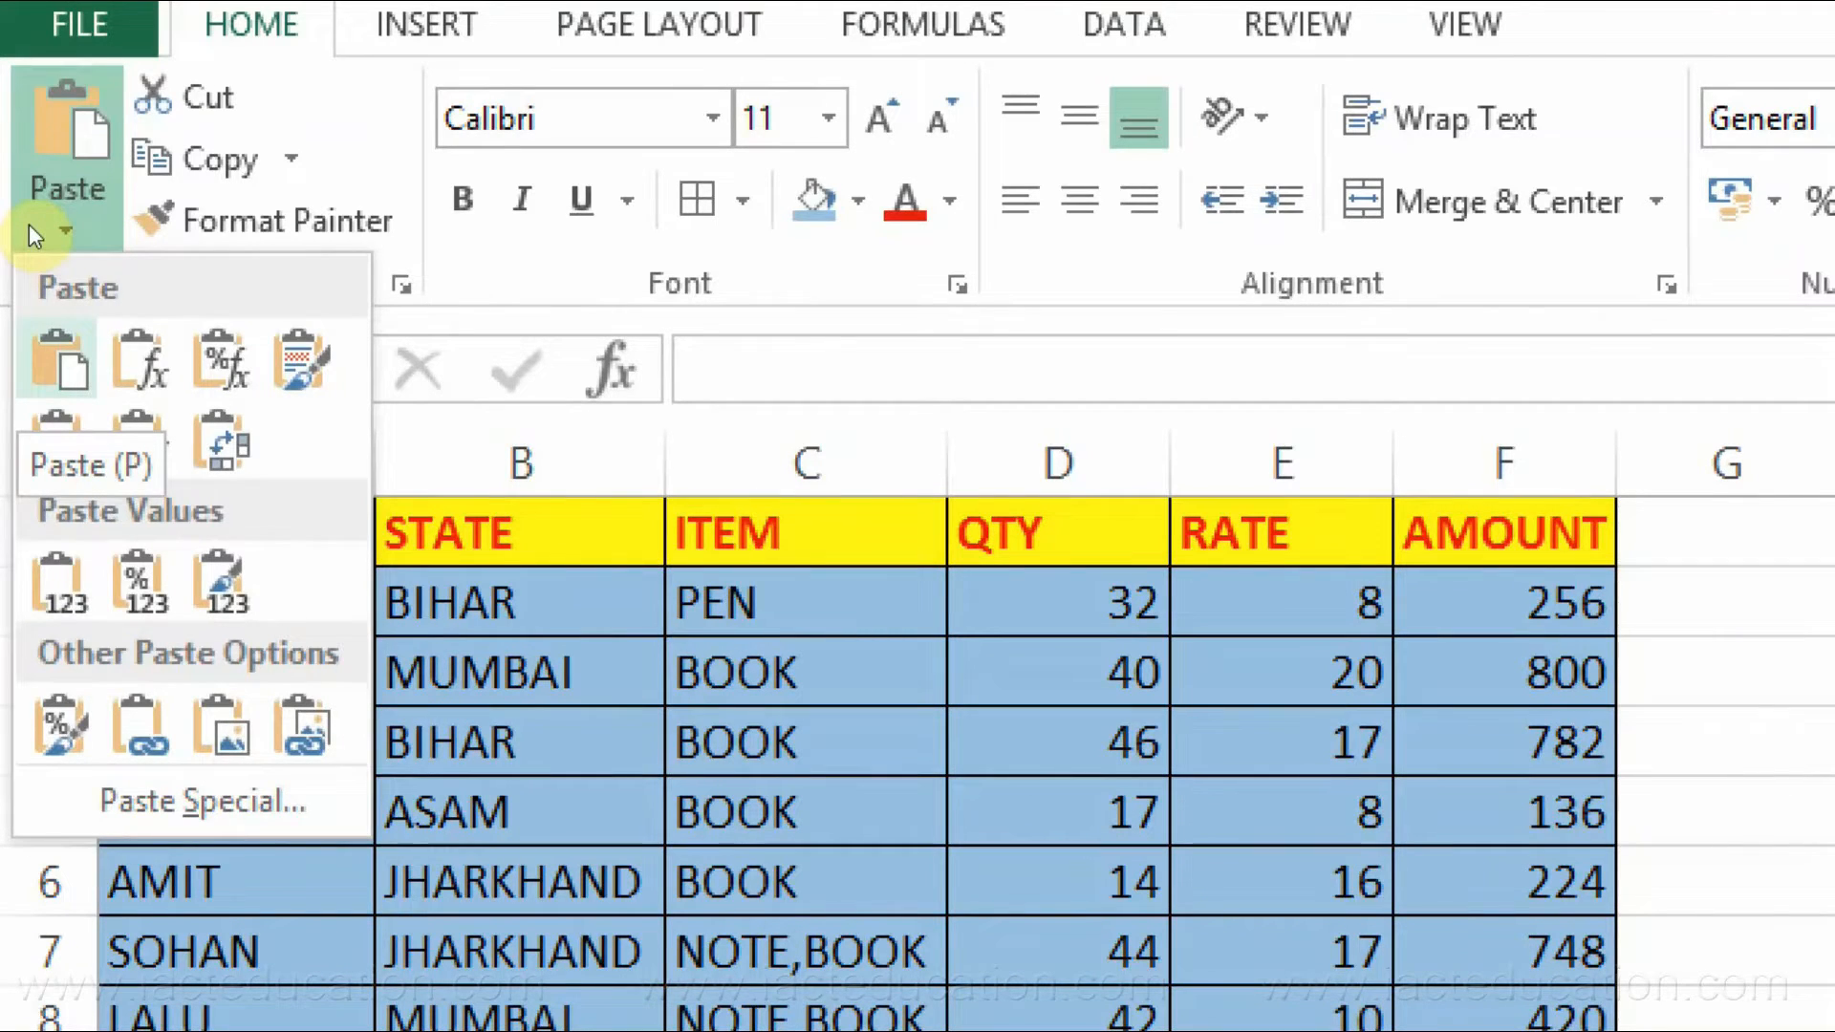
{"action": "key", "text": "Right"}
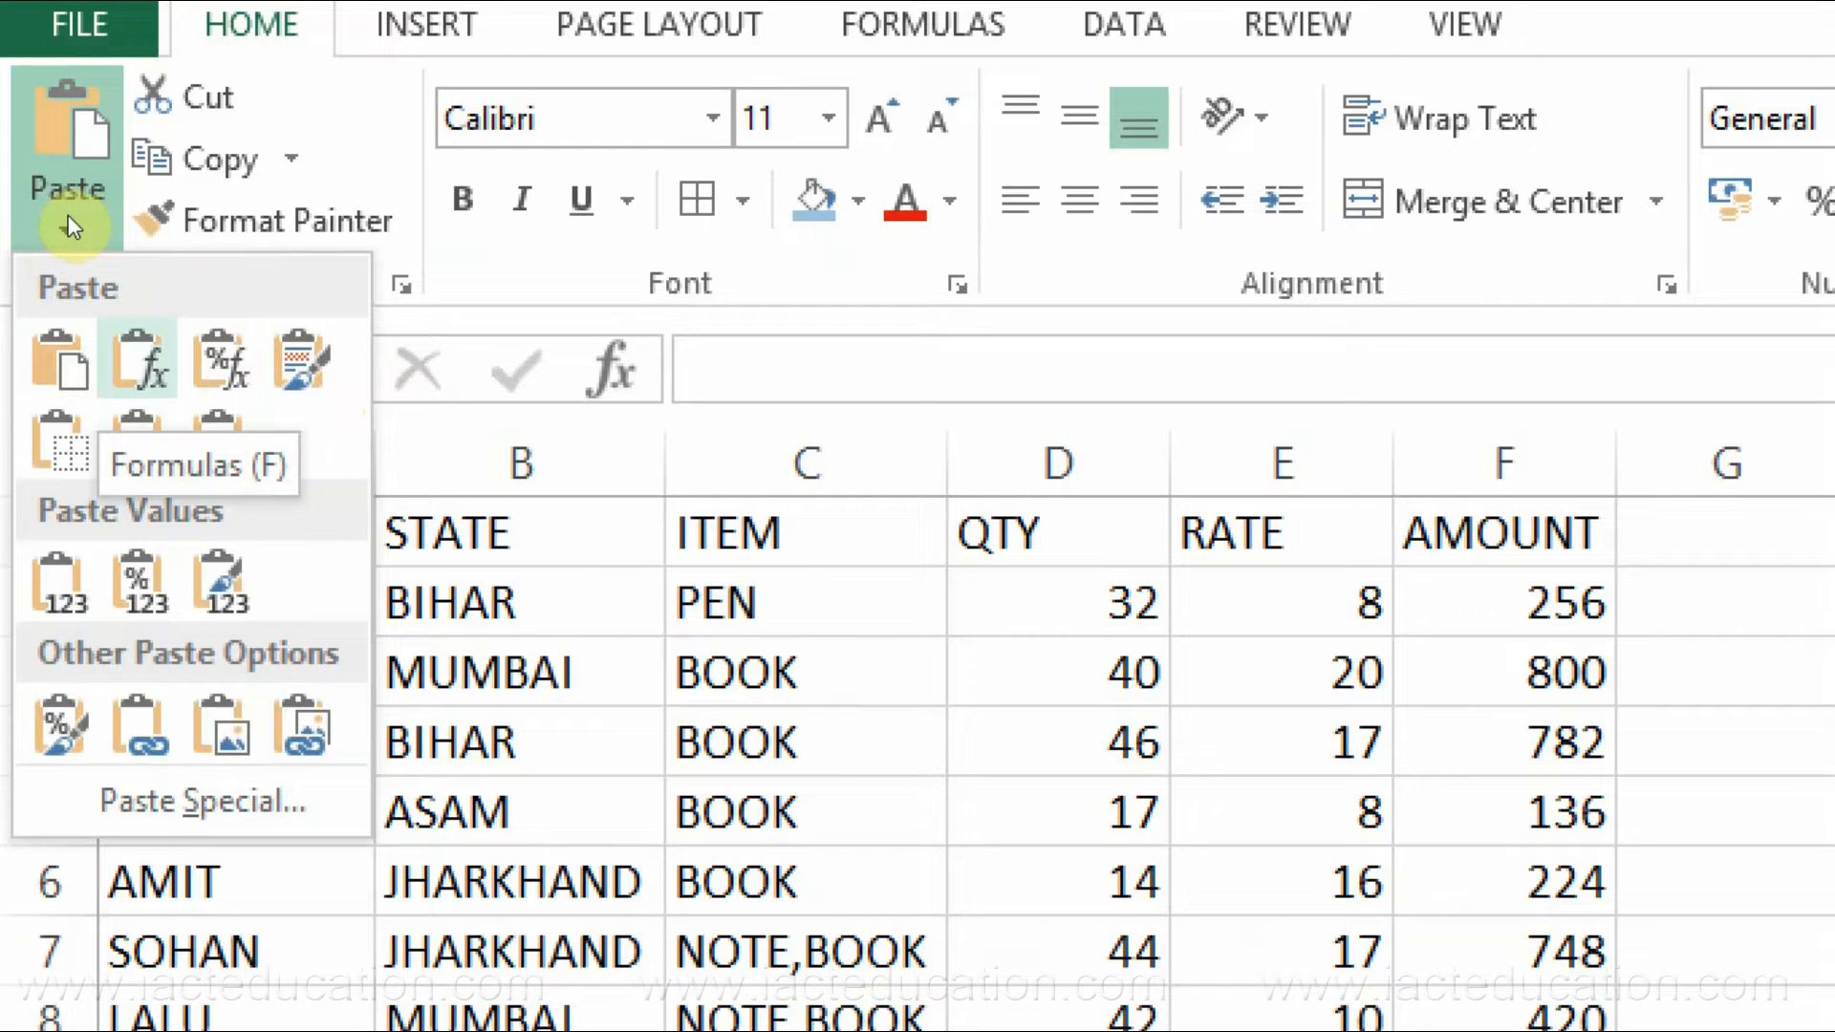
{"action": "key", "text": "Right"}
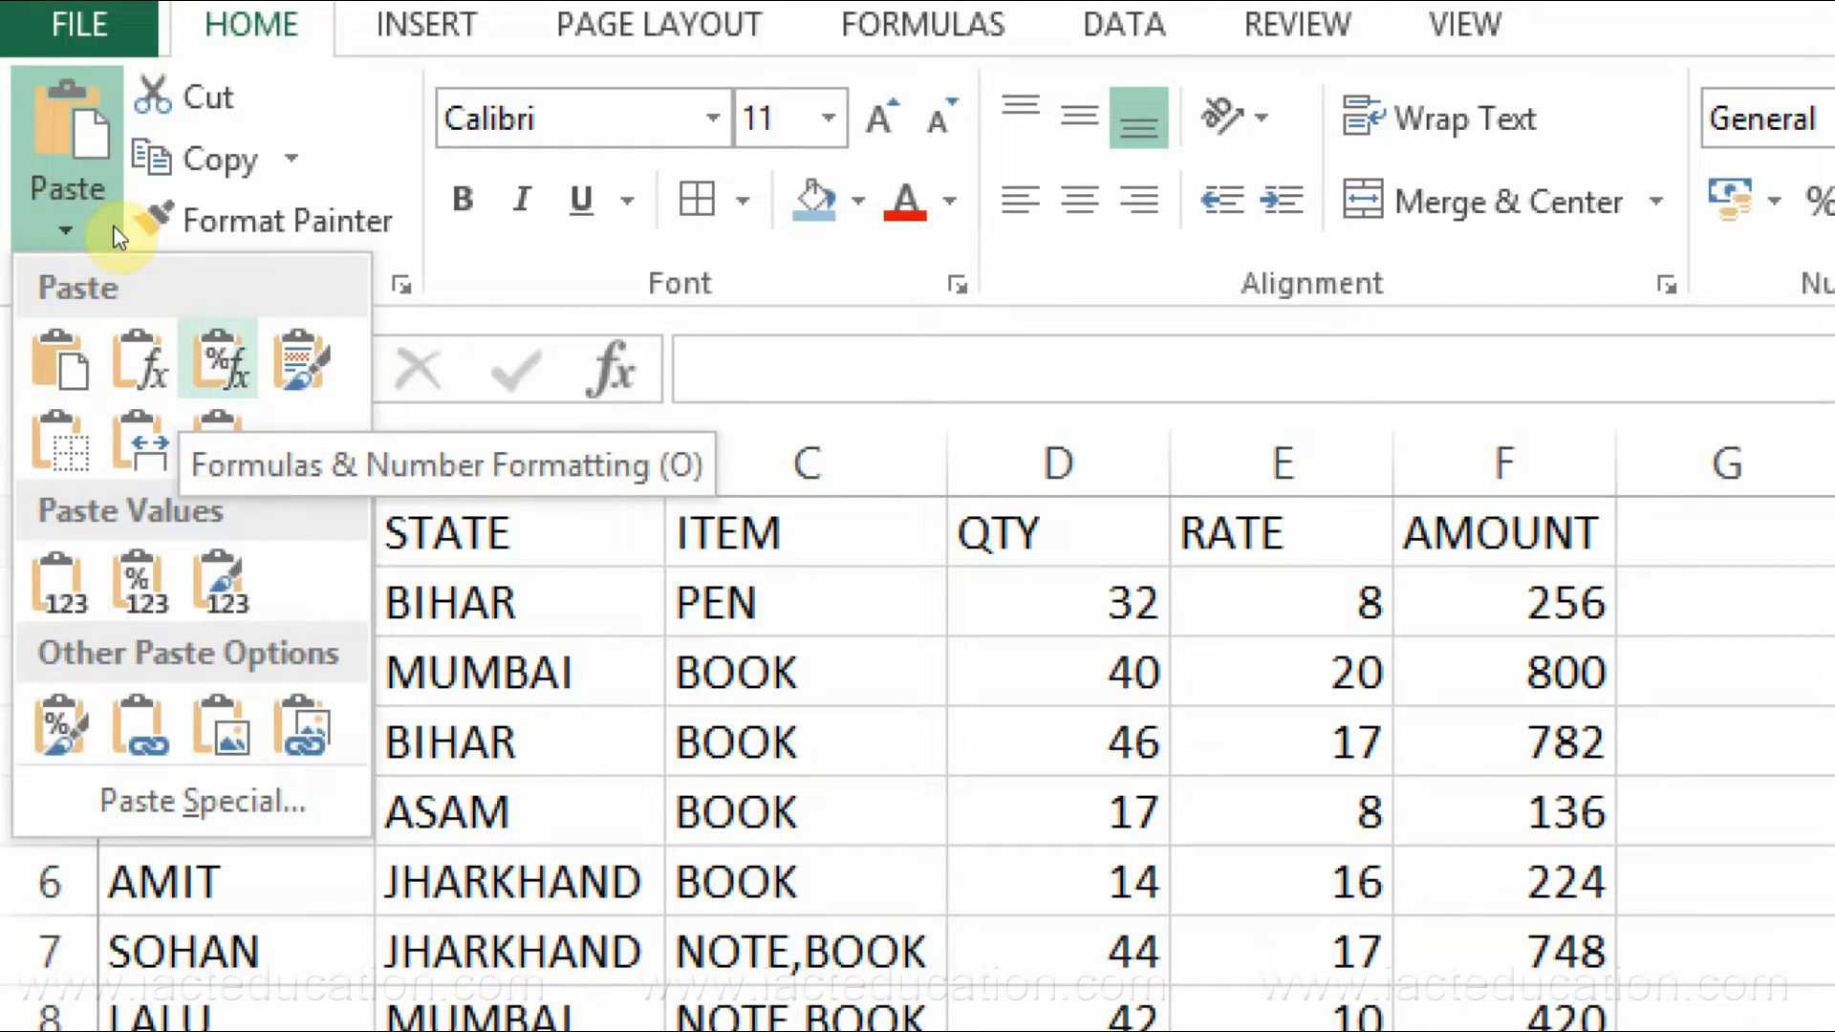
{"action": "key", "text": "Left"}
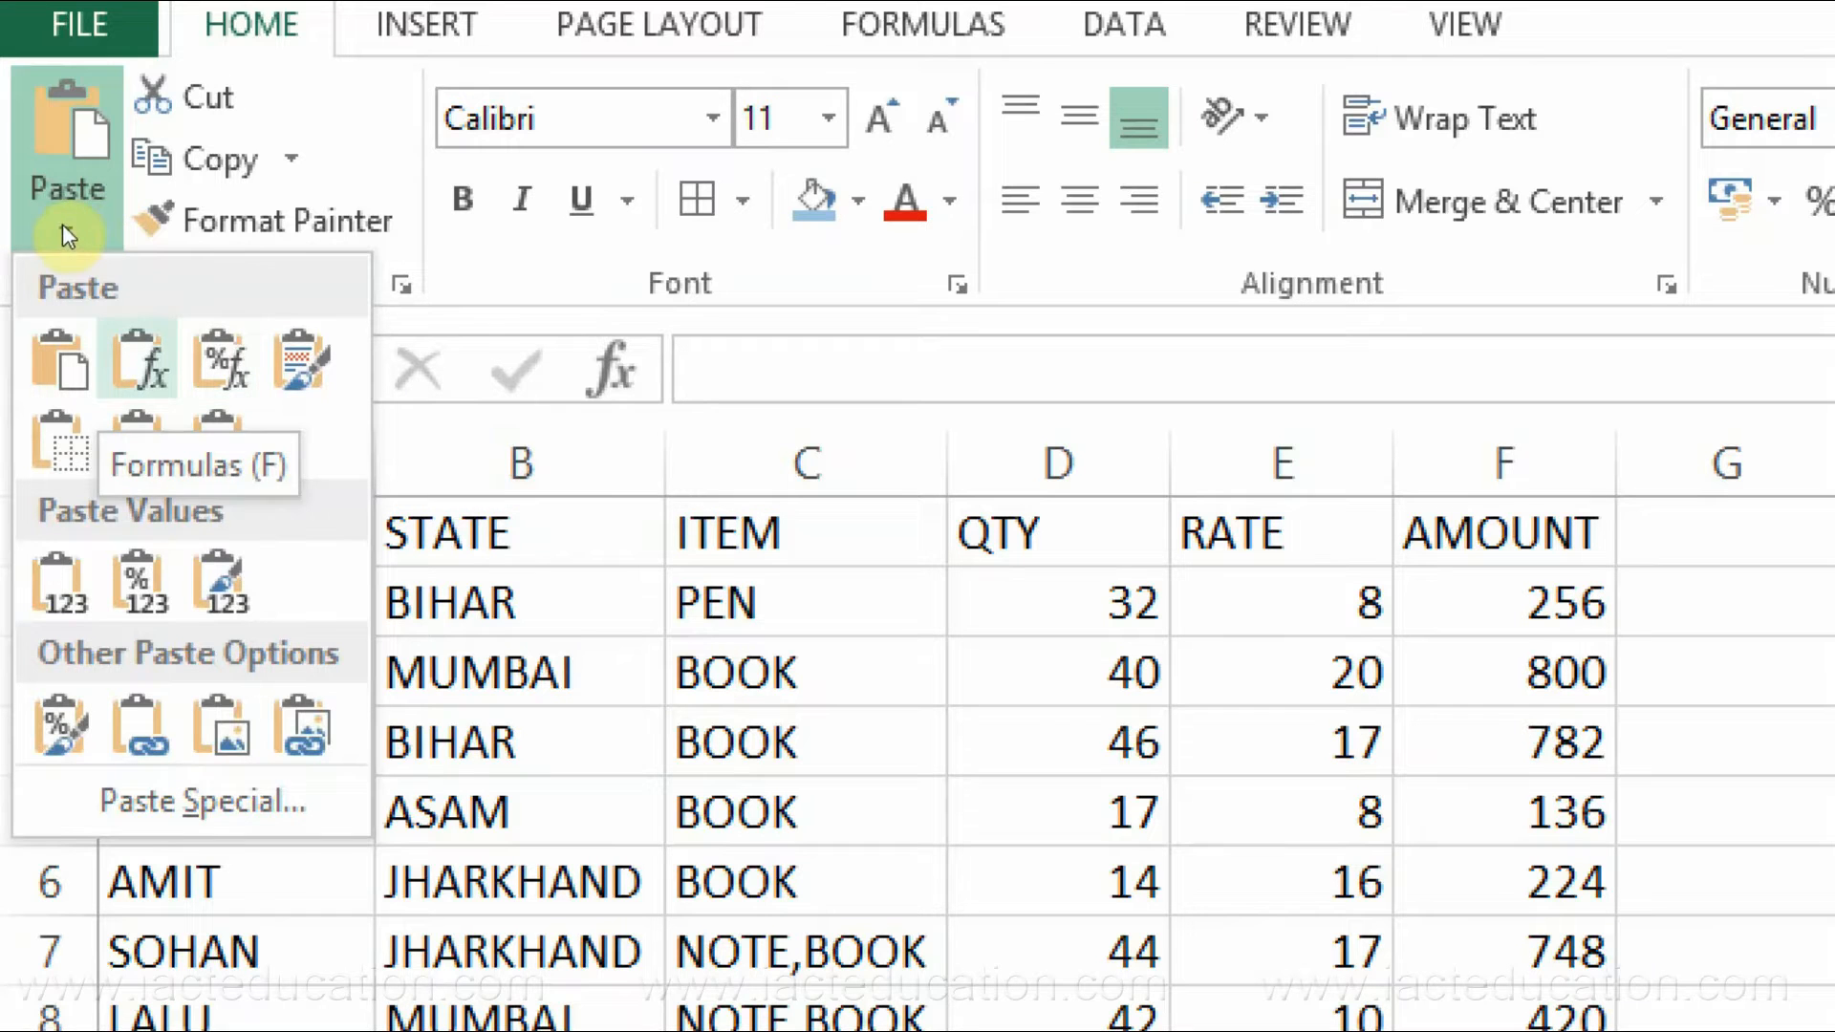
{"action": "key", "text": "Right"}
{"action": "key", "text": "Left"}
{"action": "key", "text": "Return"}
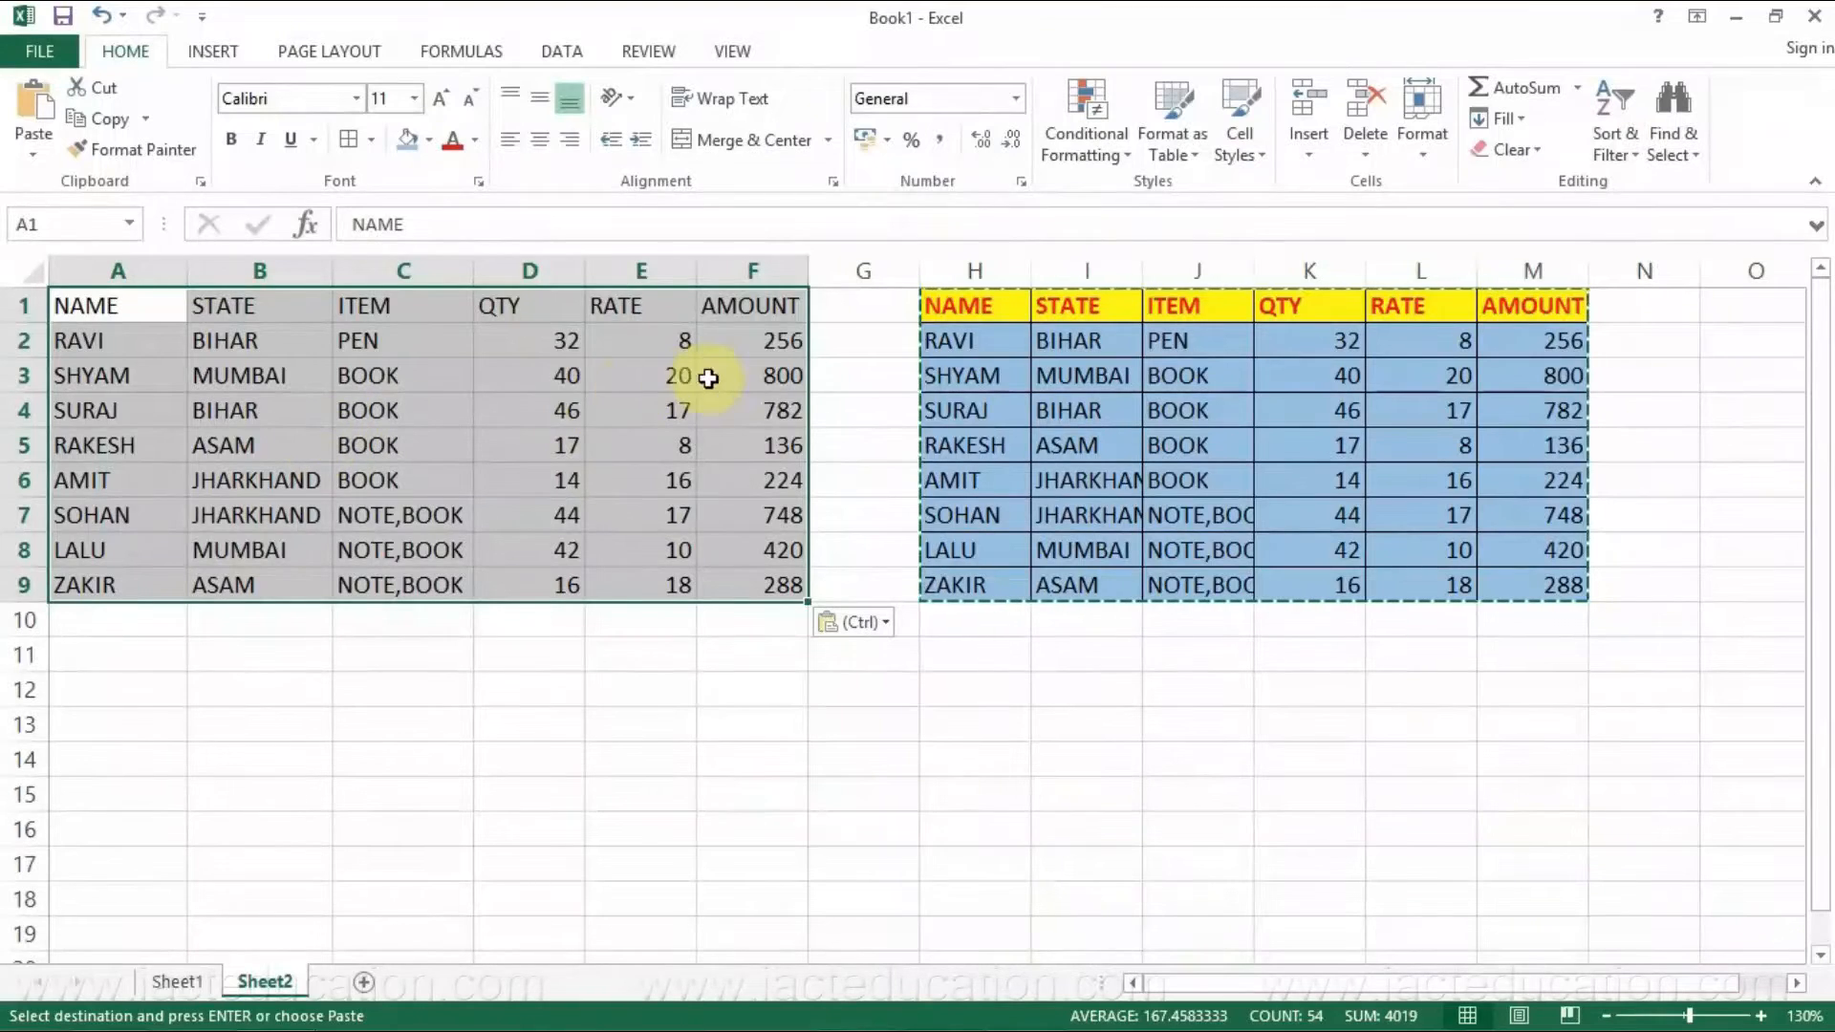
- Compare the amount formulas in cells F2 and M2 without changing them
{"action": "left_click", "coordinate": [764, 350]}
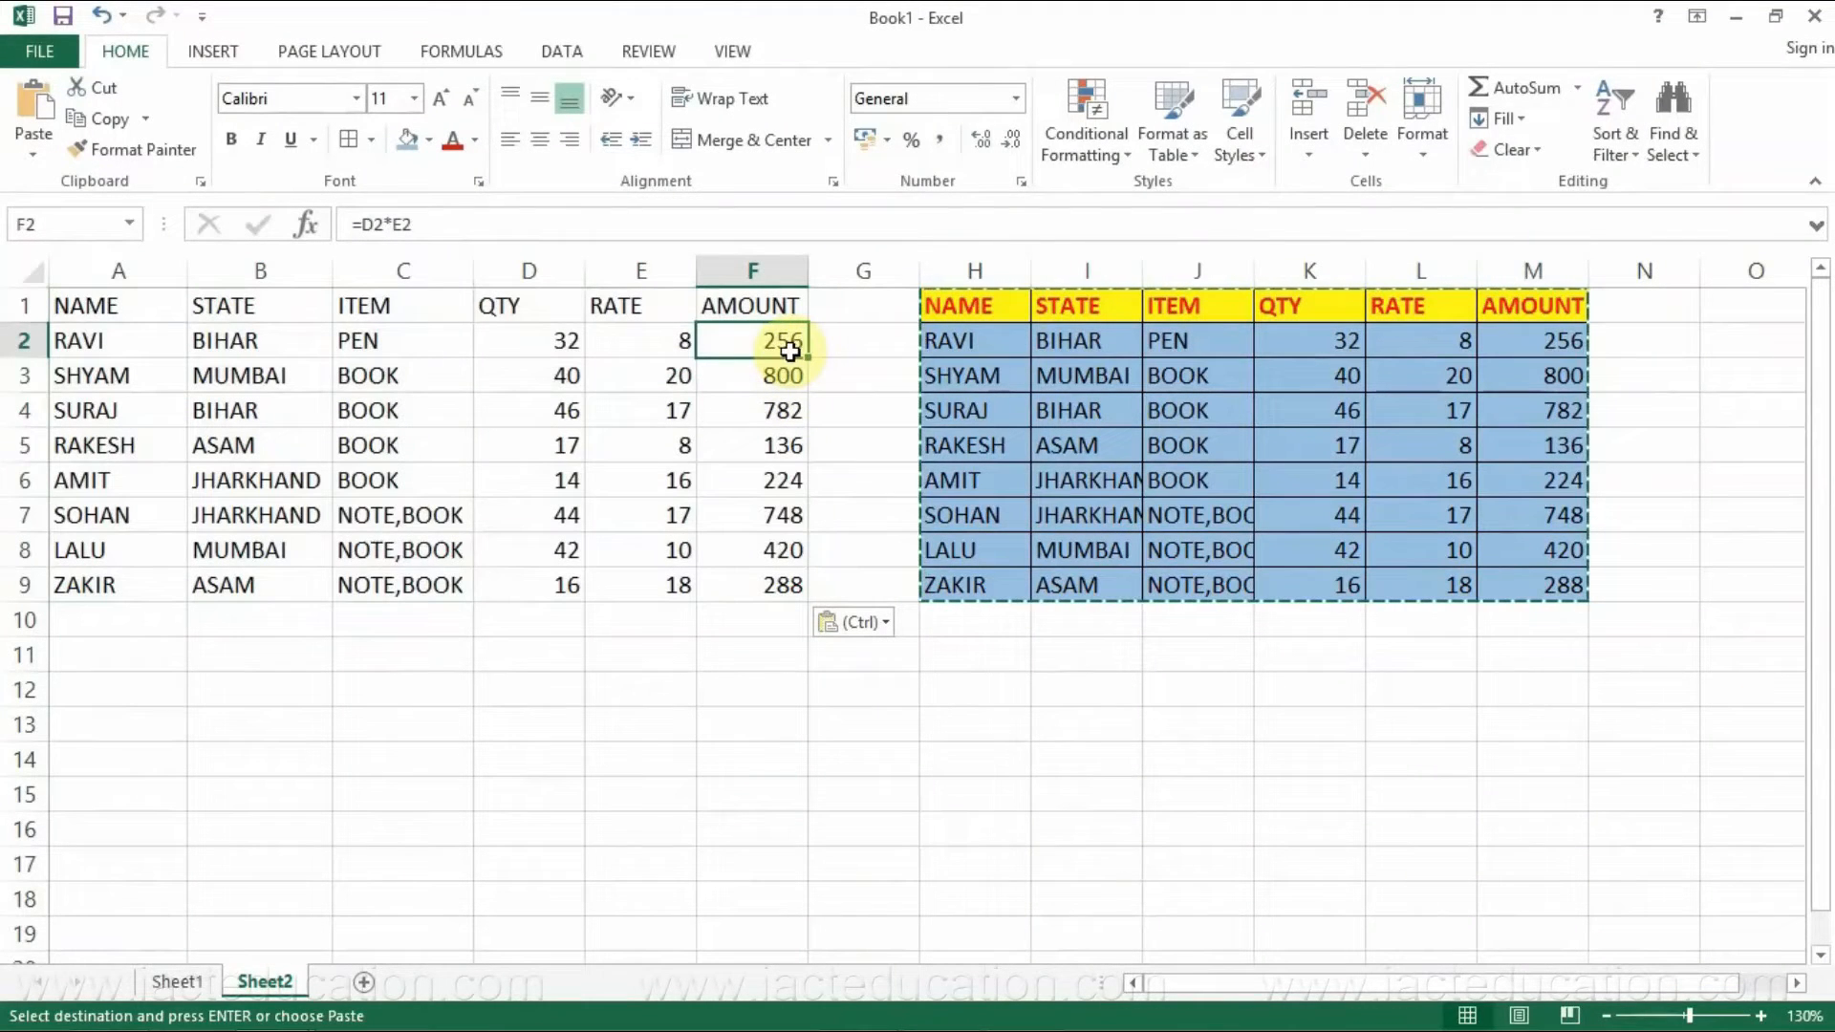
{"action": "double_click", "coordinate": [768, 341]}
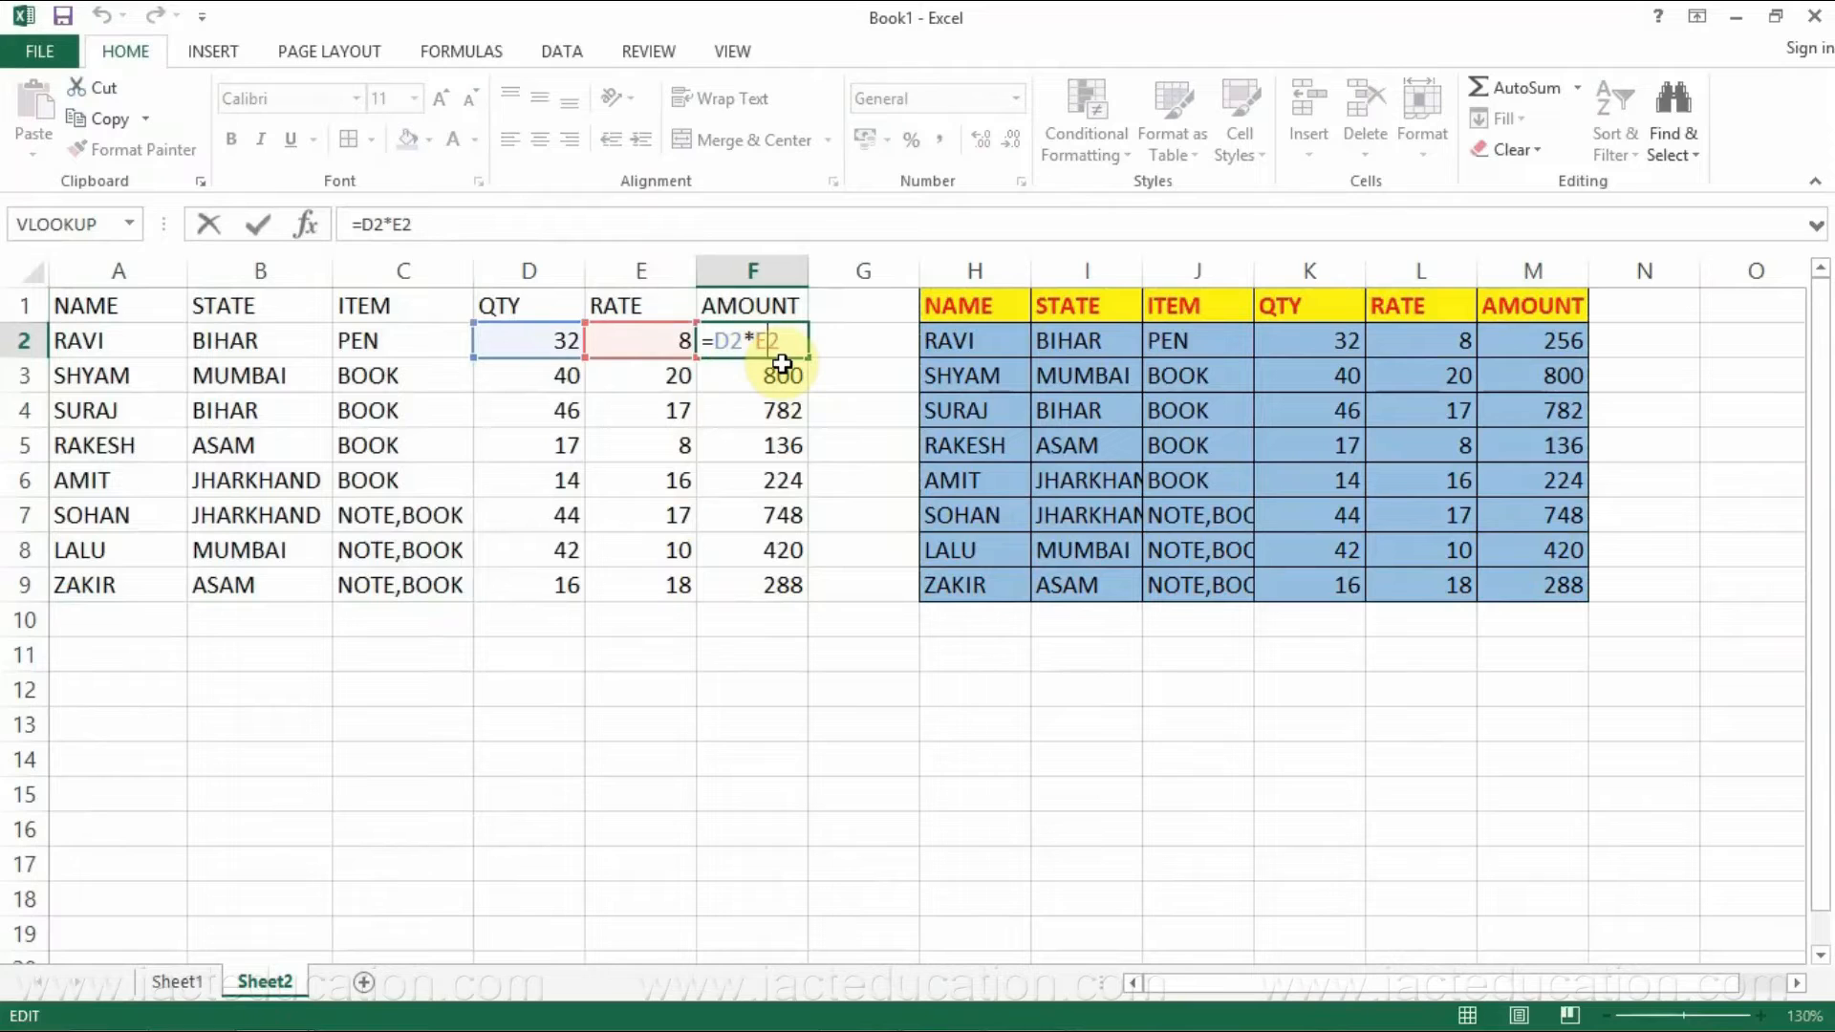
{"action": "key", "text": "Escape"}
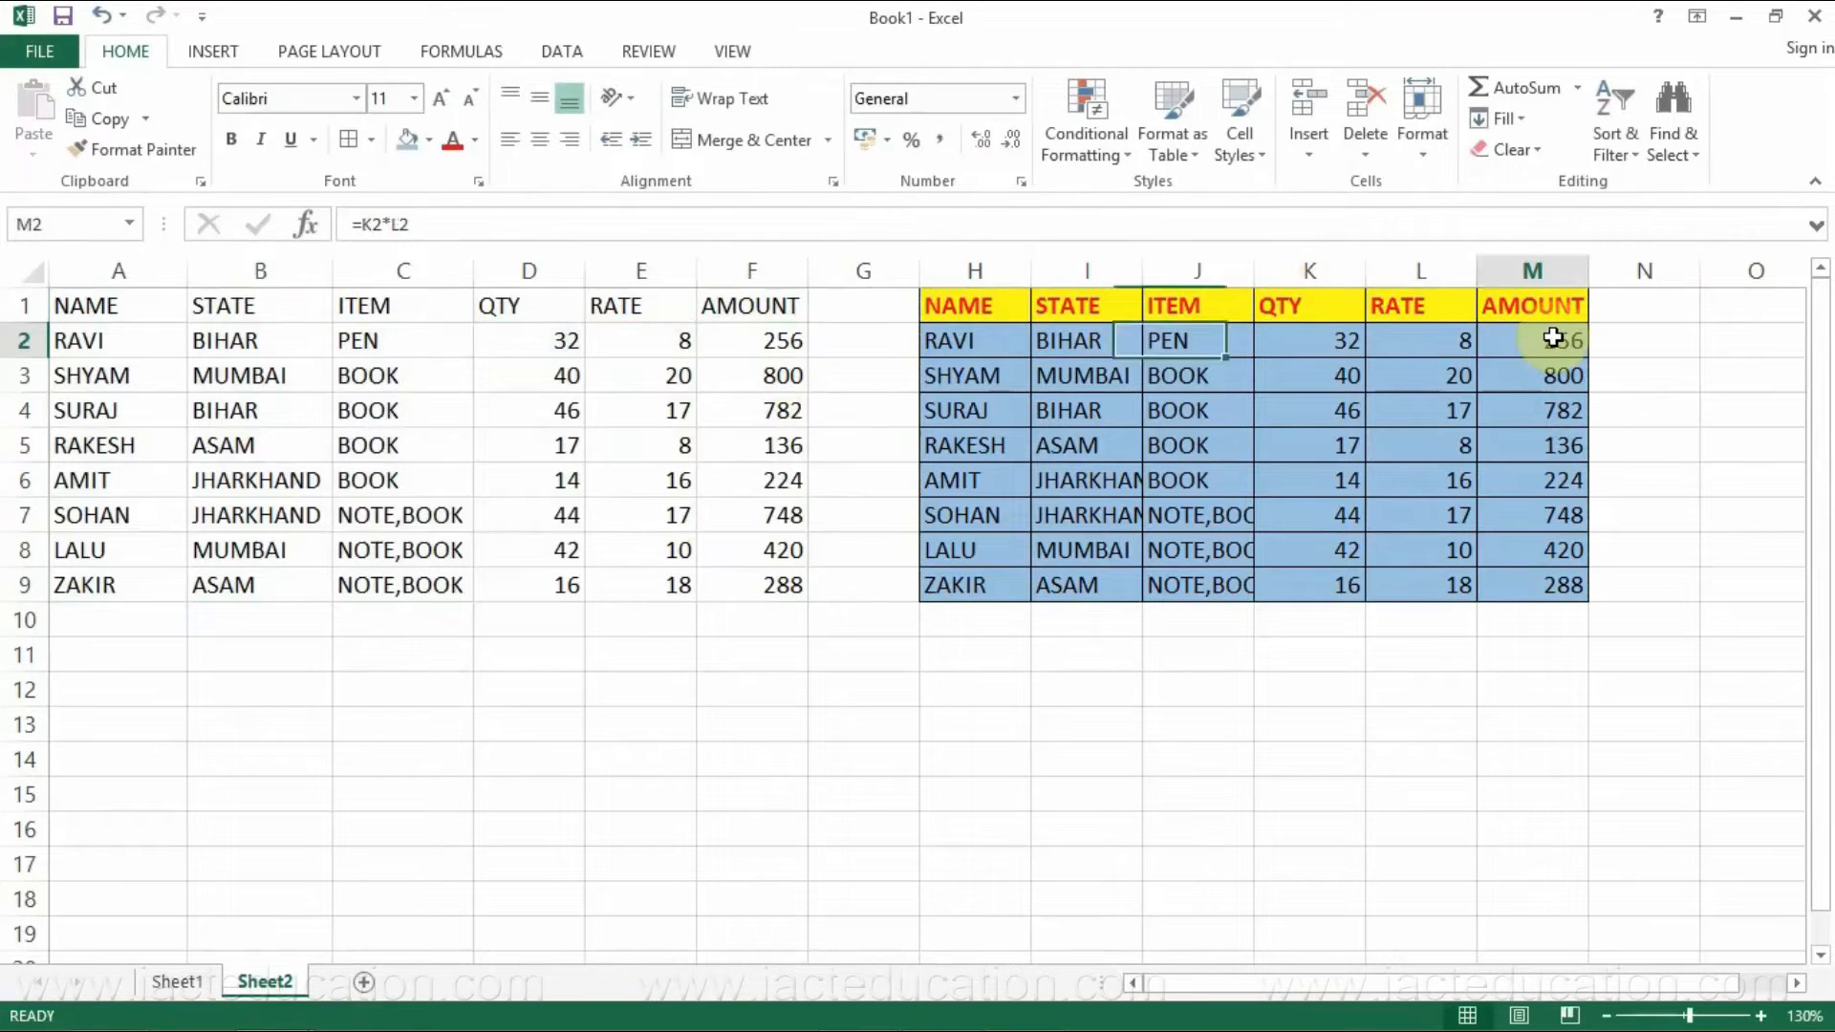
{"action": "double_click", "coordinate": [1574, 338]}
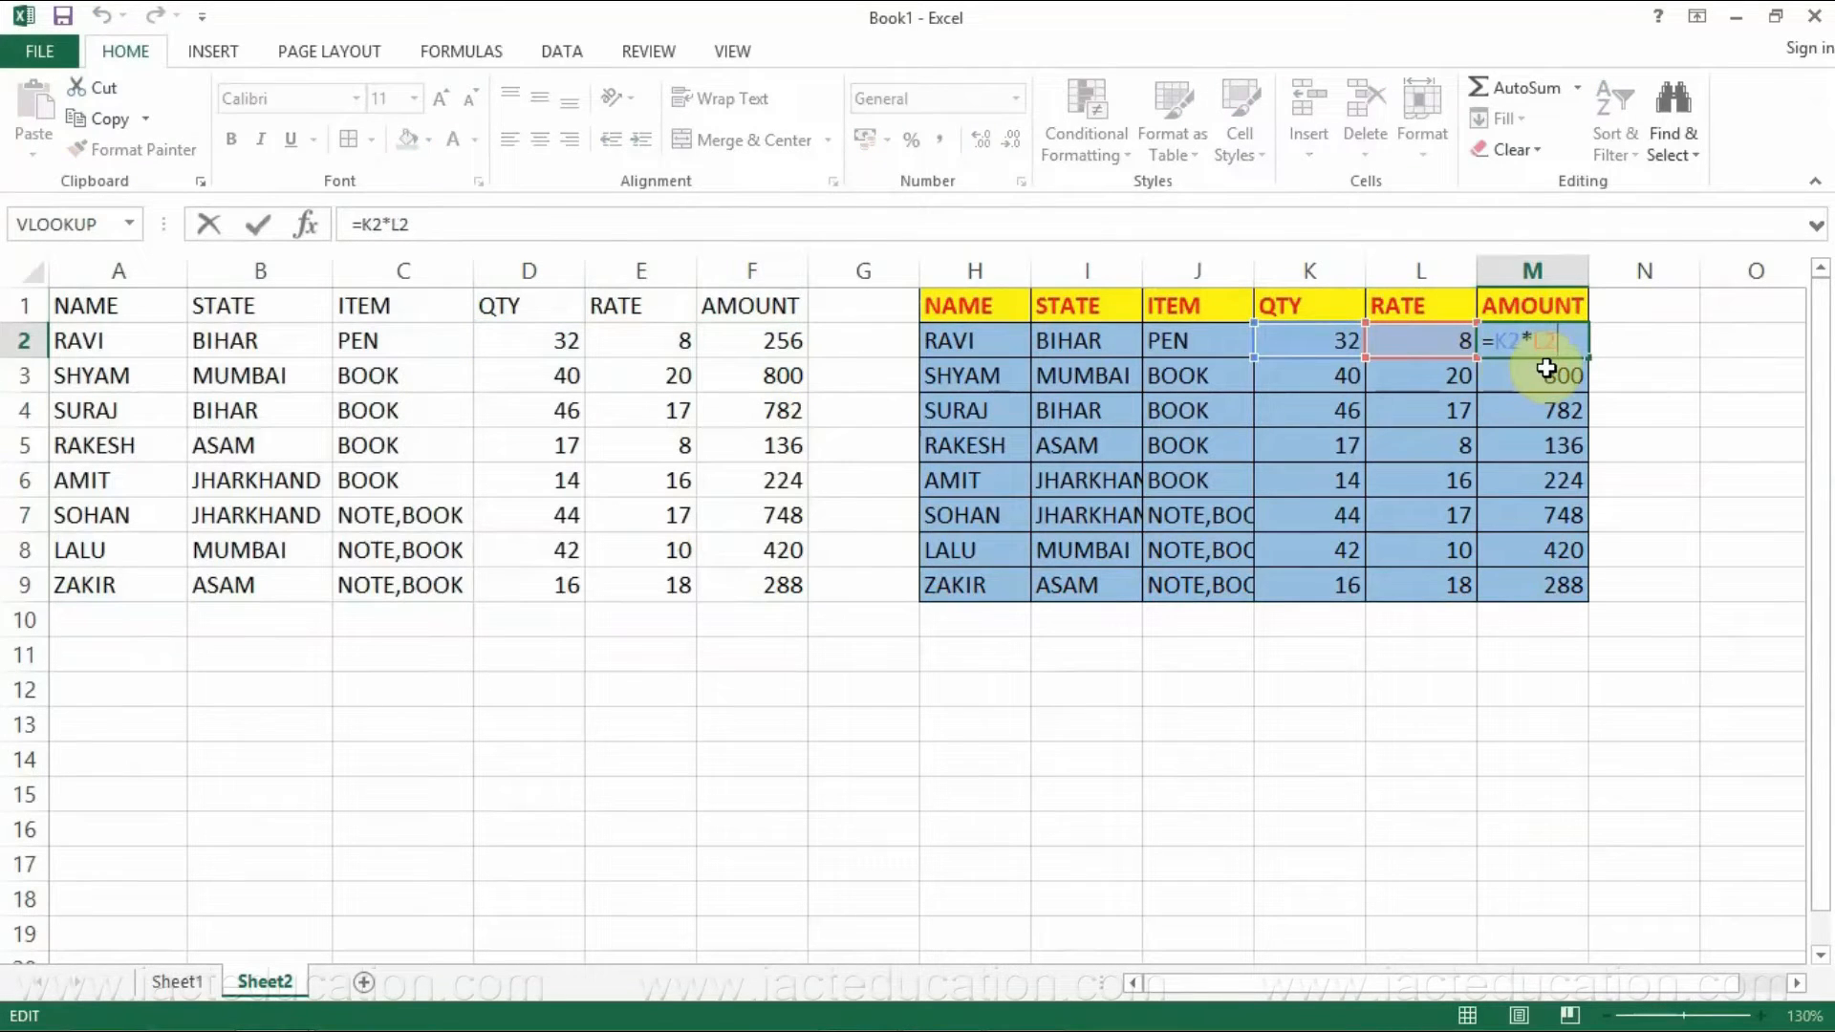
{"action": "key", "text": "Escape"}
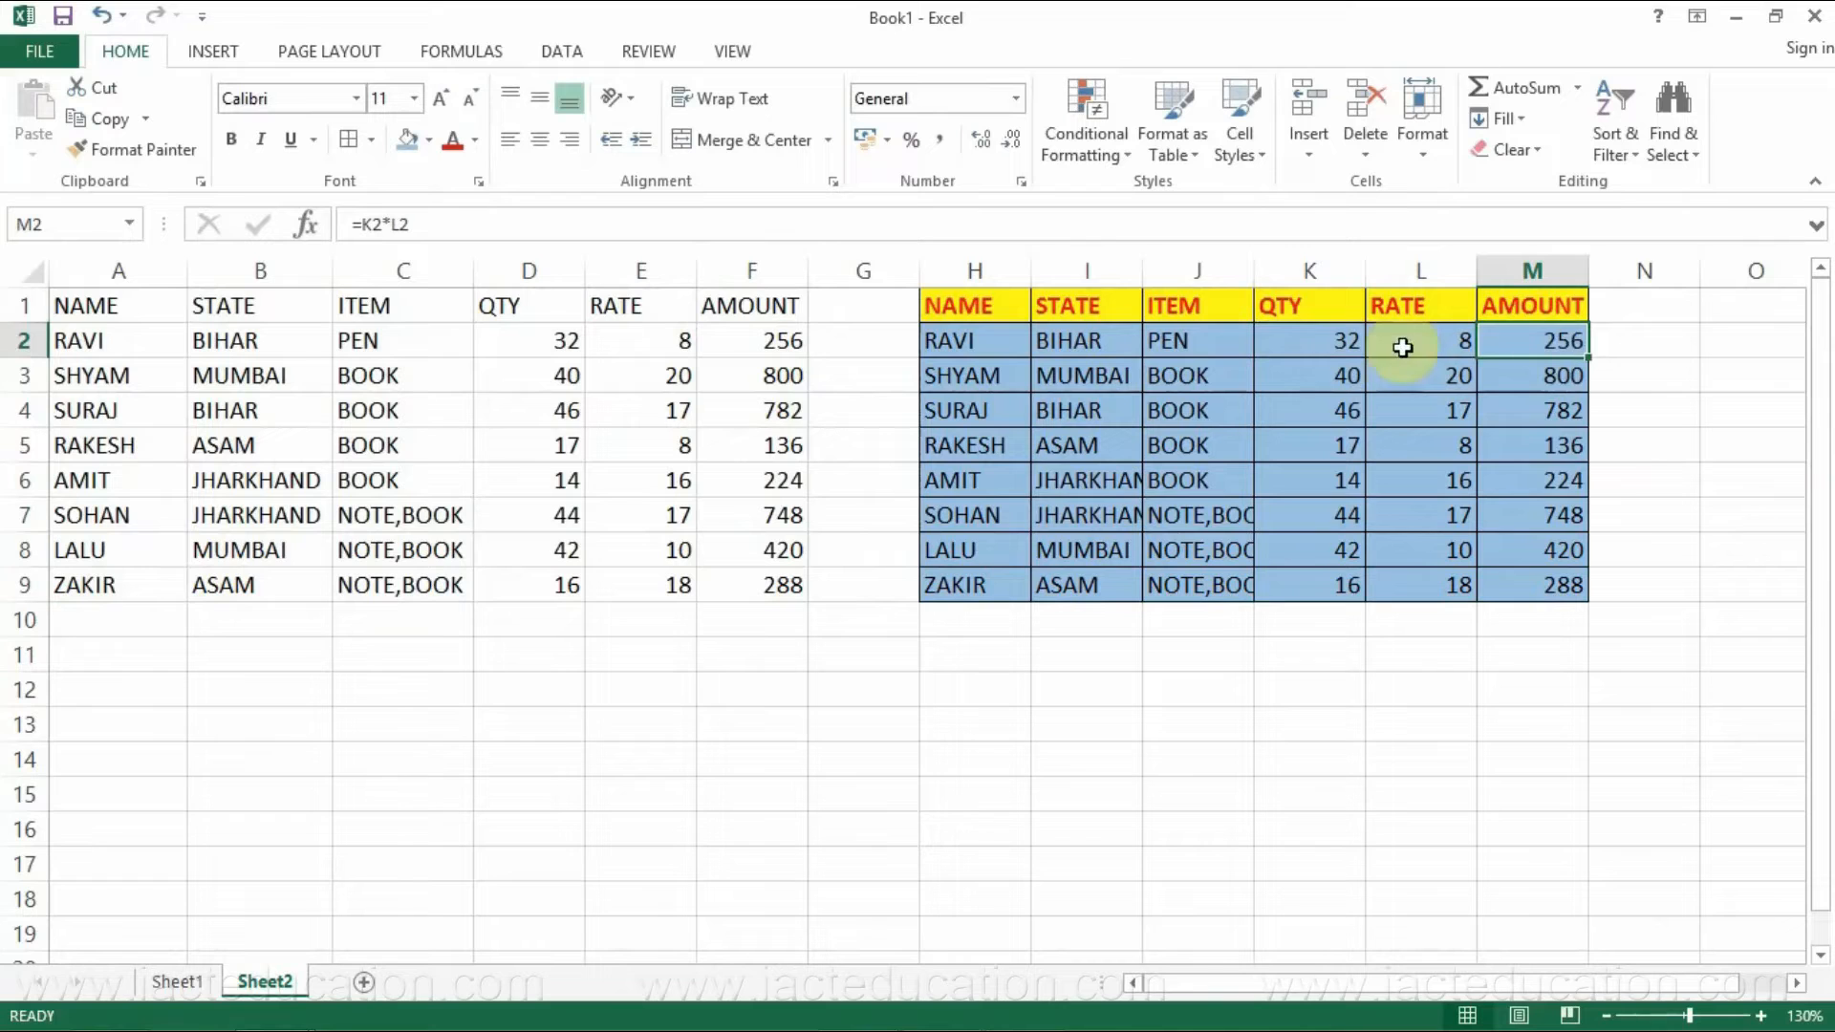
- Format the quantity, rate and amount values in K2:M9 with two decimal places
{"action": "left_click_drag", "start_coordinate": [1342, 348], "coordinate": [1529, 565]}
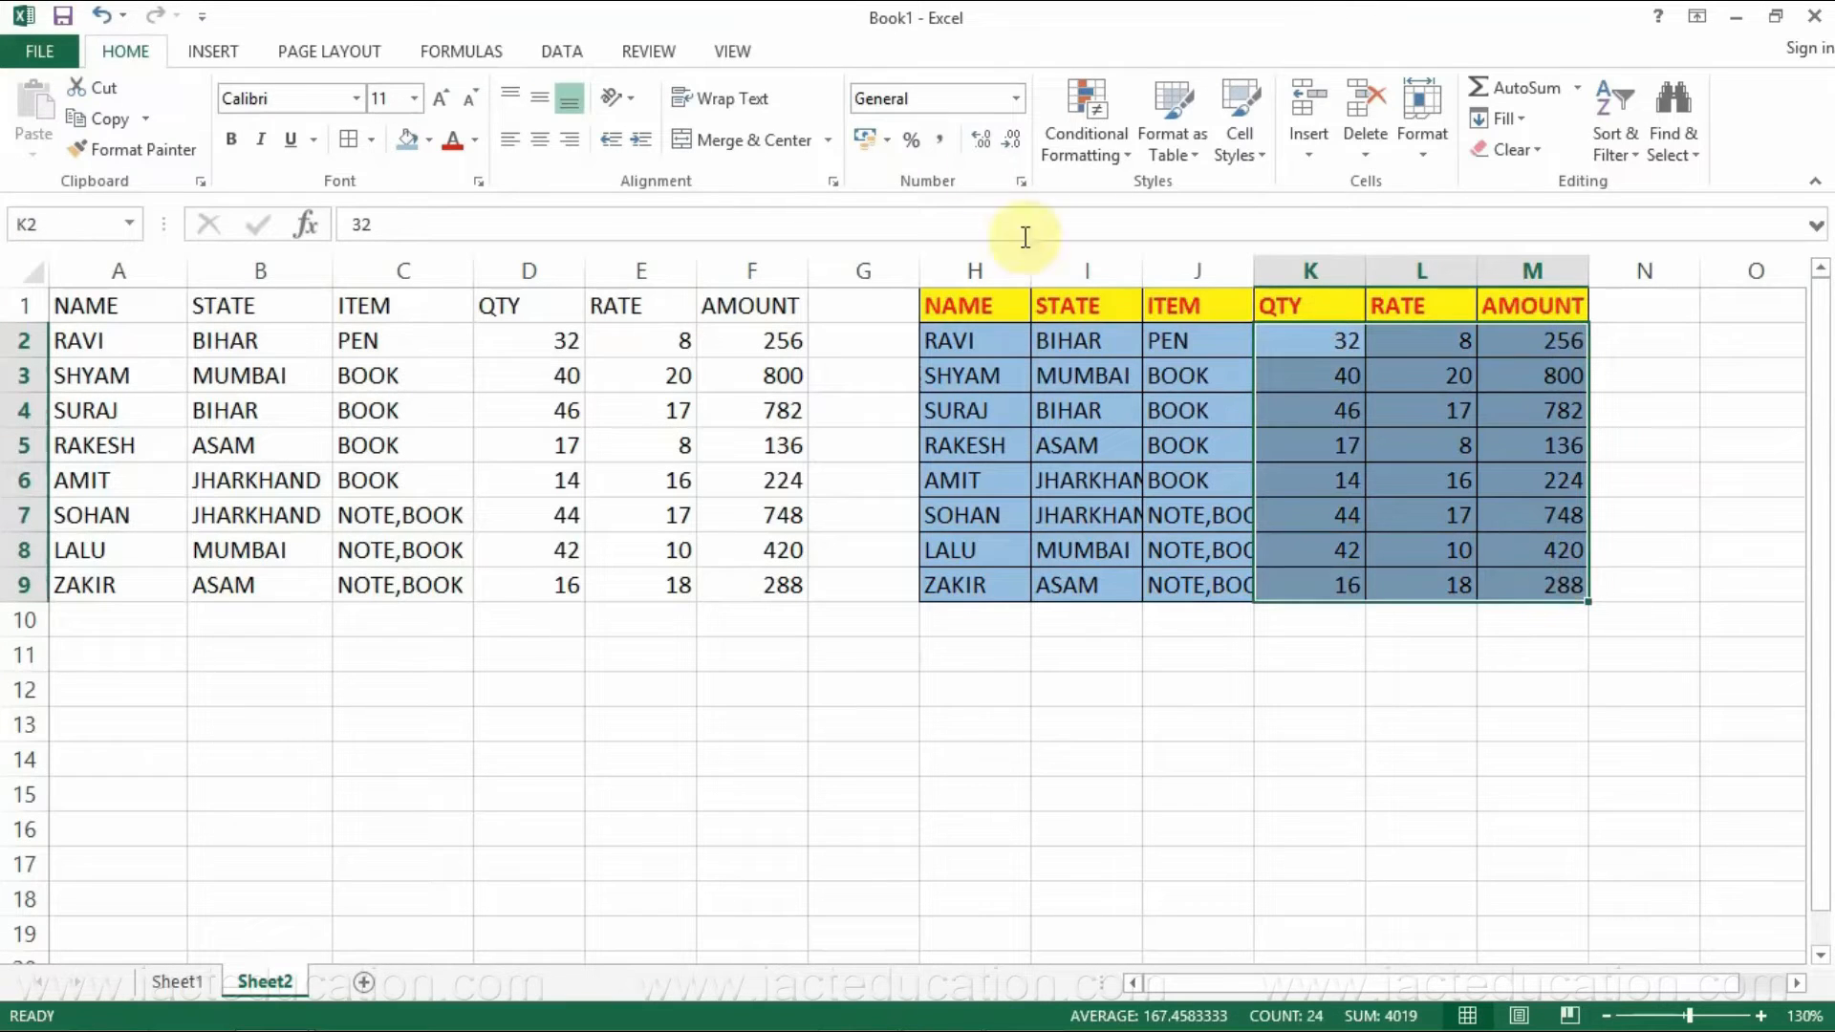
{"action": "left_click", "coordinate": [977, 141]}
{"action": "left_click", "coordinate": [976, 140]}
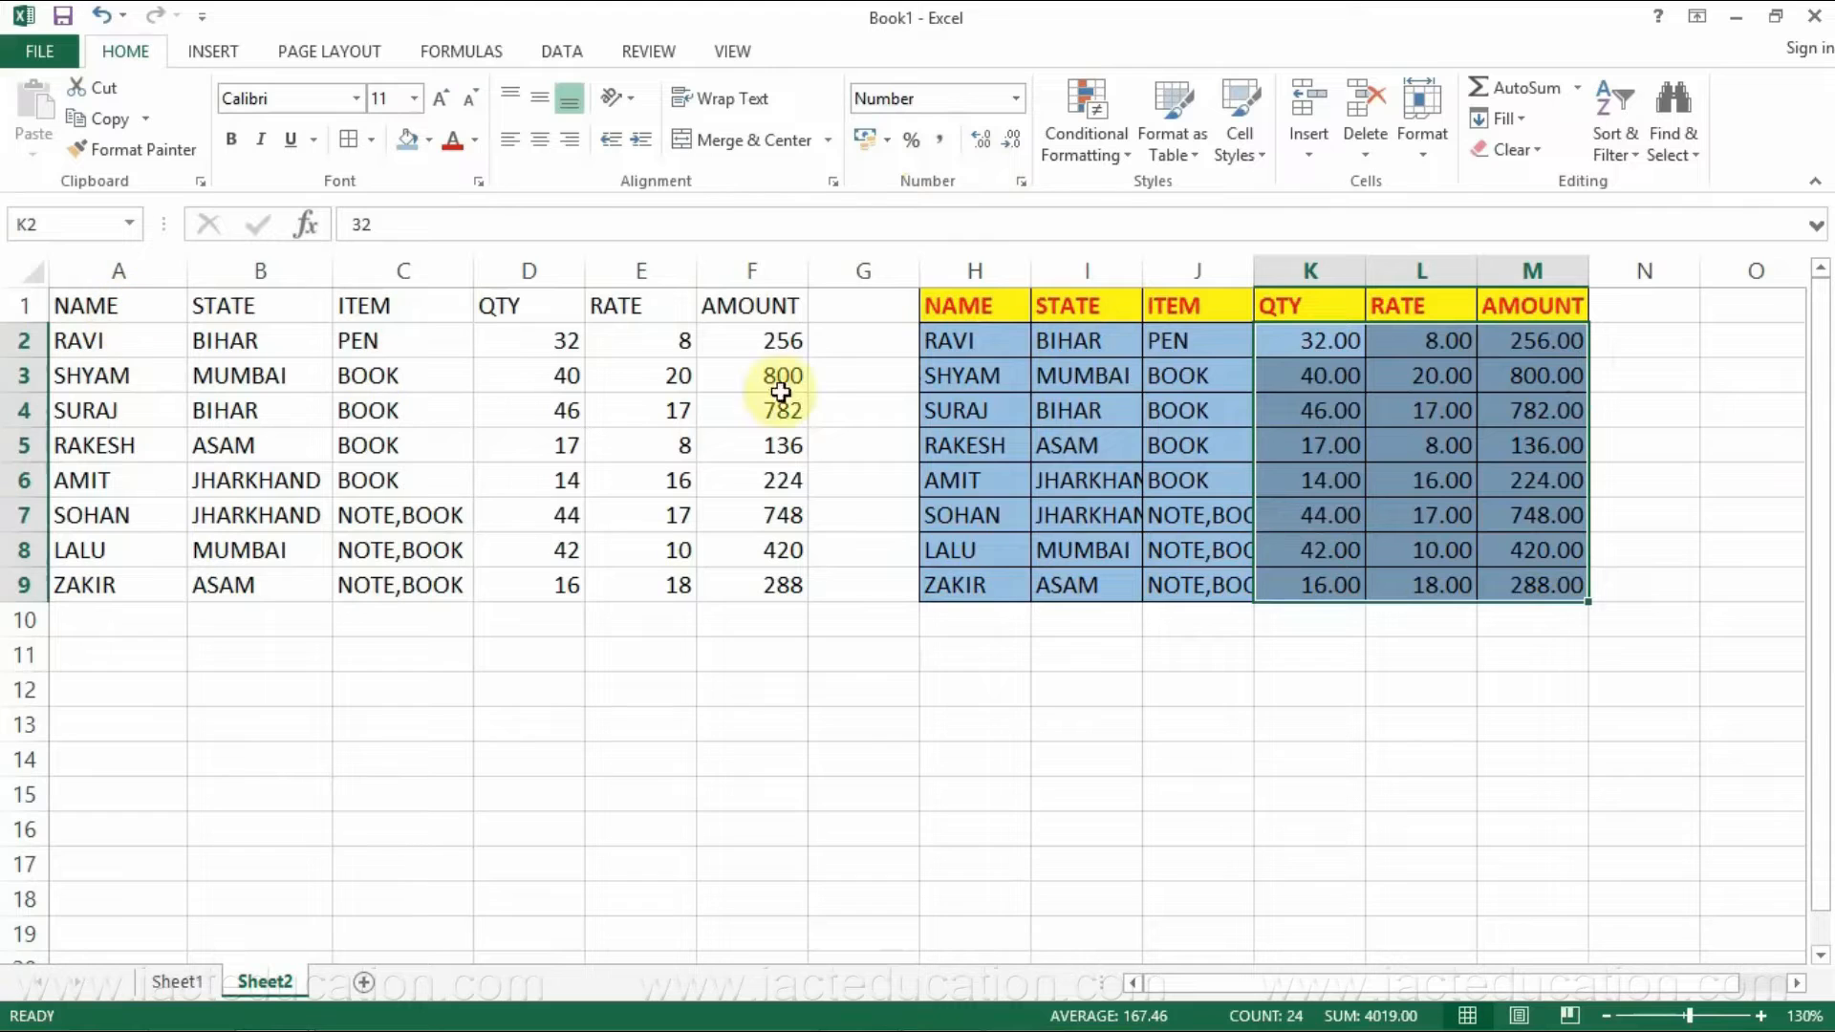
- Clear all contents and formatting from the pasted table in A1:F9
{"action": "left_click_drag", "start_coordinate": [159, 302], "coordinate": [717, 576]}
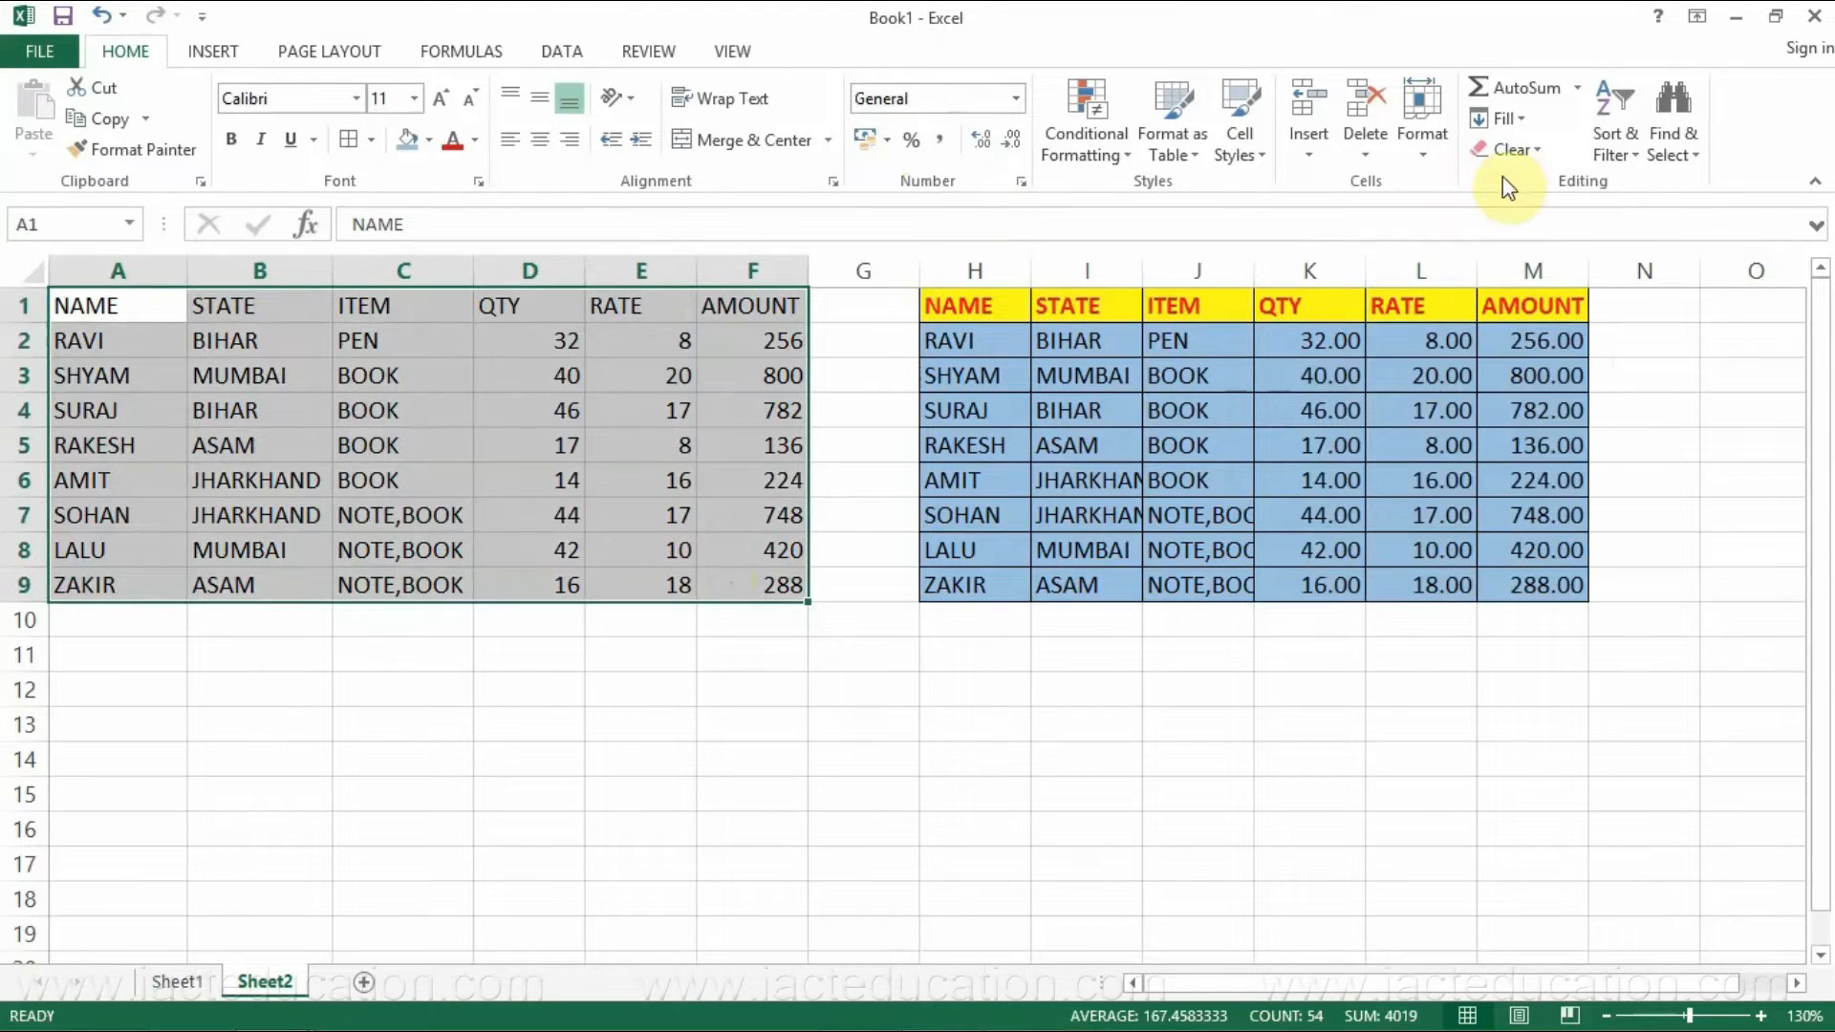
{"action": "left_click", "coordinate": [1509, 149]}
{"action": "left_click", "coordinate": [1542, 184]}
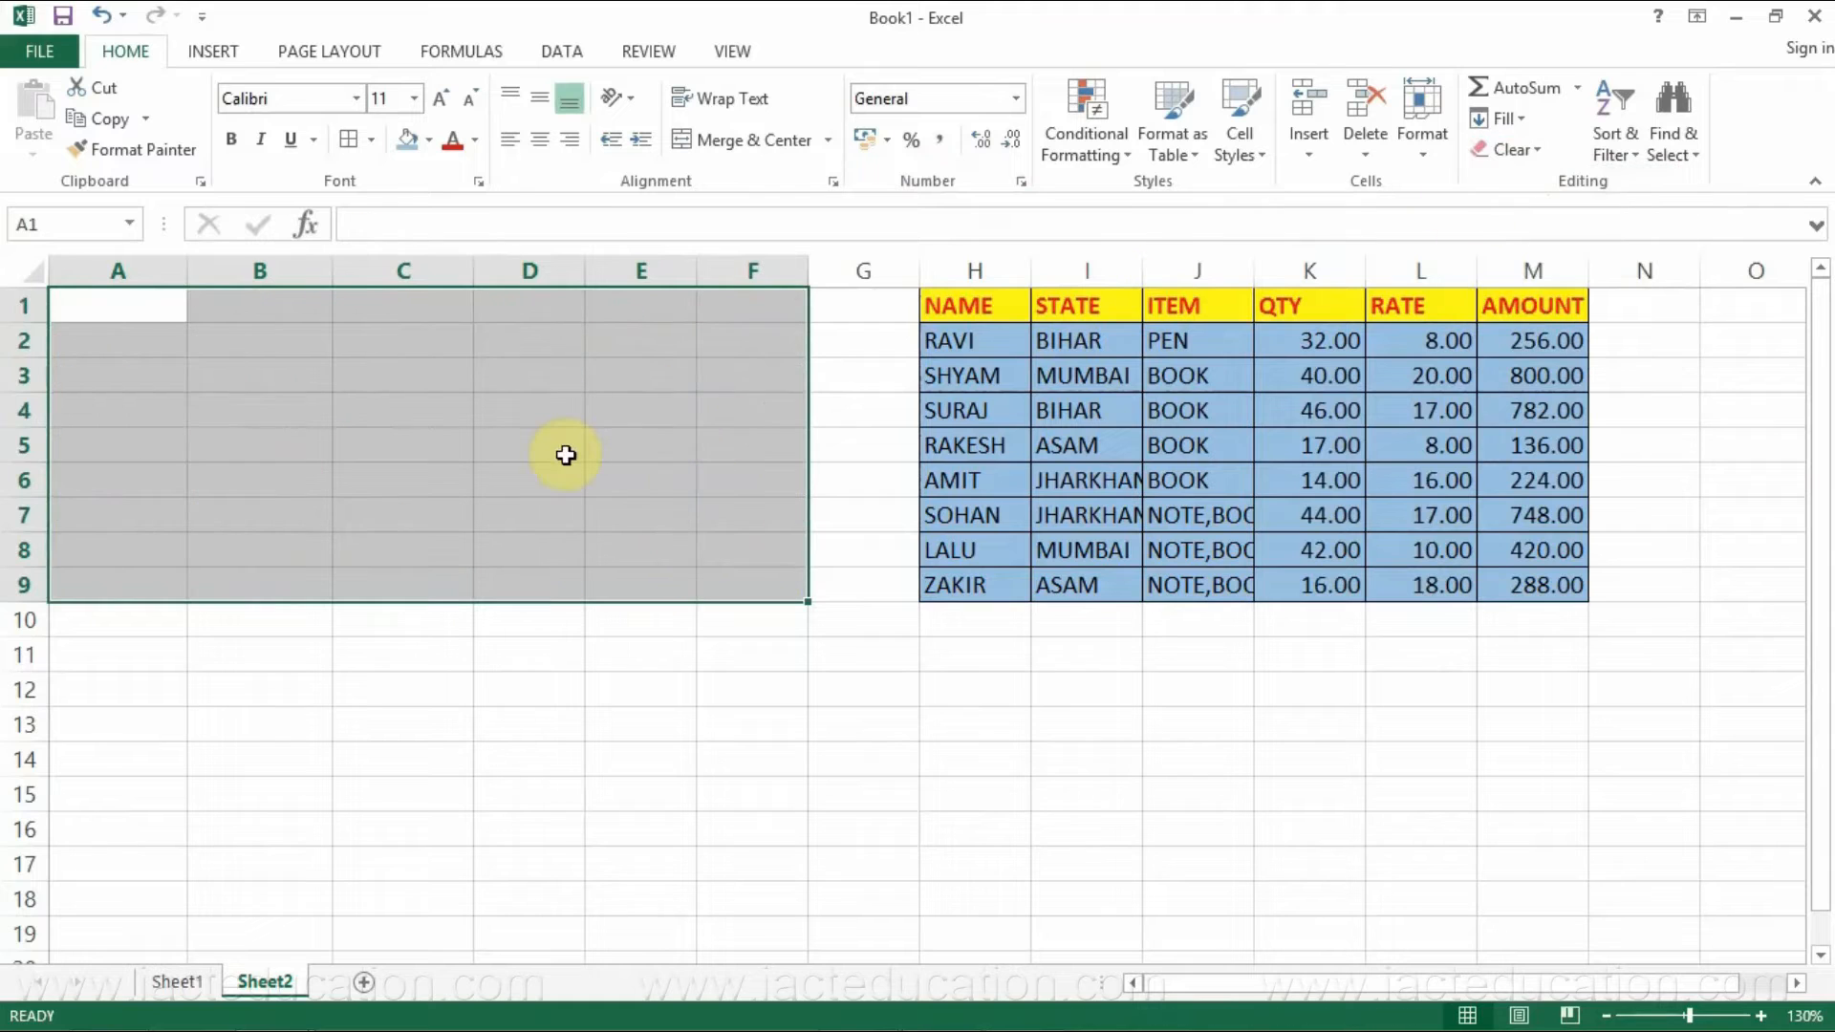
- Copy the table H1:M9 and preview pasting it at A1 with the Formulas & Number Formatting option
{"action": "left_click_drag", "start_coordinate": [983, 304], "coordinate": [1560, 575]}
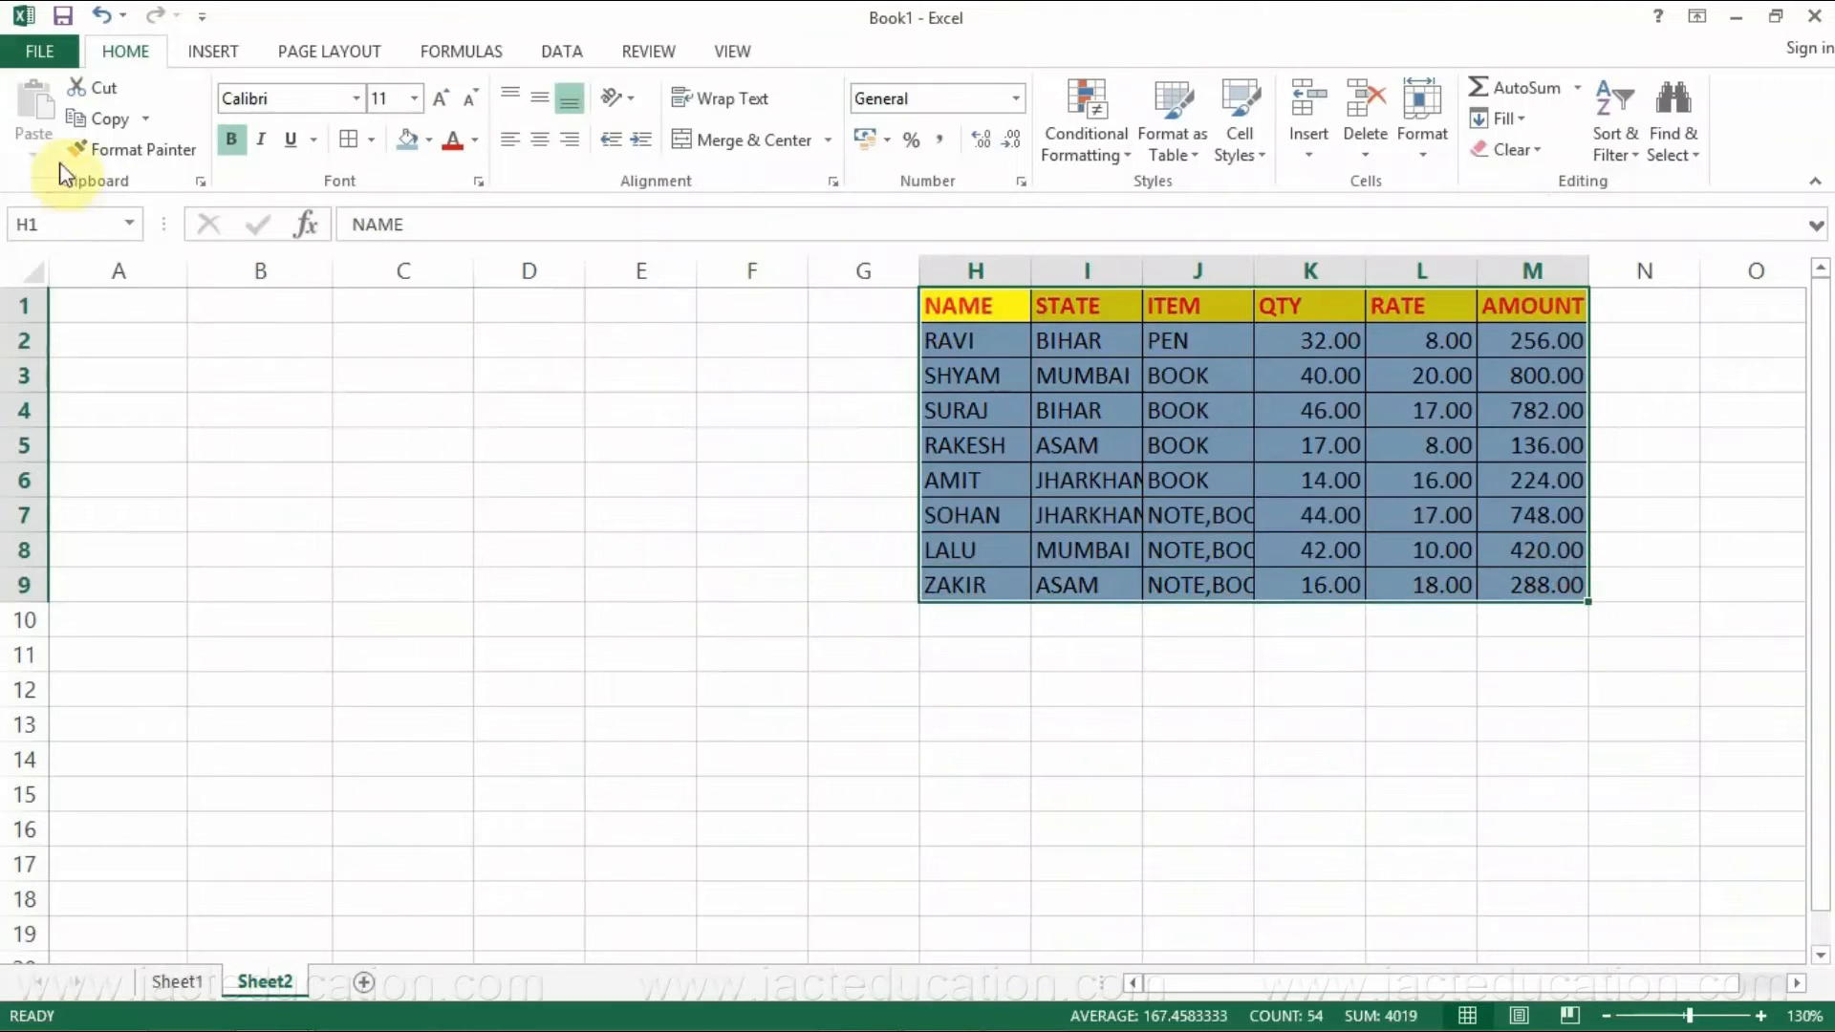
{"action": "left_click", "coordinate": [92, 122]}
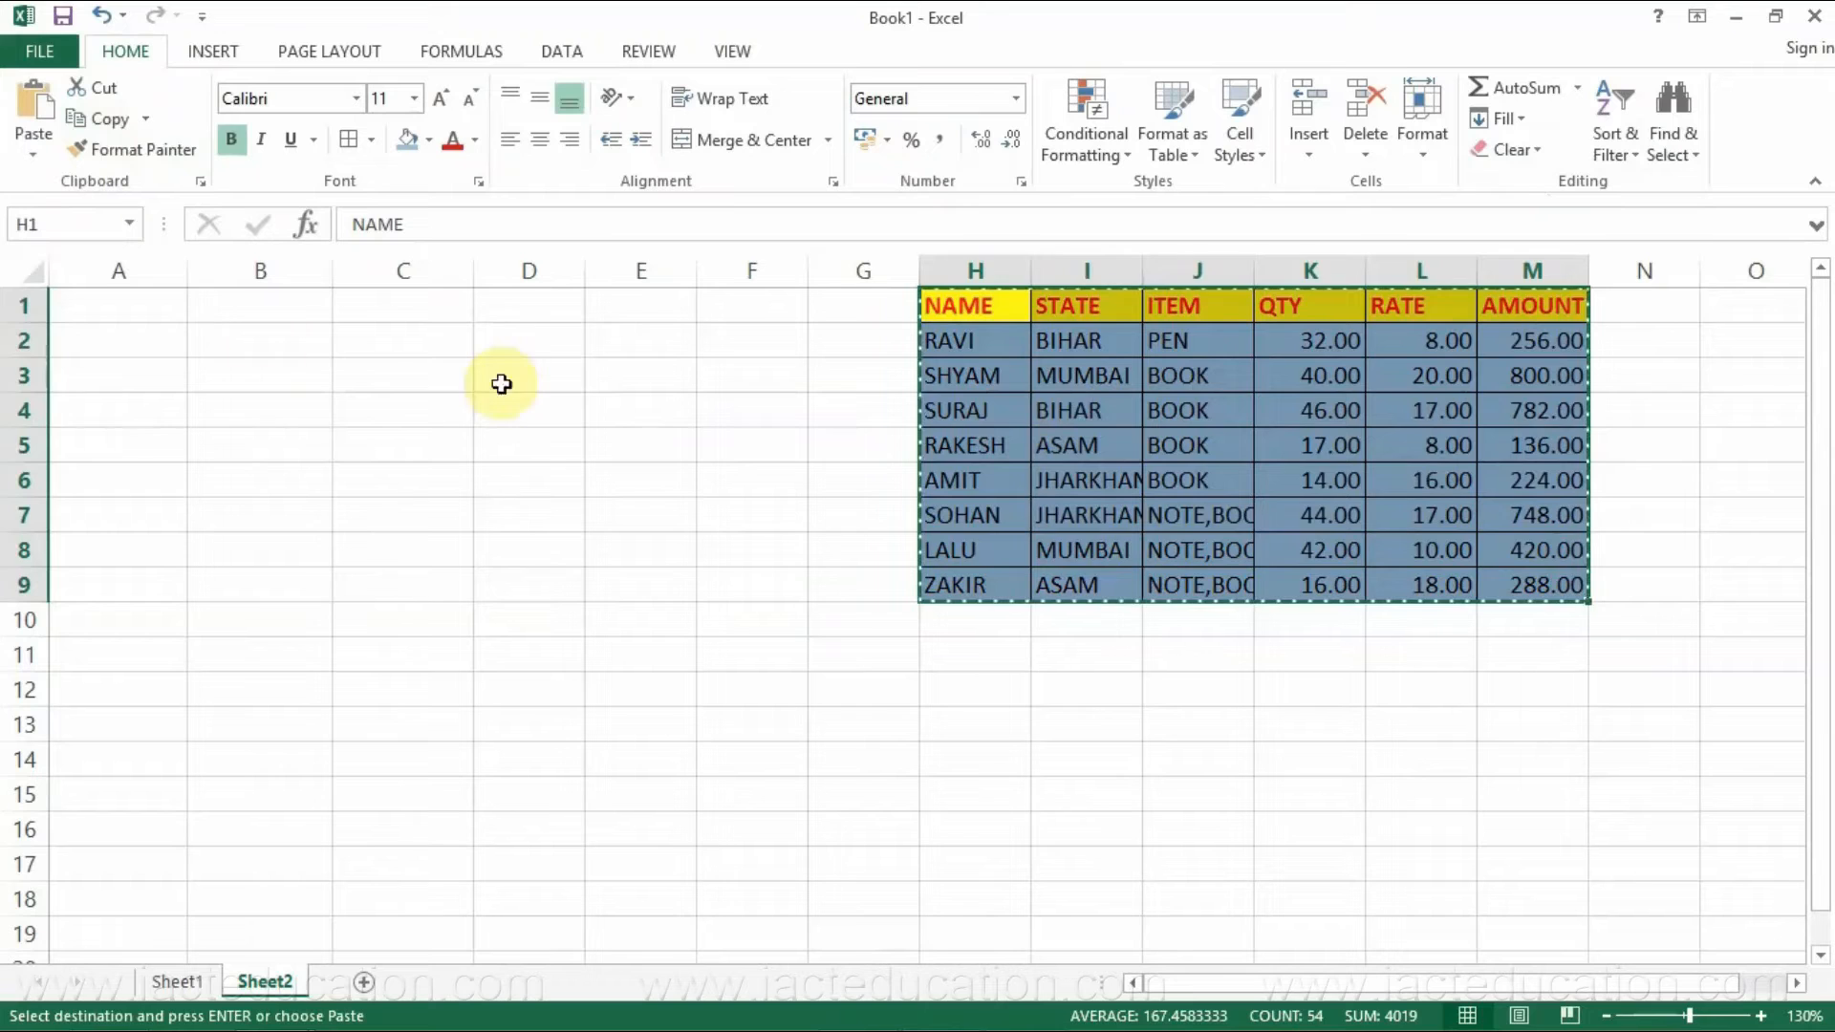
{"action": "left_click", "coordinate": [96, 316]}
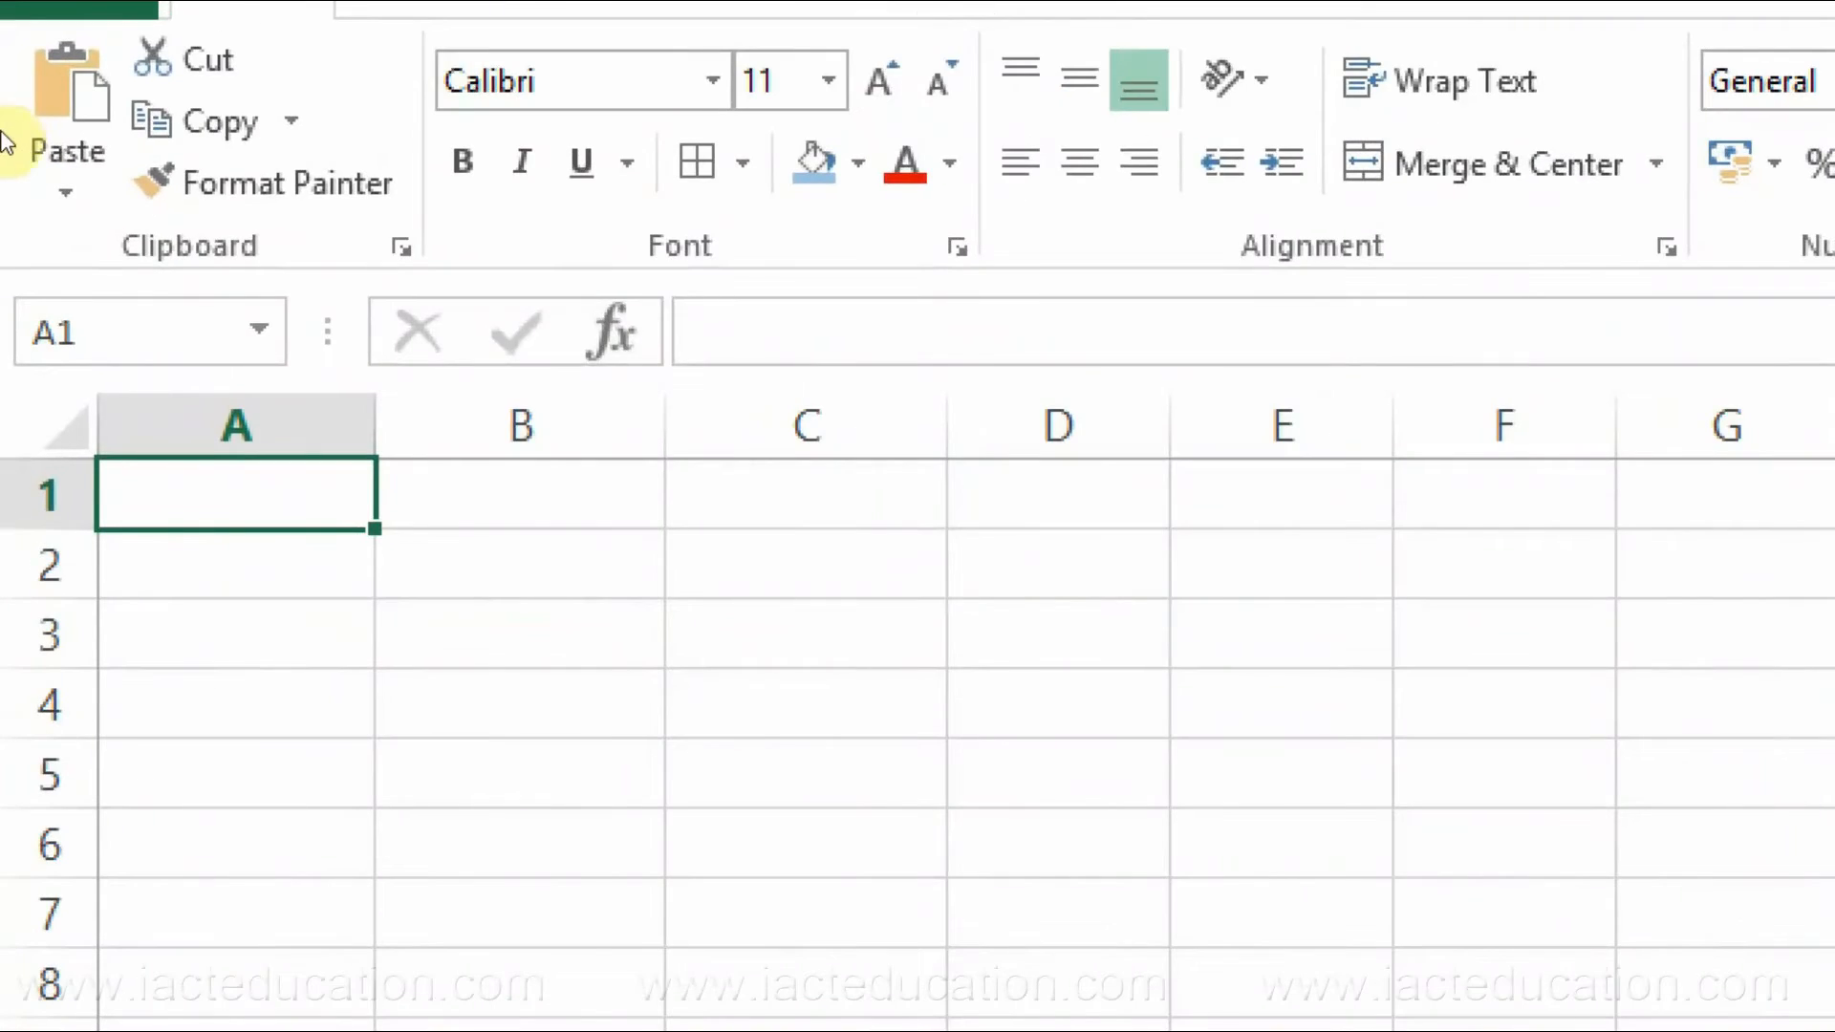
{"action": "left_click", "coordinate": [12, 139]}
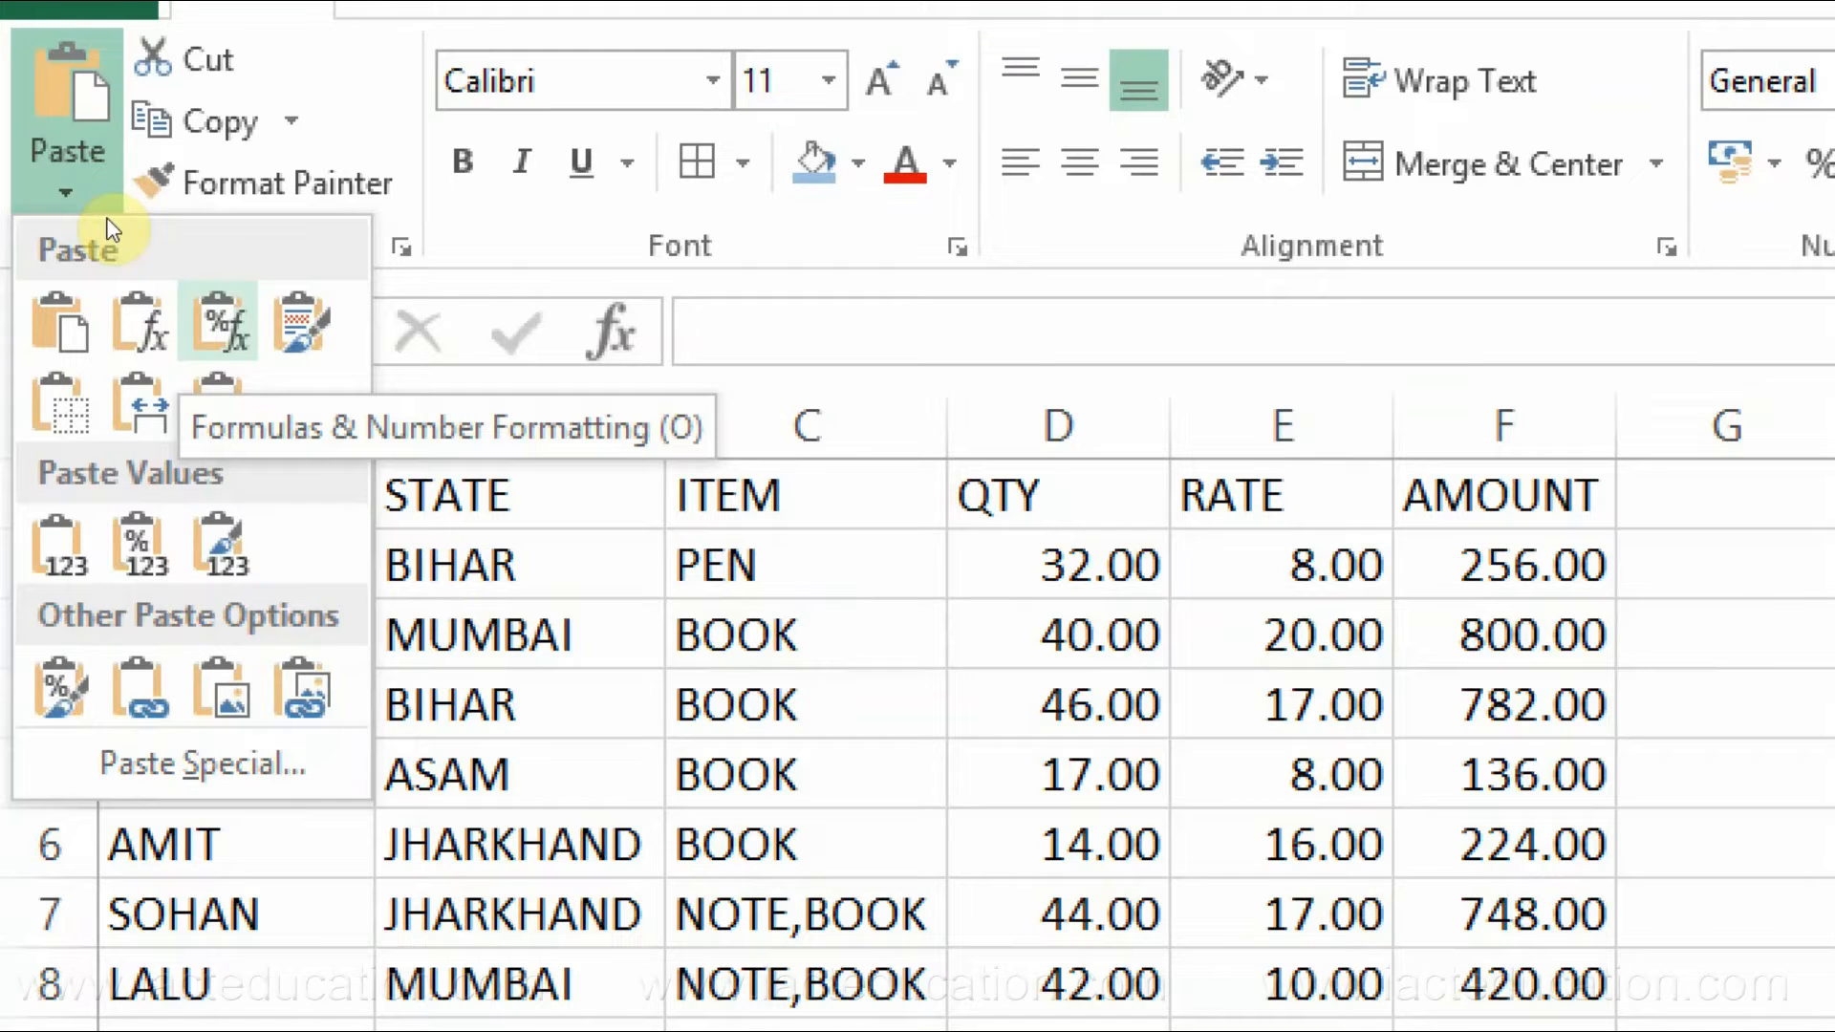
{"action": "key", "text": "Right"}
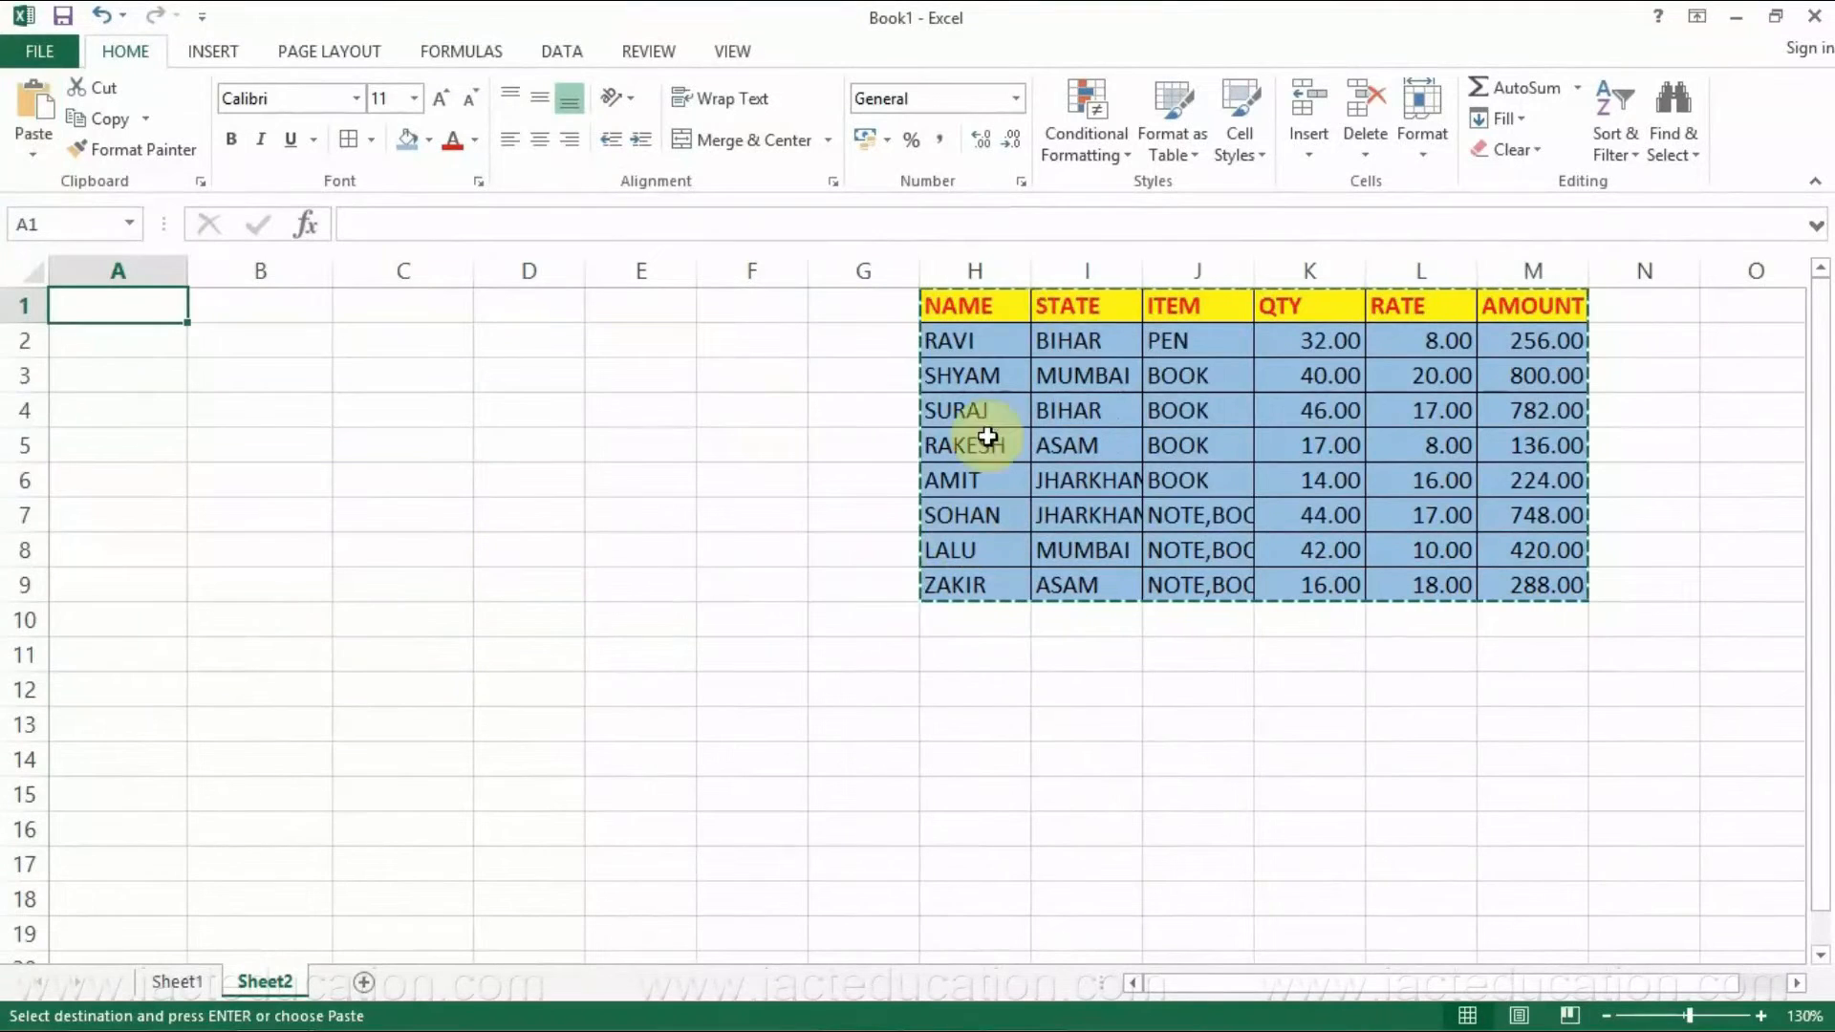
- Widen columns I and H of the copied table
{"action": "left_click_drag", "start_coordinate": [1138, 270], "coordinate": [1221, 270]}
{"action": "left_click_drag", "start_coordinate": [1035, 267], "coordinate": [1081, 268]}
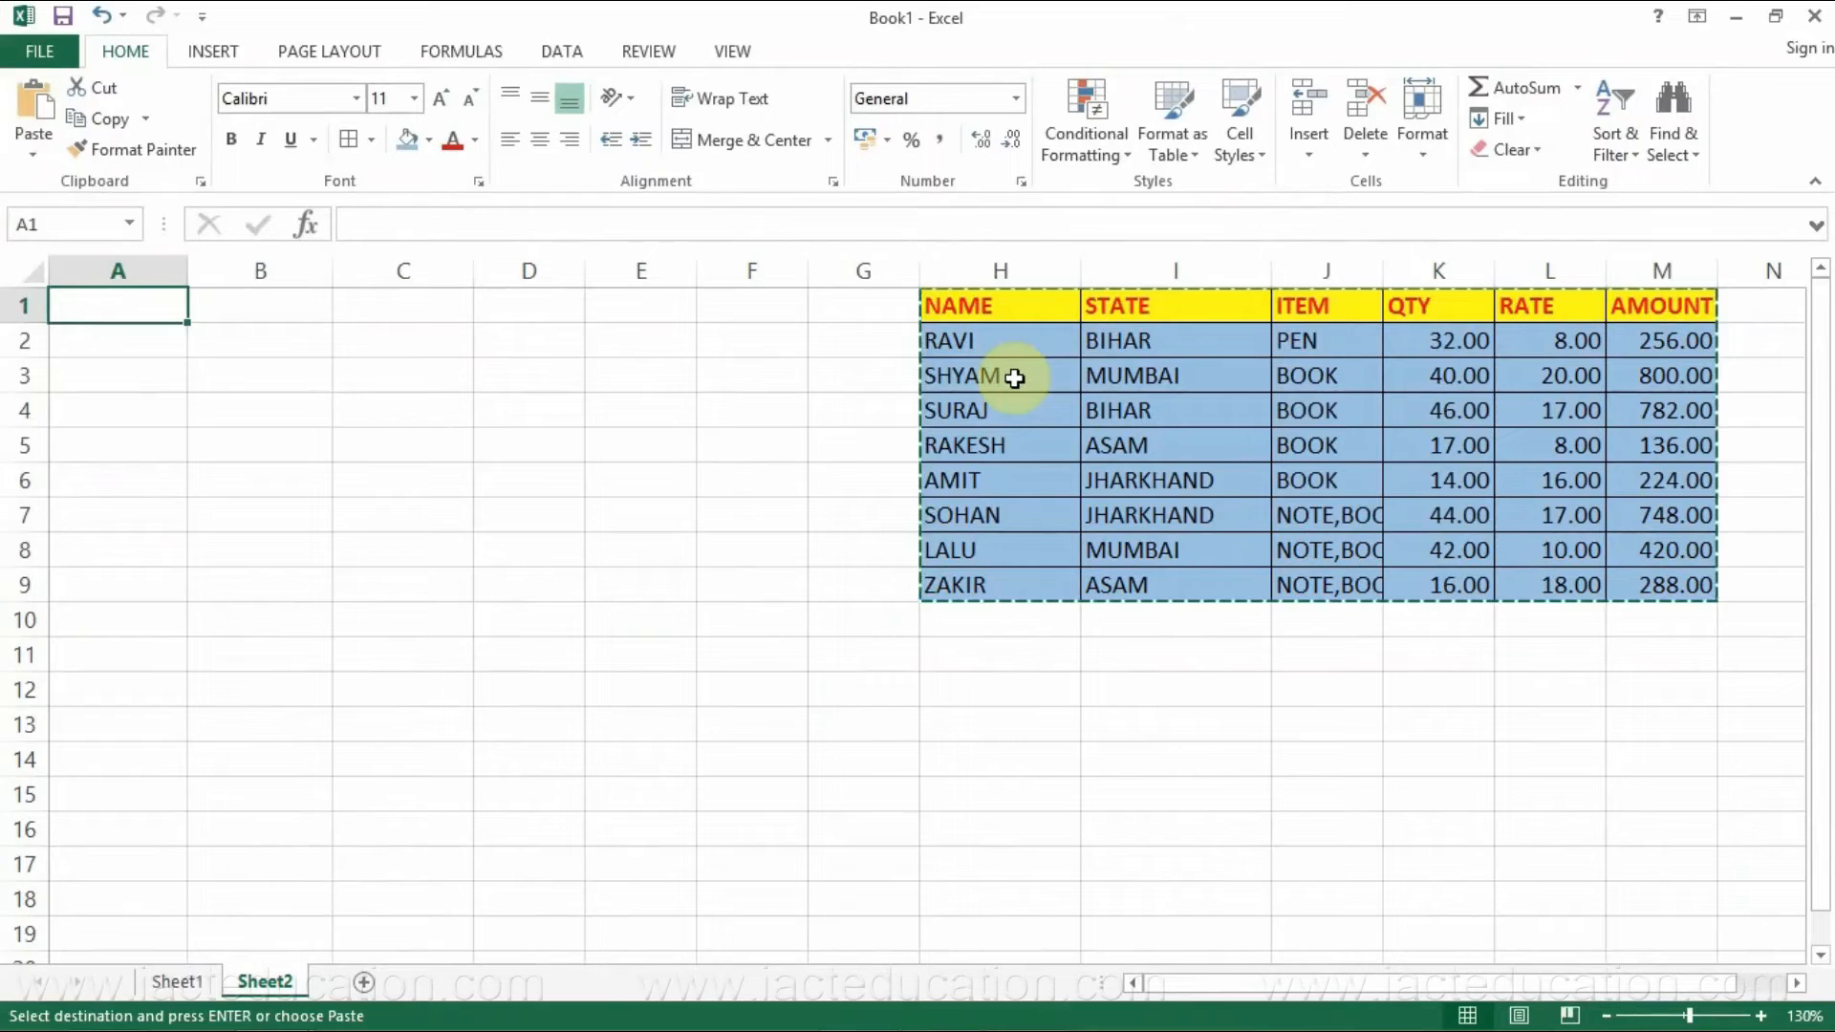
- Append a surname to the name in cell H3 and widen columns H and I
{"action": "double_click", "coordinate": [1013, 378]}
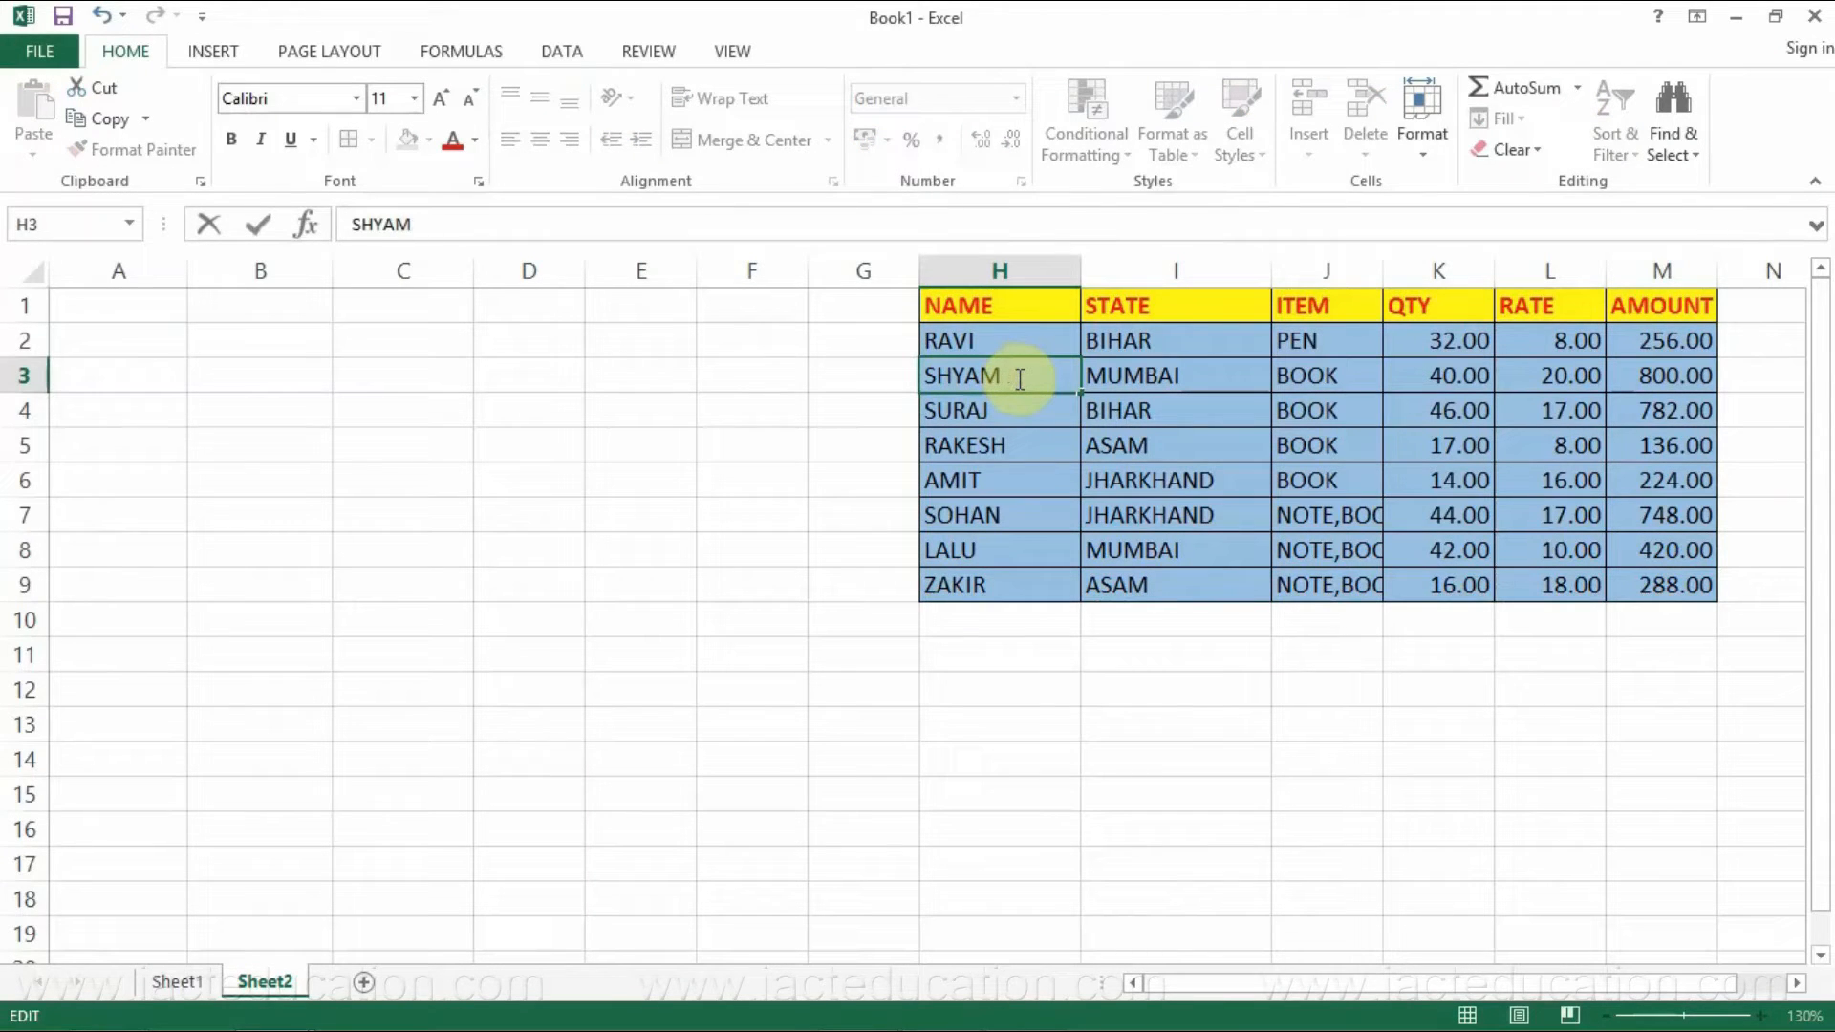
{"action": "type", "text": "RAJPUT"}
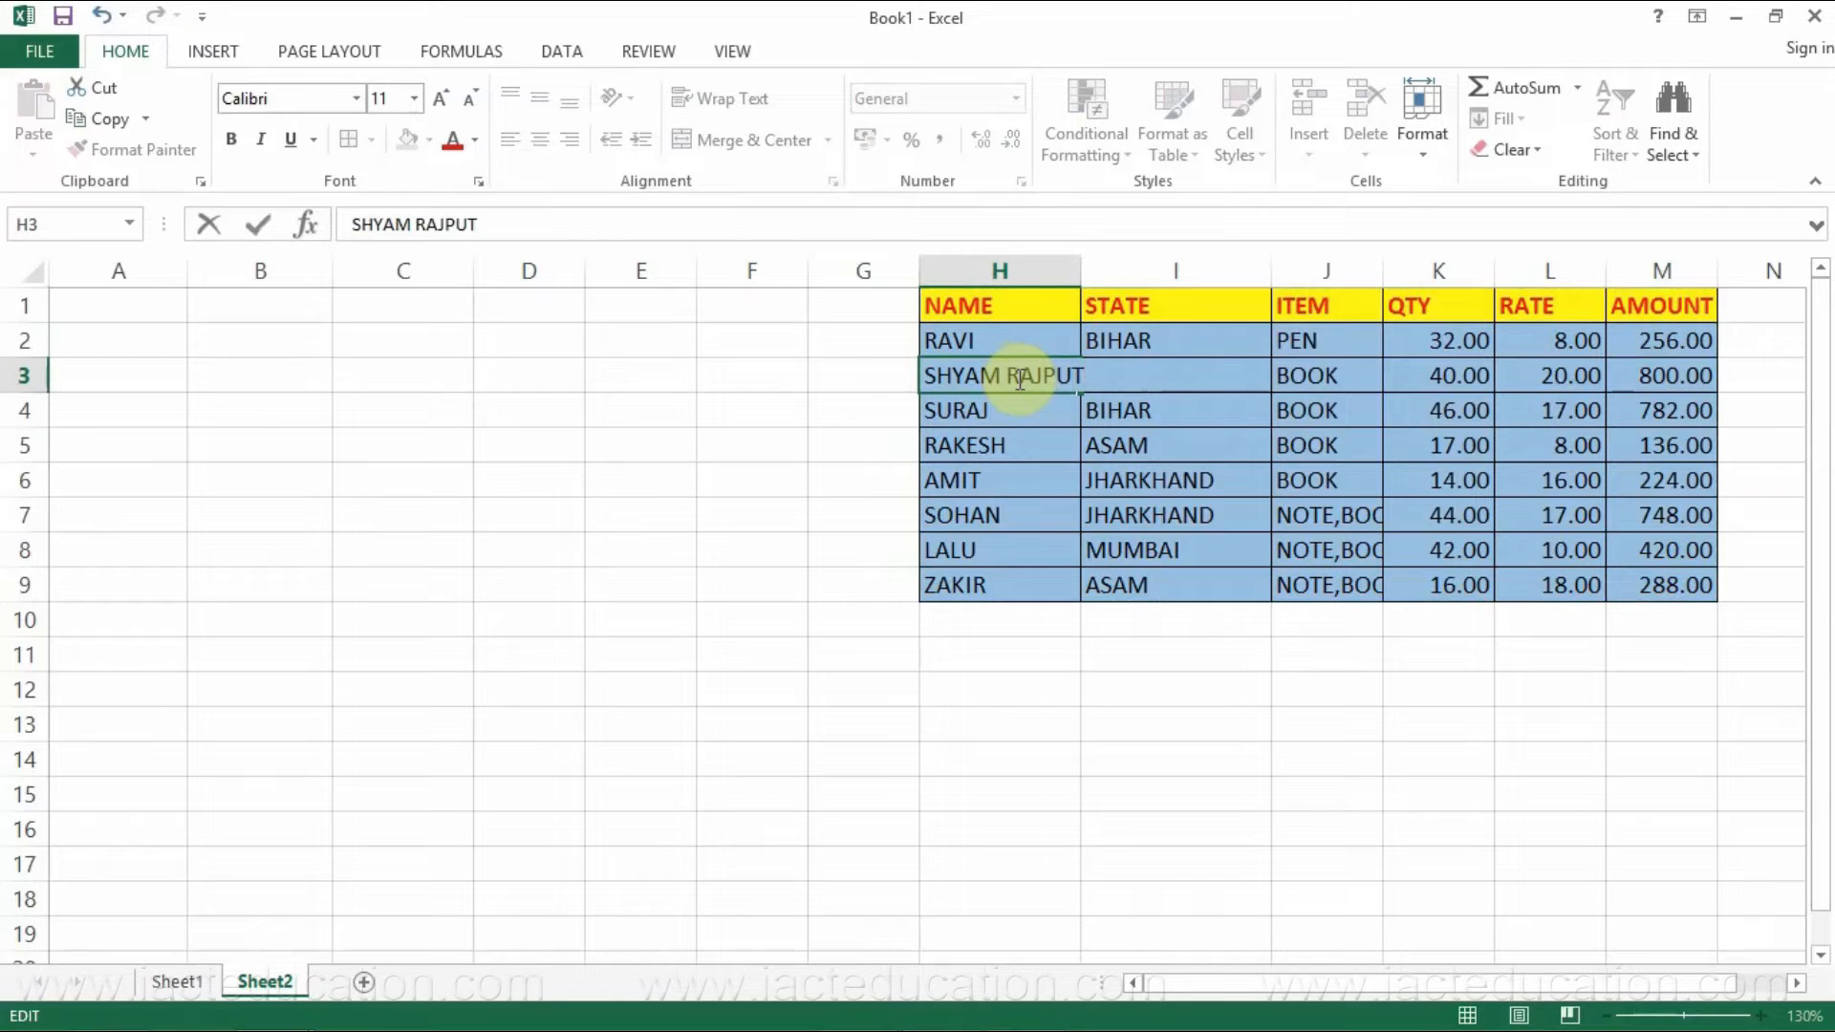
{"action": "key", "text": "Return"}
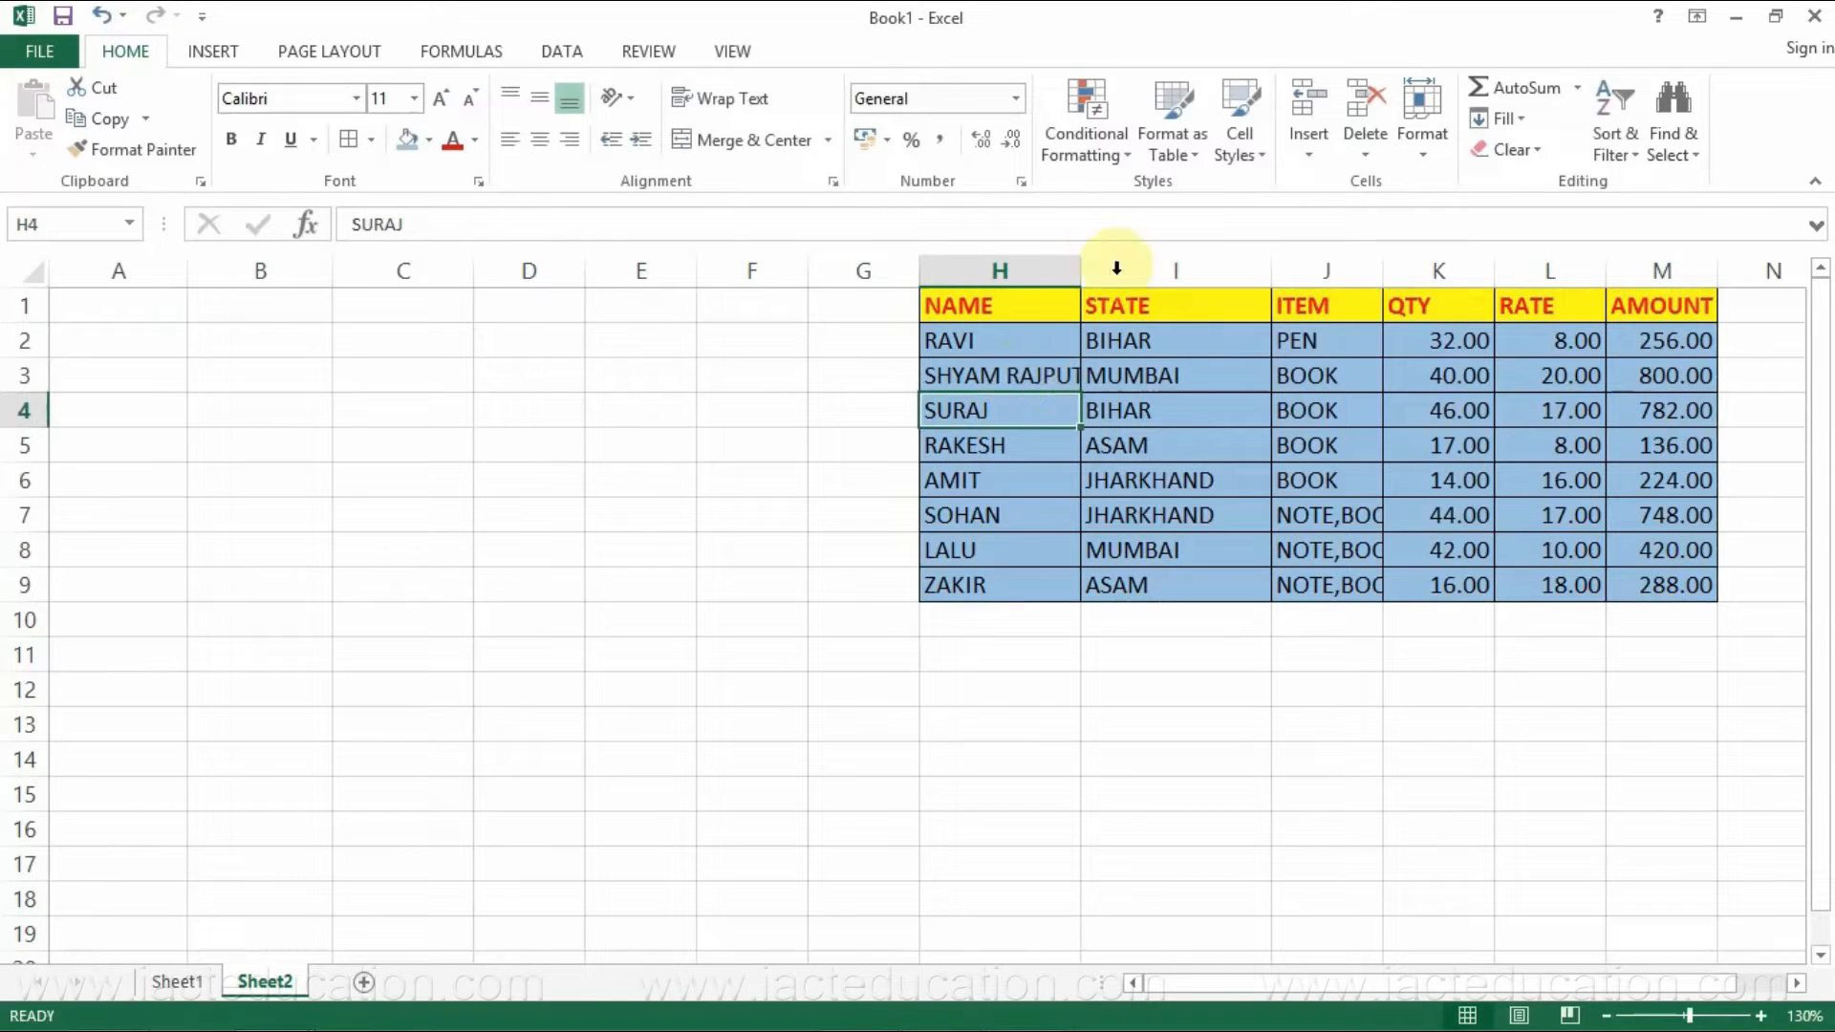
{"action": "double_click", "coordinate": [1082, 271]}
{"action": "left_click_drag", "start_coordinate": [1097, 272], "coordinate": [1116, 274]}
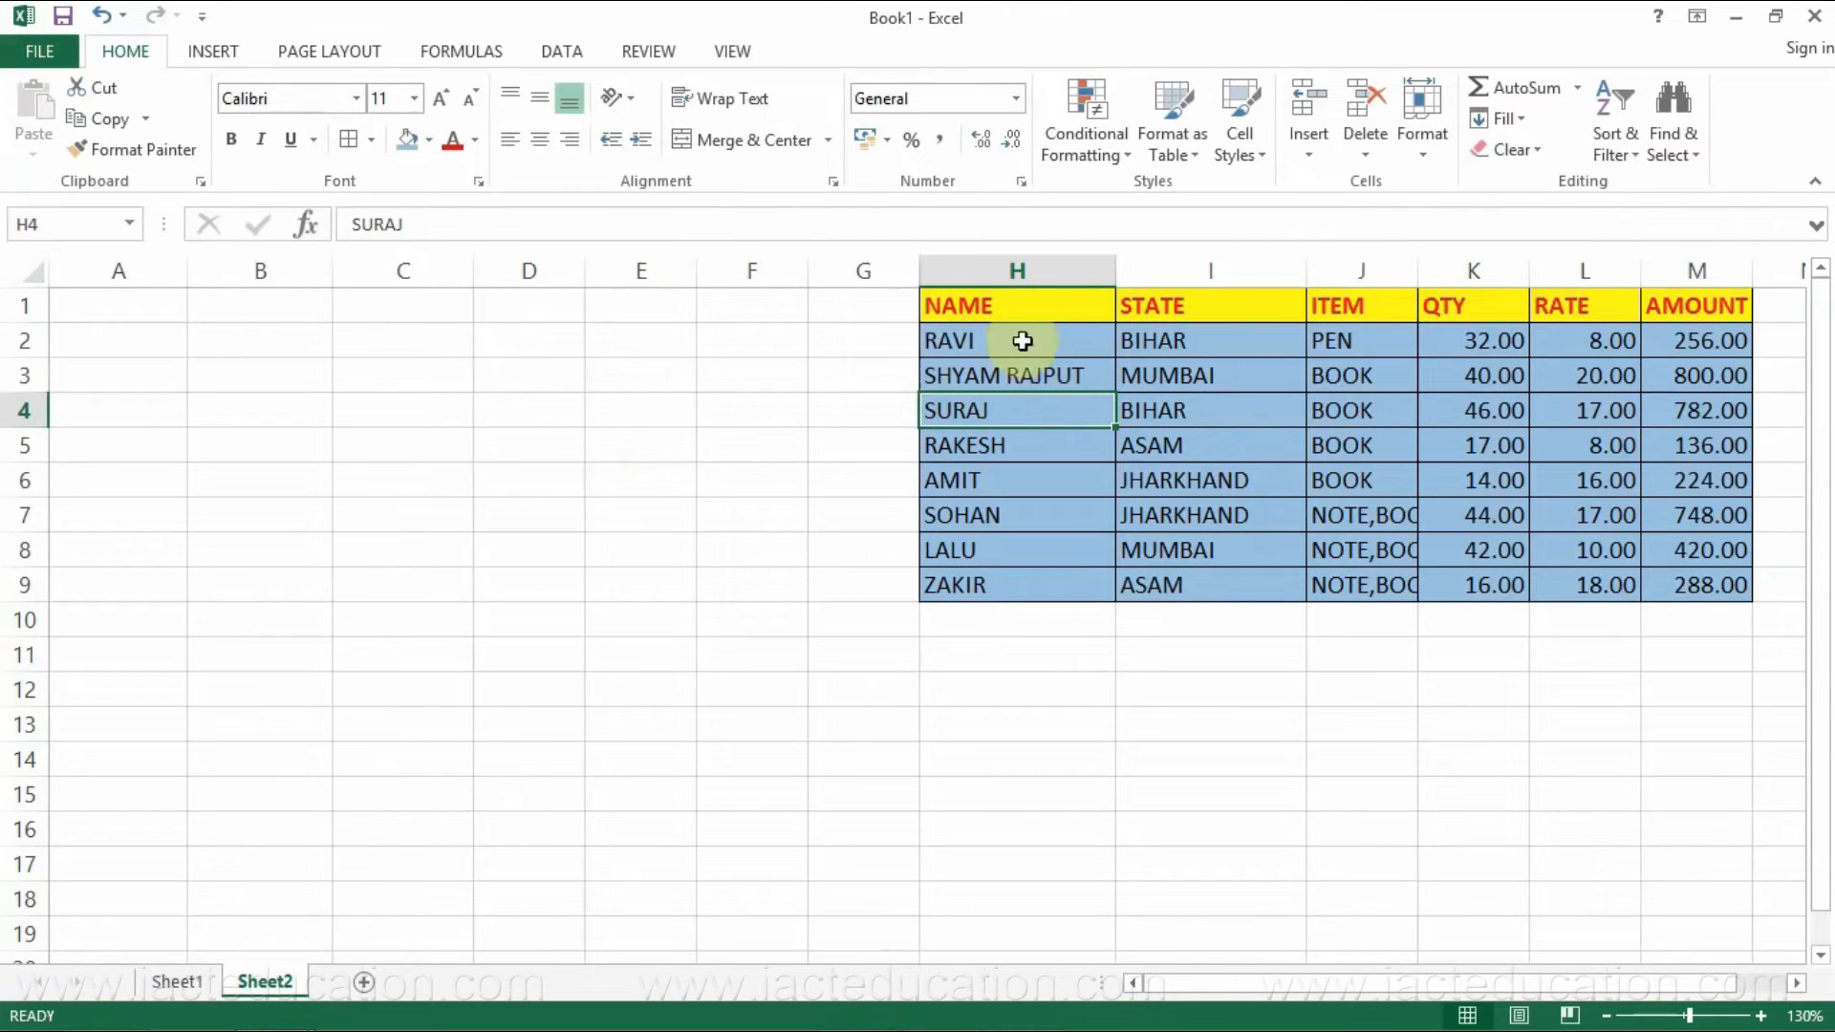
{"action": "left_click_drag", "start_coordinate": [1312, 258], "coordinate": [1335, 260]}
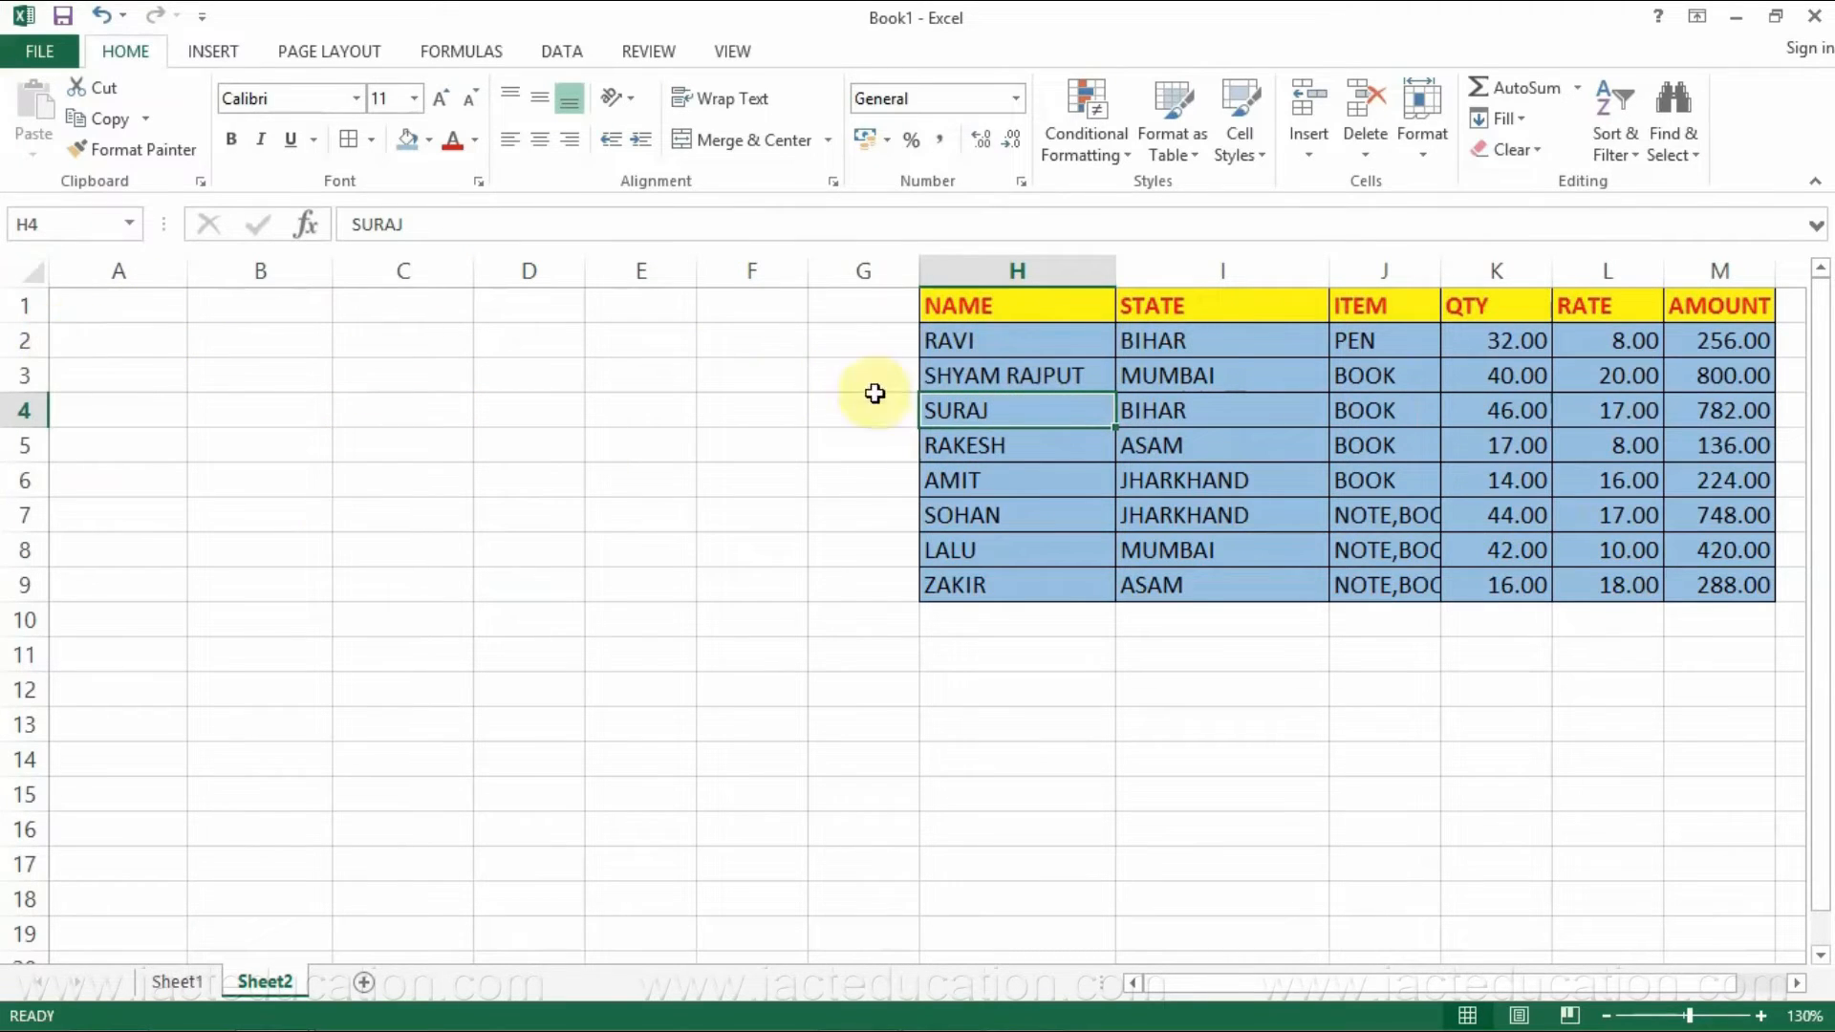
- Copy the table H1:M9 and try to paste it at A1 with the Transpose option
{"action": "left_click_drag", "start_coordinate": [1045, 312], "coordinate": [1700, 578]}
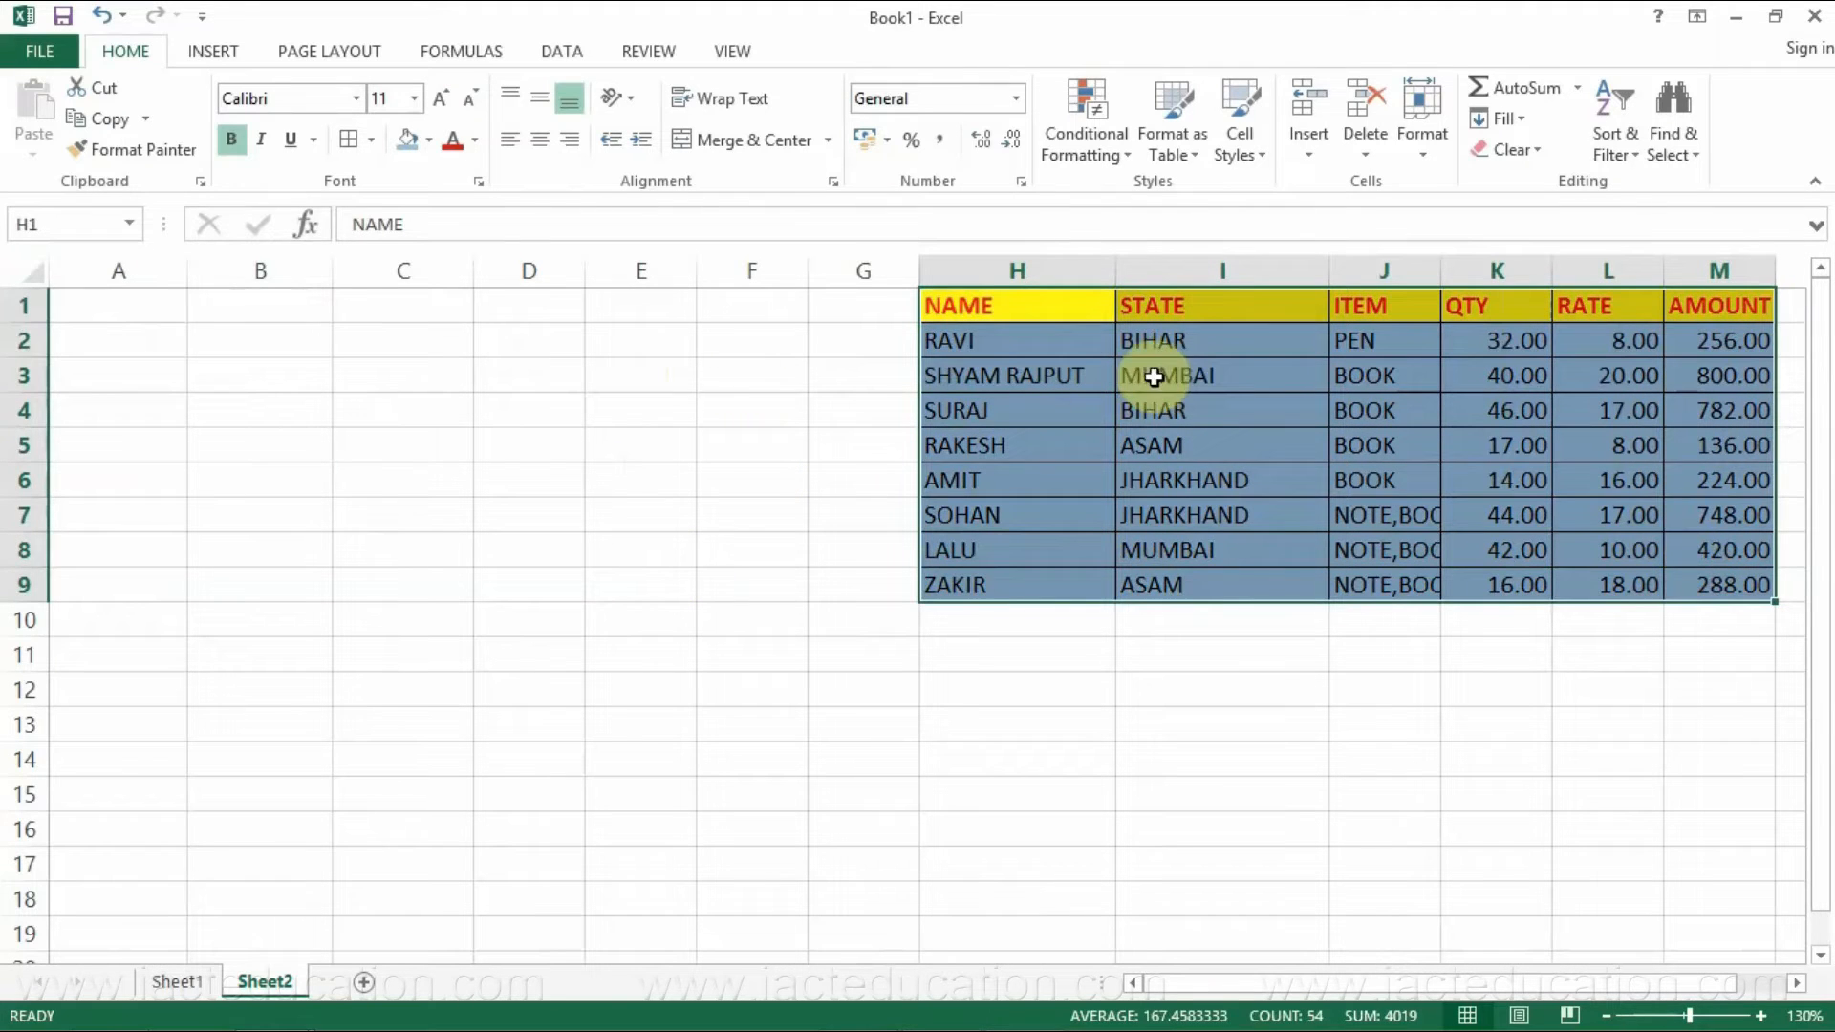
{"action": "left_click", "coordinate": [89, 121]}
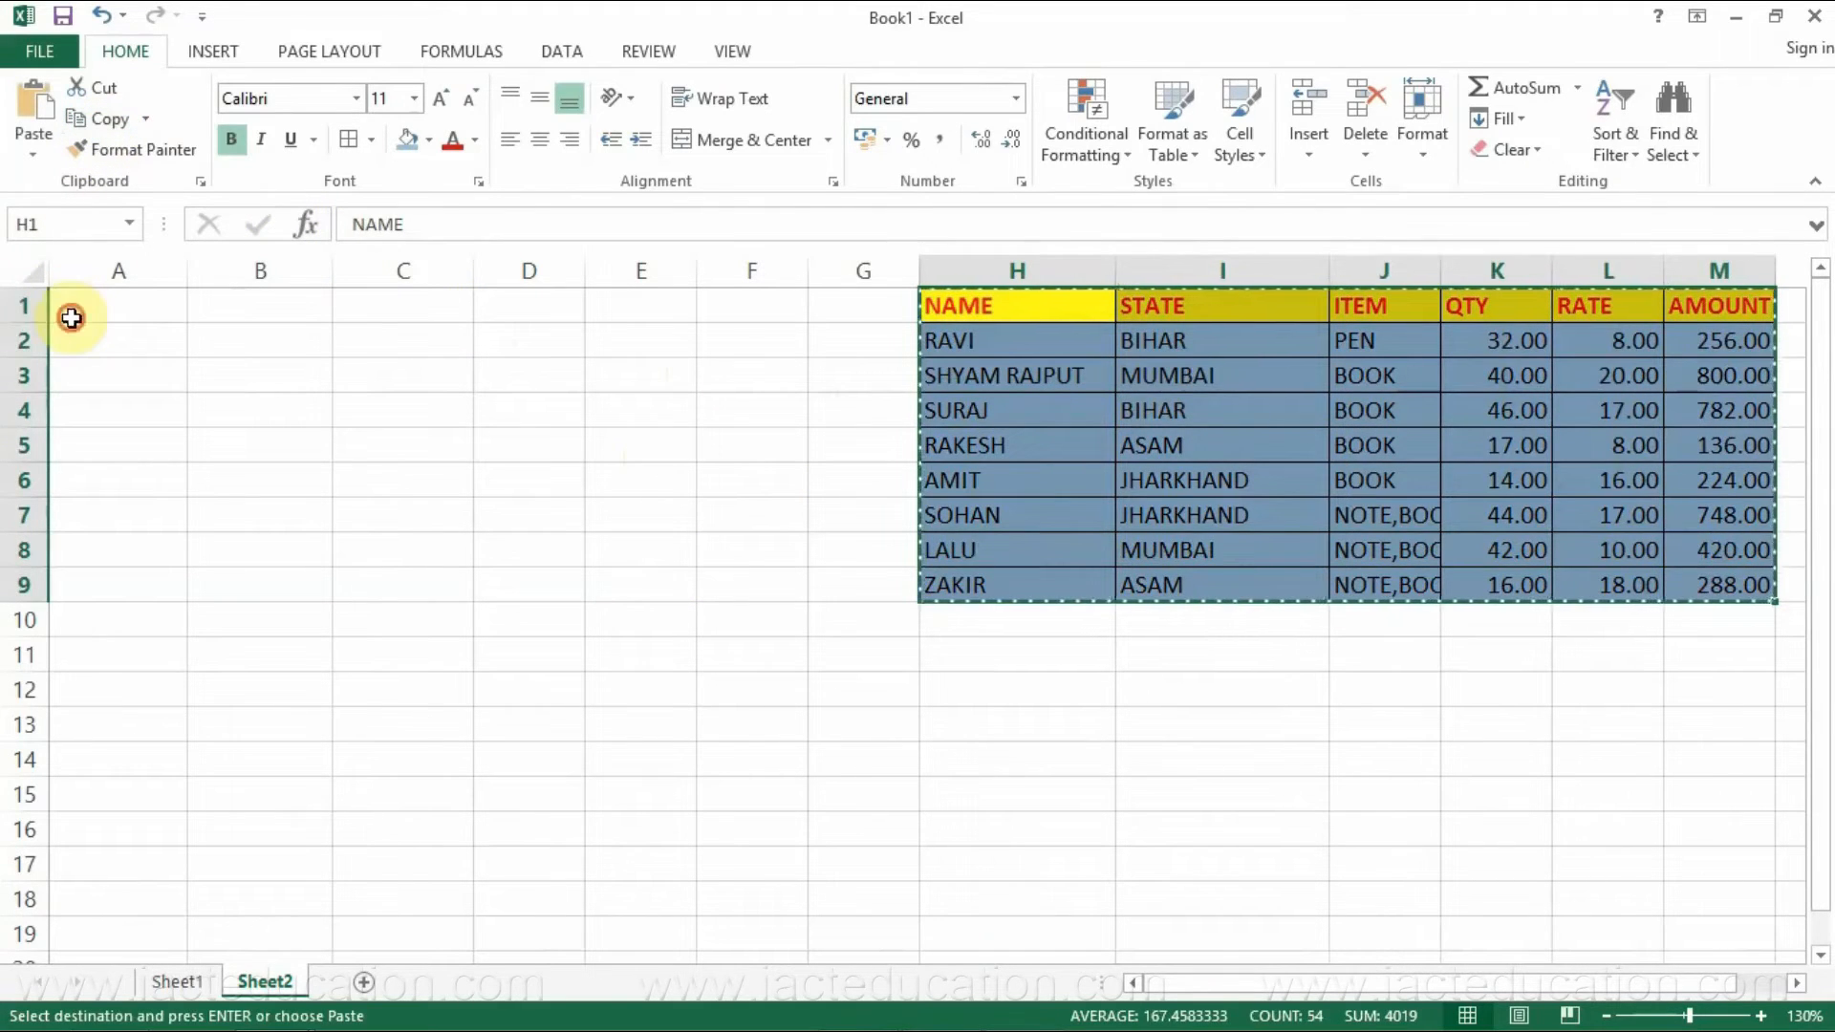
{"action": "left_click", "coordinate": [71, 318]}
{"action": "left_click", "coordinate": [34, 161]}
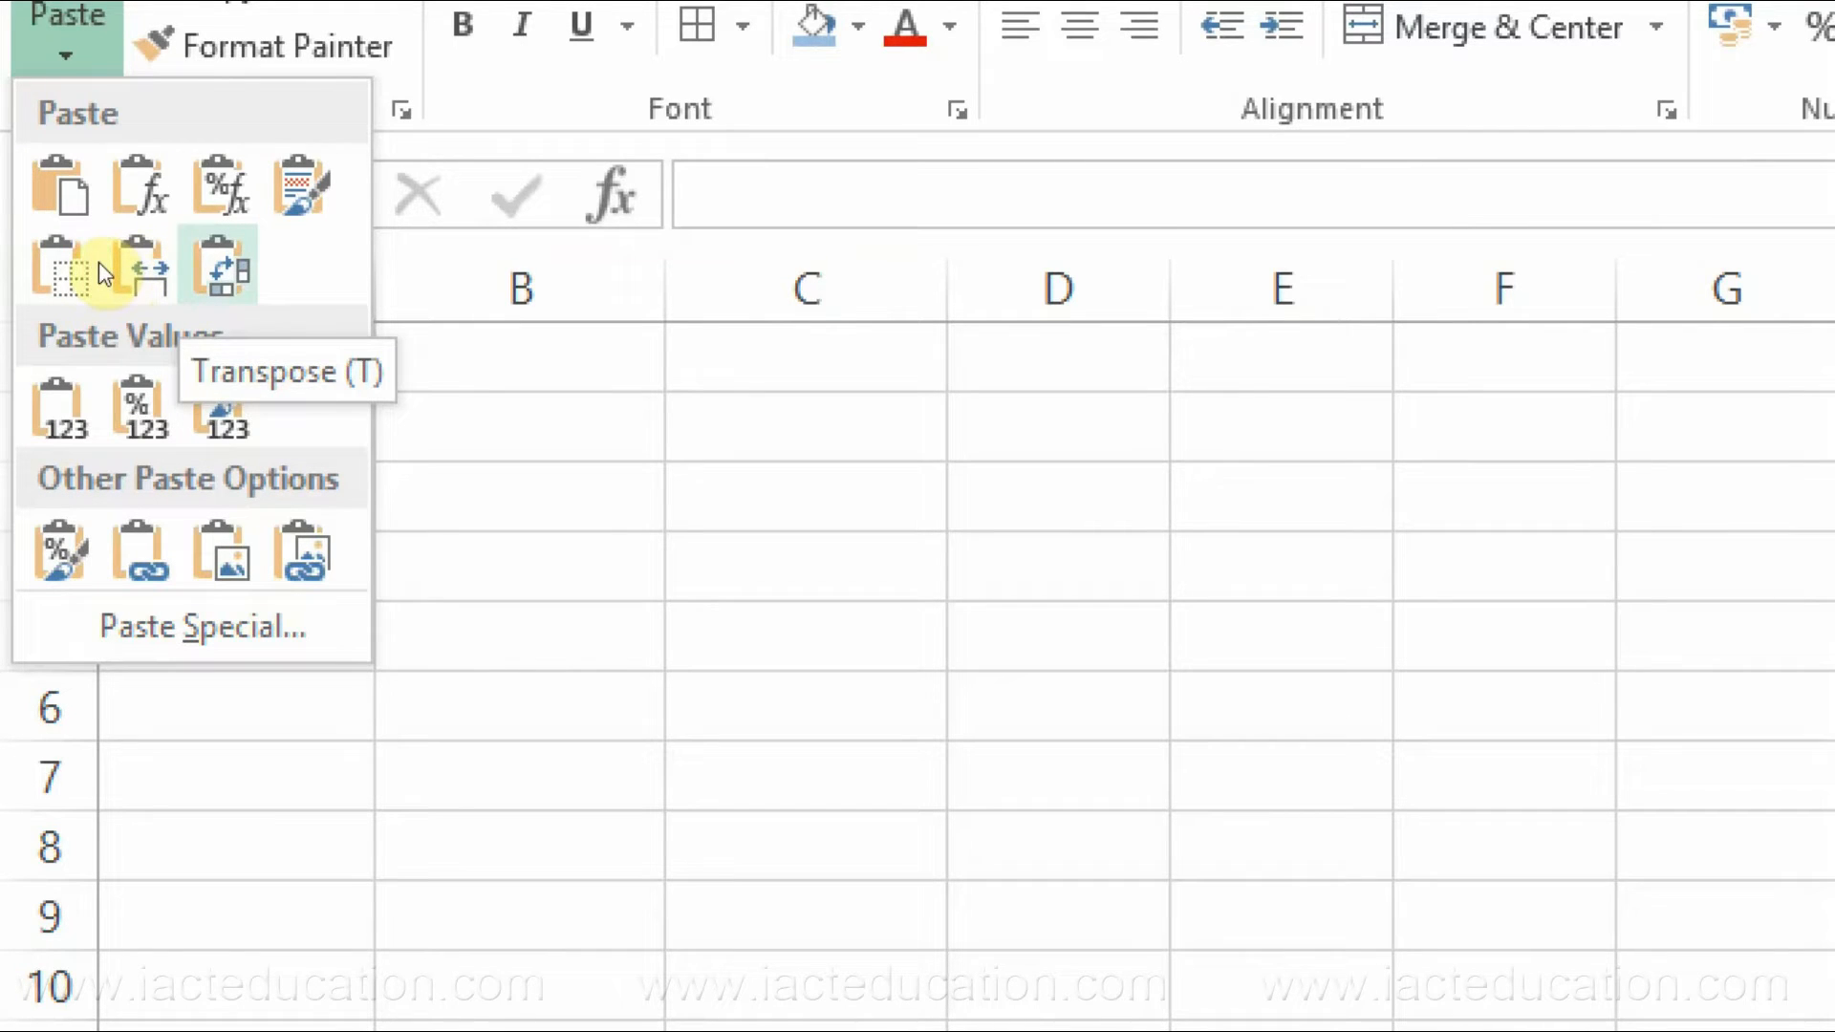
{"action": "left_click", "coordinate": [218, 265]}
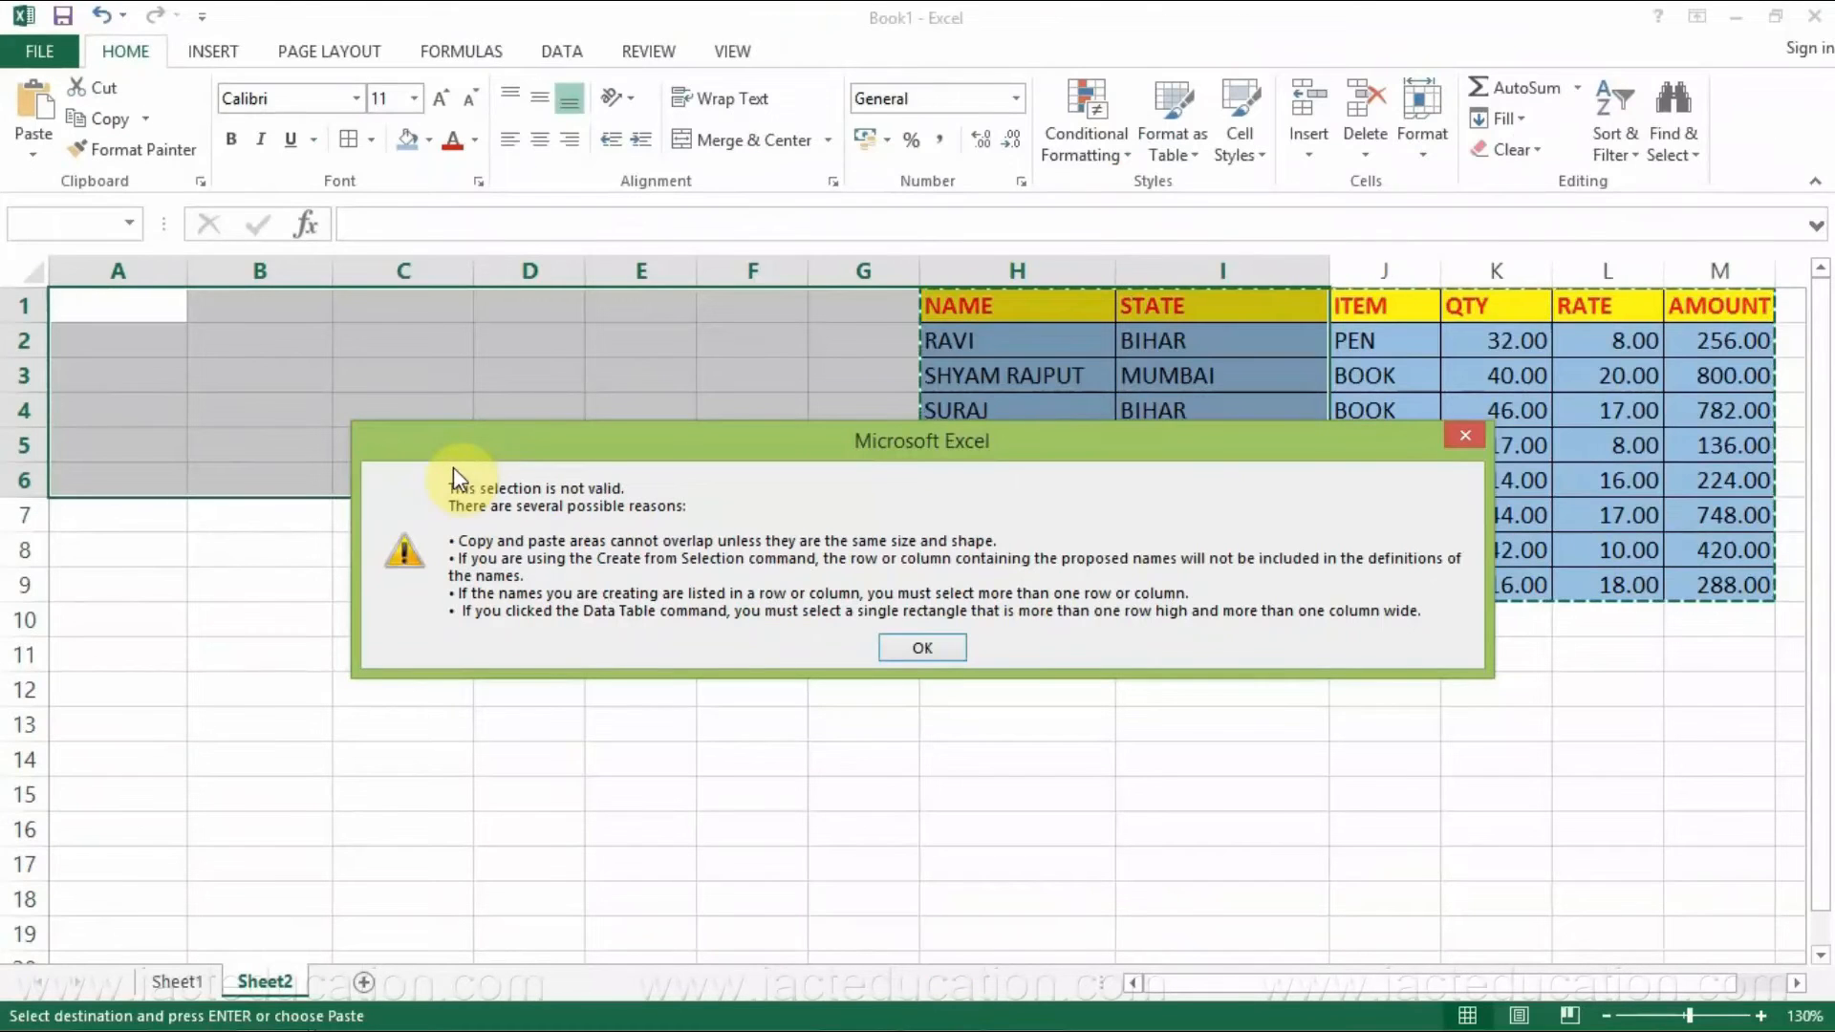
{"action": "left_click", "coordinate": [920, 647]}
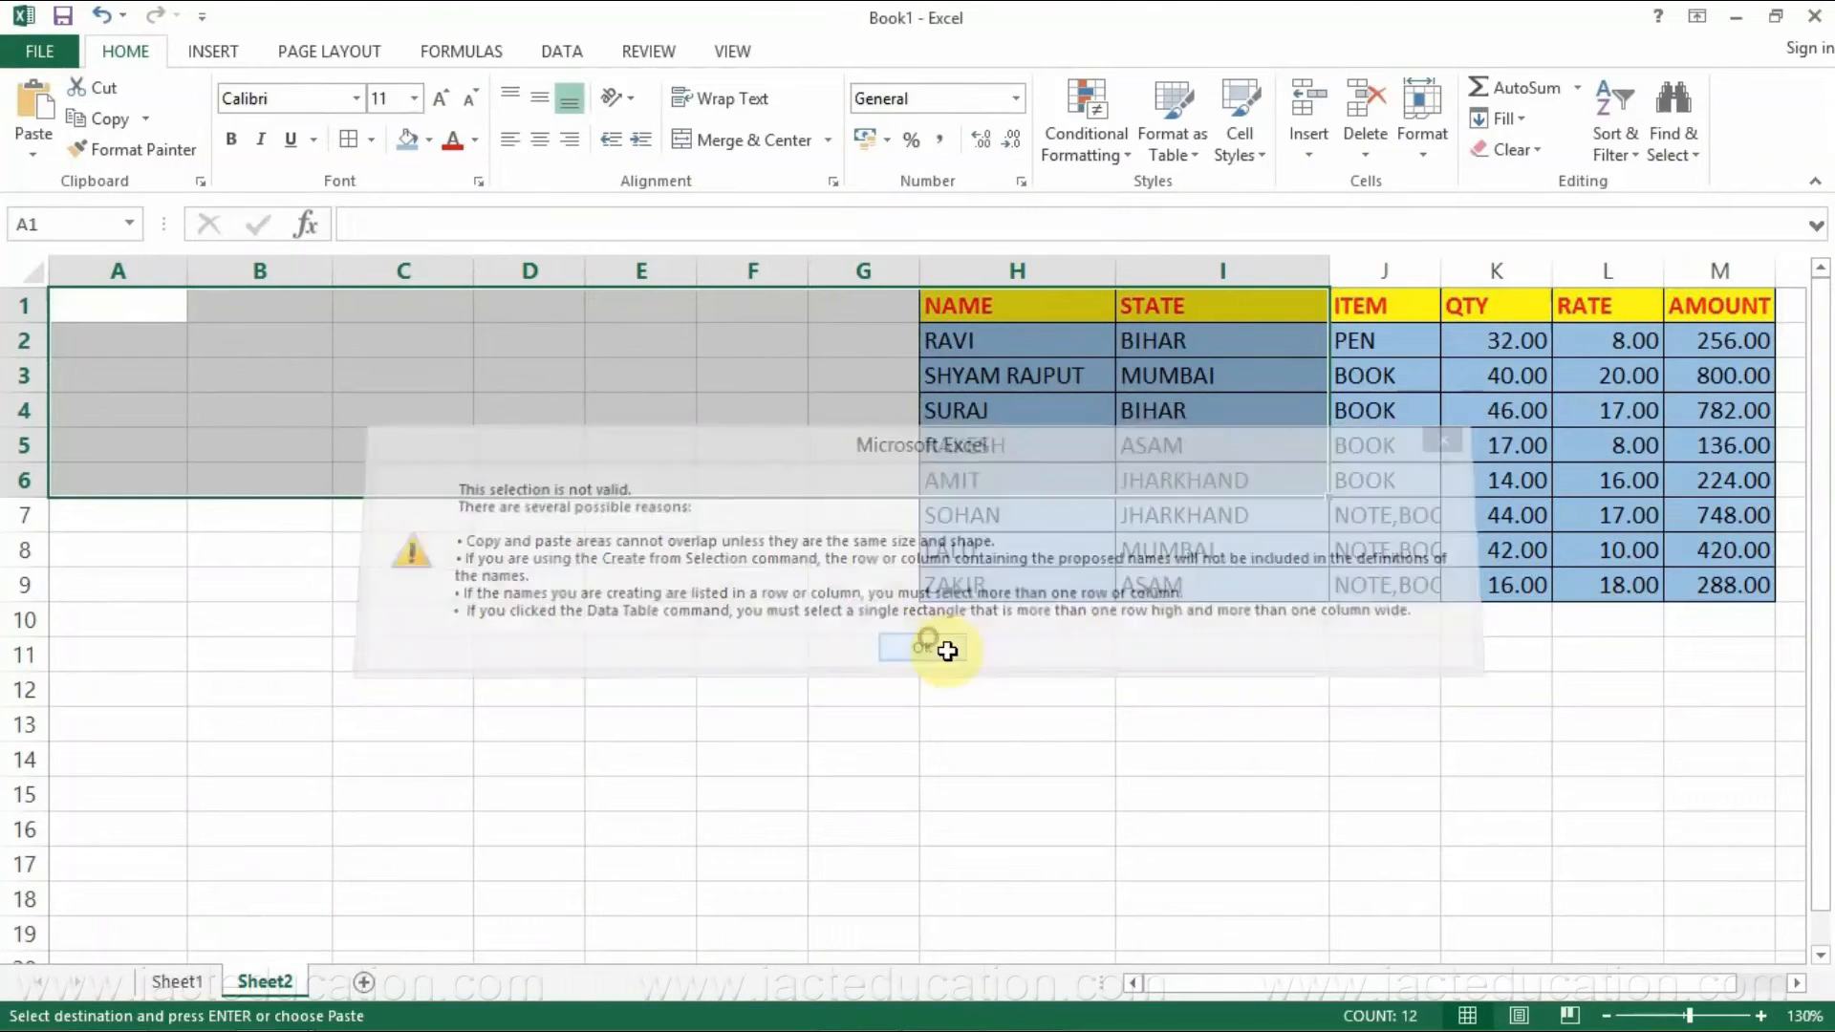
- Reselect the source table and try once more to paste it transposed at A1
{"action": "left_click", "coordinate": [1036, 416]}
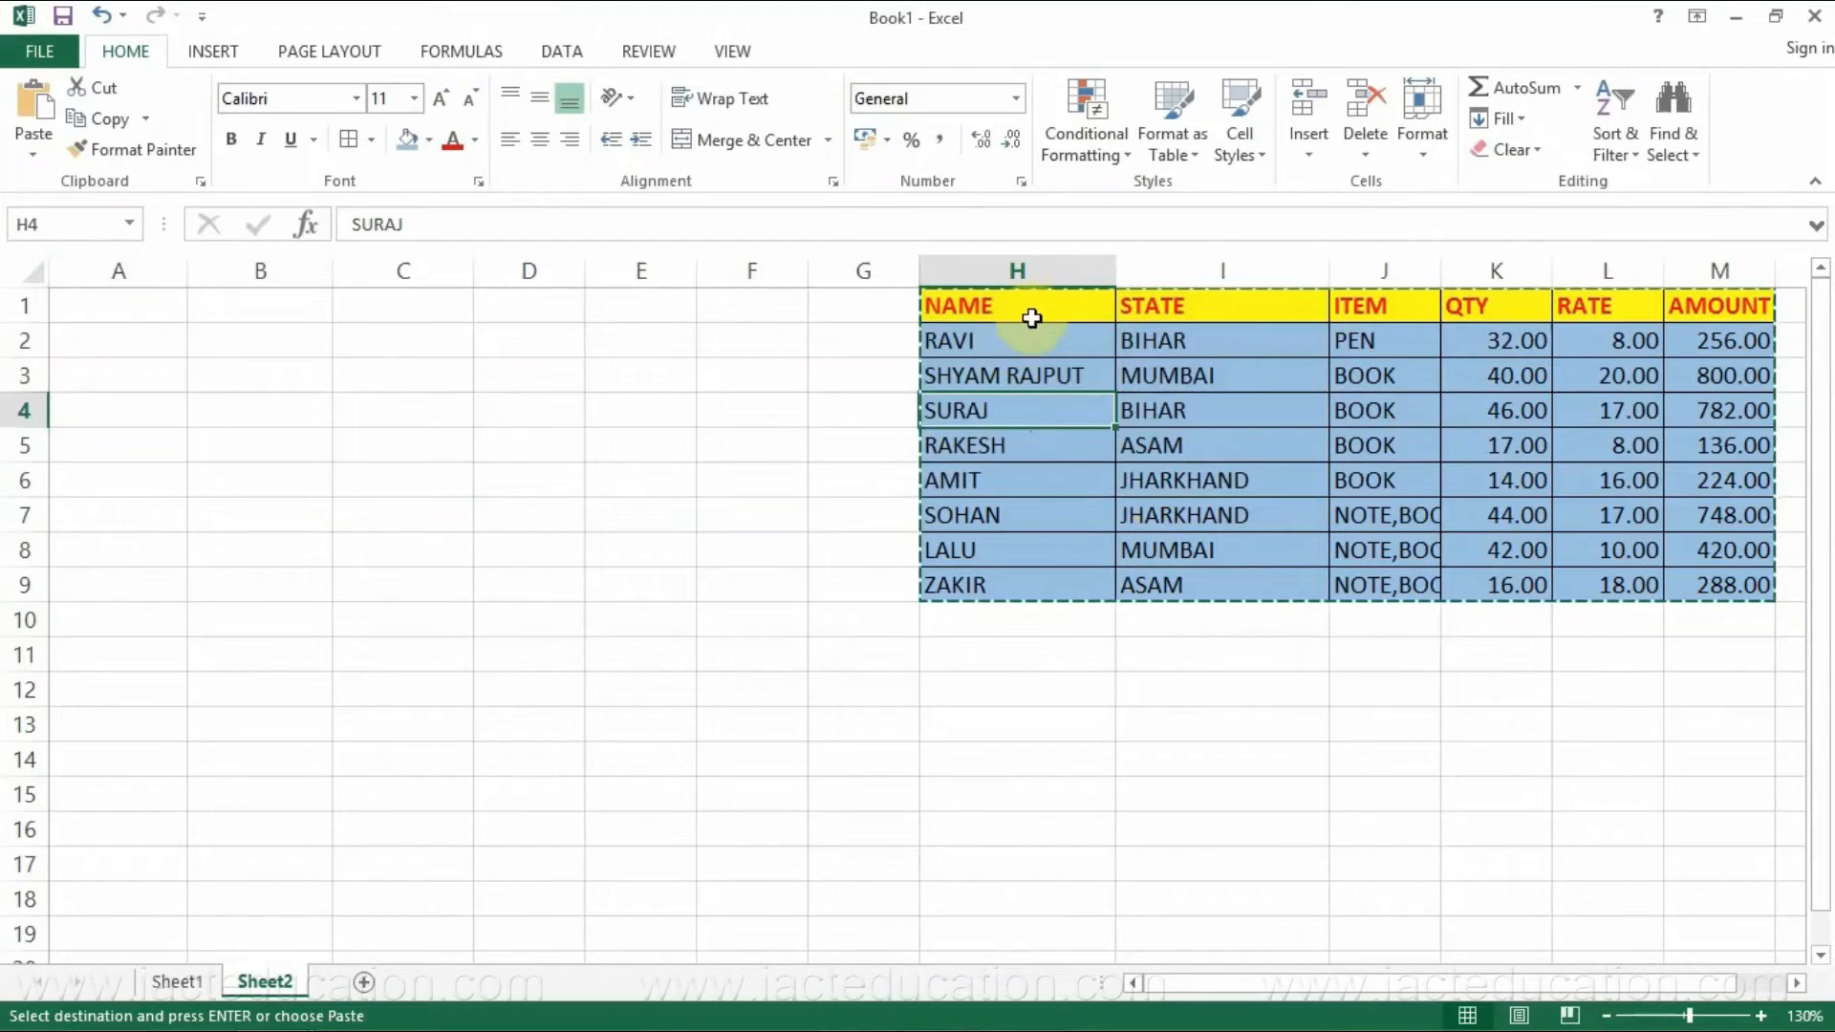
{"action": "left_click", "coordinate": [1051, 296]}
{"action": "left_click_drag", "start_coordinate": [1189, 352], "coordinate": [1695, 581]}
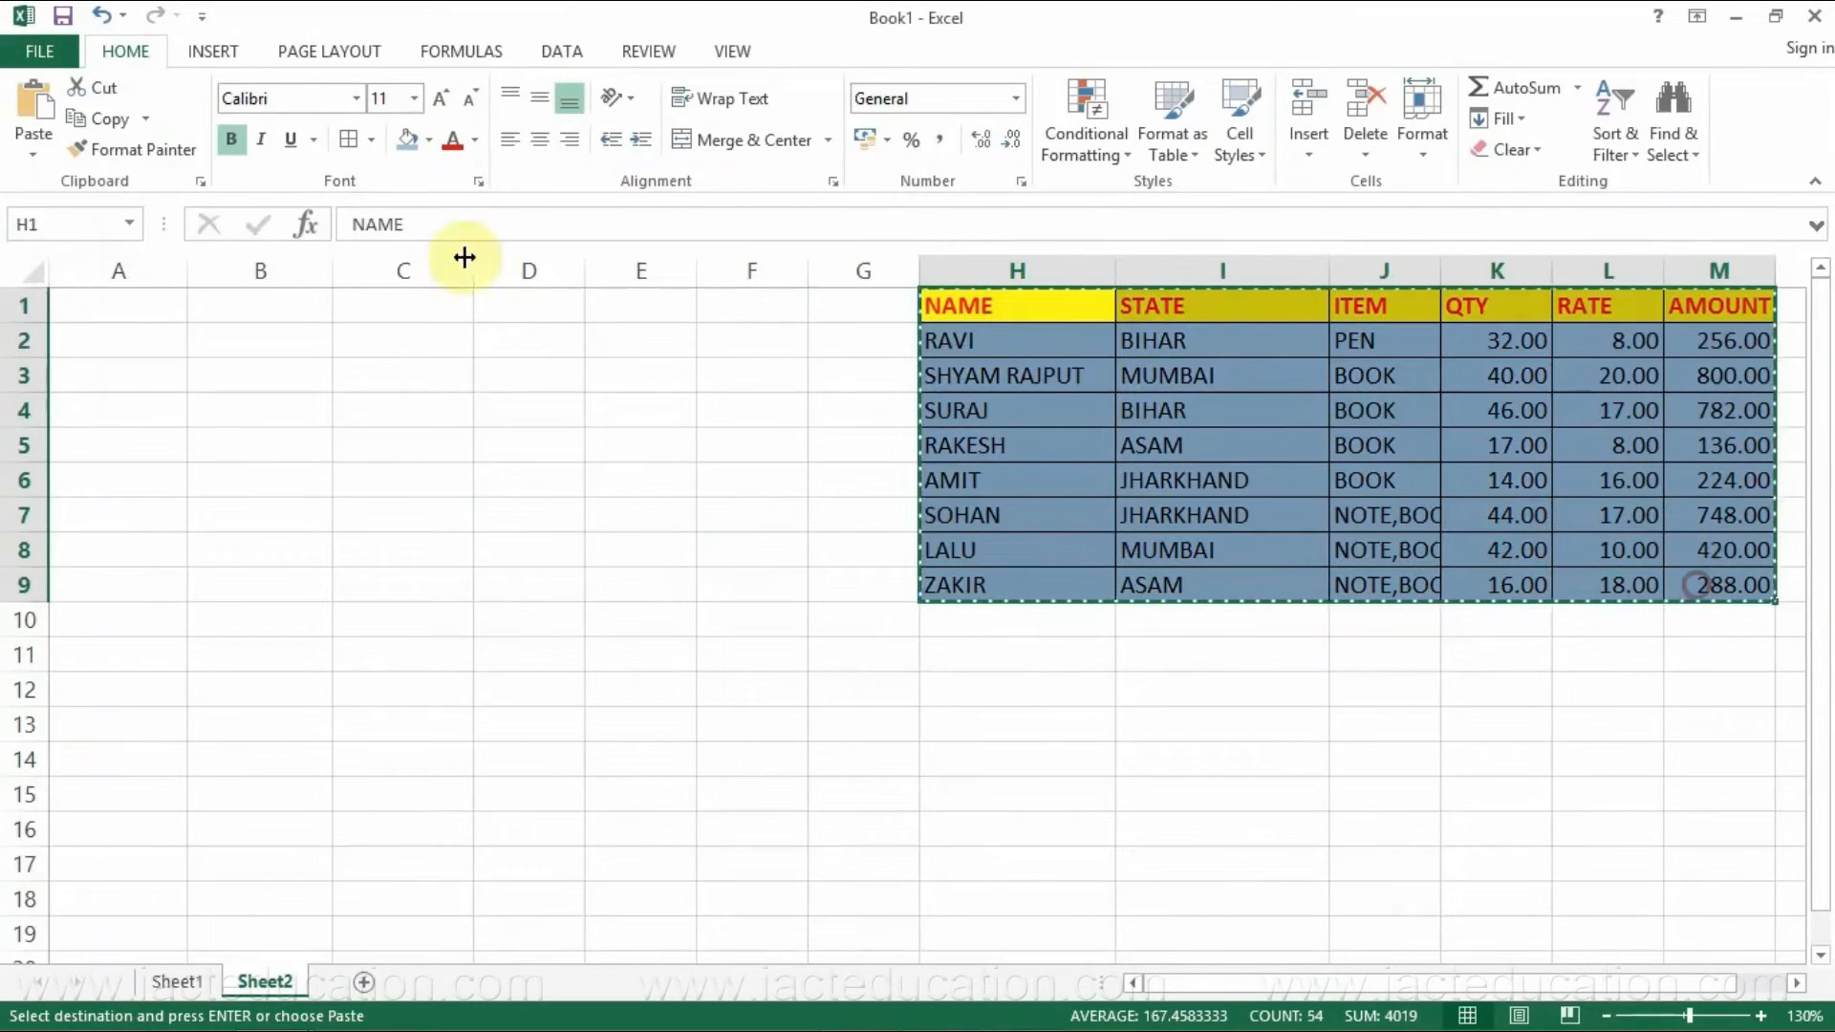
{"action": "left_click", "coordinate": [130, 308]}
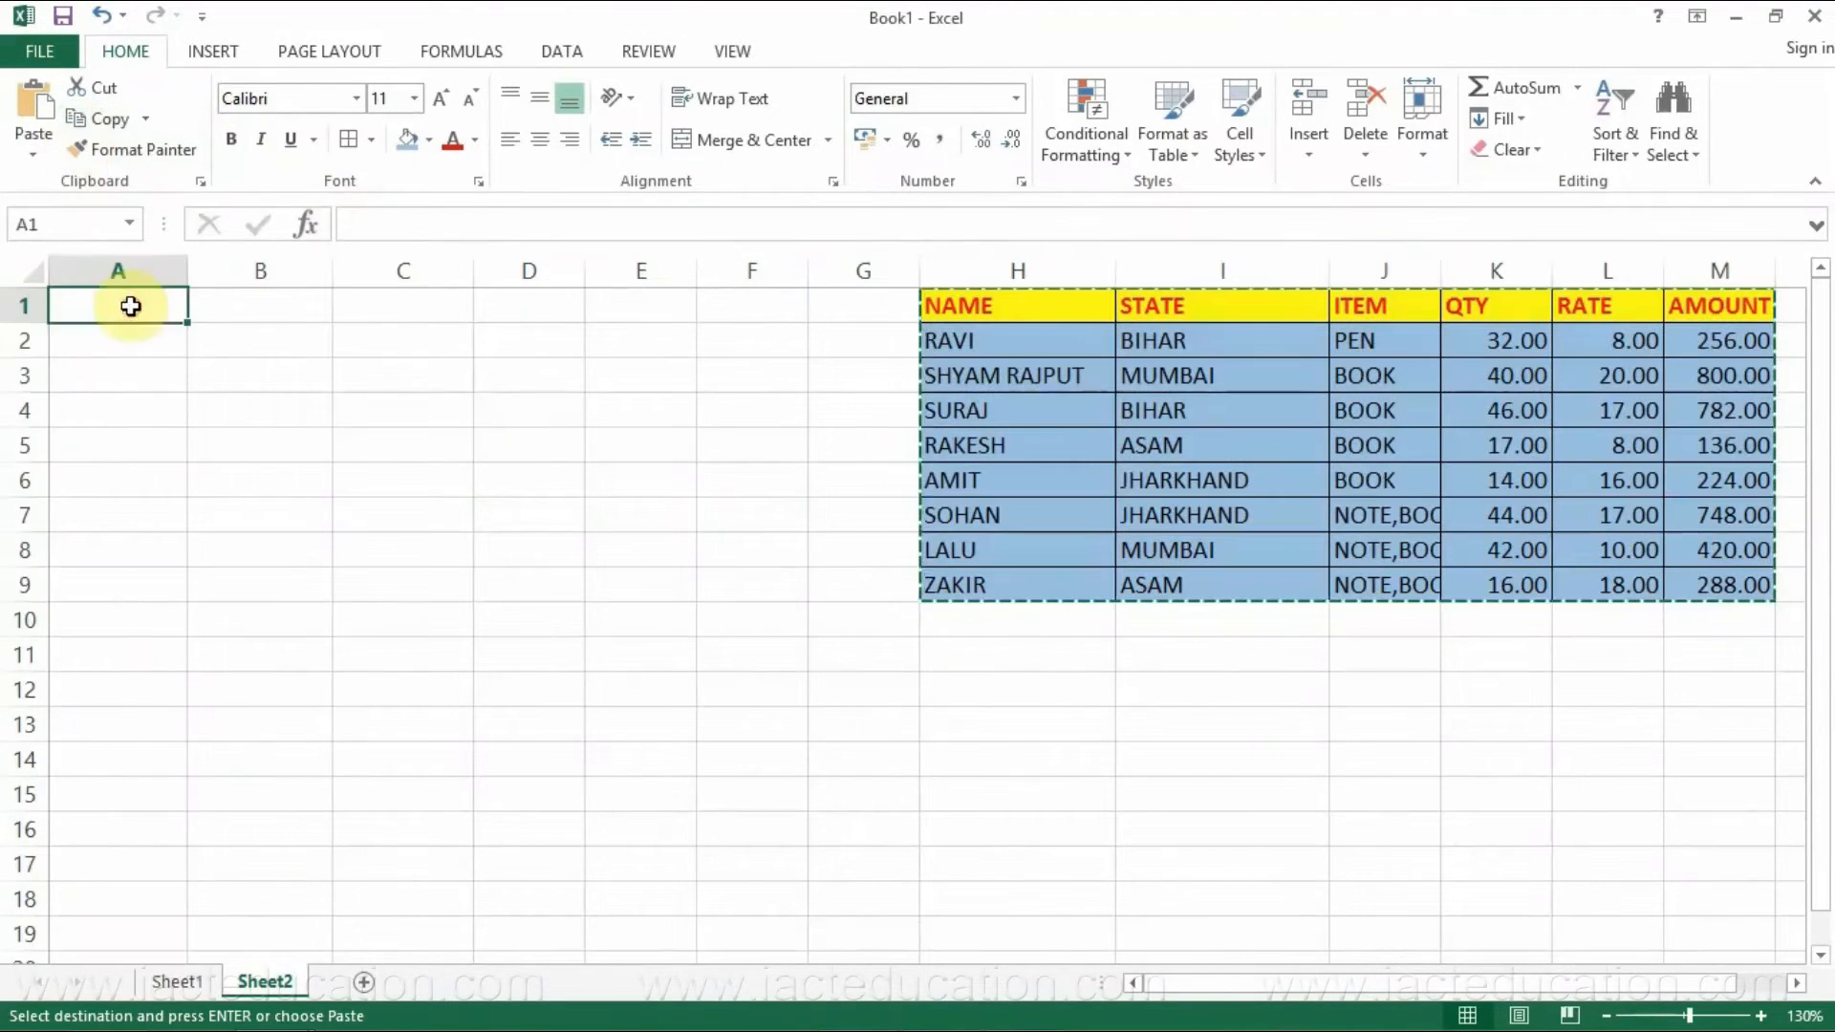
{"action": "left_click", "coordinate": [34, 143]}
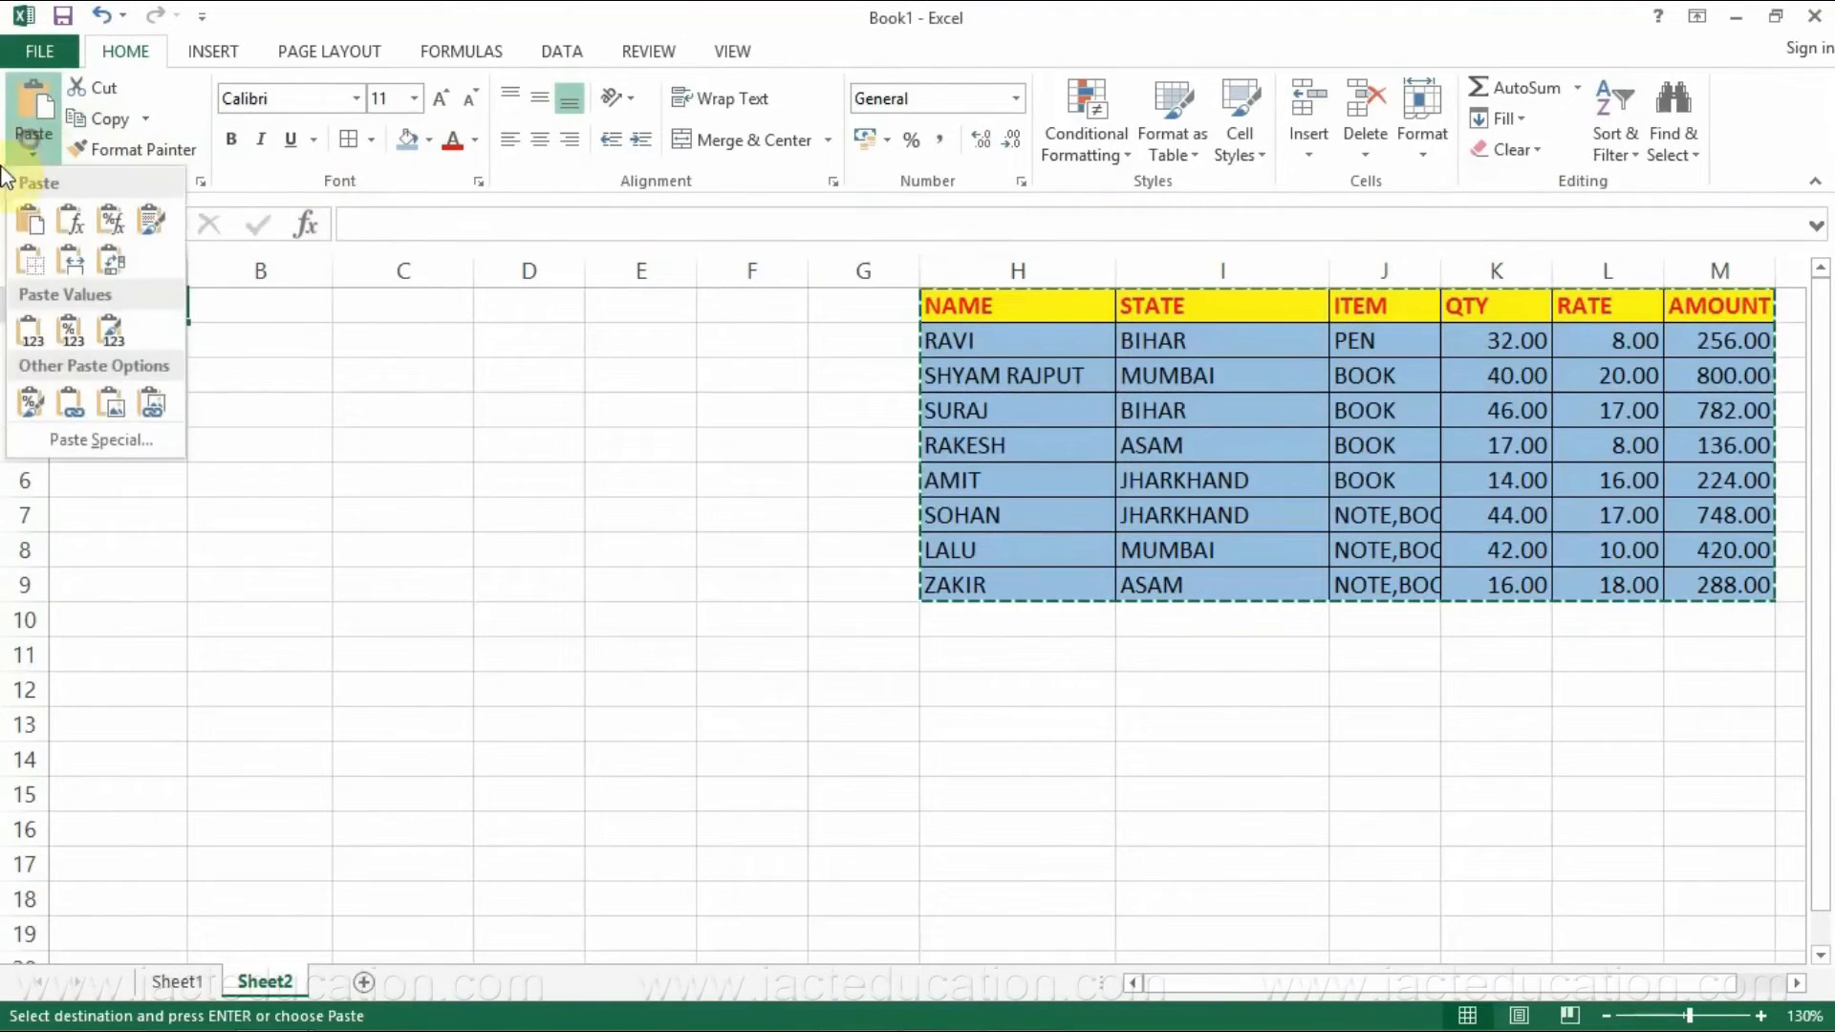
{"action": "left_click", "coordinate": [115, 255]}
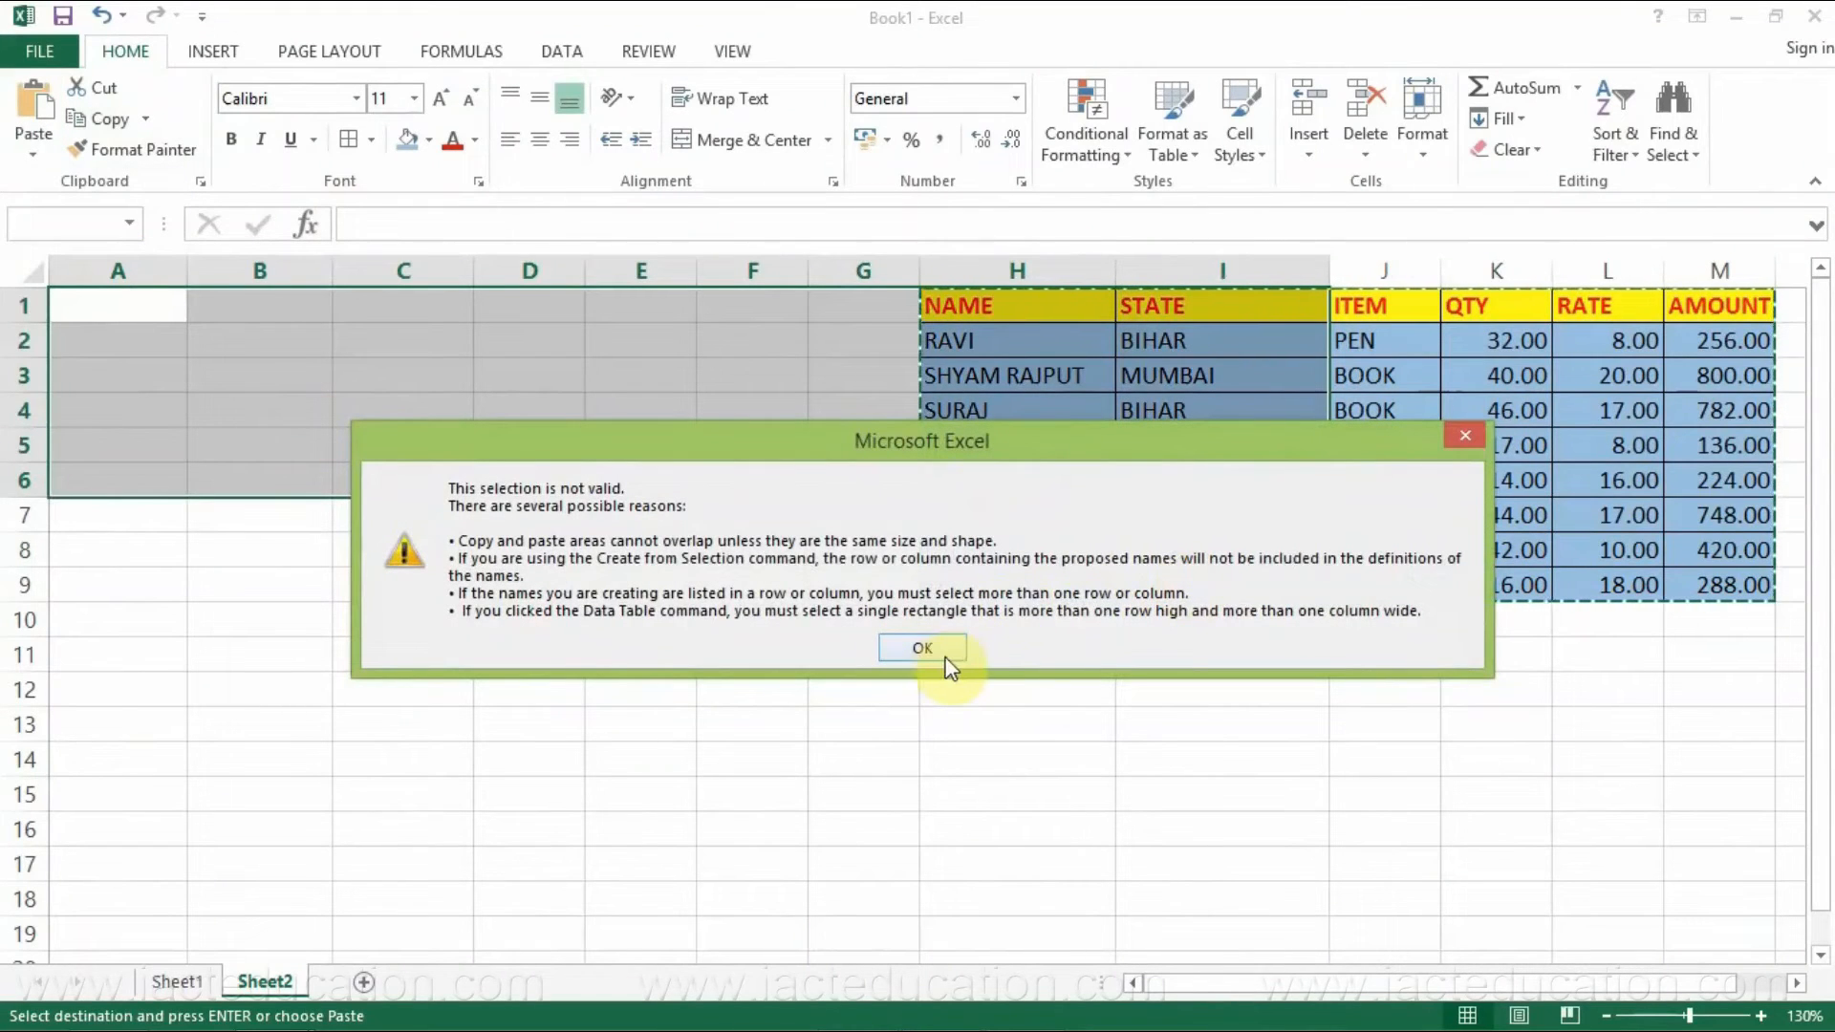
{"action": "left_click", "coordinate": [1464, 437]}
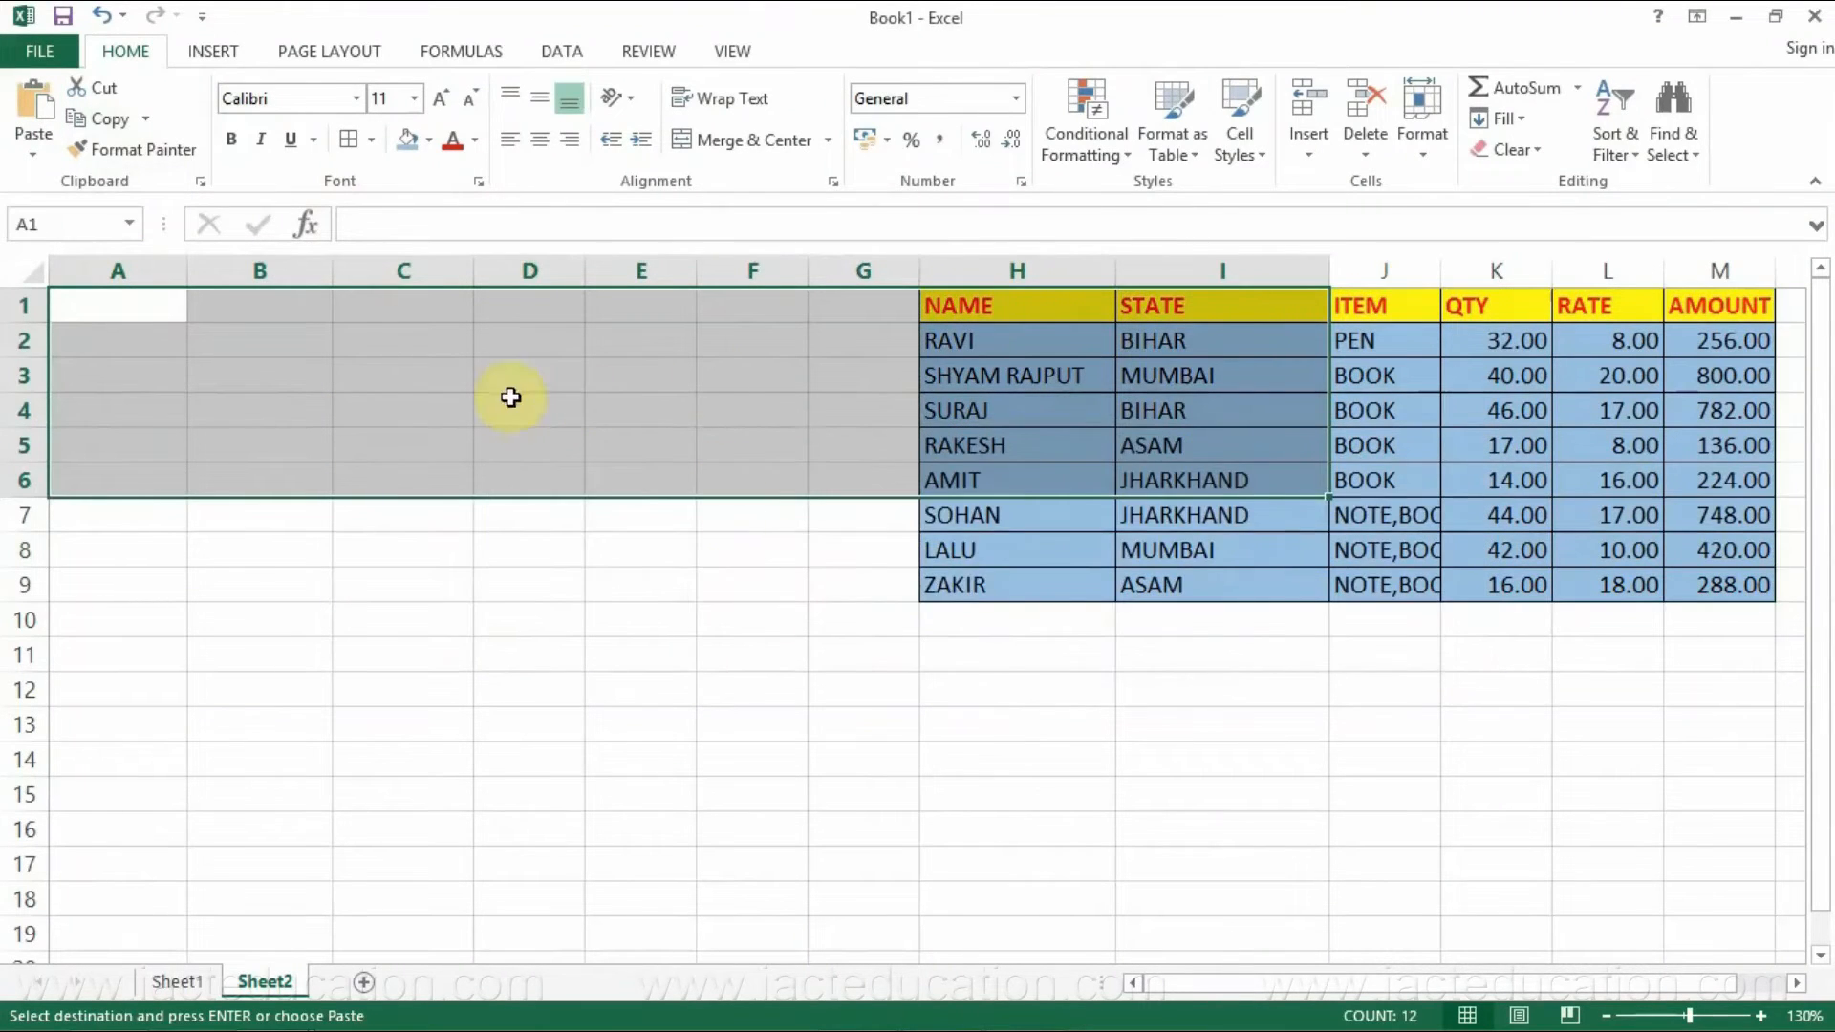
- Paste the copied table at A12 with the Transpose option
{"action": "left_click", "coordinate": [143, 688]}
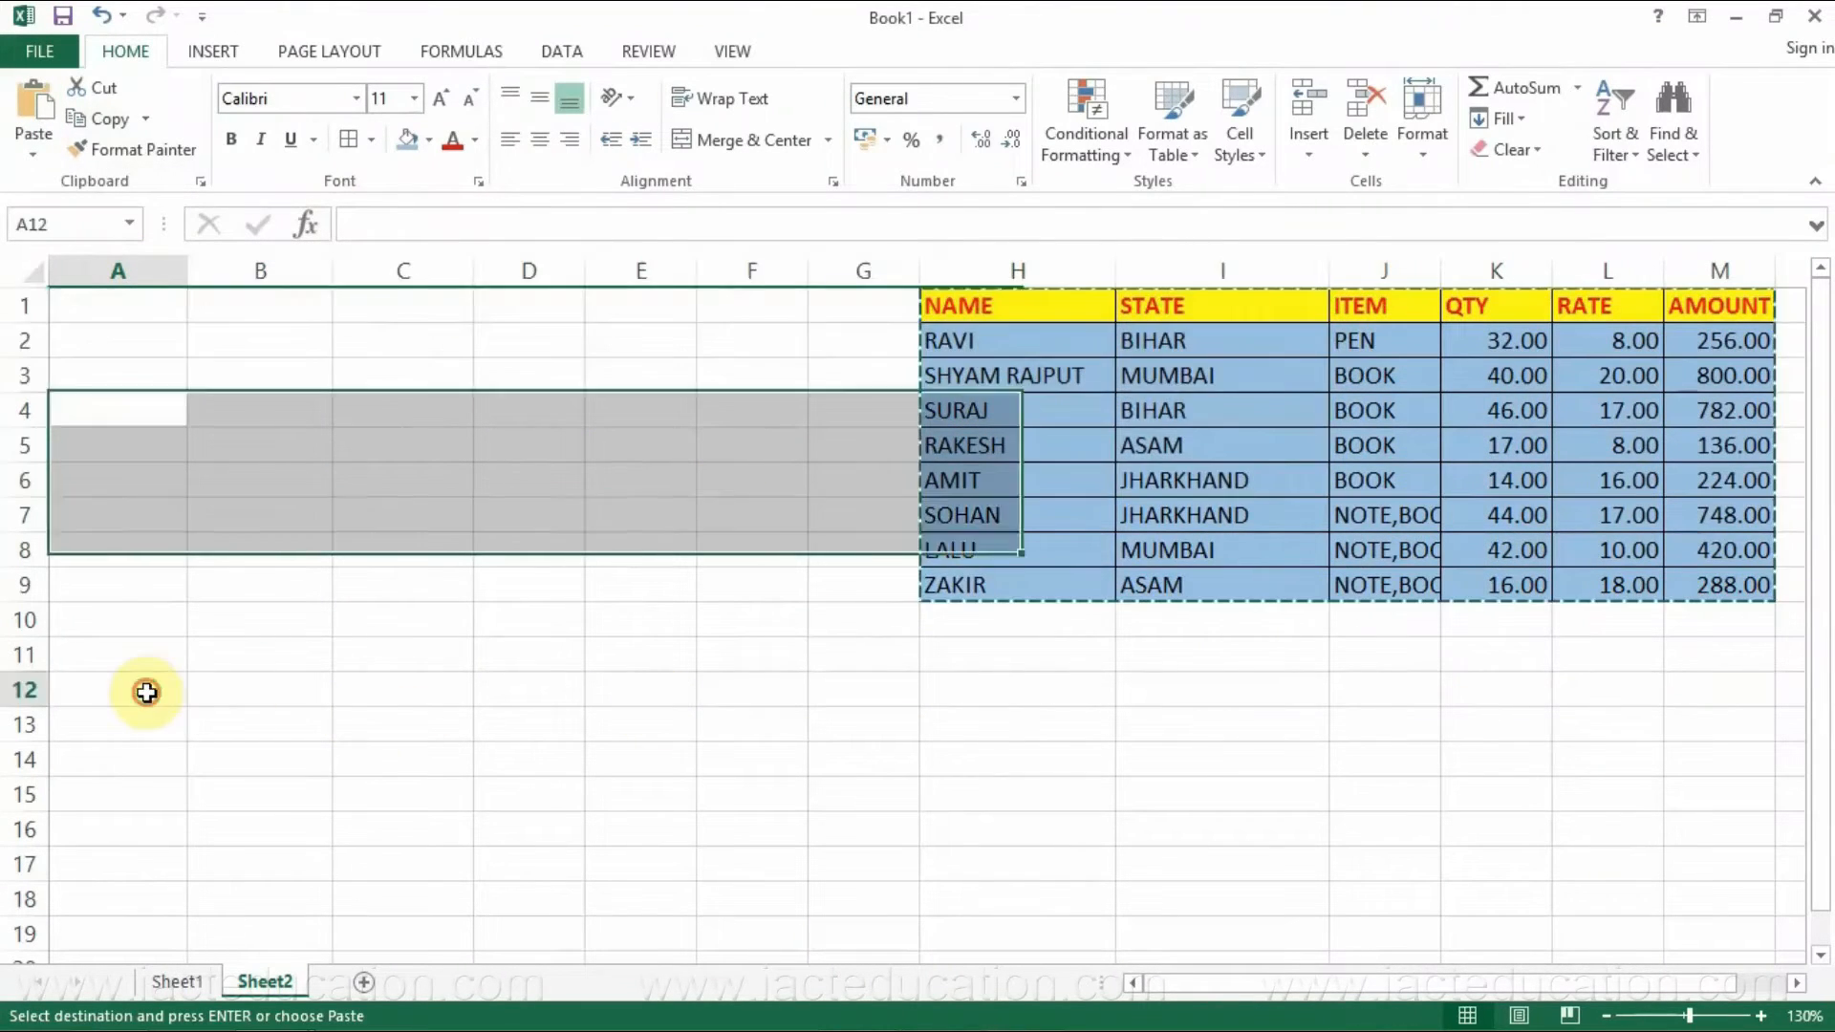
{"action": "left_click", "coordinate": [33, 145]}
{"action": "left_click", "coordinate": [110, 262]}
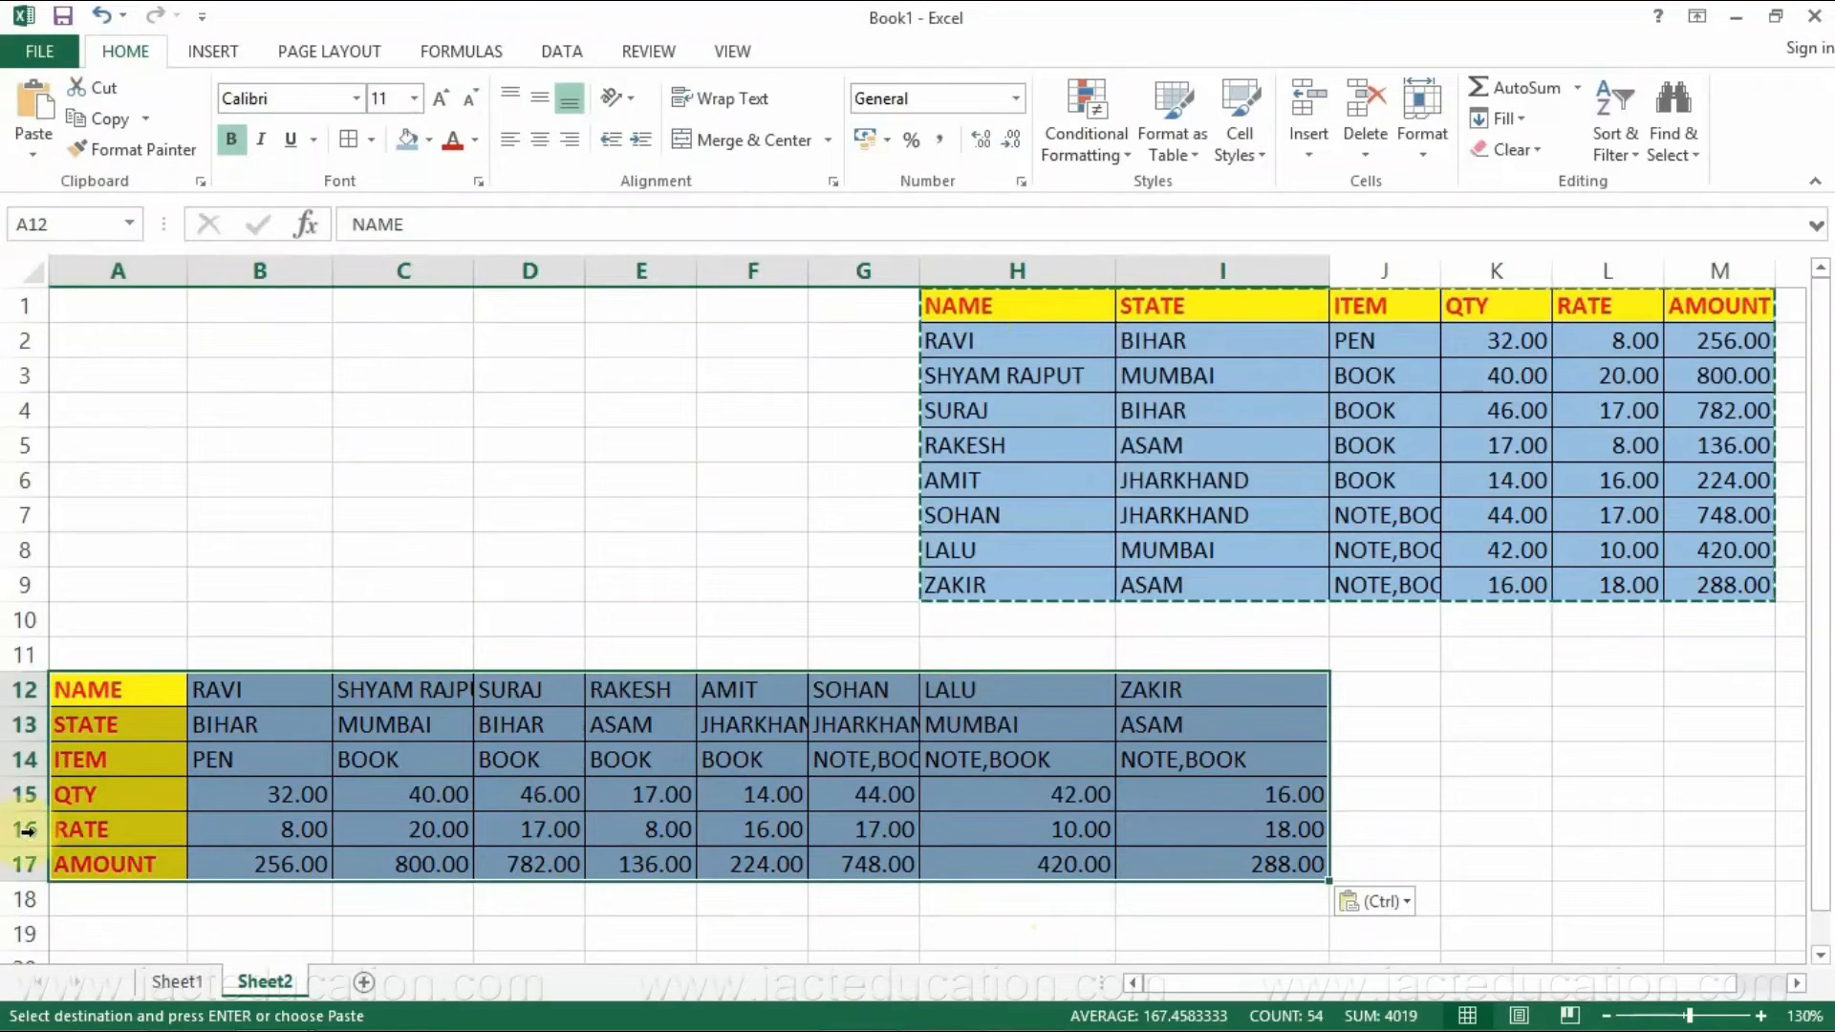
- Compare the name and state columns of the source table with the corresponding rows of the transposed copy
{"action": "left_click_drag", "start_coordinate": [1016, 304], "coordinate": [1041, 550]}
{"action": "left_click_drag", "start_coordinate": [1271, 305], "coordinate": [1242, 480]}
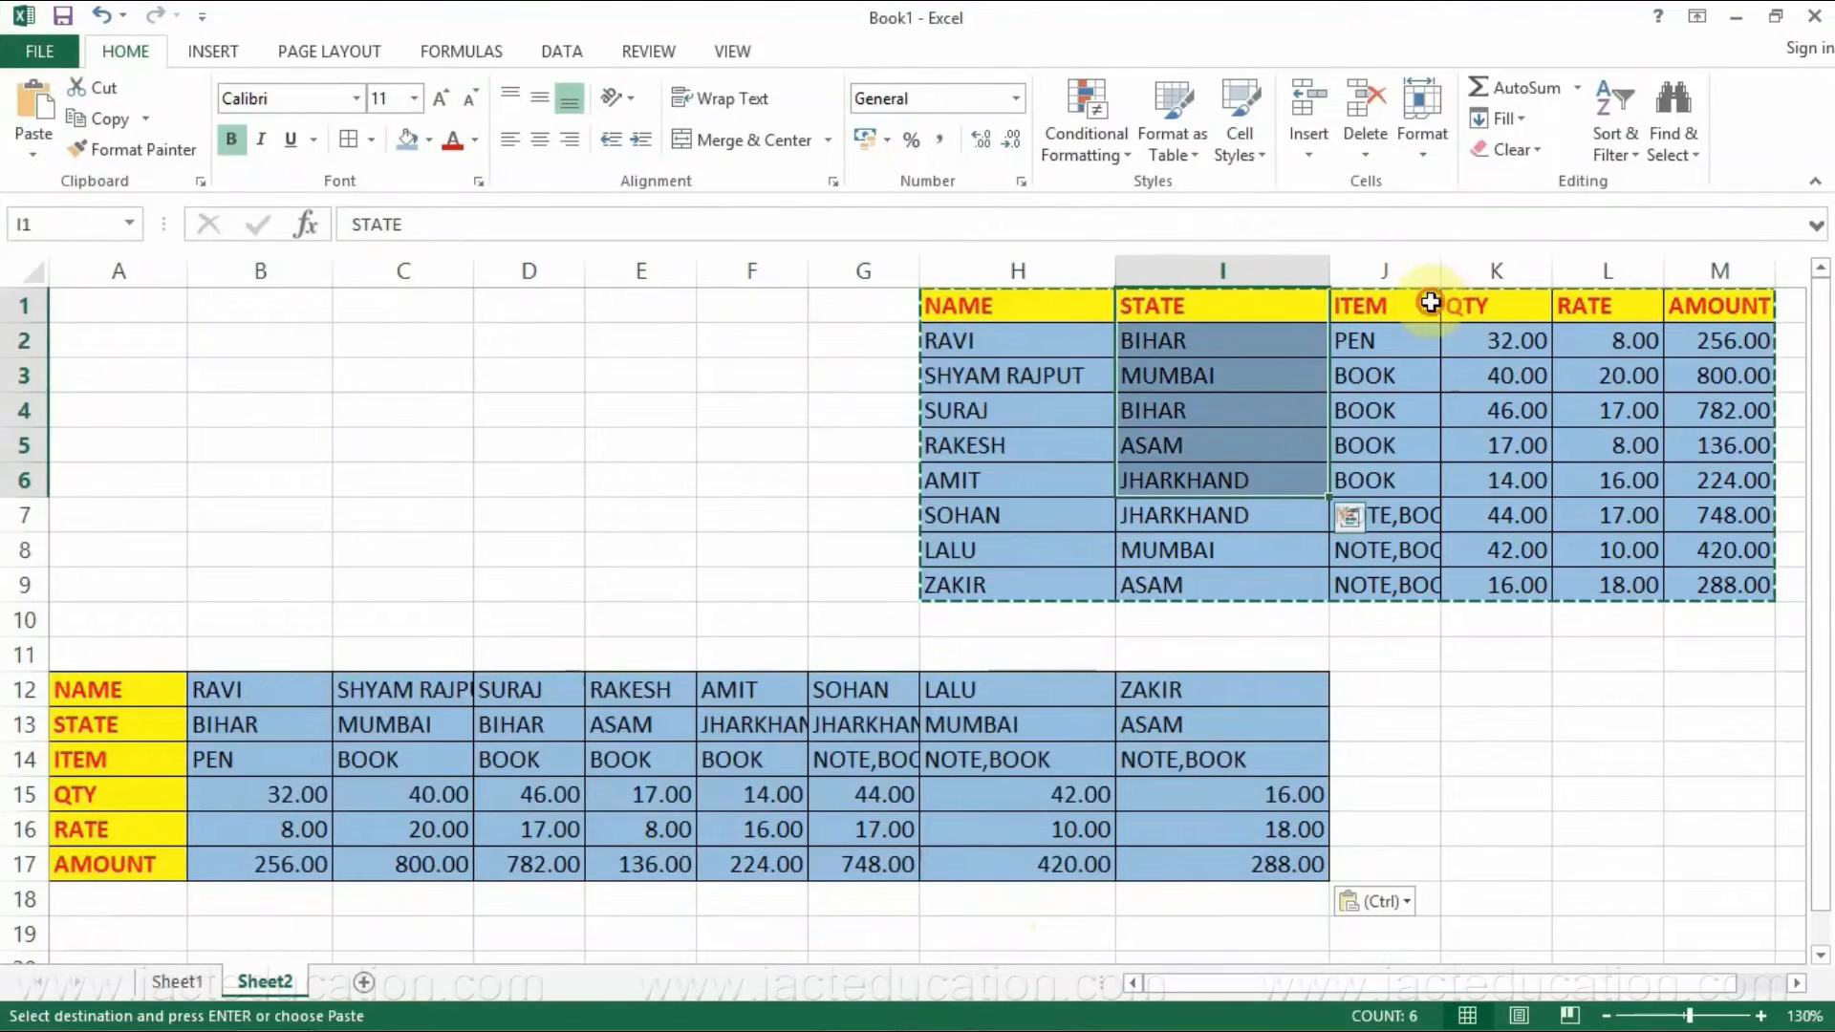
{"action": "left_click", "coordinate": [1430, 303]}
{"action": "left_click_drag", "start_coordinate": [111, 688], "coordinate": [658, 694]}
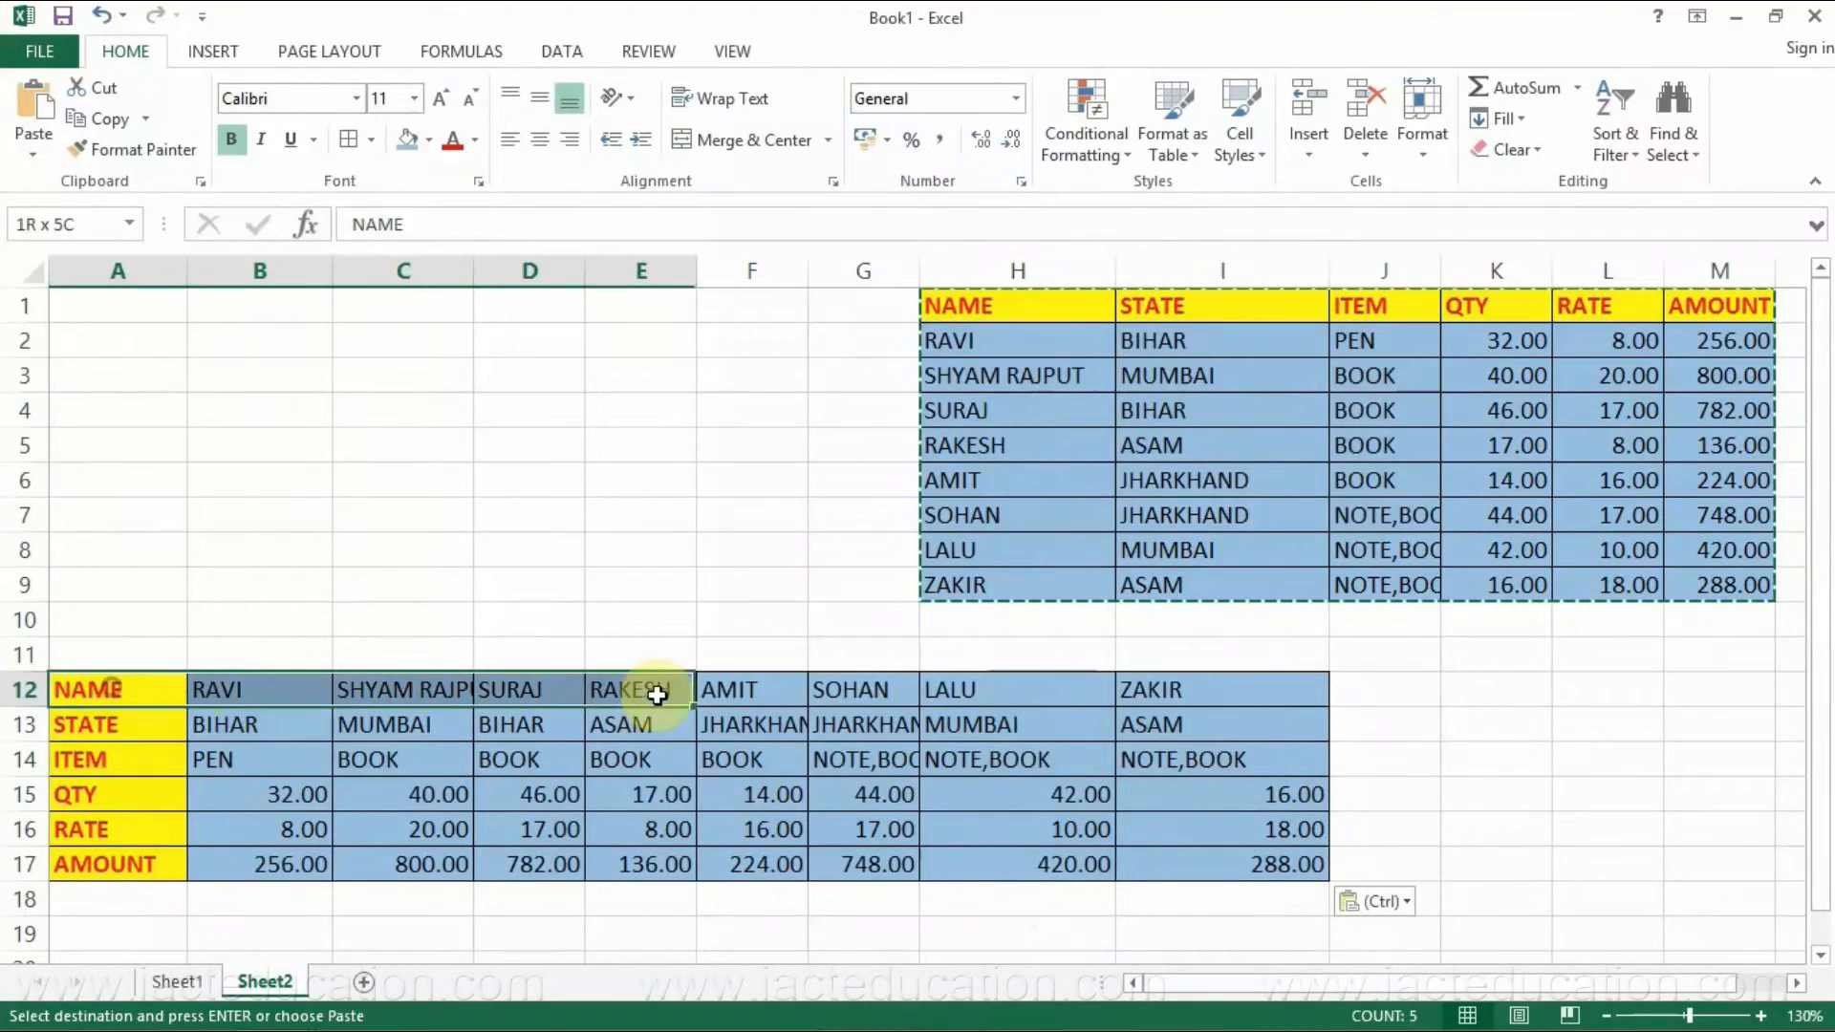
{"action": "left_click_drag", "start_coordinate": [109, 752], "coordinate": [485, 751]}
{"action": "left_click_drag", "start_coordinate": [116, 717], "coordinate": [441, 705]}
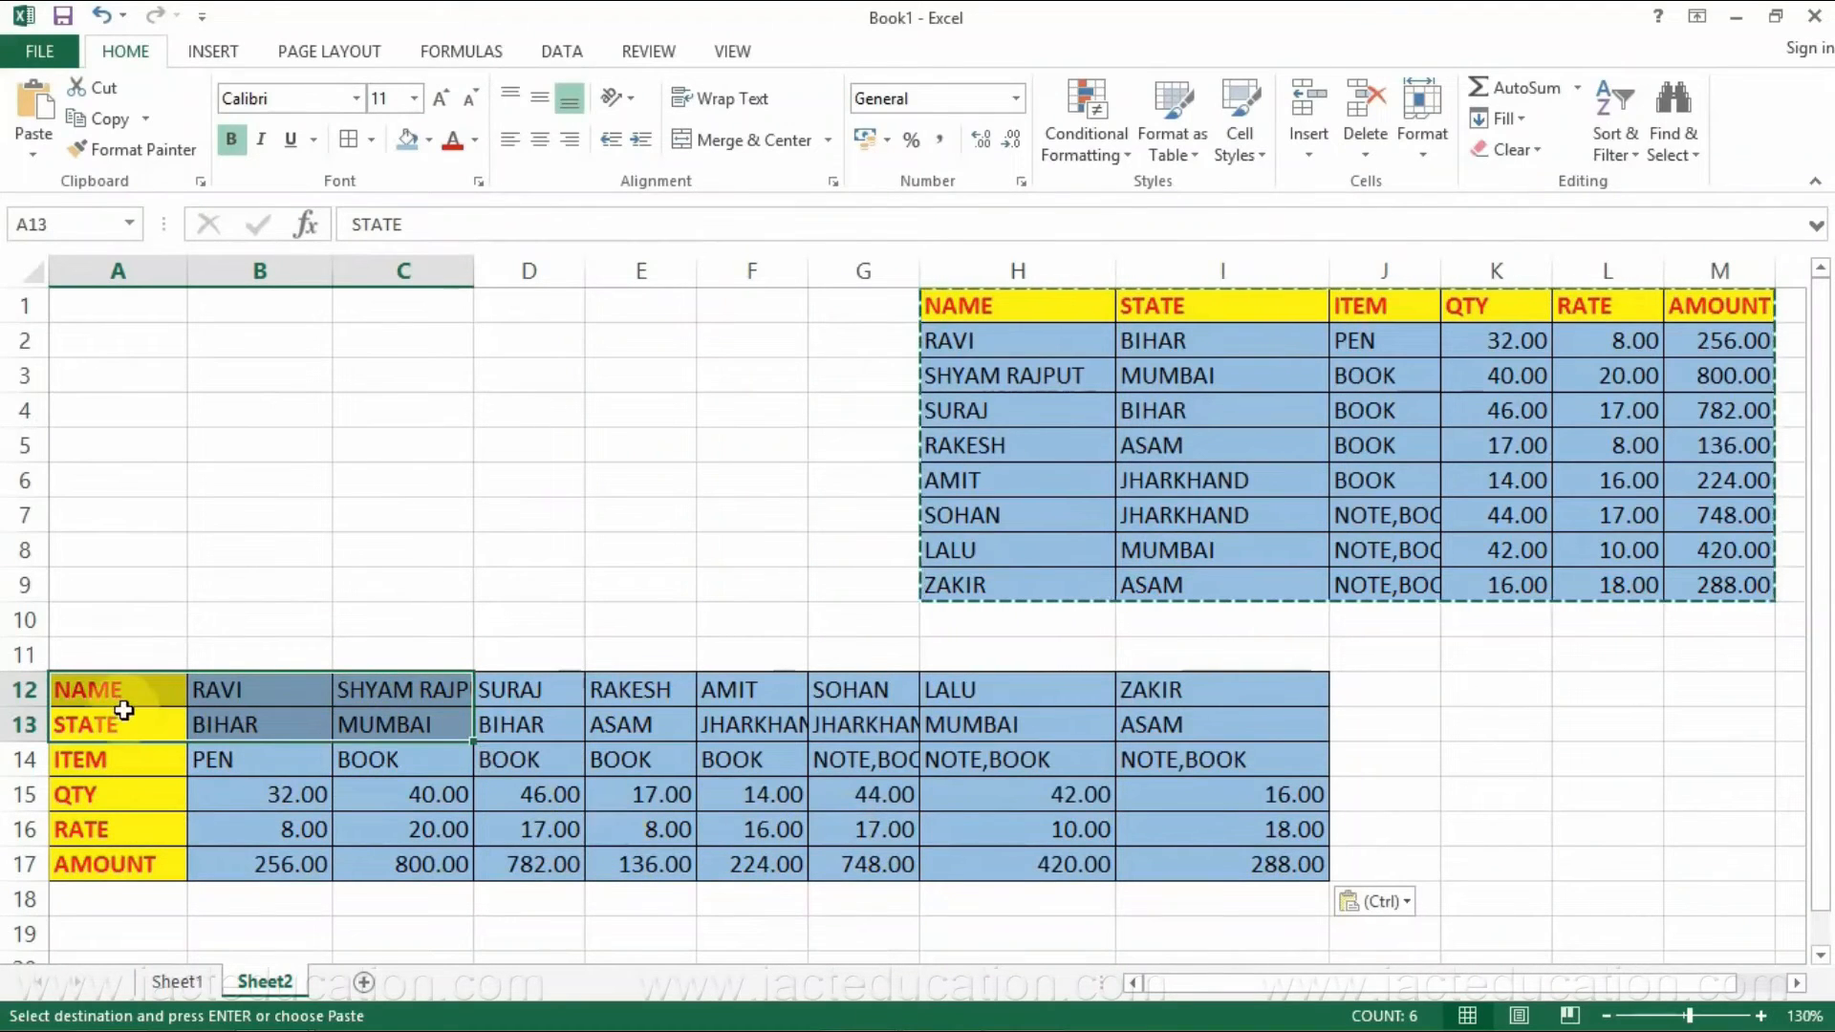
- Clear all contents and formatting from the transposed table in A12:I17
{"action": "left_click_drag", "start_coordinate": [127, 693], "coordinate": [1292, 855]}
{"action": "left_click", "coordinate": [1527, 151]}
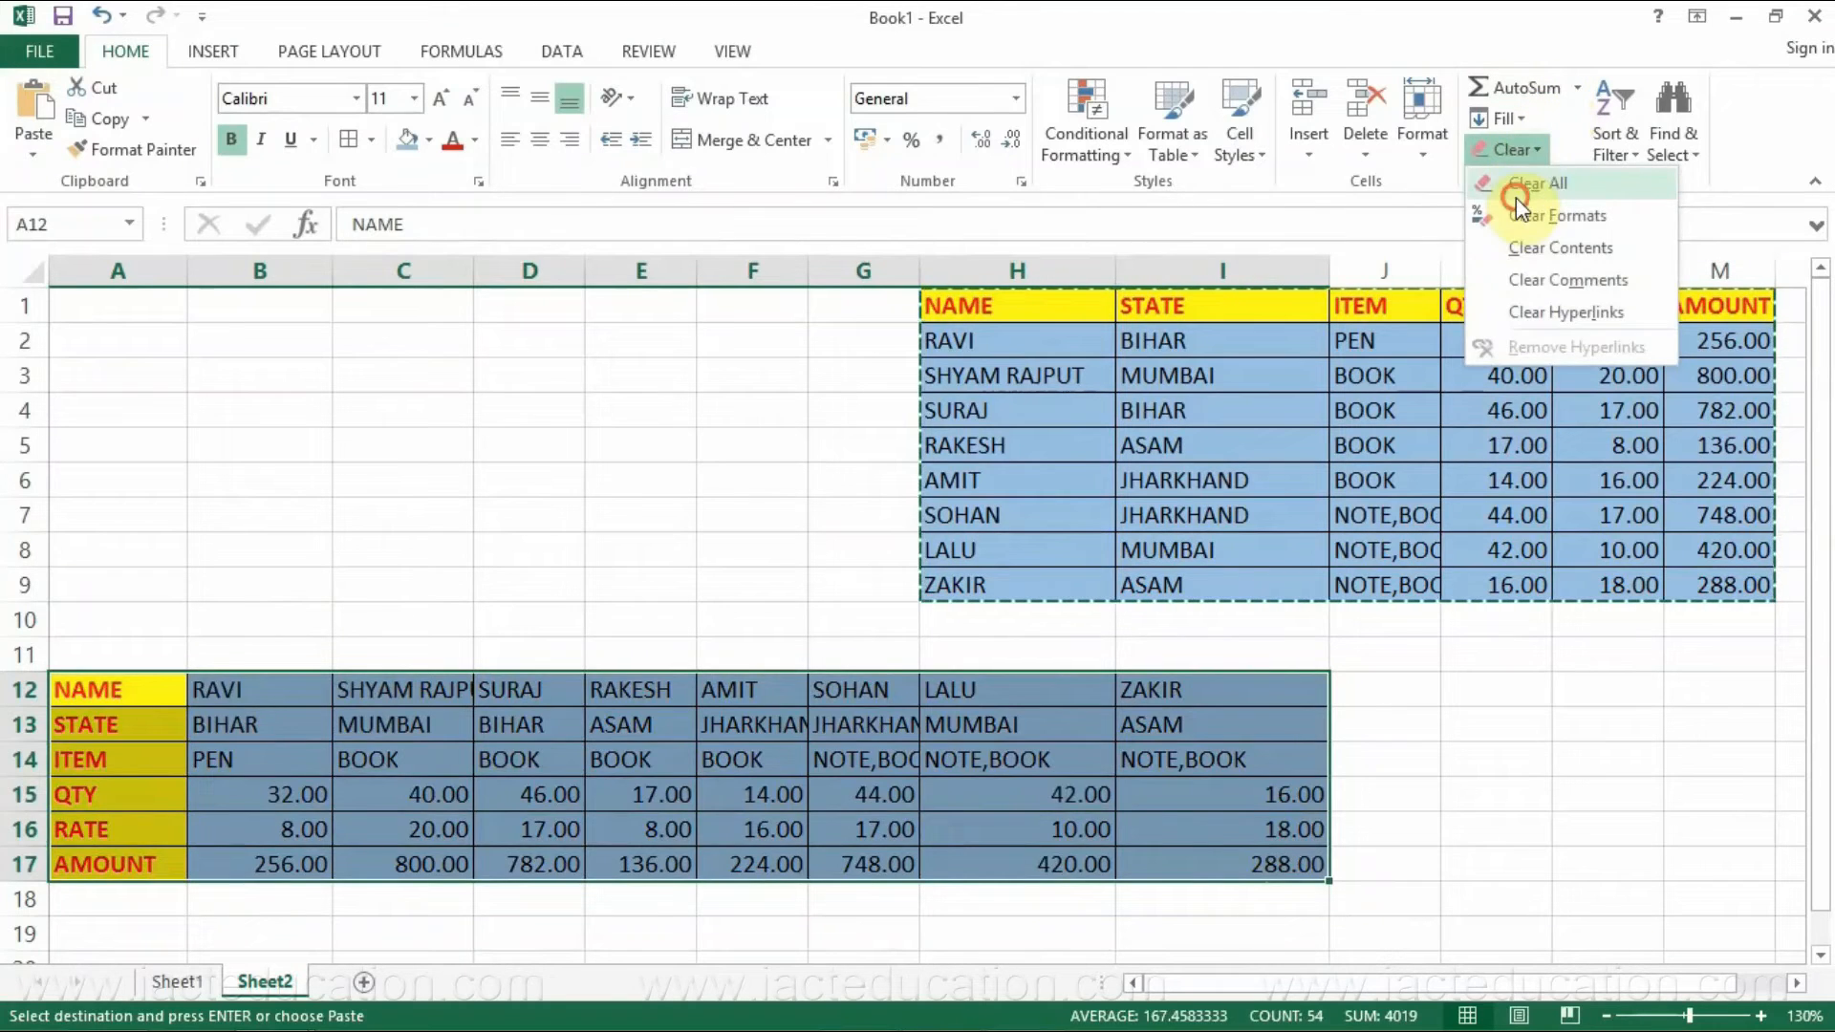
{"action": "left_click", "coordinate": [1515, 198]}
- Copy the table H1:M9 and preview pasting it at A1 with the Keep Source Column Widths option
{"action": "left_click_drag", "start_coordinate": [977, 321], "coordinate": [1712, 573]}
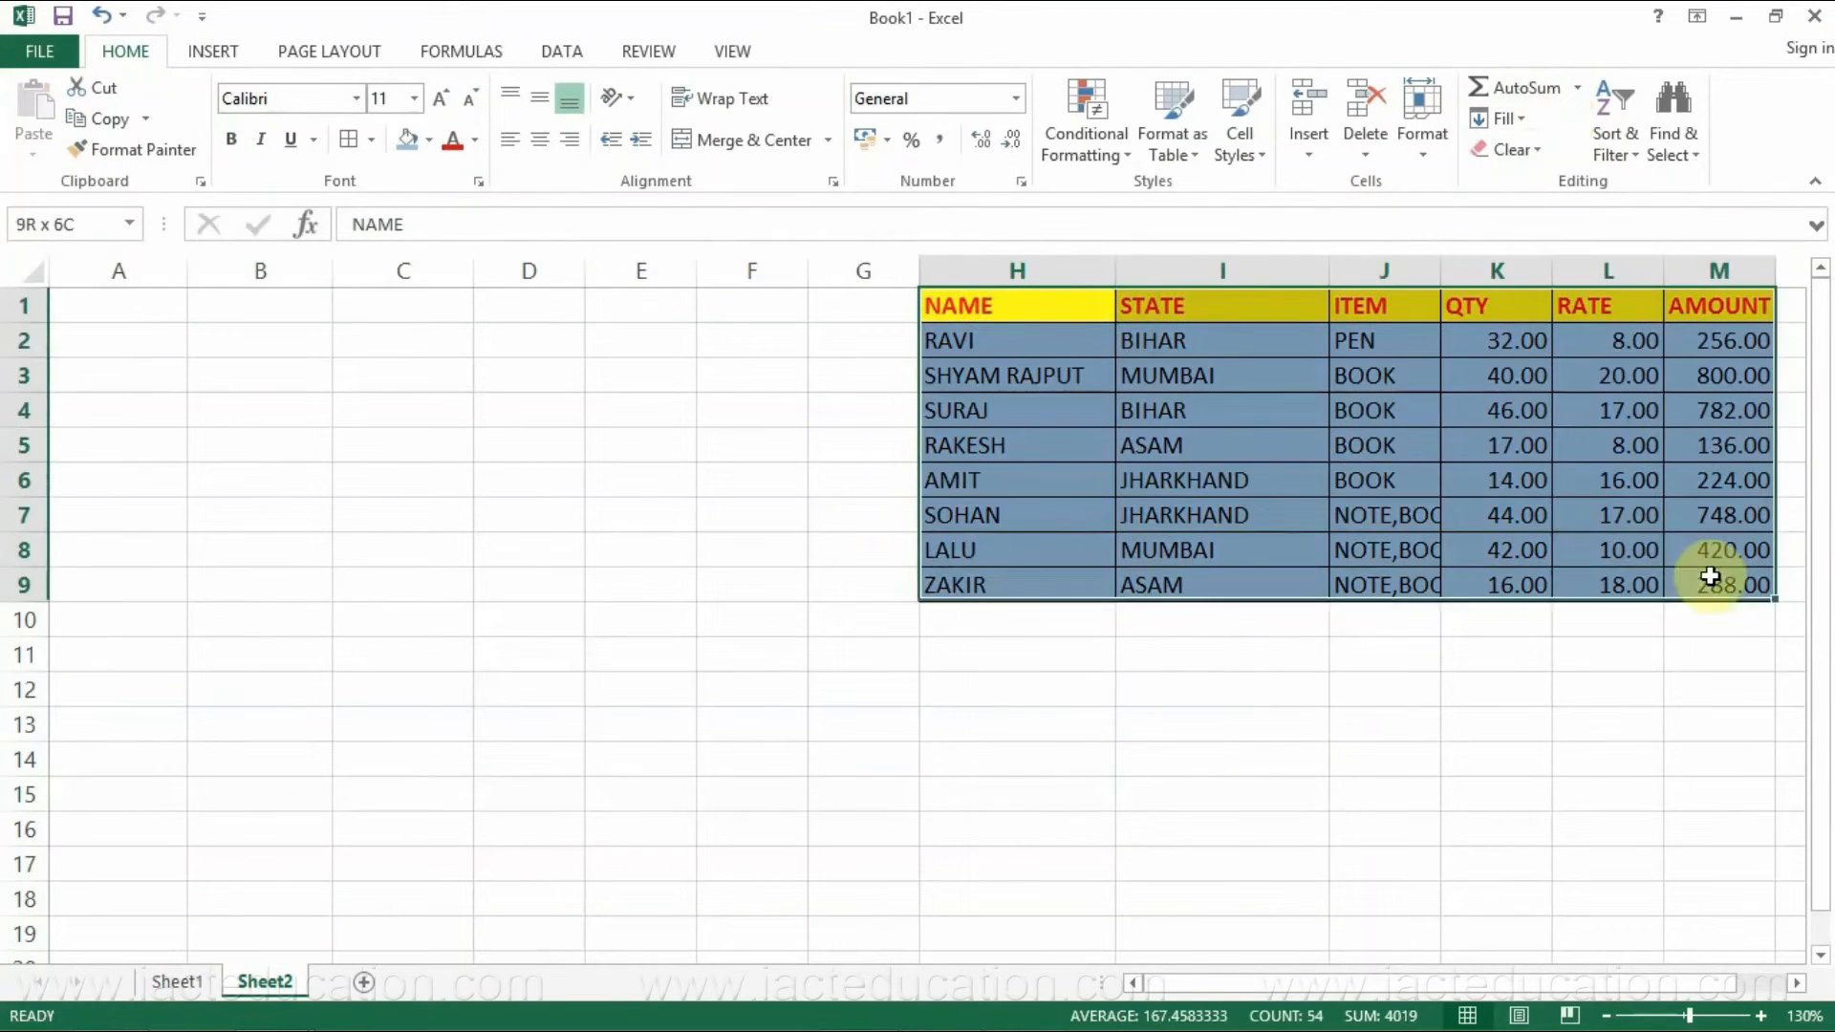
{"action": "left_click", "coordinate": [95, 124]}
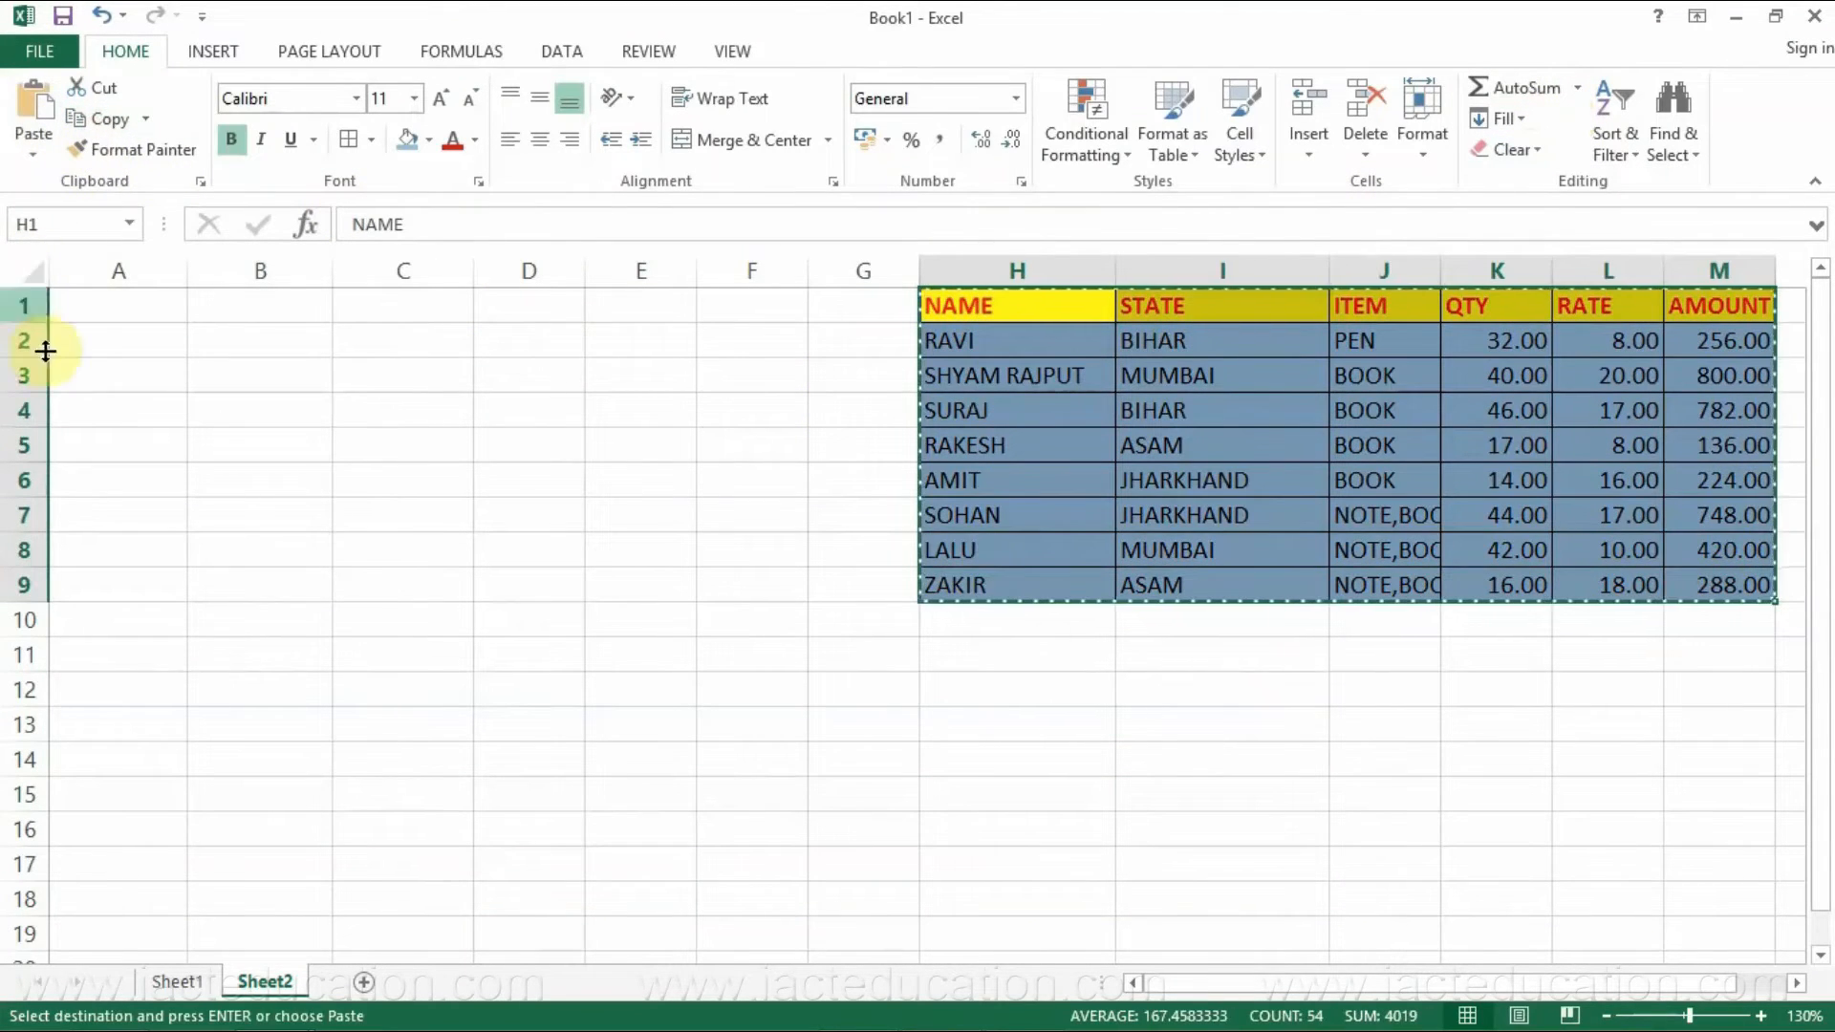
{"action": "left_click", "coordinate": [105, 310]}
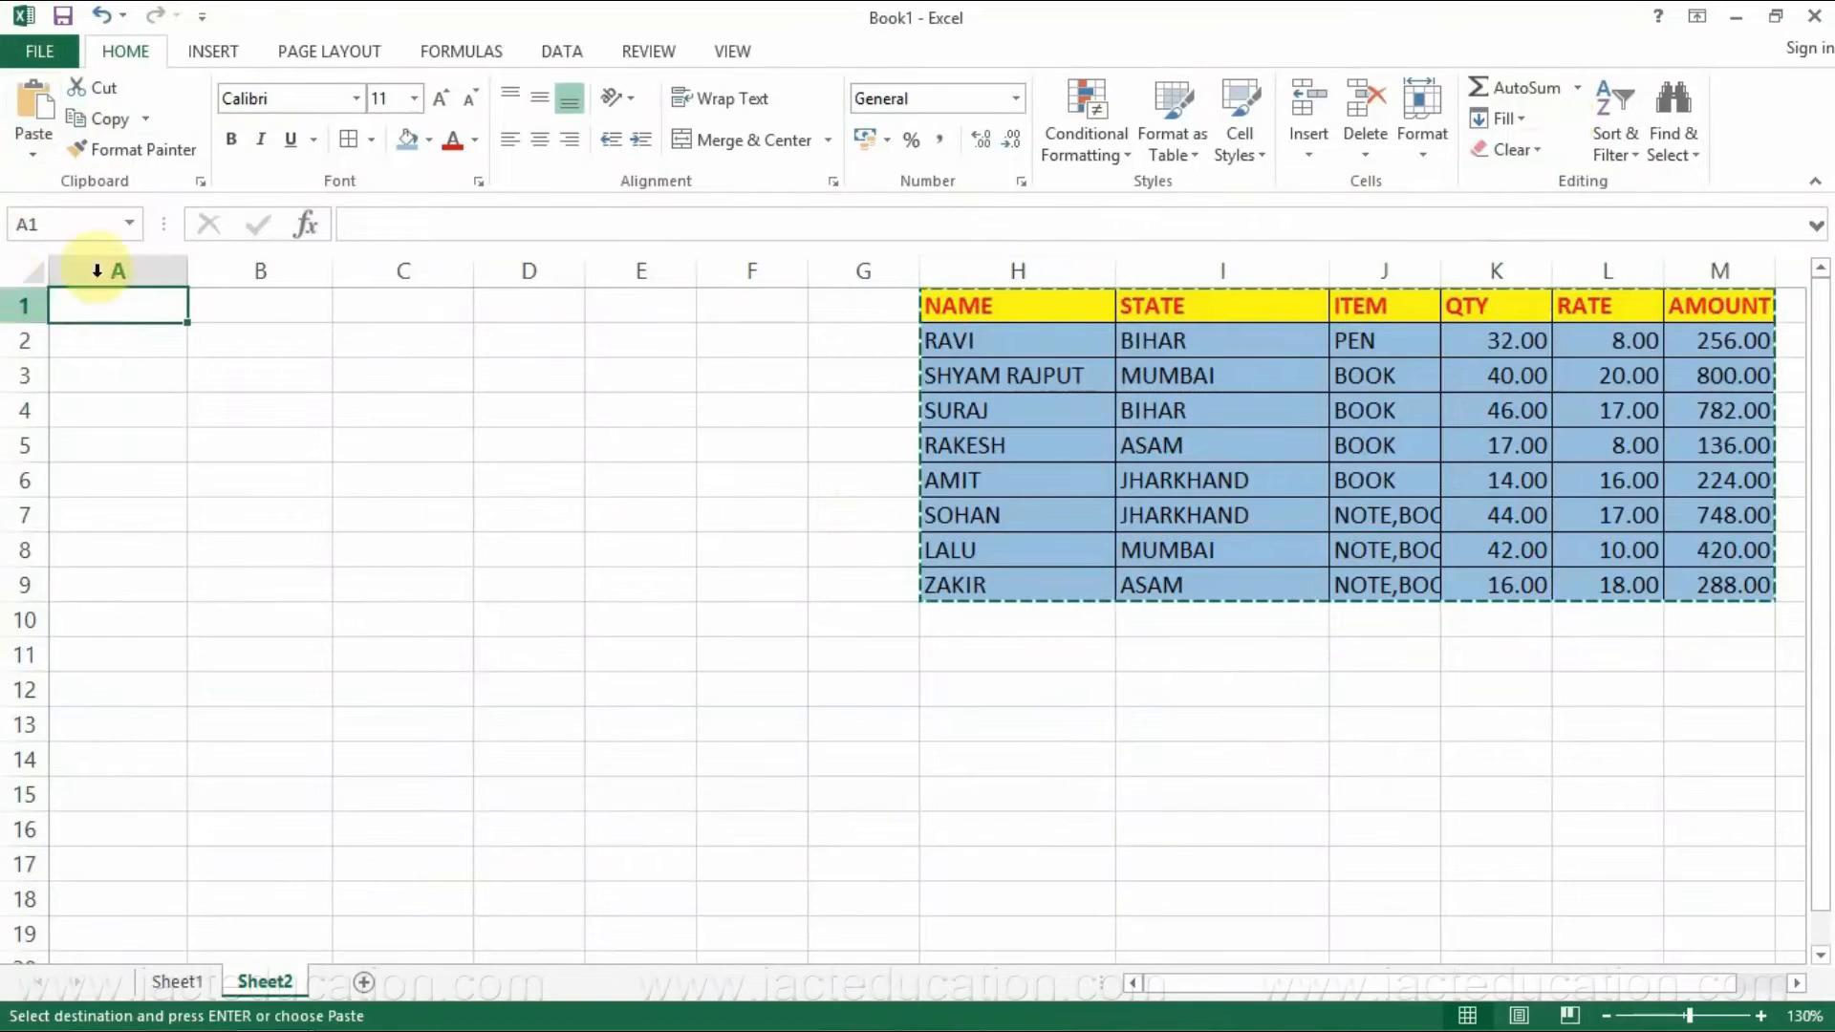
{"action": "left_click", "coordinate": [33, 142]}
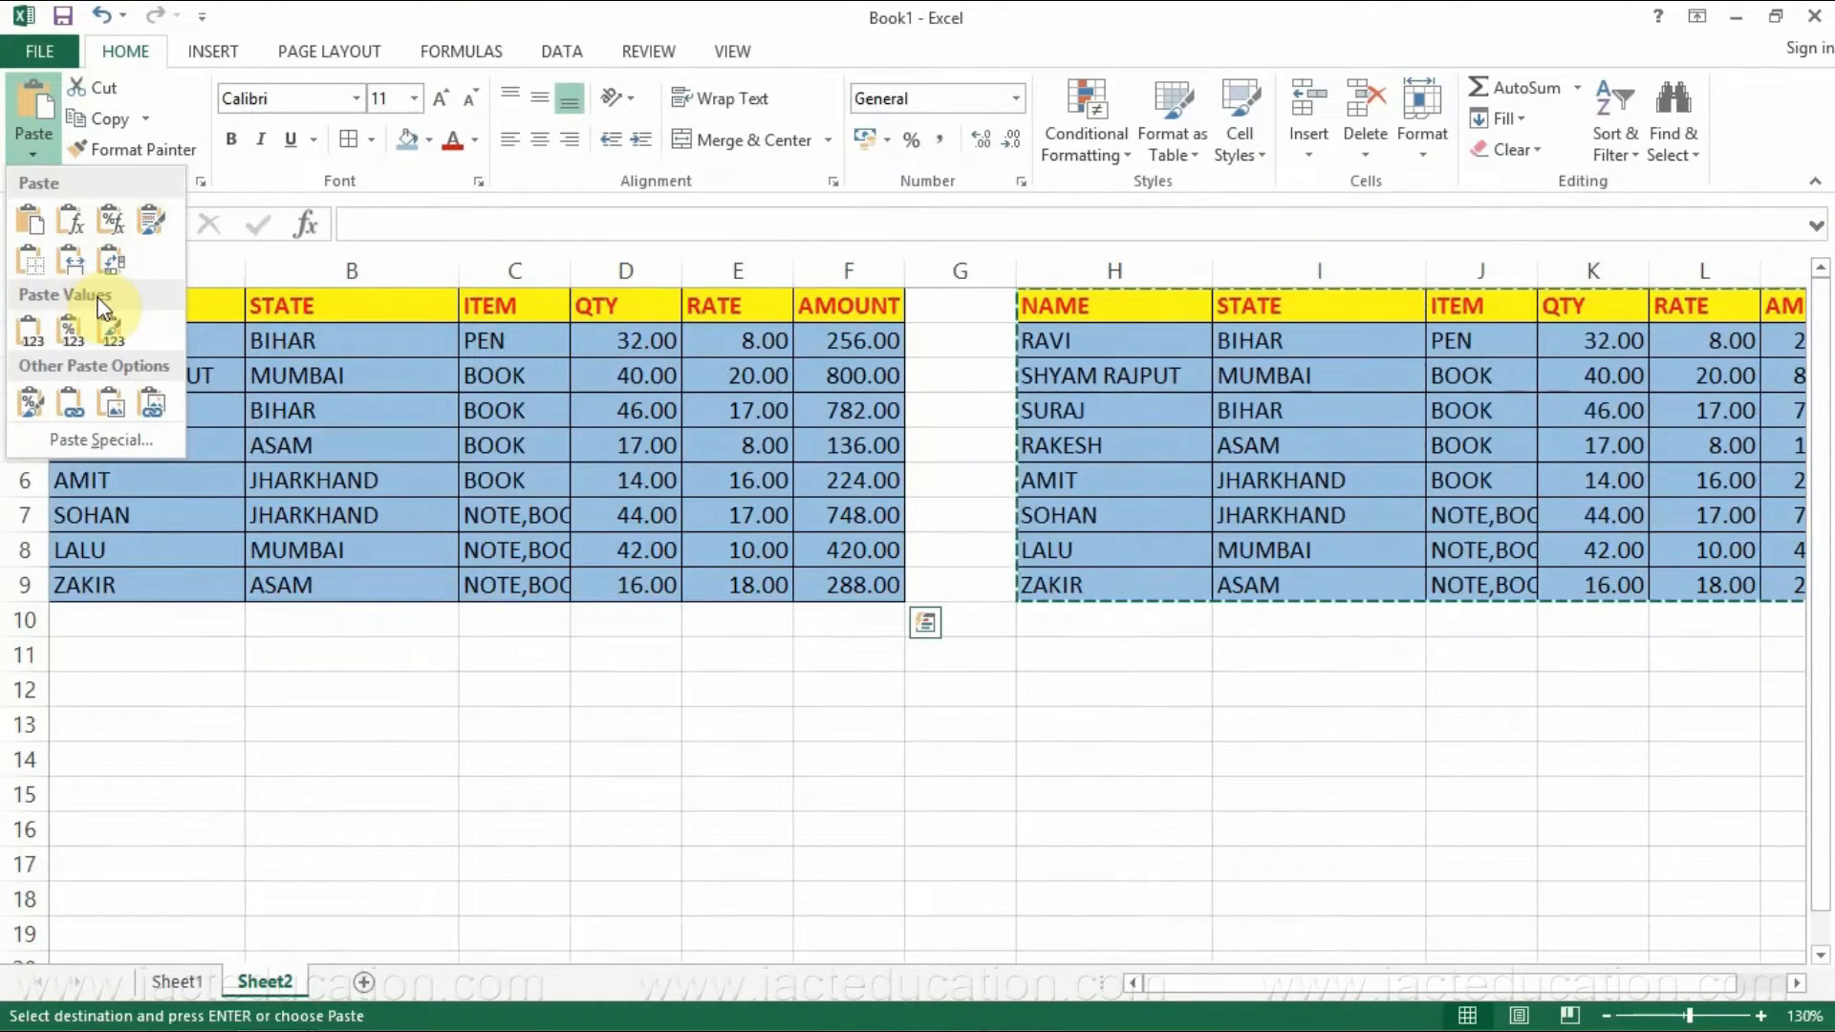
{"action": "left_click", "coordinate": [856, 432]}
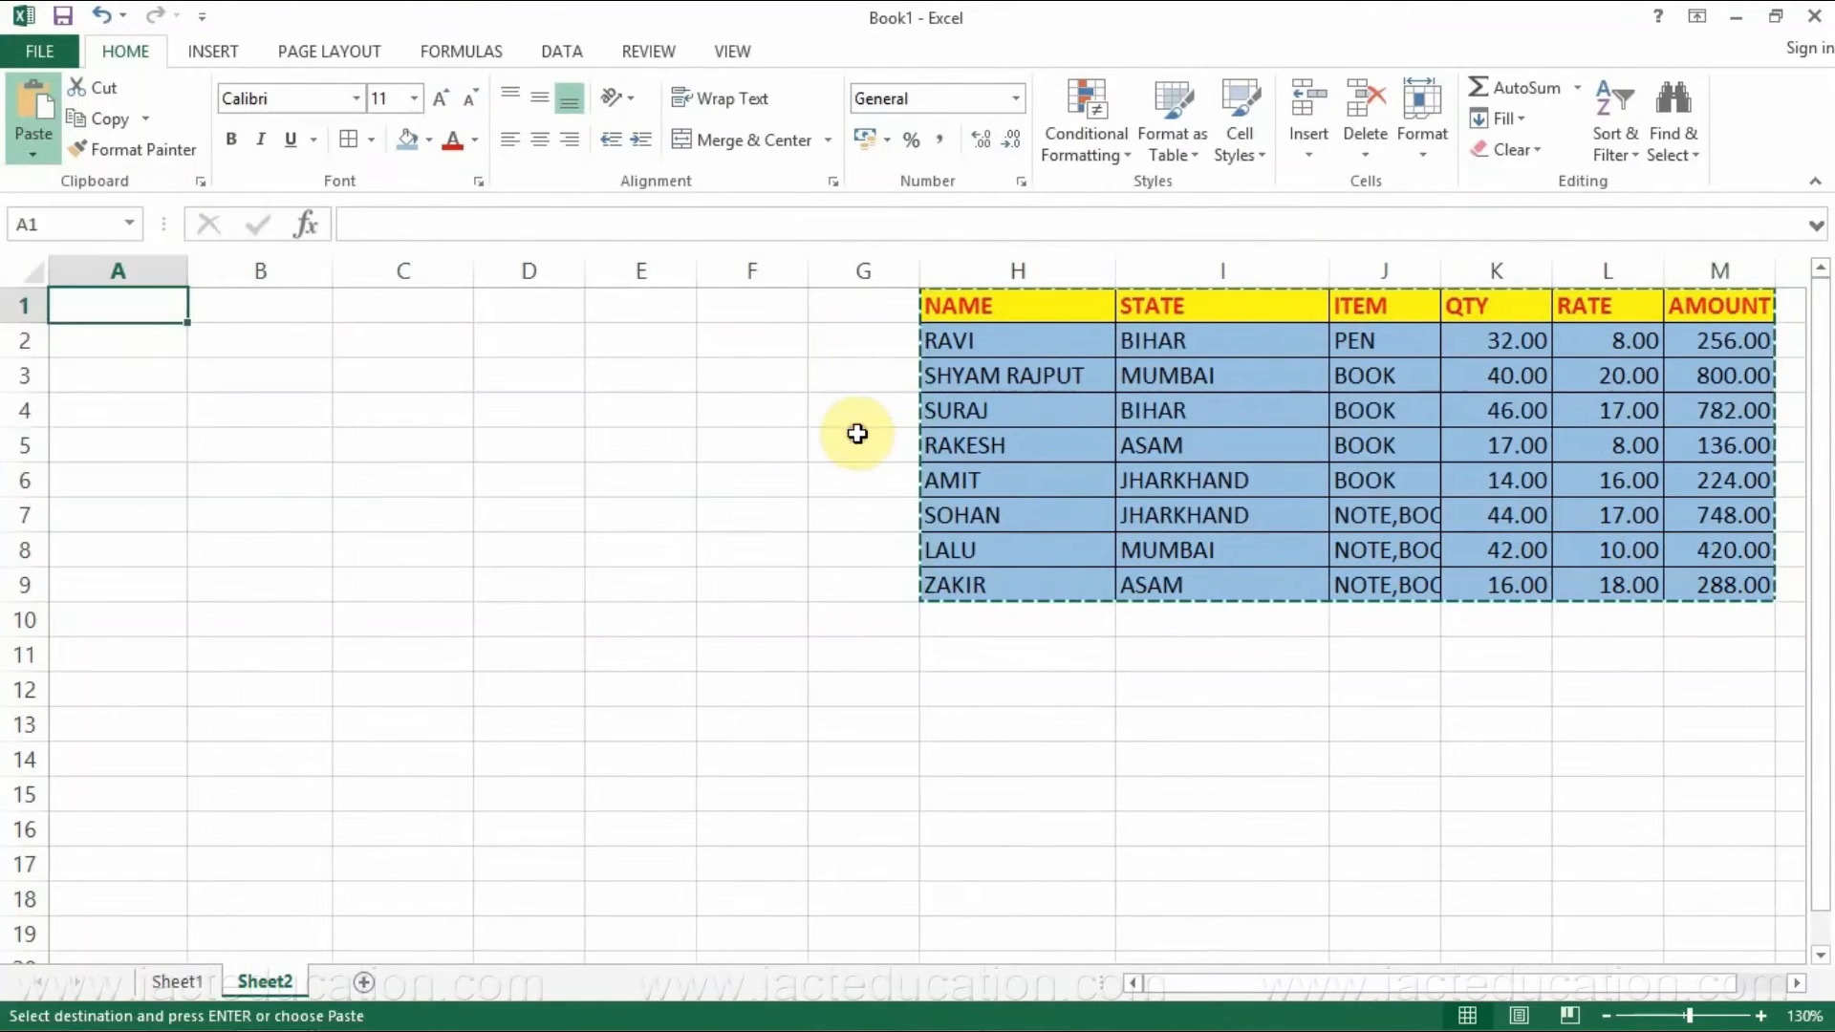
- Copy the amount column M1:M9 and paste it at C1 with the Keep Source Formatting option
{"action": "left_click_drag", "start_coordinate": [1725, 310], "coordinate": [1724, 586]}
{"action": "left_click", "coordinate": [123, 120]}
{"action": "left_click", "coordinate": [401, 309]}
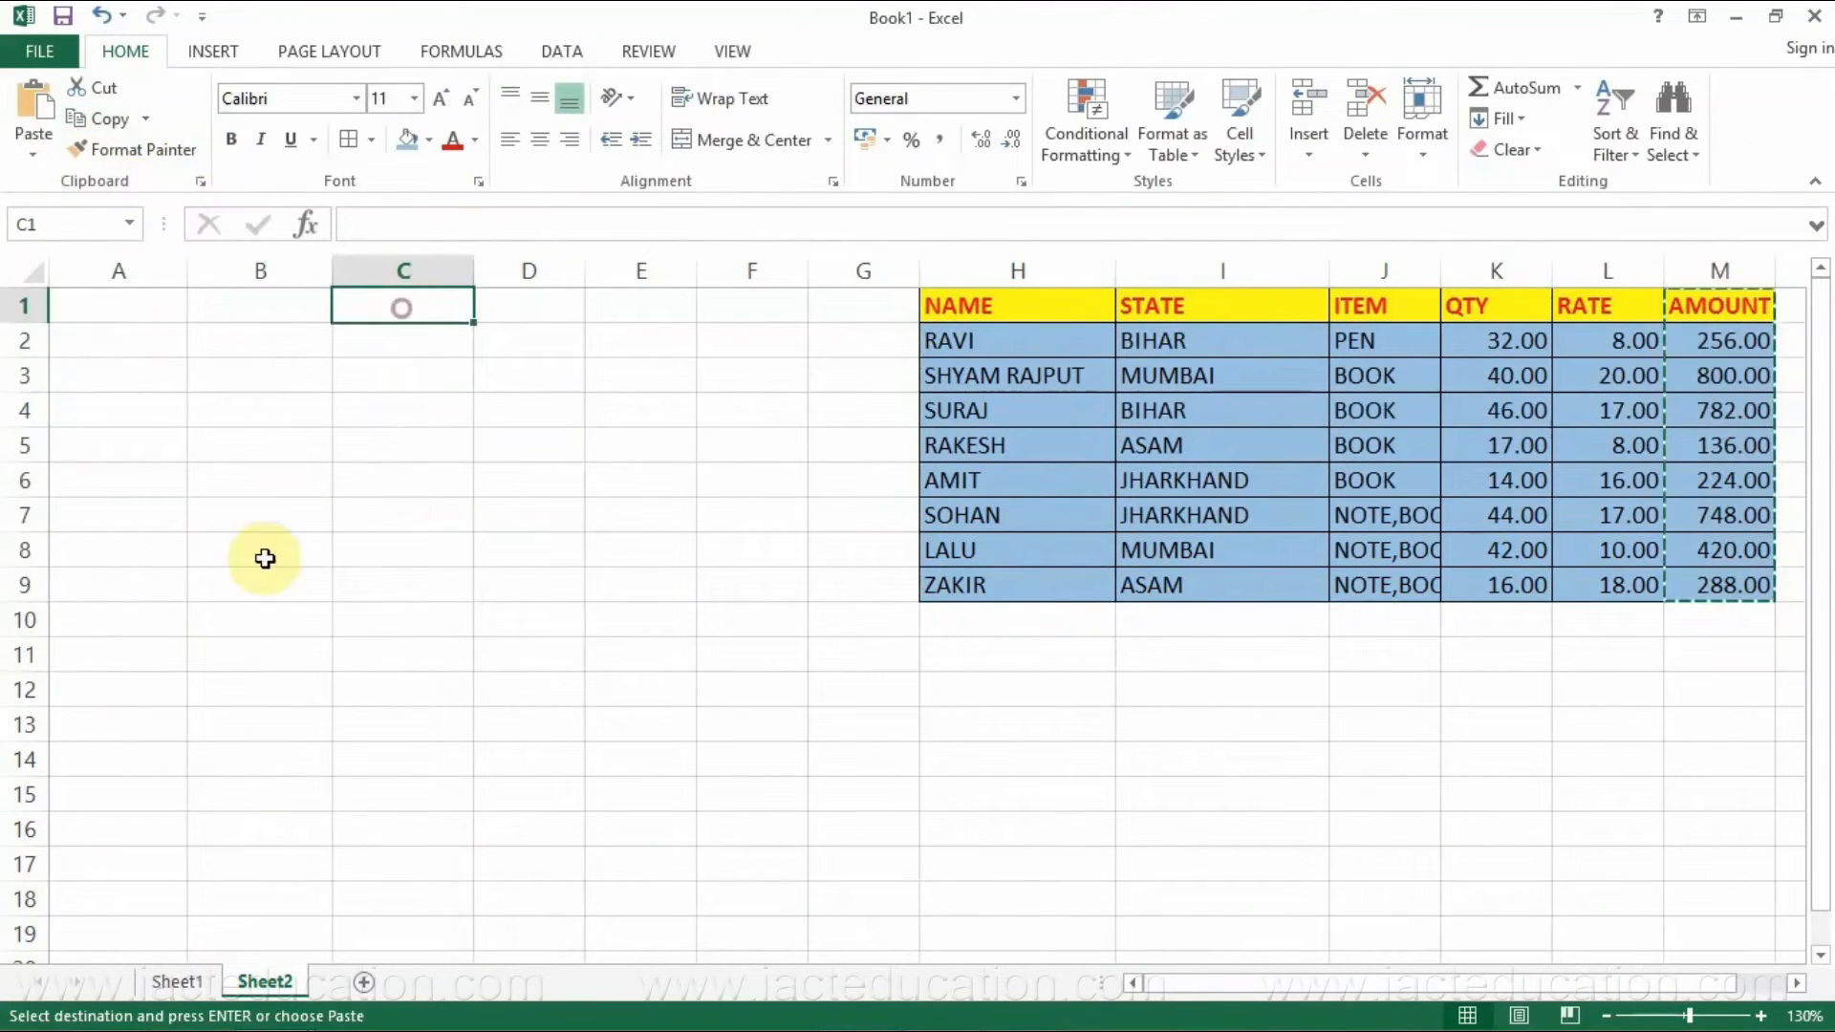
{"action": "left_click", "coordinate": [30, 153]}
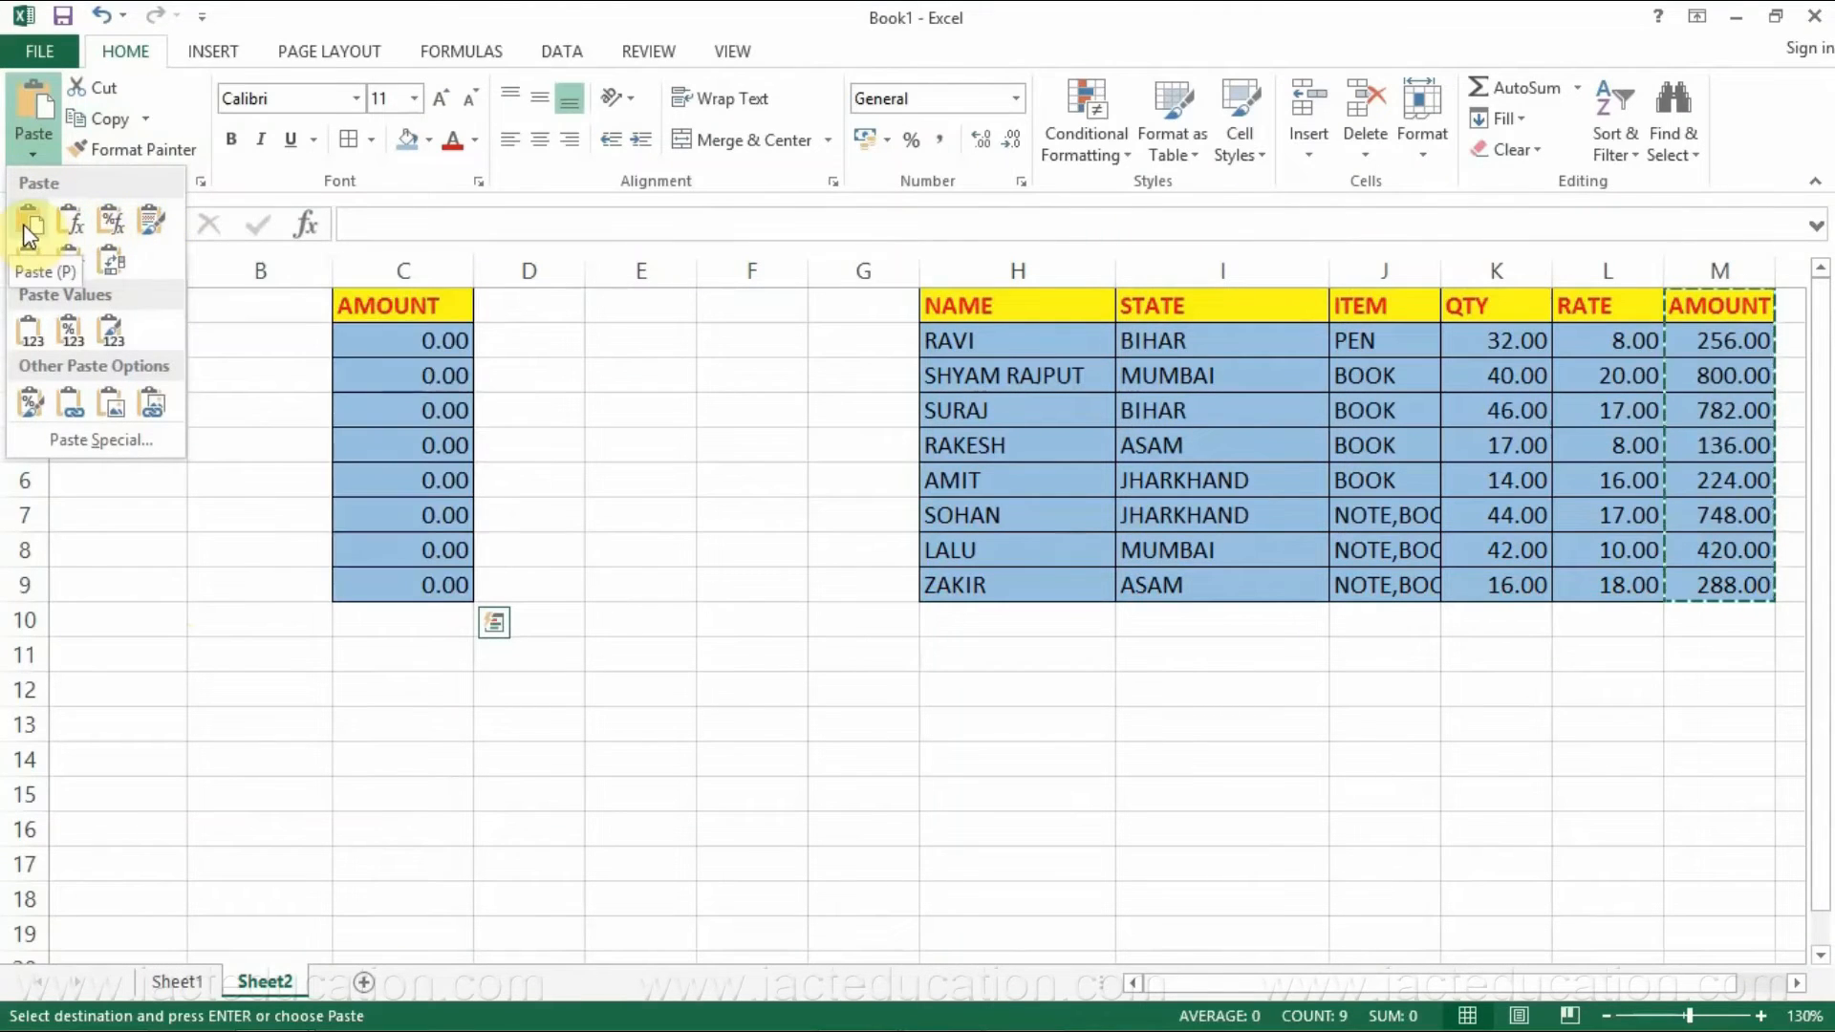
{"action": "left_click", "coordinate": [148, 226]}
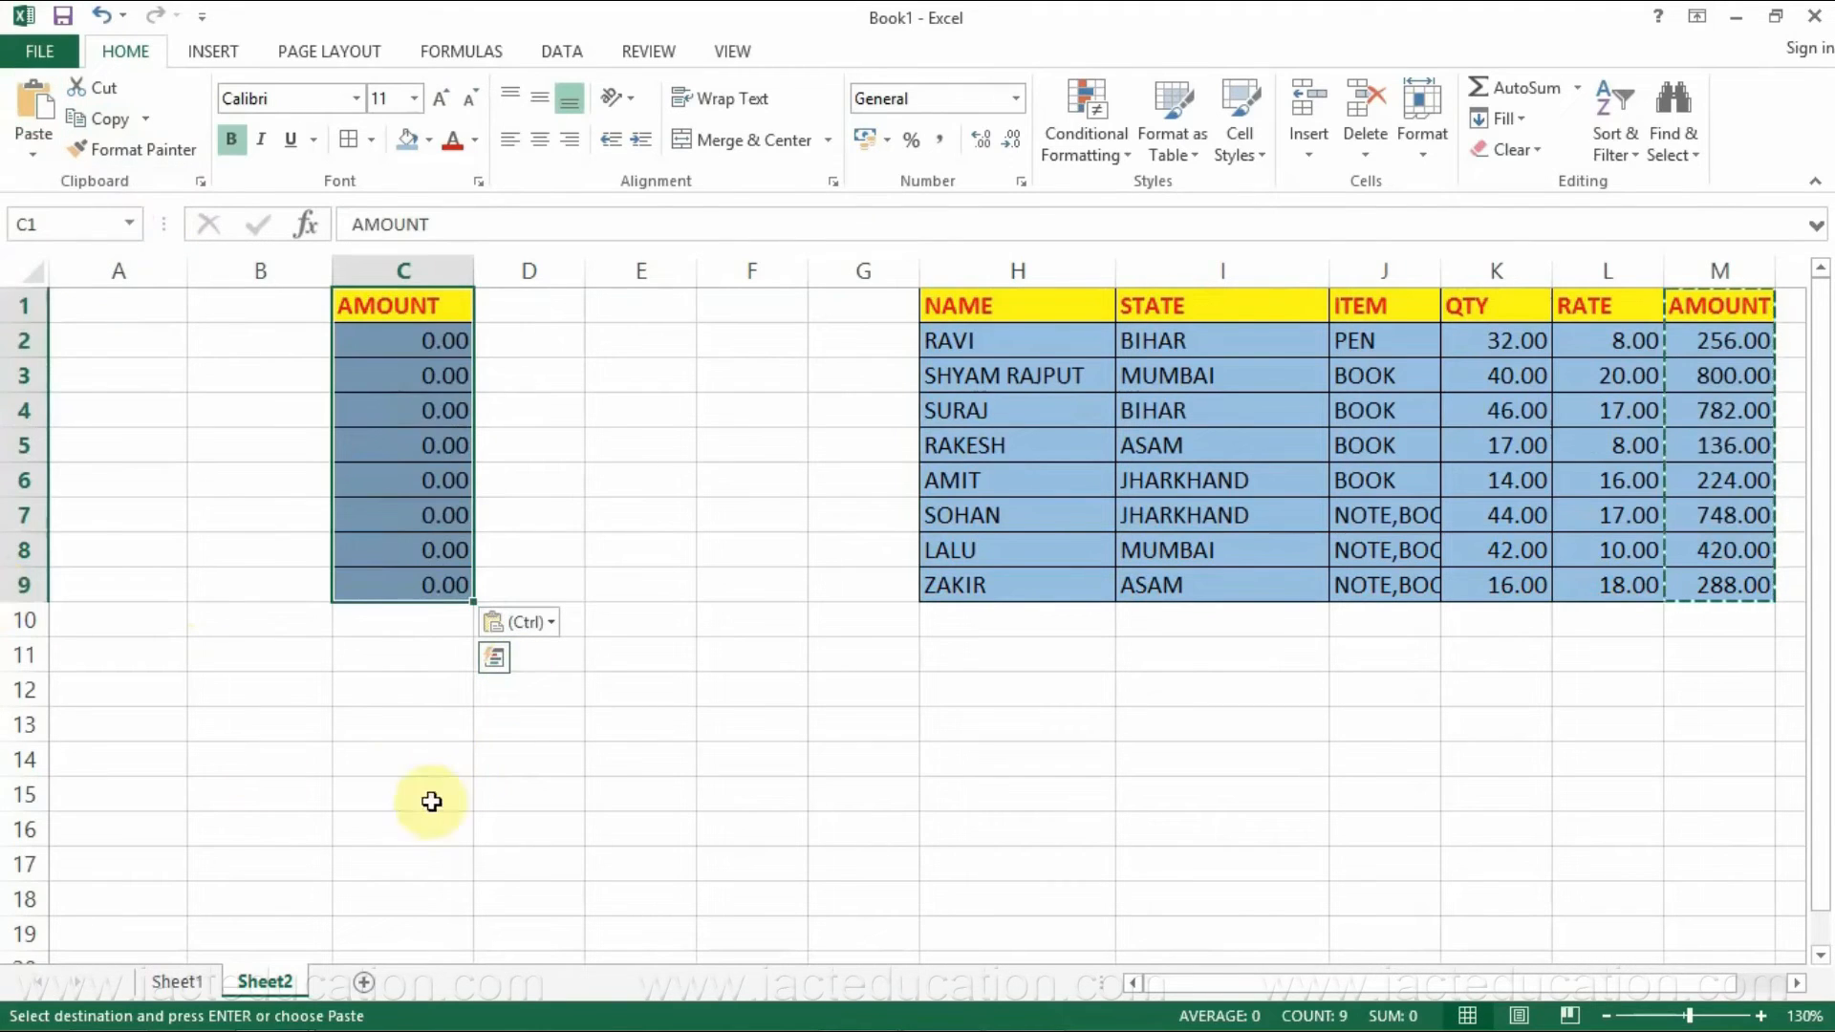
- Compare the formulas in M2 and C2 and the amounts in the source and pasted columns
{"action": "double_click", "coordinate": [1767, 344]}
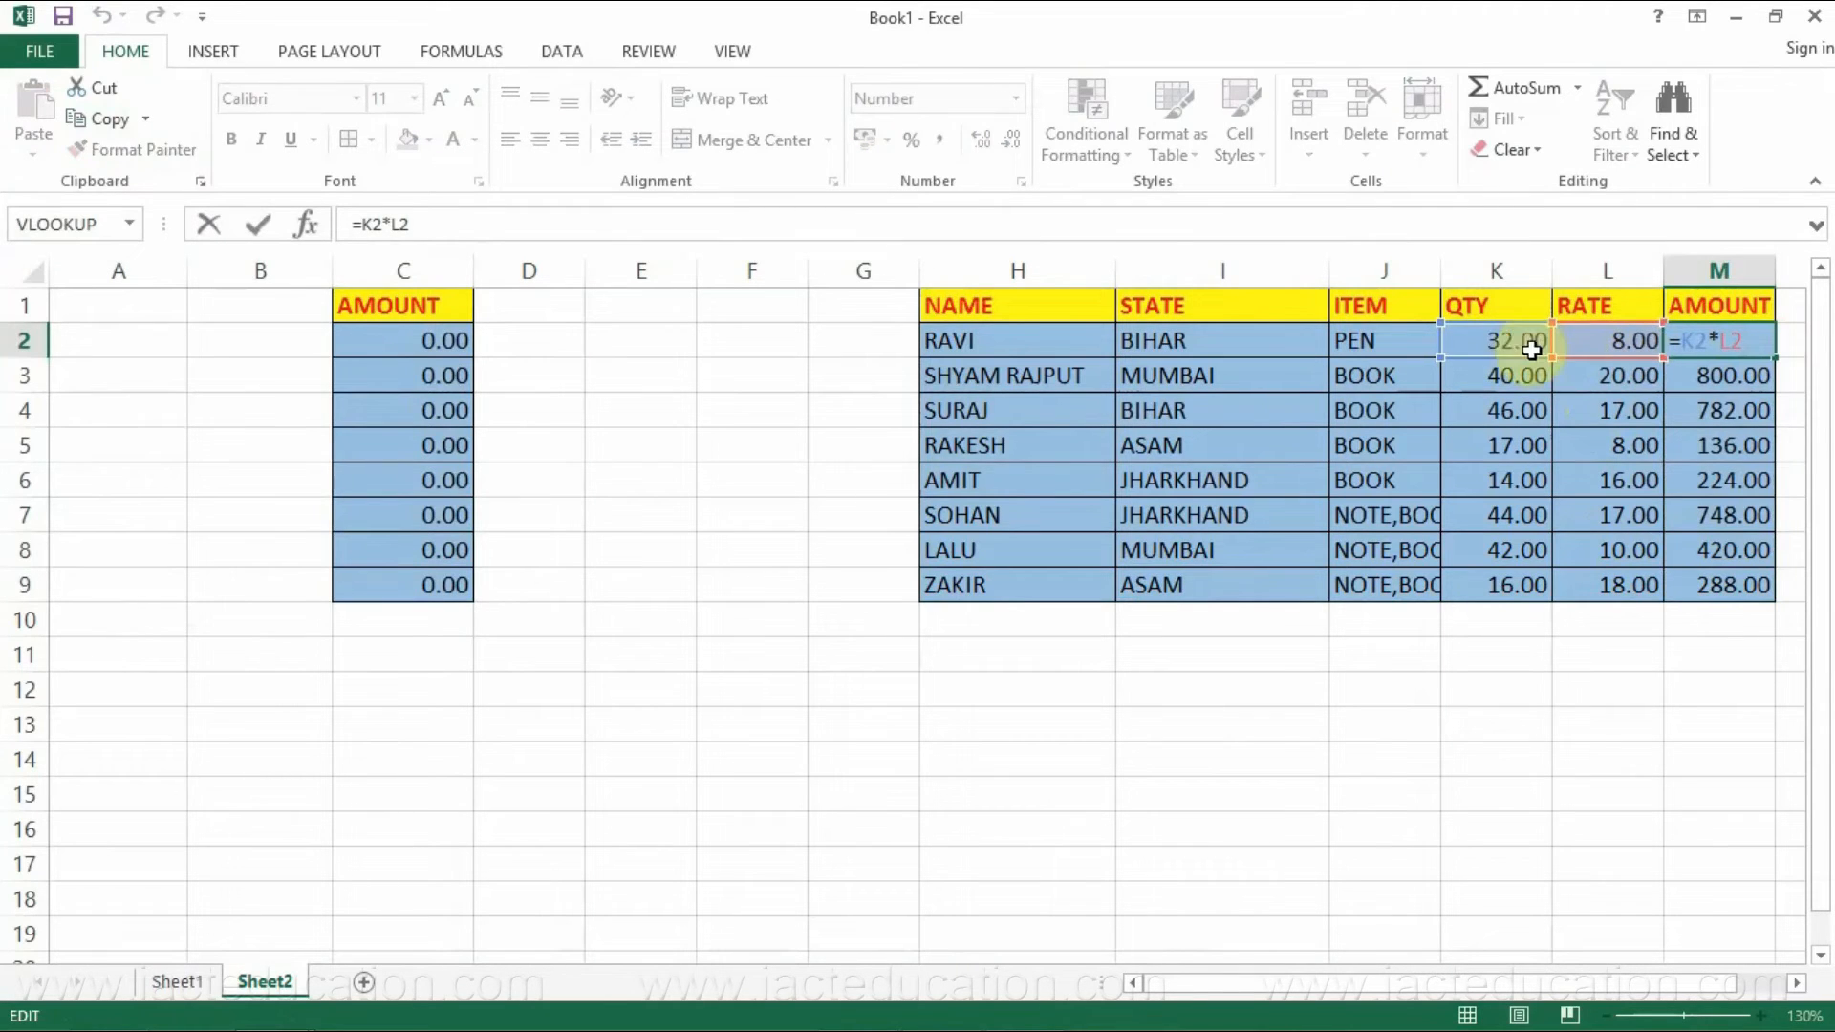
{"action": "double_click", "coordinate": [387, 342]}
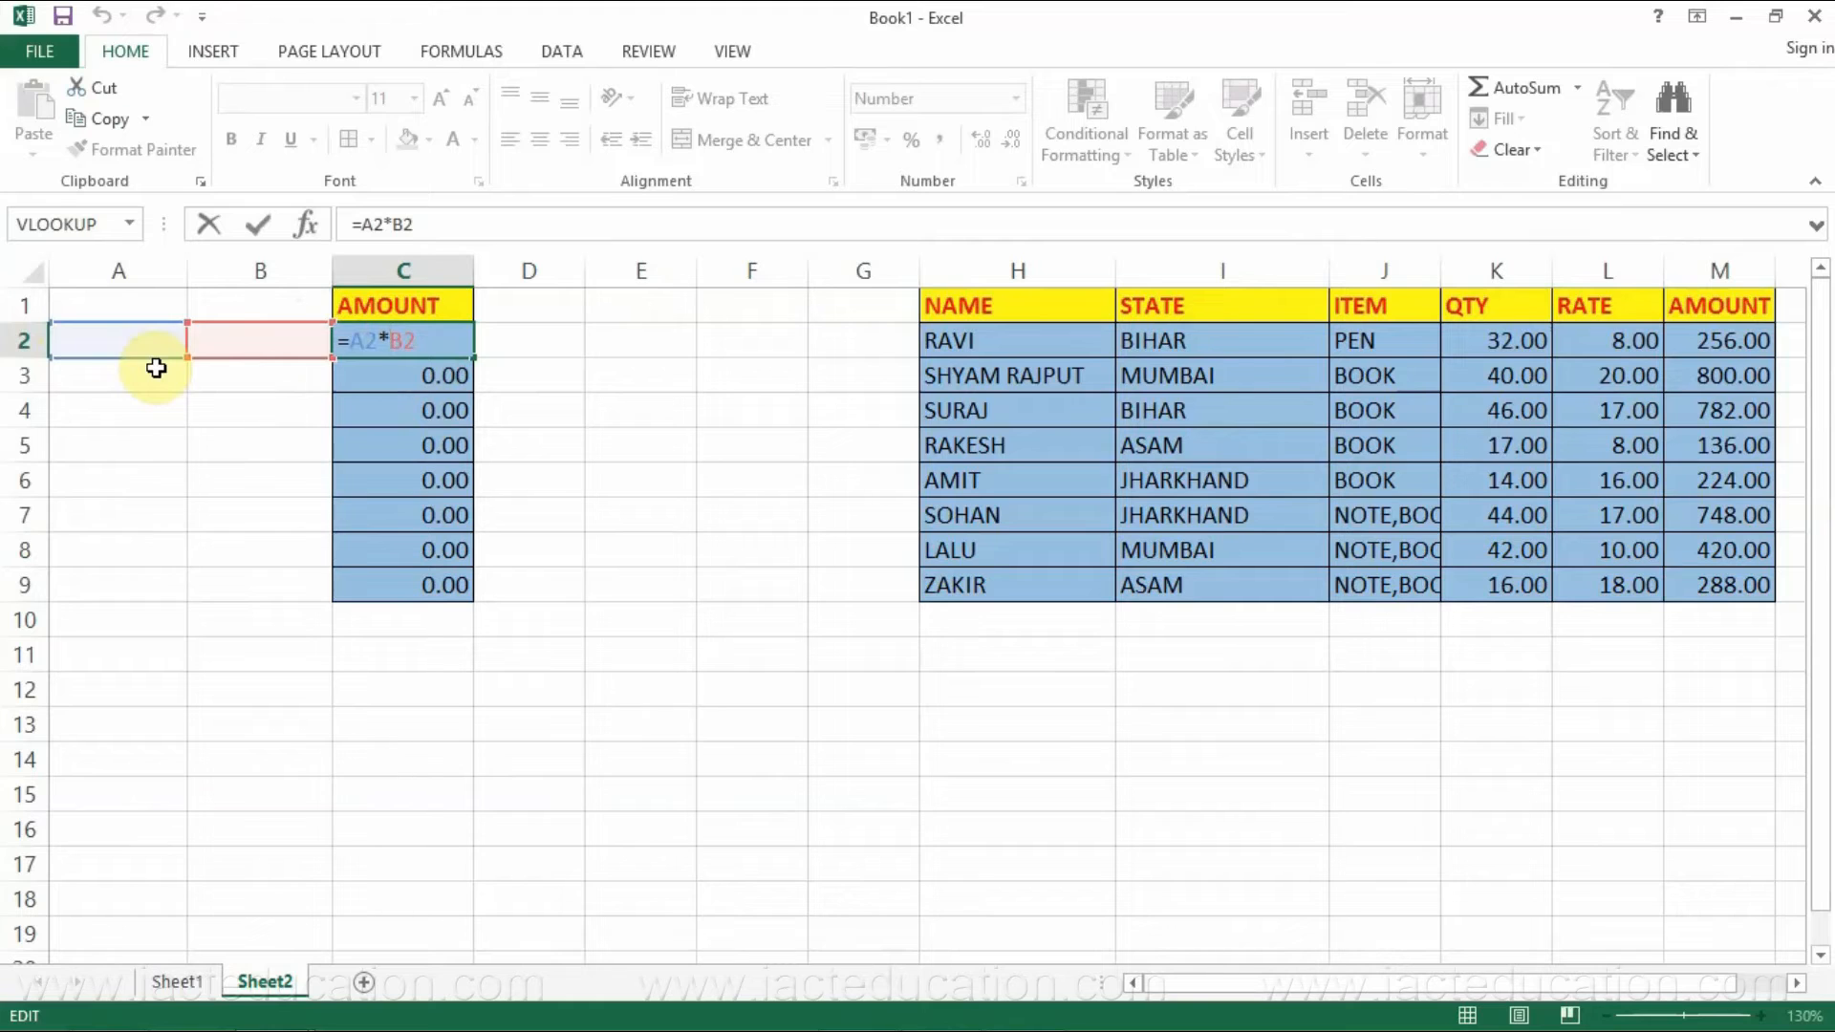
{"action": "key", "text": "ctrl+Return"}
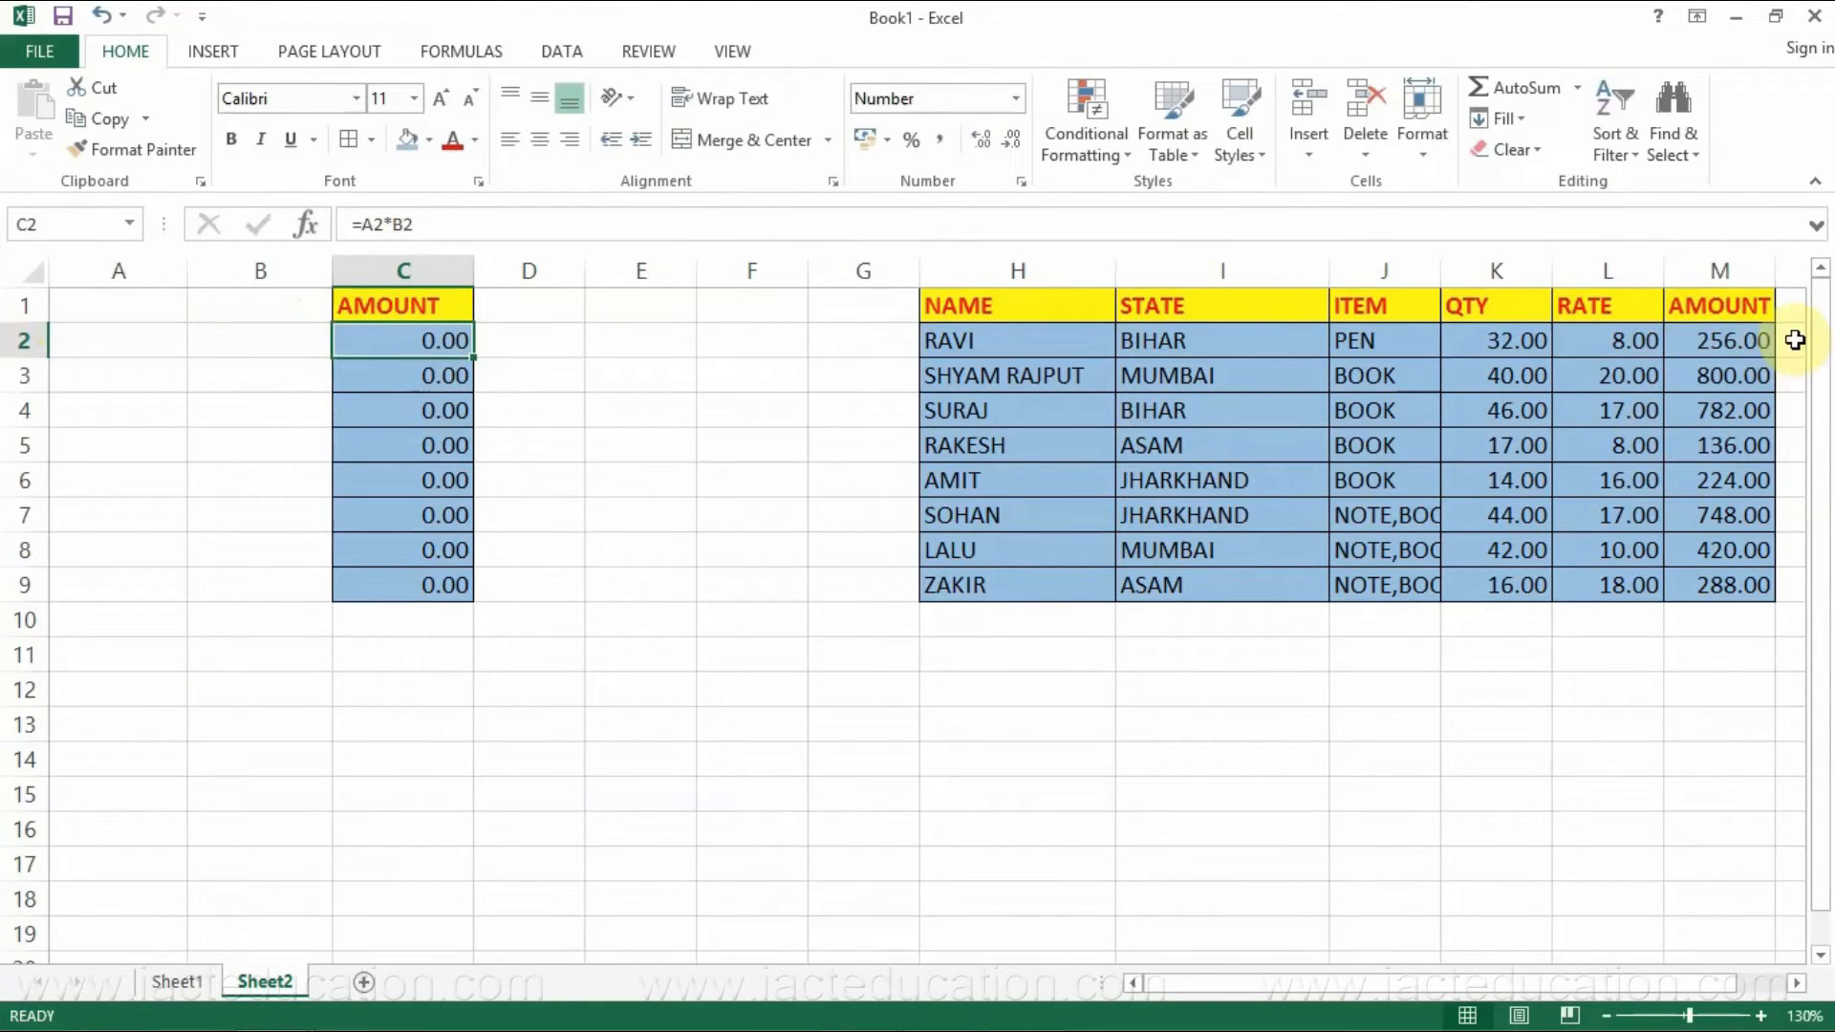
{"action": "left_click_drag", "start_coordinate": [1723, 344], "coordinate": [1733, 585]}
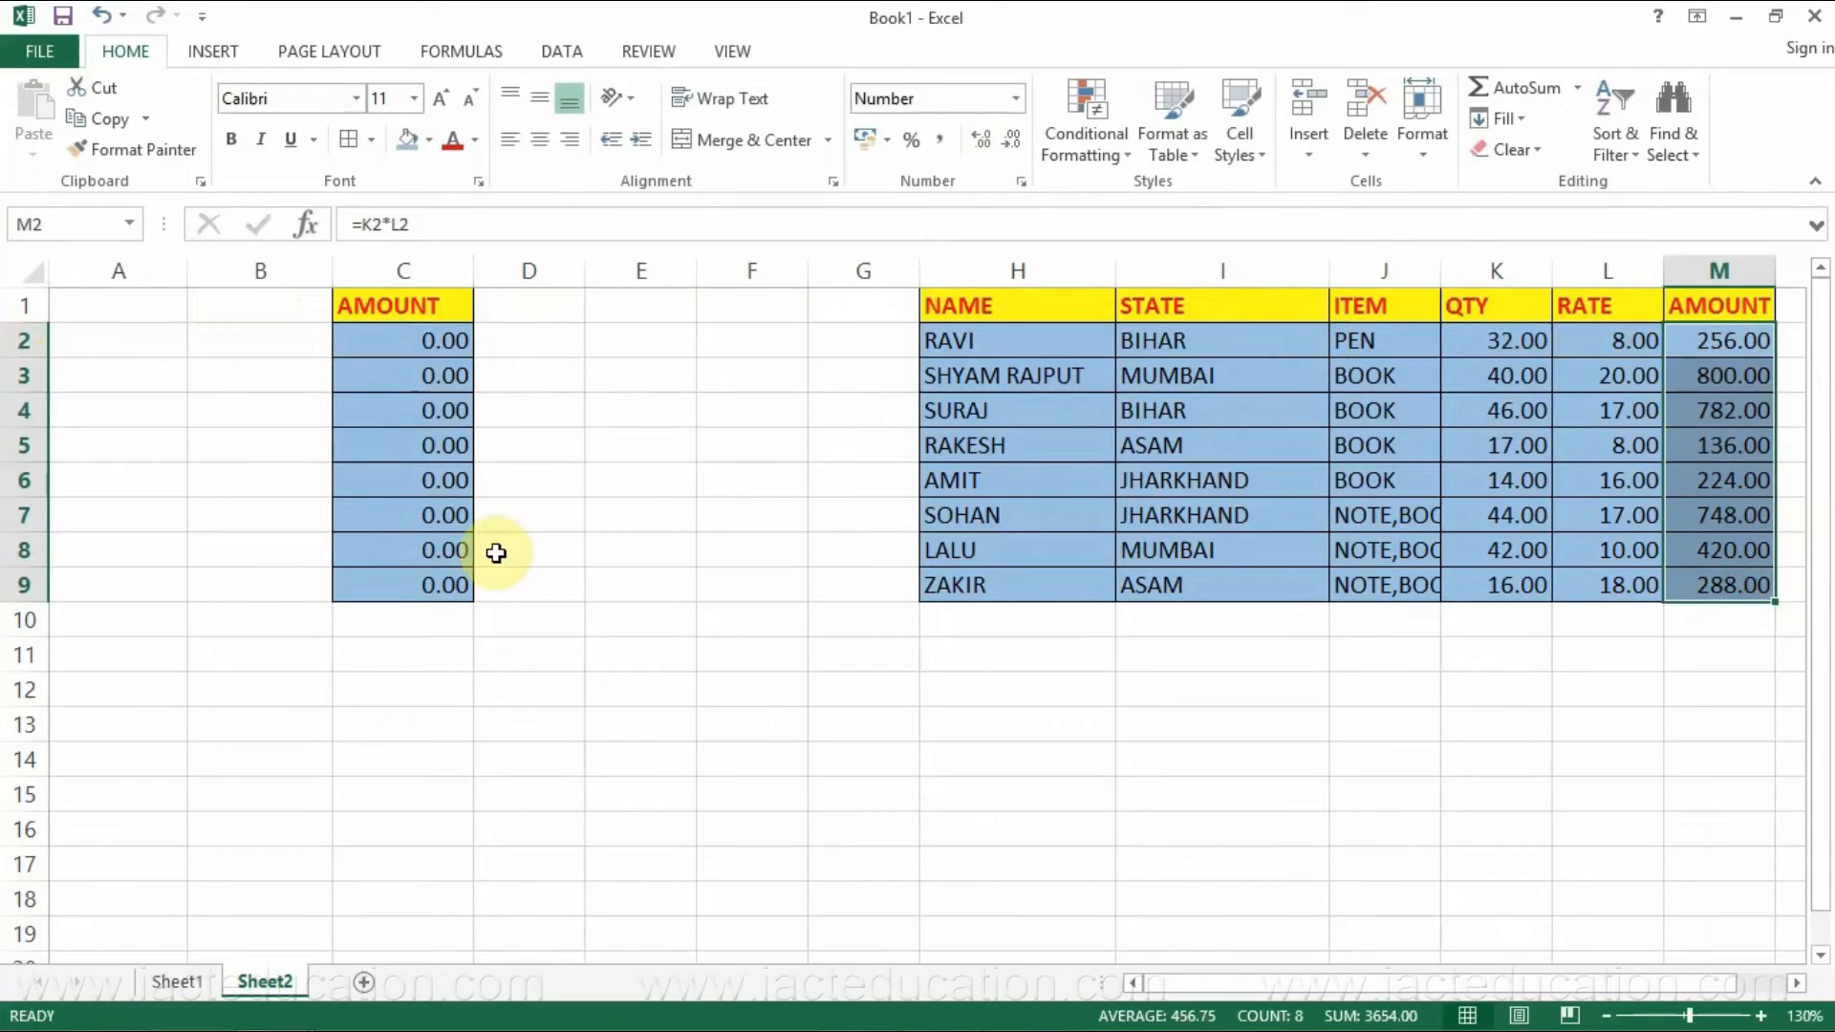
{"action": "left_click_drag", "start_coordinate": [422, 299], "coordinate": [386, 576]}
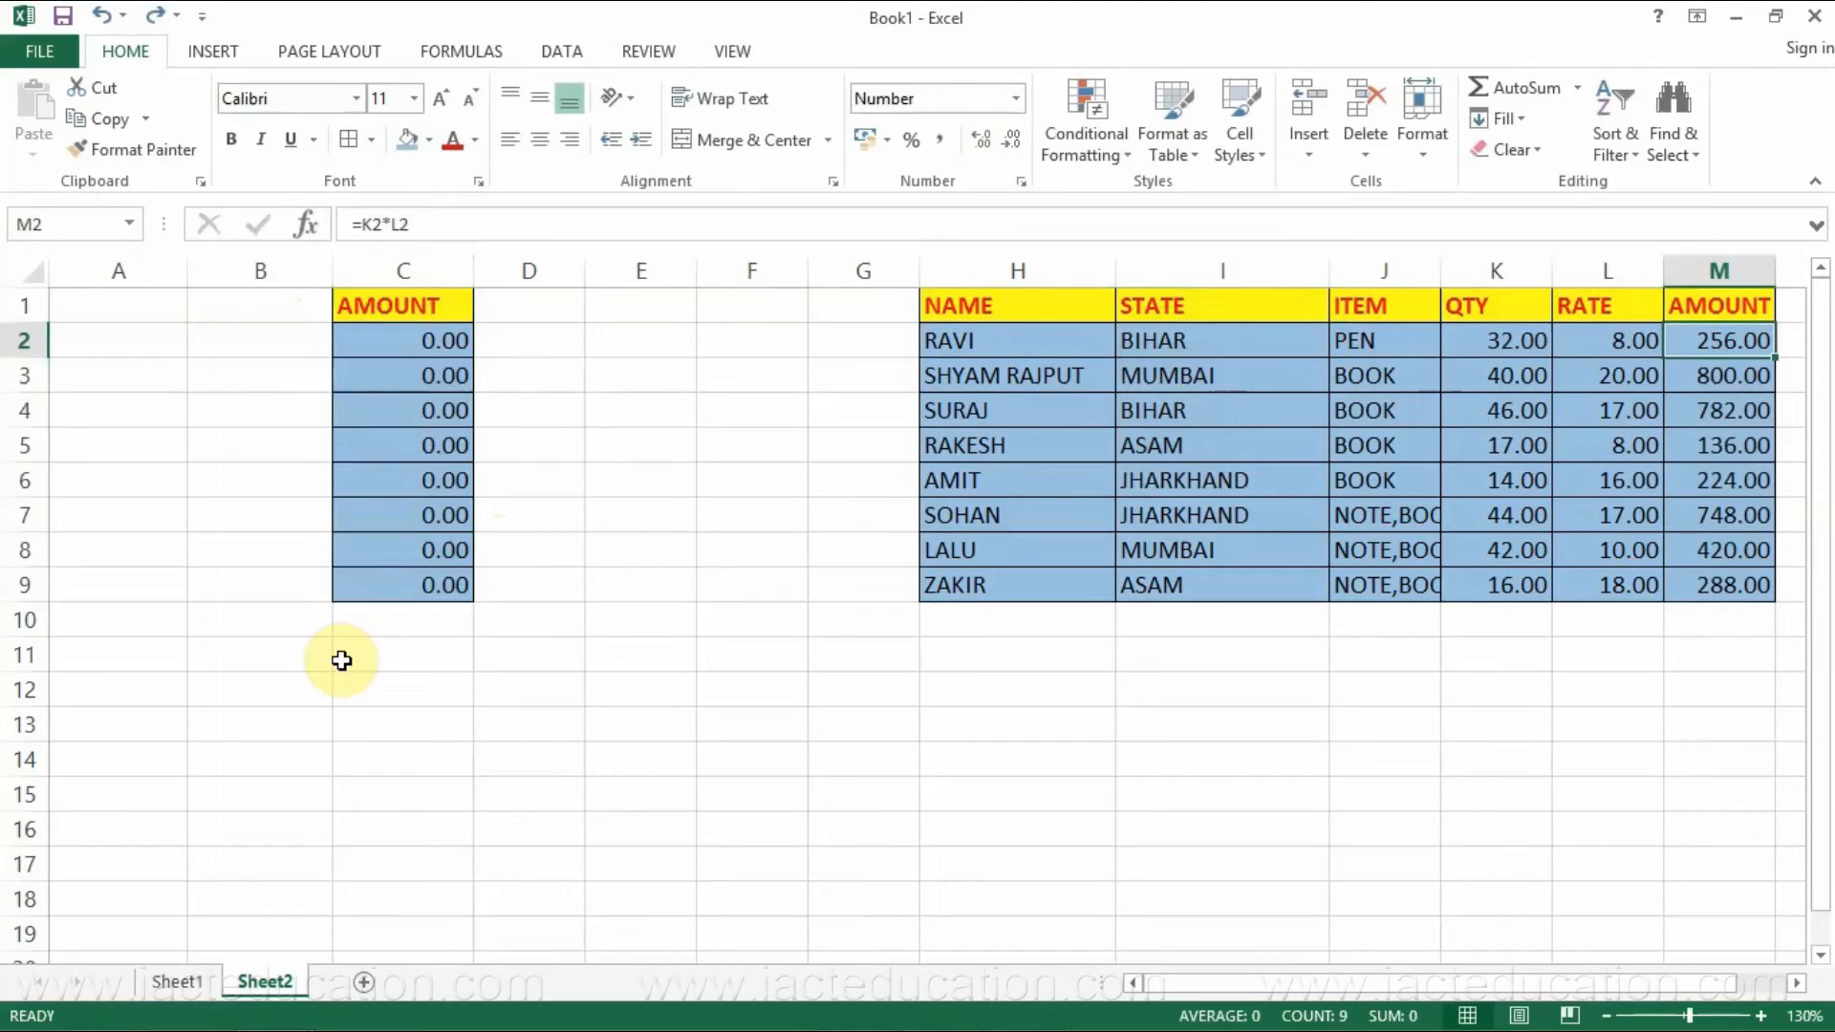
- Undo the previous paste, paste the amount column at C1 with Values & Source Formatting, and check the content of C2
{"action": "key", "text": "ctrl+z"}
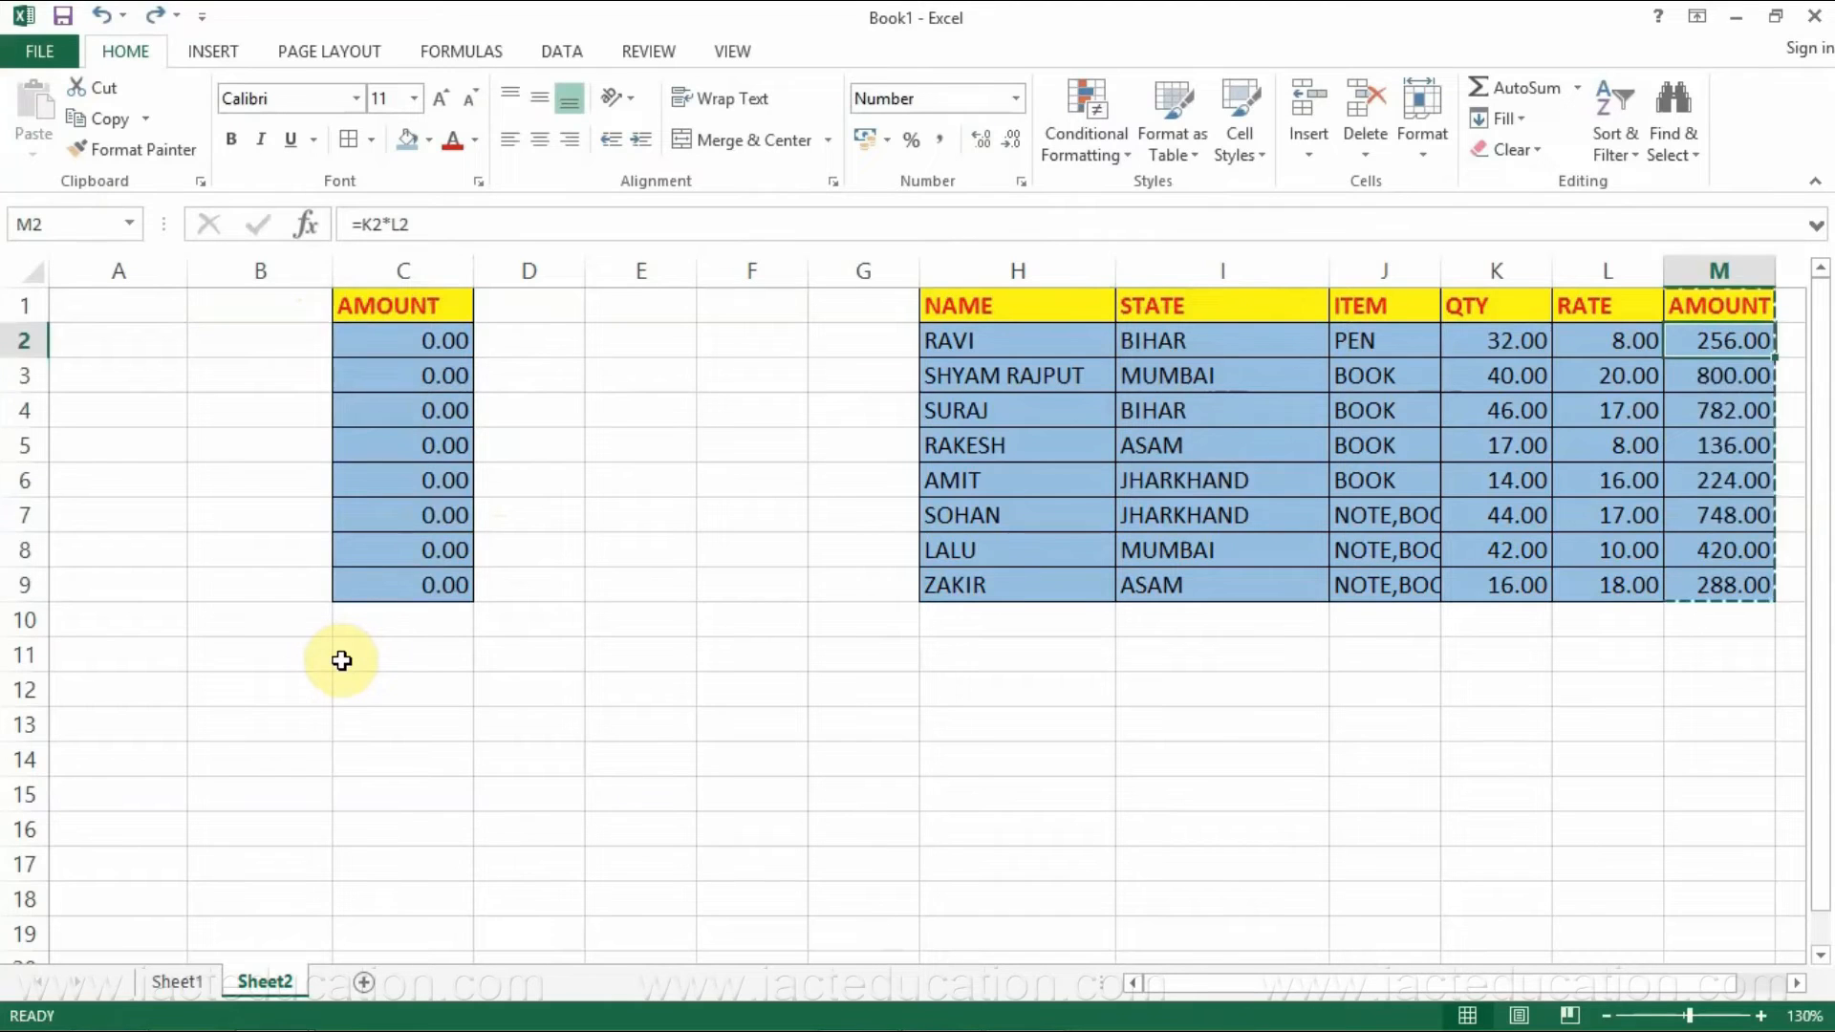
{"action": "key", "text": "ctrl+z"}
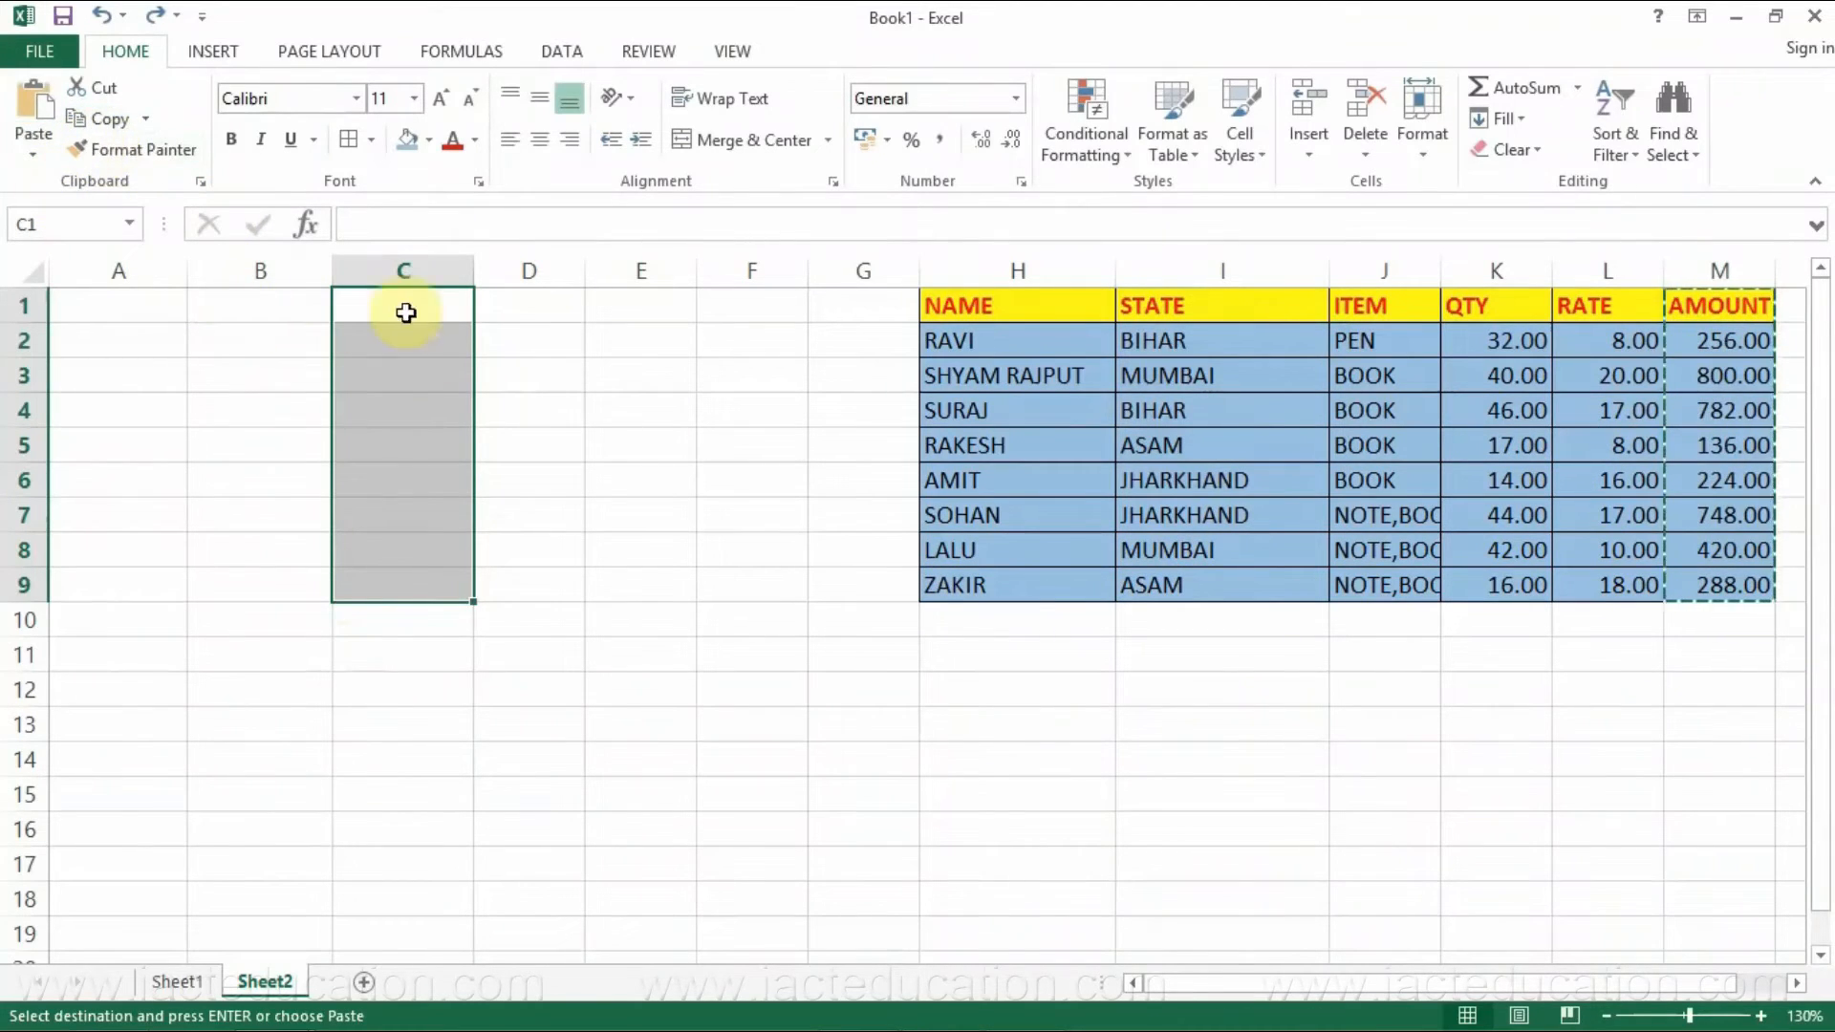
{"action": "left_click", "coordinate": [34, 141]}
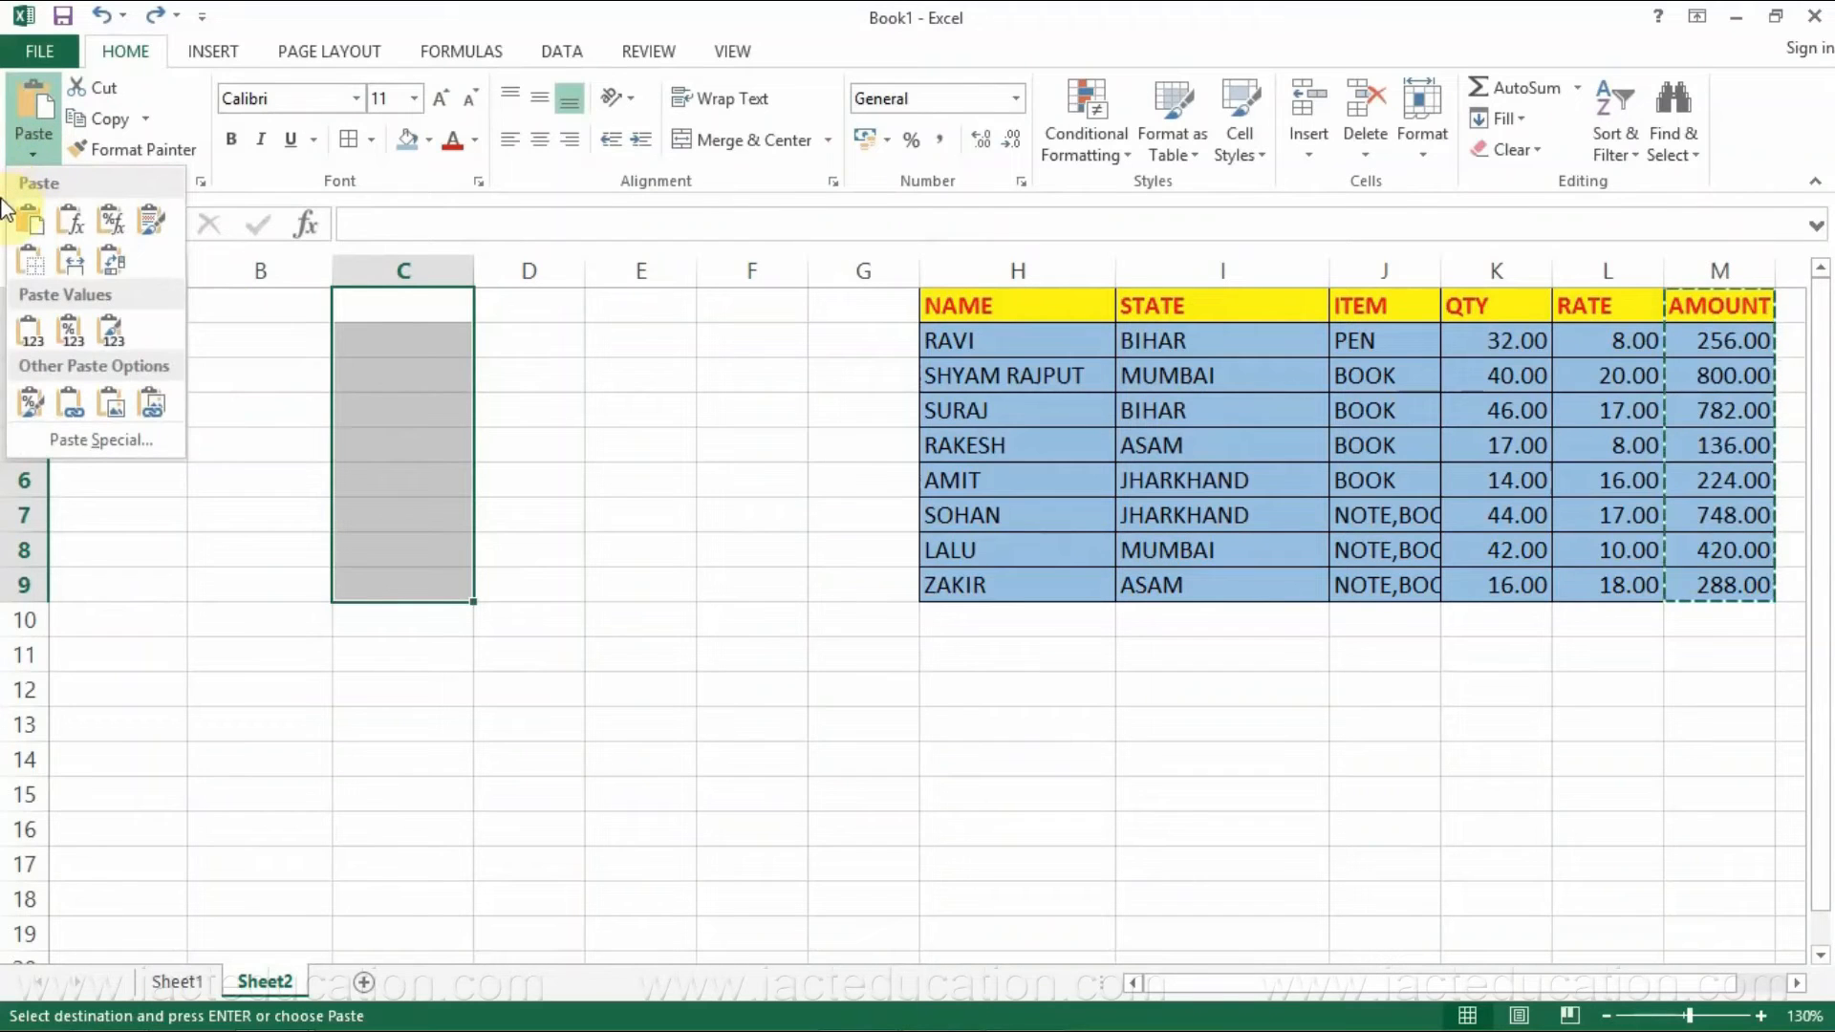
{"action": "left_click", "coordinate": [101, 331]}
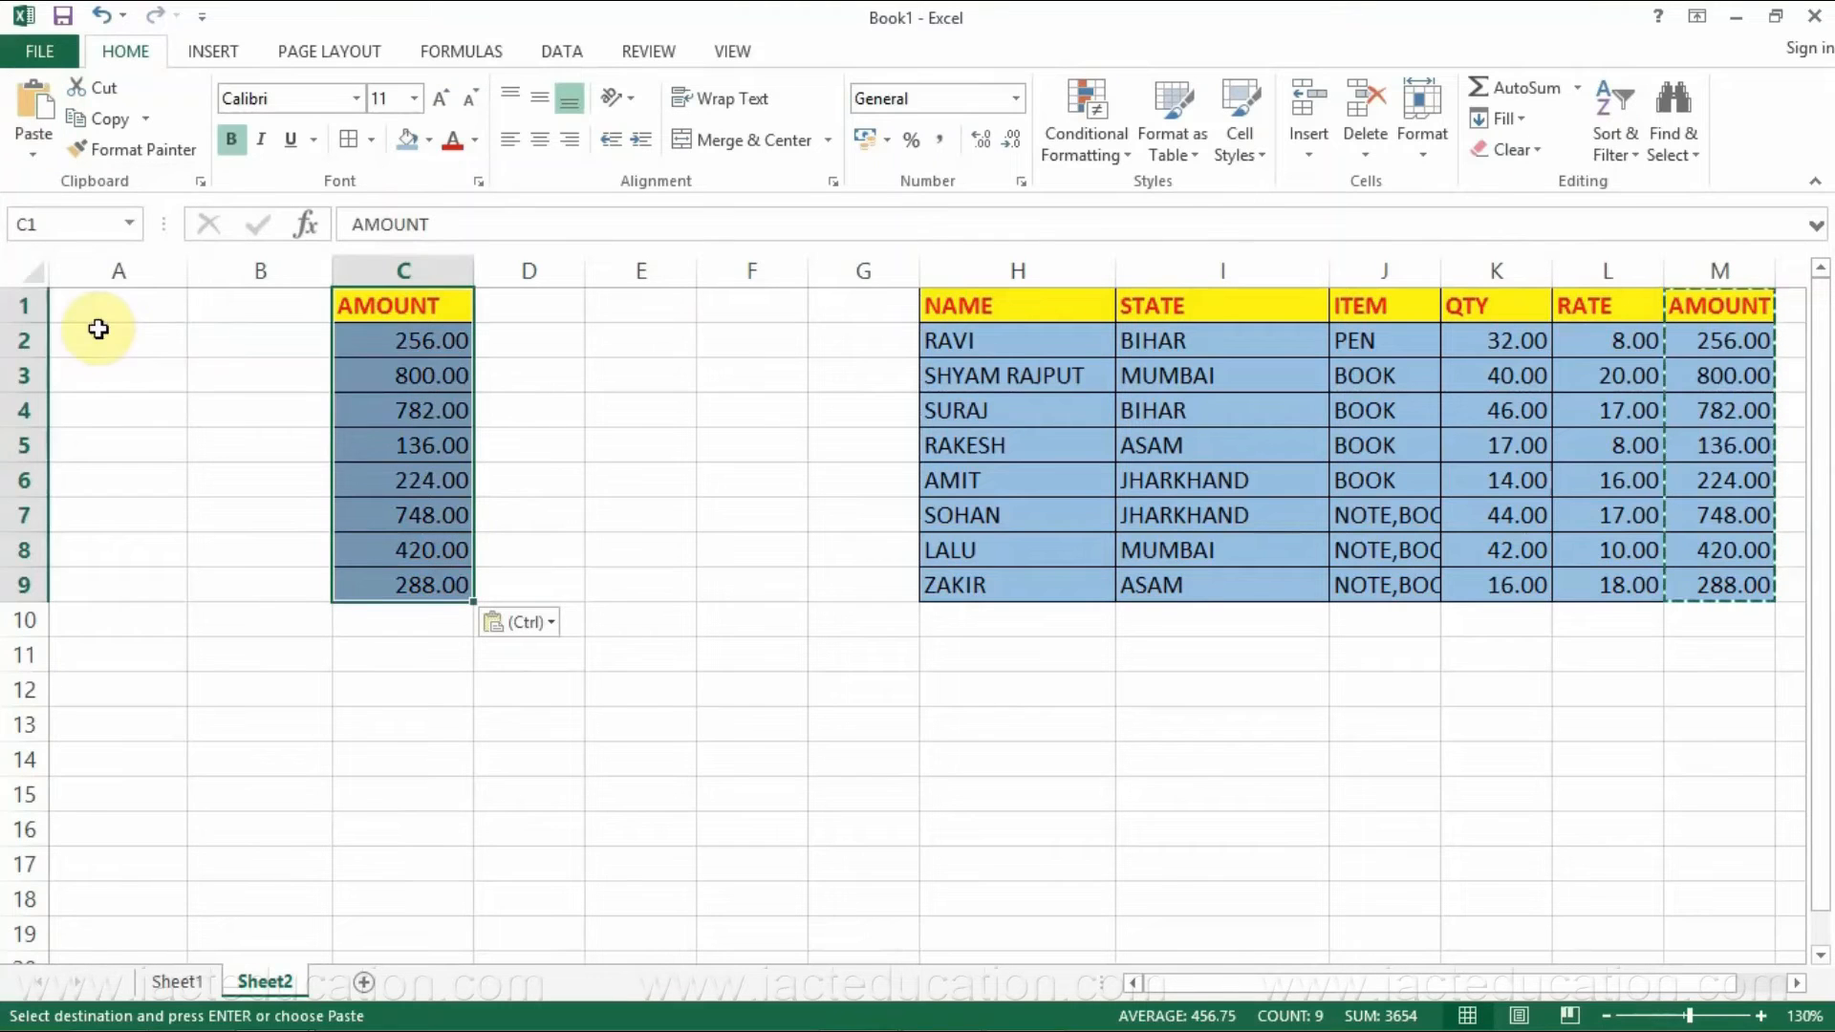
{"action": "left_click", "coordinate": [425, 337]}
{"action": "double_click", "coordinate": [425, 337]}
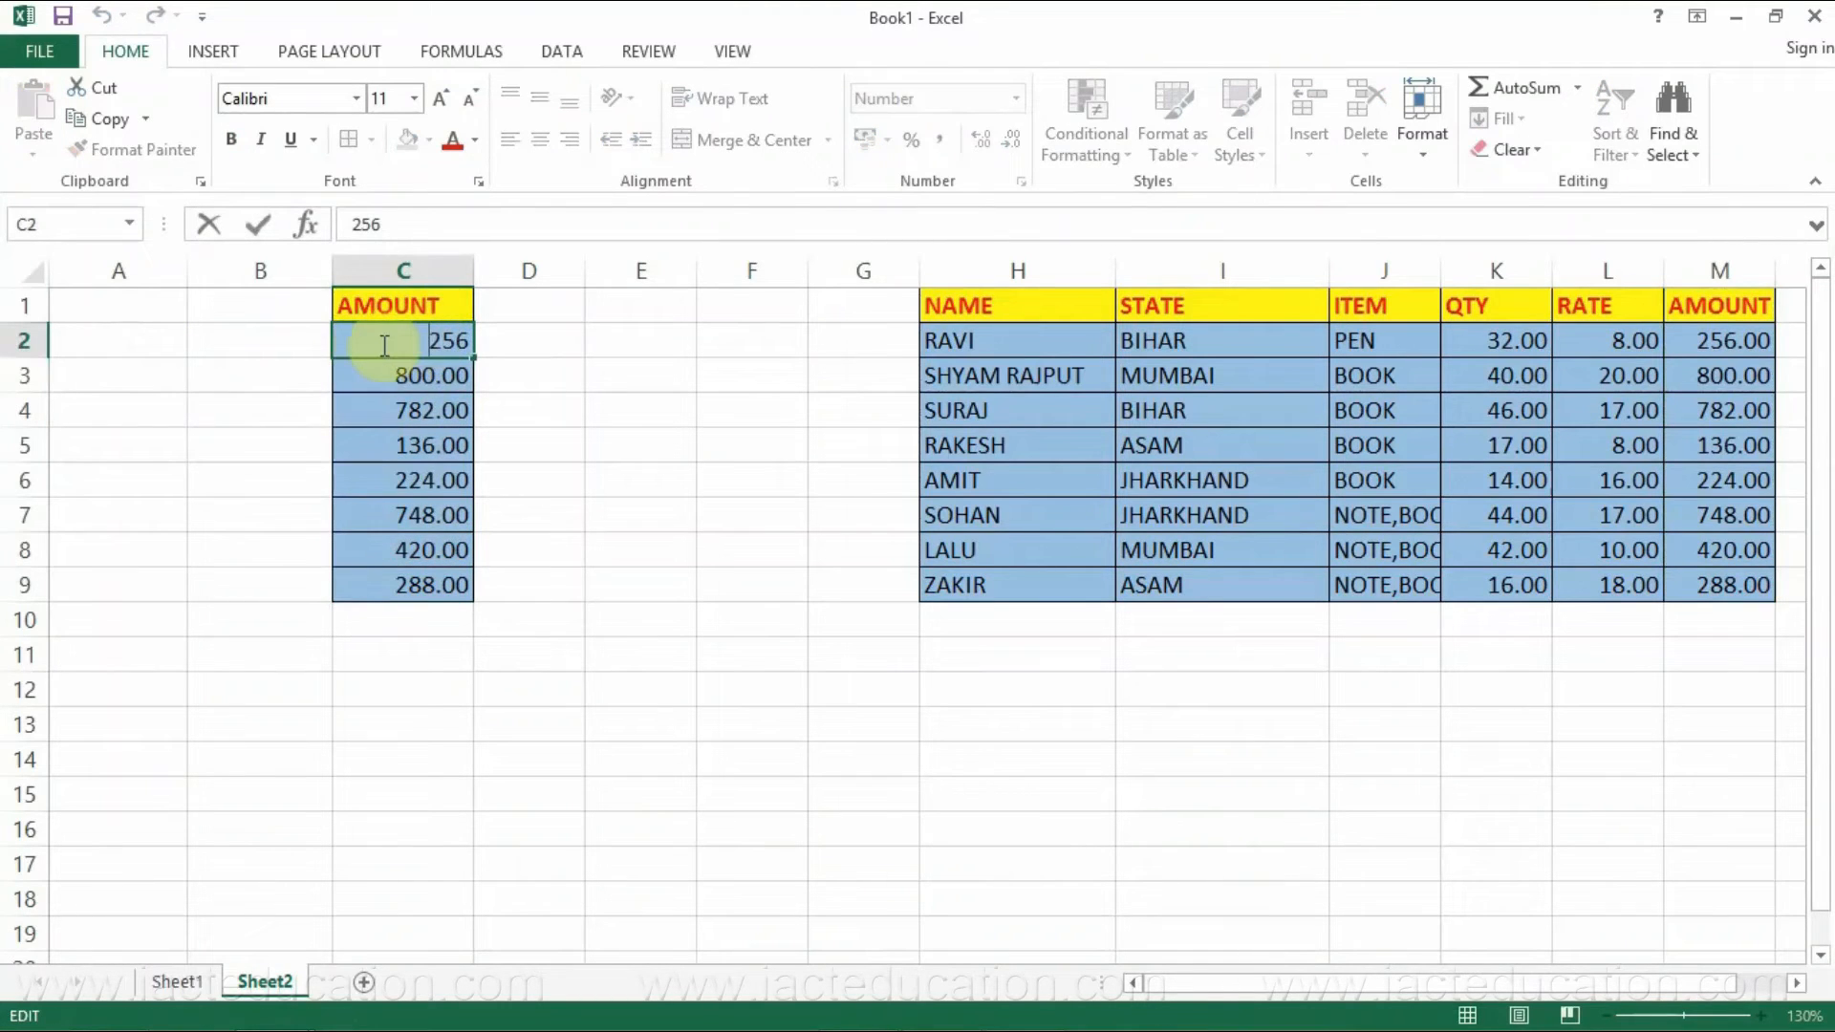
{"action": "key", "text": "Escape"}
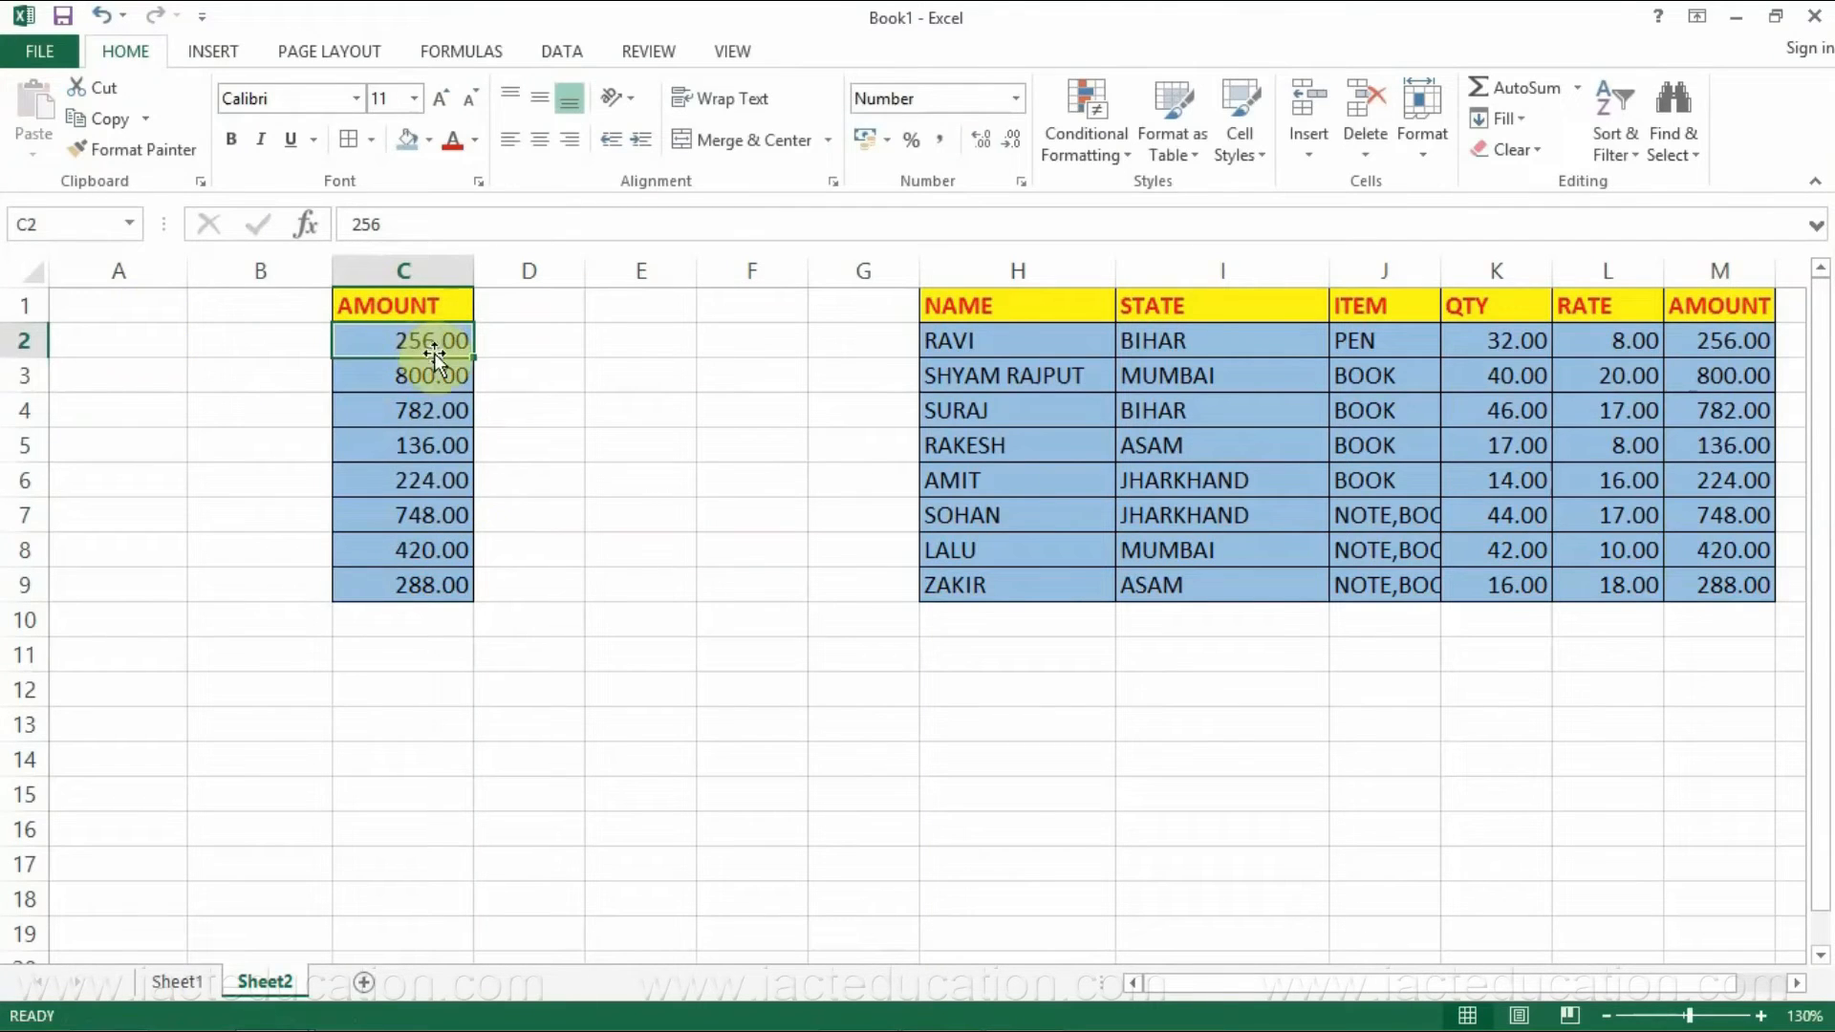
- Clear all contents and formatting from the pasted amount column in C1:C9
{"action": "left_click_drag", "start_coordinate": [422, 303], "coordinate": [426, 569]}
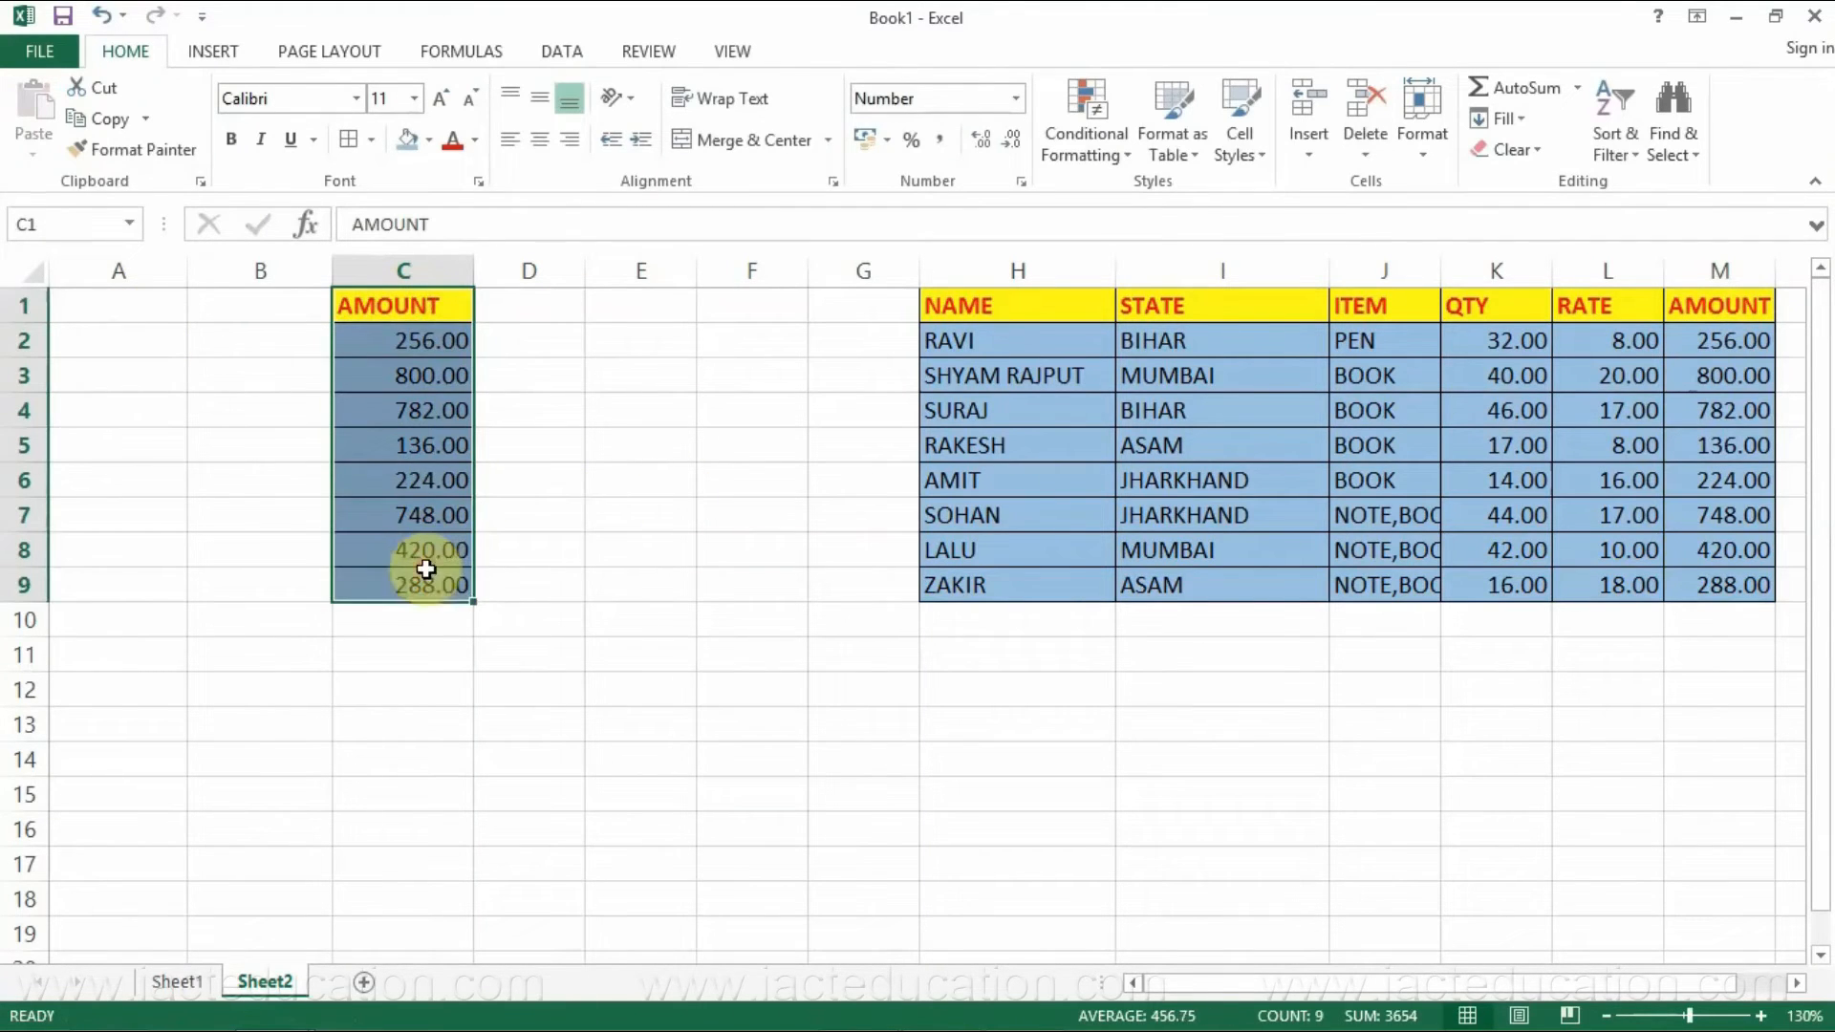
{"action": "left_click", "coordinate": [1542, 153]}
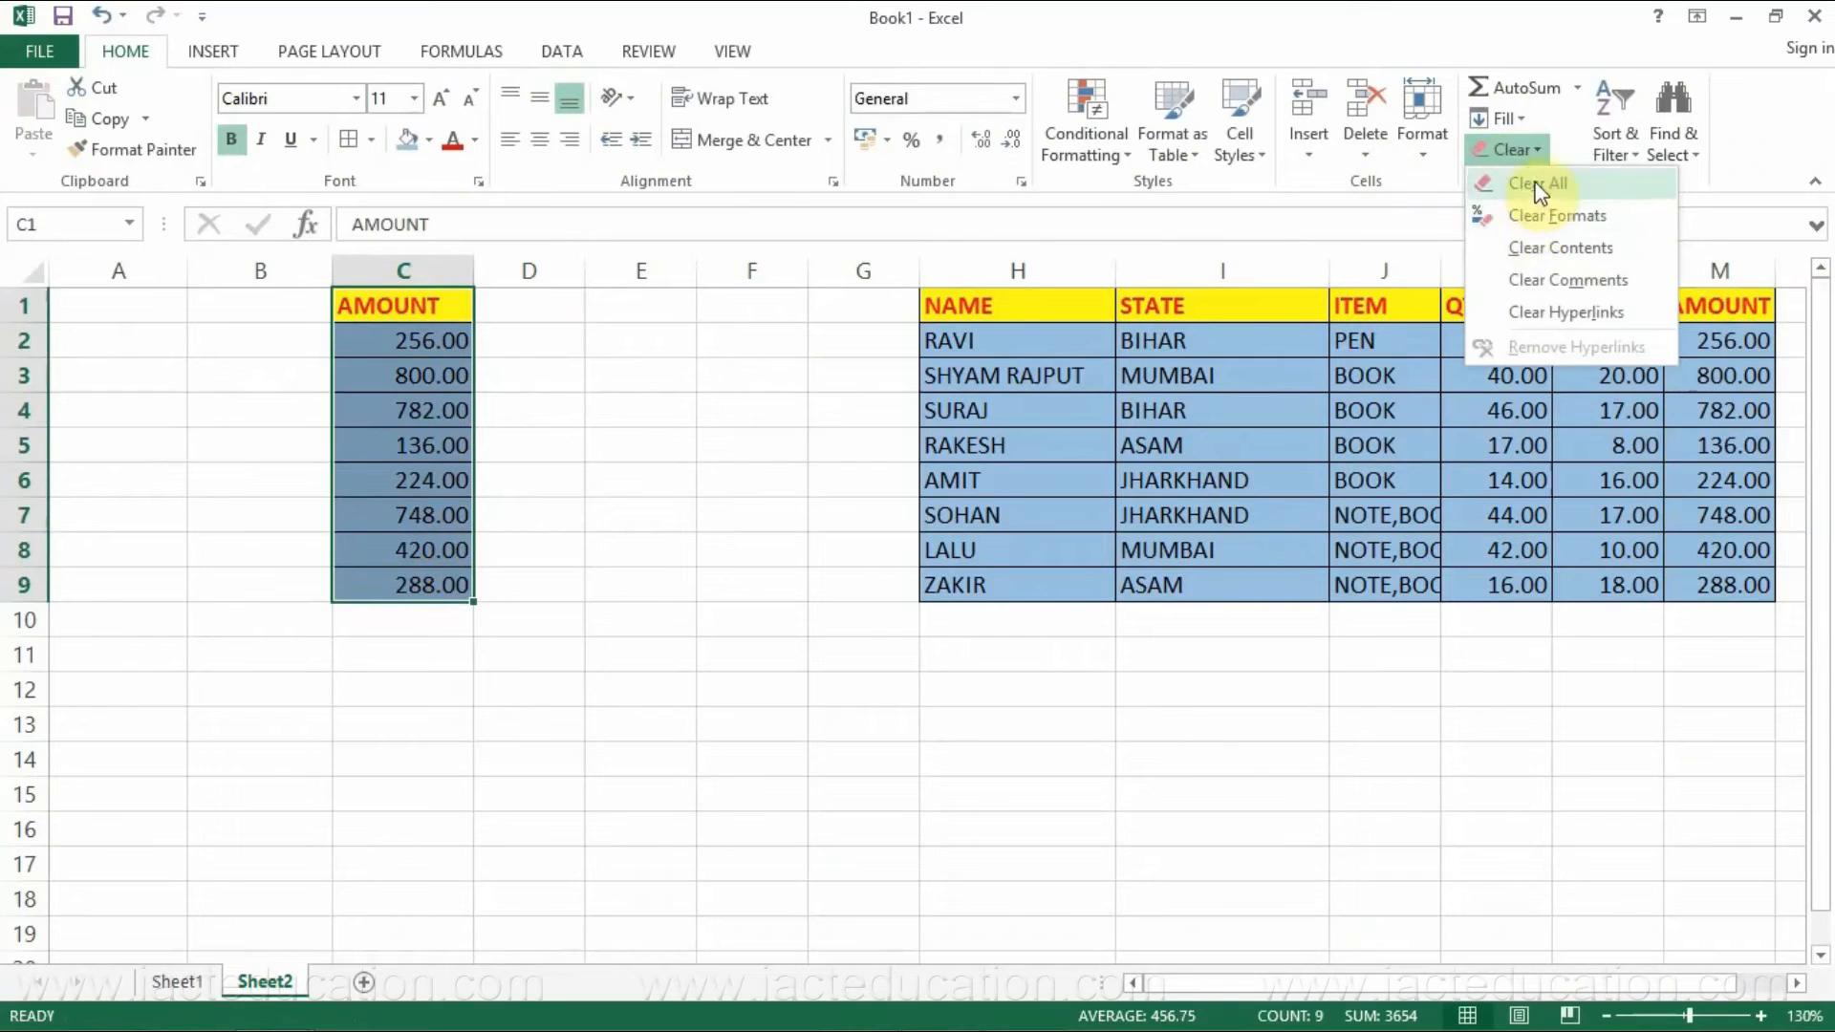
{"action": "left_click", "coordinate": [1538, 184]}
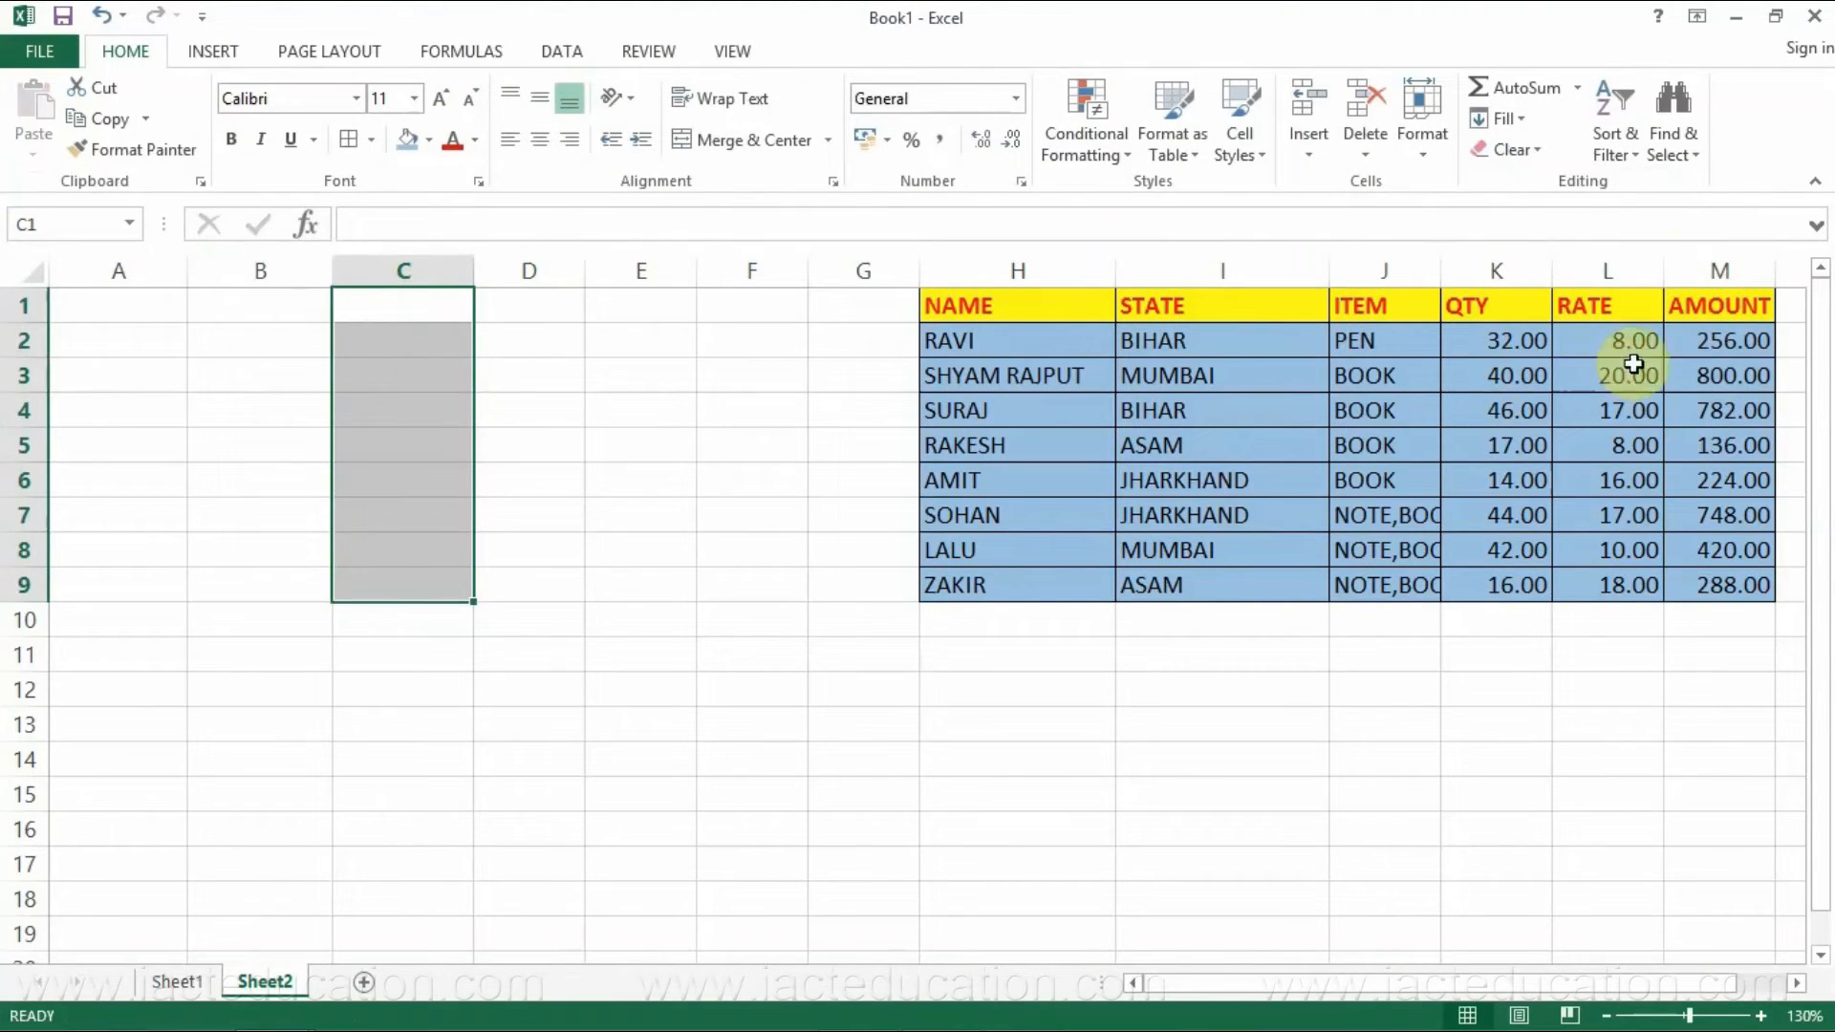
- Copy the amount column M1:M9 and review the Paste Values and Other Paste Options choices available for C1
{"action": "left_click_drag", "start_coordinate": [1728, 307], "coordinate": [1697, 586]}
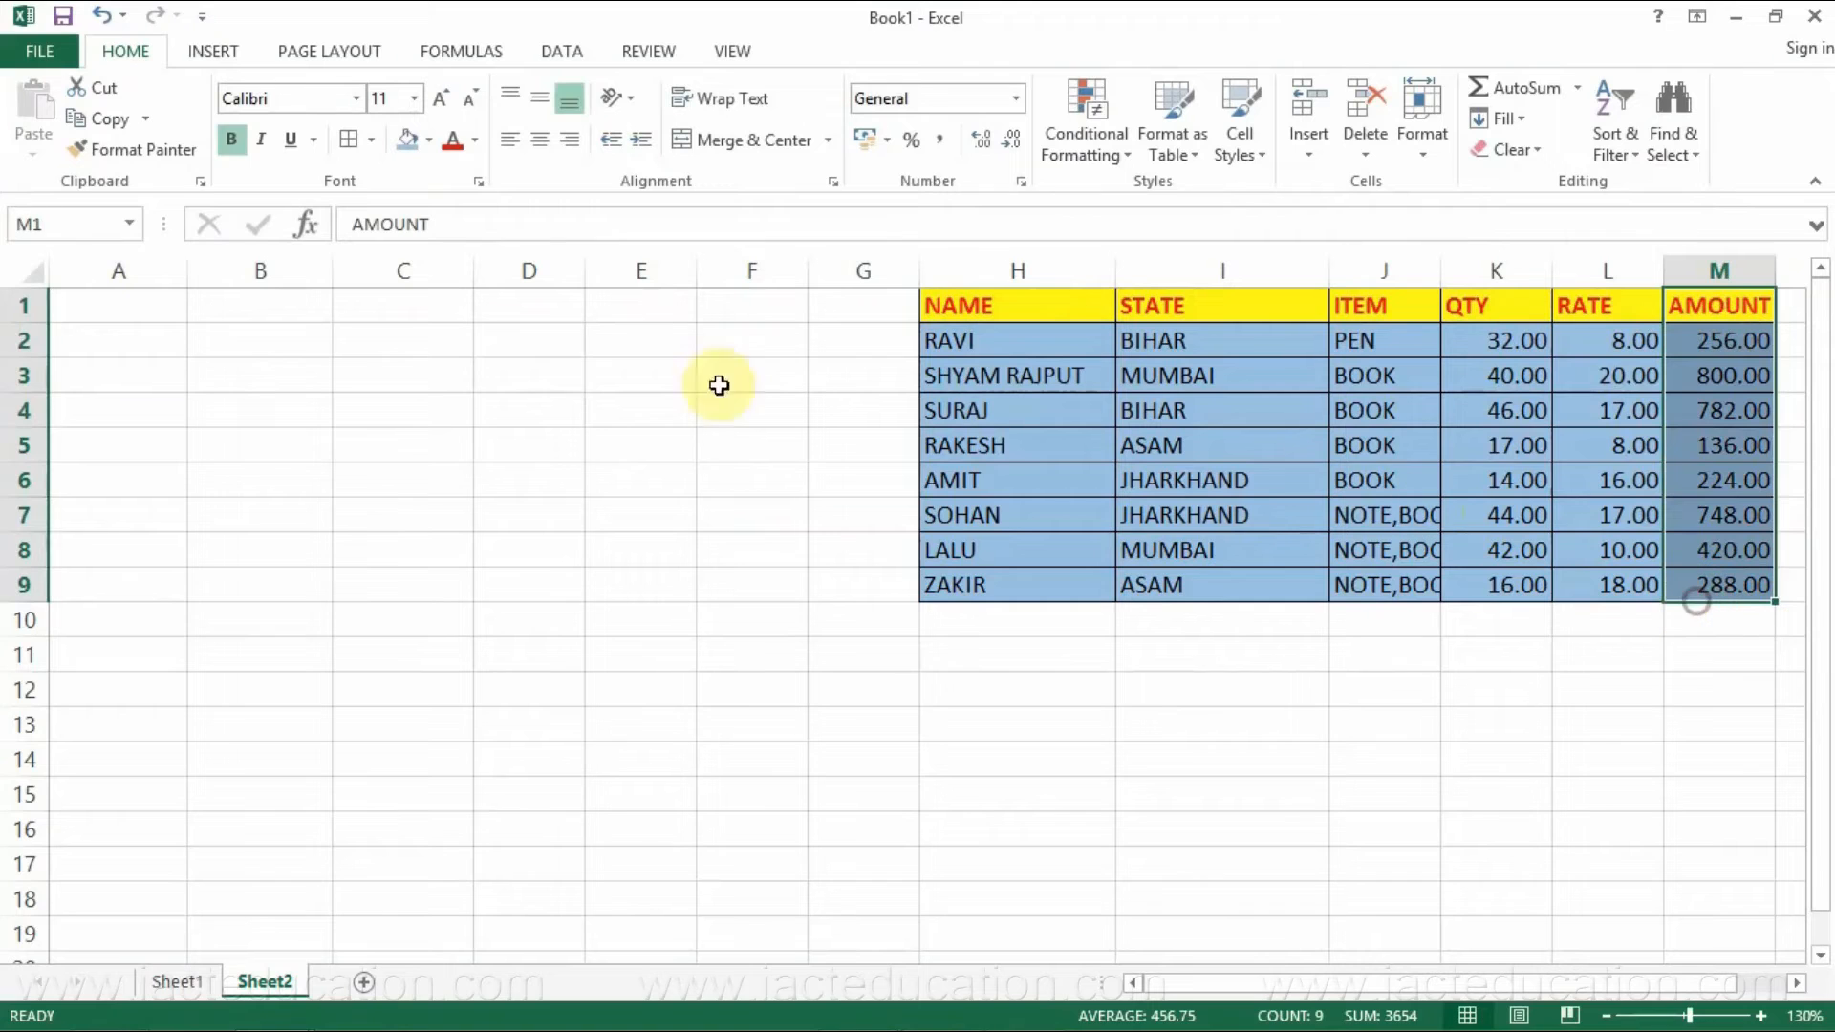
{"action": "left_click", "coordinate": [105, 119]}
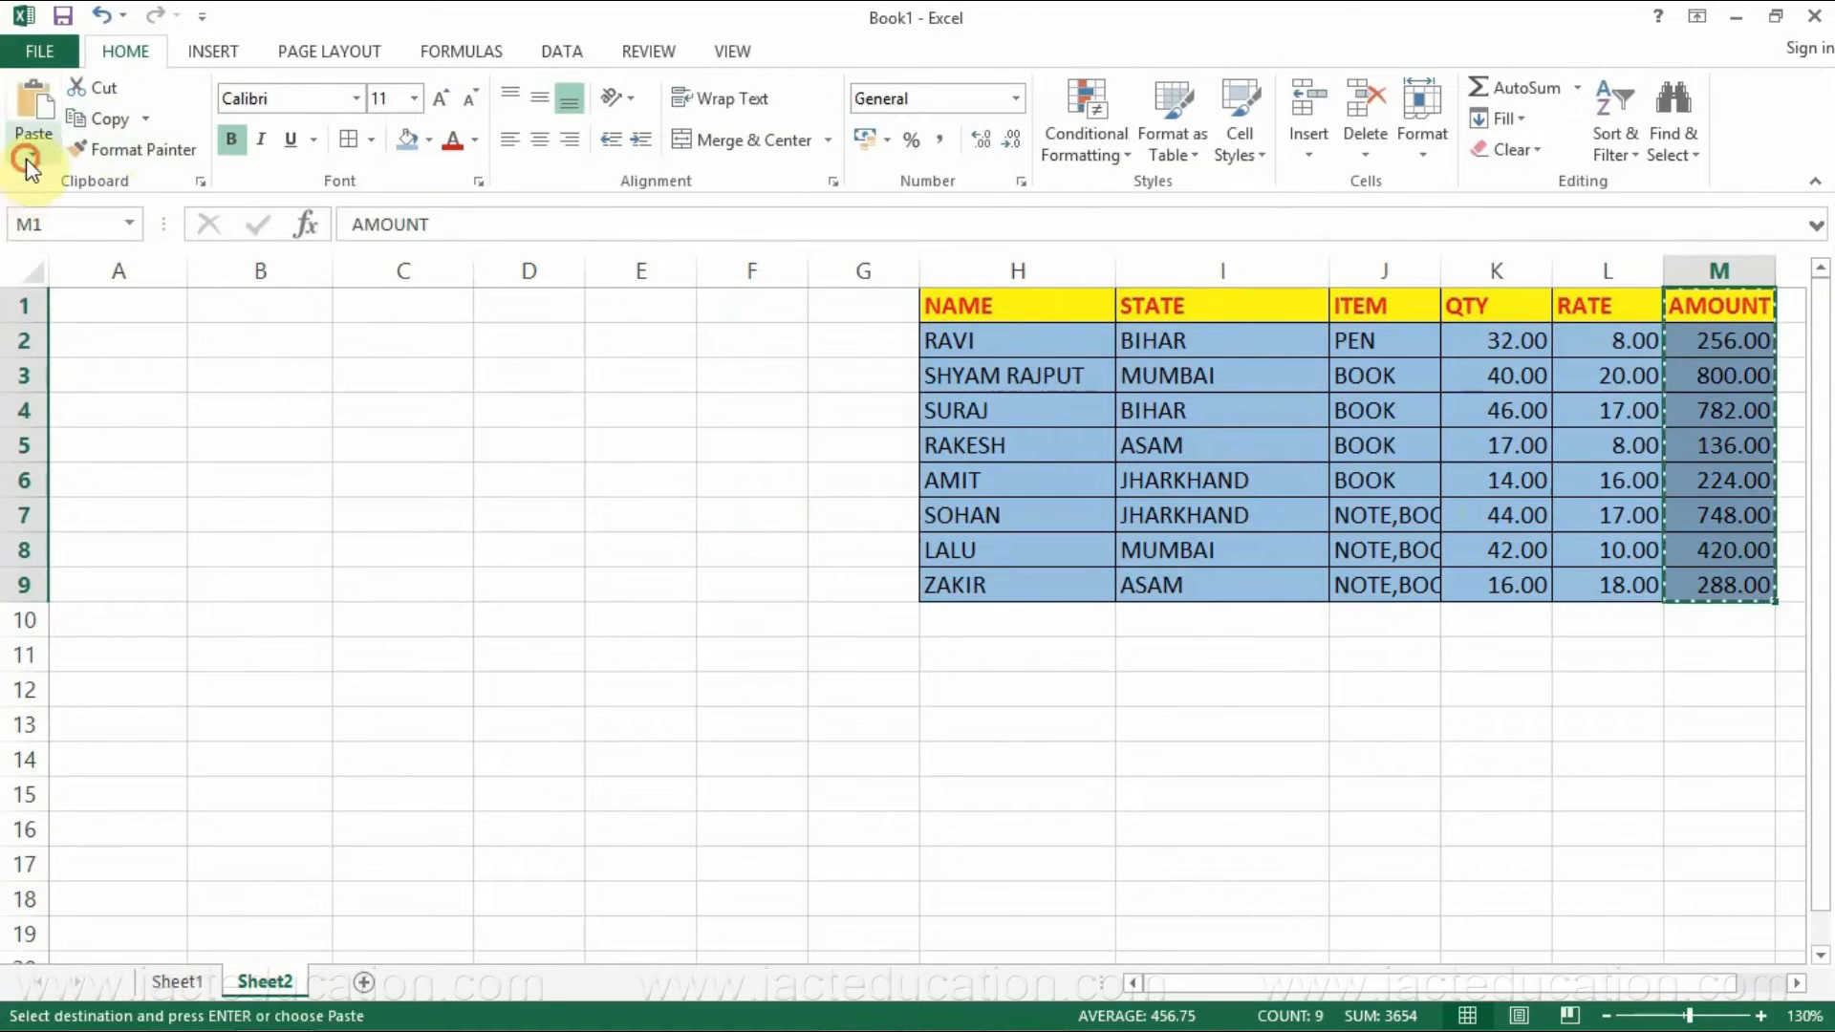
{"action": "left_click", "coordinate": [29, 164]}
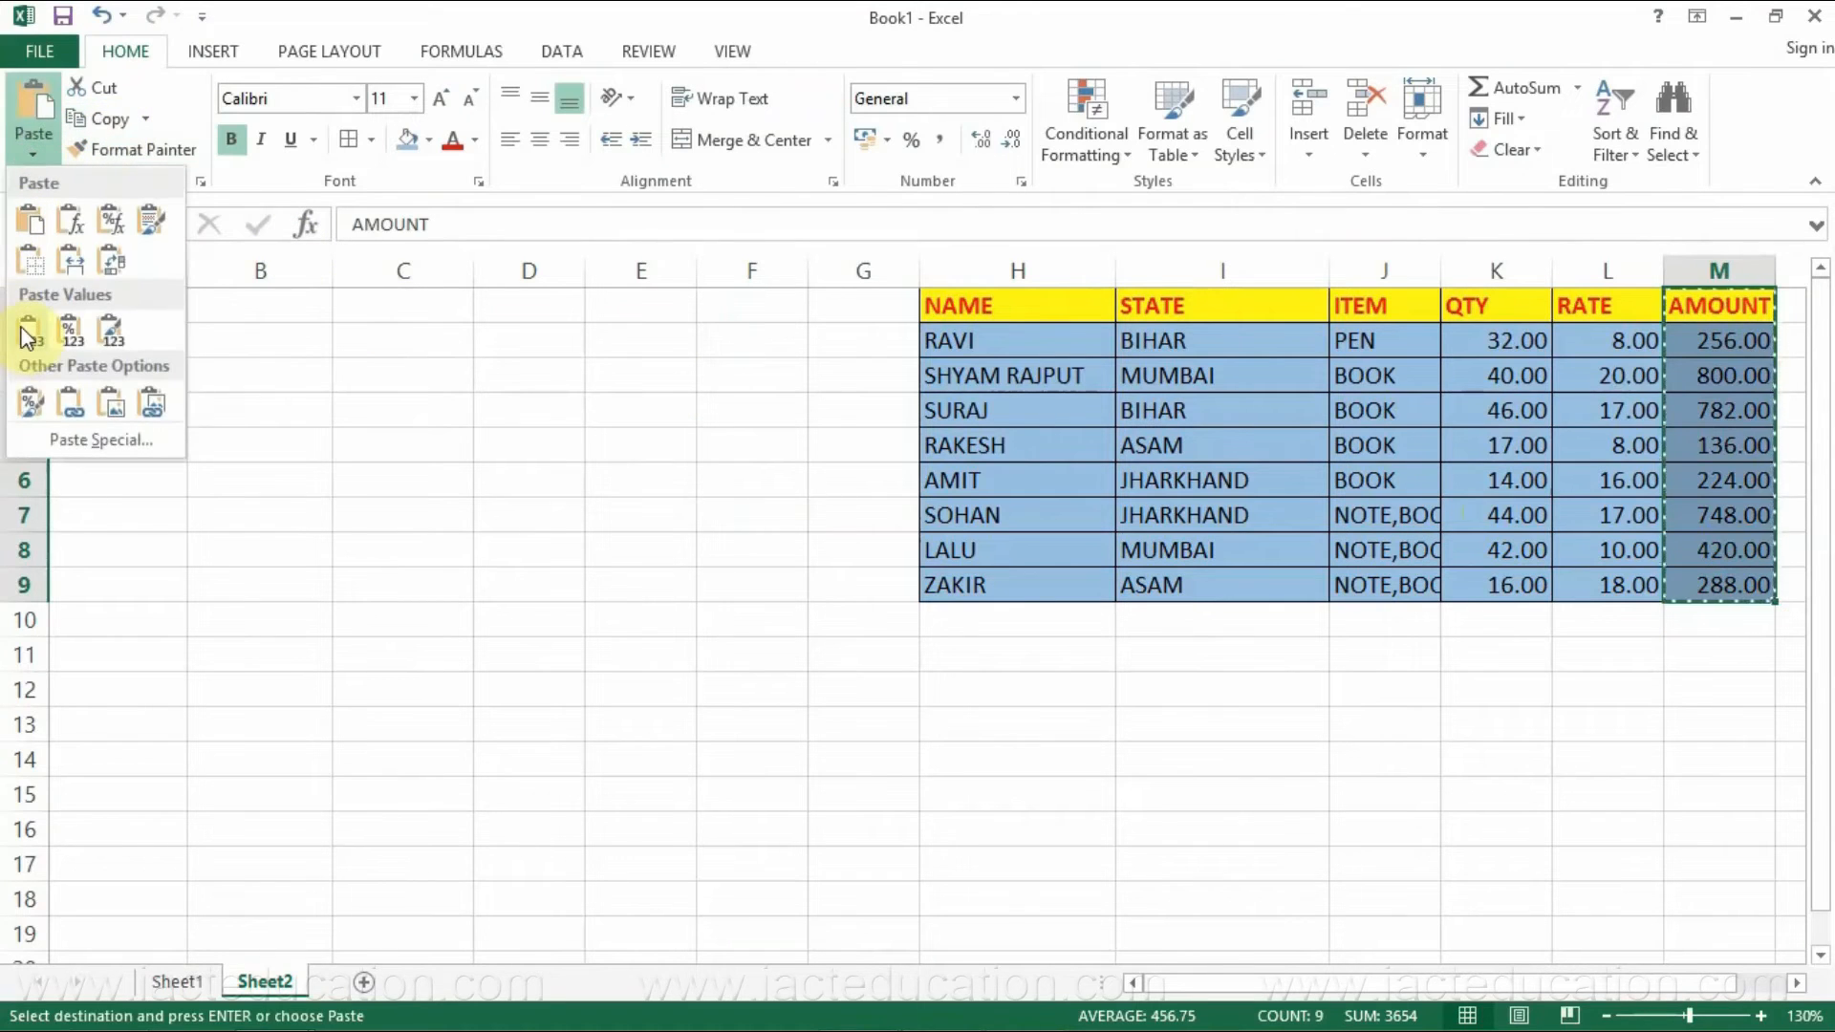
{"action": "left_click", "coordinate": [401, 315]}
{"action": "left_click", "coordinate": [397, 302]}
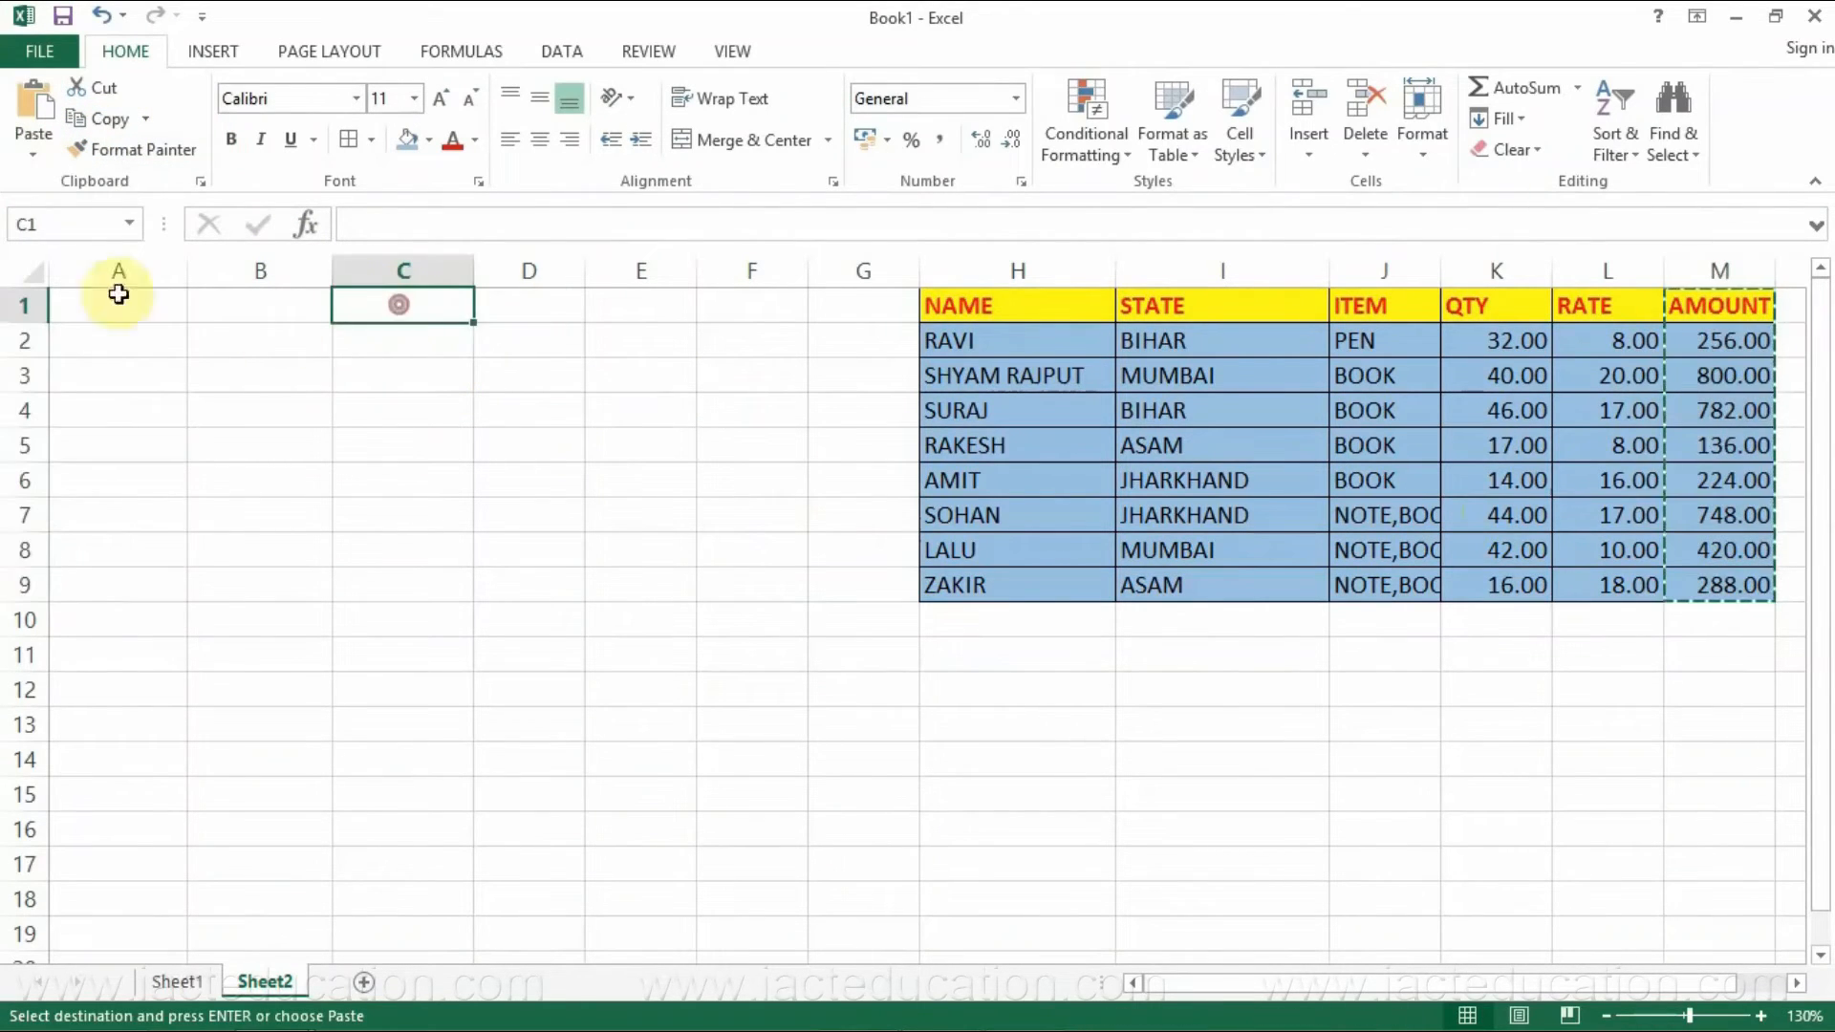
{"action": "left_click", "coordinate": [42, 153]}
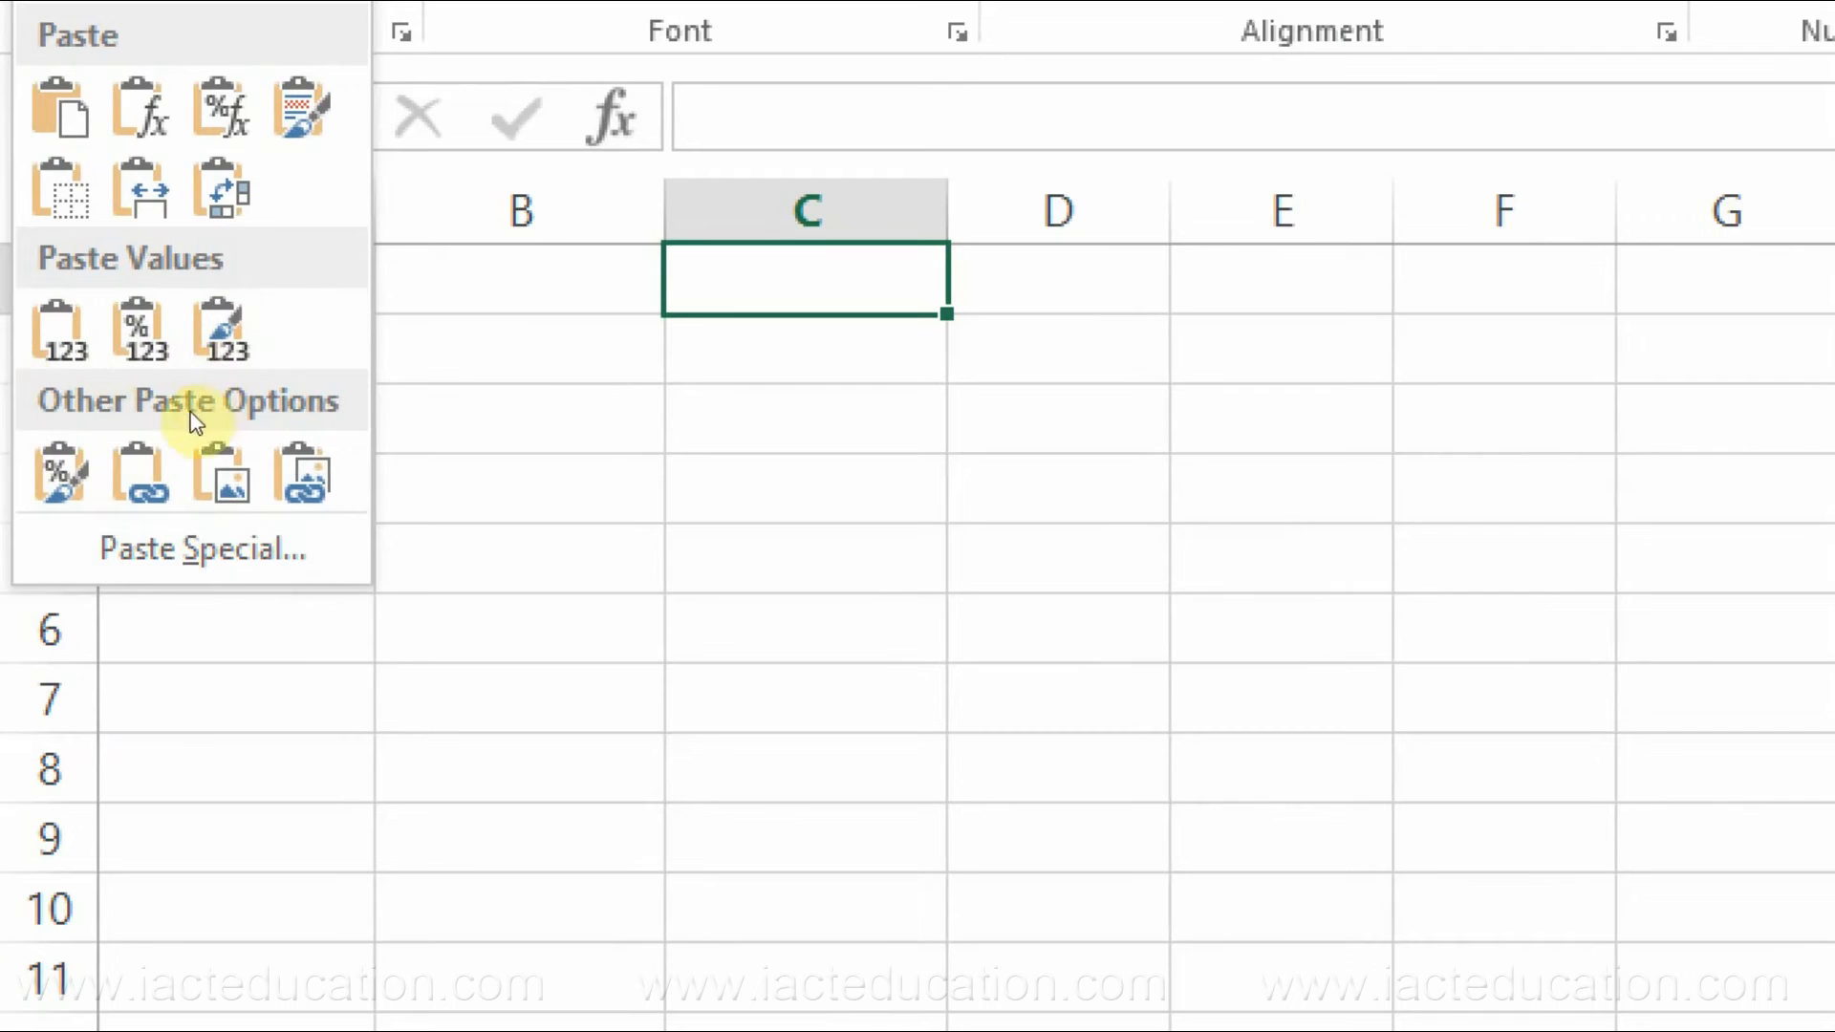
{"action": "key", "text": "Escape"}
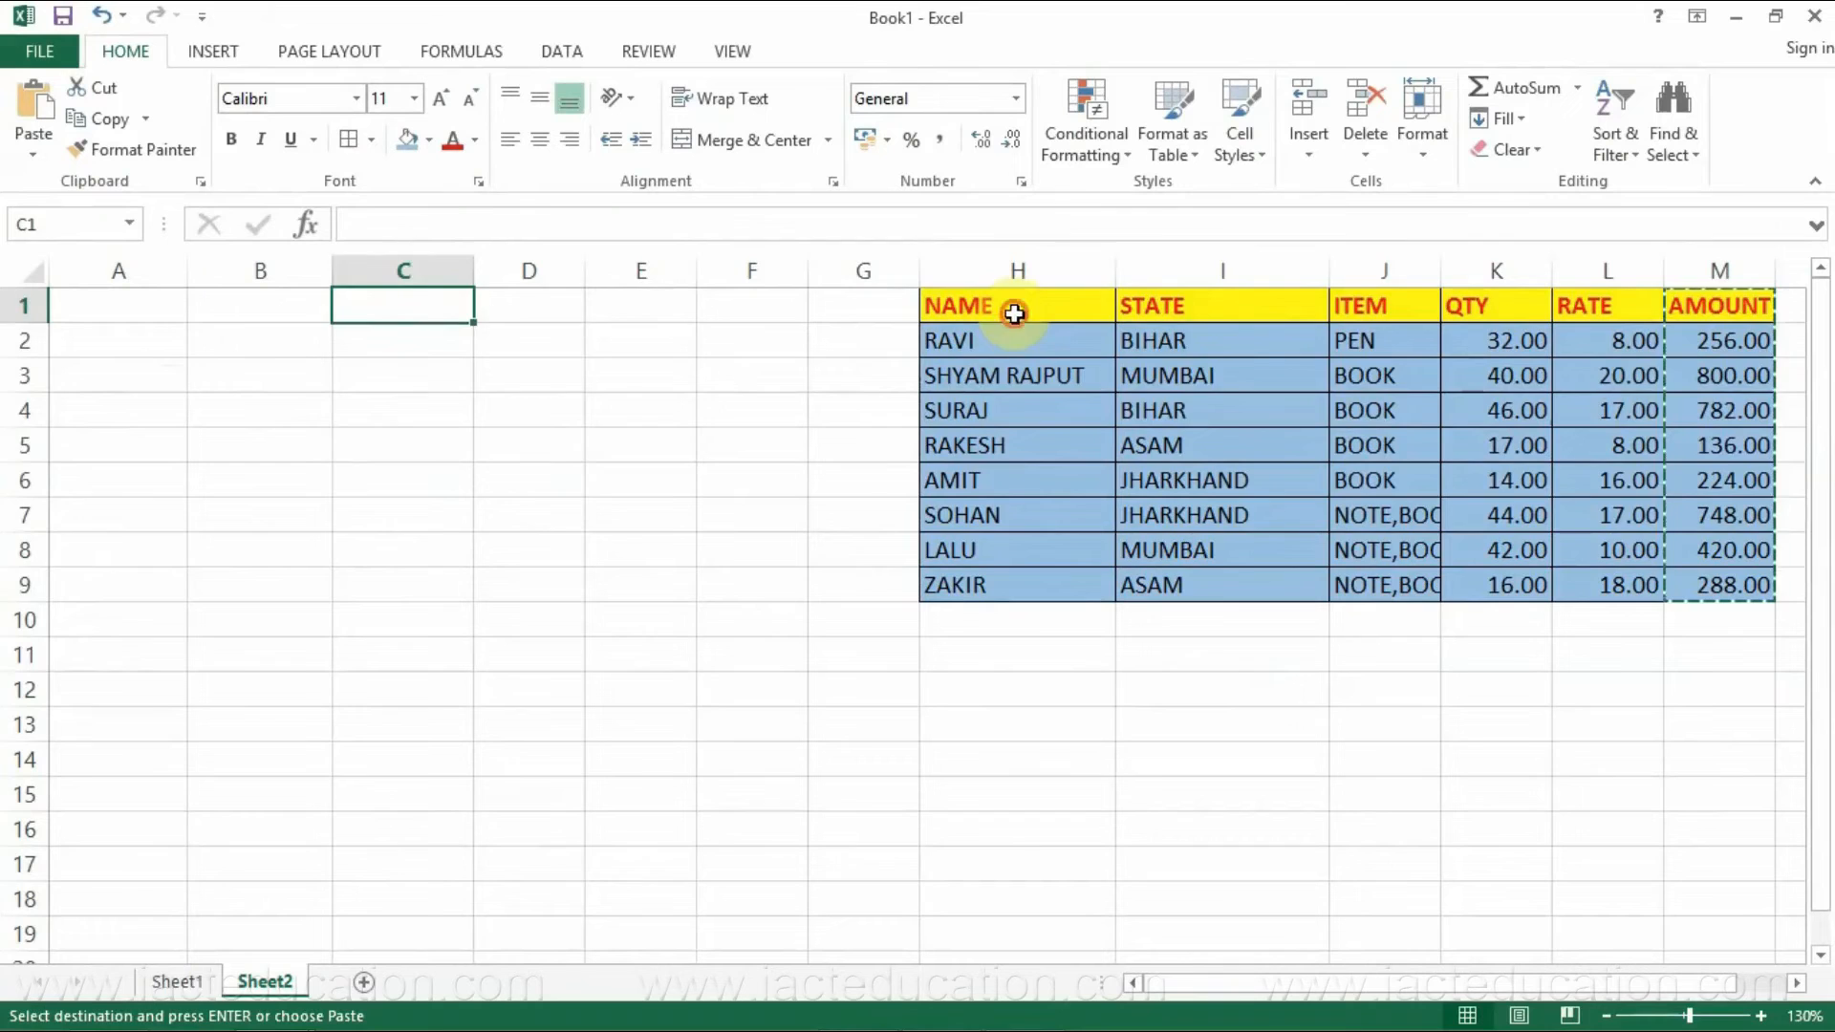
- Copy the table H1:M9 and paste only its formatting at A1
{"action": "left_click_drag", "start_coordinate": [1014, 314], "coordinate": [1711, 584]}
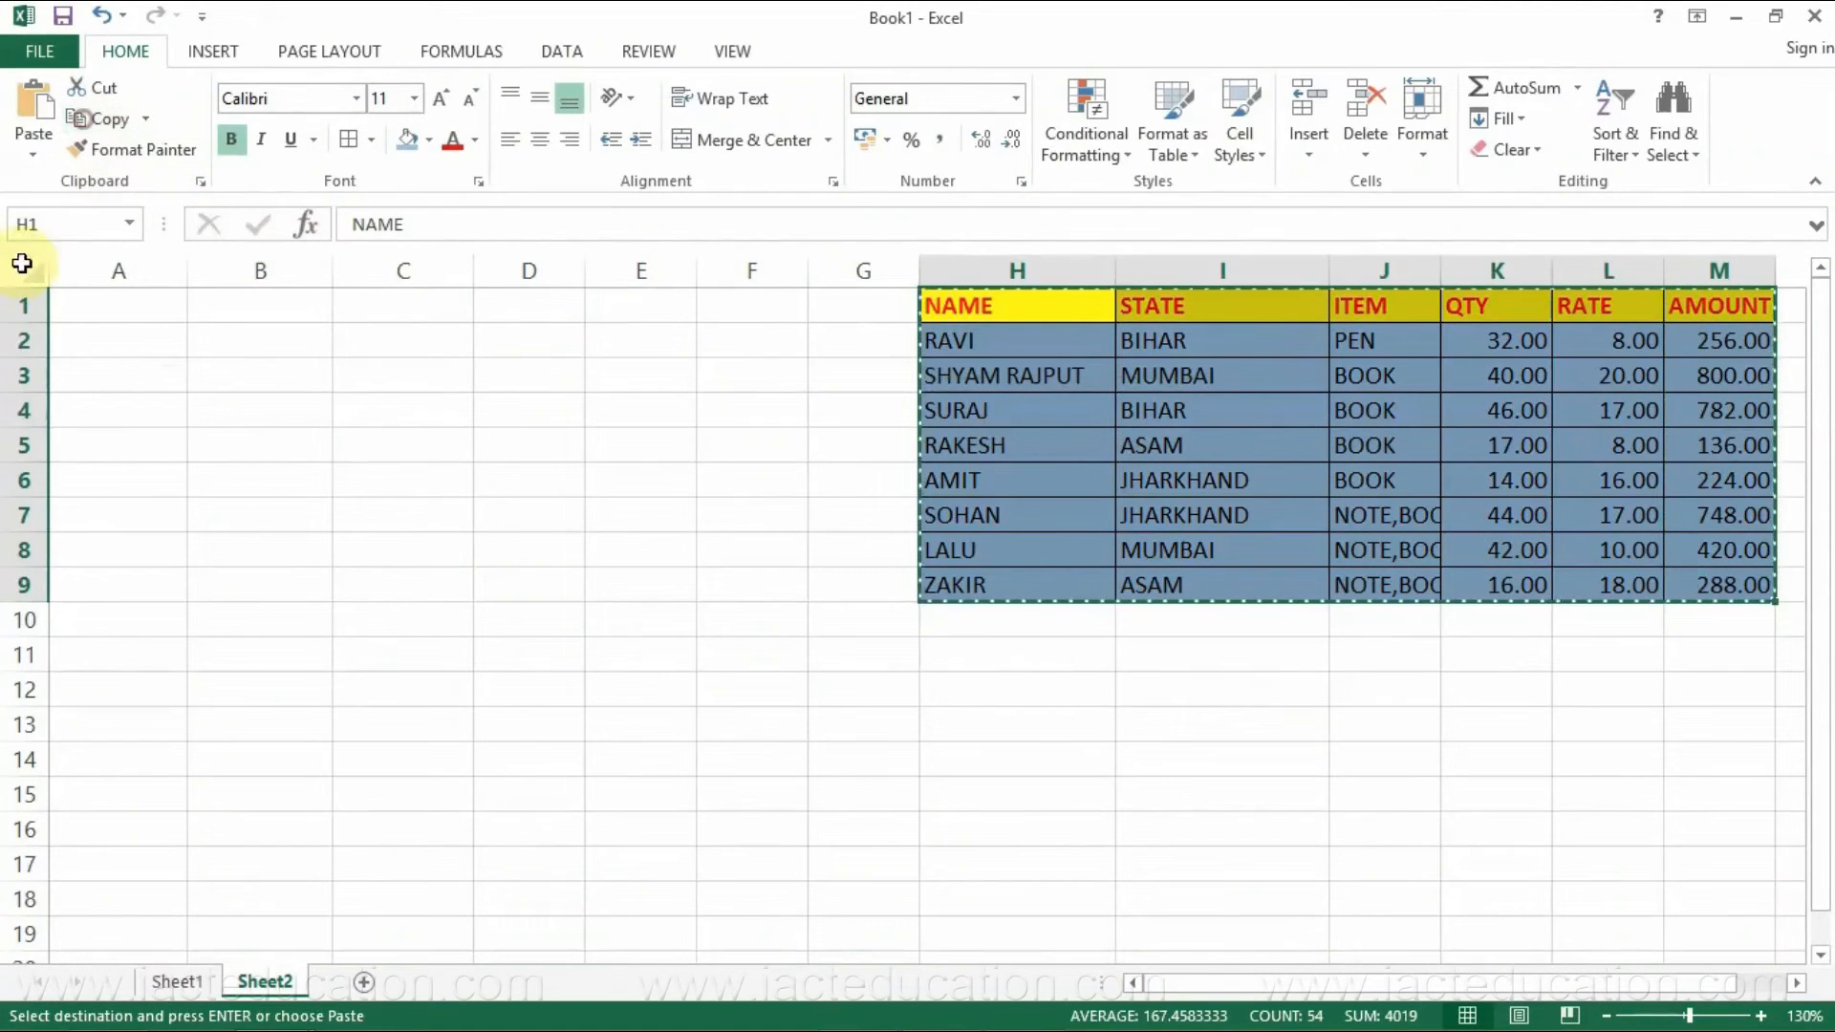
{"action": "left_click", "coordinate": [100, 305]}
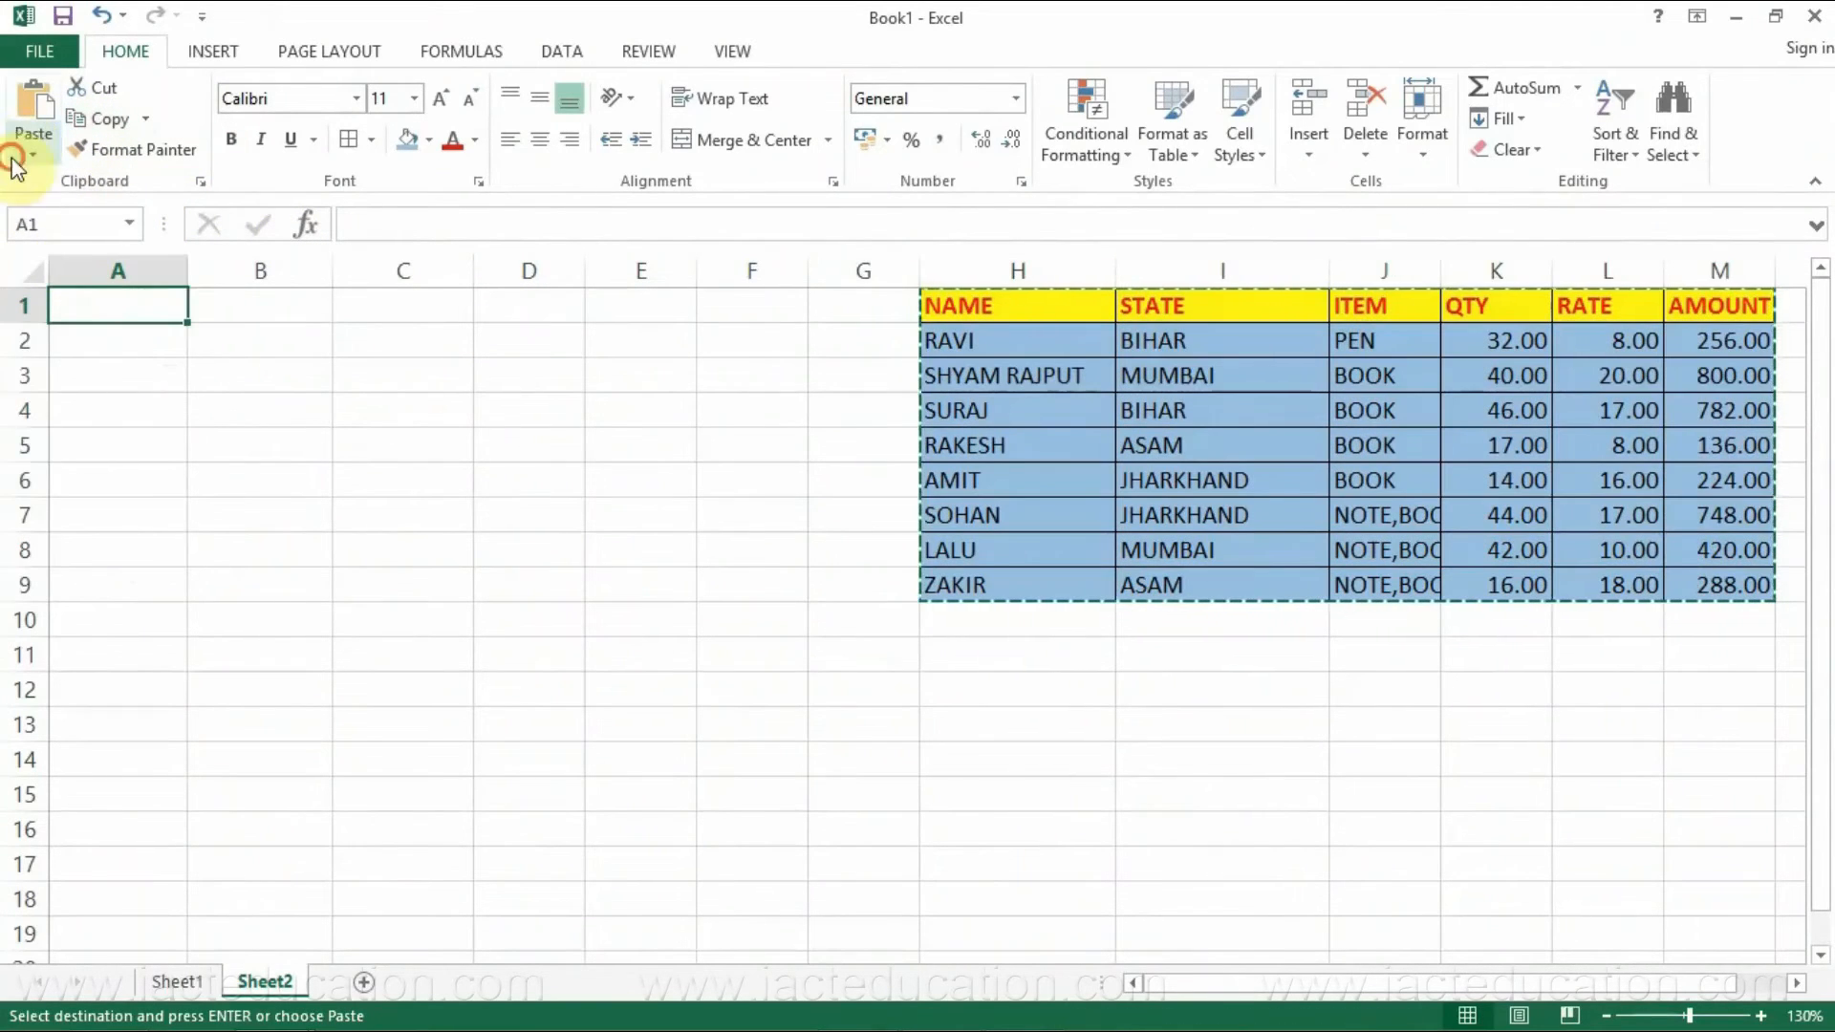
{"action": "left_click", "coordinate": [30, 152]}
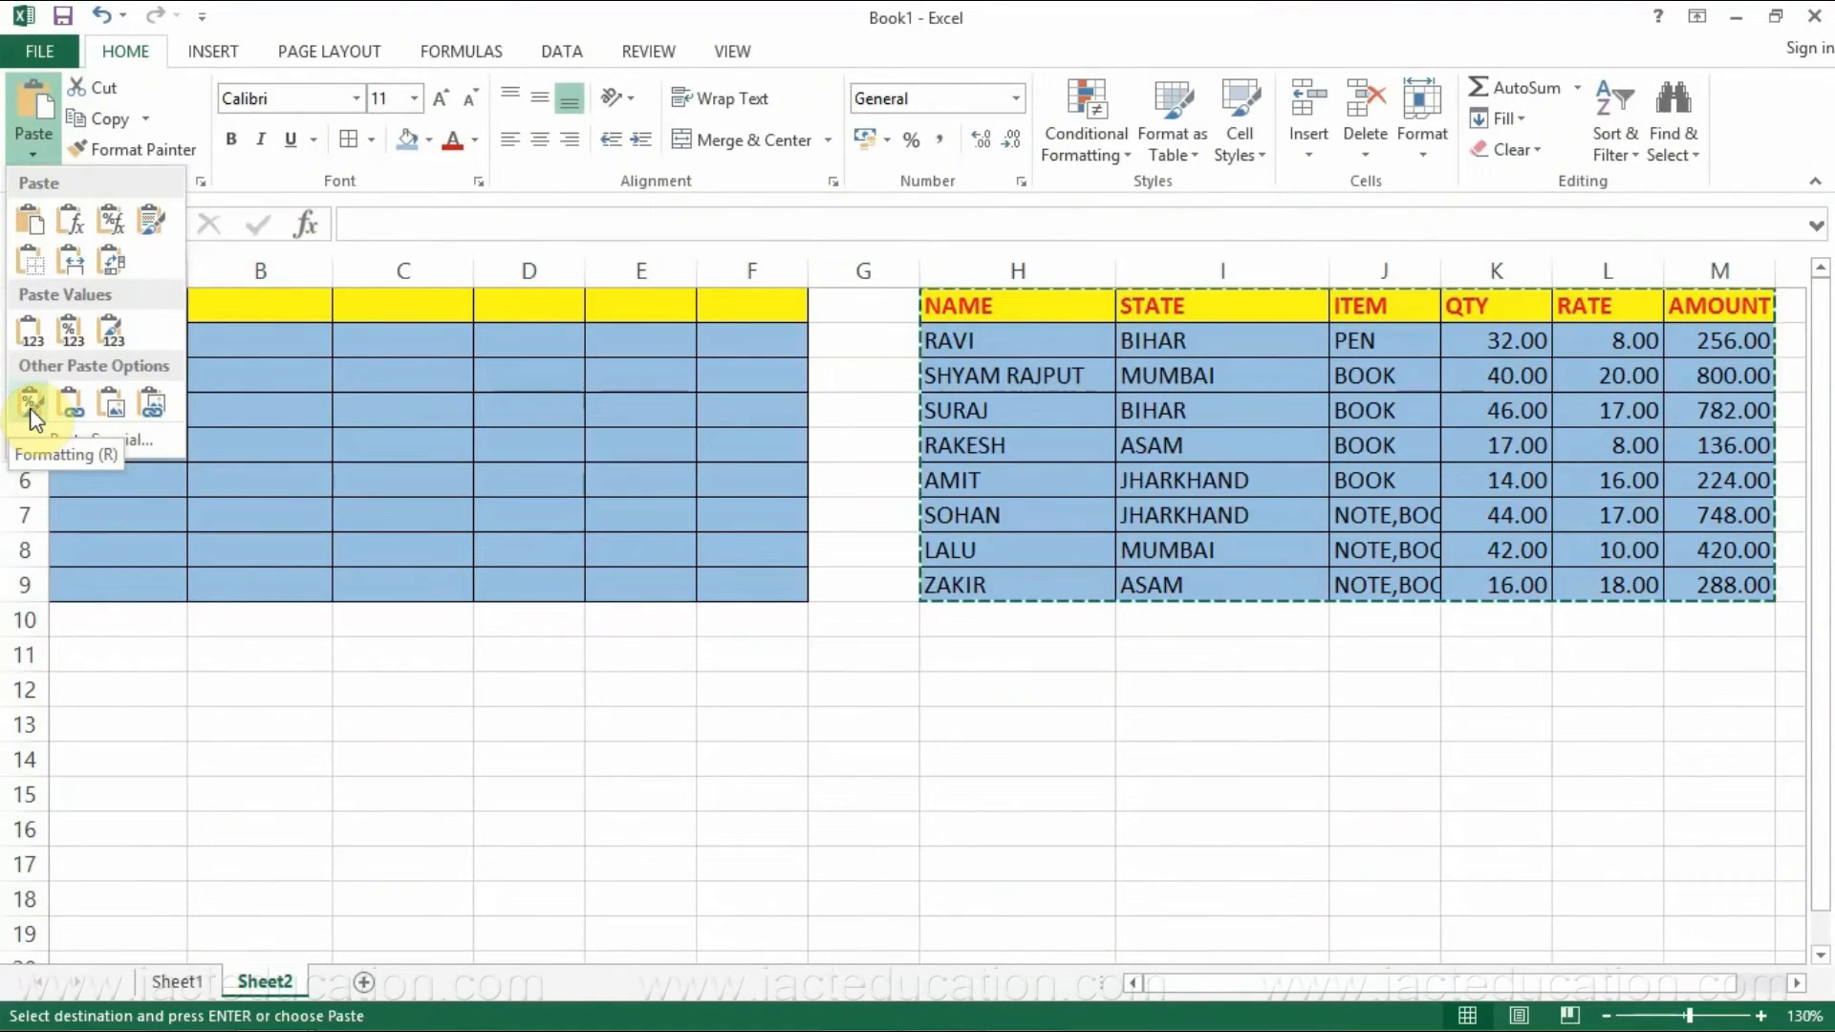
{"action": "left_click", "coordinate": [32, 407]}
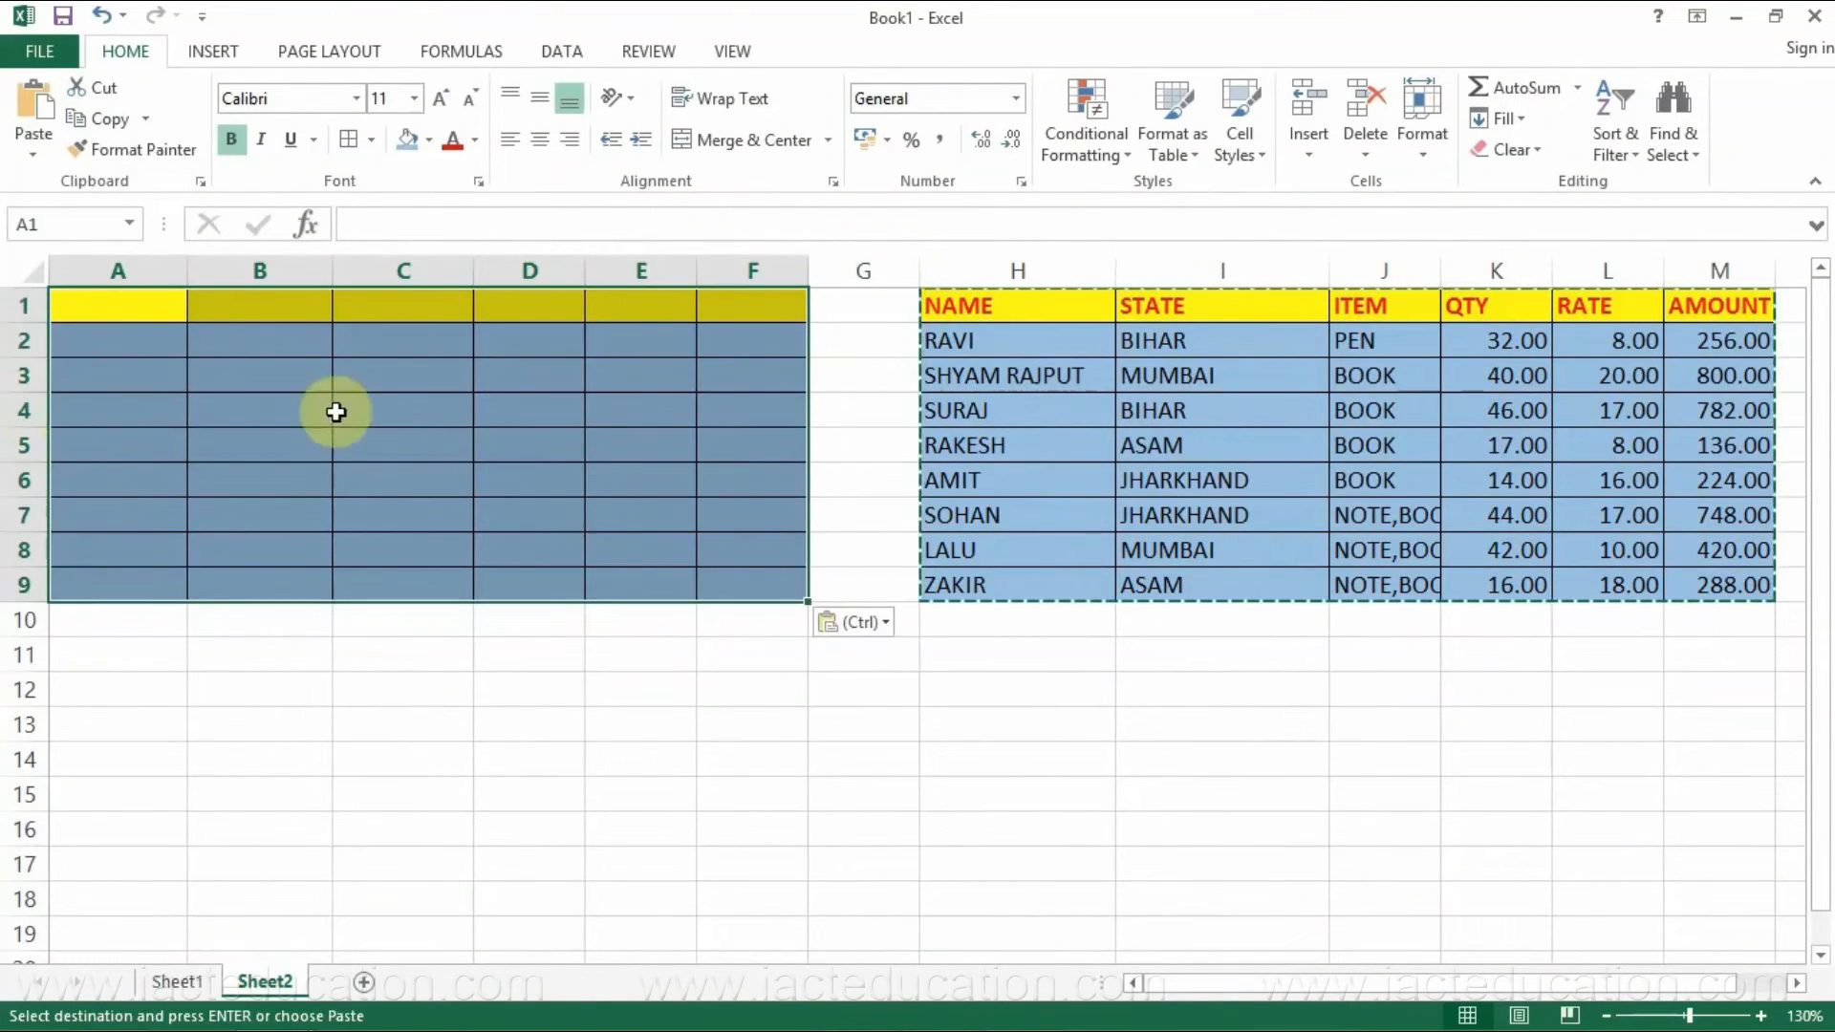
{"action": "left_click", "coordinate": [498, 442]}
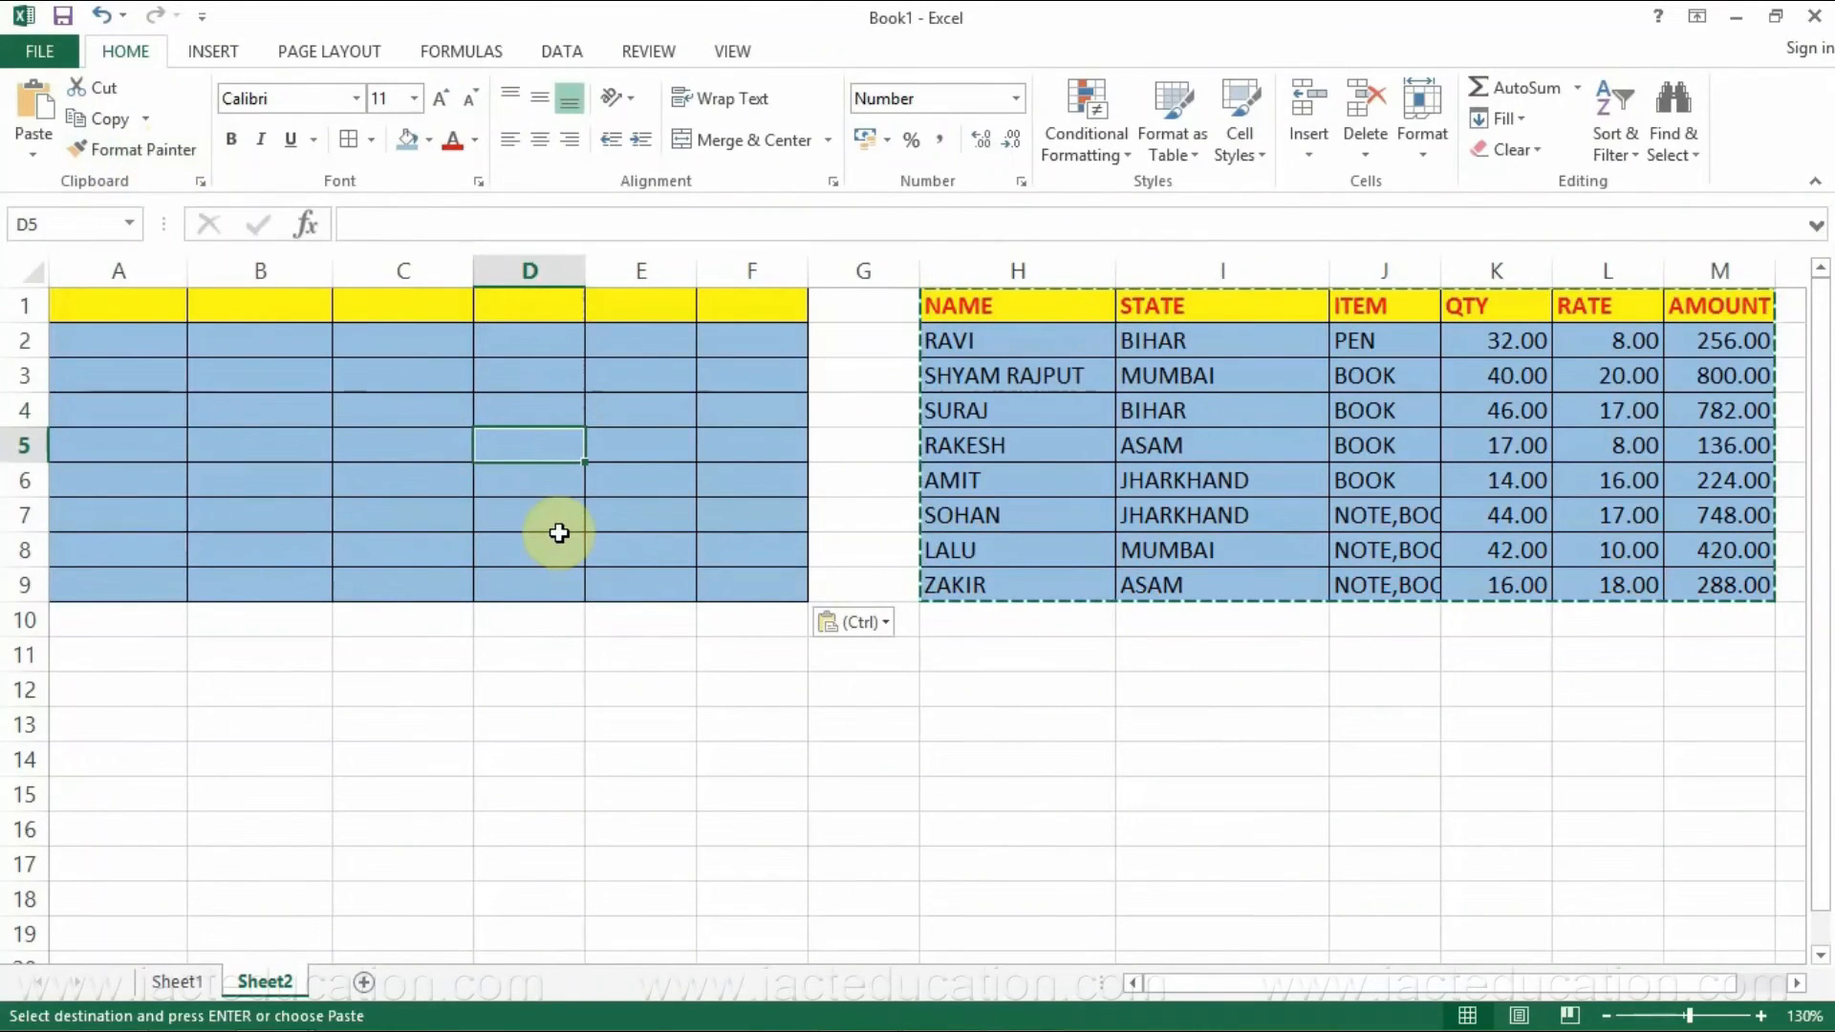
- Undo the formatting-only paste and paste the copied table at A1 as a link to the source cells
{"action": "key", "text": "ctrl+z"}
{"action": "left_click", "coordinate": [33, 151]}
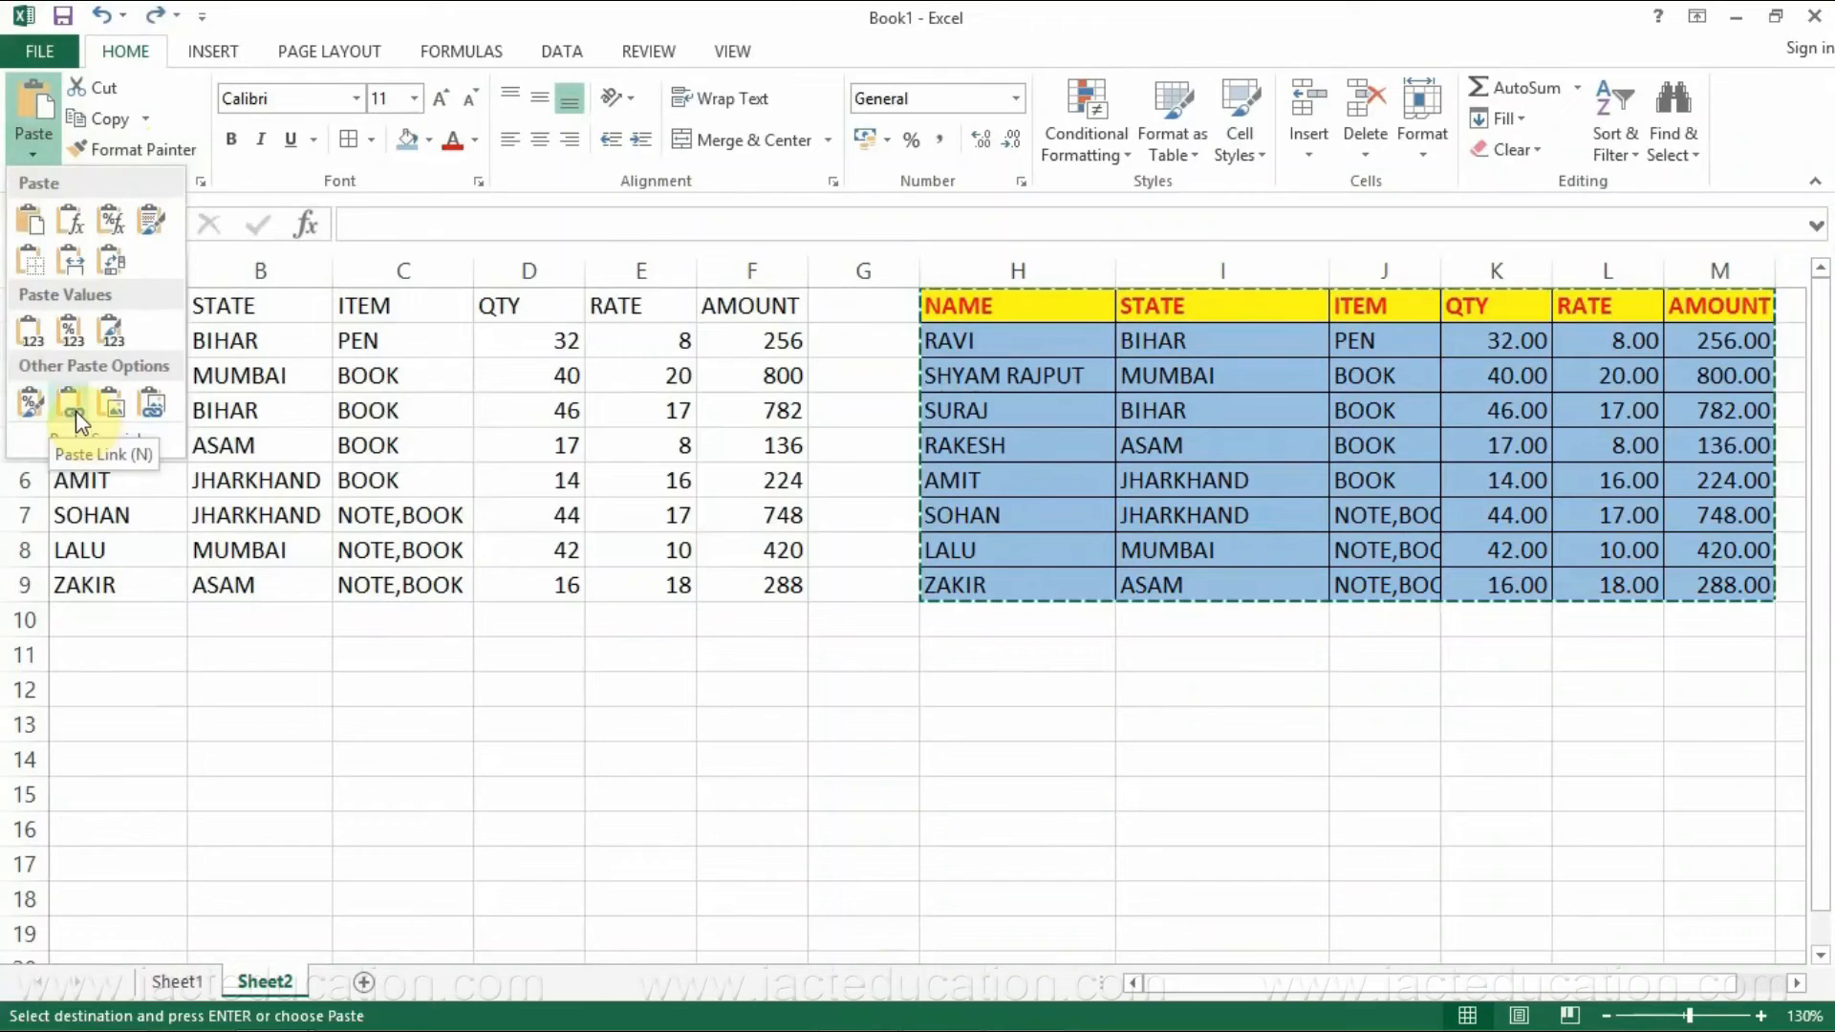
{"action": "left_click", "coordinate": [78, 415]}
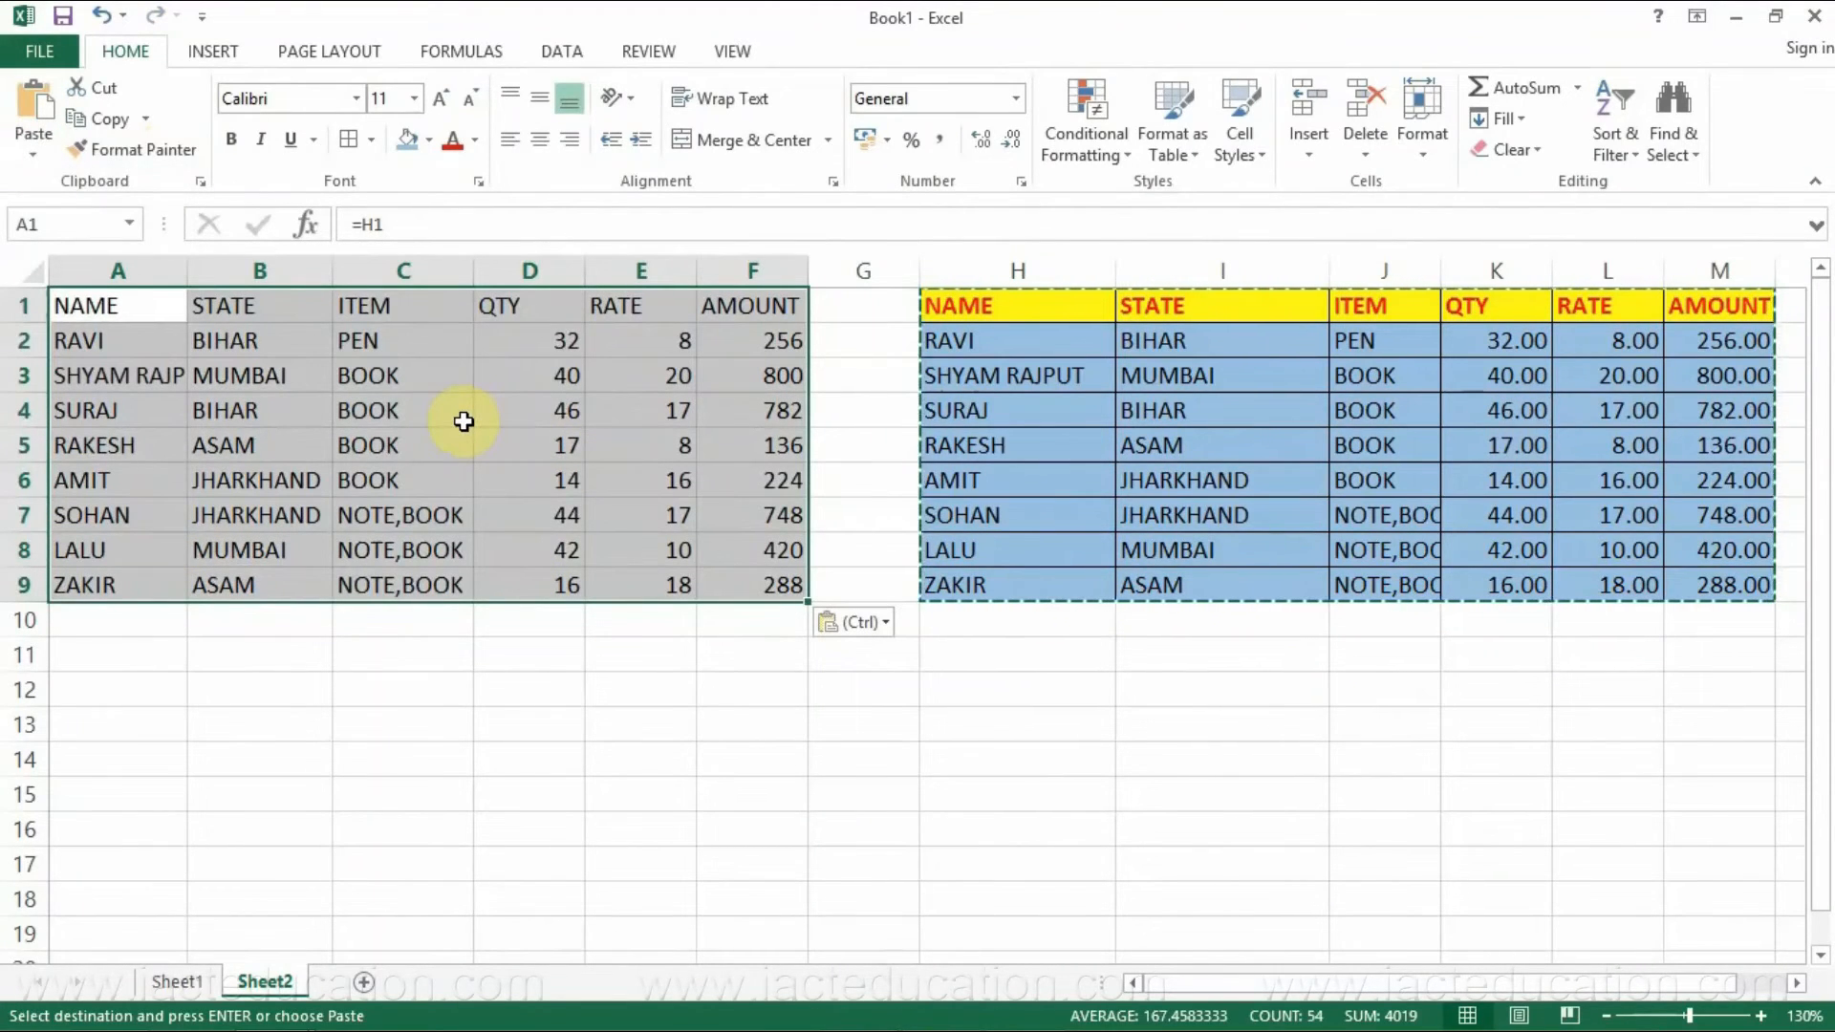
- Set the first quantity in the source table, K2, to 40 and check its linked cell D2
{"action": "left_click", "coordinate": [1514, 352]}
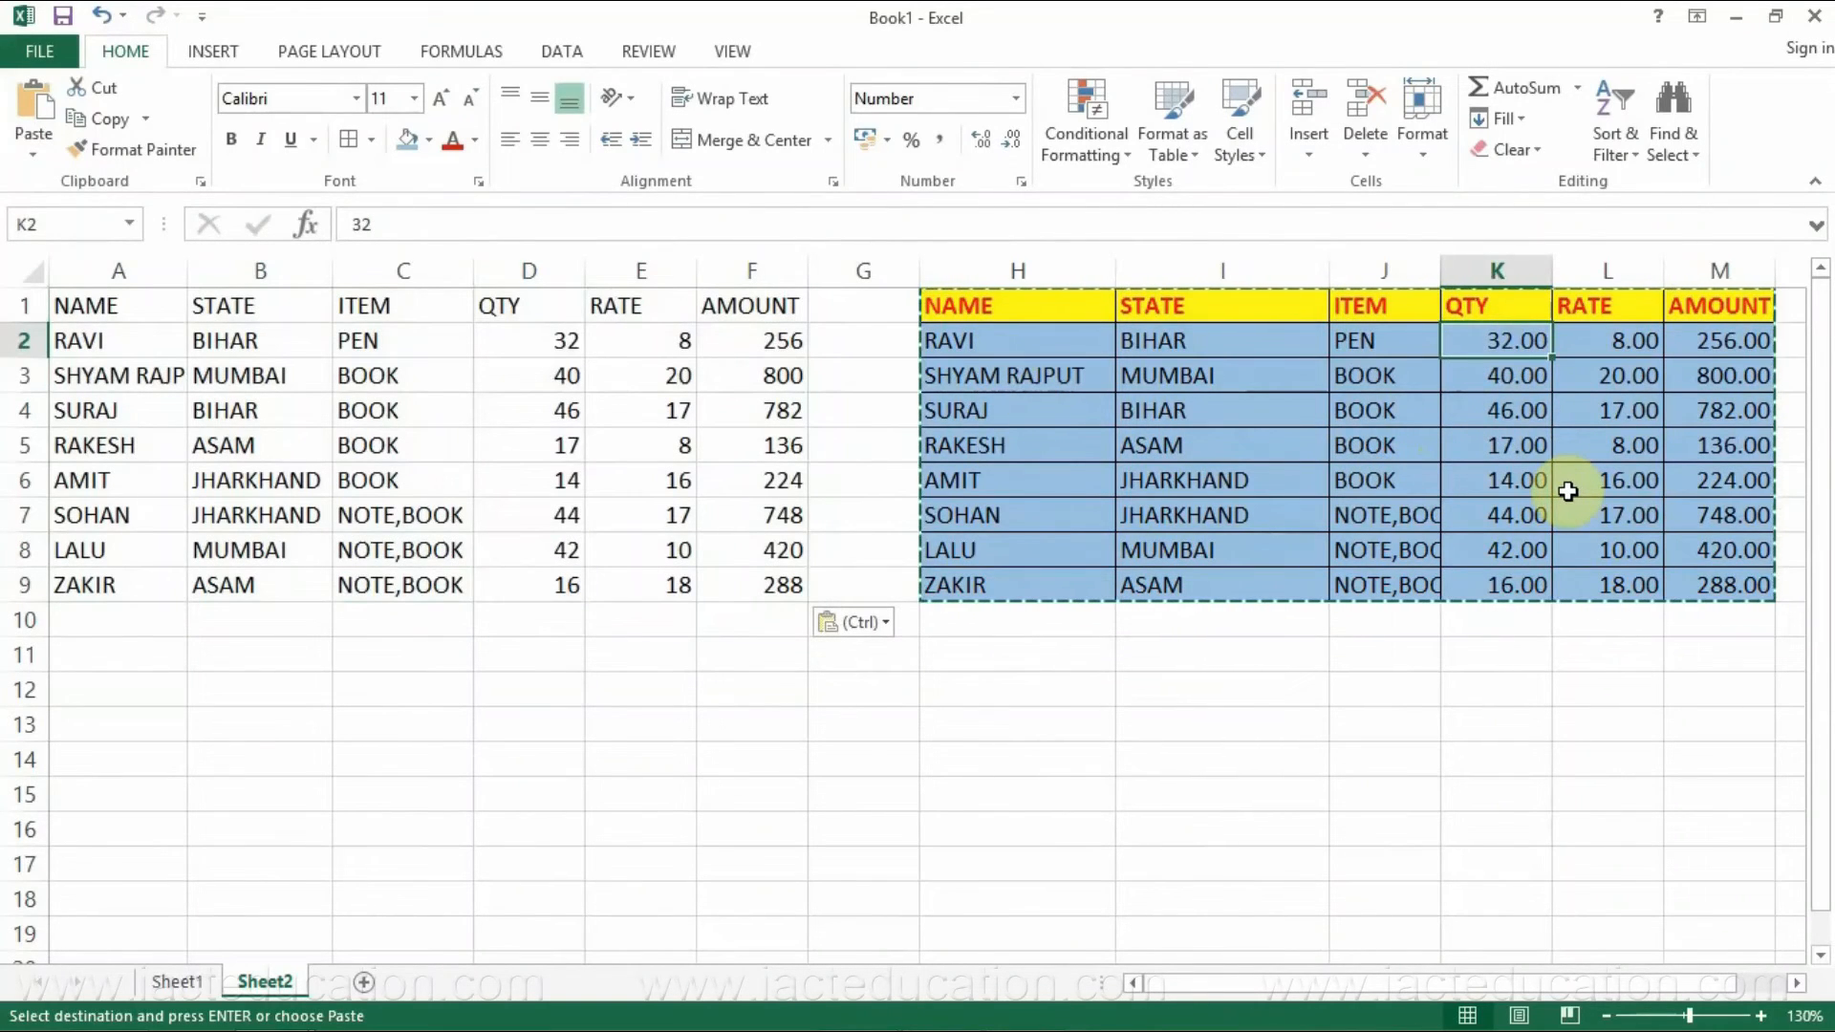
{"action": "type", "text": "40"}
{"action": "key", "text": "Return"}
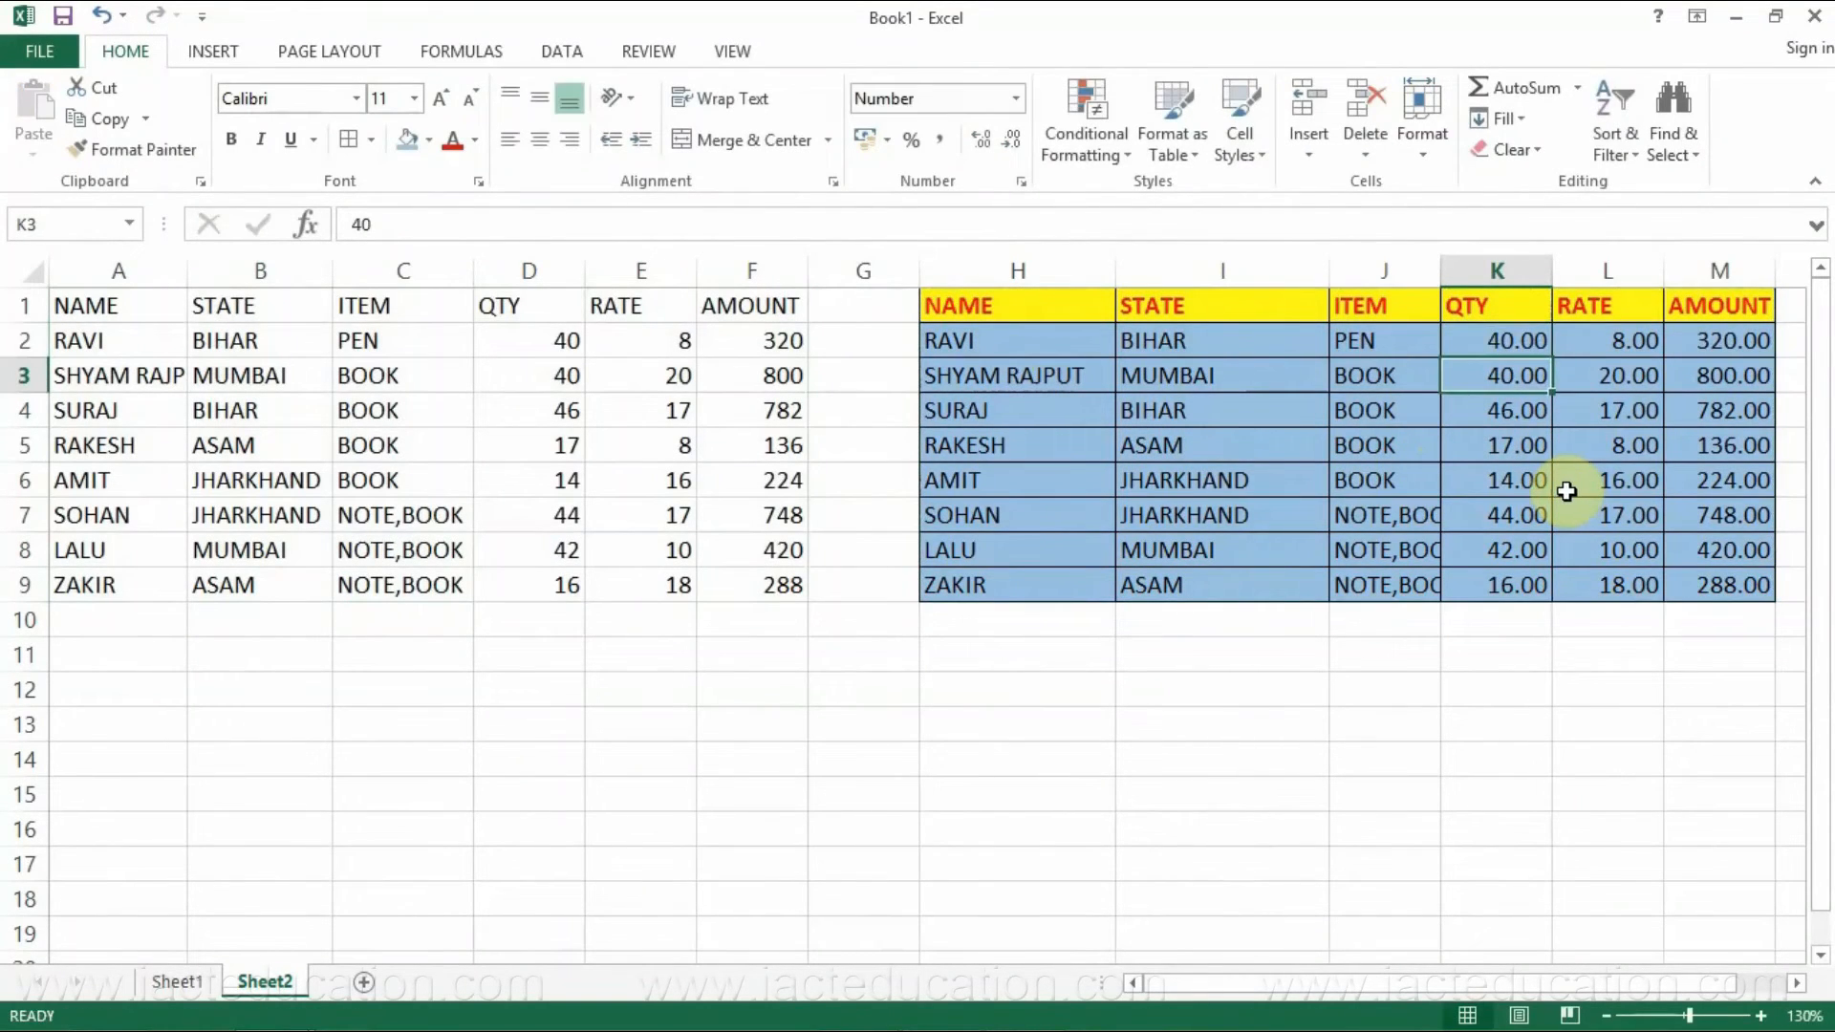
{"action": "left_click", "coordinate": [557, 338]}
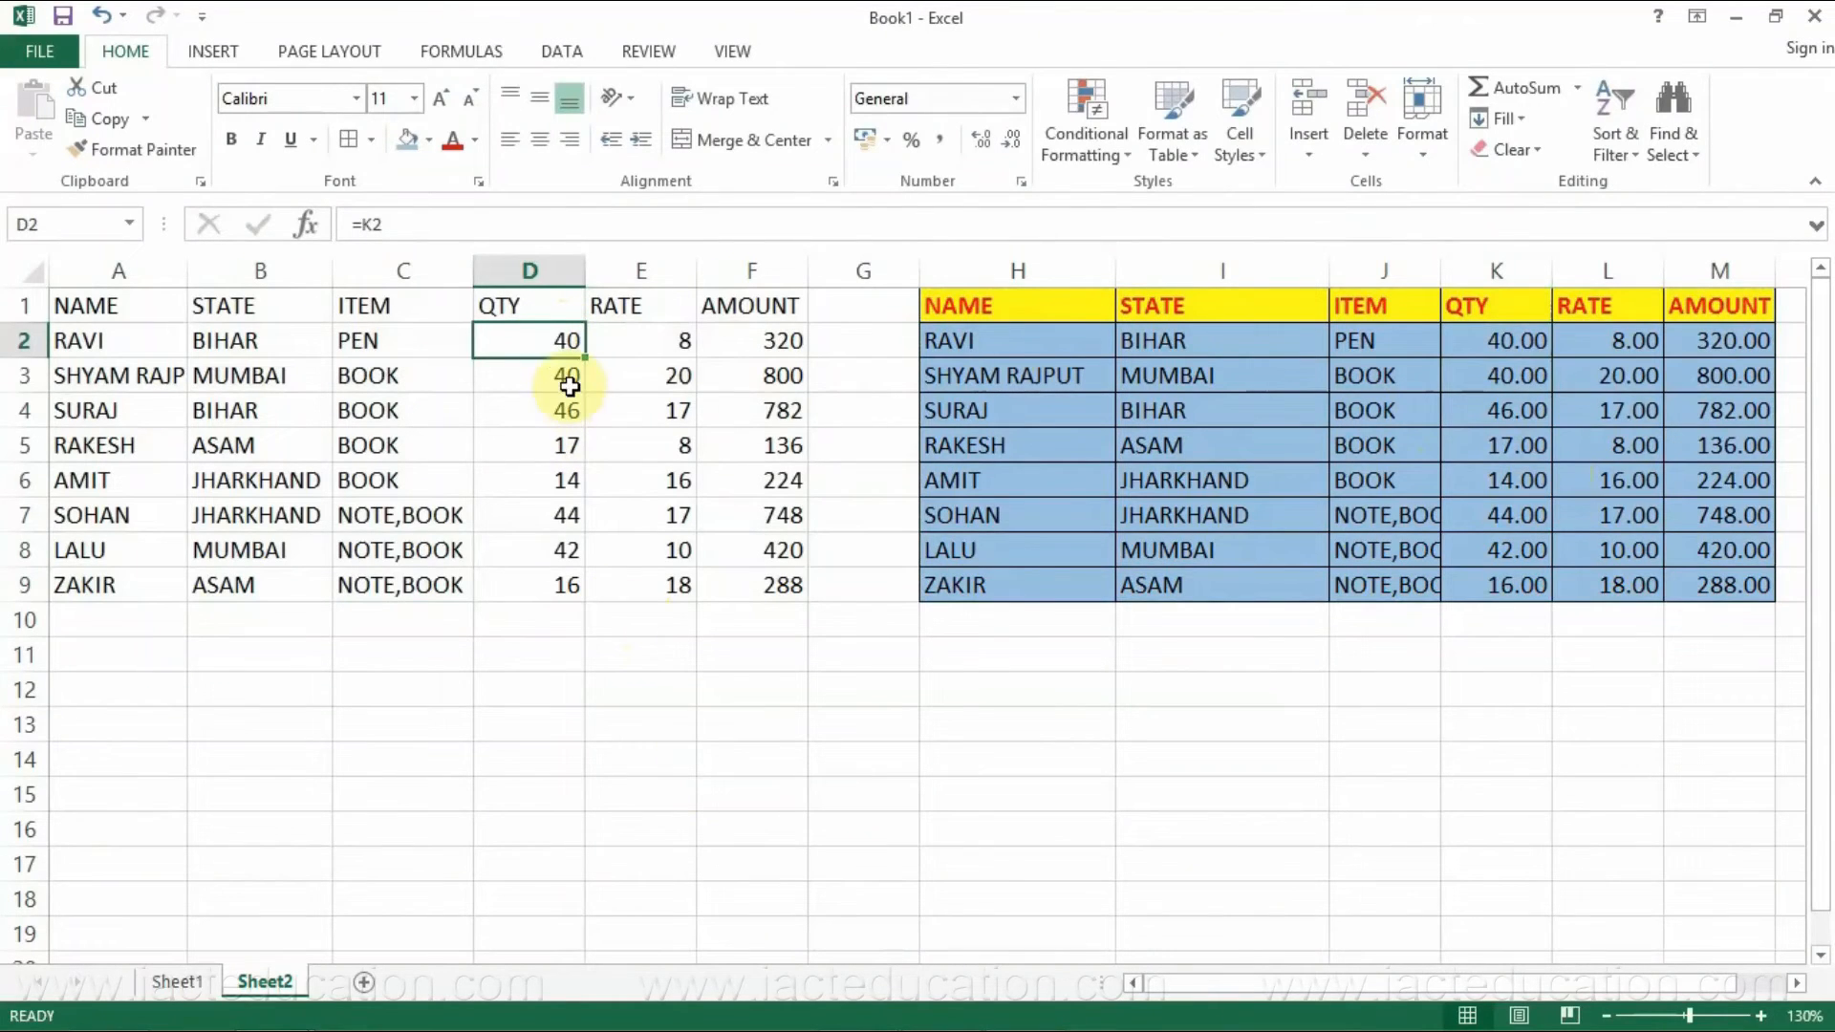
- Set the first rate in the source table, L2, to 10
{"action": "left_click", "coordinate": [1632, 337]}
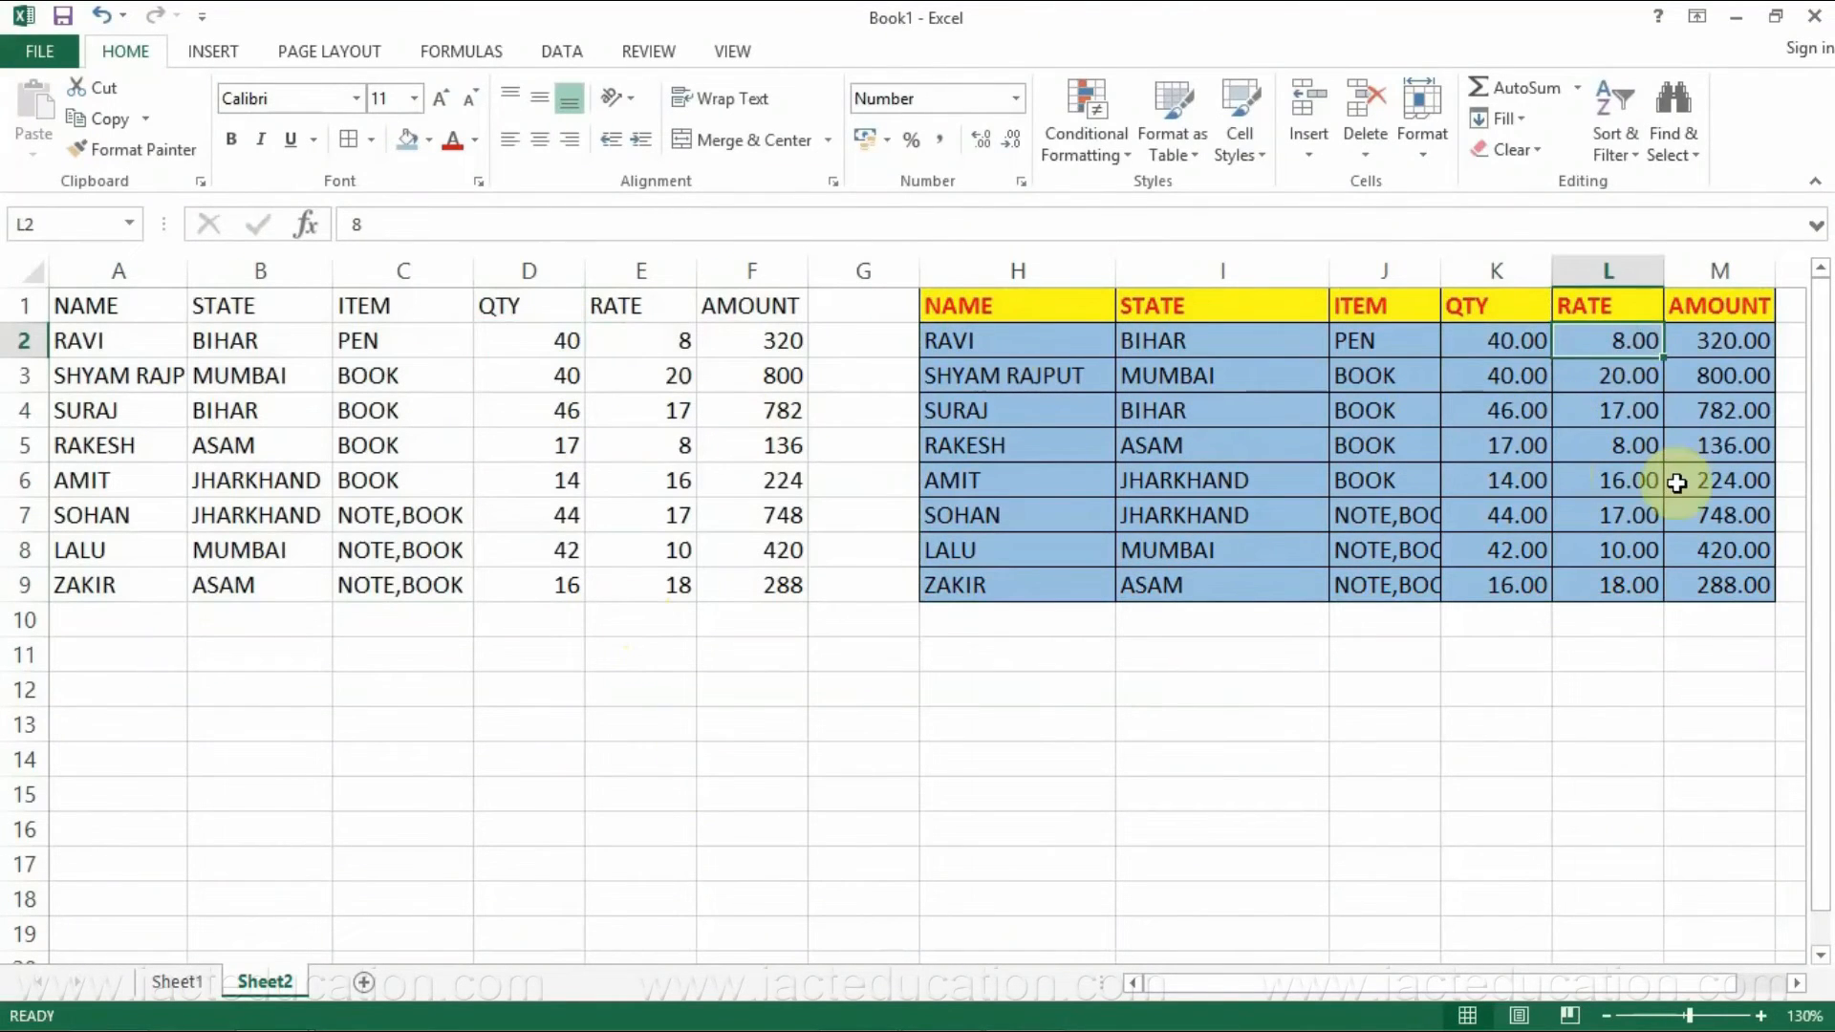
{"action": "type", "text": "10"}
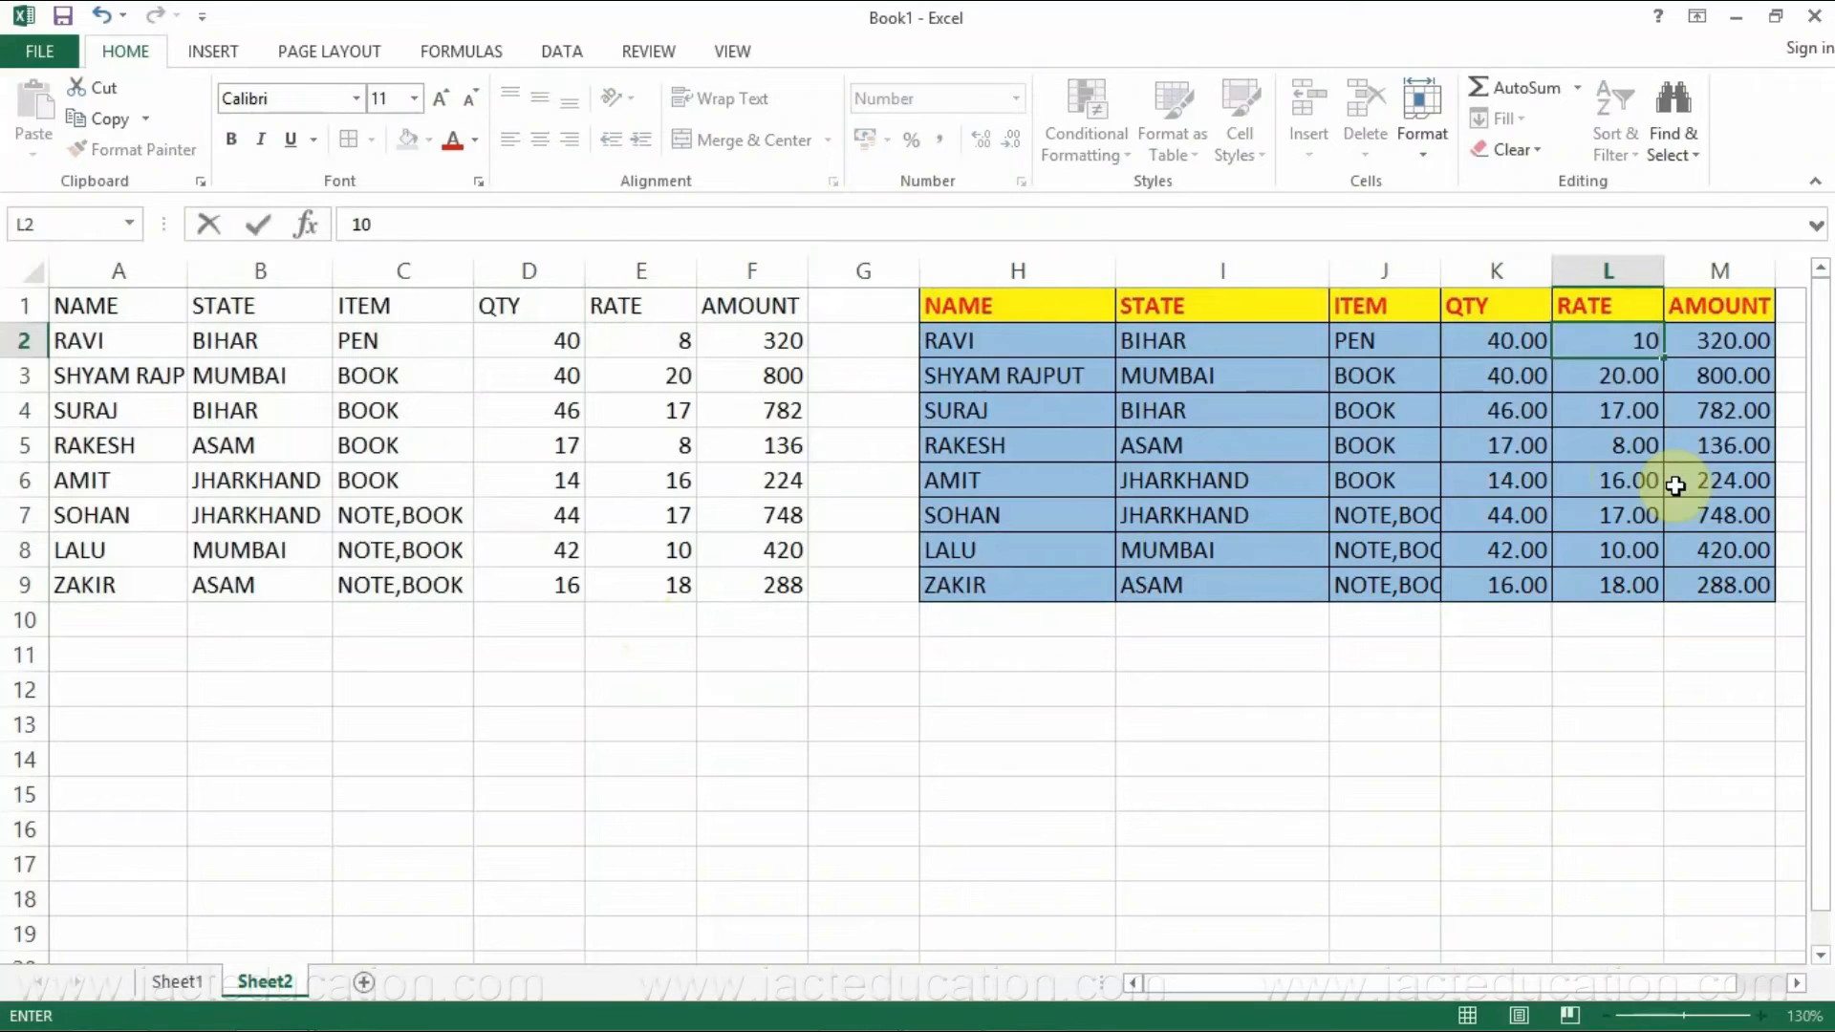
{"action": "key", "text": "Return"}
- Overwrite the linked rate formula in E2 with the value 15
{"action": "left_click", "coordinate": [643, 344]}
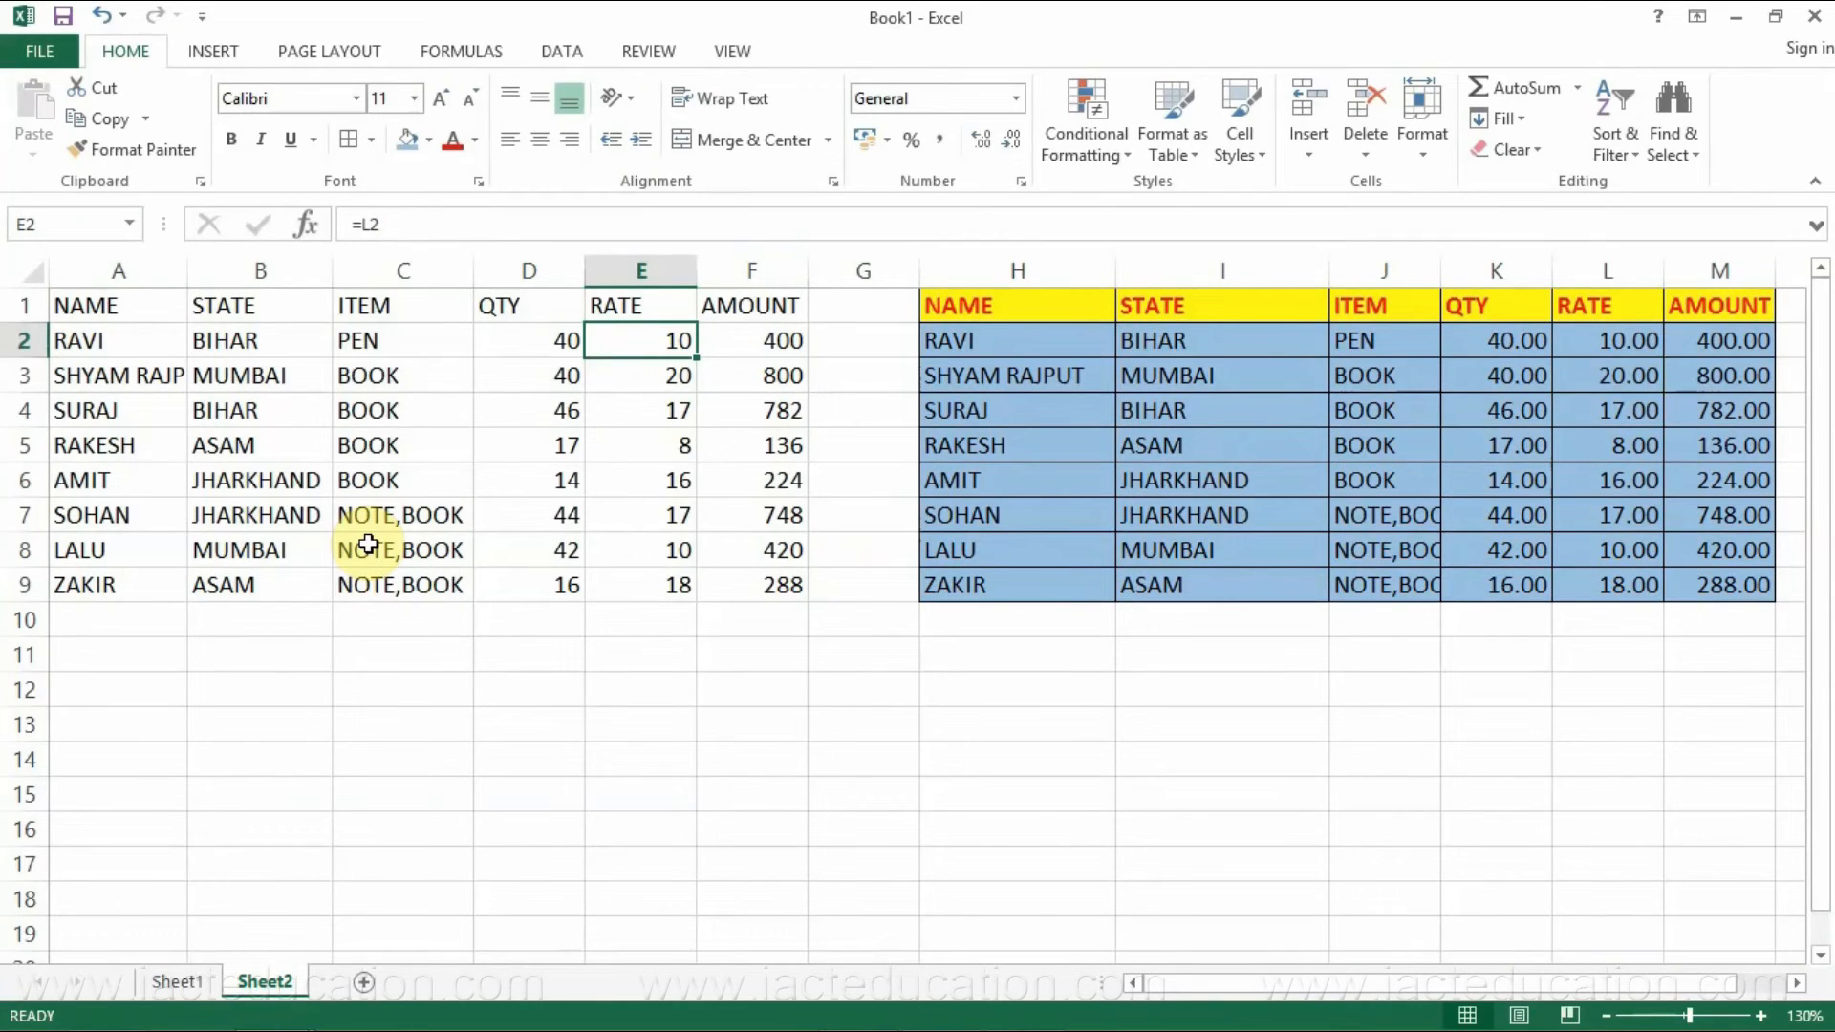
{"action": "type", "text": "15"}
{"action": "key", "text": "Return"}
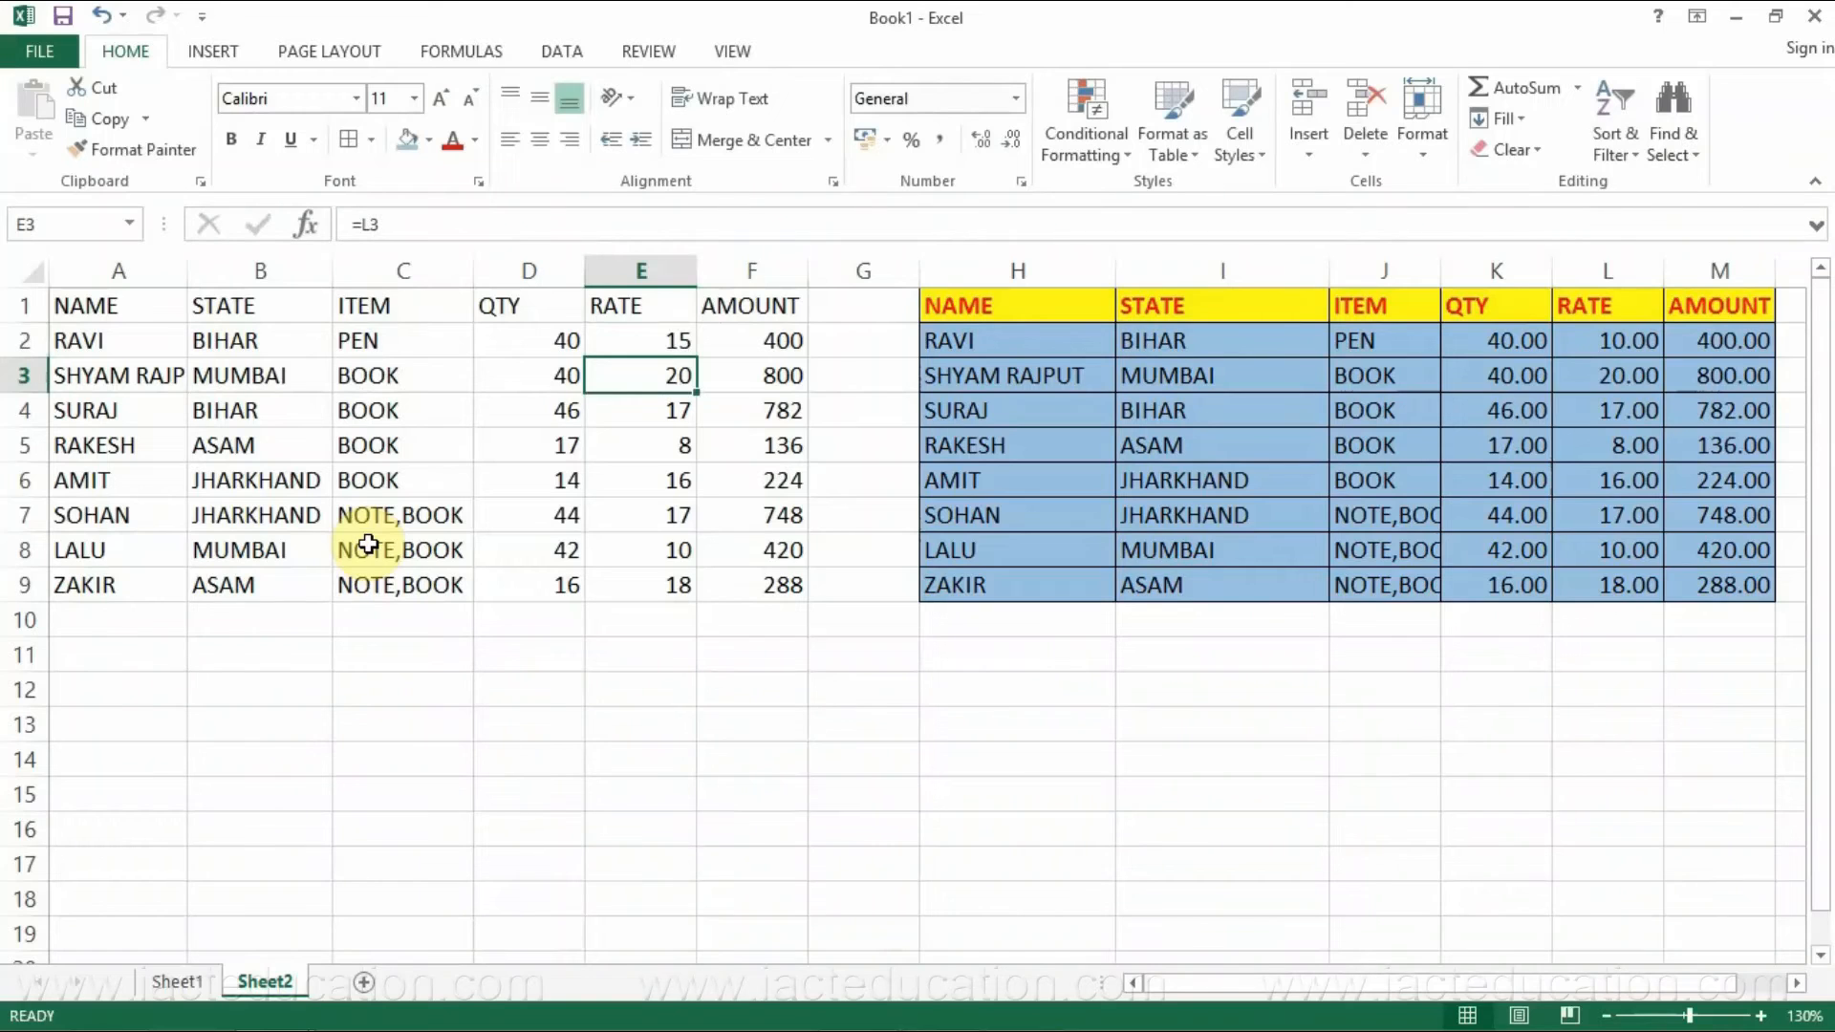
- Set the source rate in L2 to 8 and undo the stray entry in L3
{"action": "left_click", "coordinate": [1637, 339]}
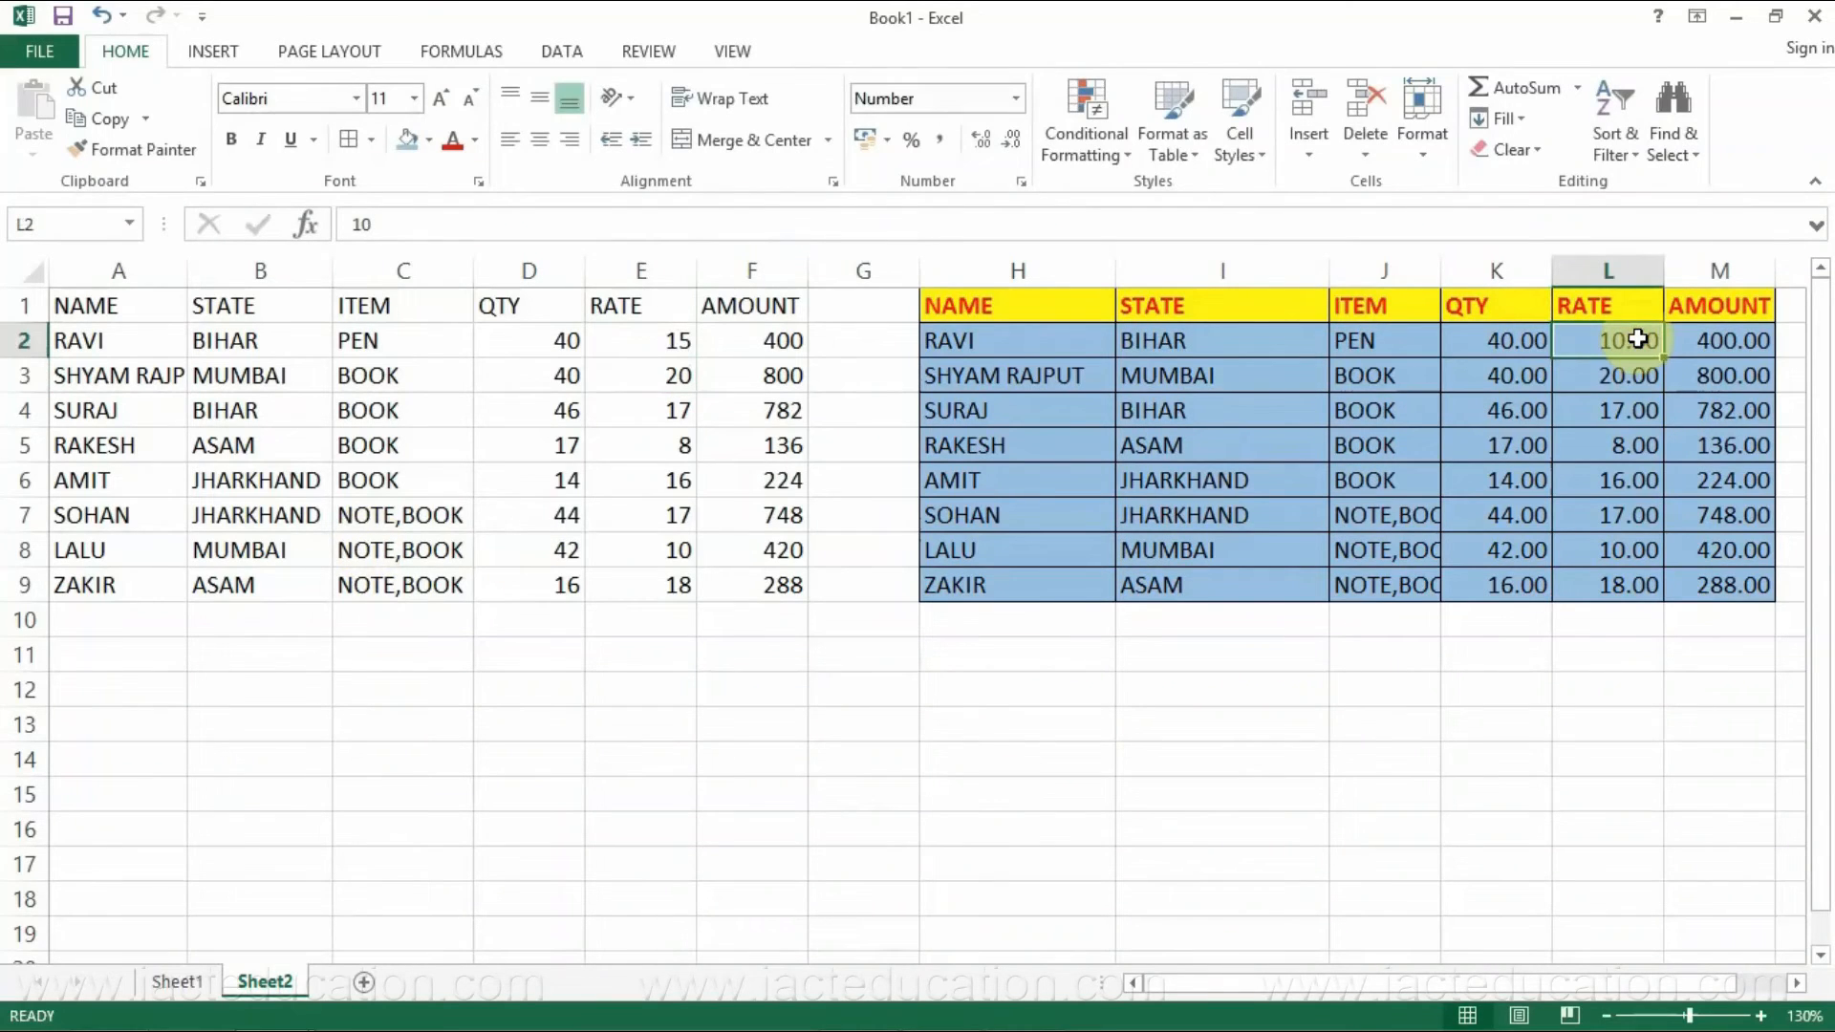
{"action": "type", "text": "8"}
{"action": "key", "text": "Return"}
{"action": "type", "text": "."}
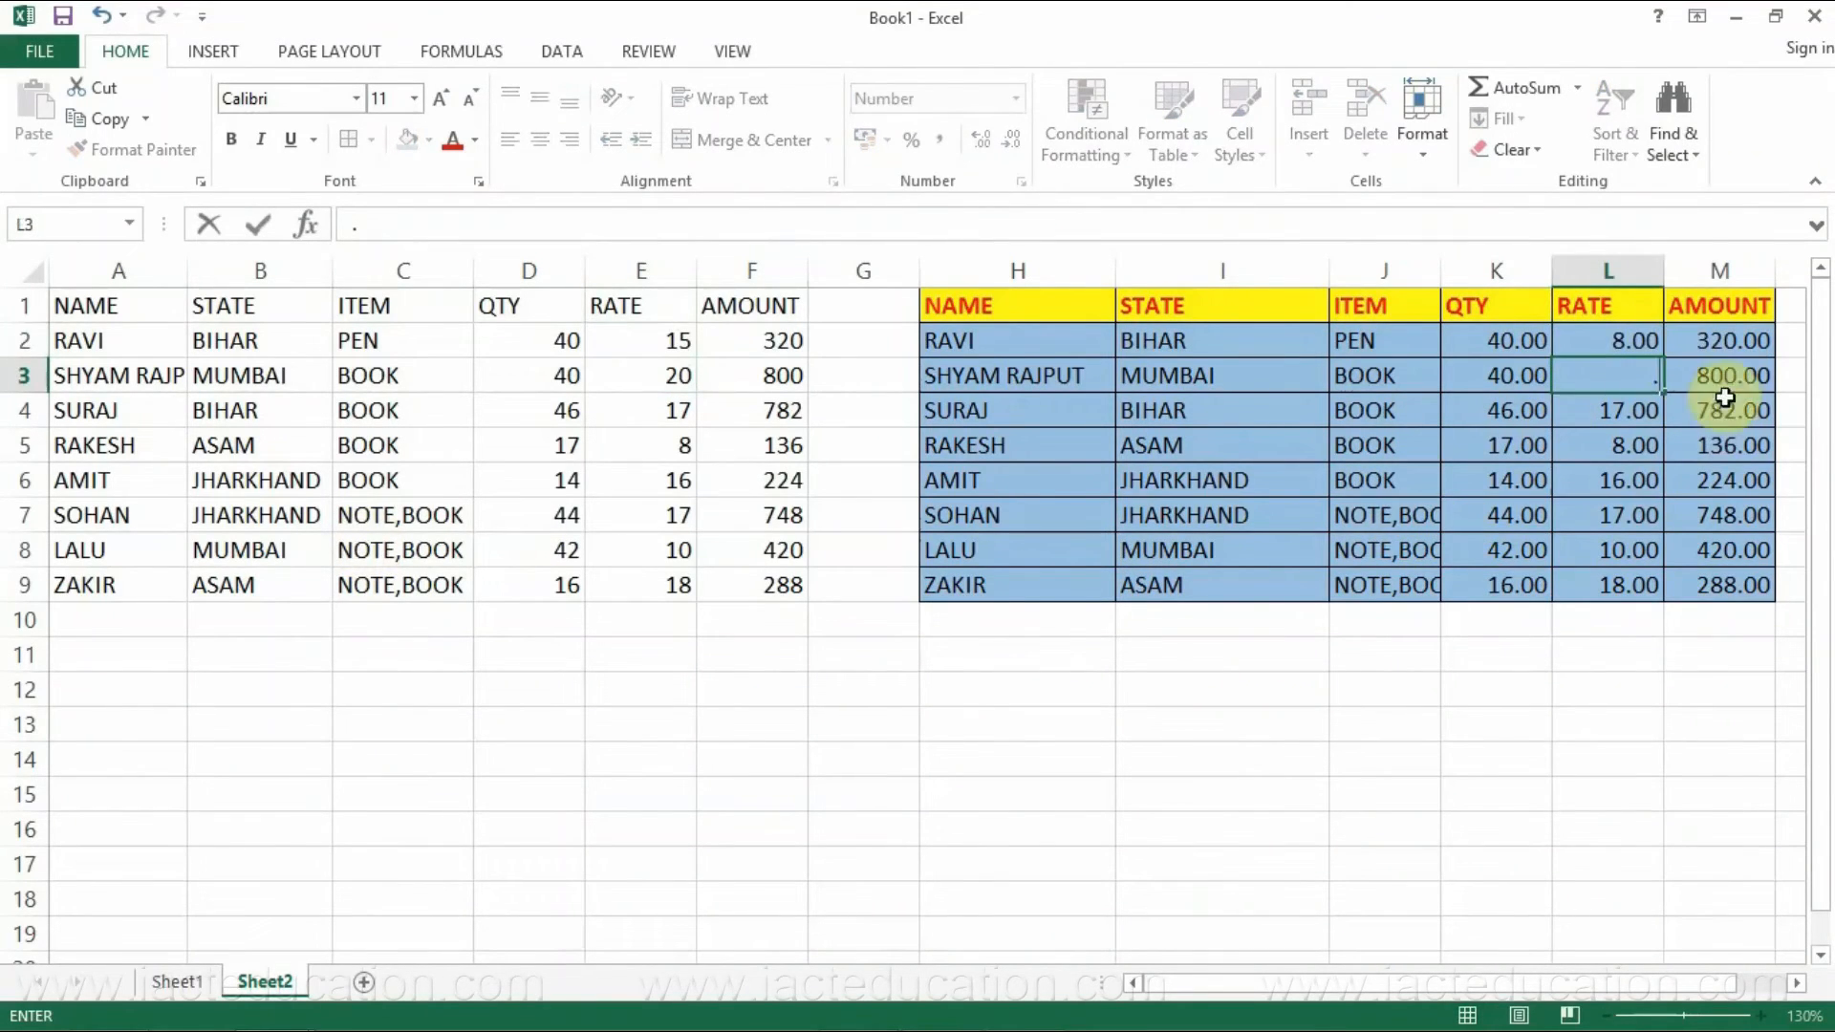
{"action": "left_click", "coordinate": [1625, 334]}
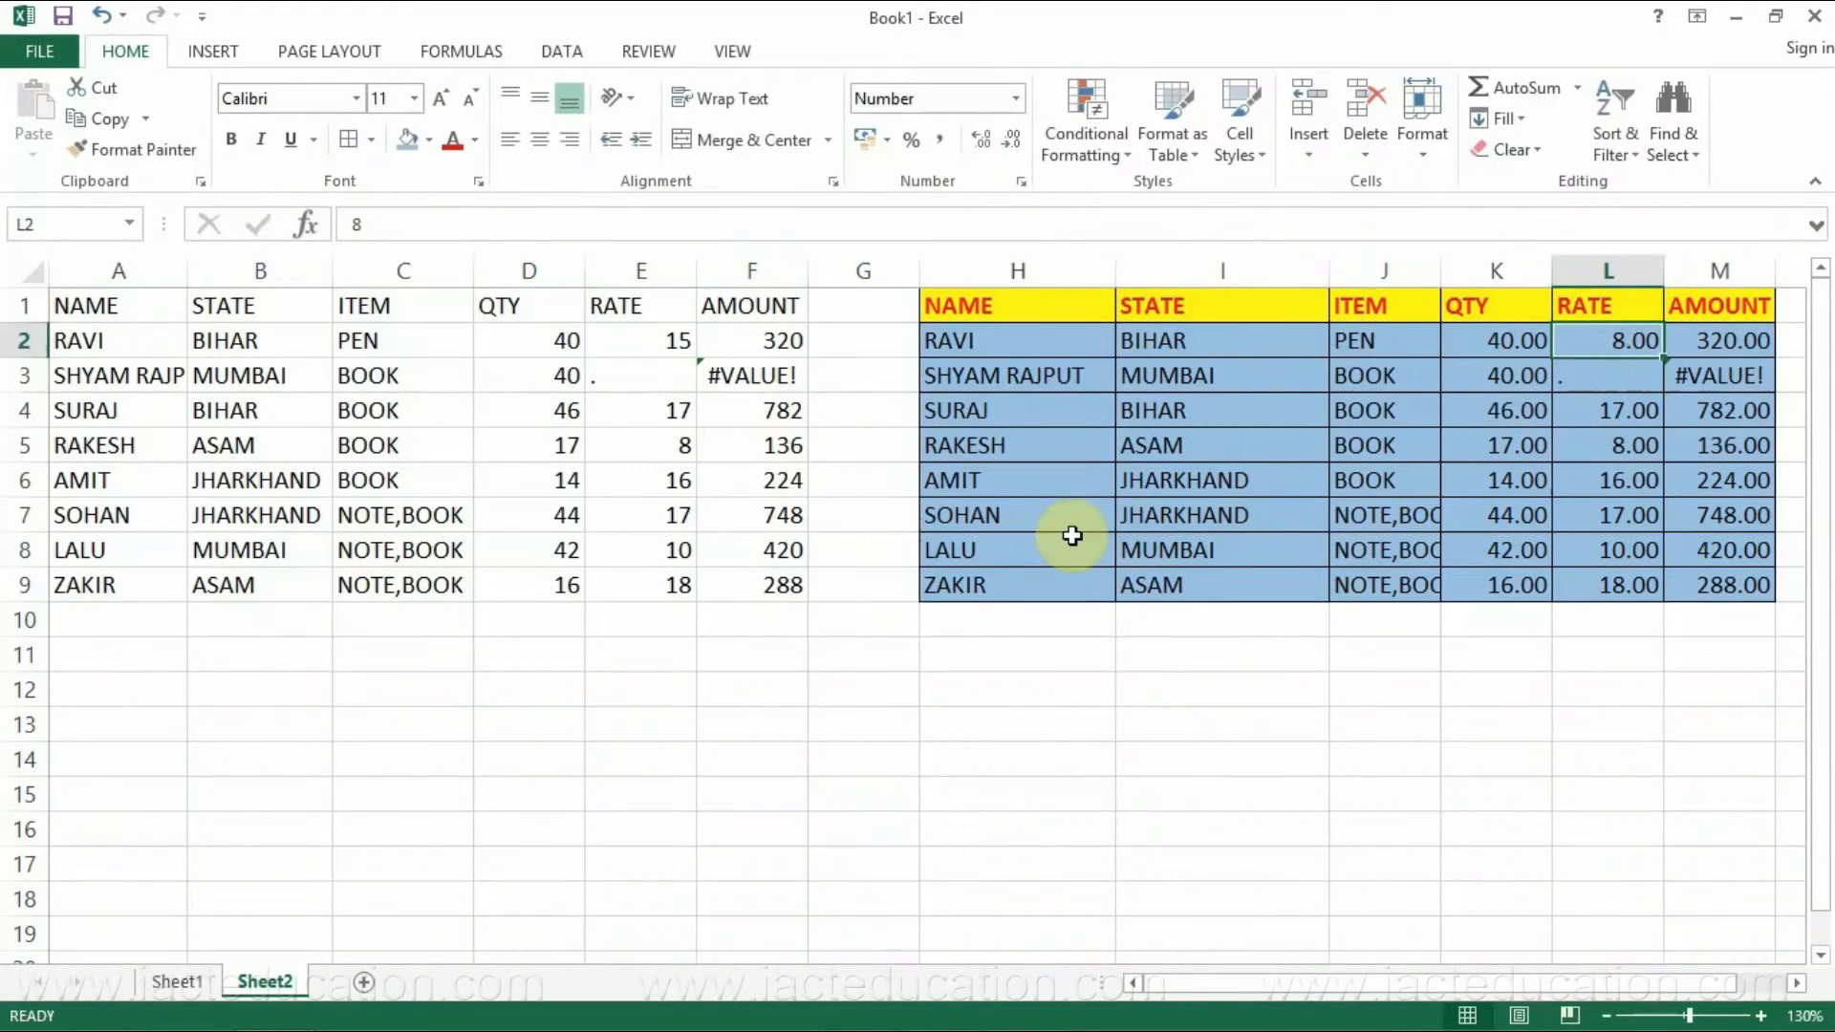
{"action": "key", "text": "ctrl+z"}
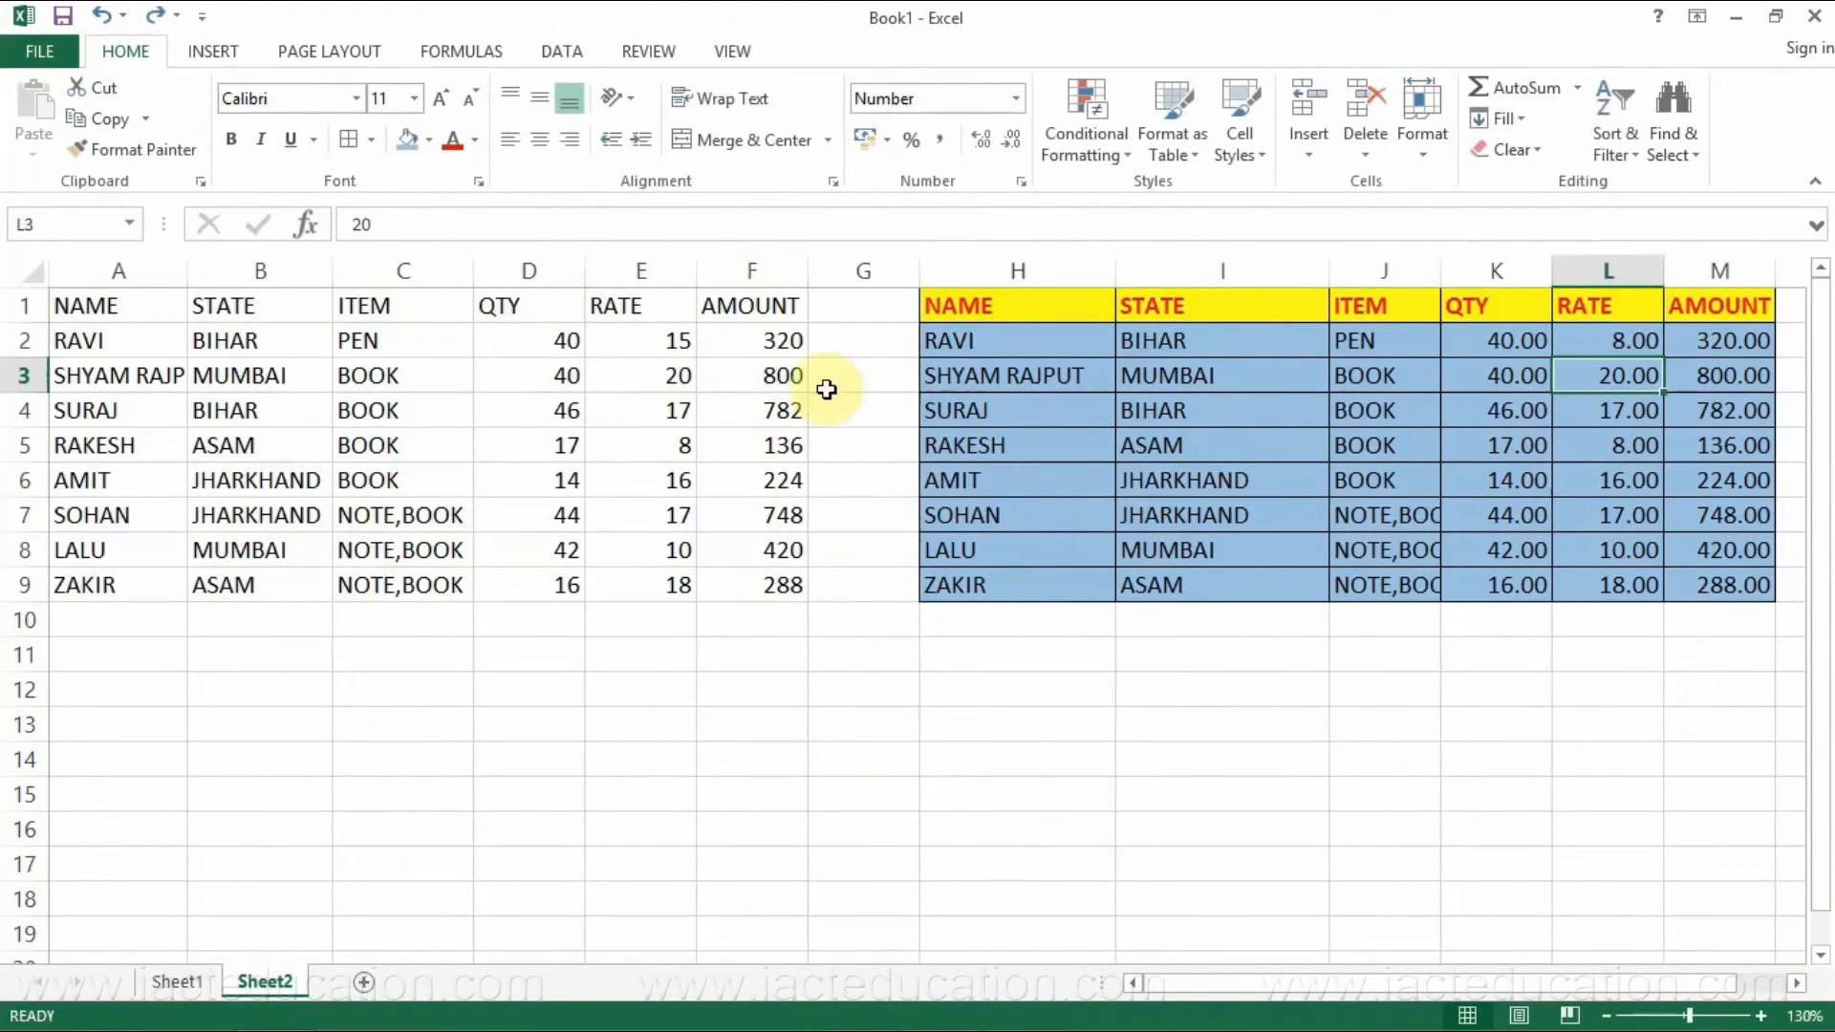
- Compare the contents of E2 in the linked table with L2 in the source table
{"action": "left_click", "coordinate": [661, 344]}
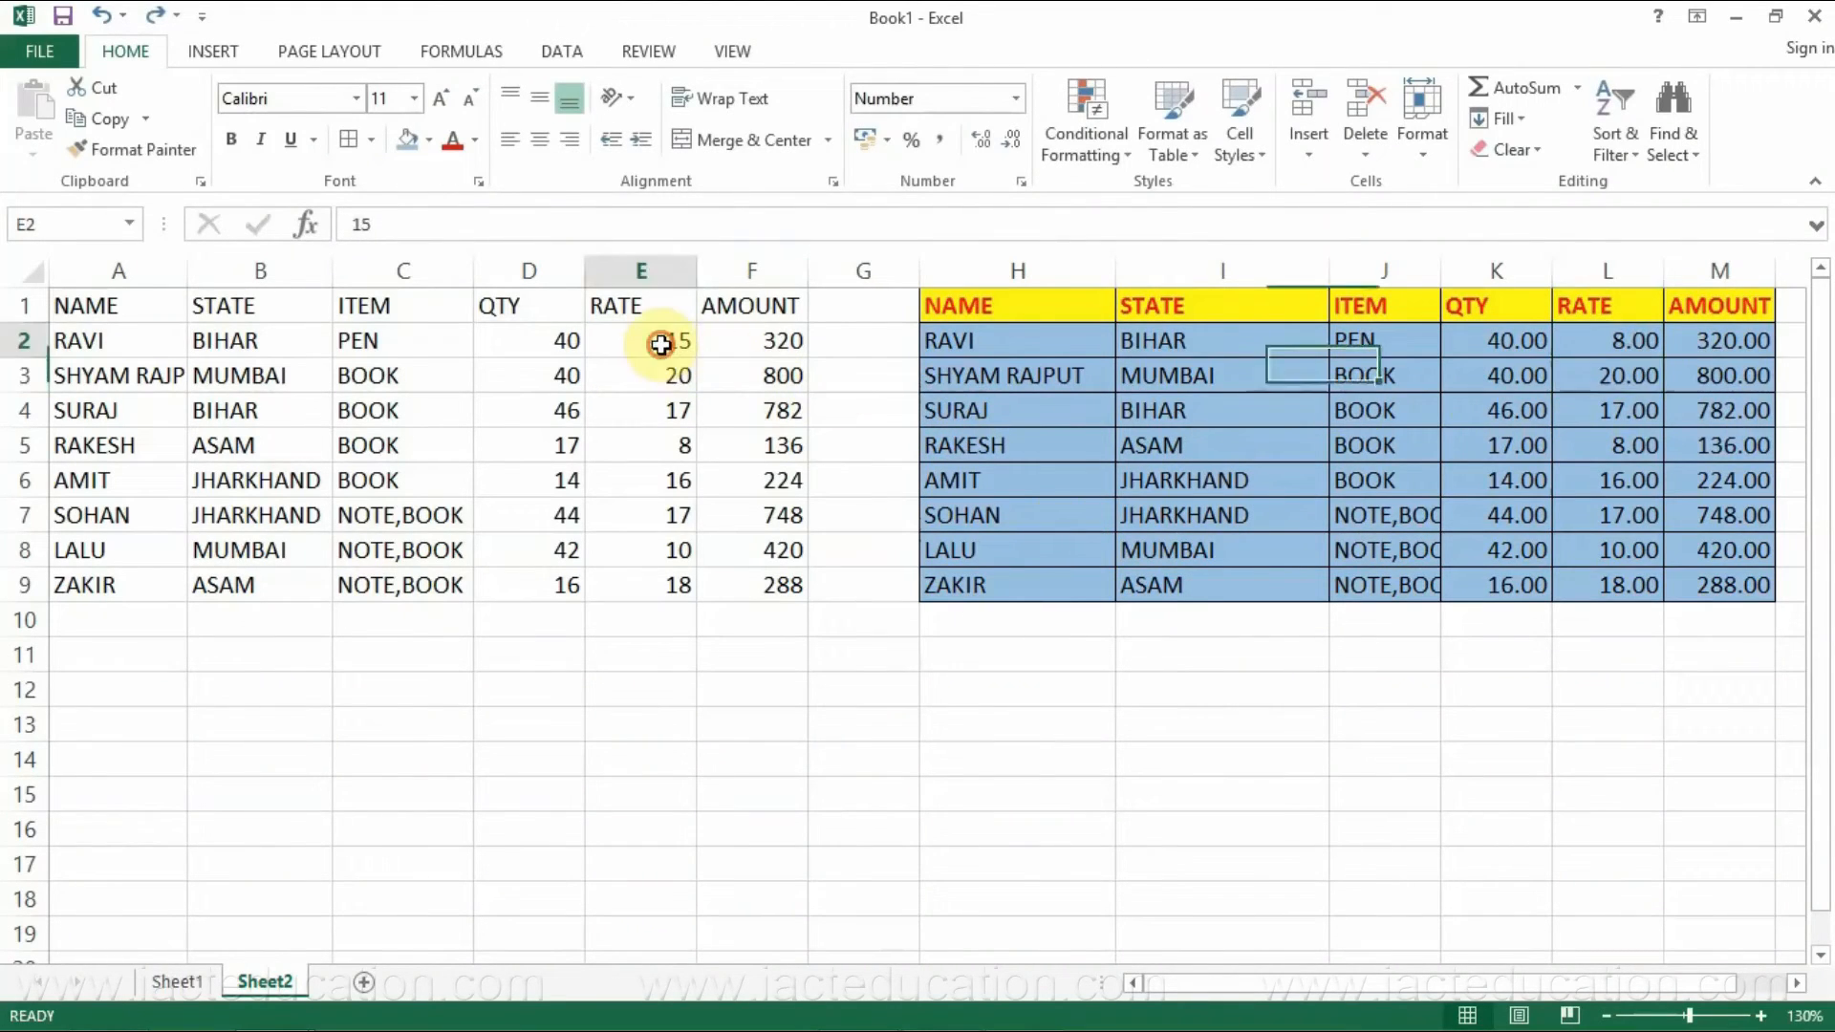
{"action": "left_click", "coordinate": [1600, 344]}
{"action": "left_click", "coordinate": [630, 341]}
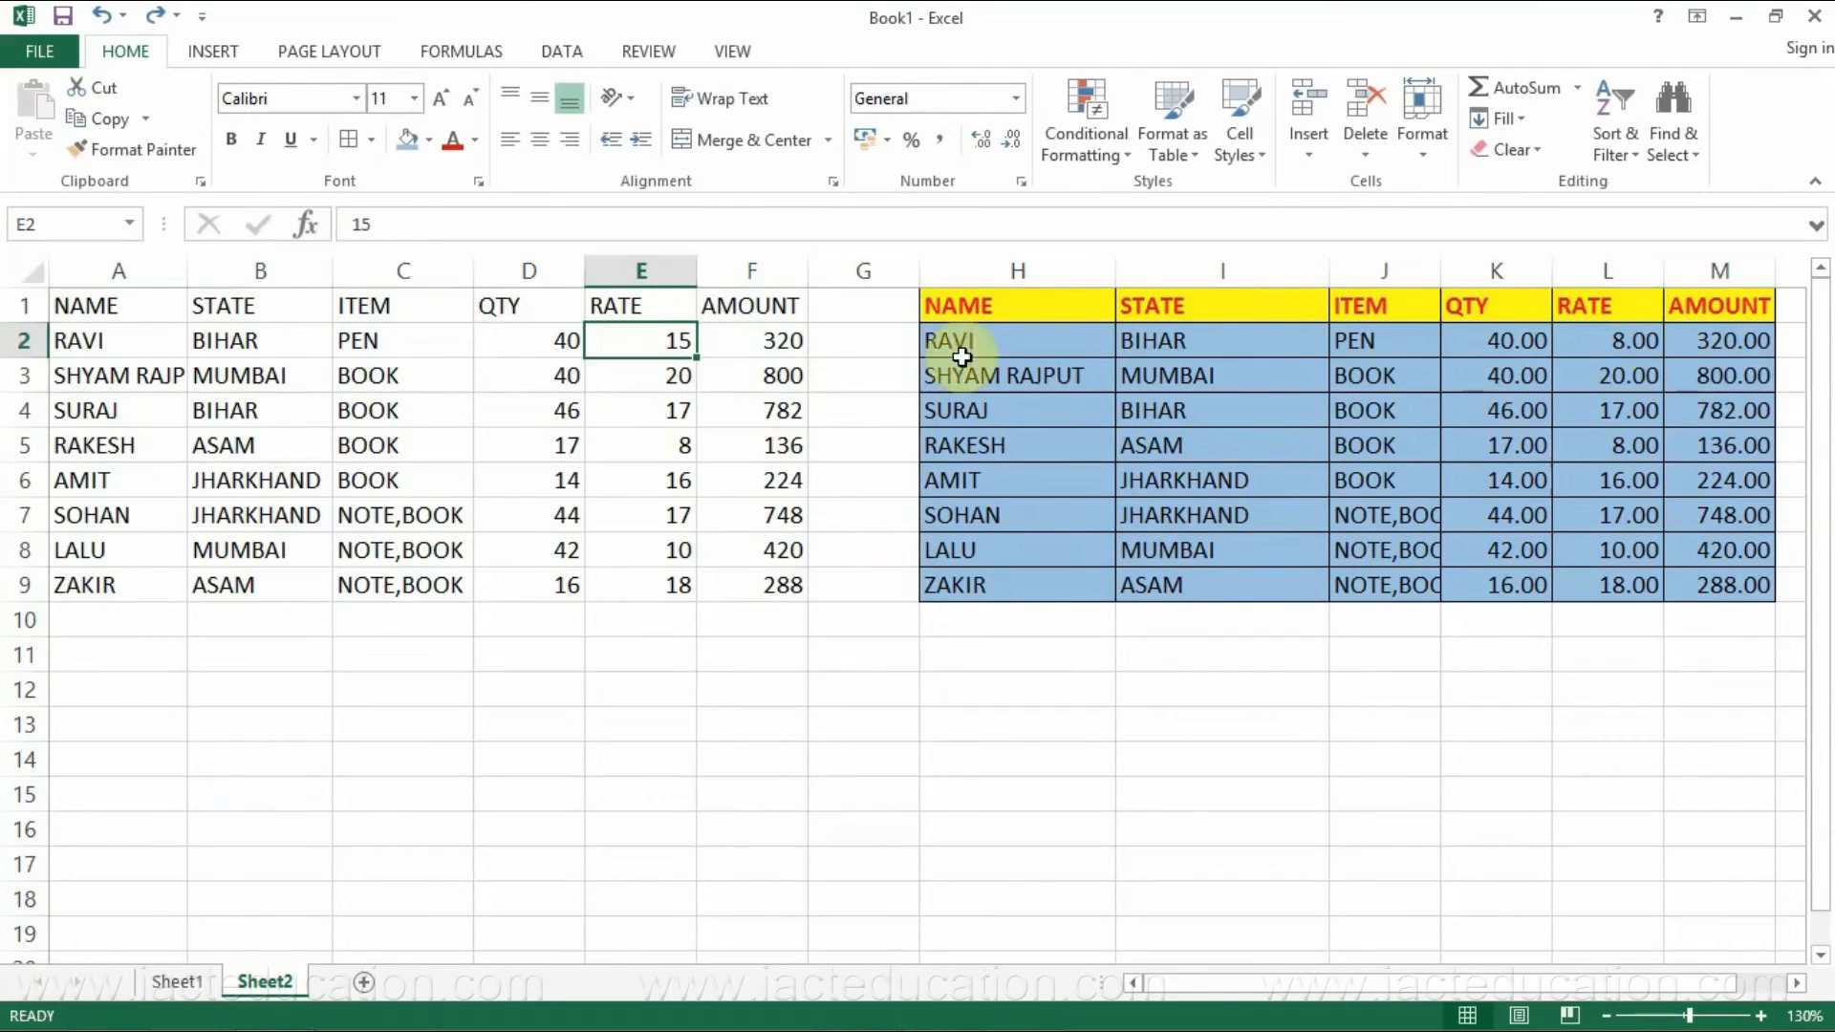
- Inspect the linked amount formula in F2 and the overwritten rate in E2
{"action": "left_click", "coordinate": [1761, 347]}
{"action": "left_click", "coordinate": [755, 338]}
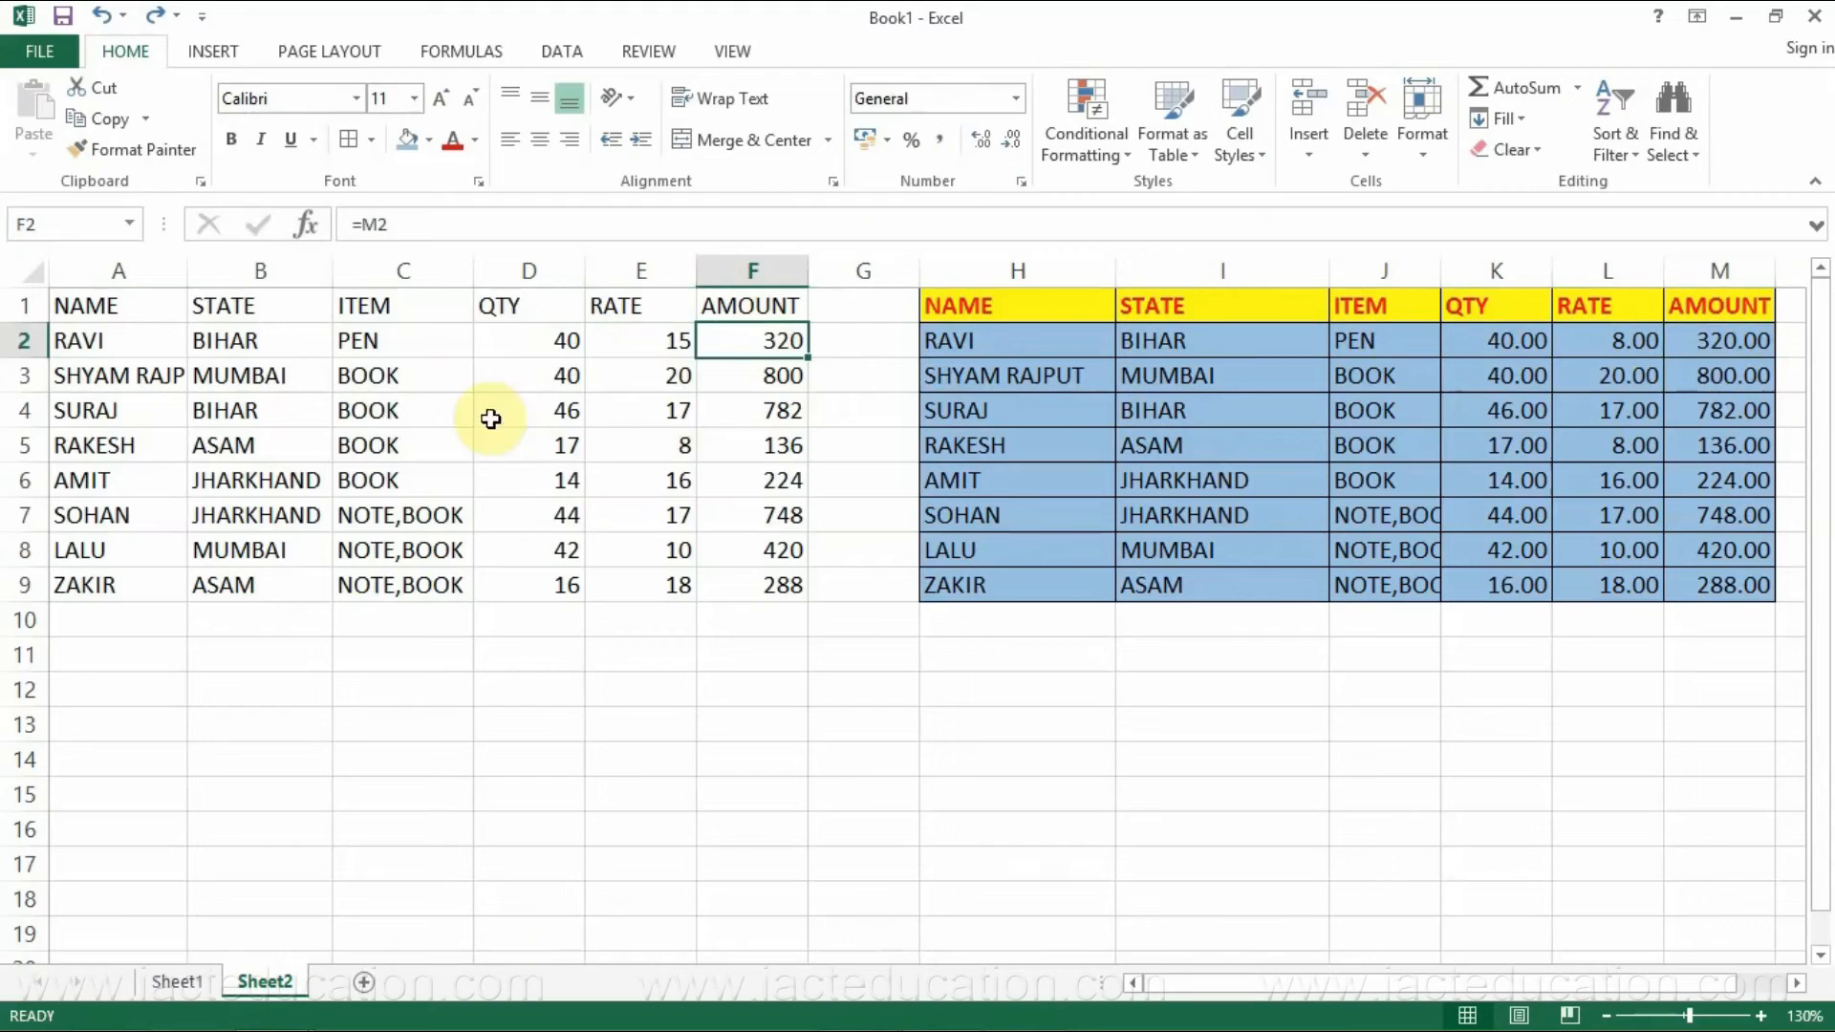
{"action": "left_click", "coordinate": [660, 344]}
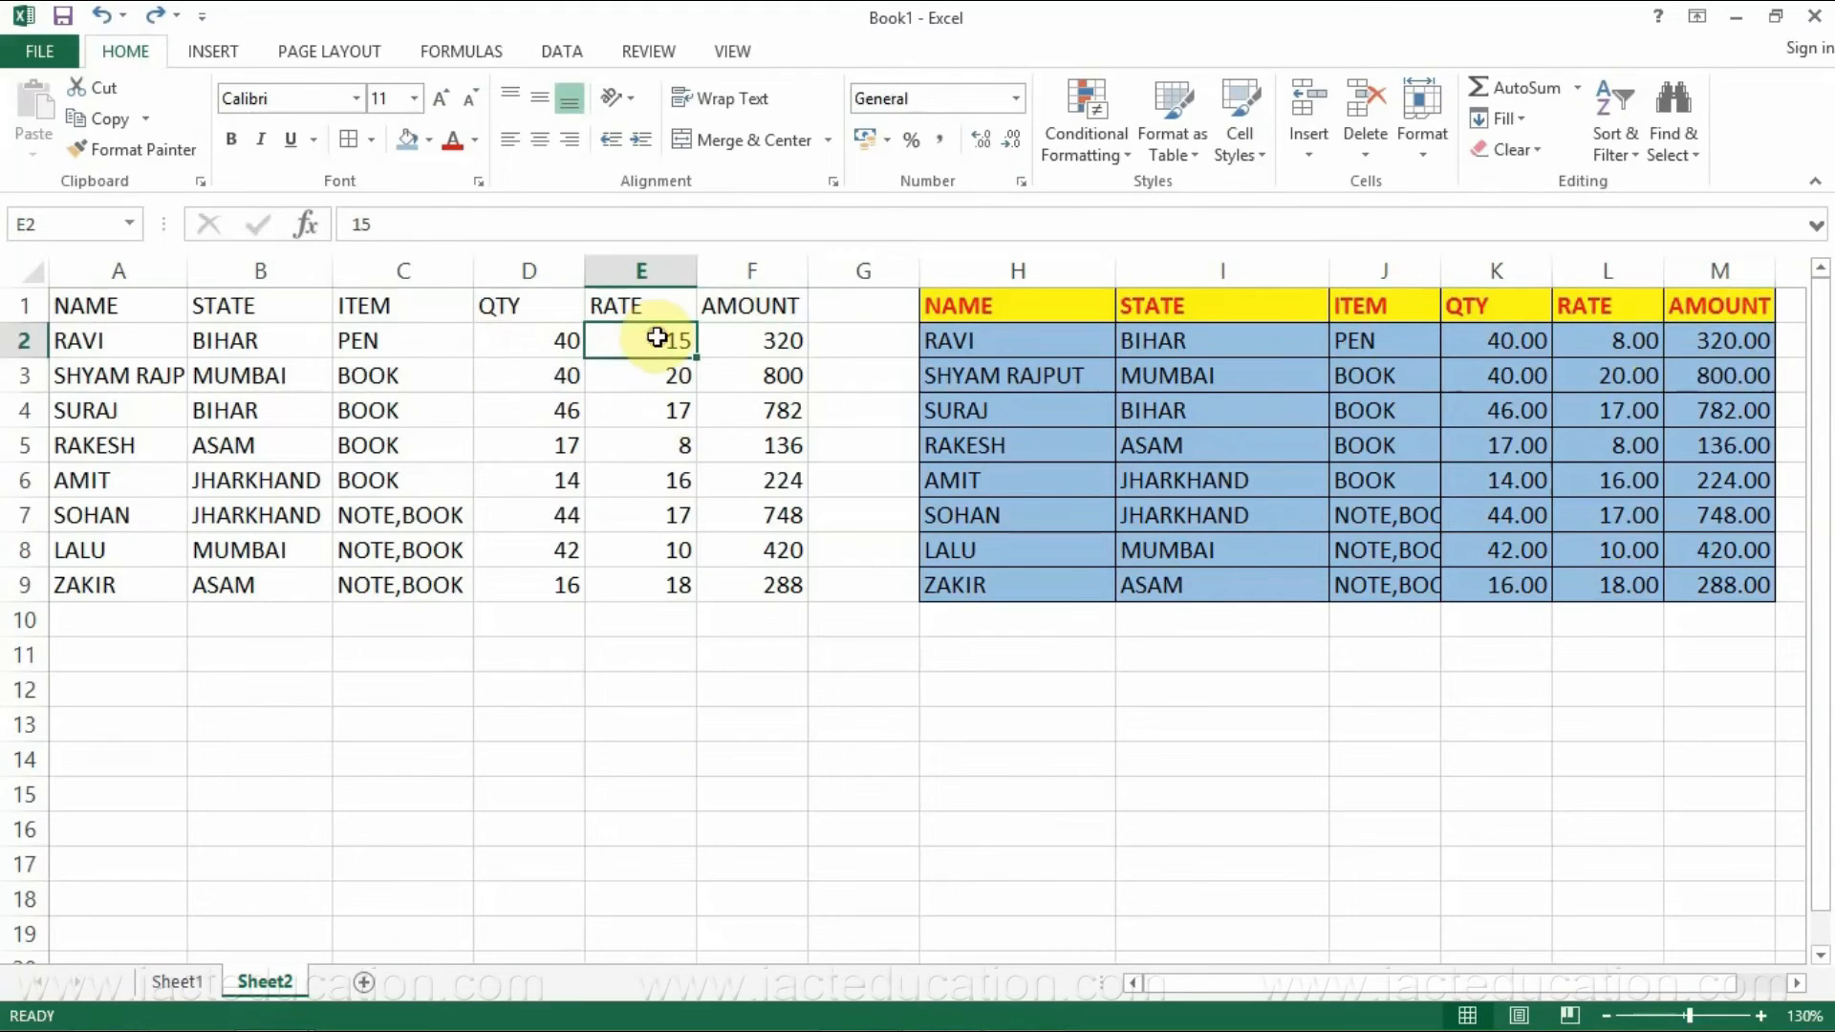
- Set the source rate in L2 to 10 and check cell E2 in the linked table
{"action": "left_click", "coordinate": [1614, 344]}
{"action": "type", "text": "10"}
{"action": "key", "text": "Return"}
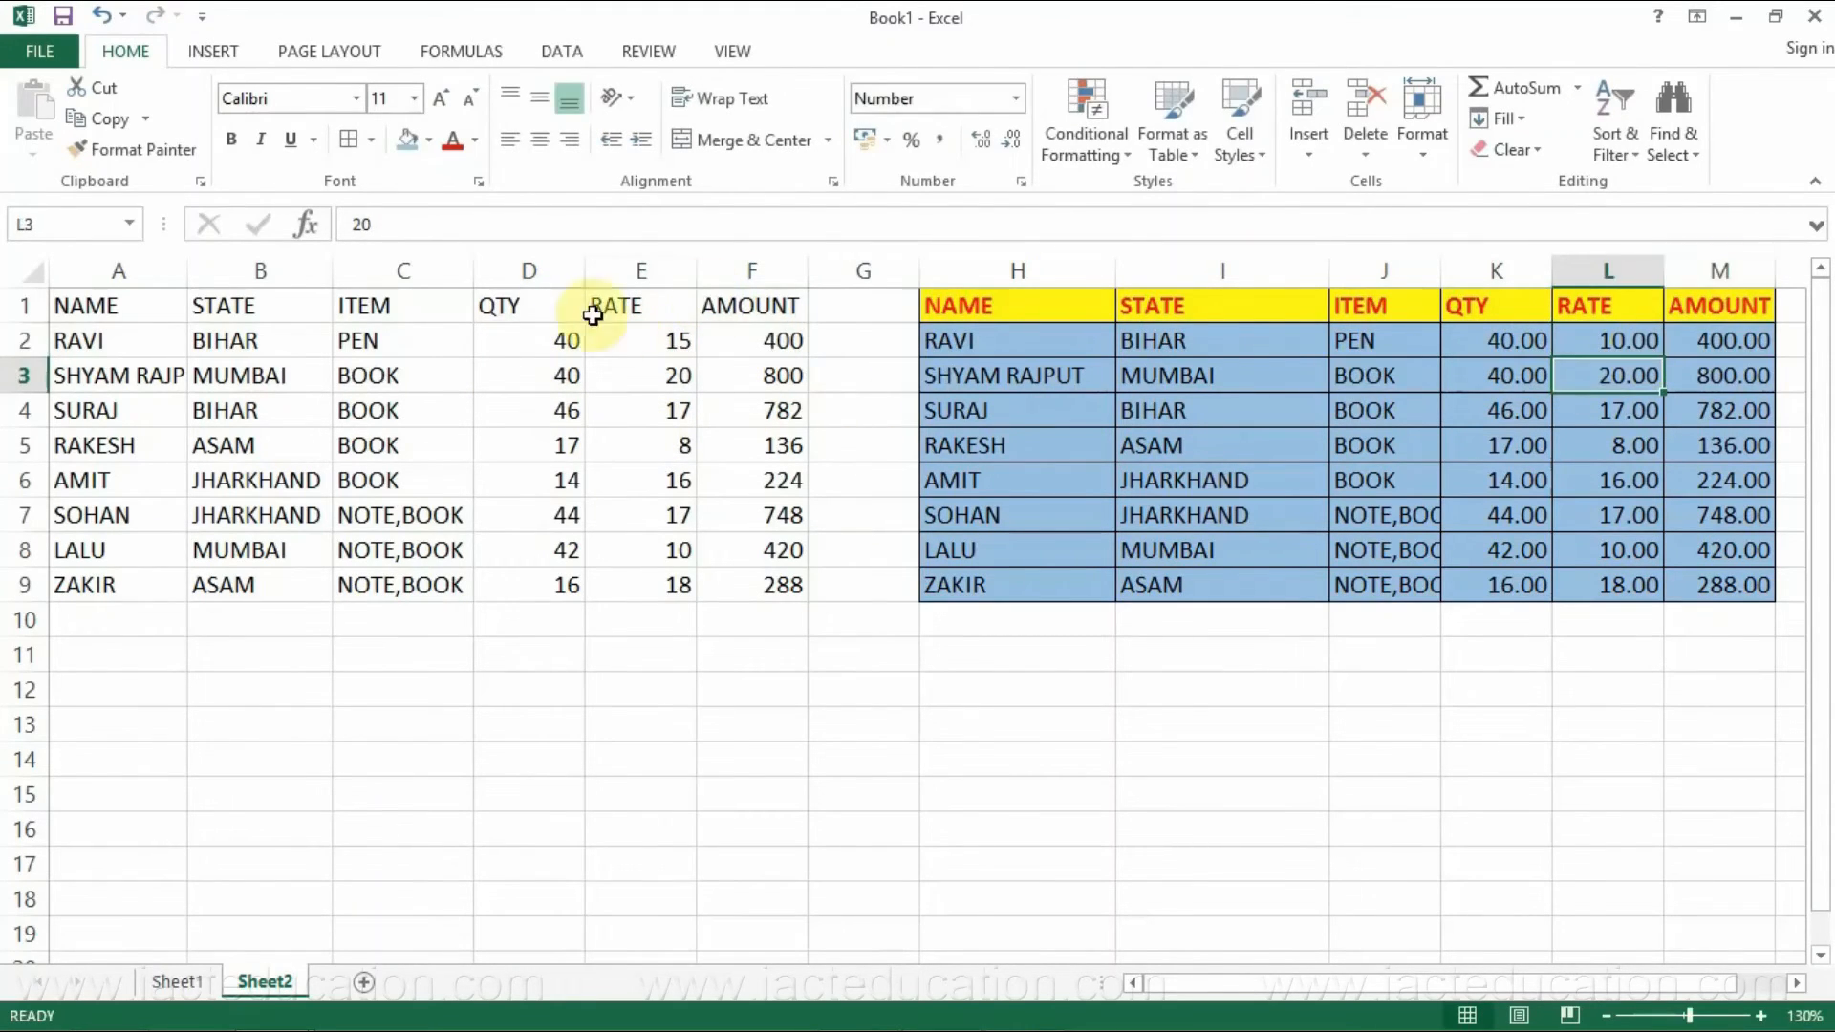
{"action": "left_click", "coordinate": [630, 341]}
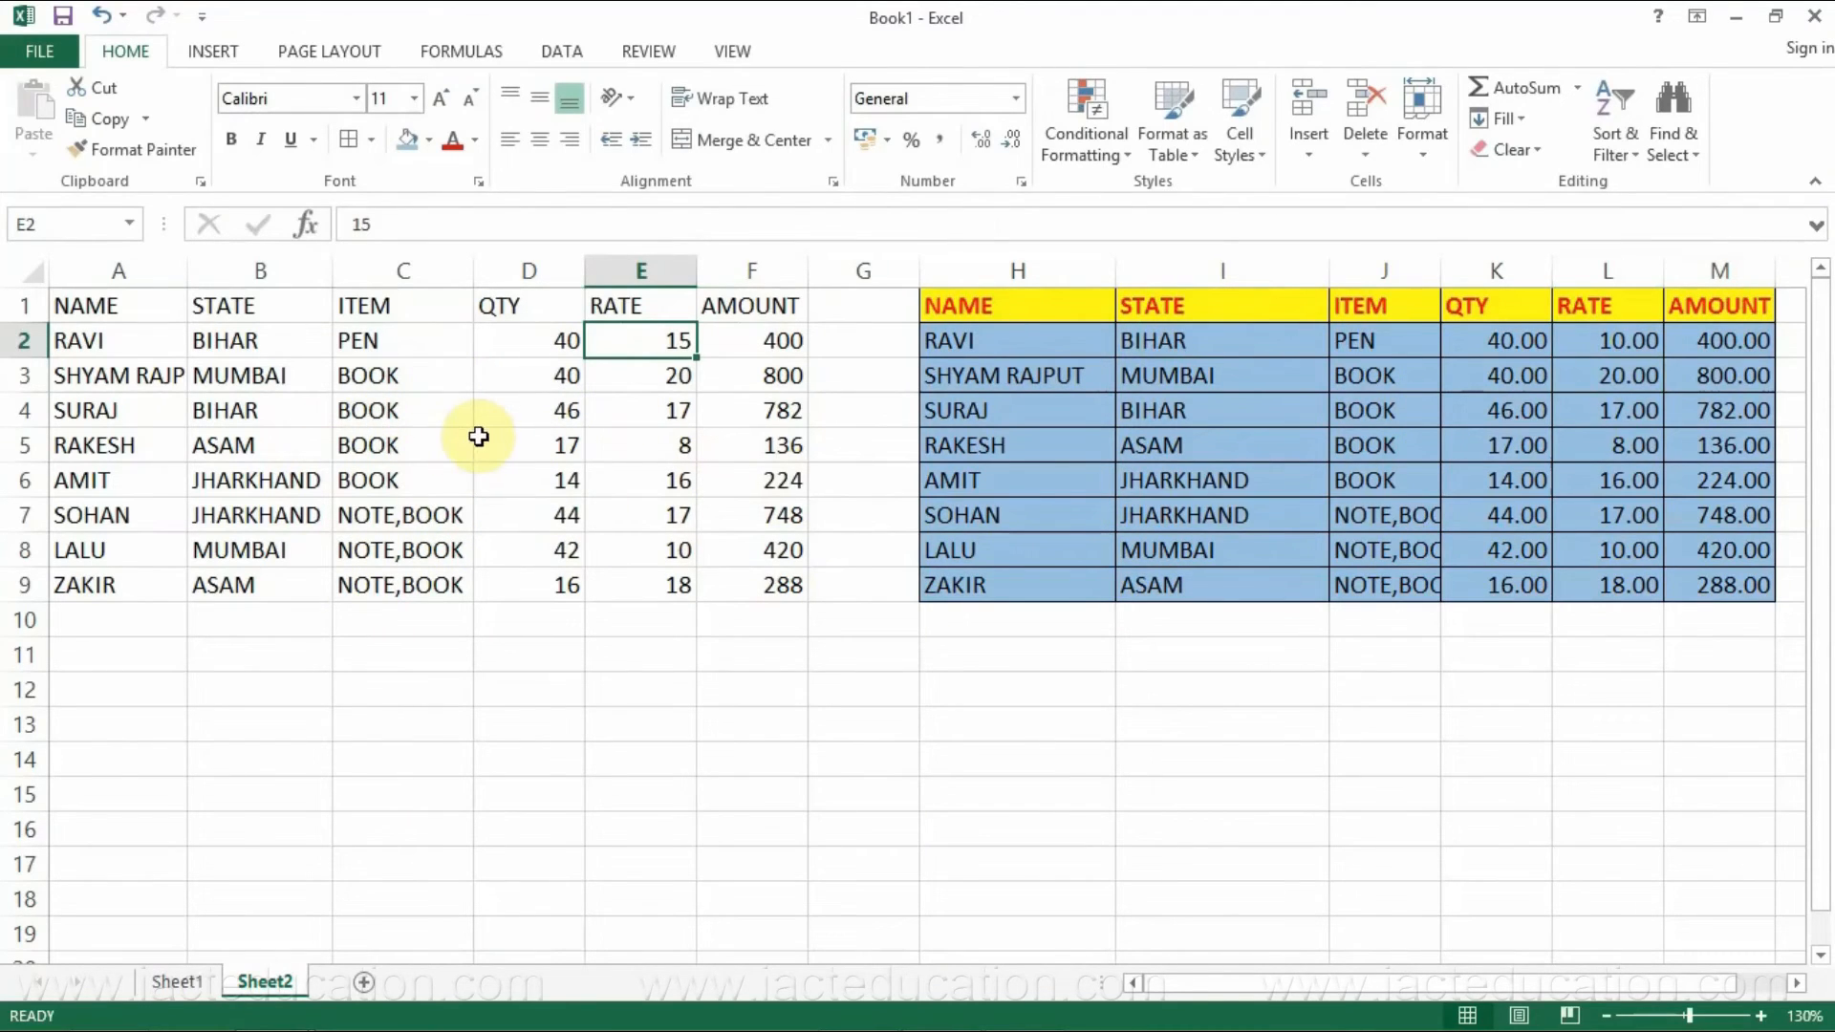
- Clear the linked table from the range A1:F10
{"action": "left_click_drag", "start_coordinate": [749, 310], "coordinate": [90, 604]}
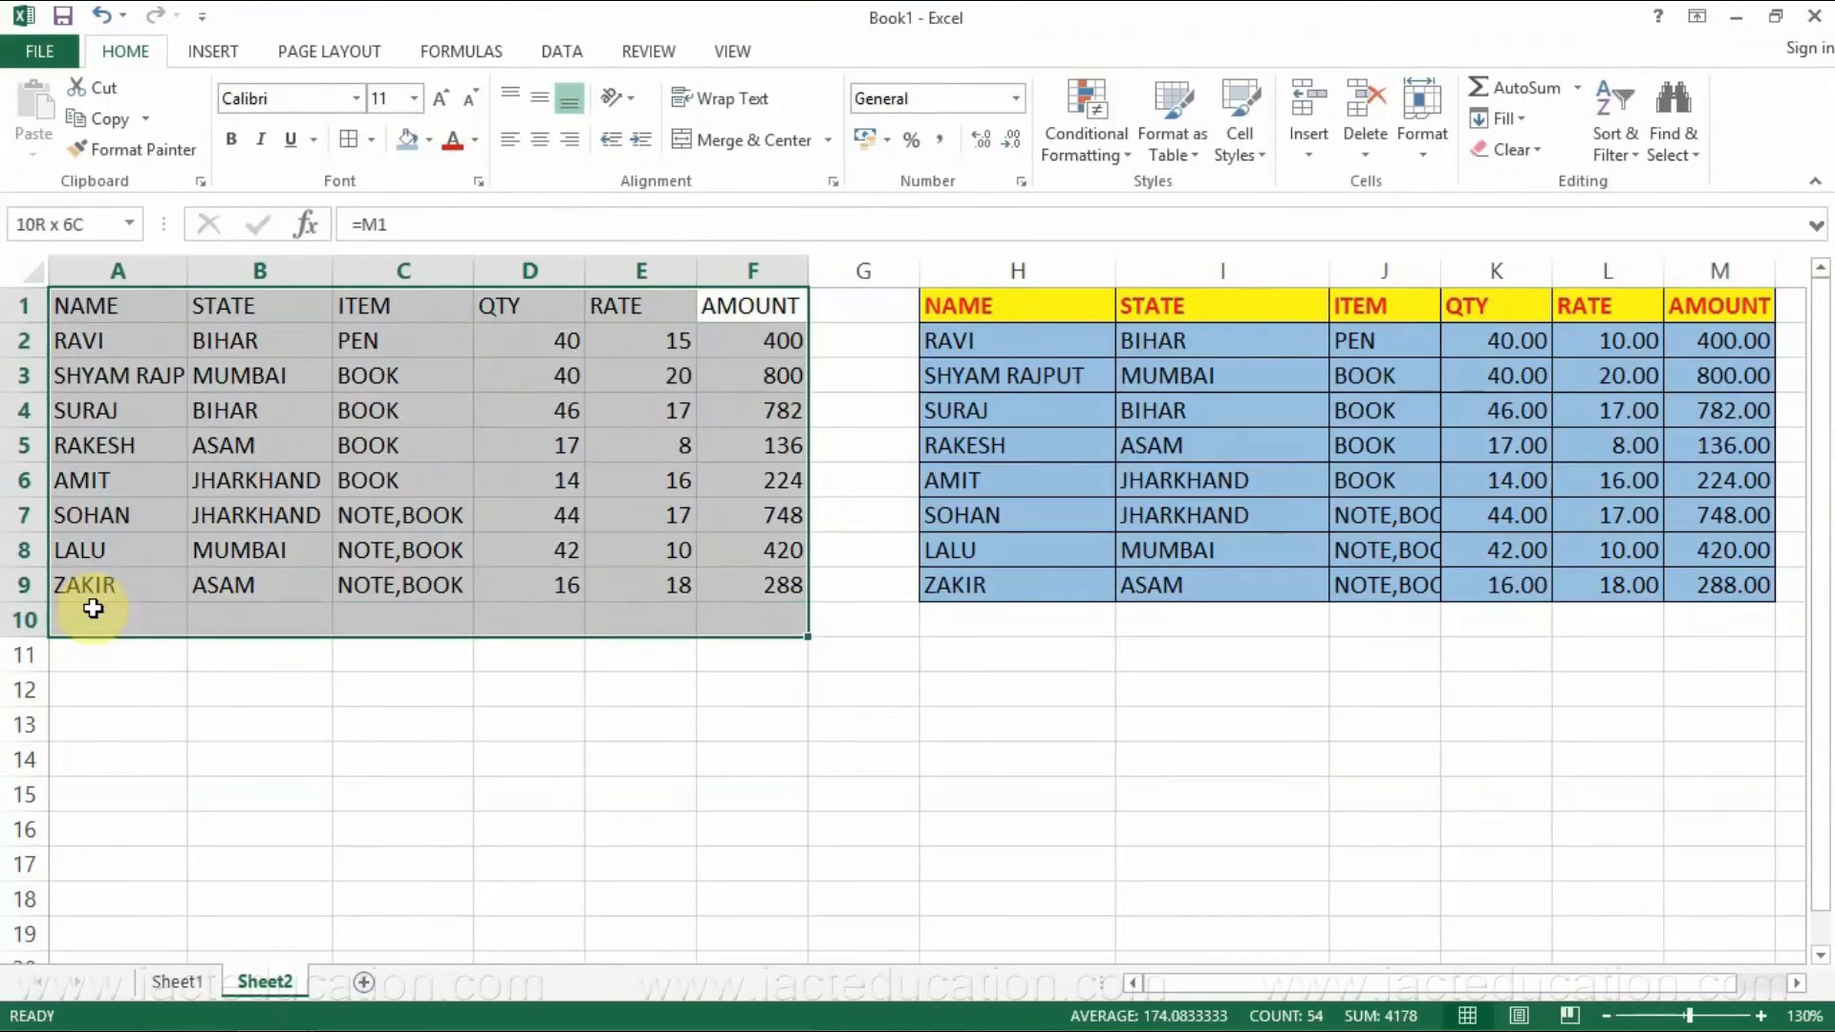
{"action": "left_click", "coordinate": [1515, 149]}
{"action": "left_click", "coordinate": [1534, 248]}
- Copy the source table H1:M9, paste it at A1 as a Picture, and move the picture down to about rows 8–16
{"action": "mouse_move", "coordinate": [997, 312]}
{"action": "left_mouse_down"}
{"action": "mouse_move", "coordinate": [1686, 524]}
{"action": "mouse_move", "coordinate": [1710, 578]}
{"action": "left_mouse_up"}
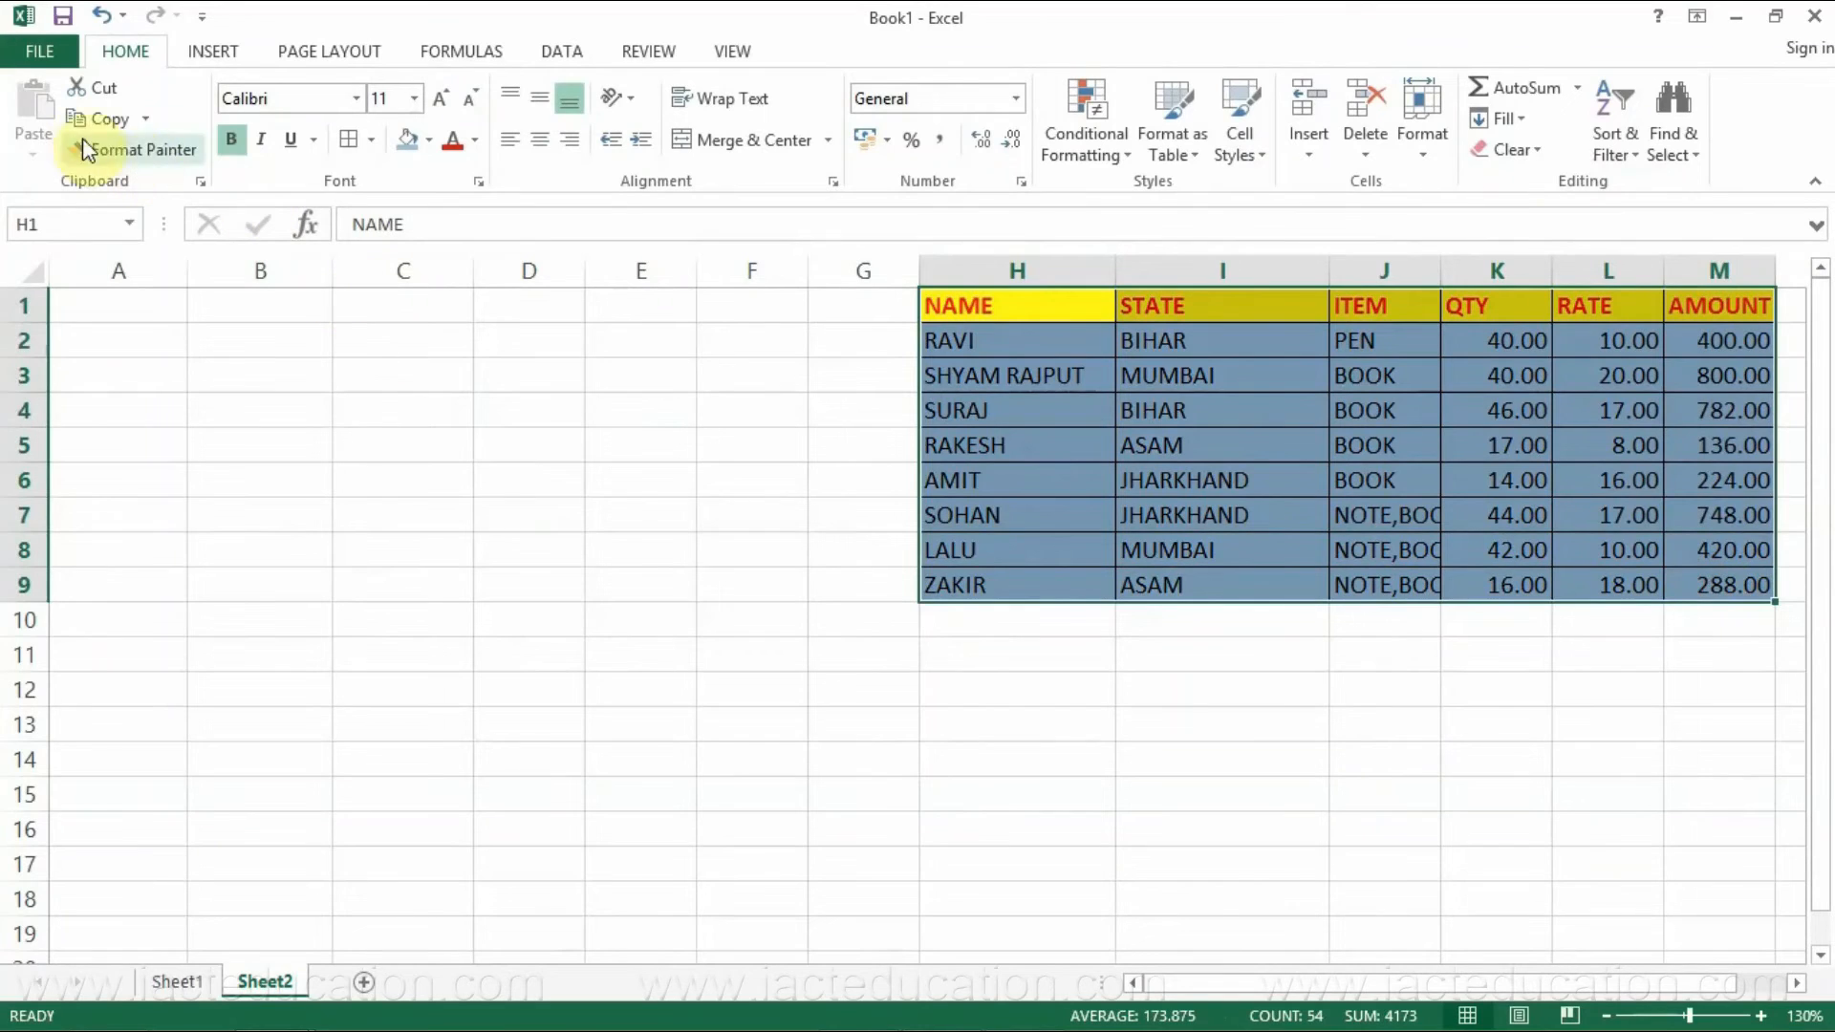
{"action": "left_click", "coordinate": [76, 120]}
{"action": "left_click", "coordinate": [88, 301]}
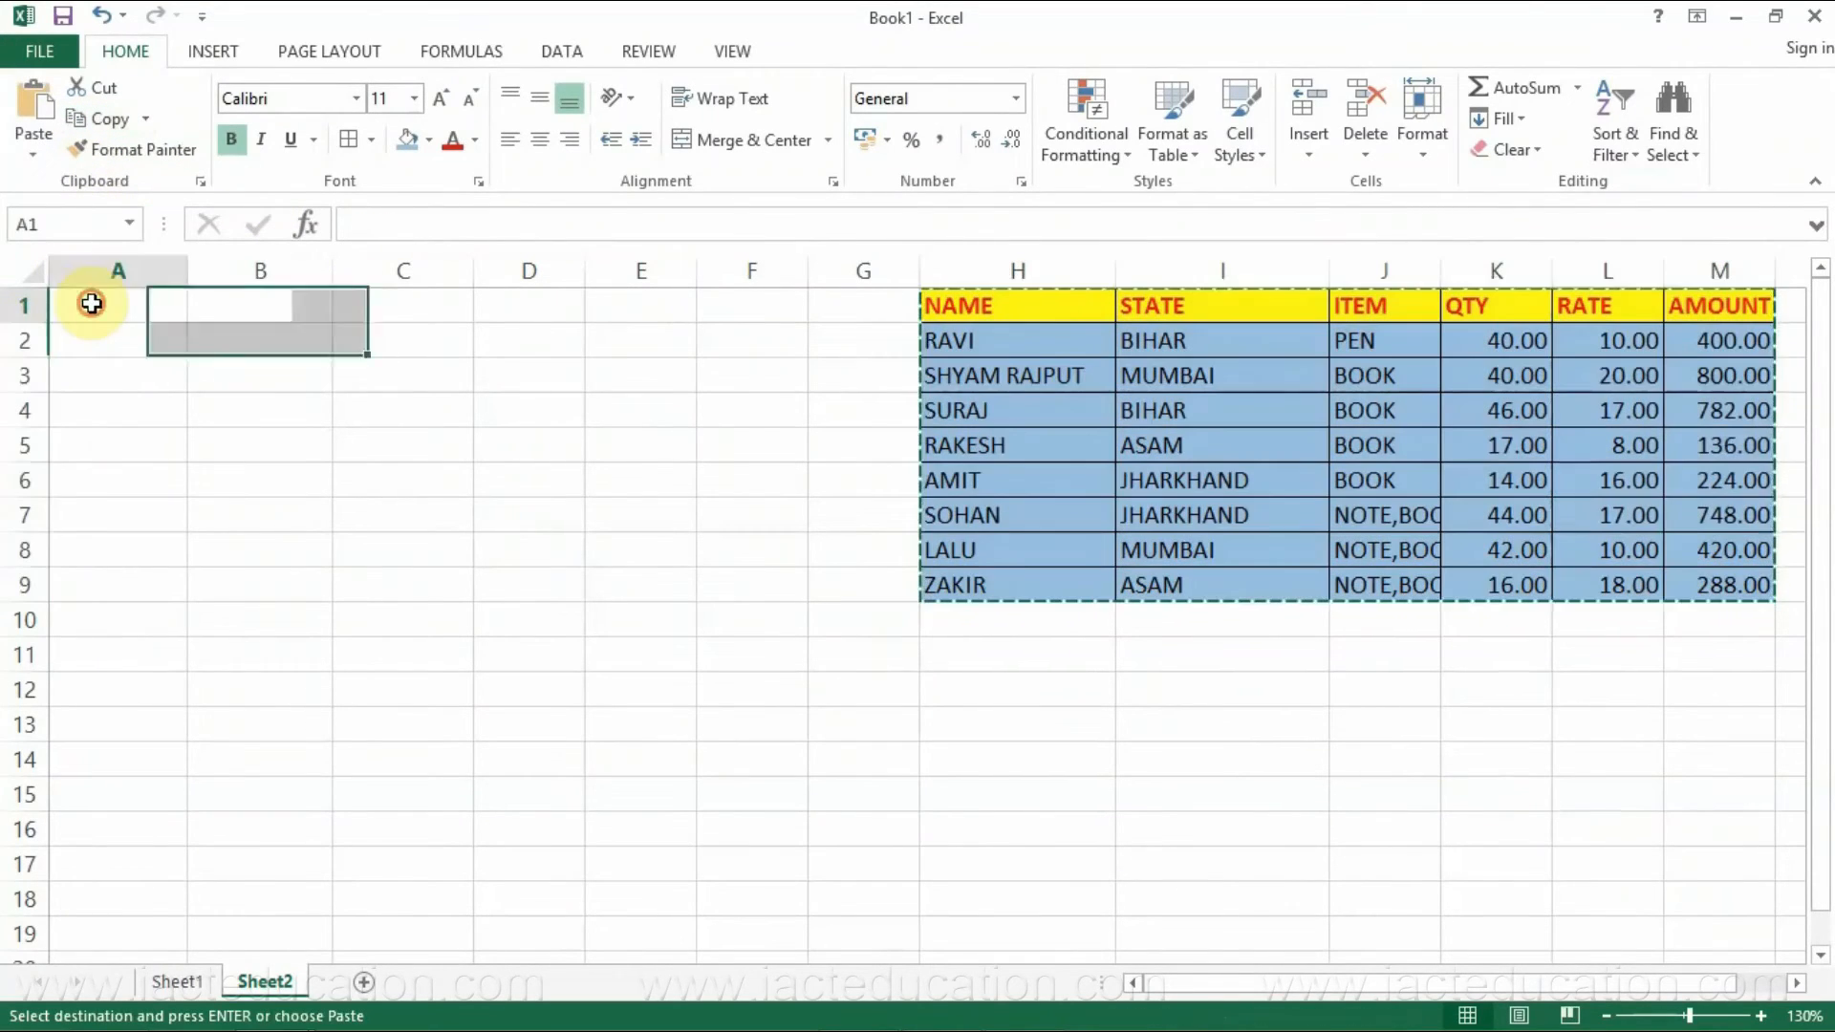
{"action": "left_click", "coordinate": [23, 164]}
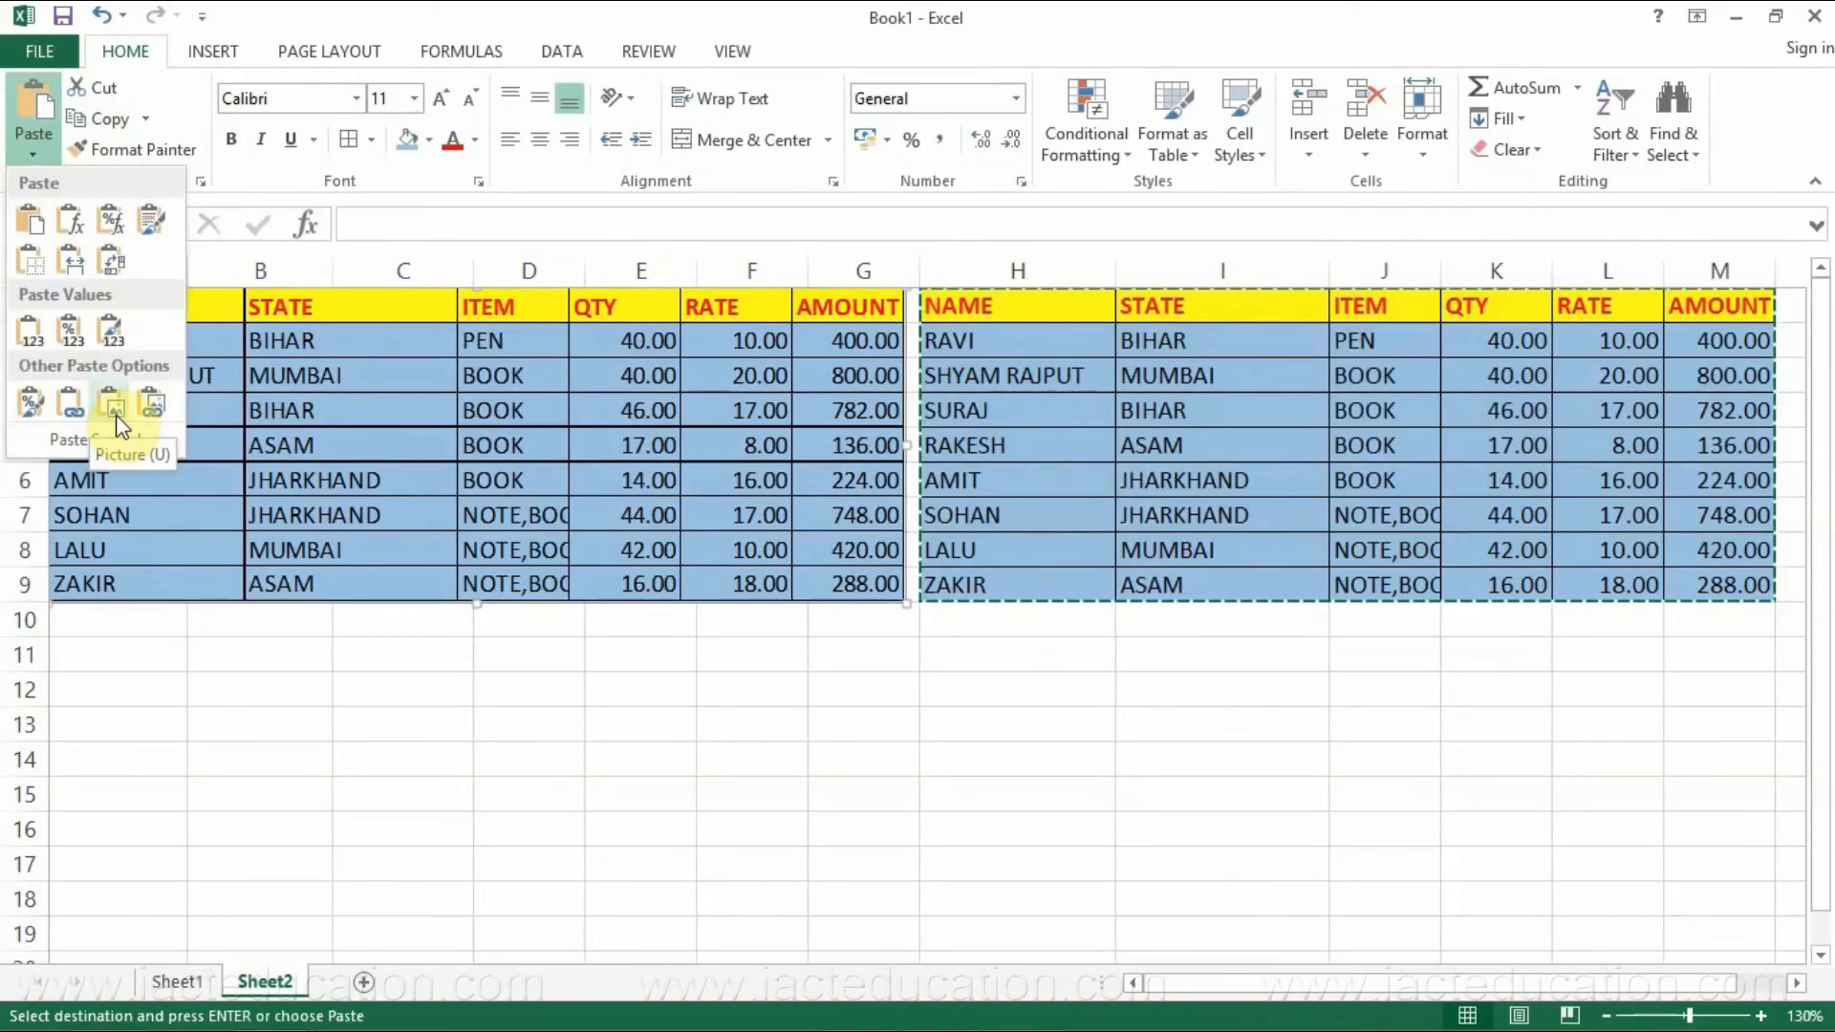
{"action": "left_click", "coordinate": [117, 422]}
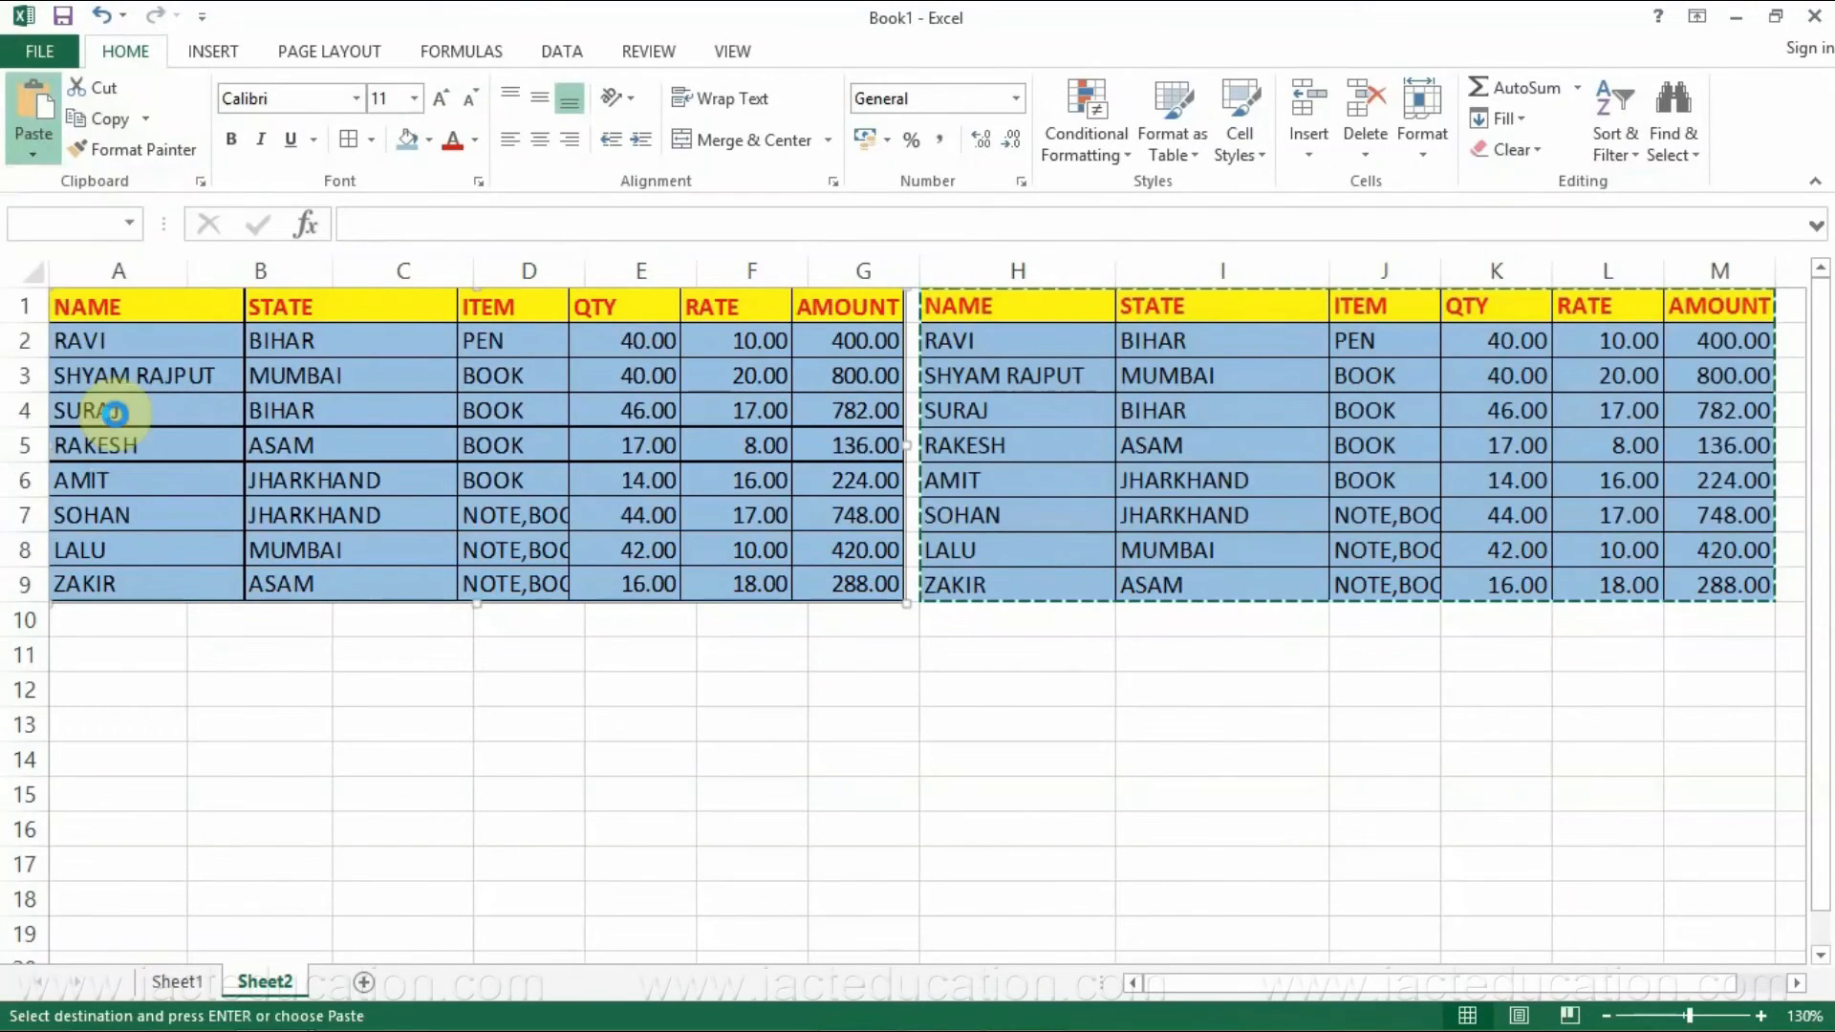
{"action": "left_click_drag", "start_coordinate": [491, 425], "coordinate": [643, 696]}
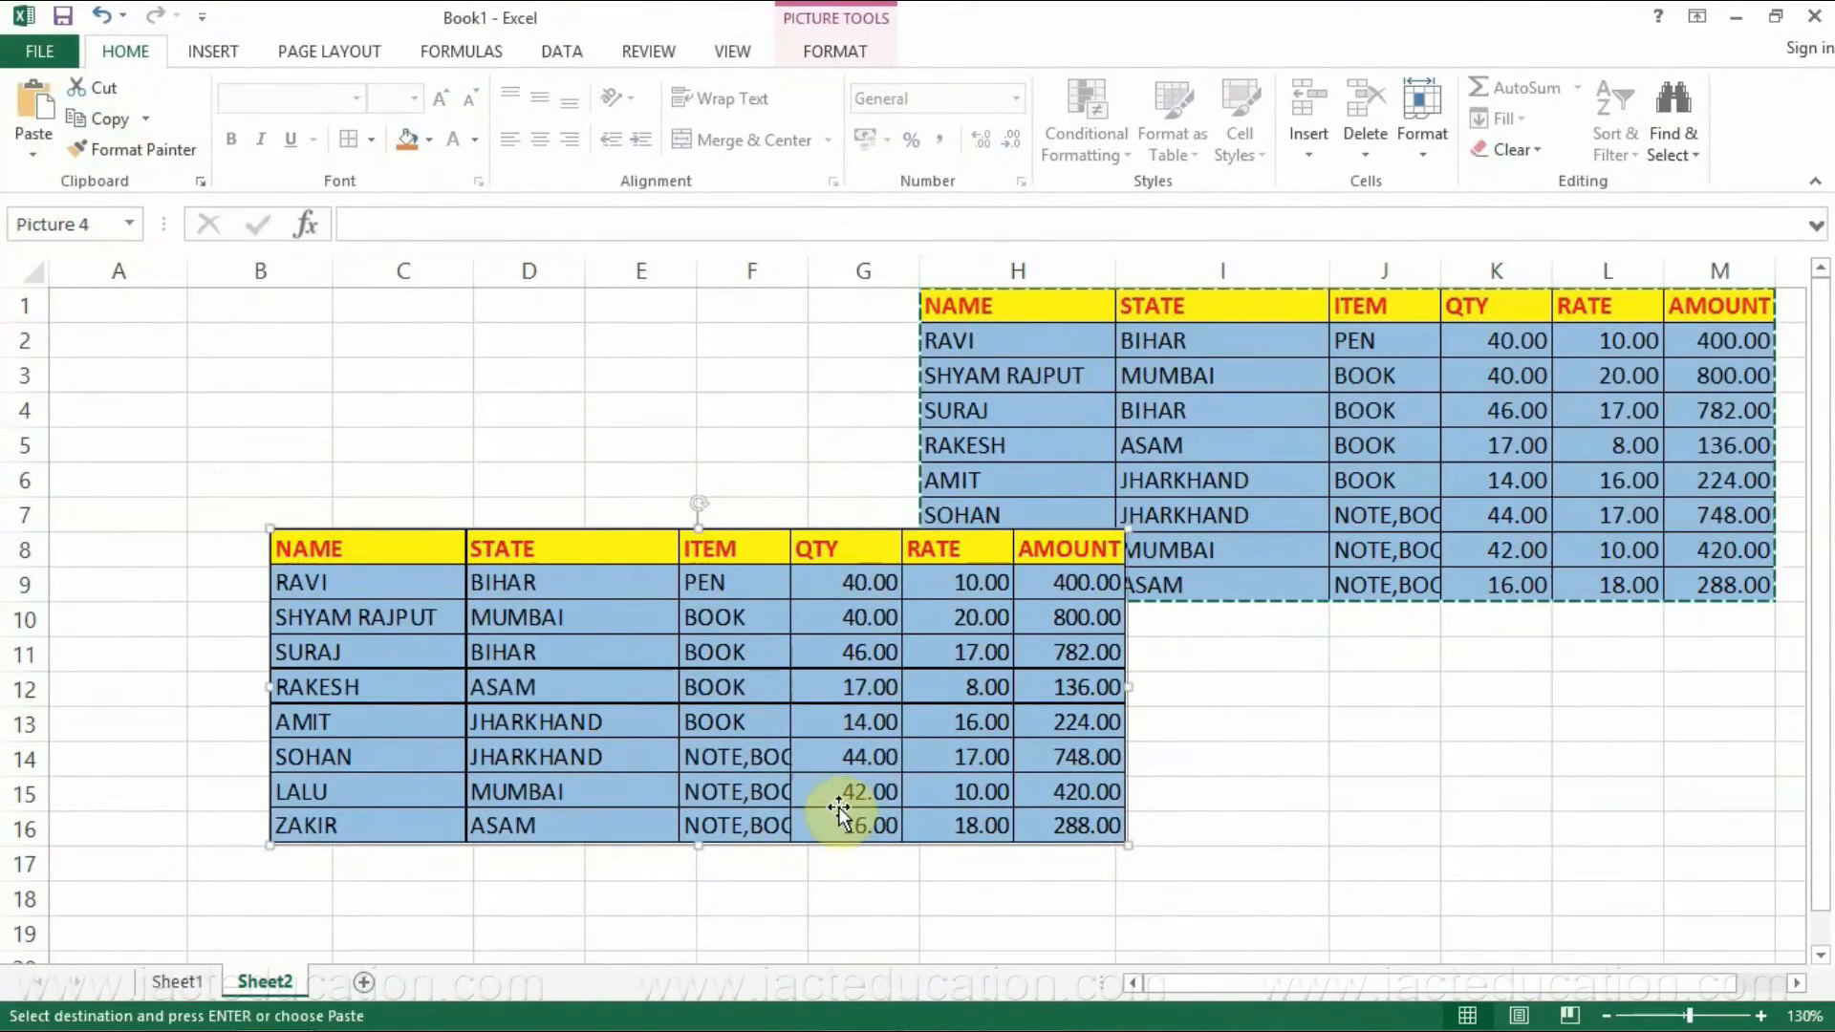
- Copy the table picture, switch to a blank PowerPoint presentation, and paste it onto the title slide
{"action": "key", "text": "Escape"}
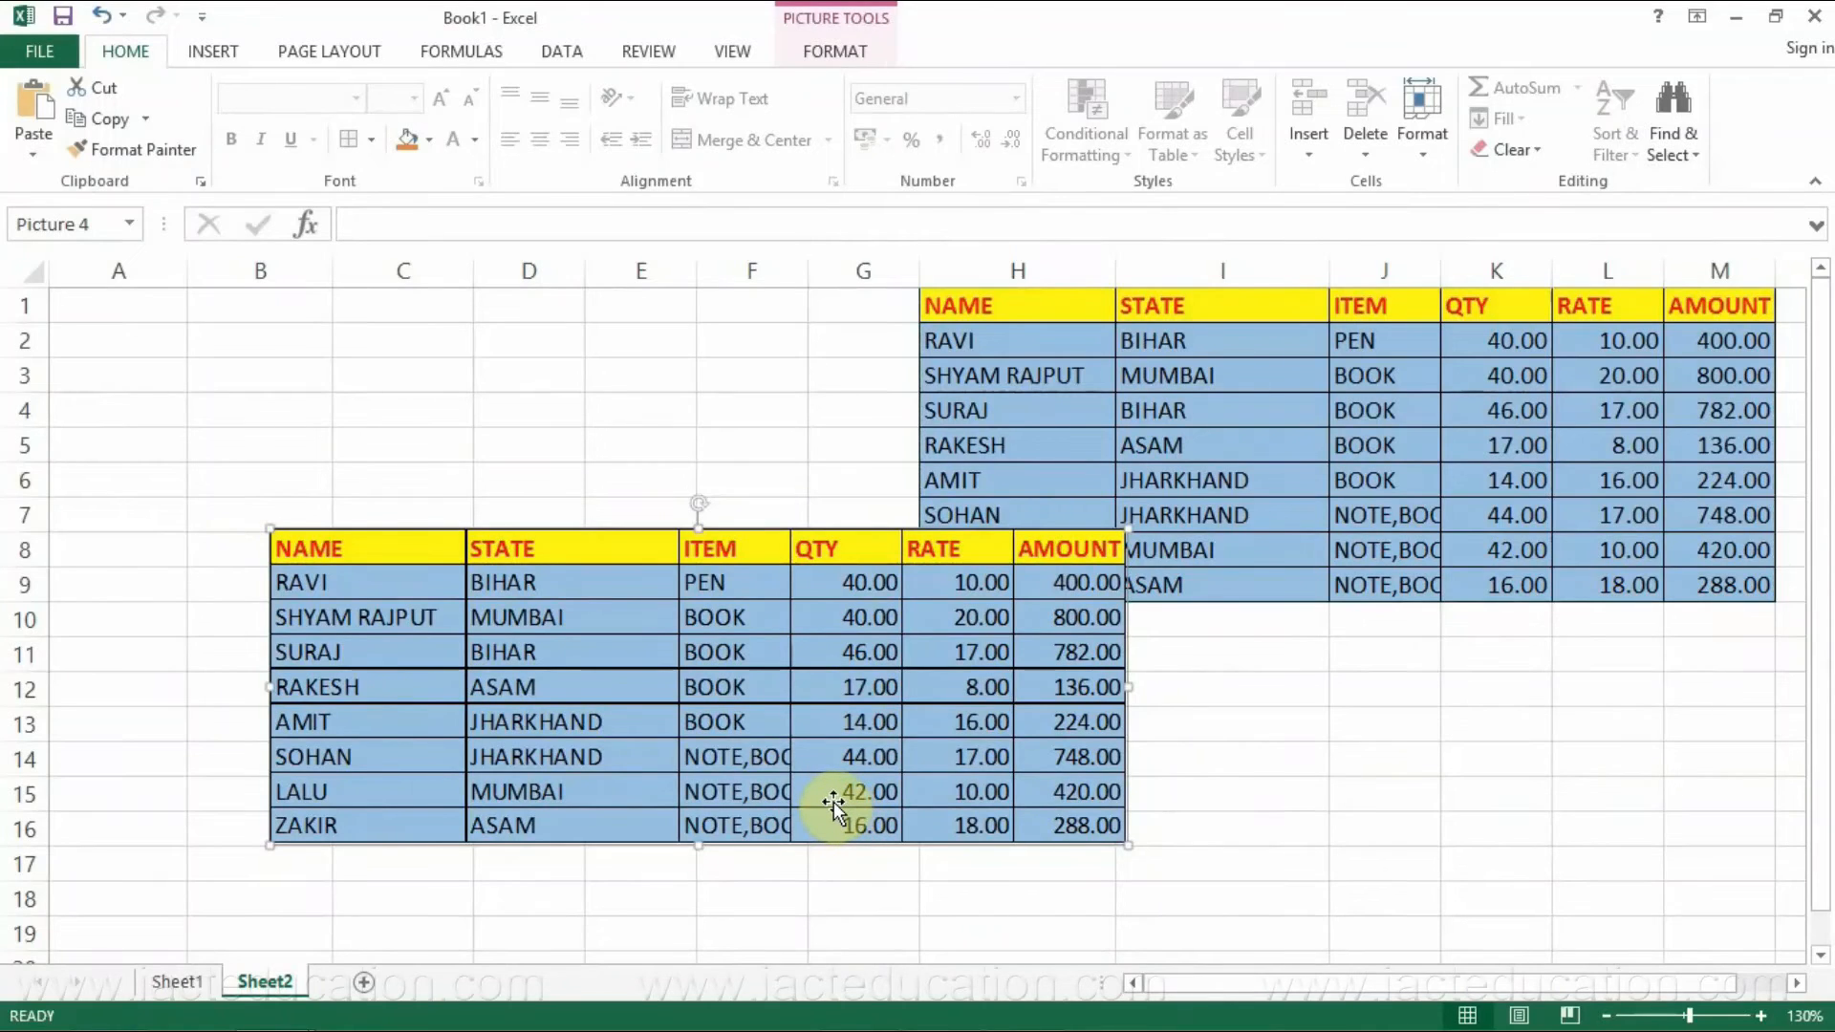
{"action": "key", "text": "alt+r"}
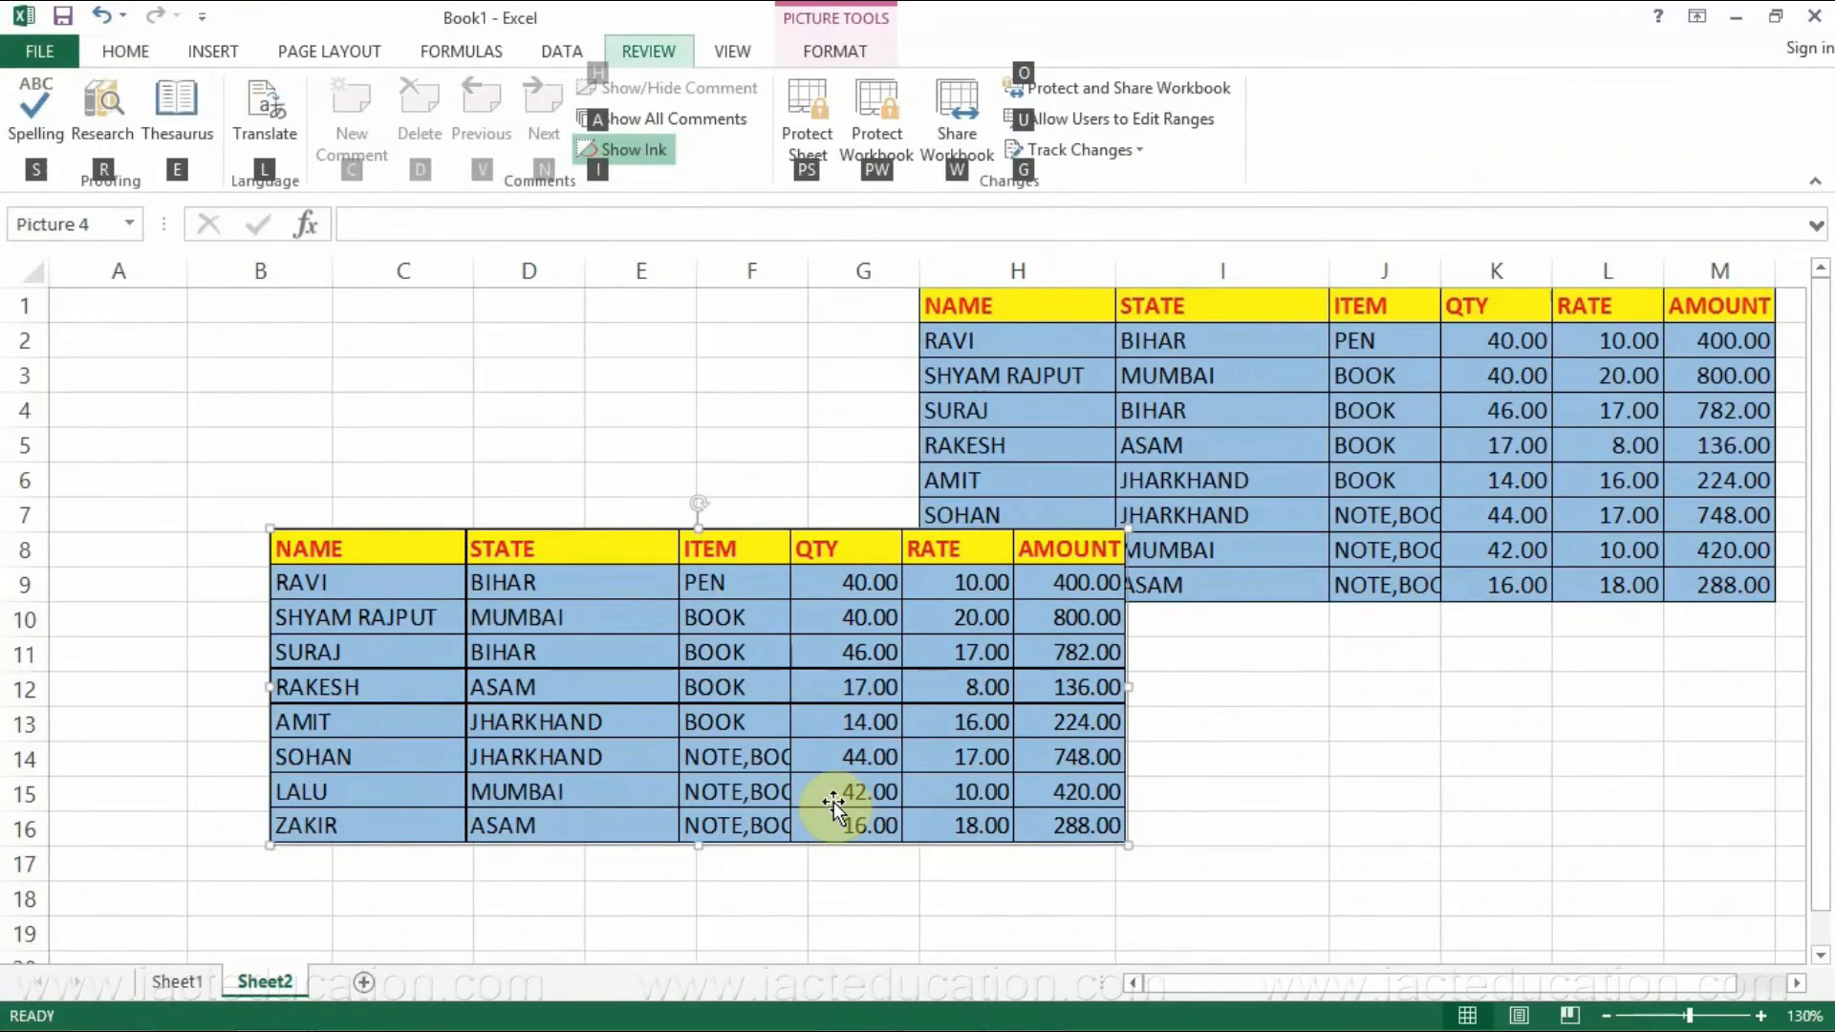
{"action": "left_click", "coordinate": [700, 401]}
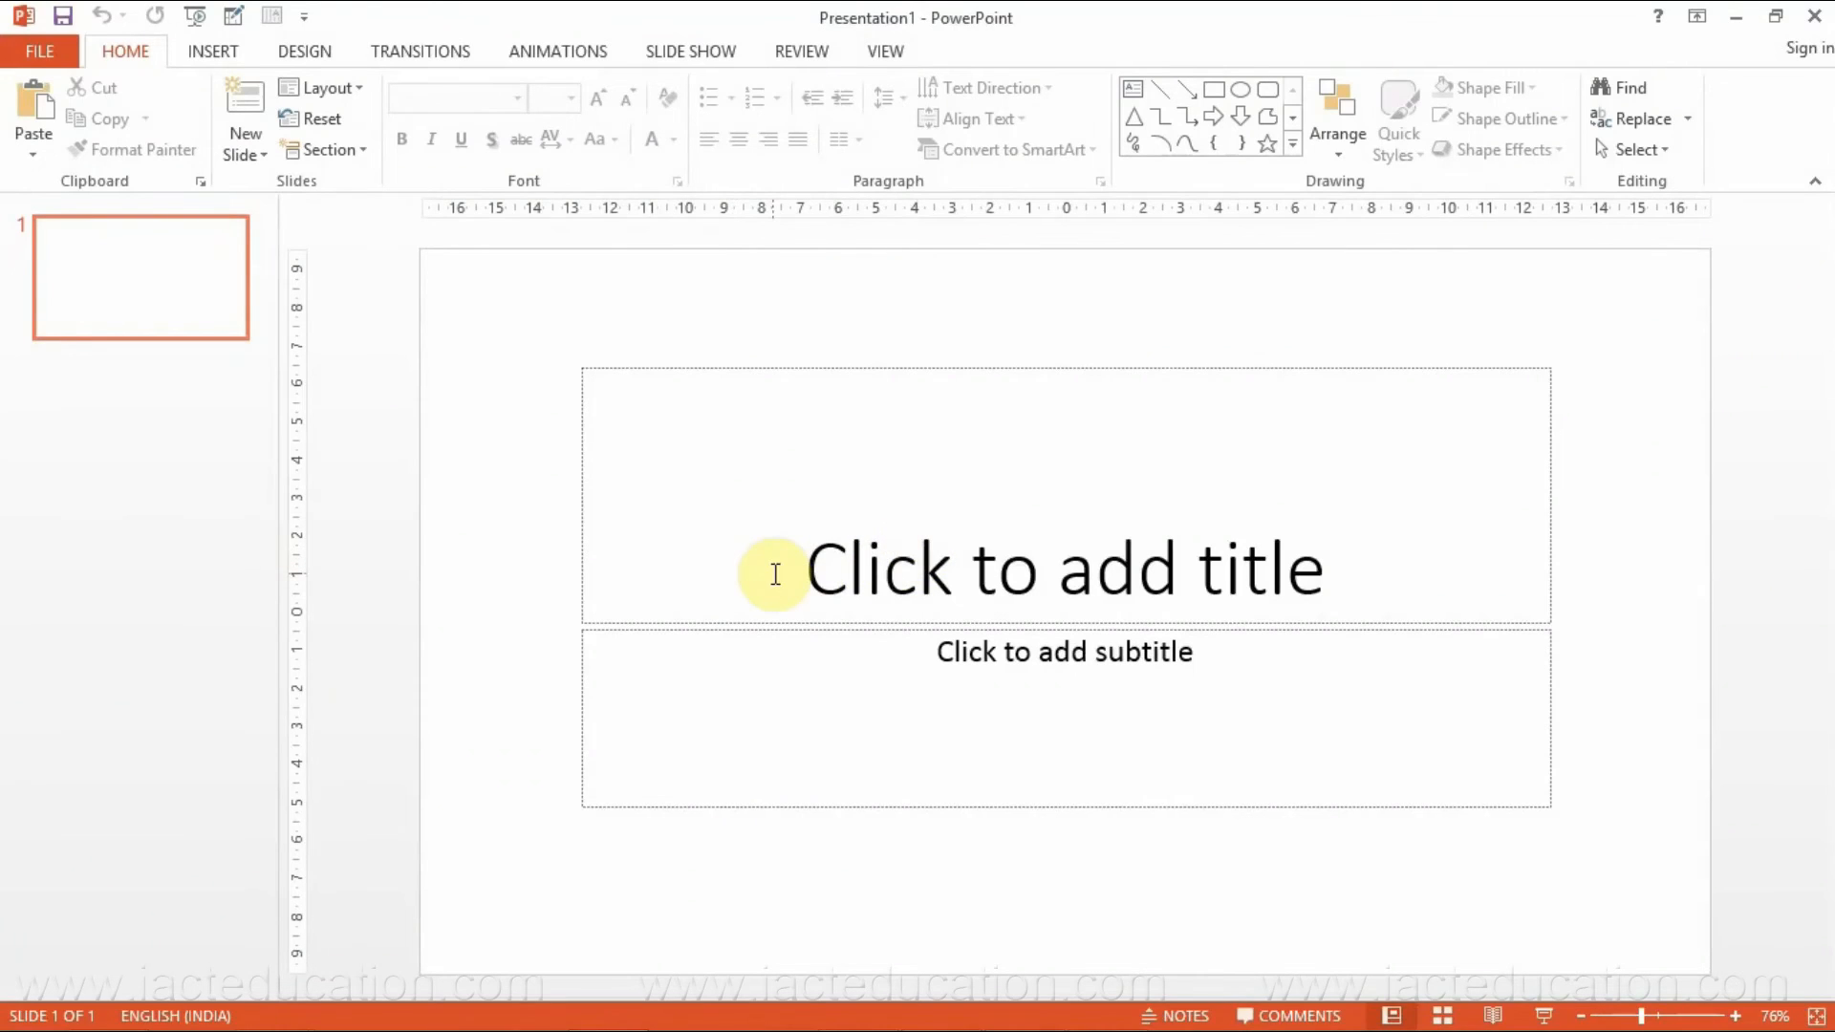
{"action": "left_click", "coordinate": [772, 573]}
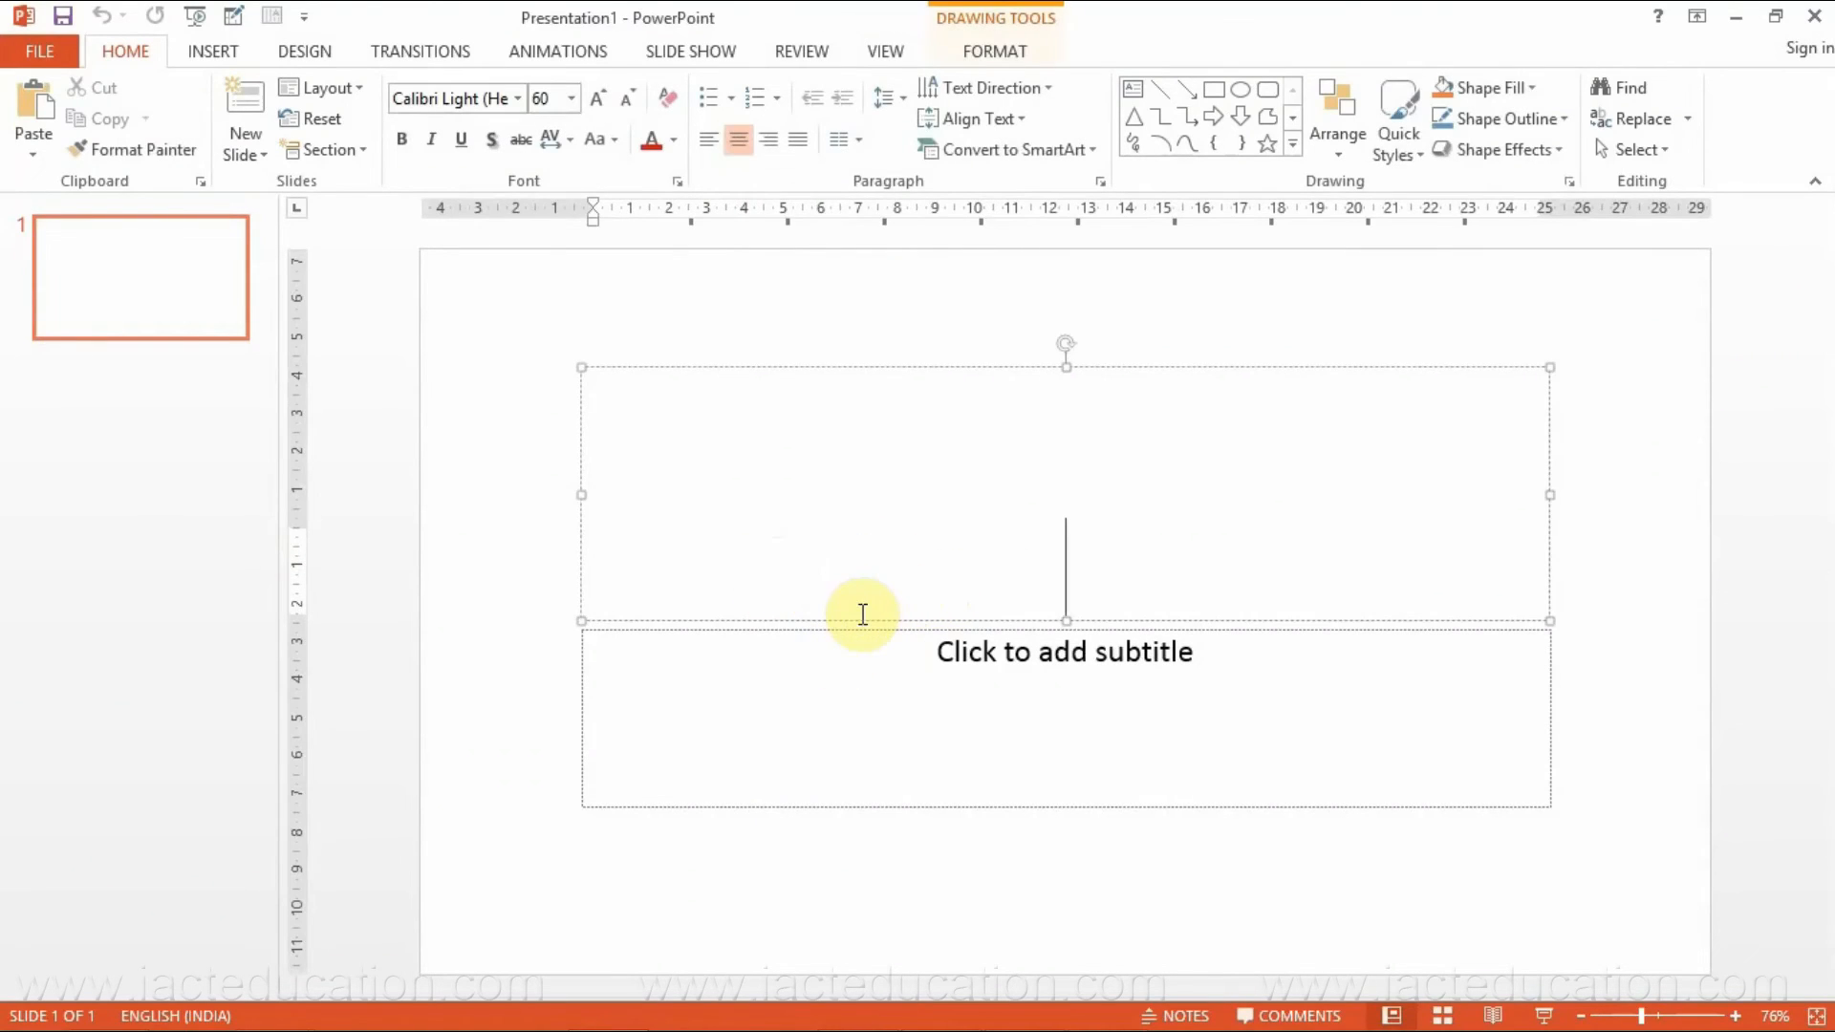
{"action": "key", "text": "ctrl+v"}
{"action": "left_click_drag", "start_coordinate": [983, 605], "coordinate": [775, 554]}
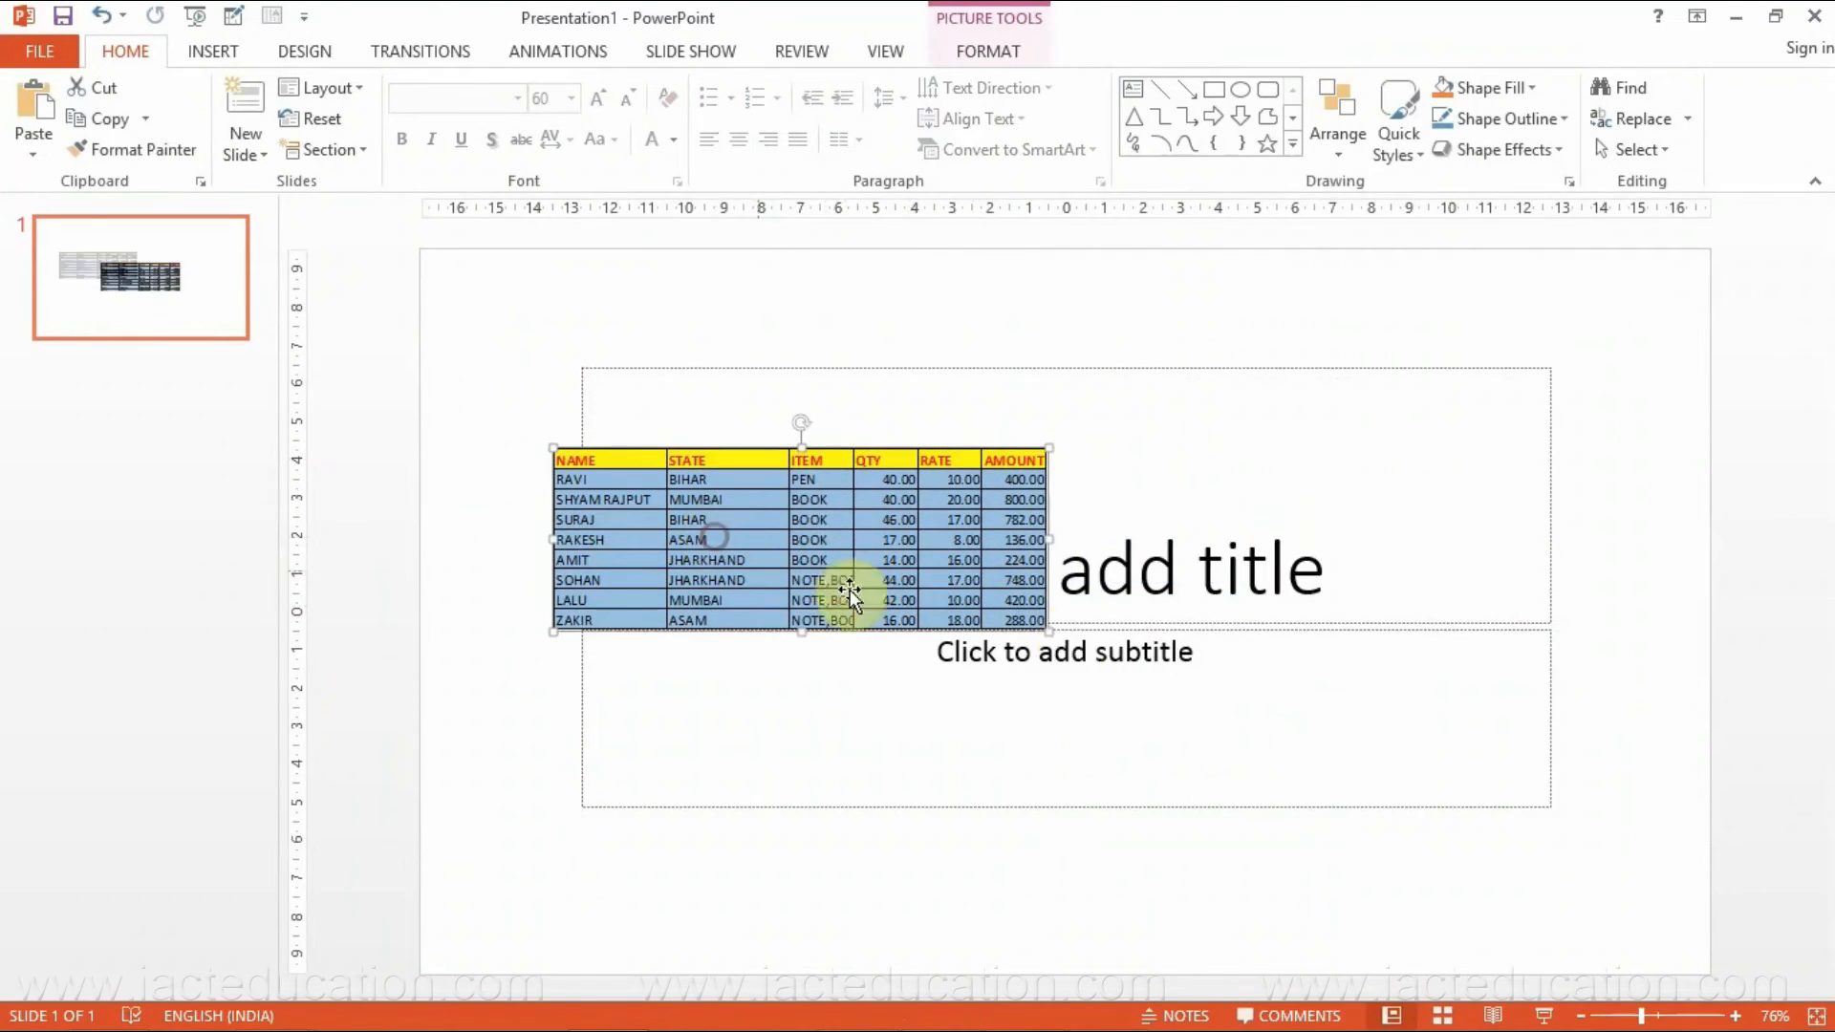
- Delete the title and subtitle placeholders from the slide, leaving the table picture in place
{"action": "mouse_move", "coordinate": [528, 328]}
{"action": "left_mouse_down"}
{"action": "mouse_move", "coordinate": [1401, 641]}
{"action": "mouse_move", "coordinate": [1694, 885]}
{"action": "left_mouse_up"}
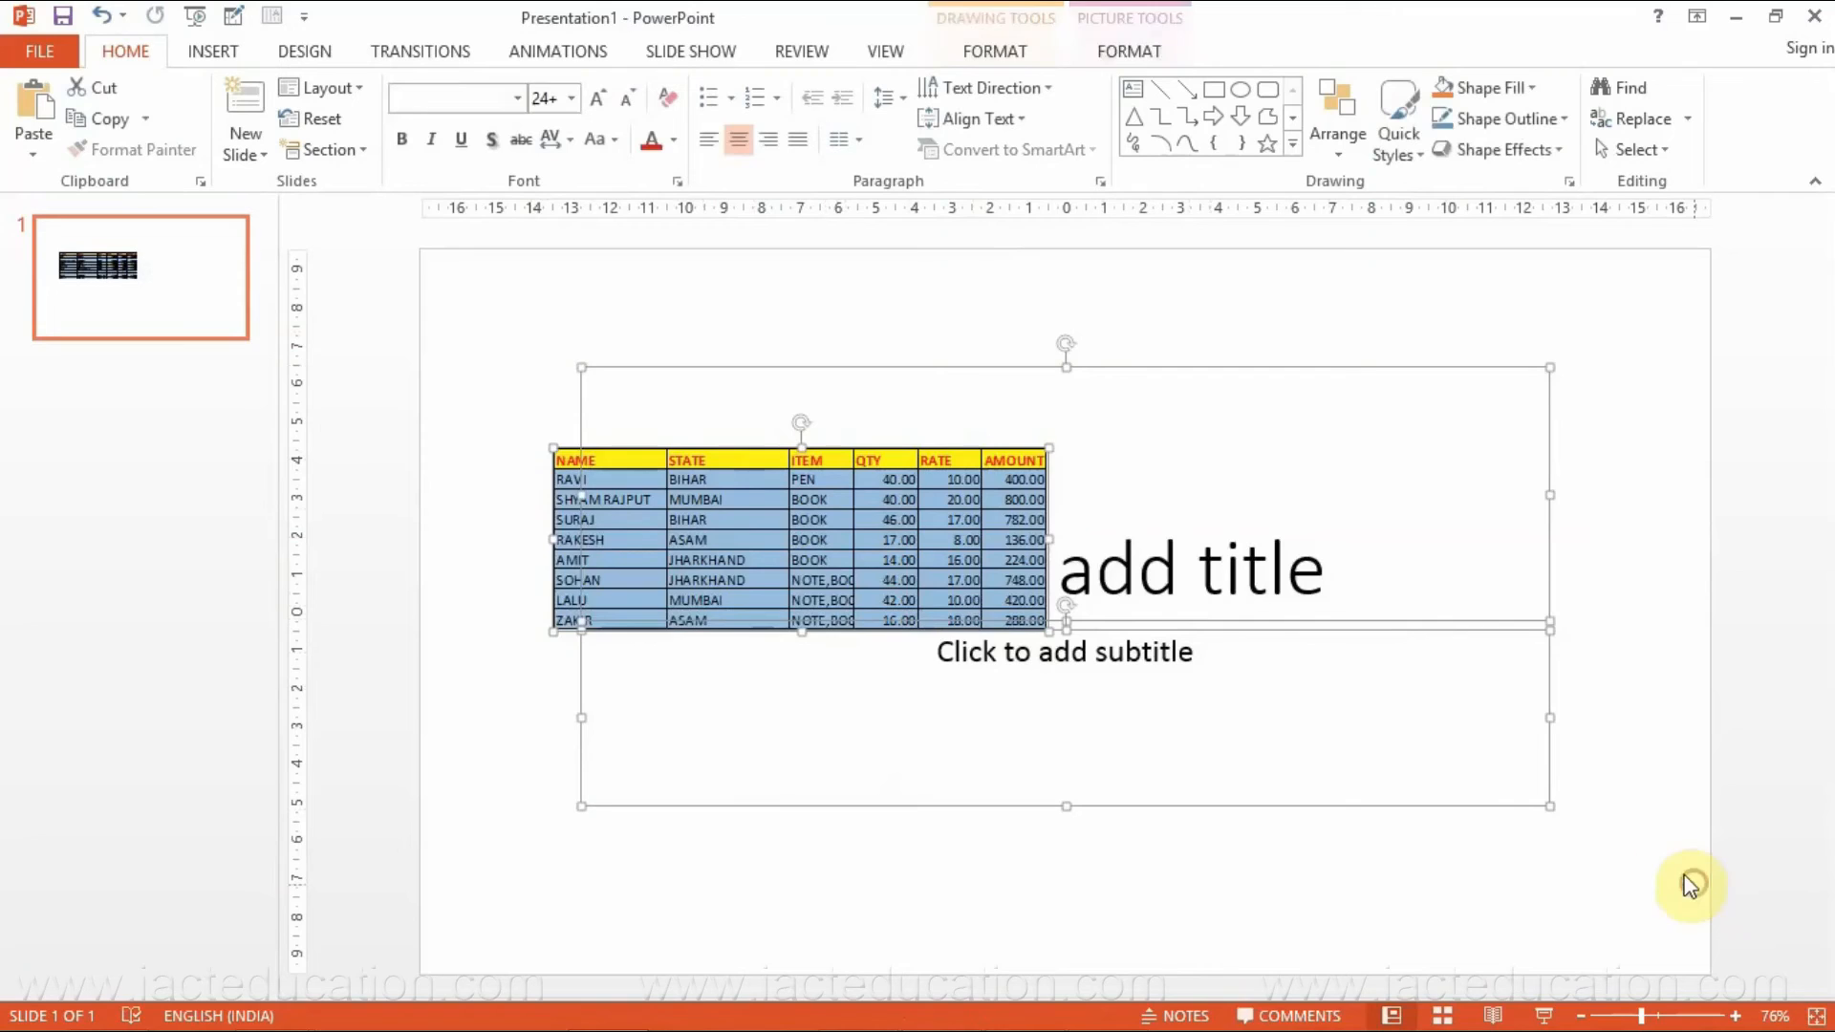
{"action": "left_click", "coordinate": [827, 609], "text": "shift"}
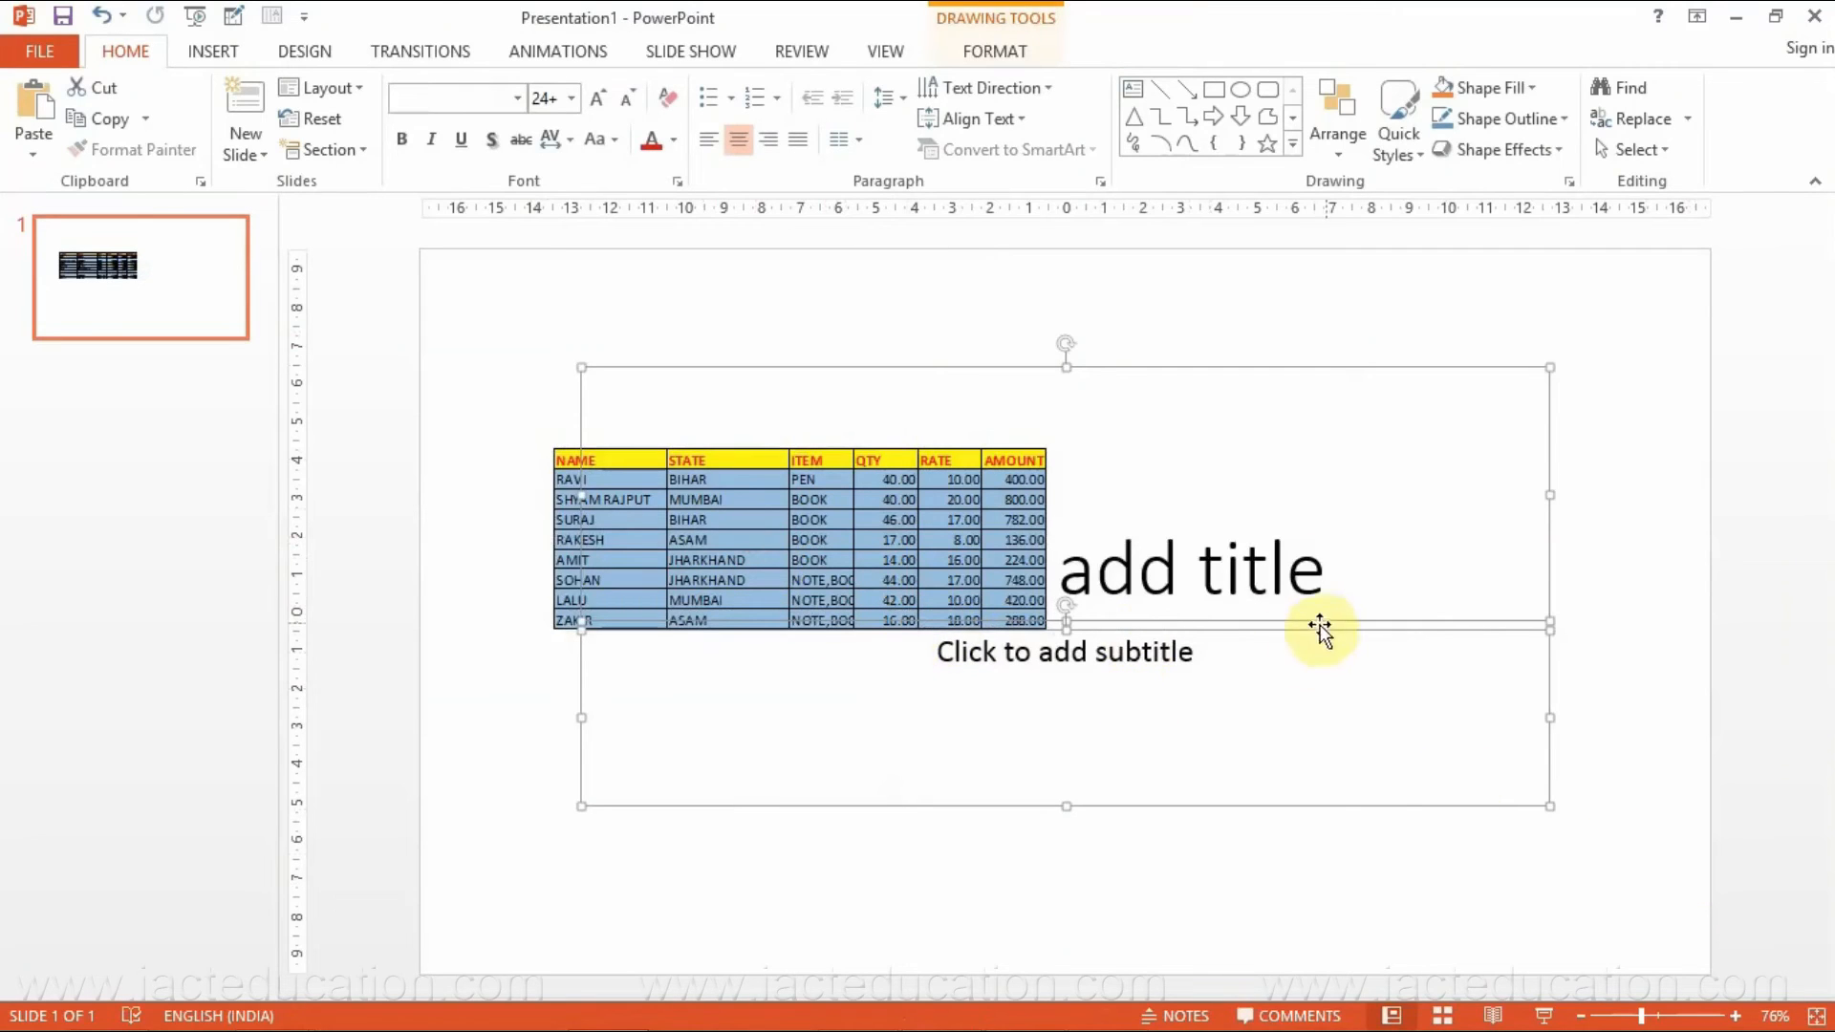
{"action": "key", "text": "Delete"}
- Enlarge the table picture to nearly the slide's width and centre it in the lower part of the slide
{"action": "left_click_drag", "start_coordinate": [663, 599], "coordinate": [825, 678]}
{"action": "left_click_drag", "start_coordinate": [1208, 707], "coordinate": [1568, 897]}
{"action": "left_click_drag", "start_coordinate": [1529, 812], "coordinate": [1356, 831]}
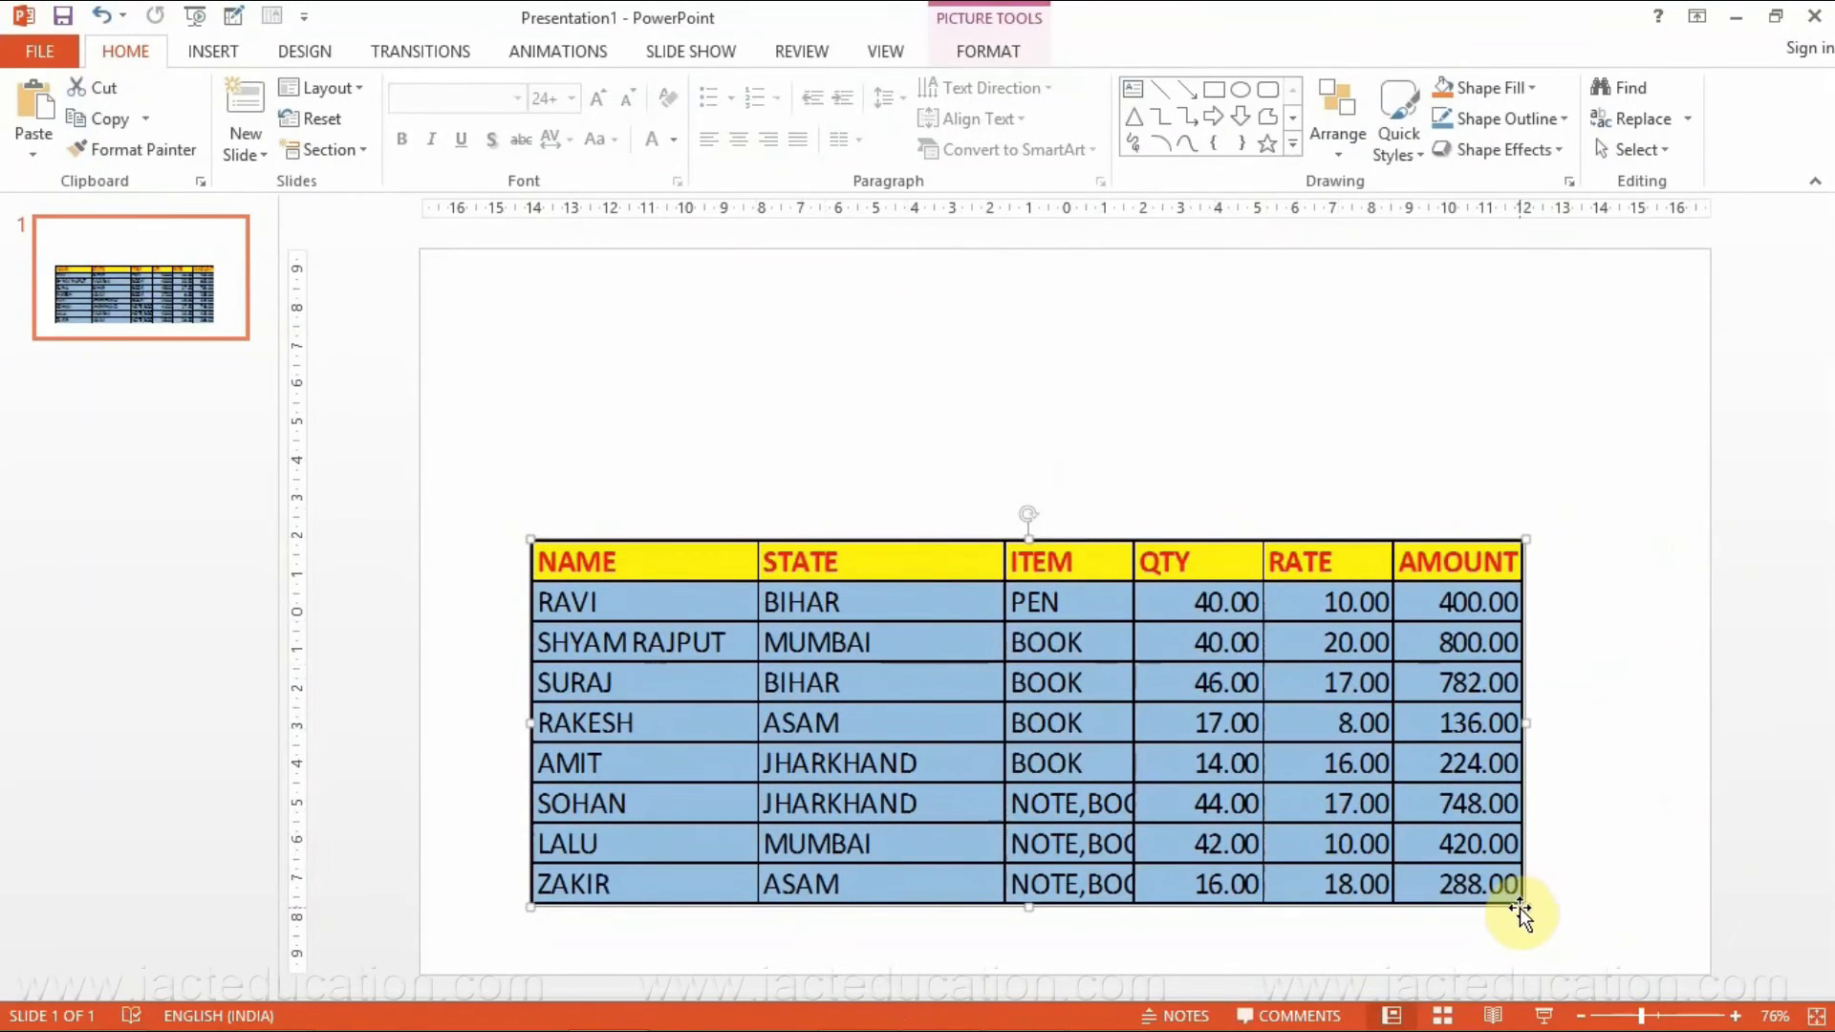
{"action": "left_click_drag", "start_coordinate": [1523, 906], "coordinate": [1575, 924]}
{"action": "left_click_drag", "start_coordinate": [1236, 786], "coordinate": [1255, 750]}
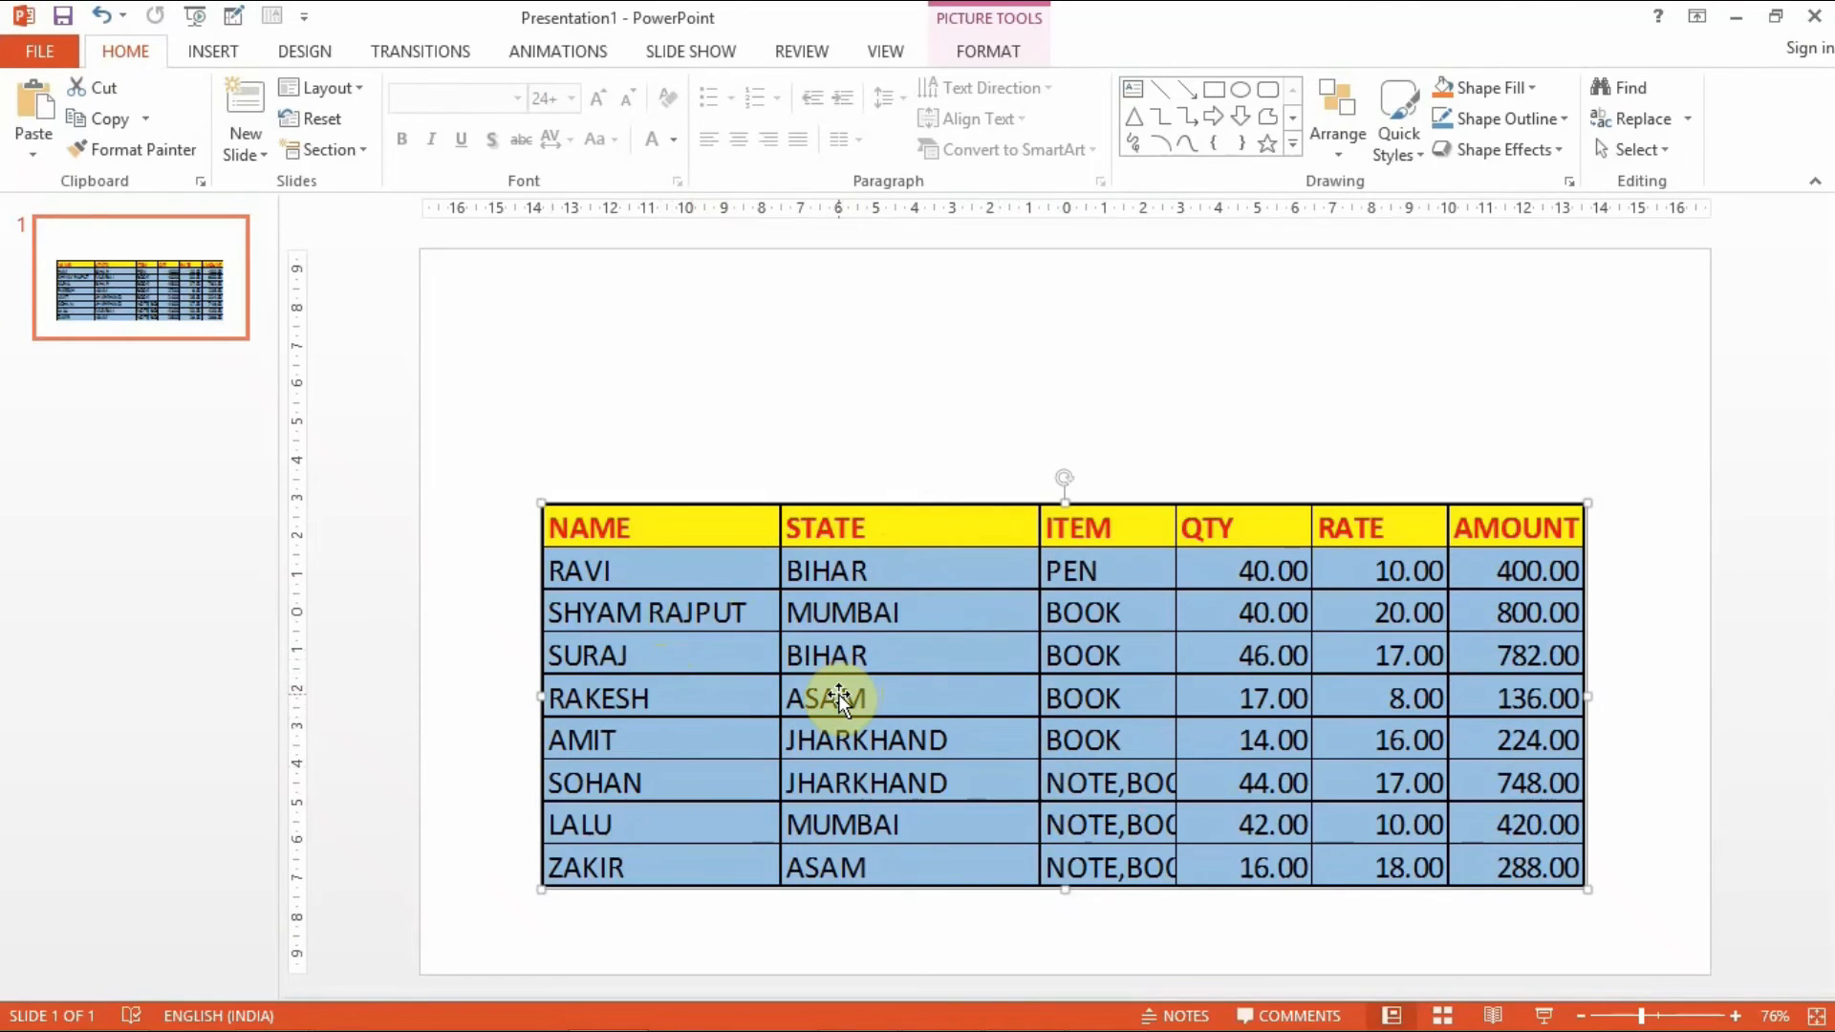
- Switch back to Excel and delete the table picture from Sheet2
{"action": "key", "text": "alt+Tab"}
{"action": "left_click_drag", "start_coordinate": [850, 660], "coordinate": [820, 628]}
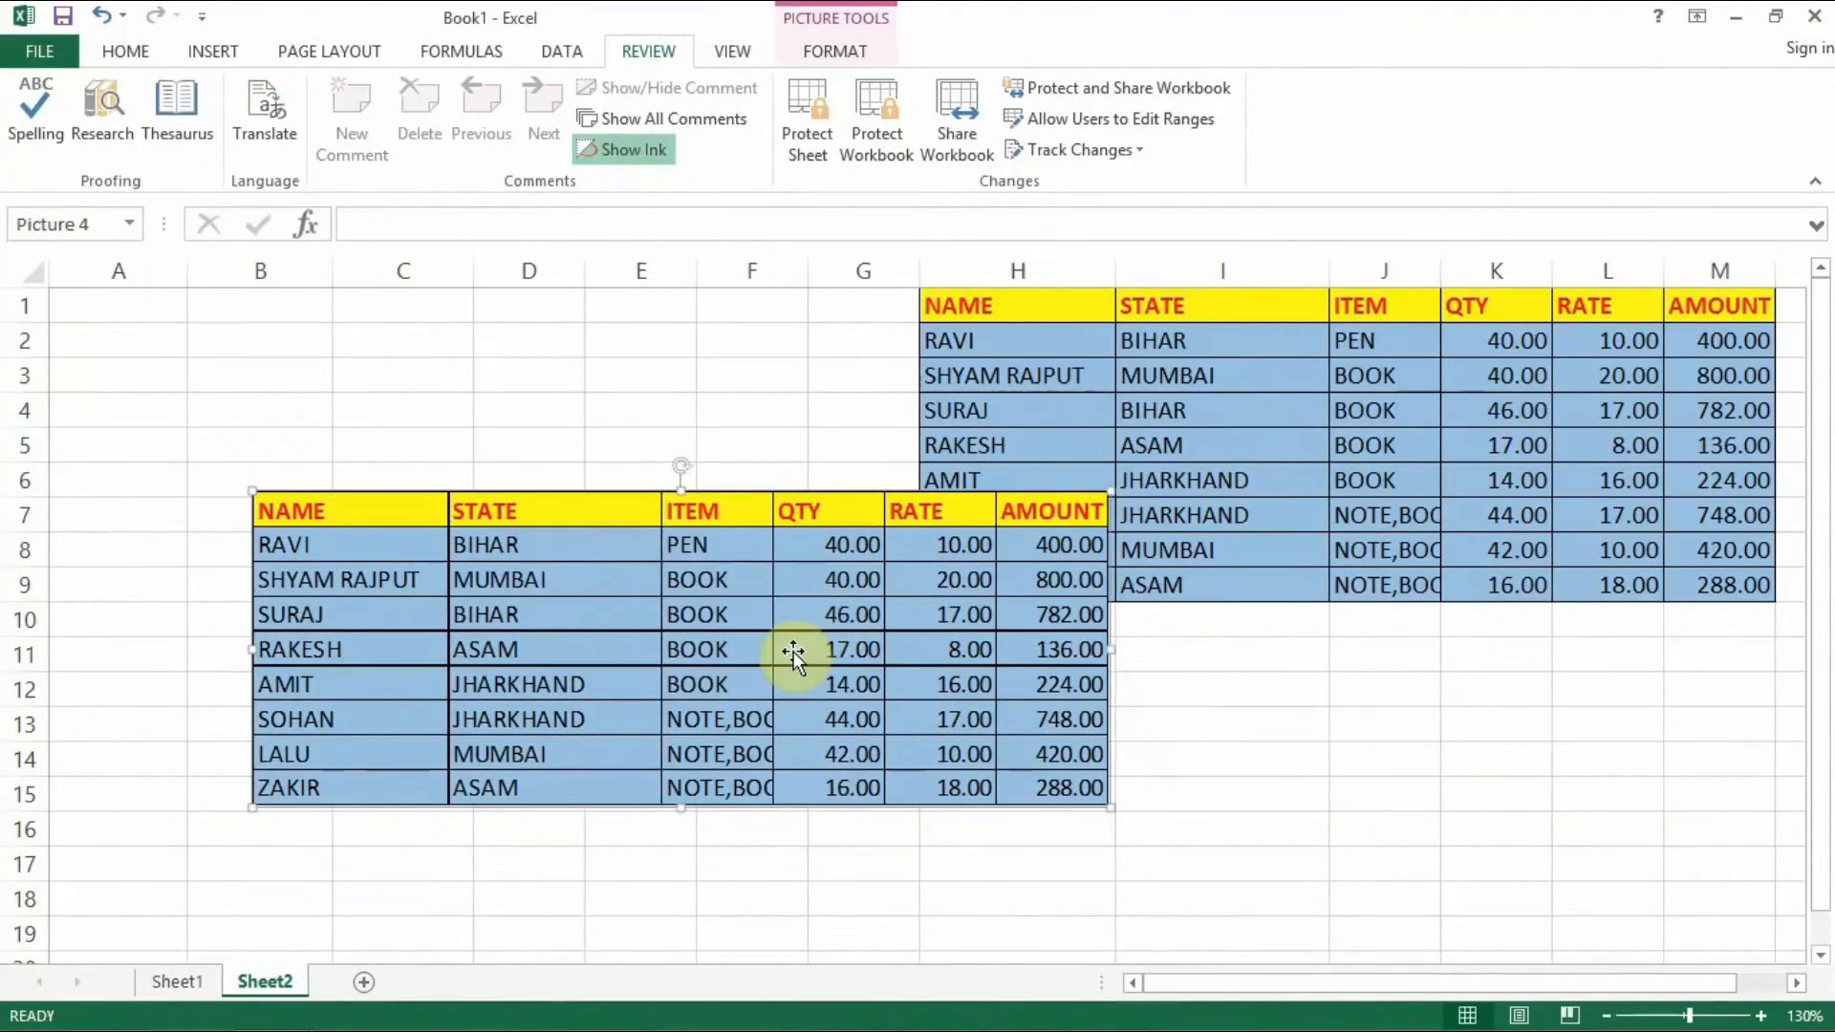
{"action": "key", "text": "Delete"}
- Copy the source table H1:M9, paste it at A5 as a Linked Picture, and place it over about rows 7–16 of columns A:G
{"action": "left_click_drag", "start_coordinate": [1060, 312], "coordinate": [1709, 586]}
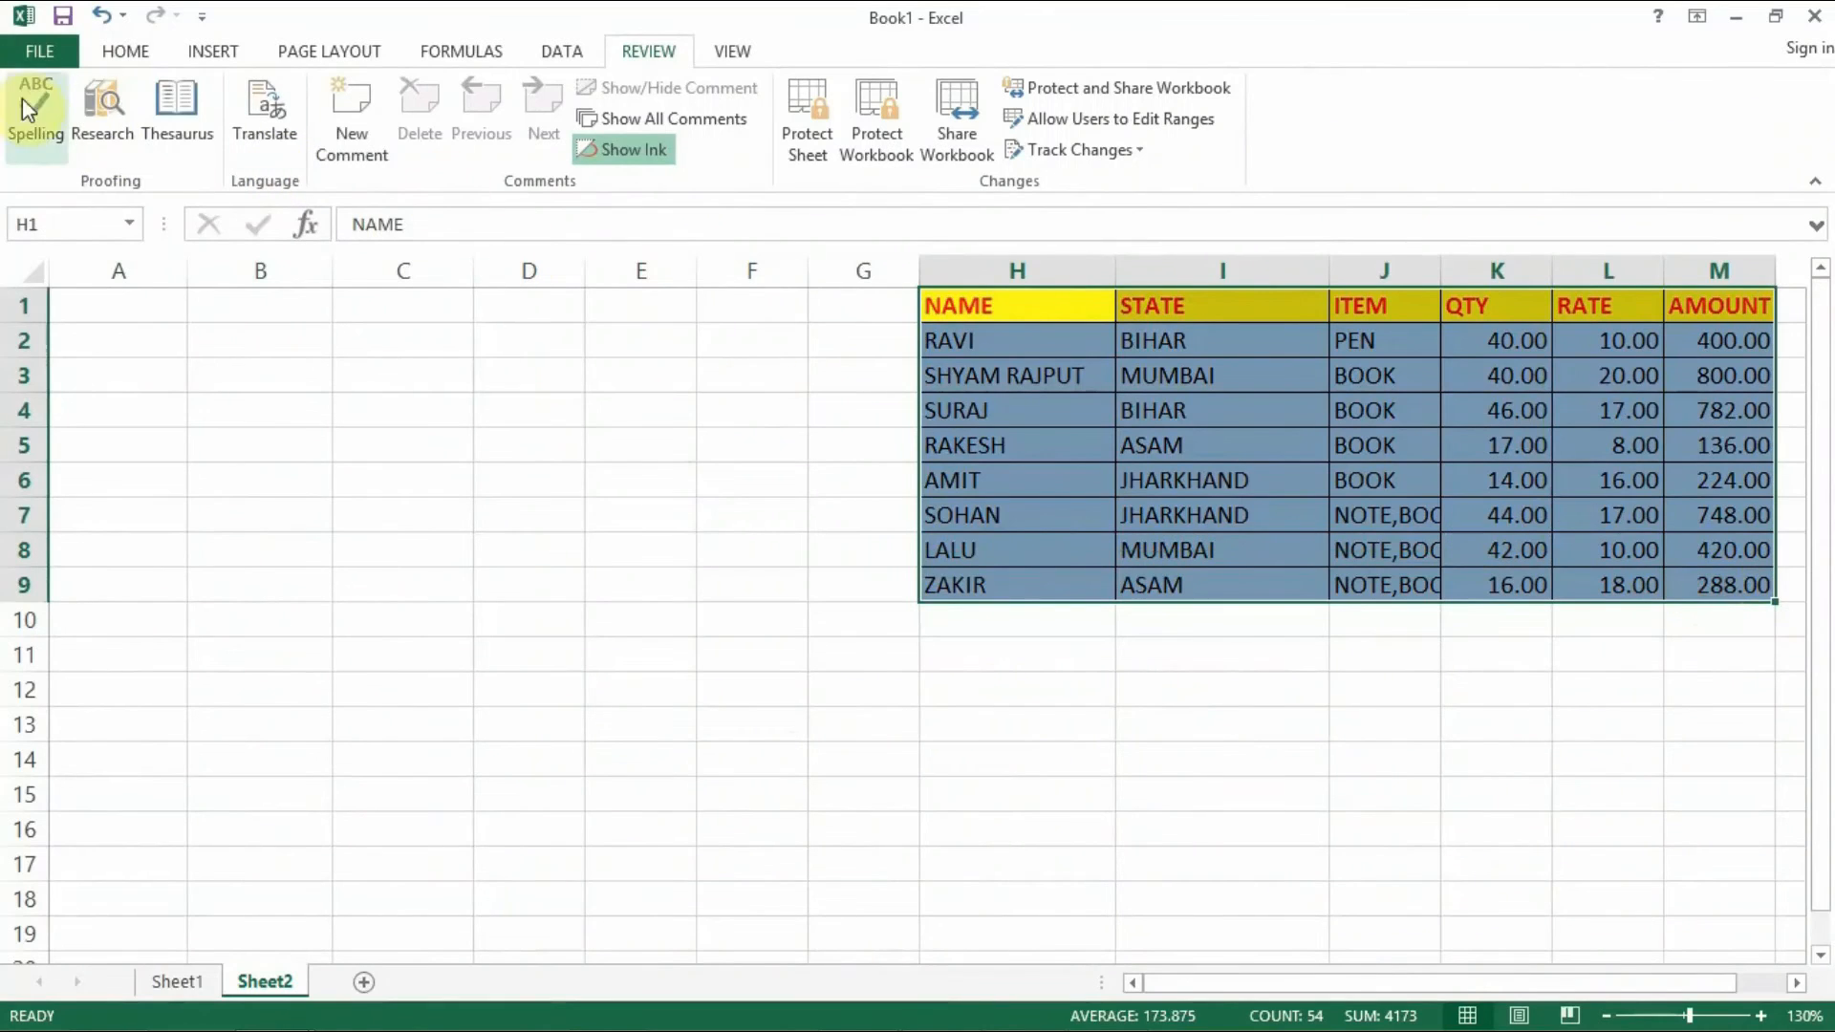
{"action": "left_click", "coordinate": [122, 55]}
{"action": "left_click", "coordinate": [109, 138]}
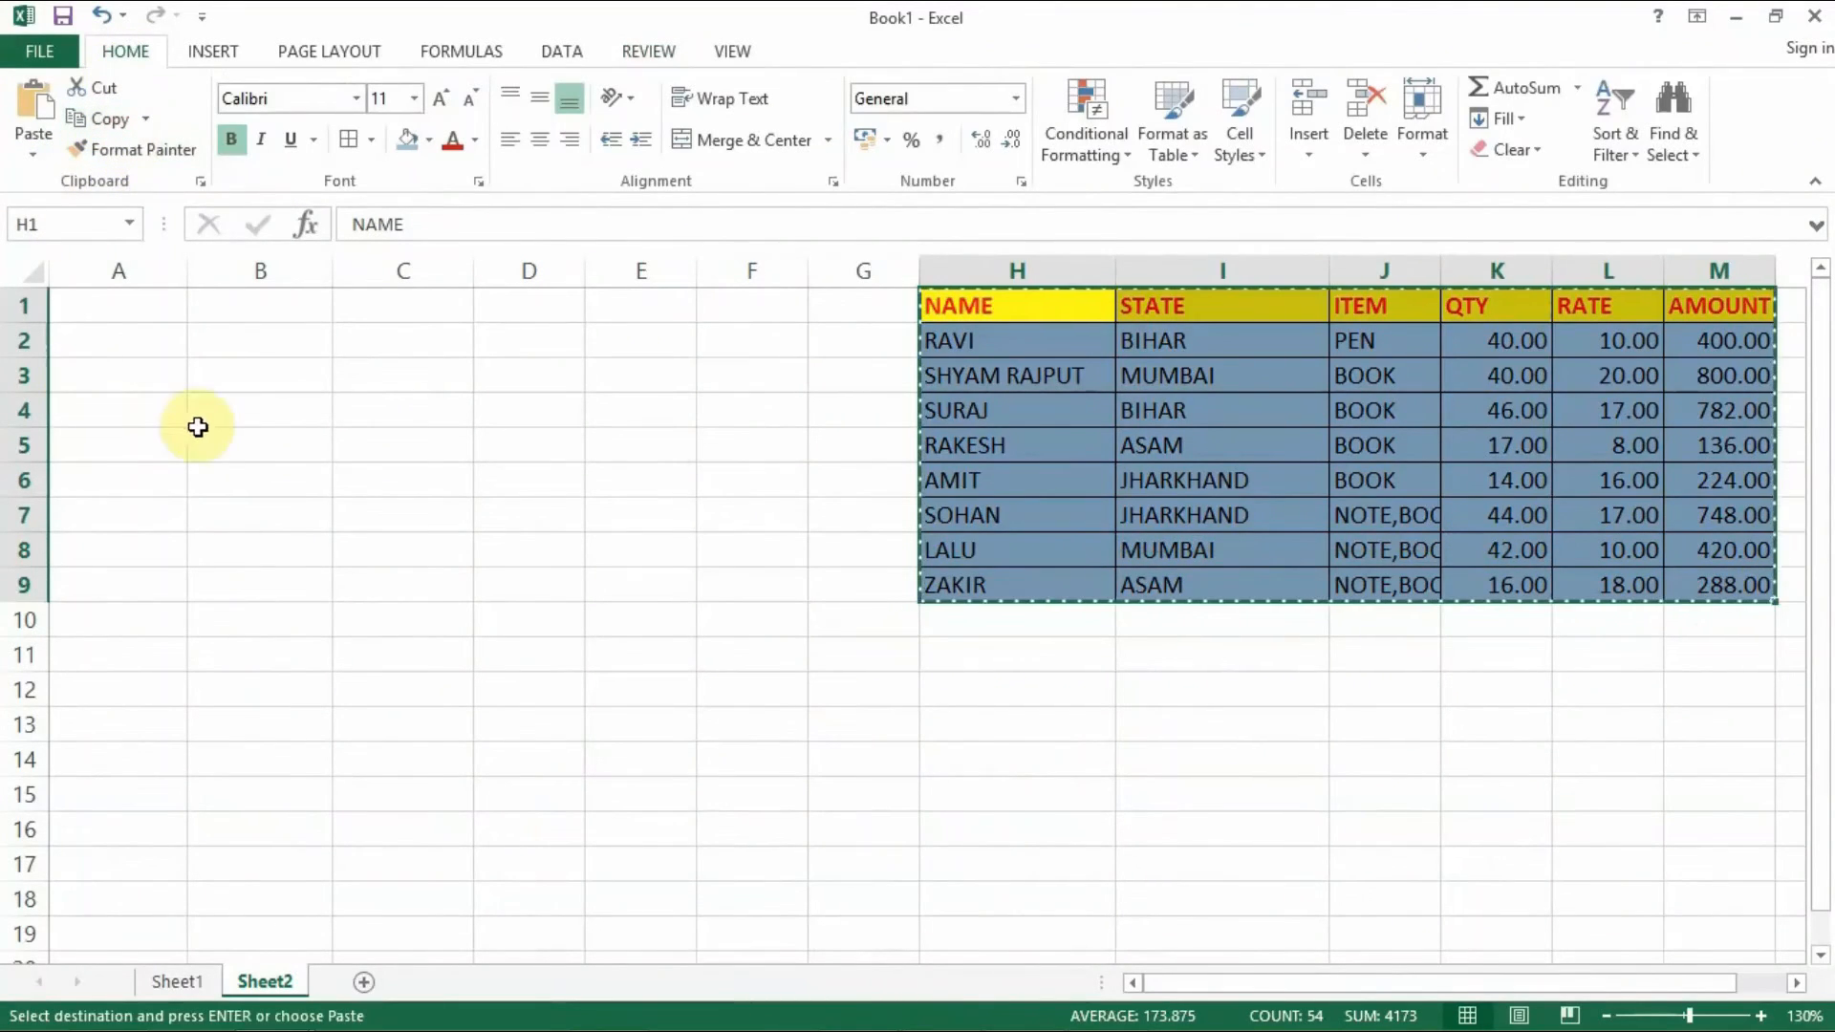
{"action": "left_click", "coordinate": [119, 446]}
{"action": "left_click", "coordinate": [36, 151]}
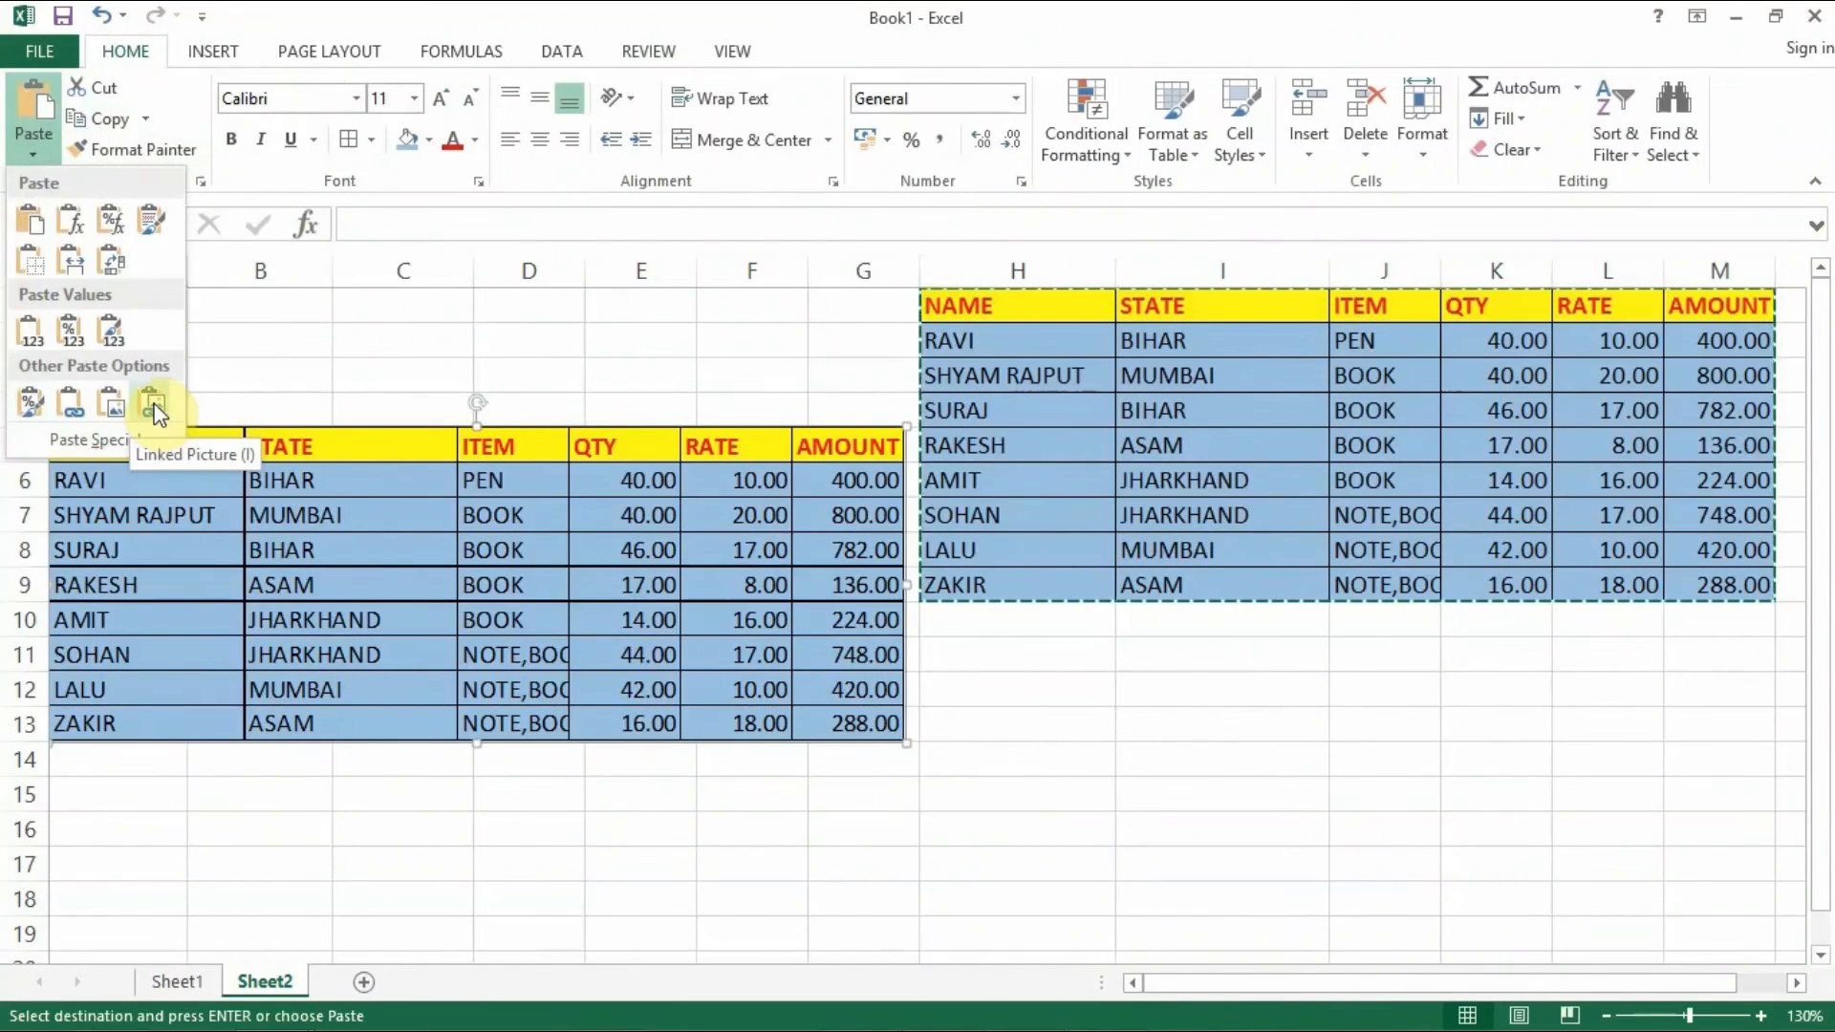
{"action": "left_click", "coordinate": [154, 408]}
{"action": "left_click_drag", "start_coordinate": [622, 749], "coordinate": [403, 570]}
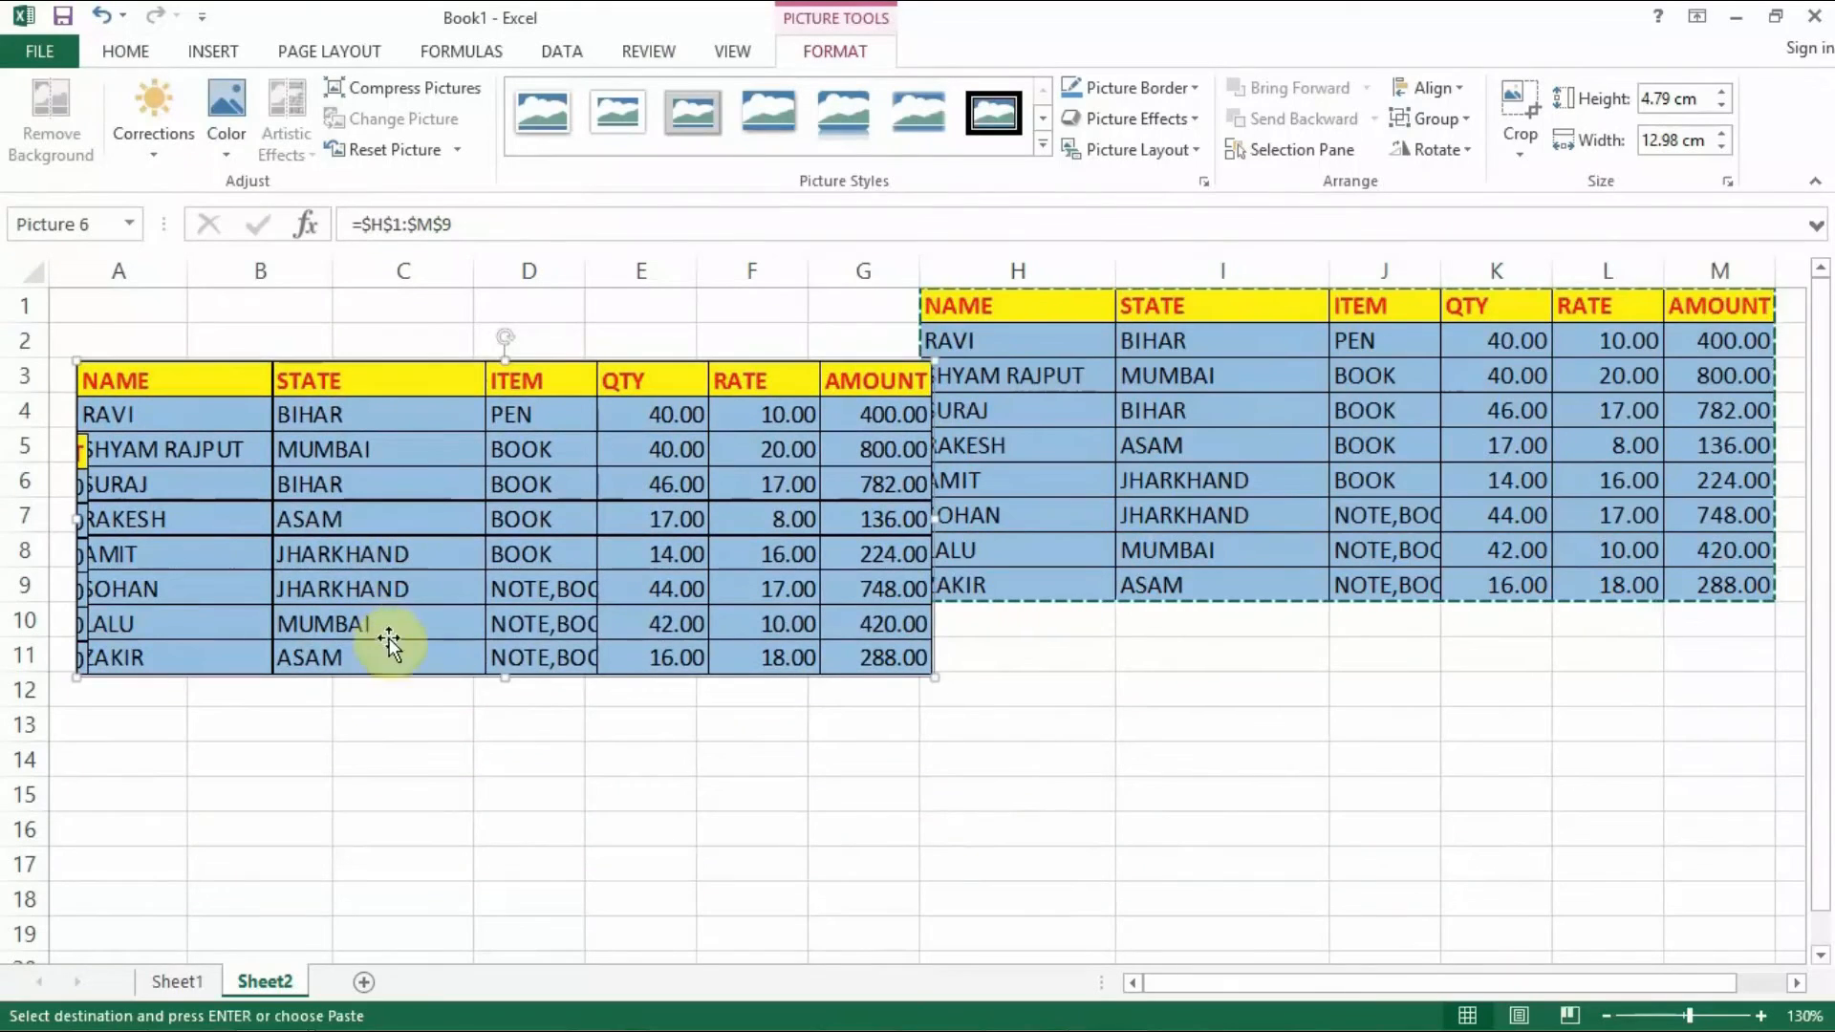
{"action": "left_click_drag", "start_coordinate": [513, 605], "coordinate": [517, 726]}
- Replace the person's name in source cell H8 and check the matching row in the linked picture
{"action": "left_click", "coordinate": [1056, 550]}
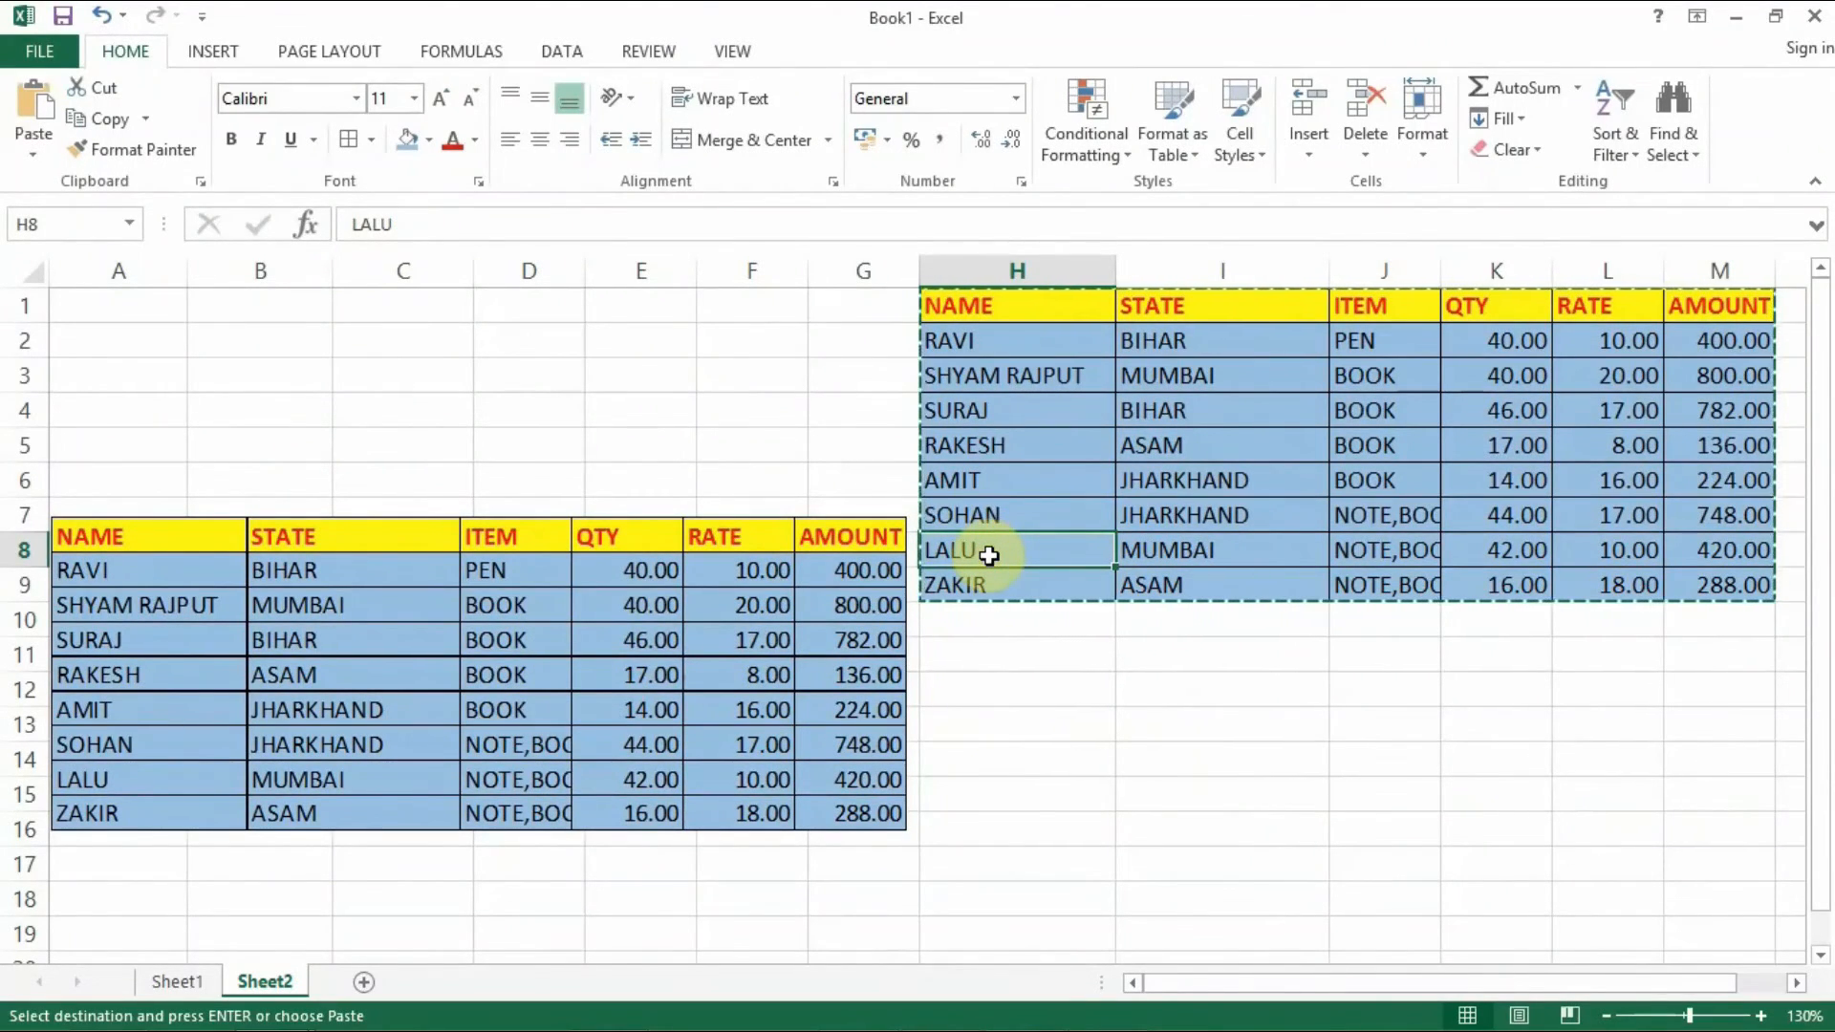
{"action": "type", "text": "m"}
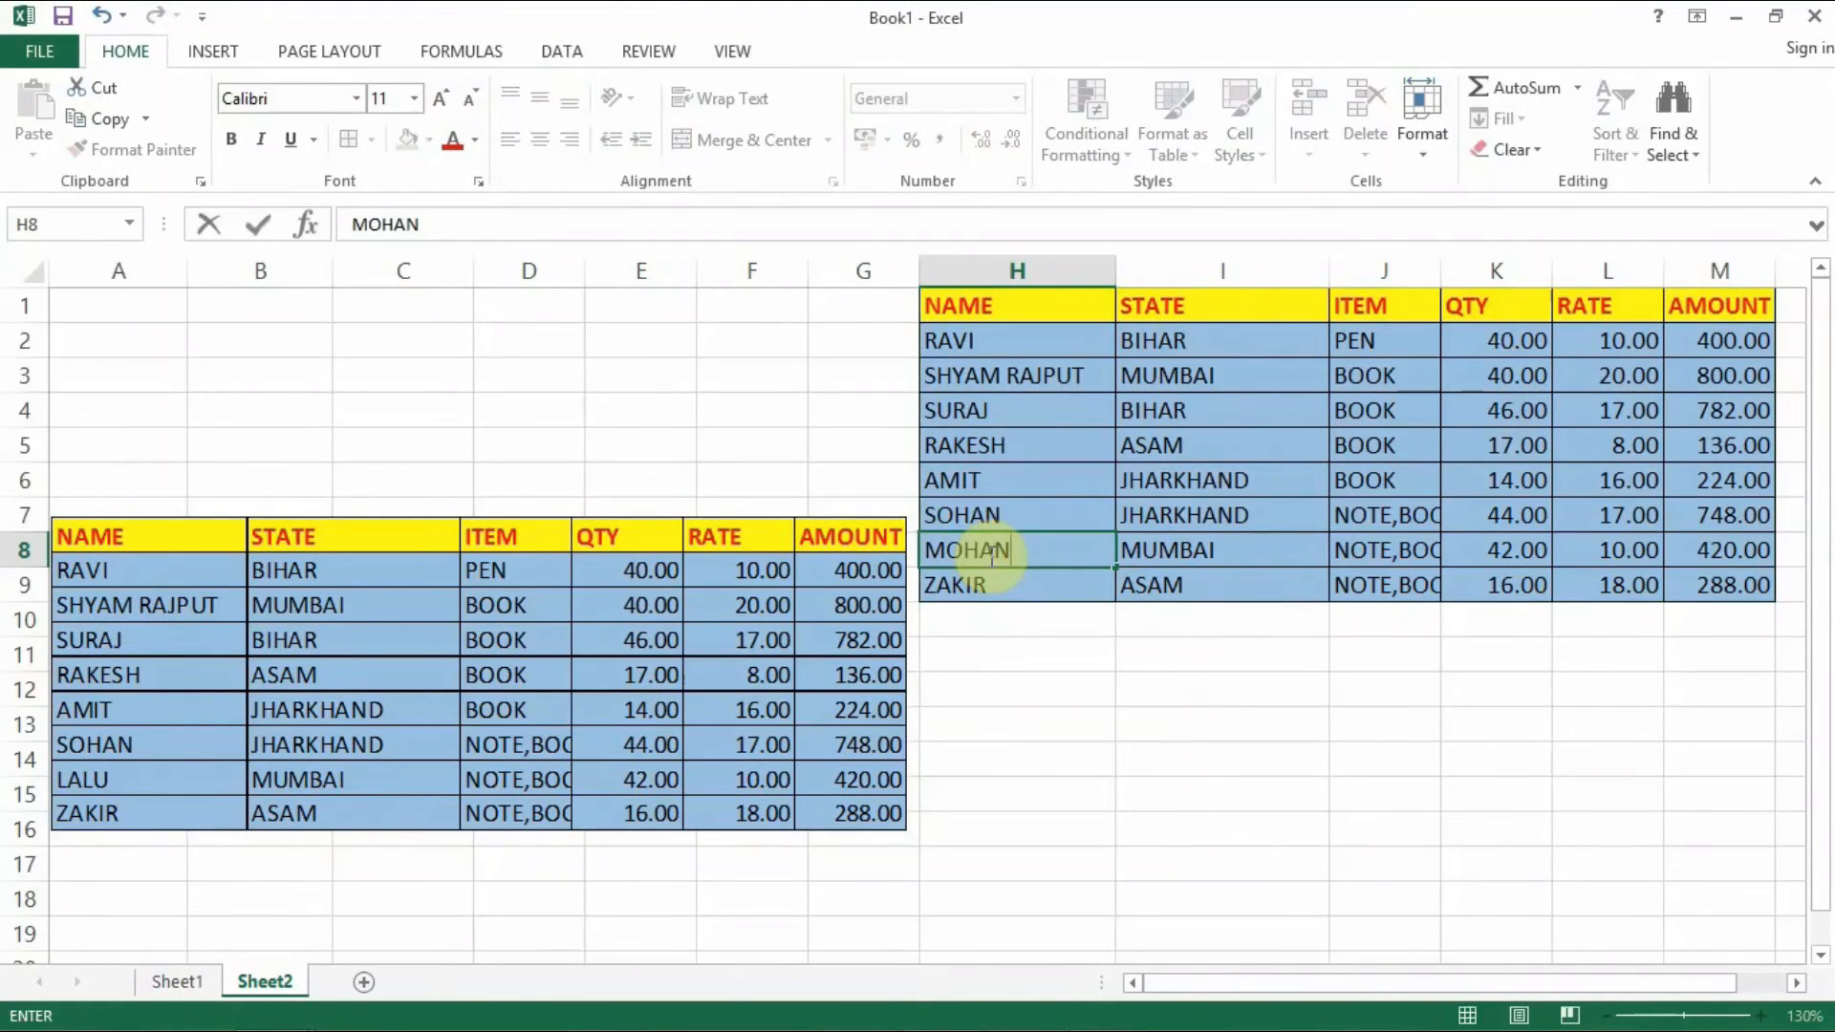
{"action": "key", "text": "Return"}
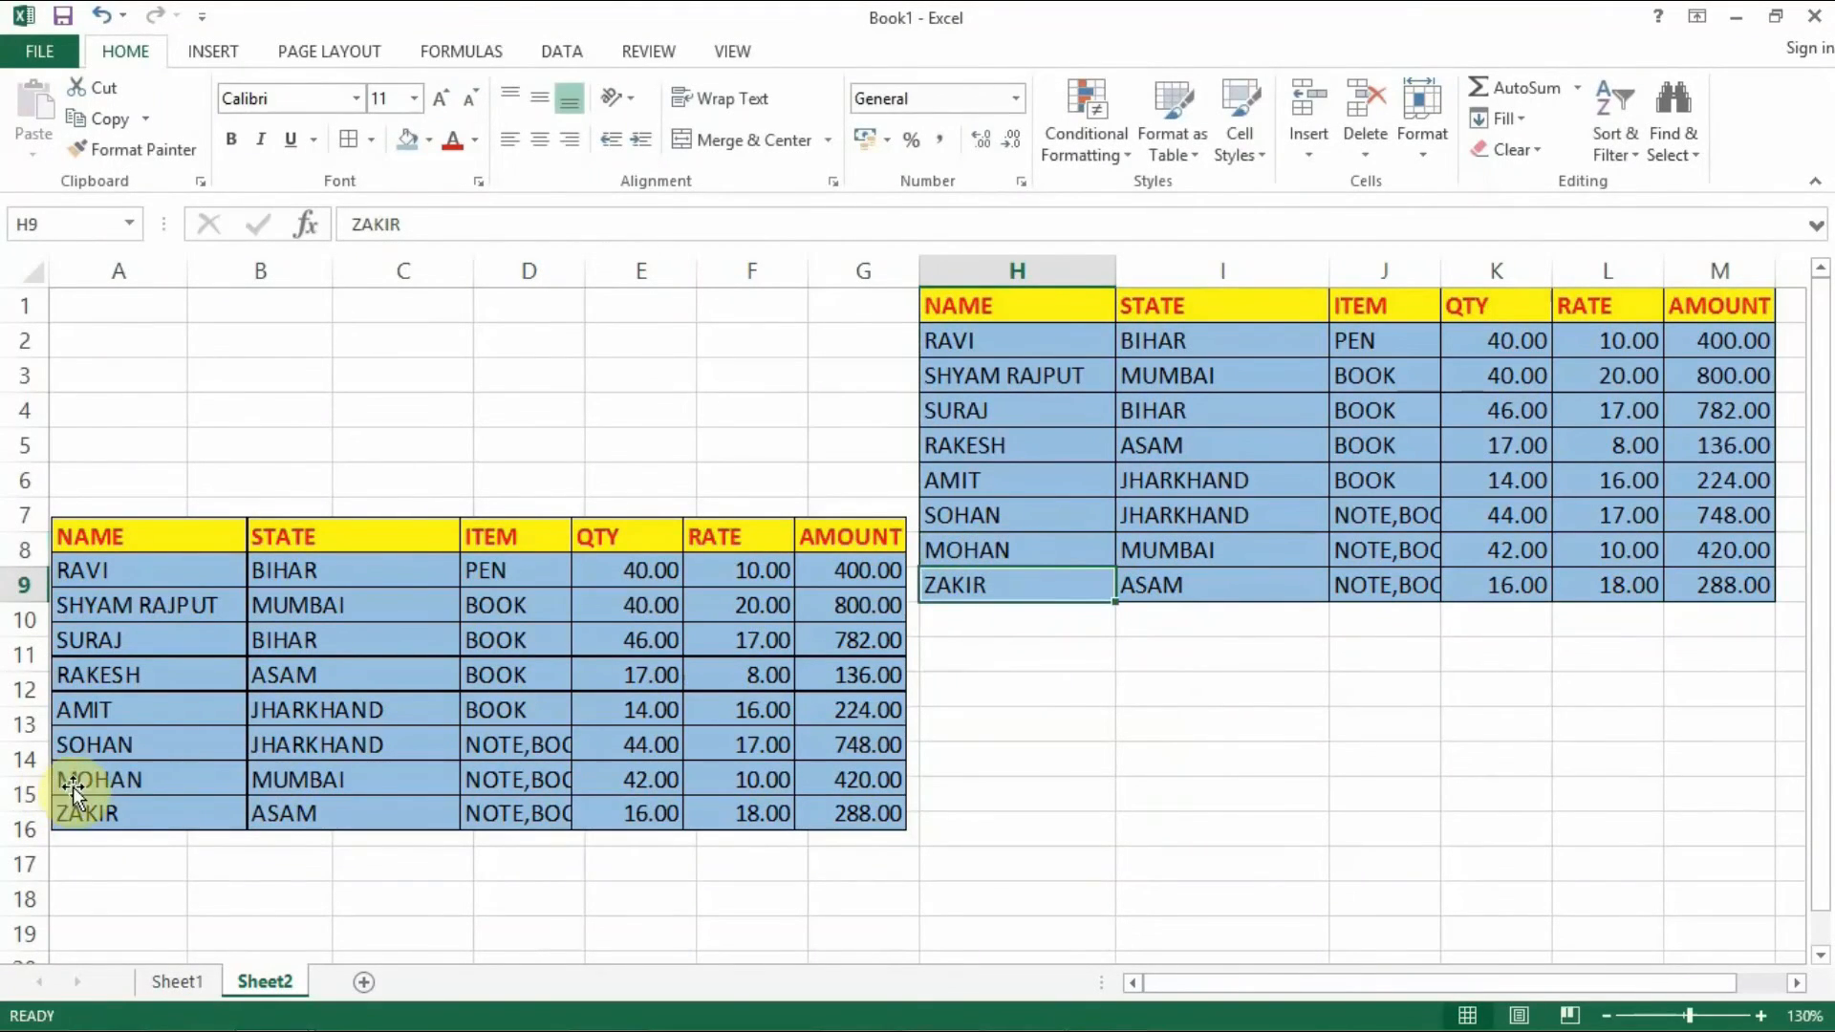
{"action": "left_click", "coordinate": [119, 783]}
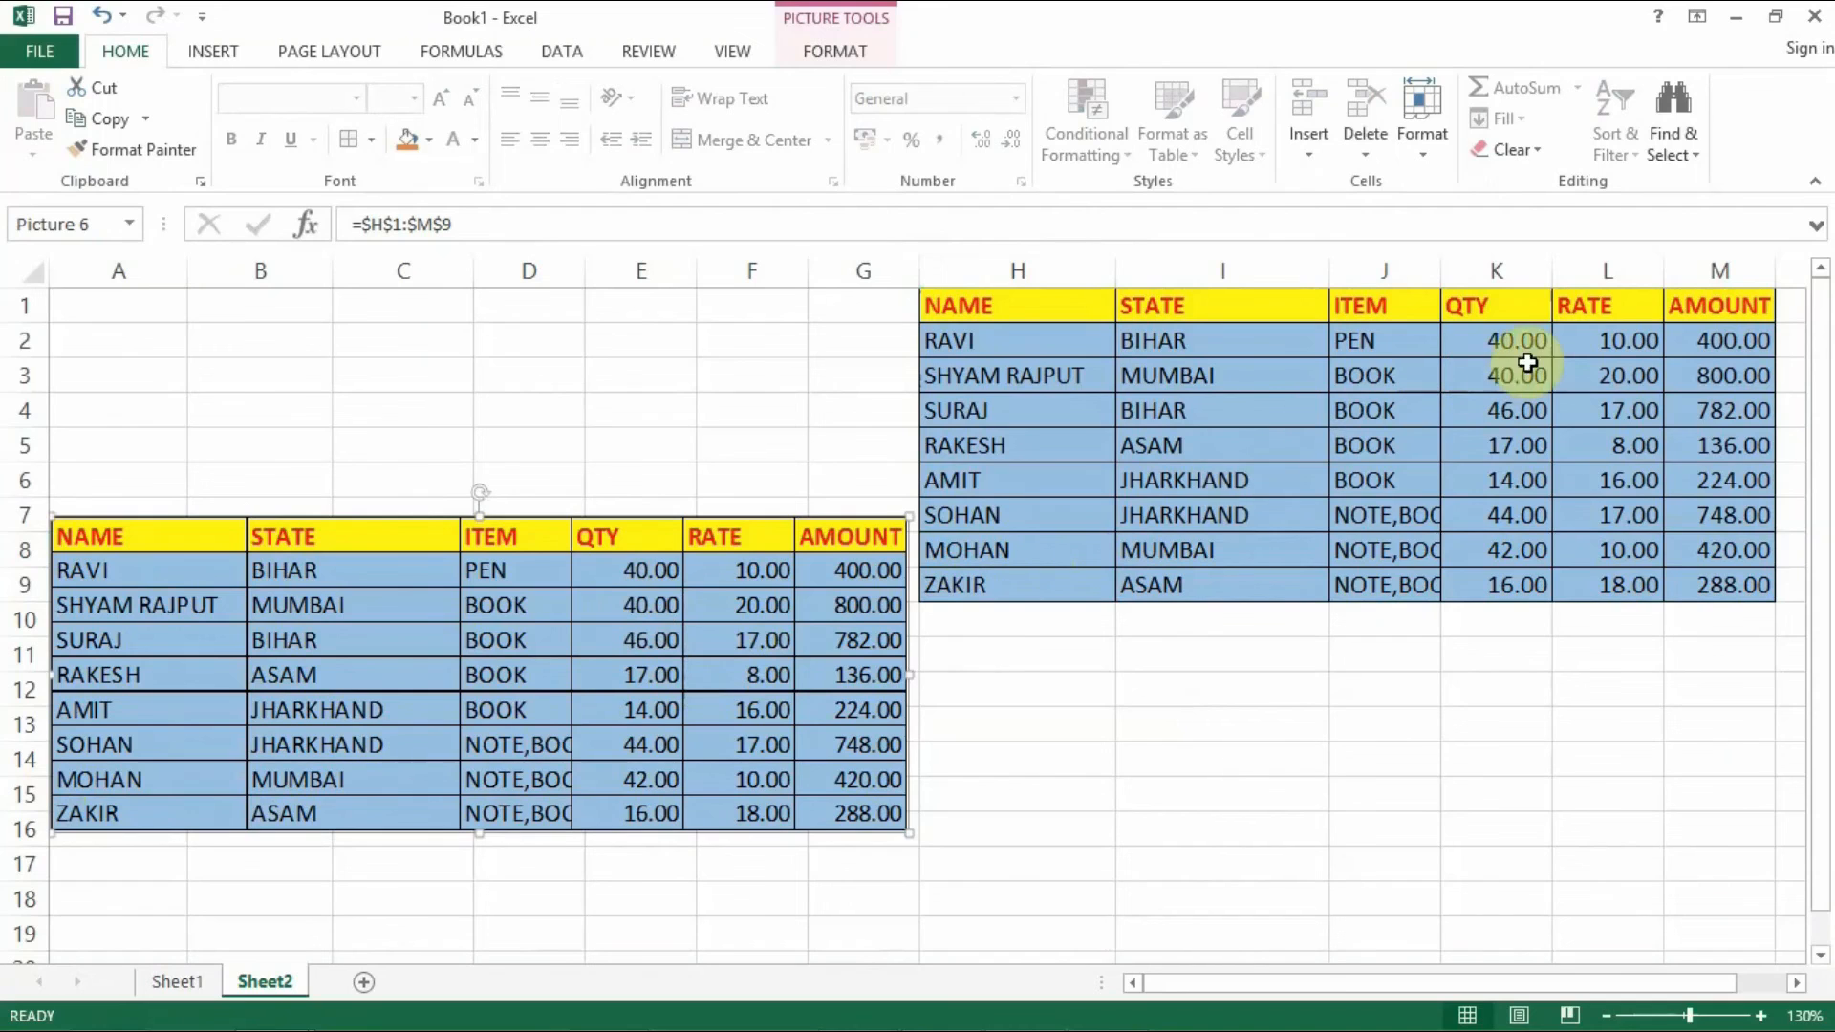
- Set the source quantity in K2 to 50, then move the linked picture up beside the source table and back down
{"action": "left_click", "coordinate": [1498, 336]}
{"action": "type", "text": "50"}
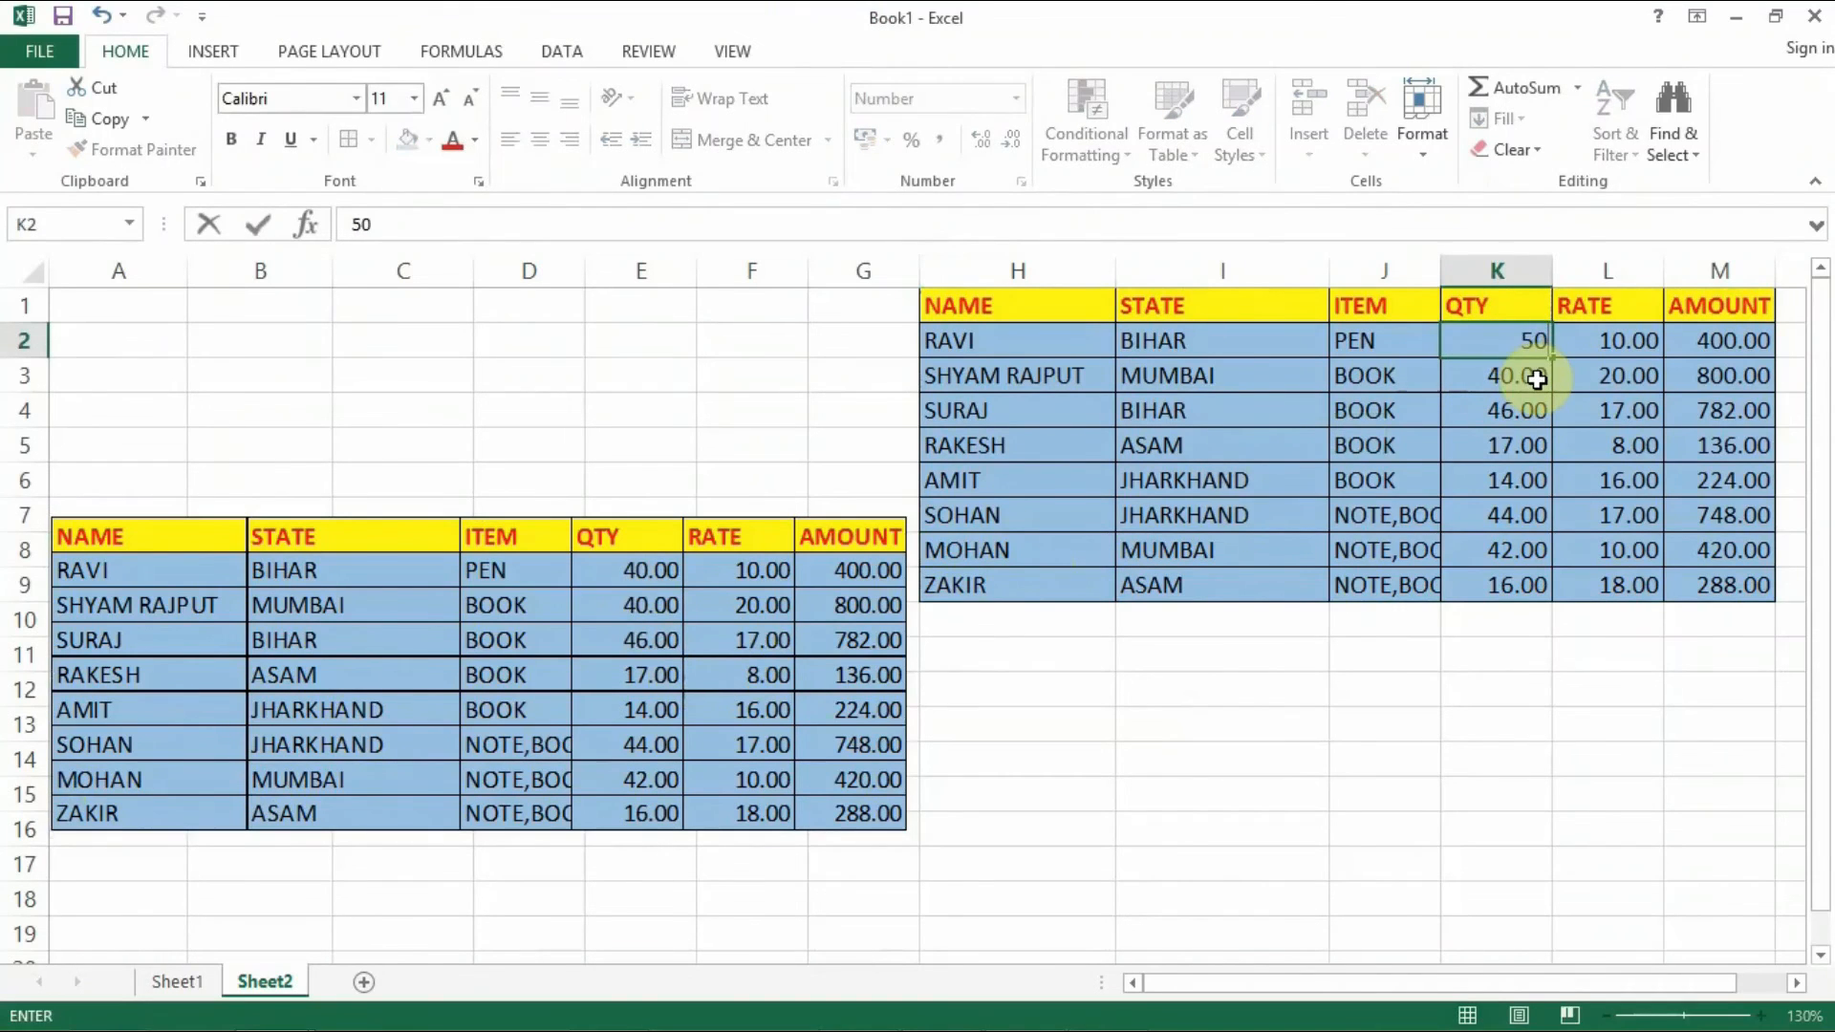
{"action": "key", "text": "Return"}
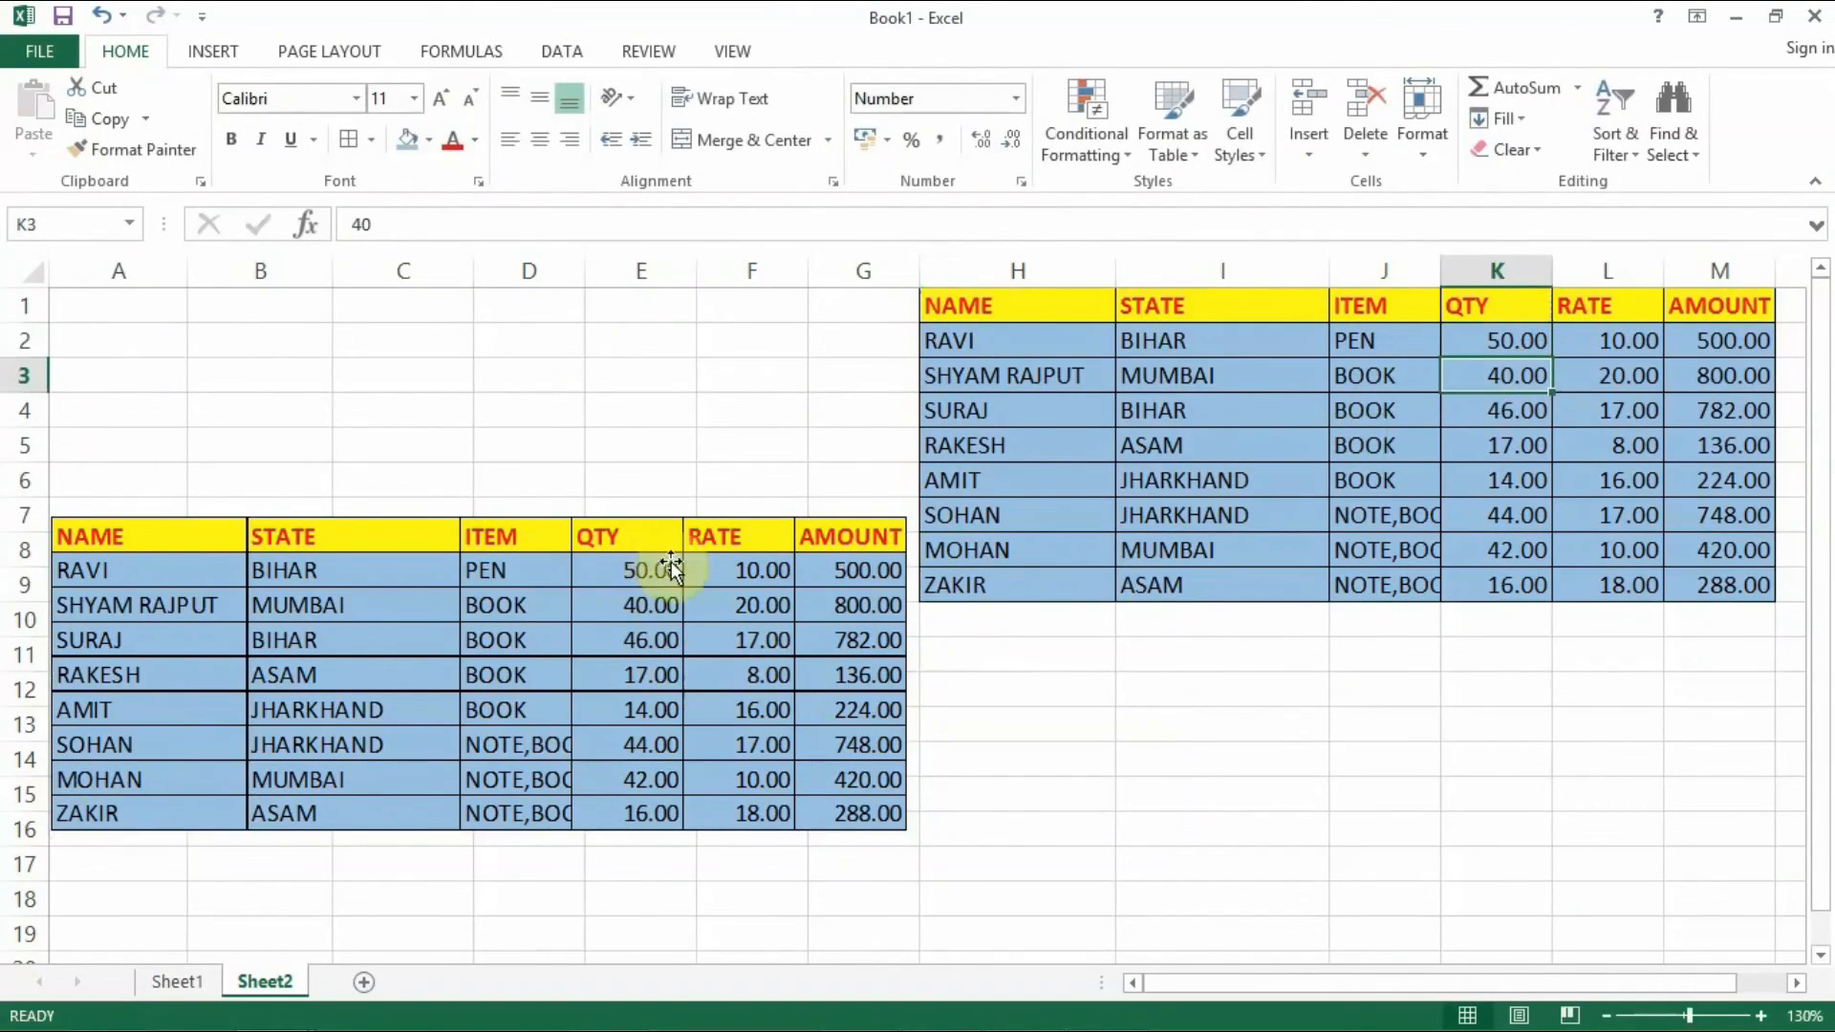
{"action": "left_click_drag", "start_coordinate": [615, 593], "coordinate": [614, 367]}
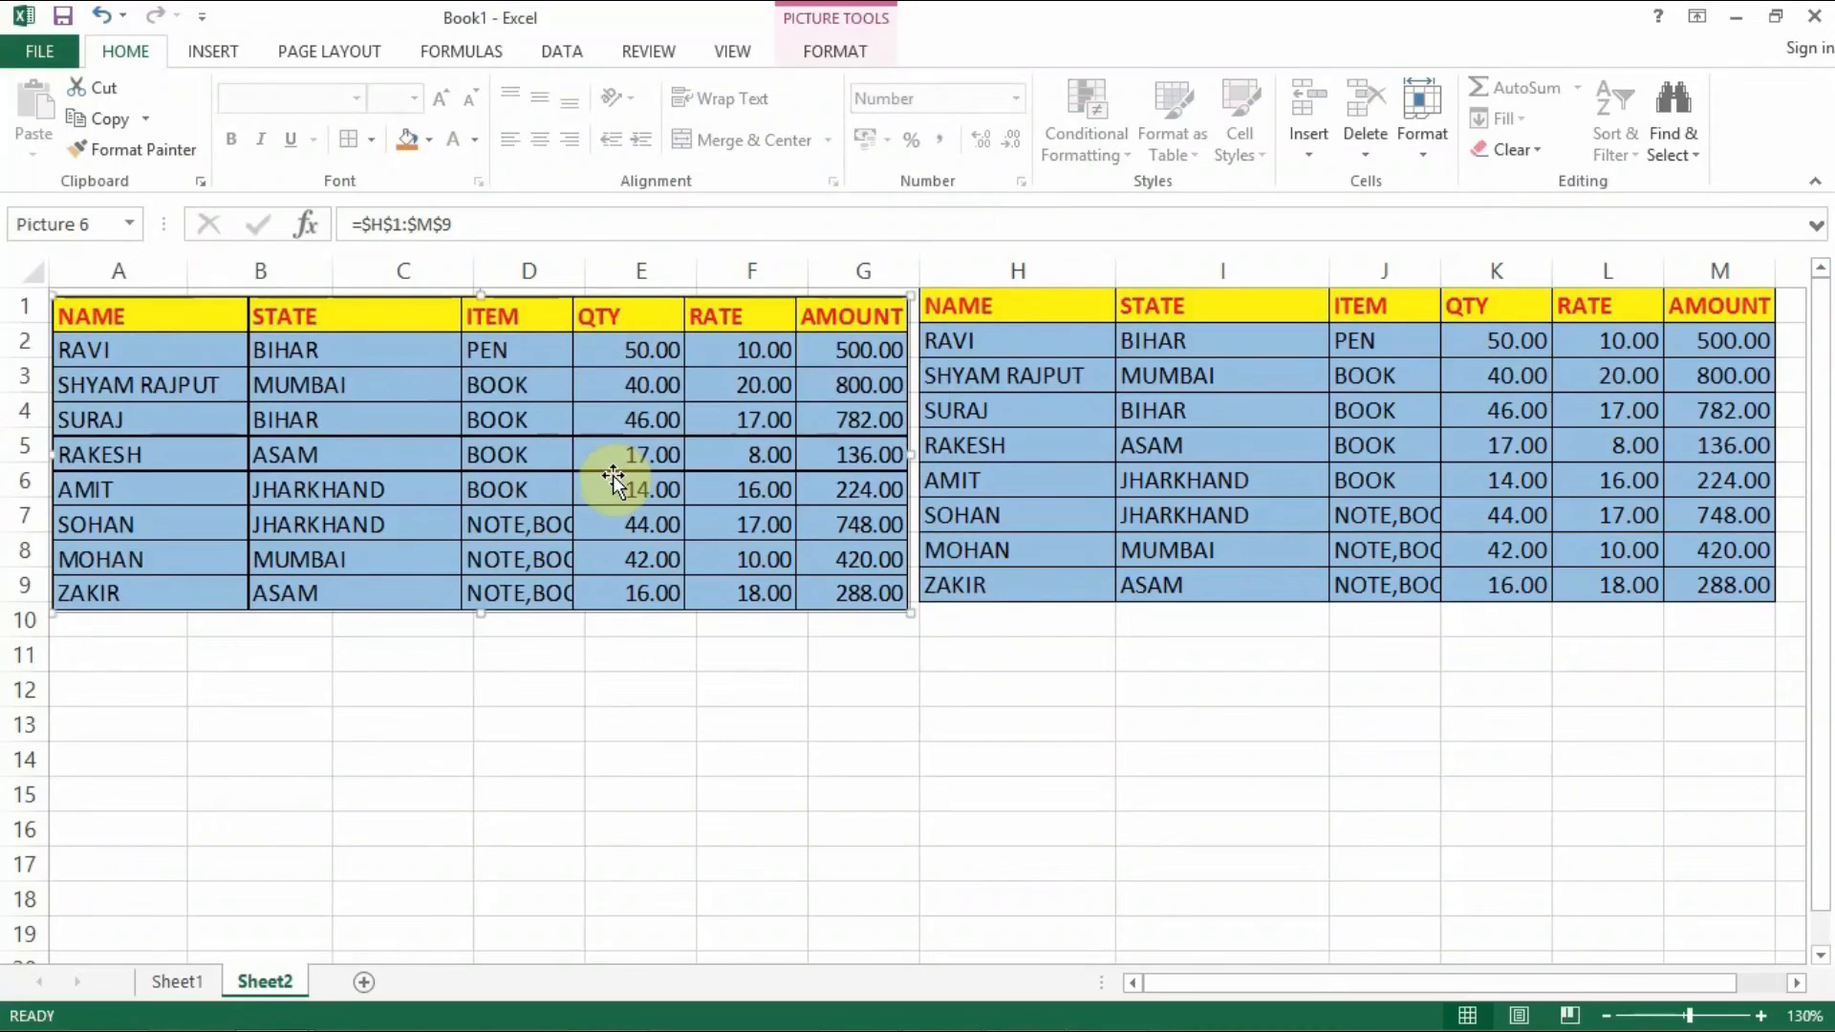
{"action": "left_click_drag", "start_coordinate": [612, 474], "coordinate": [613, 690]}
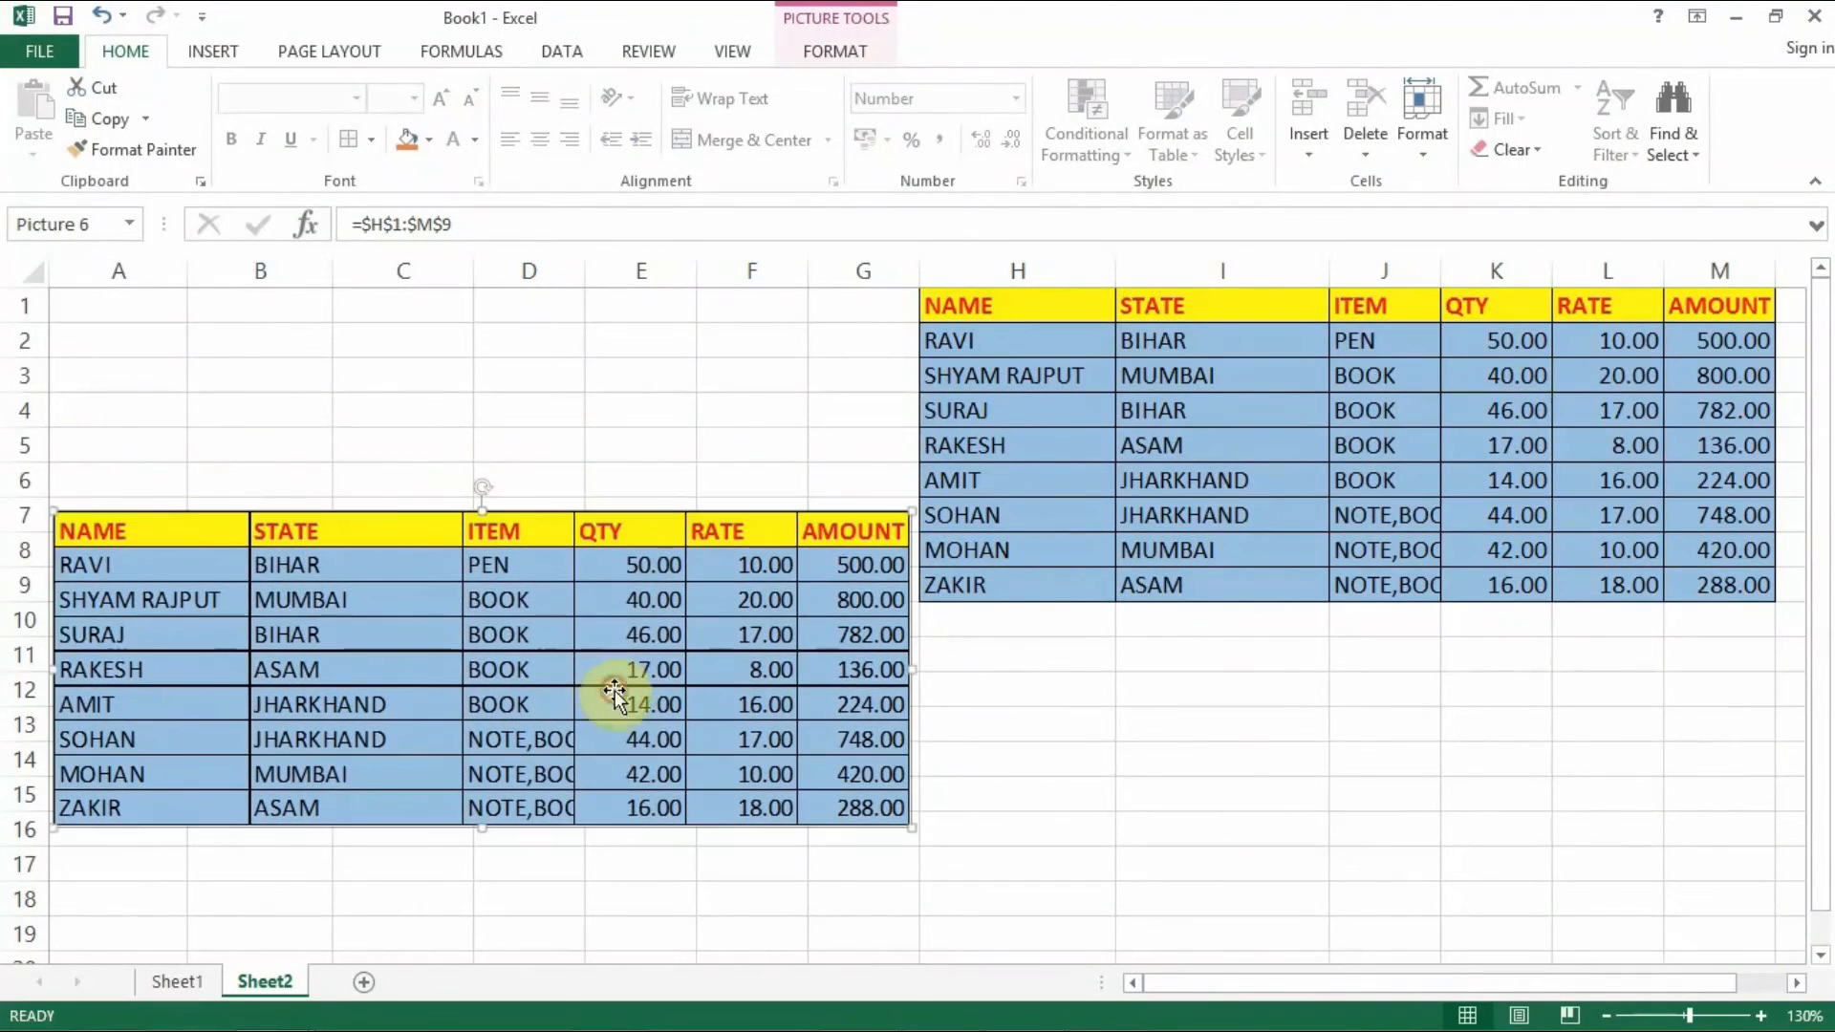
- View the Clipboard pane and close it again
{"action": "left_click", "coordinate": [199, 184]}
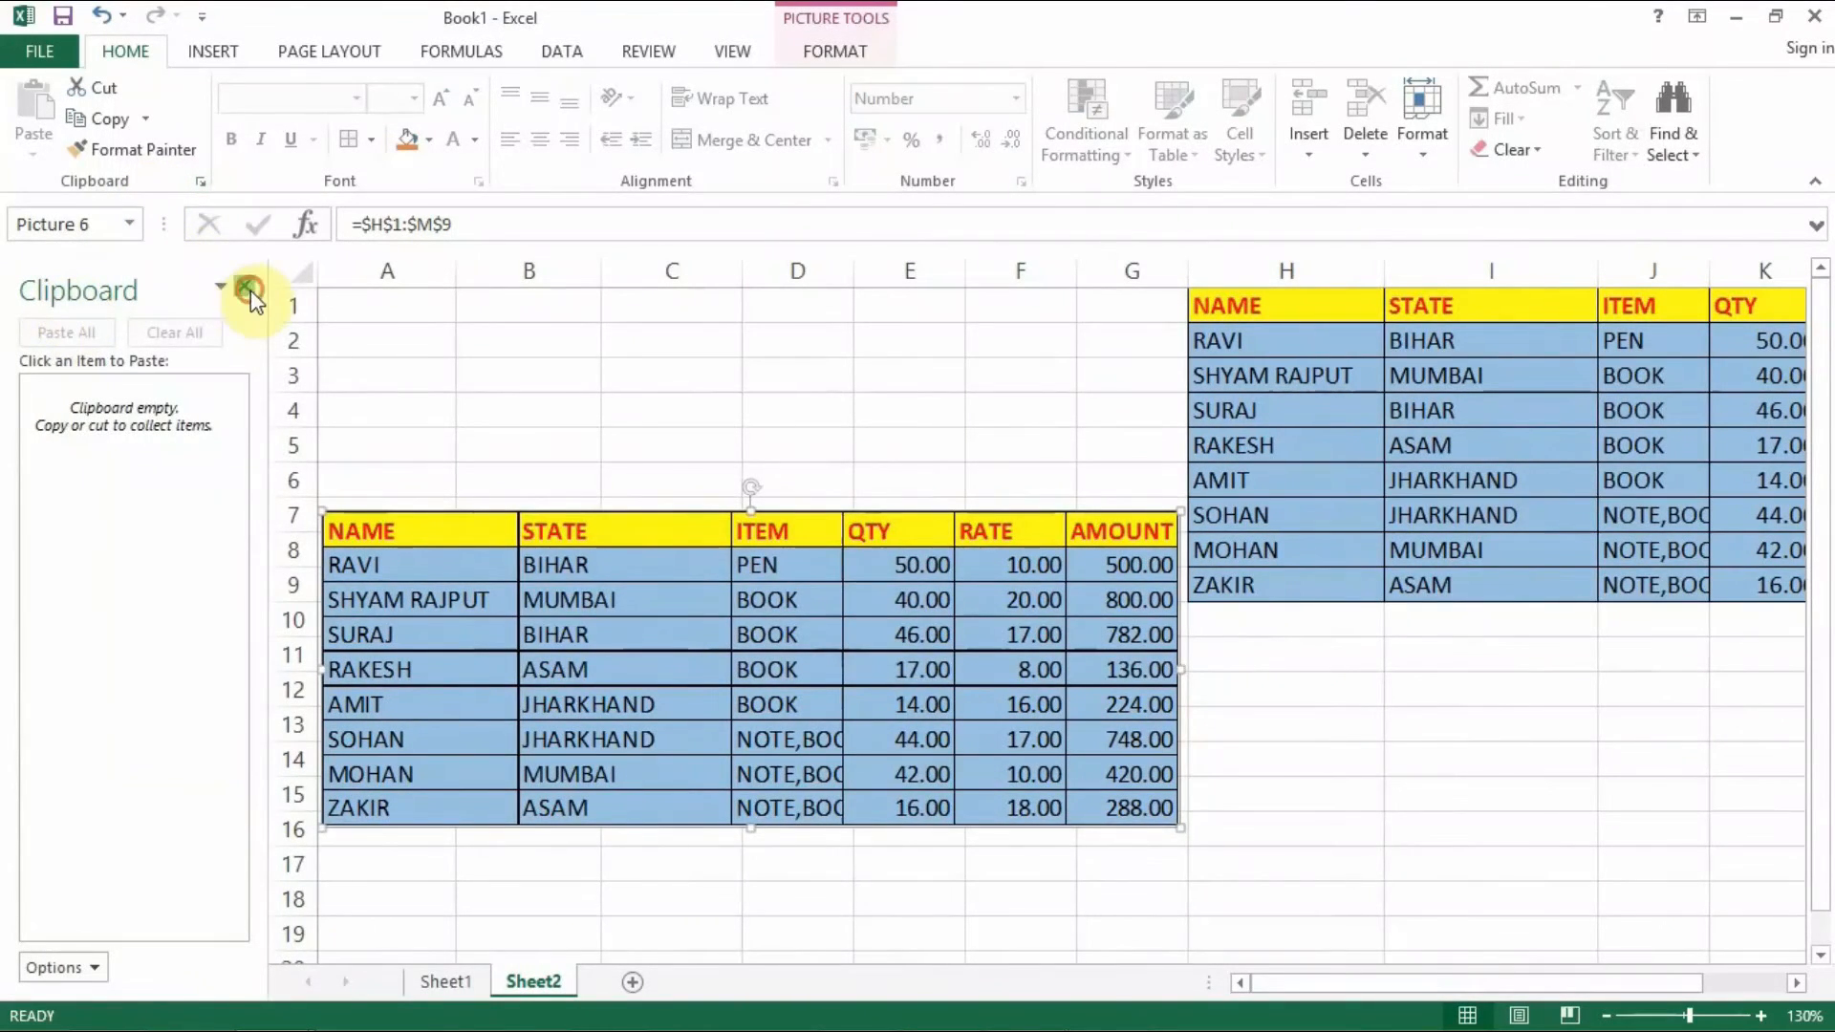
{"action": "left_click", "coordinate": [250, 290]}
- Copy the source table H1:M9 and review the Paste Special options without pasting anything
{"action": "left_click_drag", "start_coordinate": [946, 308], "coordinate": [1711, 586]}
{"action": "left_click", "coordinate": [73, 123]}
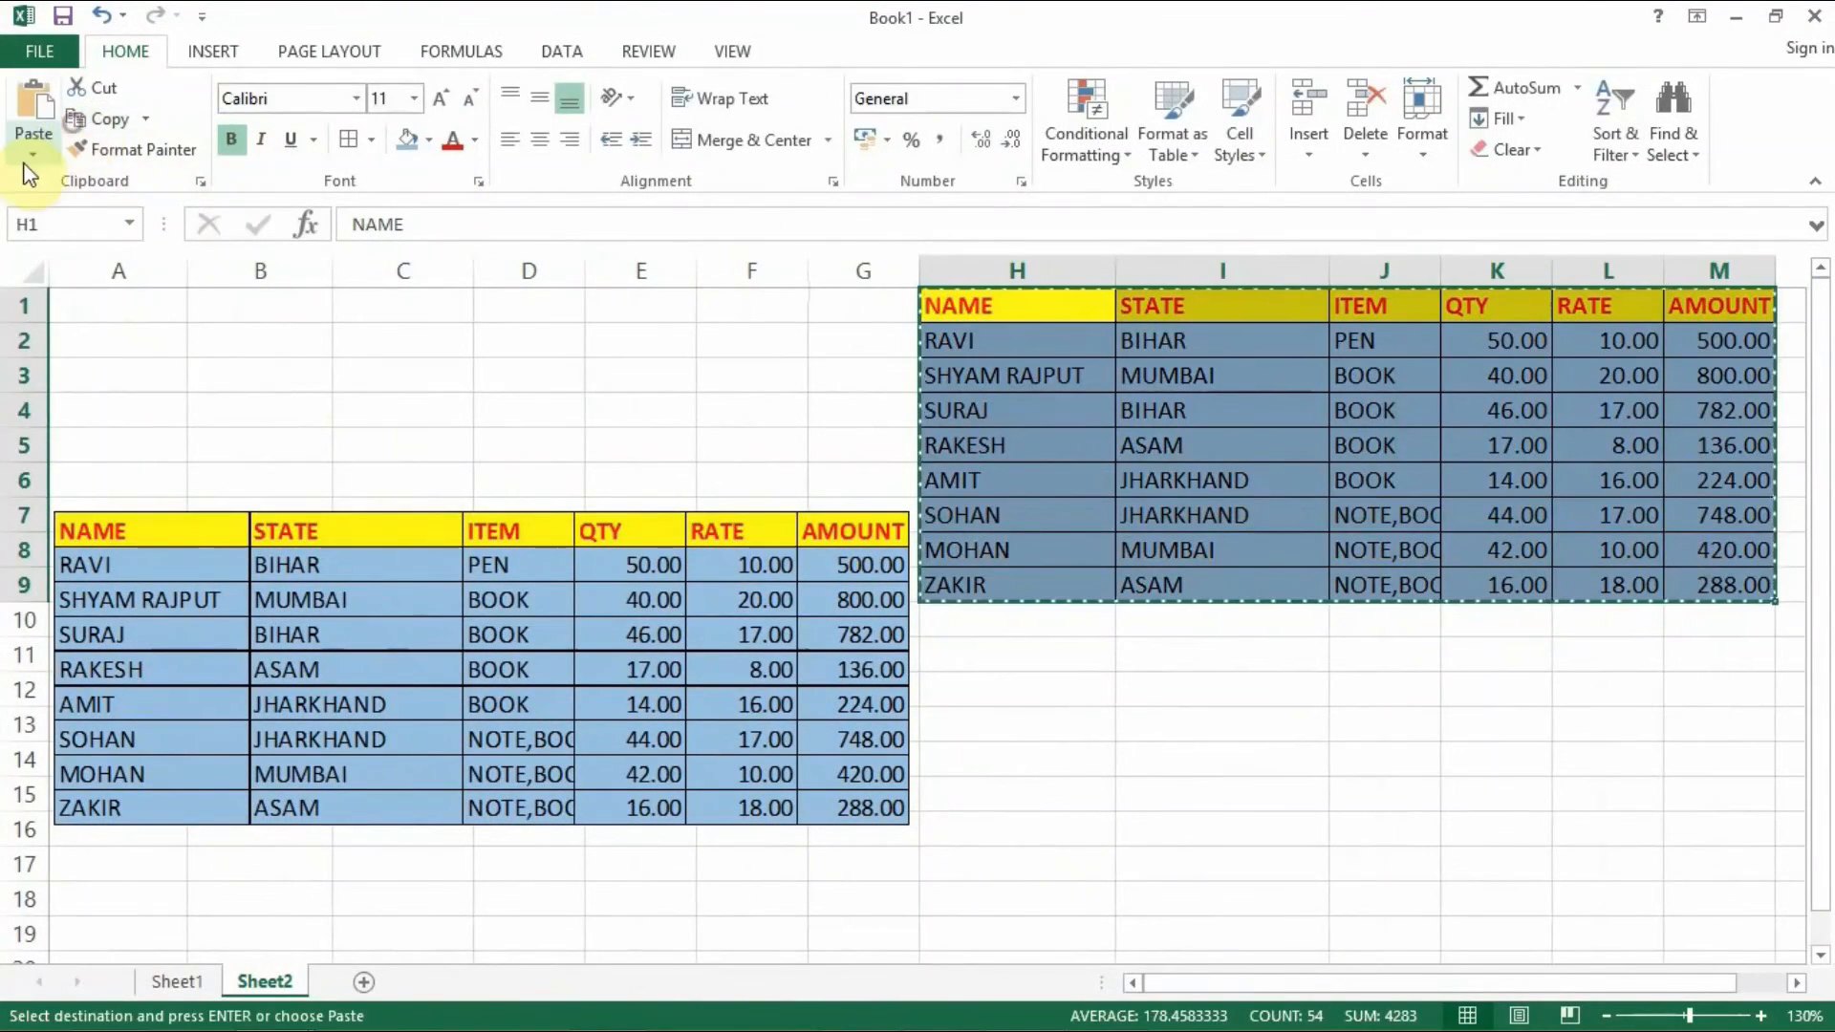
{"action": "left_click", "coordinate": [32, 155]}
{"action": "left_click", "coordinate": [104, 443]}
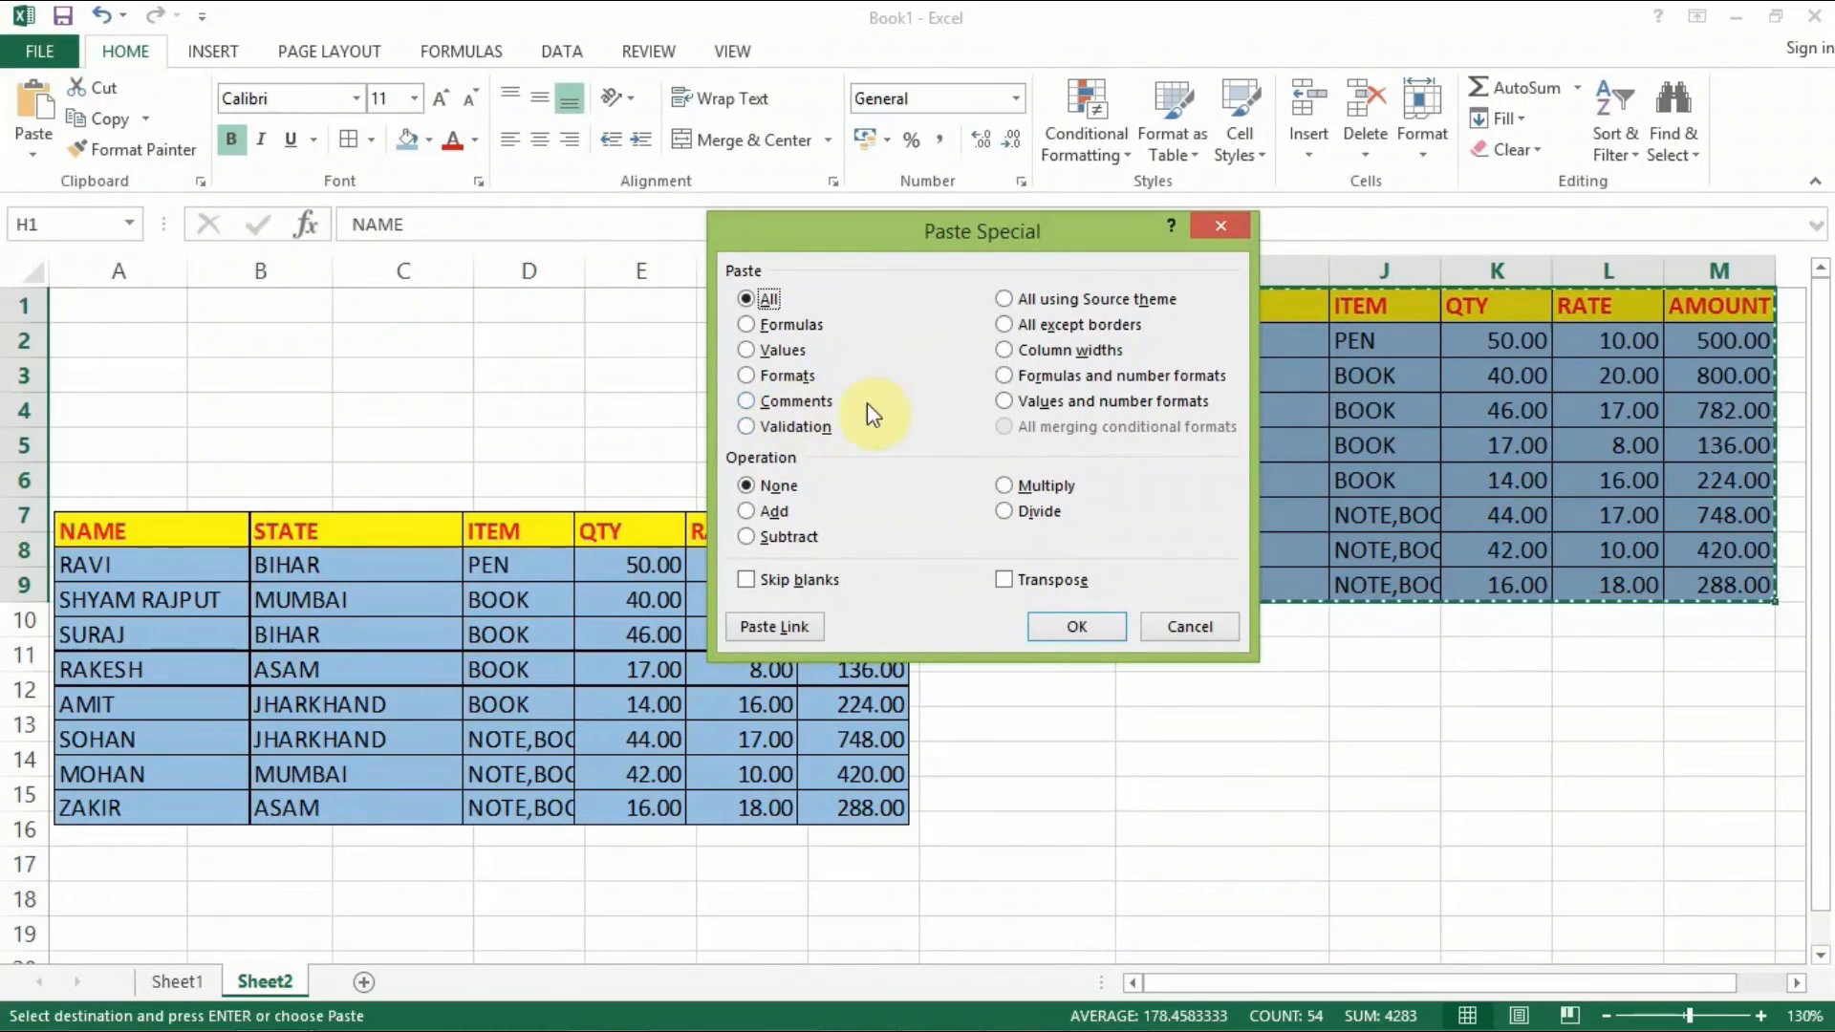
{"action": "left_click", "coordinate": [1214, 229]}
{"action": "left_click", "coordinate": [626, 435]}
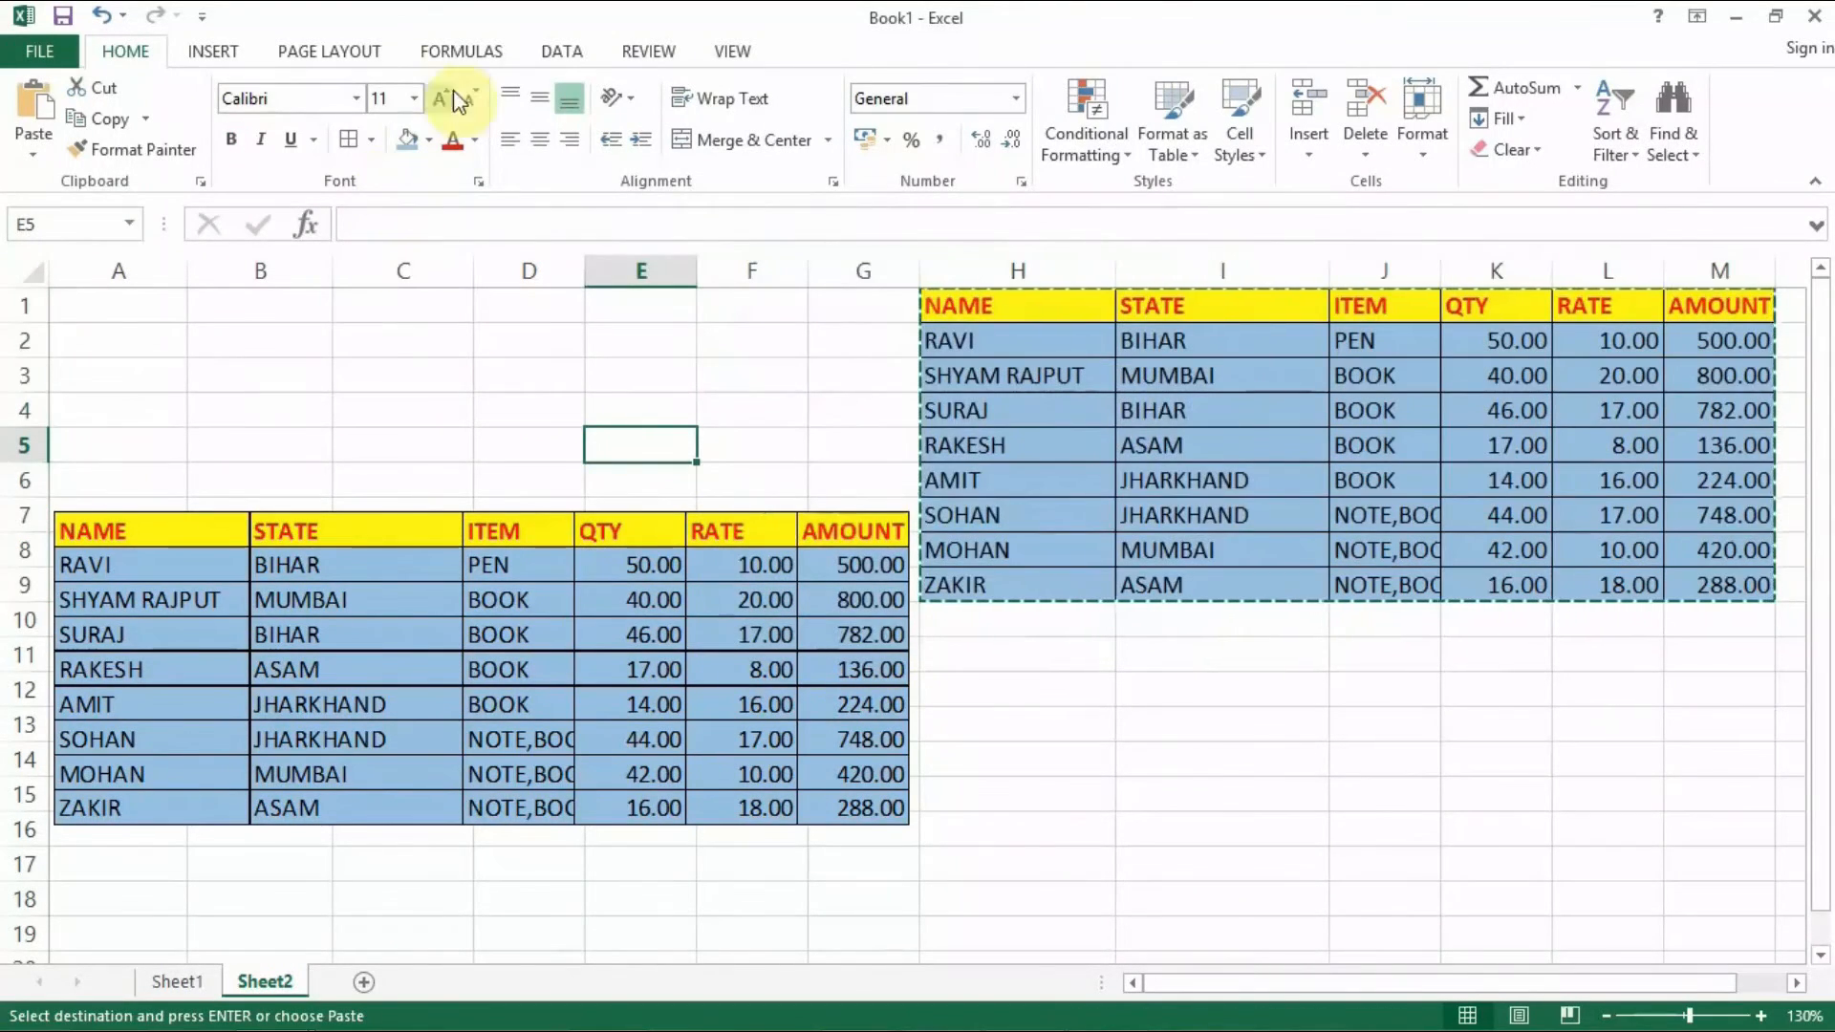
- Add a comment to source cell H2 stating that the person named there "IS A GOOD BOY."
{"action": "left_click", "coordinate": [636, 51]}
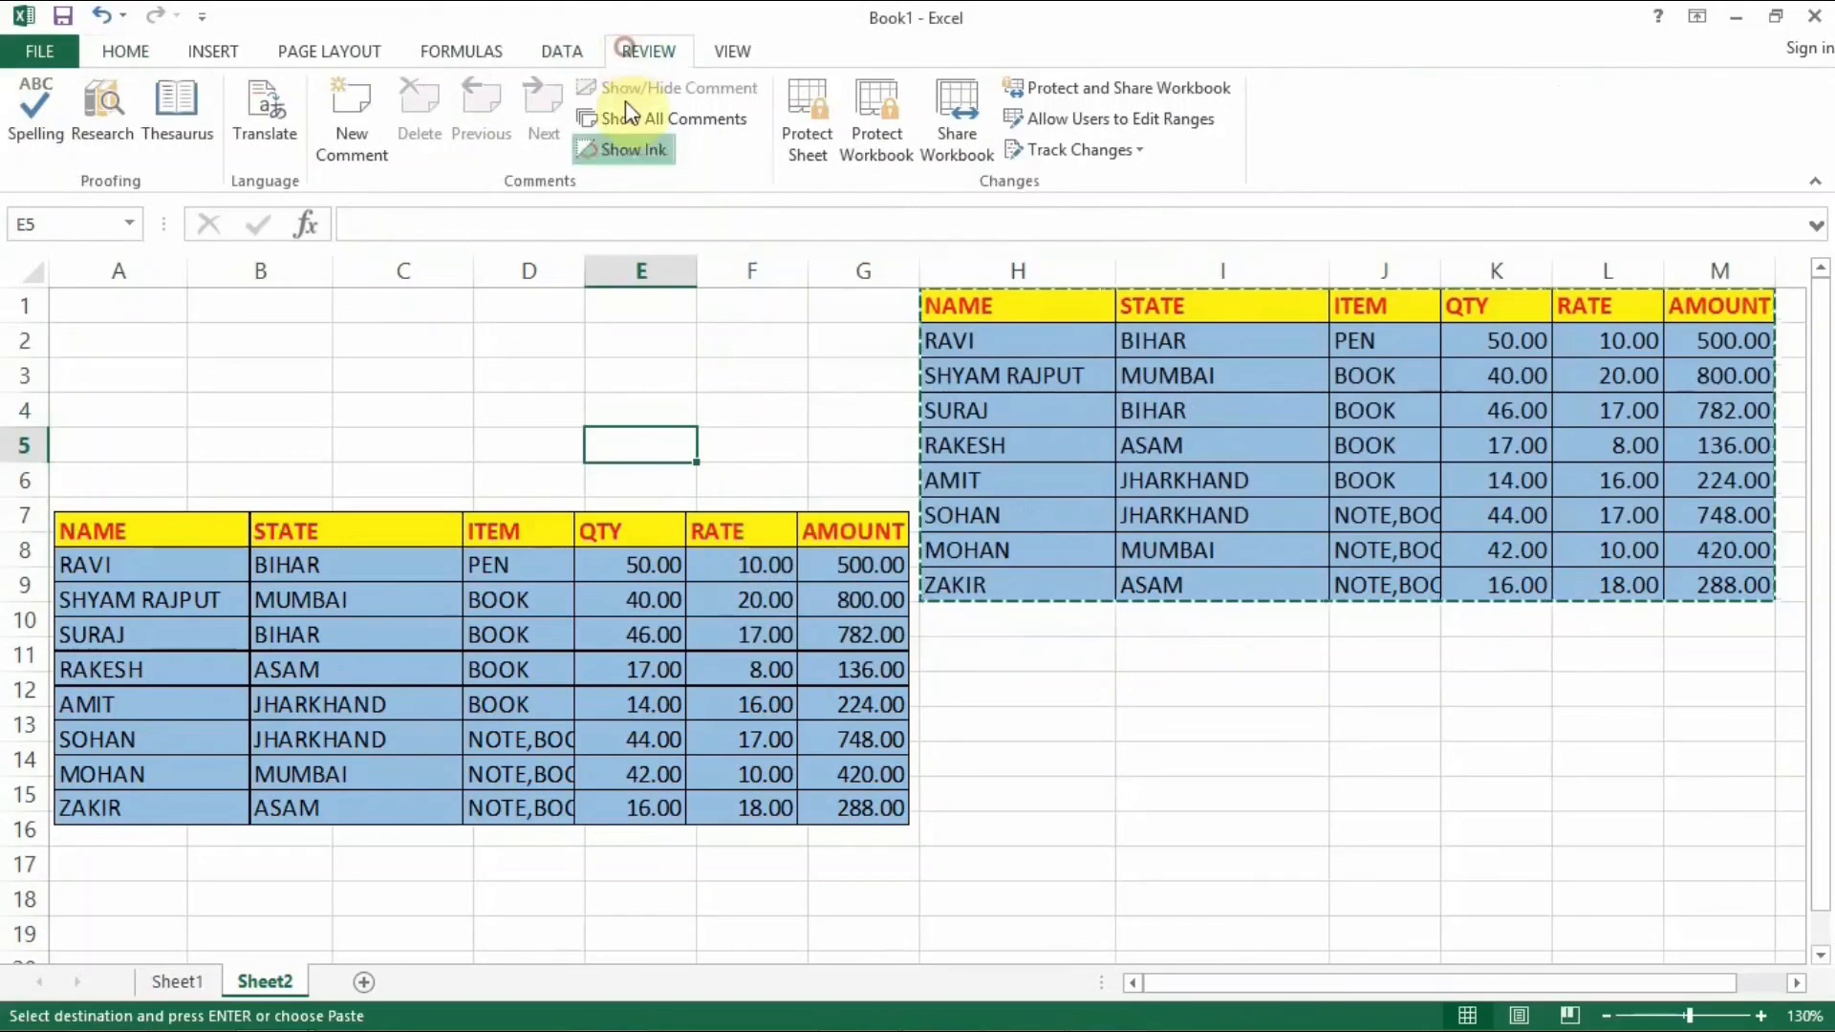
{"action": "left_click", "coordinate": [1000, 328]}
{"action": "left_click", "coordinate": [356, 153]}
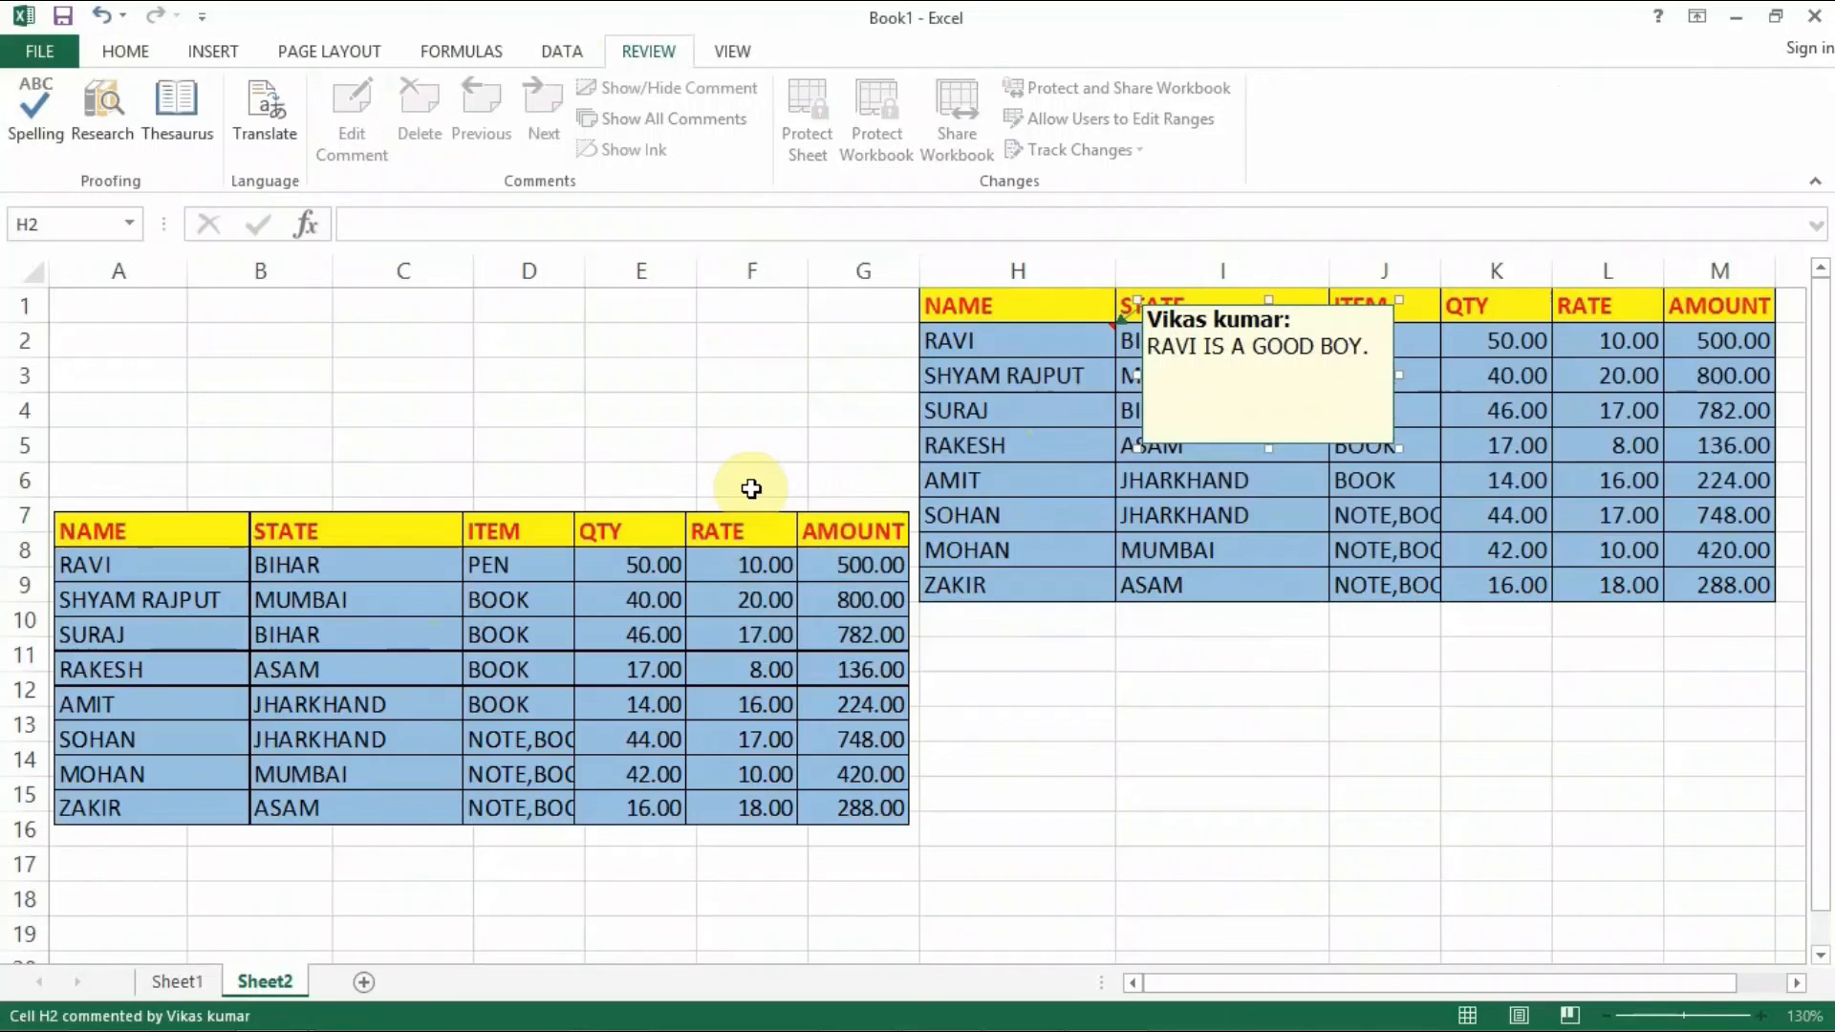
{"action": "left_click", "coordinate": [984, 550]}
- Copy cell H2, paste only its comment into A2 with Paste Special, and display the pasted comment
{"action": "left_click", "coordinate": [1001, 341]}
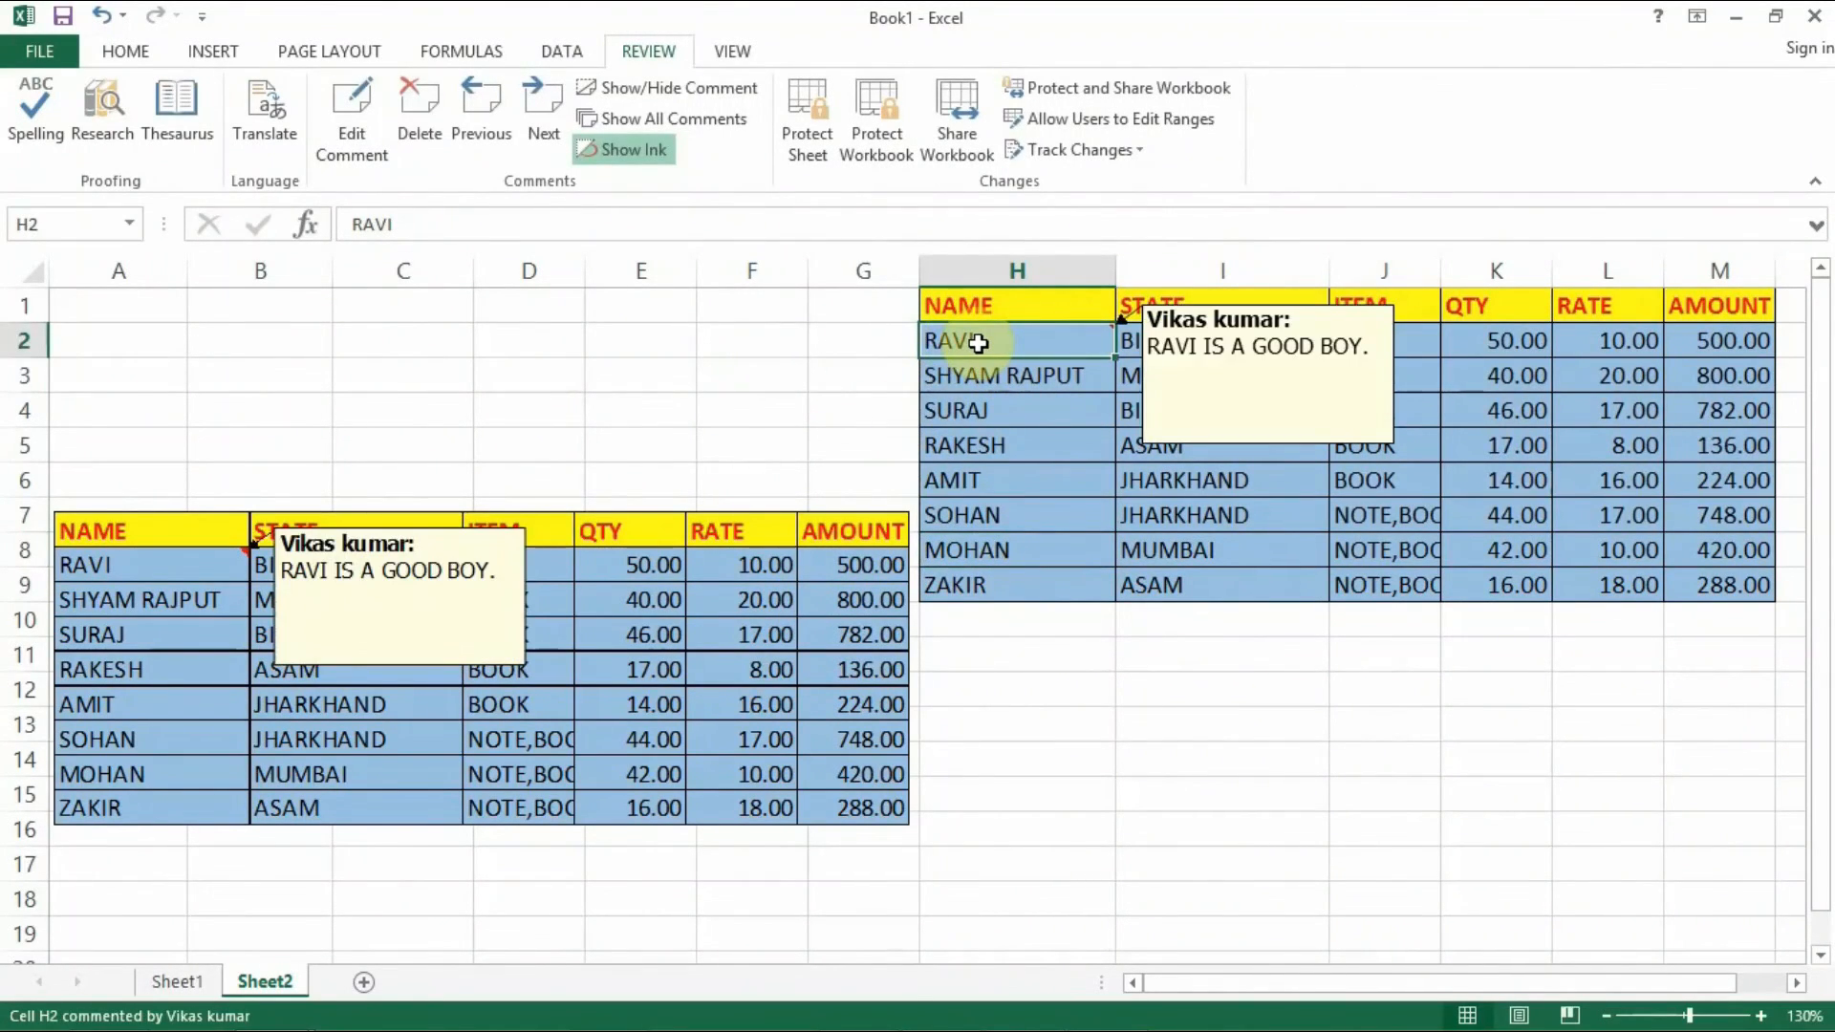
{"action": "left_click", "coordinate": [125, 51]}
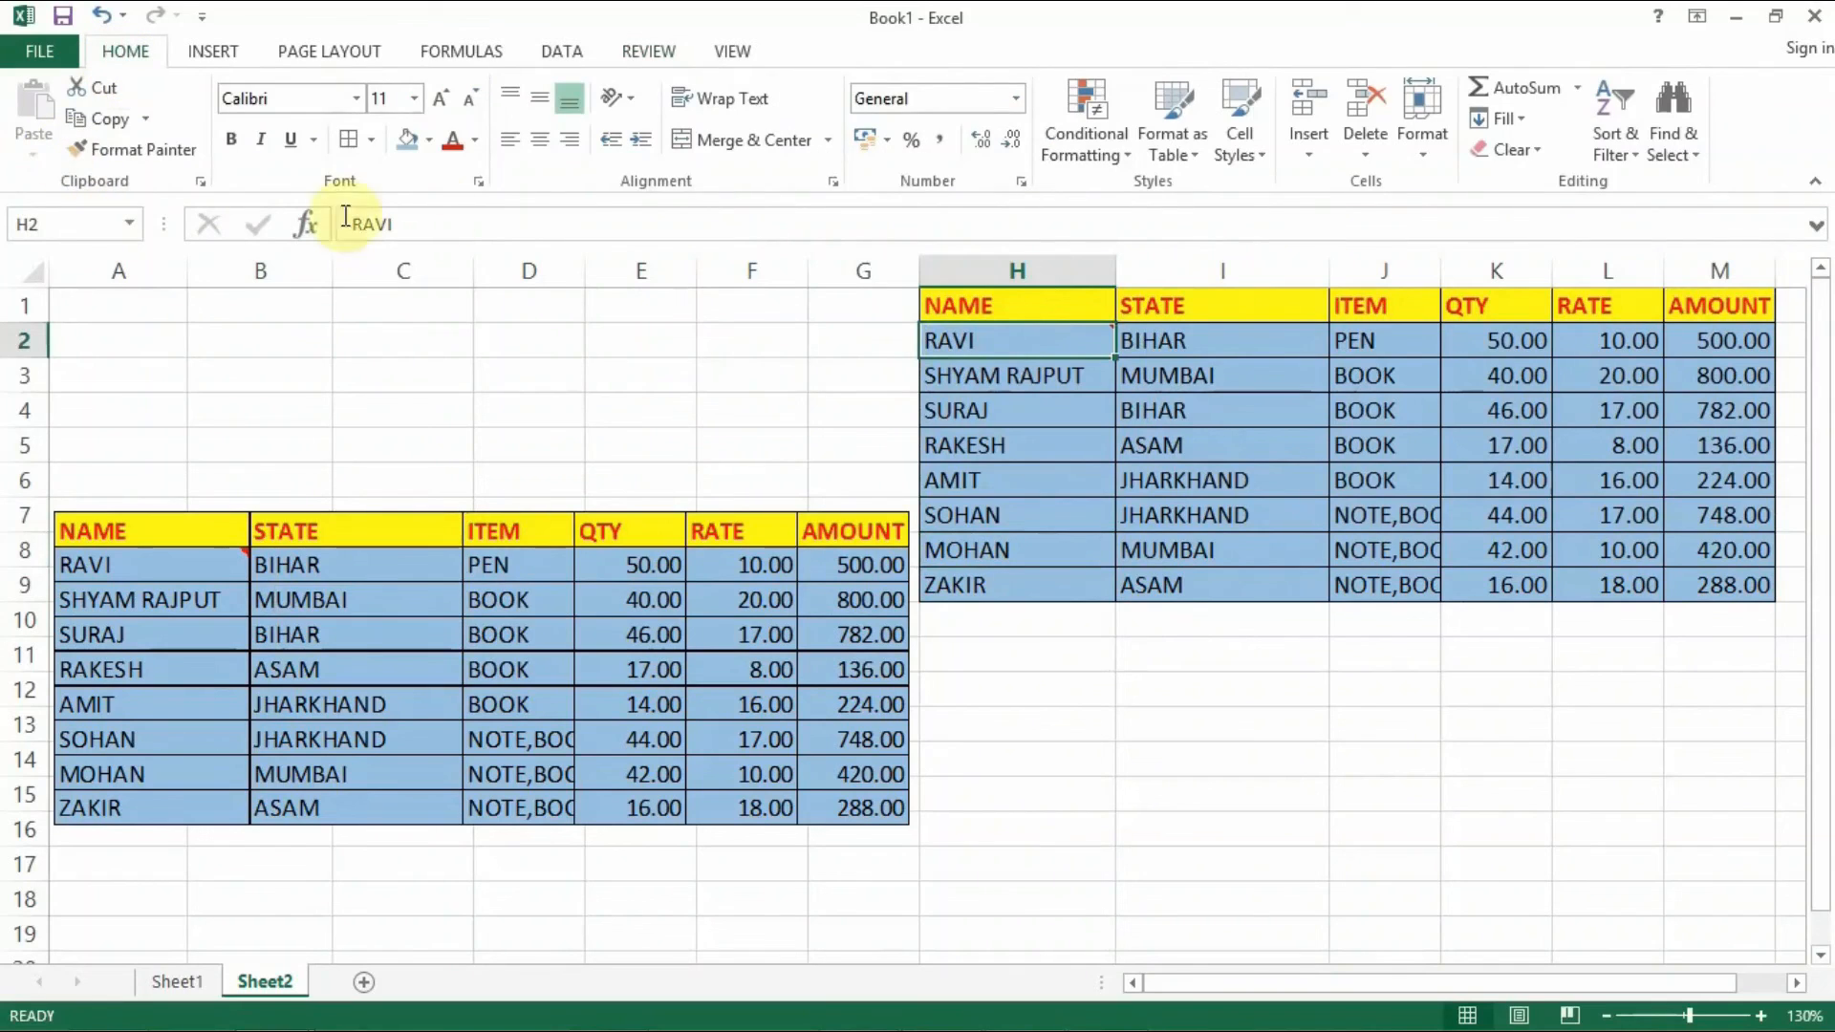
{"action": "left_click", "coordinate": [100, 118]}
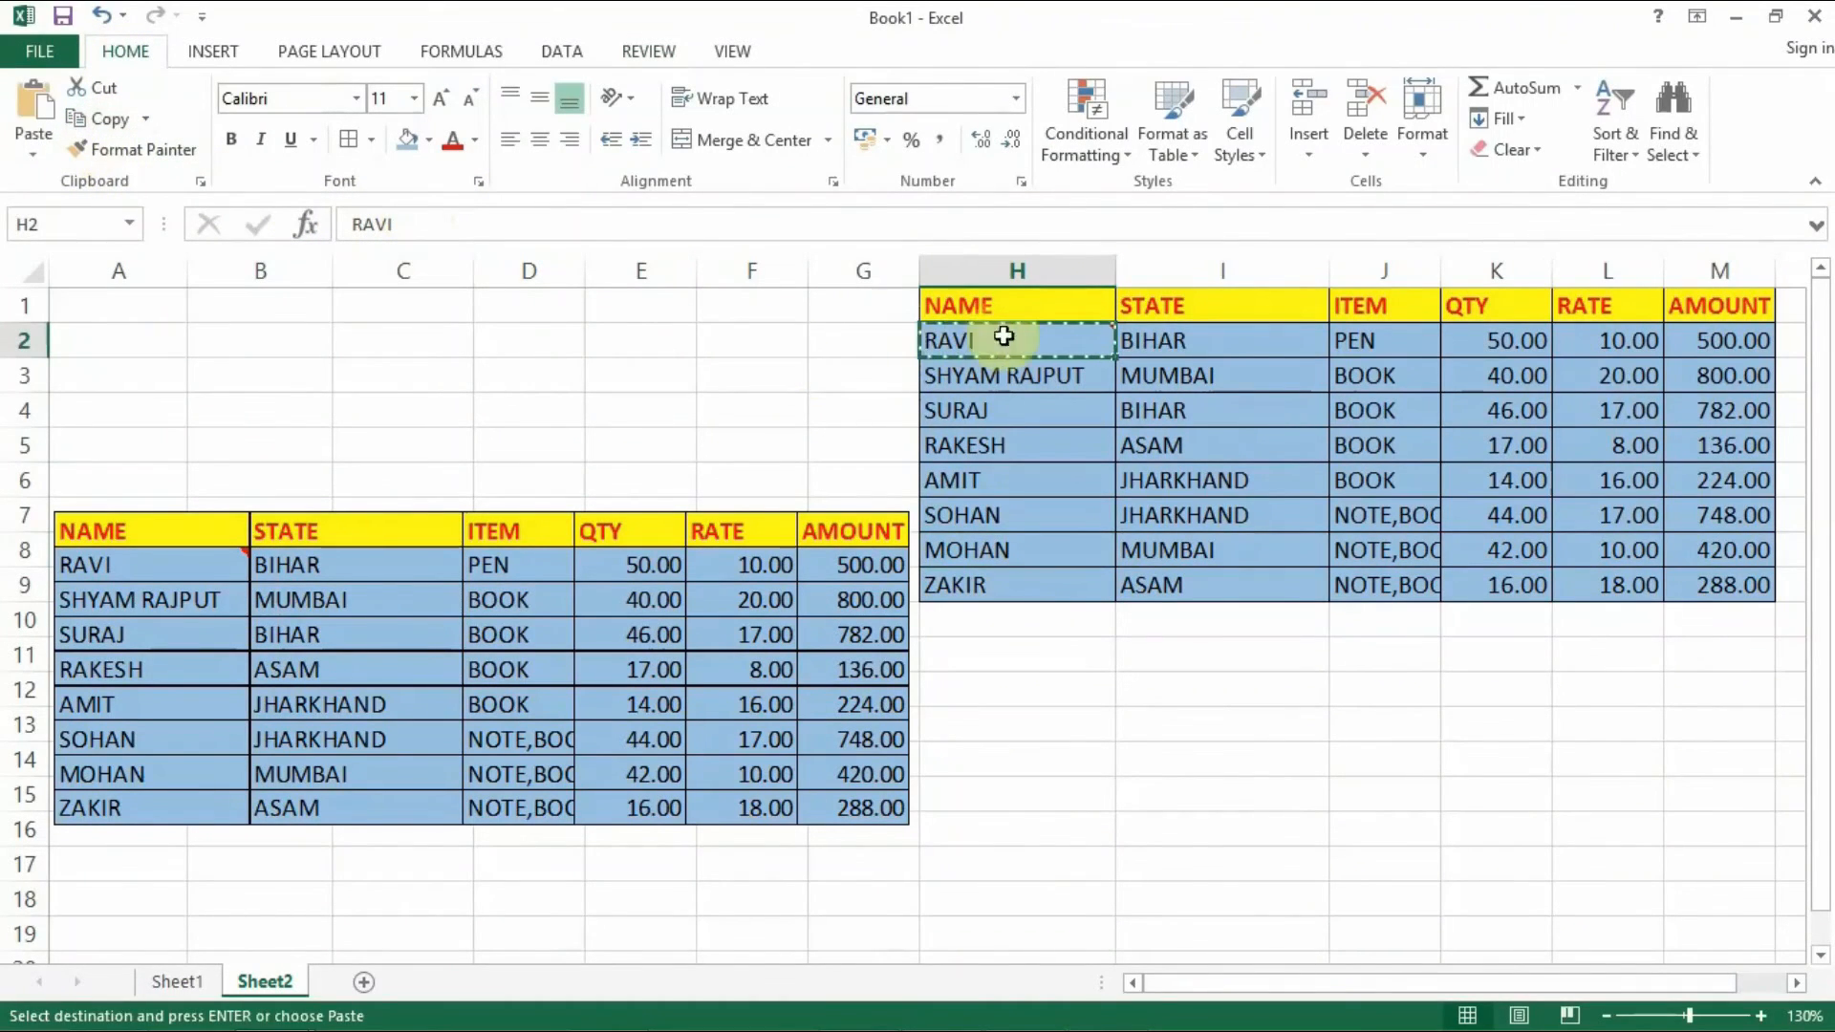
{"action": "left_click", "coordinate": [134, 341]}
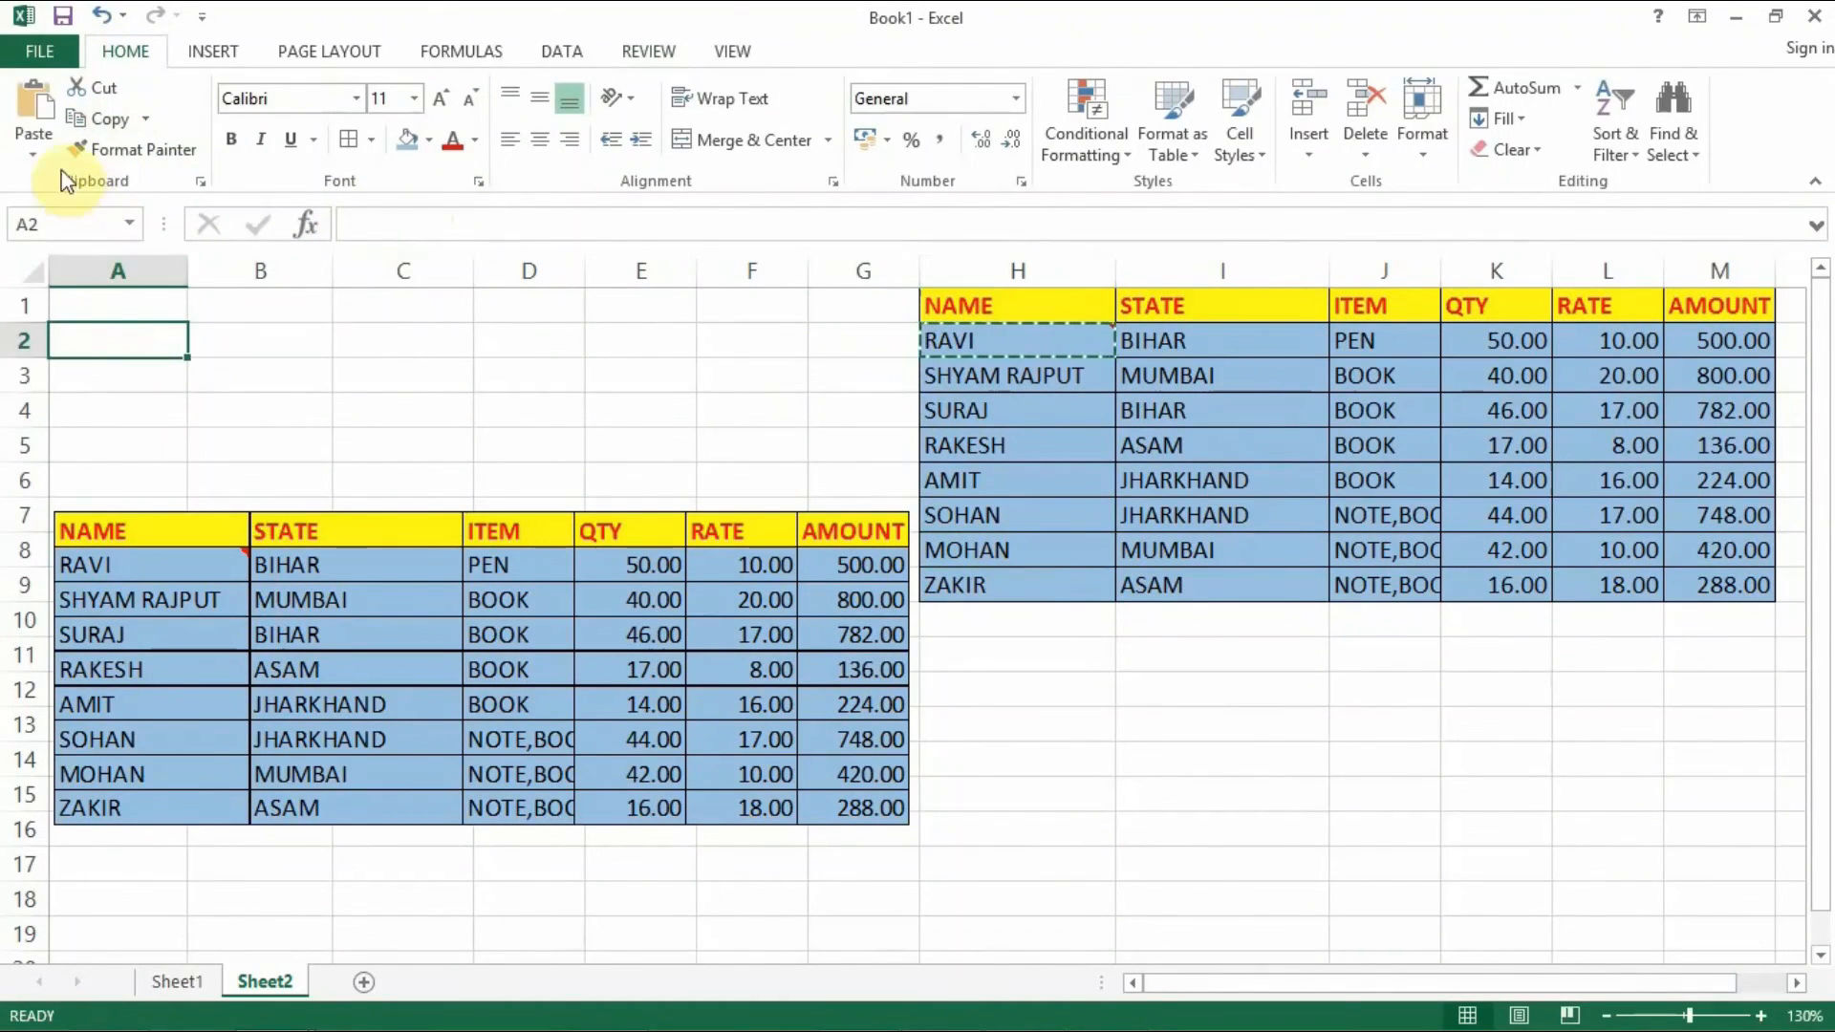
{"action": "left_click", "coordinate": [32, 154]}
{"action": "left_click", "coordinate": [145, 436]}
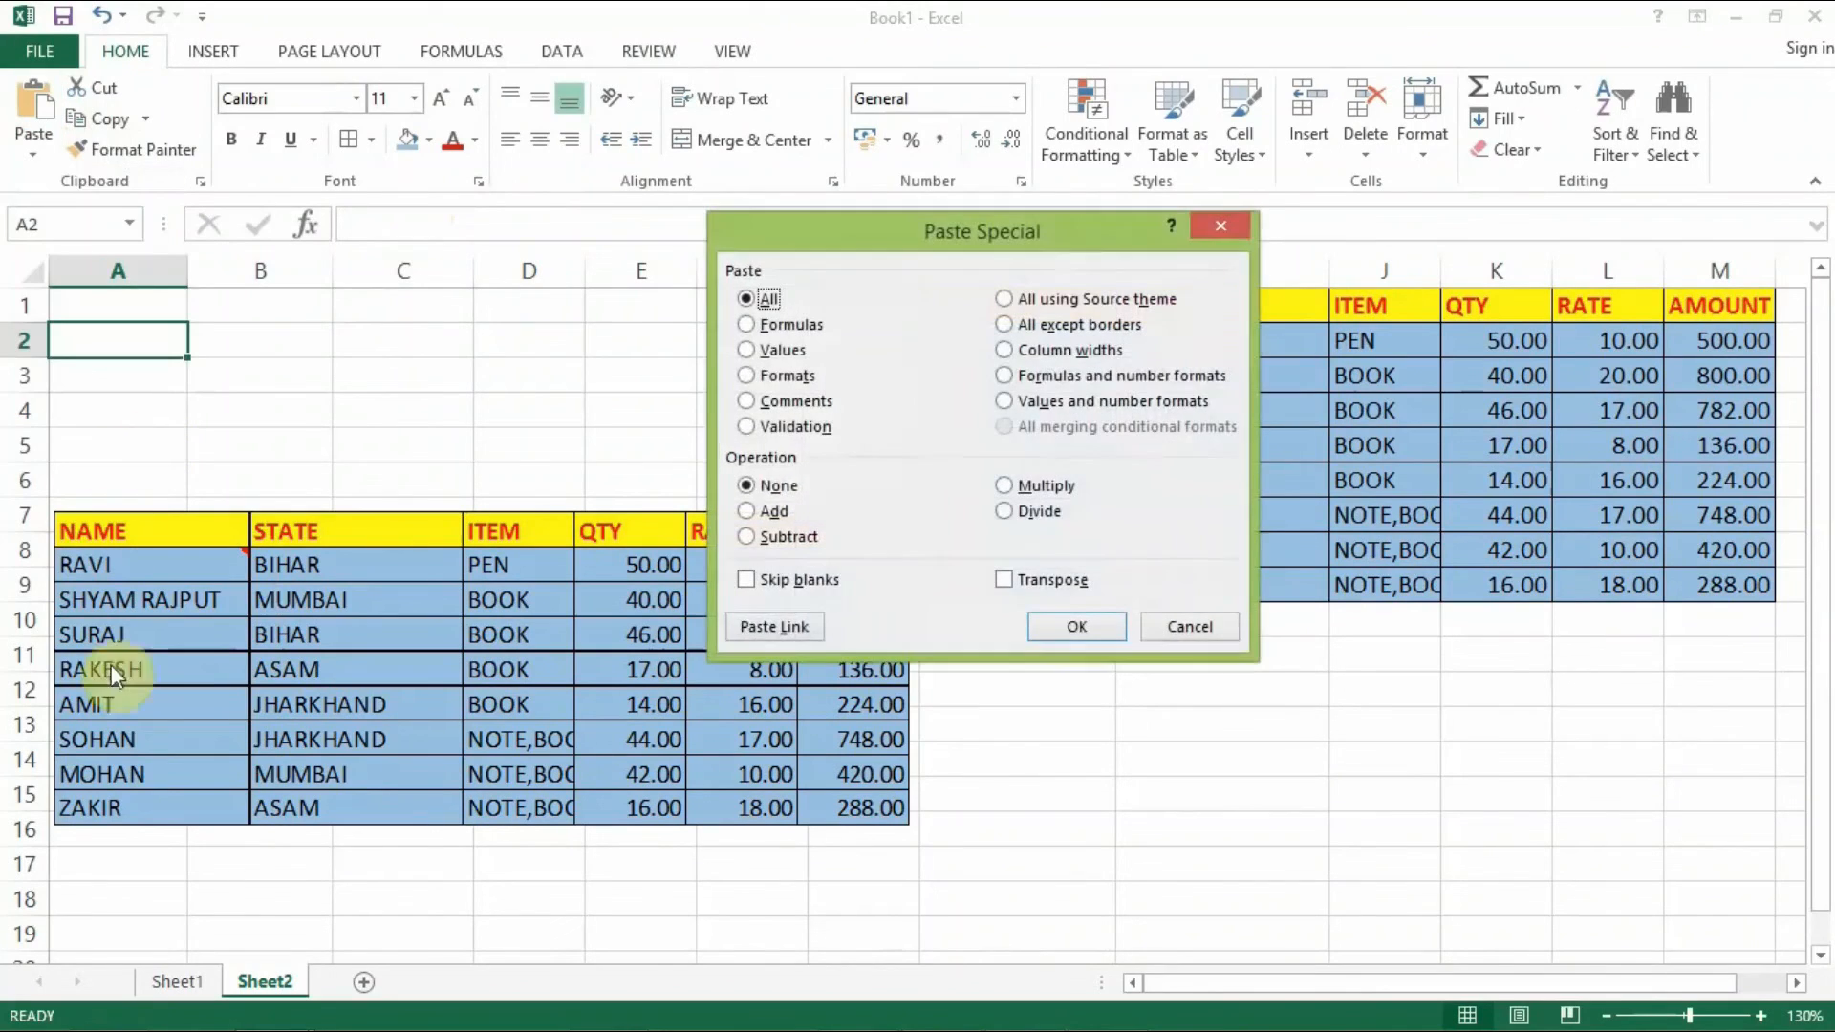
{"action": "left_click", "coordinate": [765, 401]}
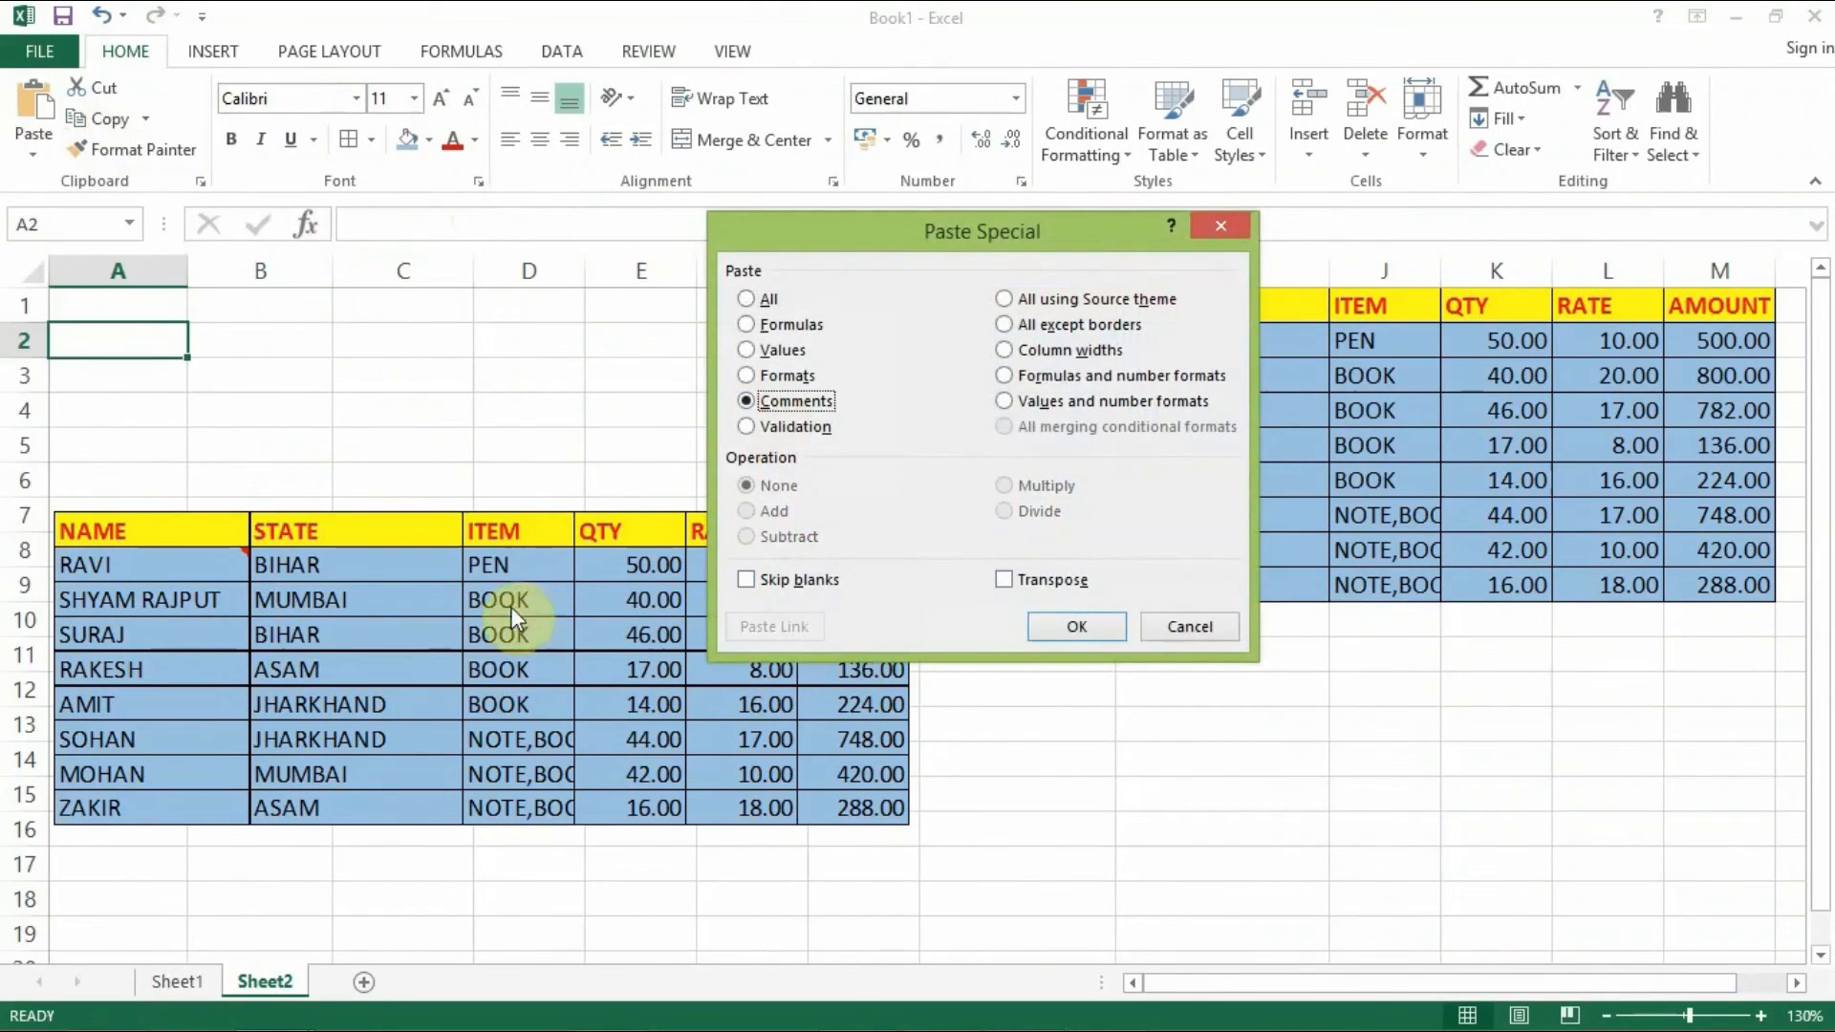
{"action": "left_click", "coordinate": [1106, 627]}
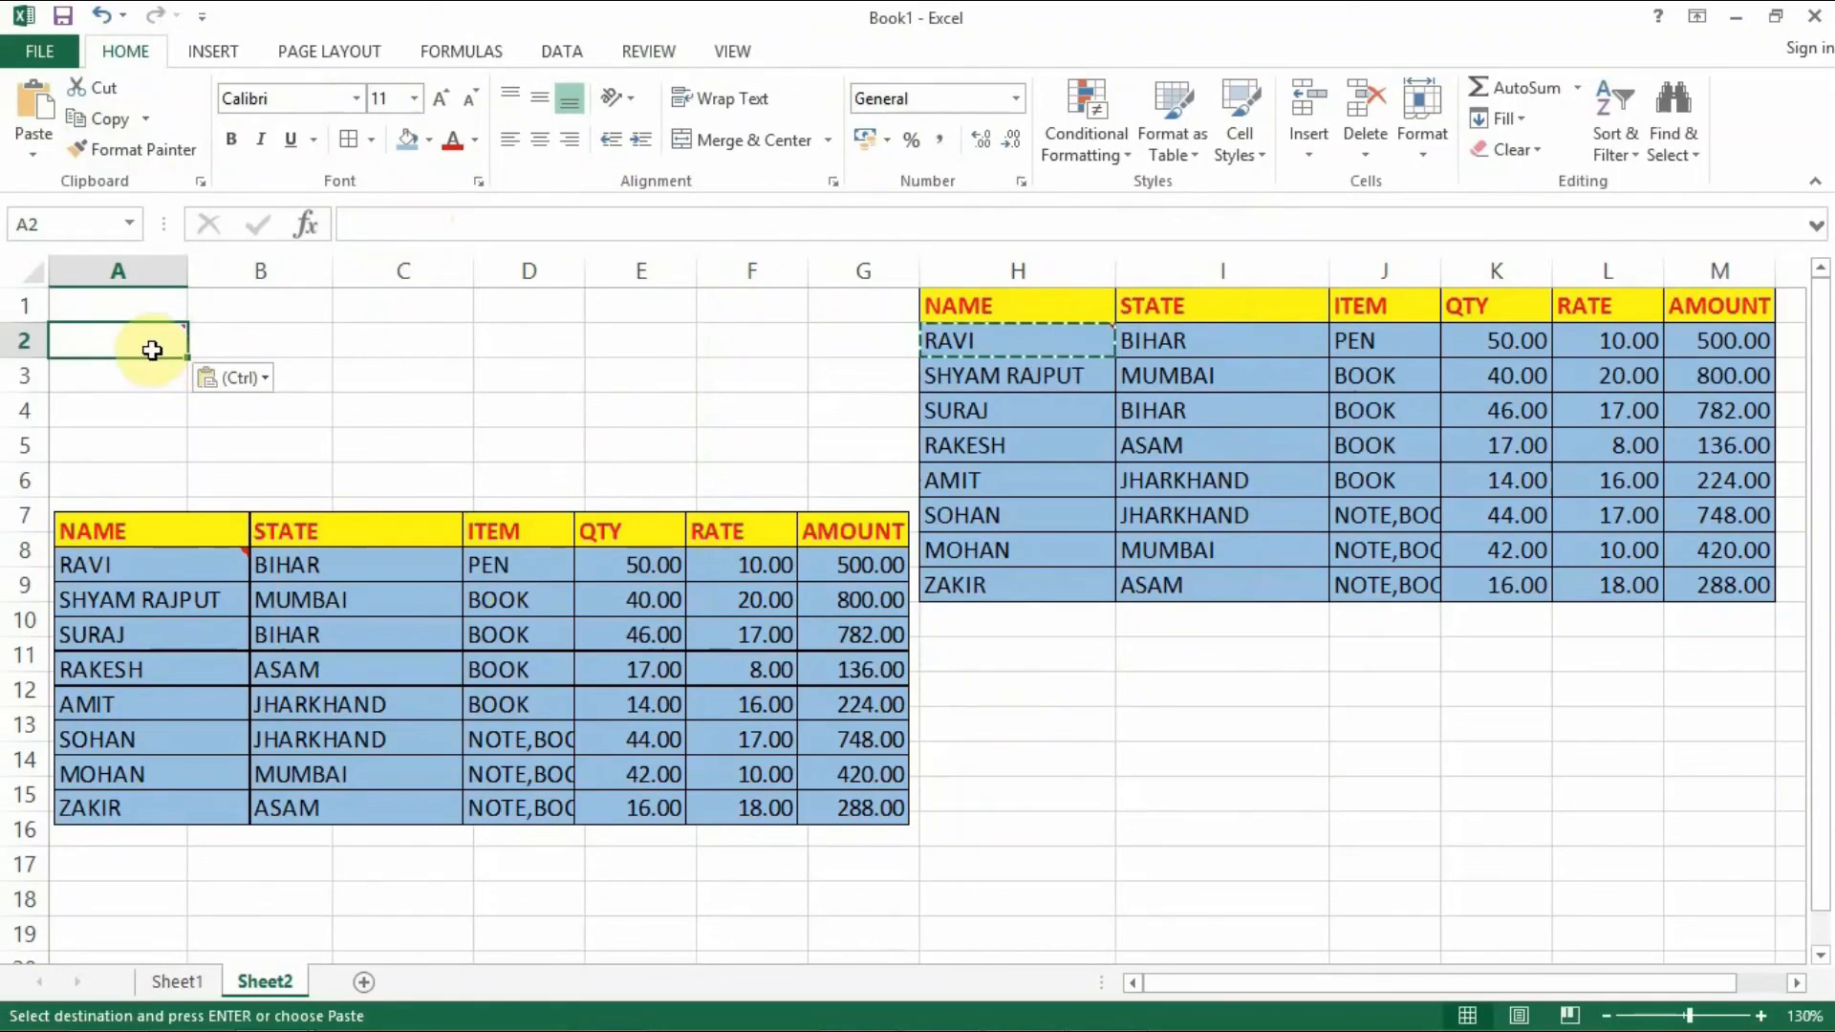
{"action": "mouse_move", "coordinate": [143, 341]}
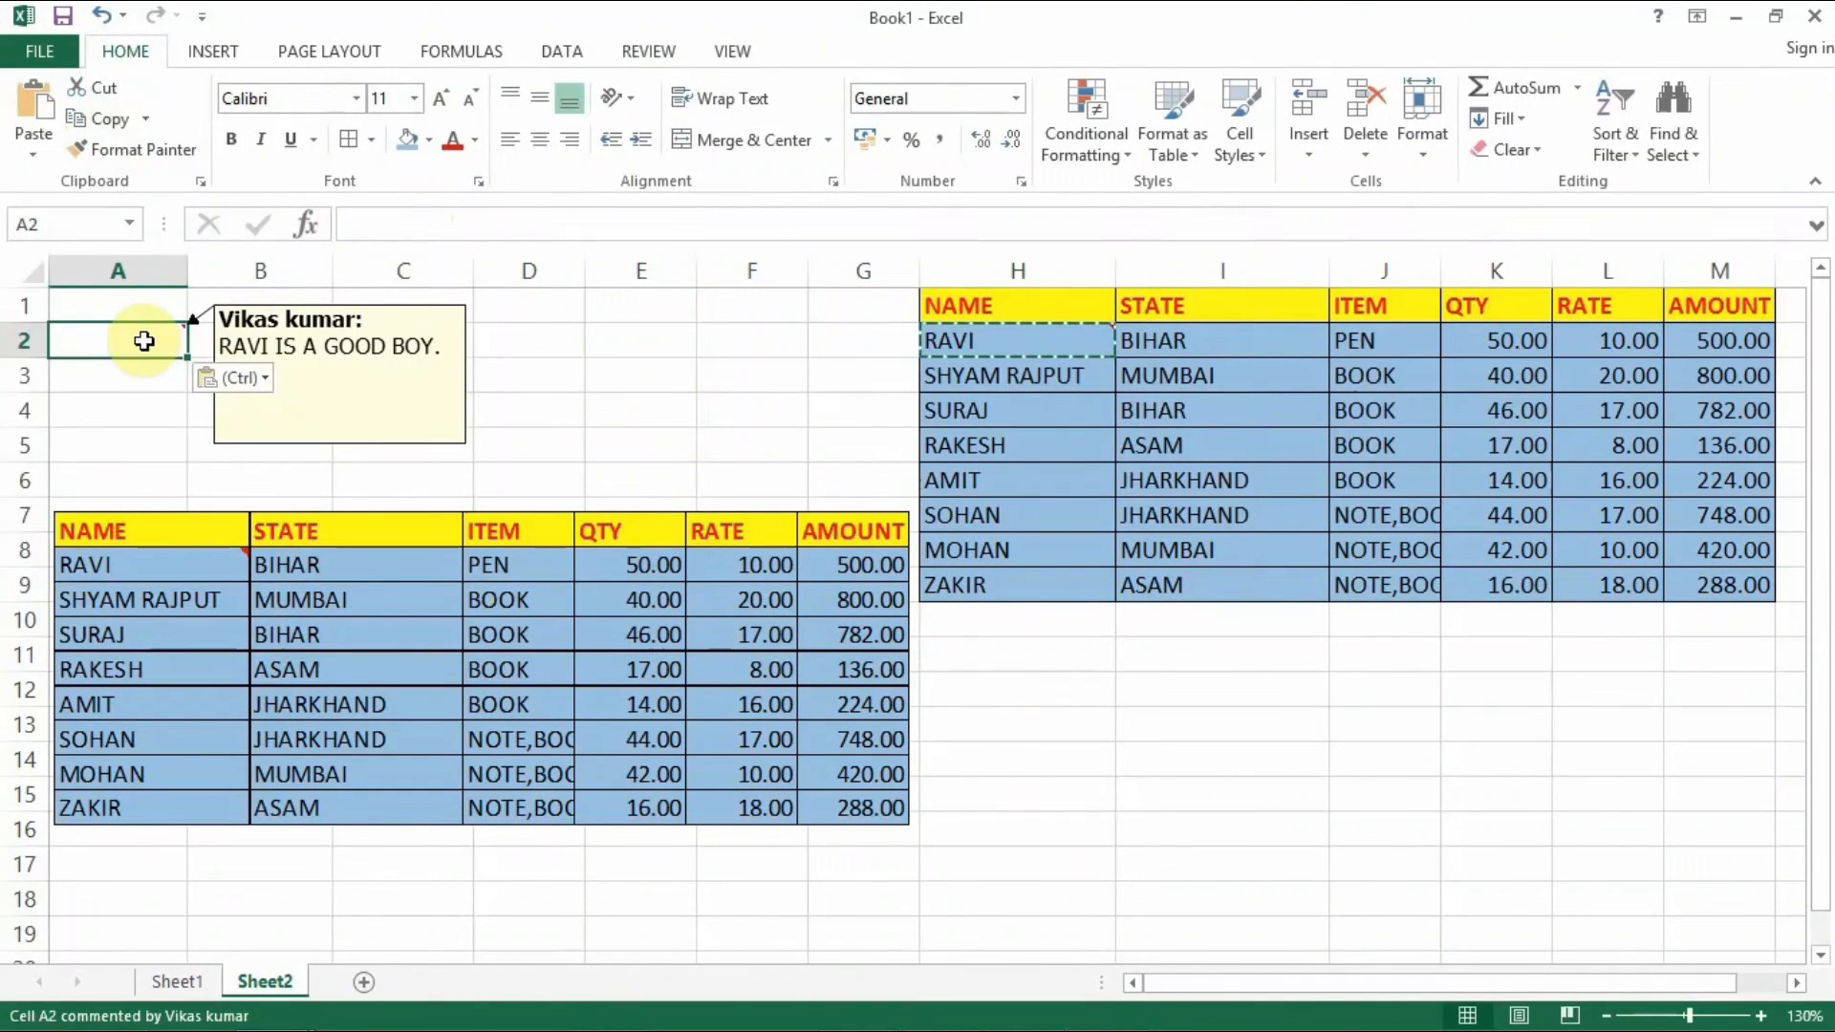
- View the Data Validation commands without applying any rule
{"action": "left_click", "coordinate": [561, 450]}
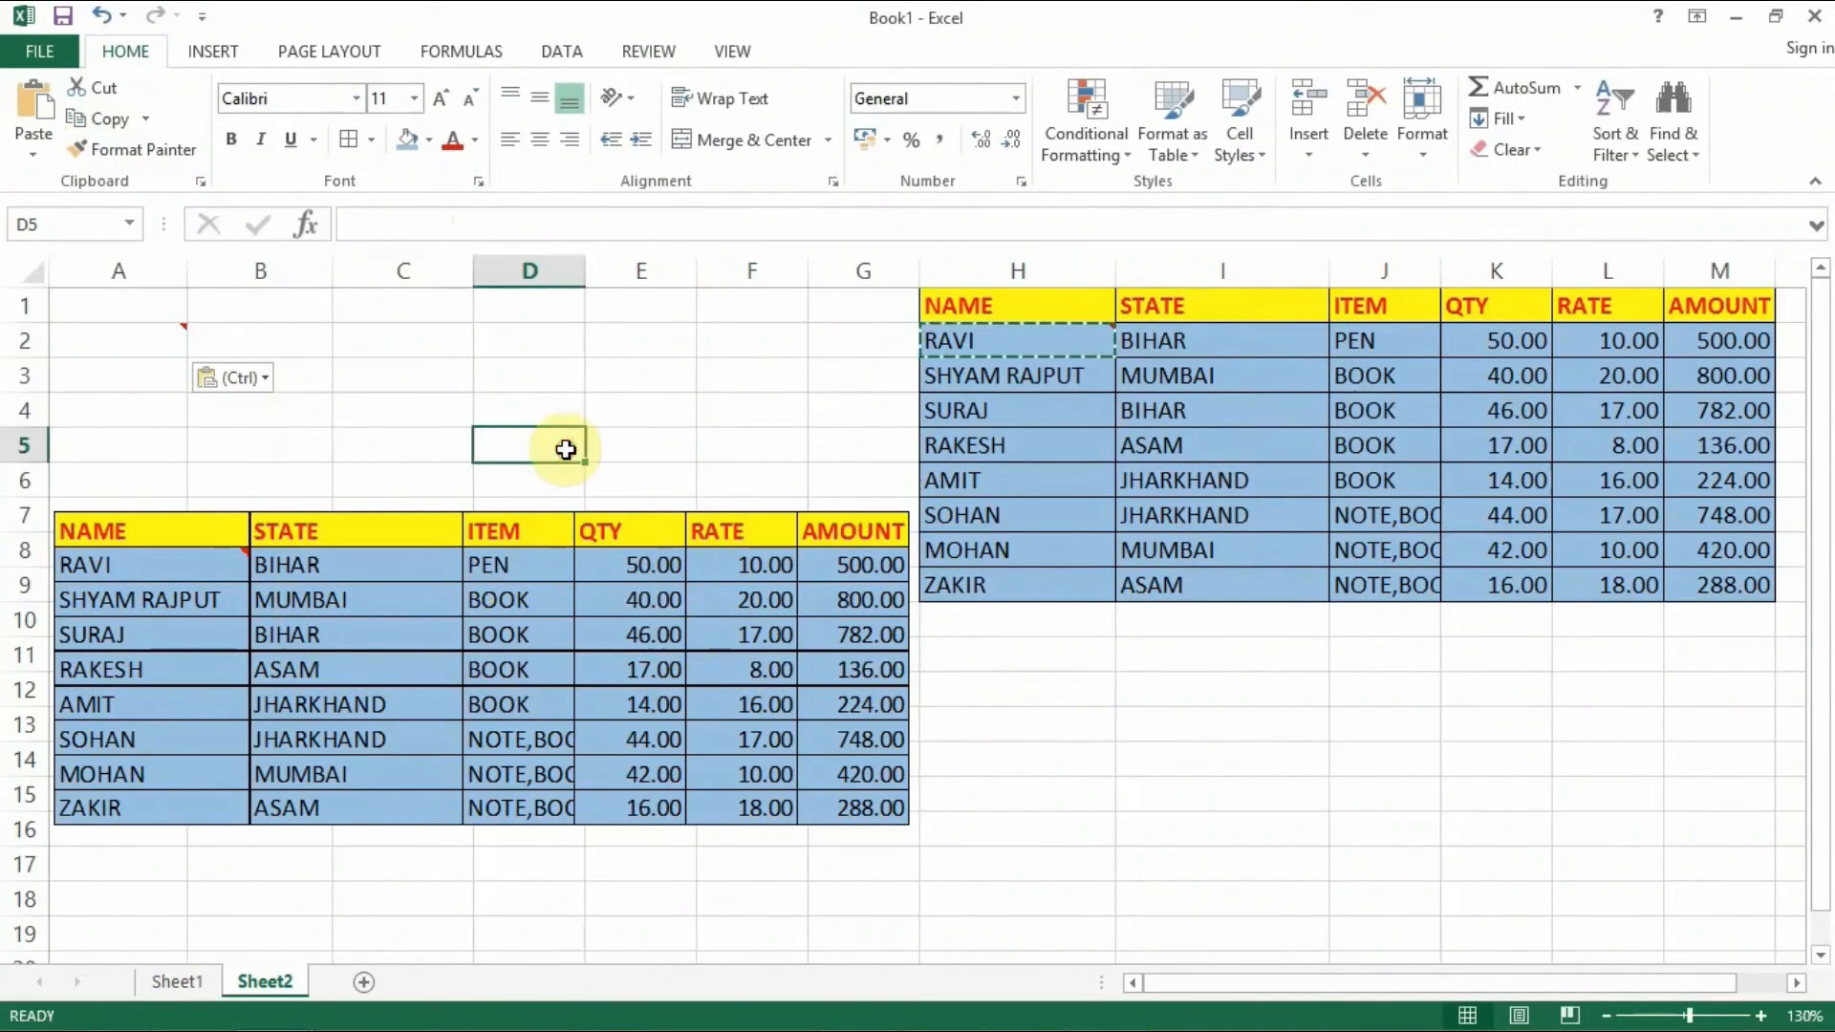
{"action": "left_click", "coordinate": [566, 51]}
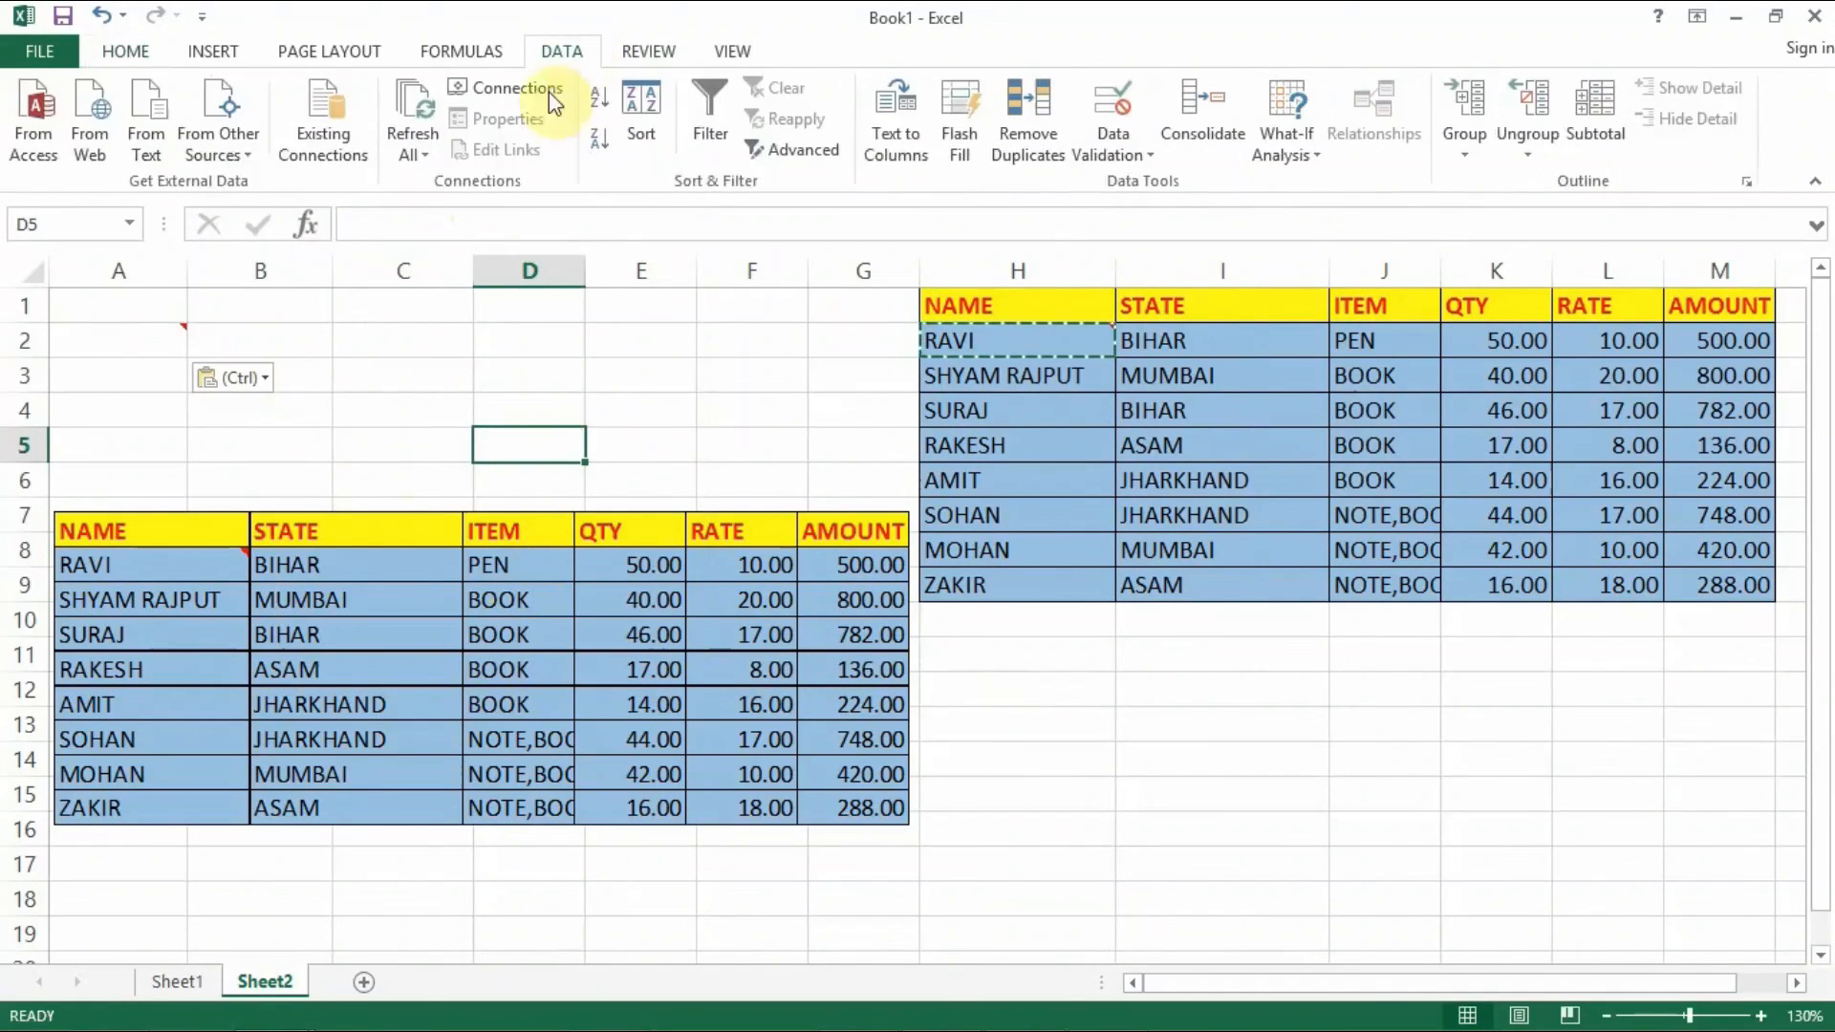
{"action": "left_click", "coordinate": [1123, 153]}
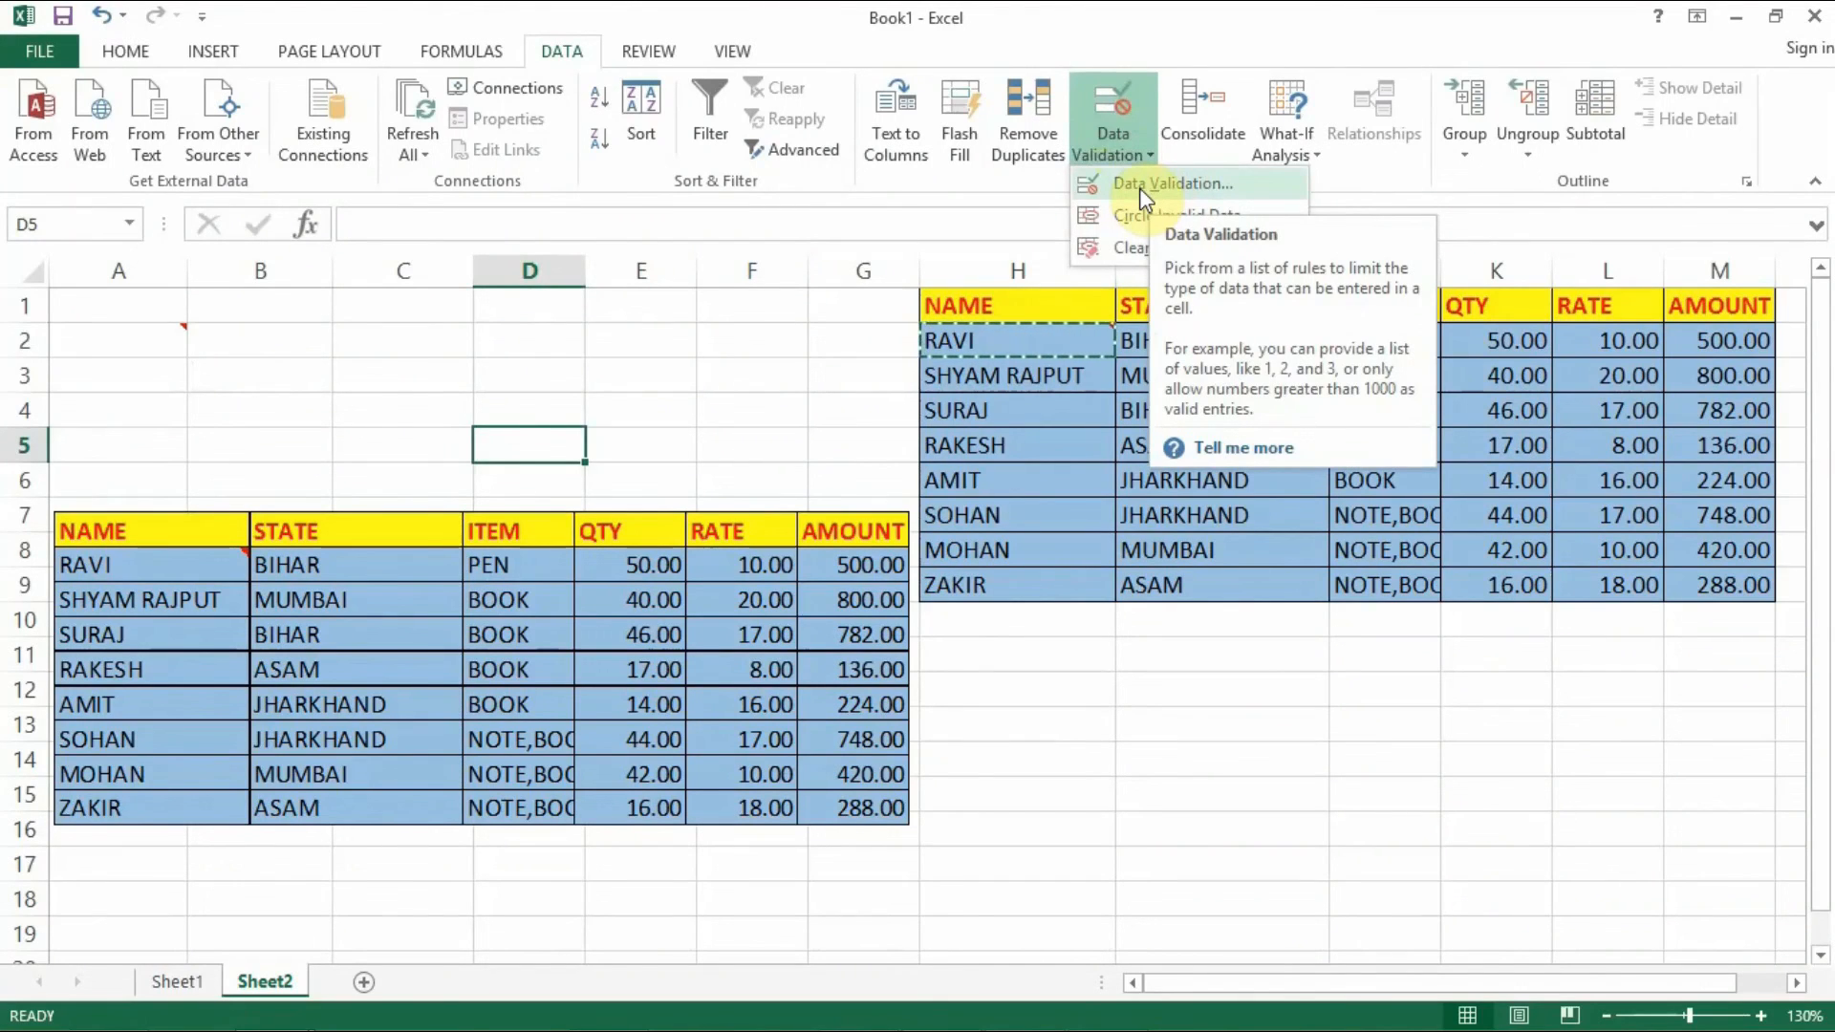
{"action": "left_click", "coordinate": [1020, 363]}
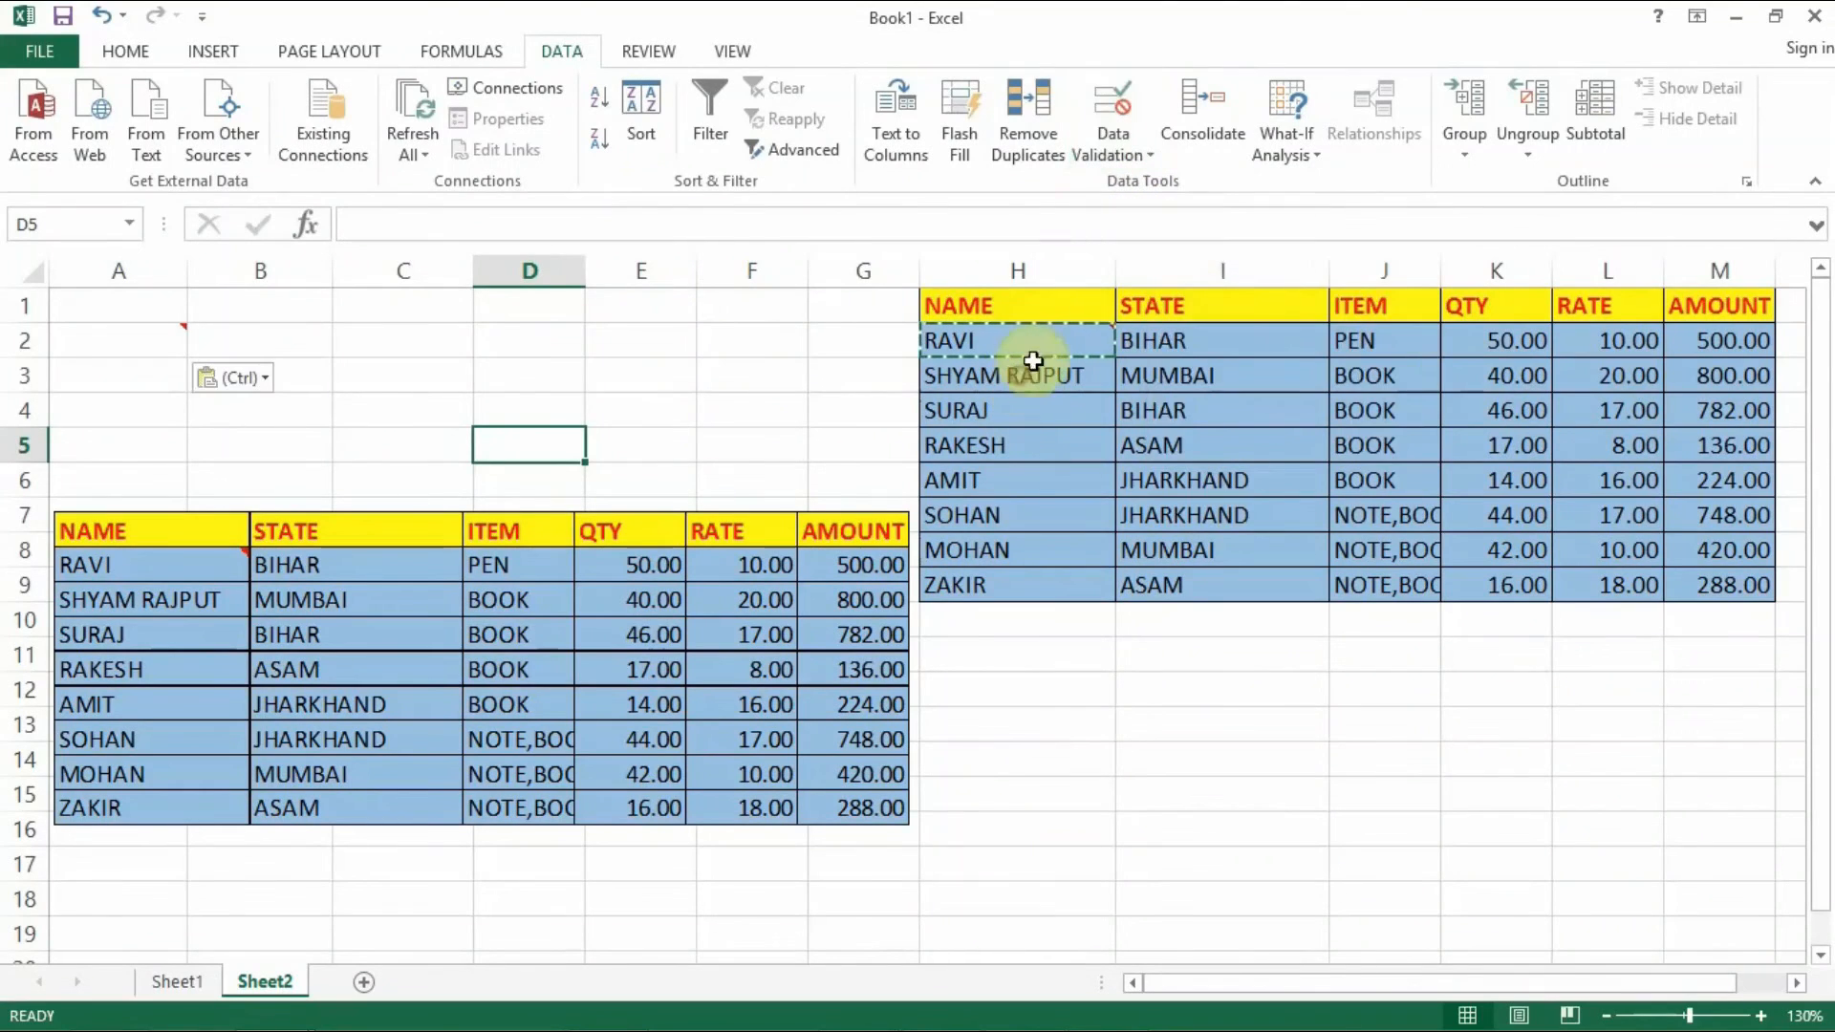
{"action": "mouse_move", "coordinate": [1023, 352]}
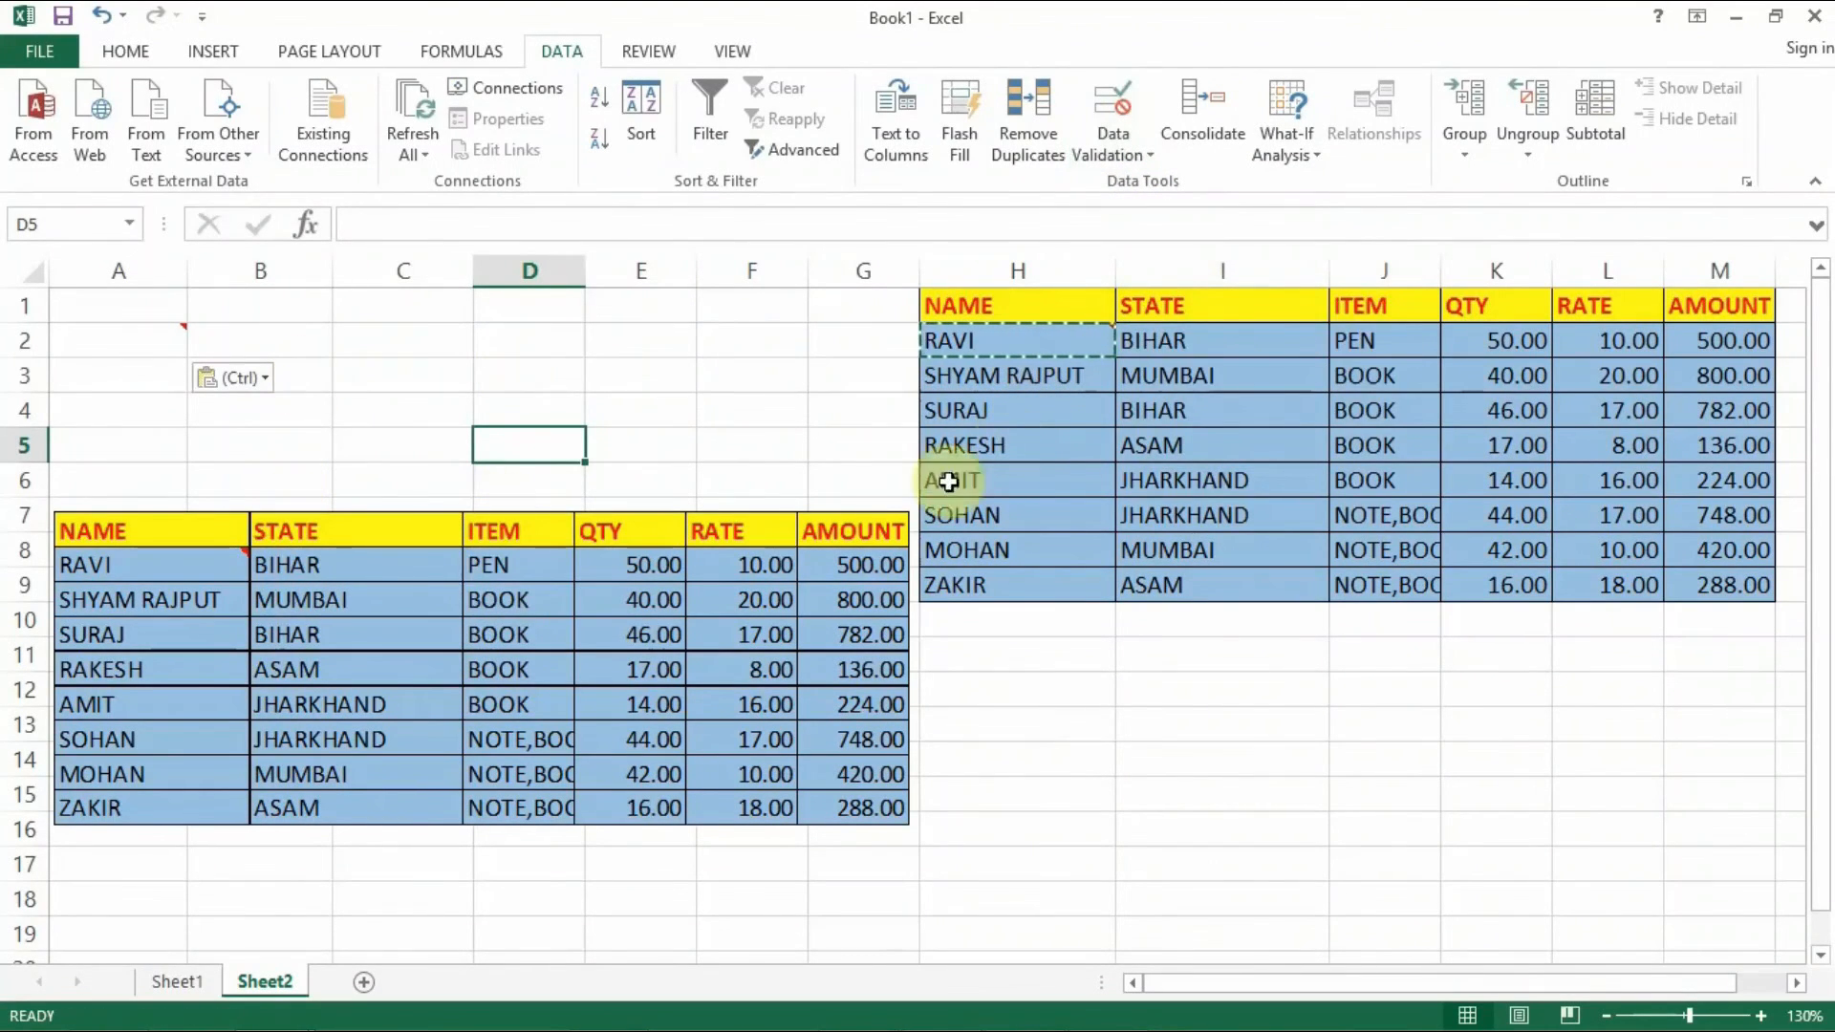
- Review the Paste Special settings and the available paste options for cell D5 without pasting
{"action": "left_click", "coordinate": [115, 52]}
{"action": "left_click", "coordinate": [36, 152]}
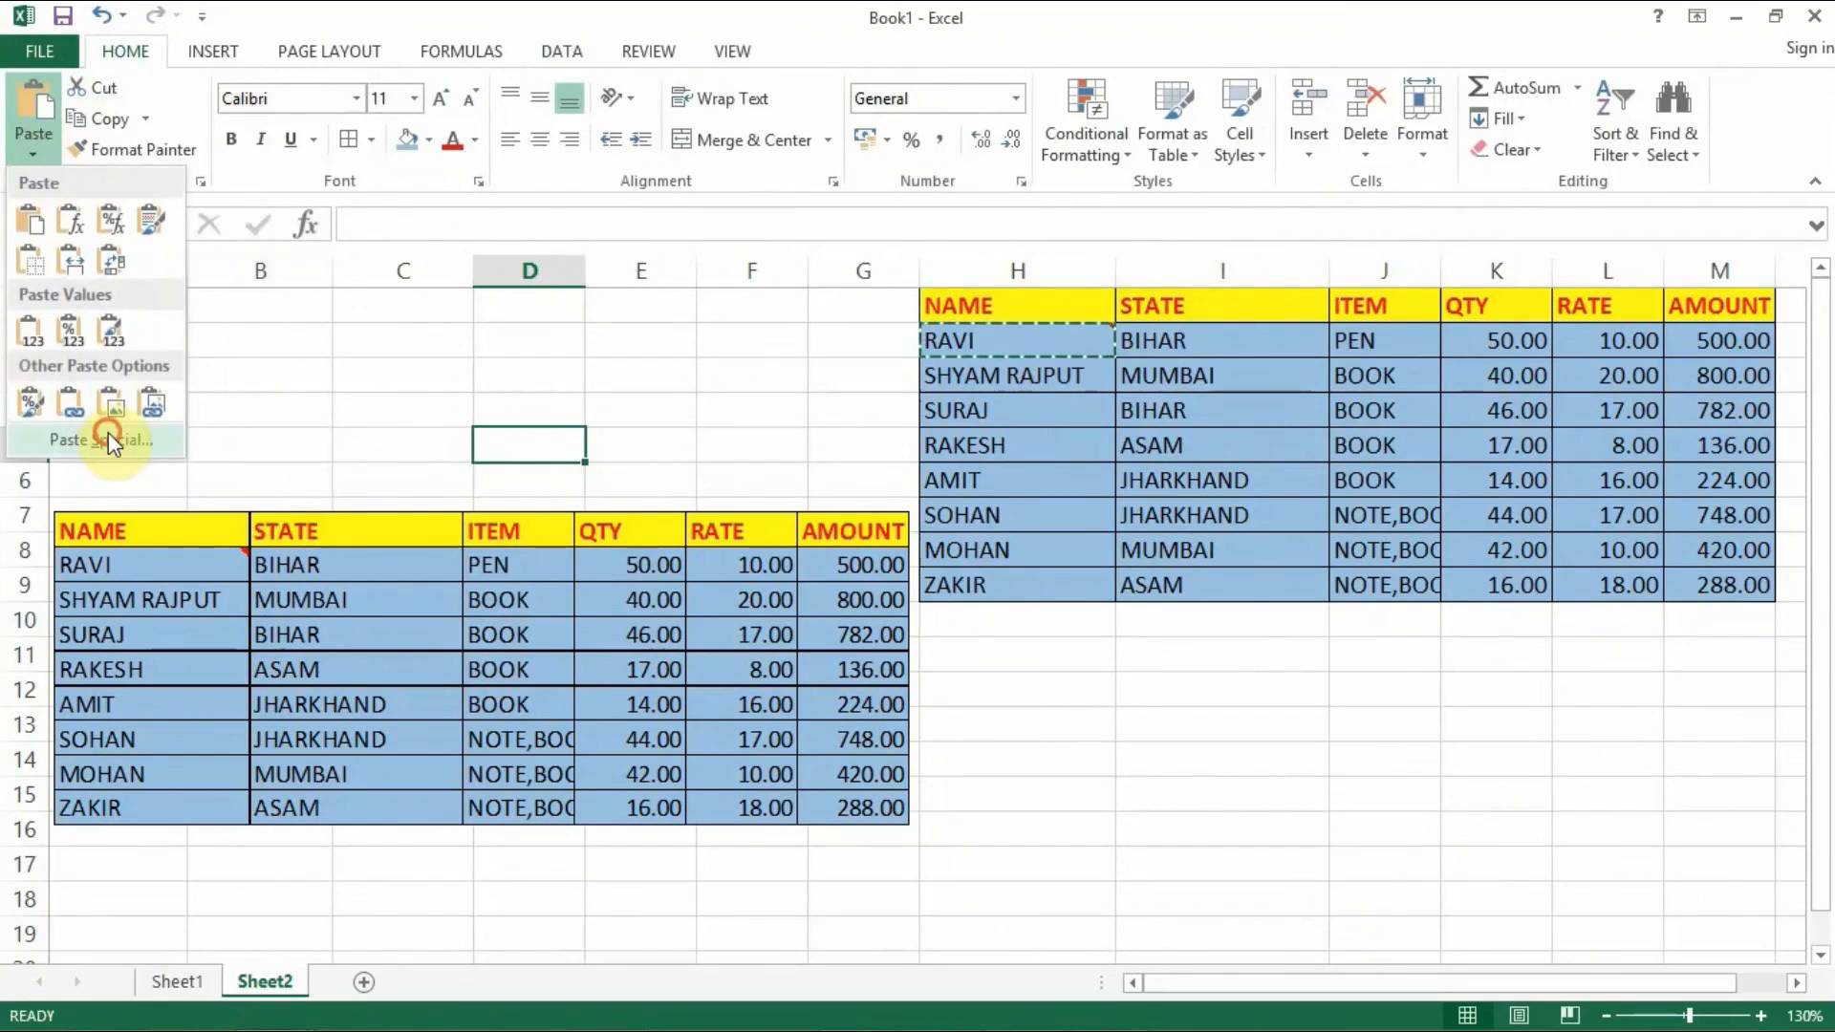
{"action": "left_click", "coordinate": [107, 432]}
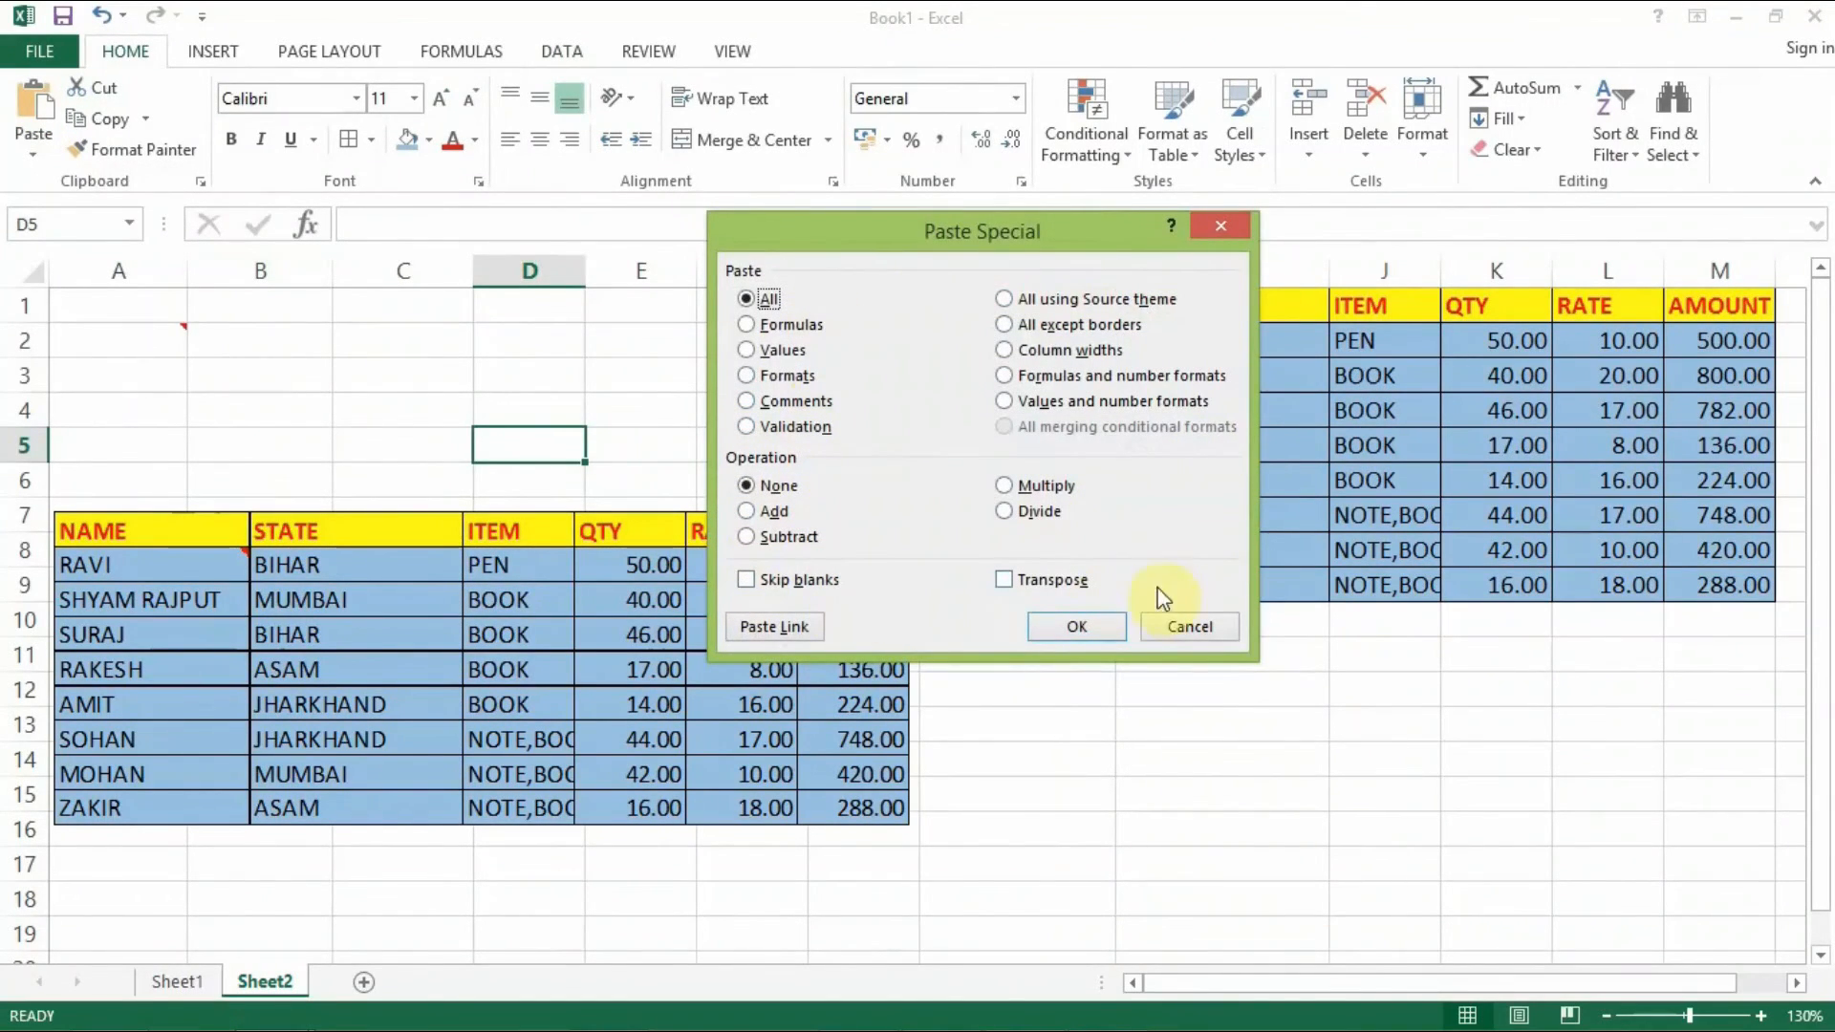
{"action": "left_click", "coordinate": [1206, 631]}
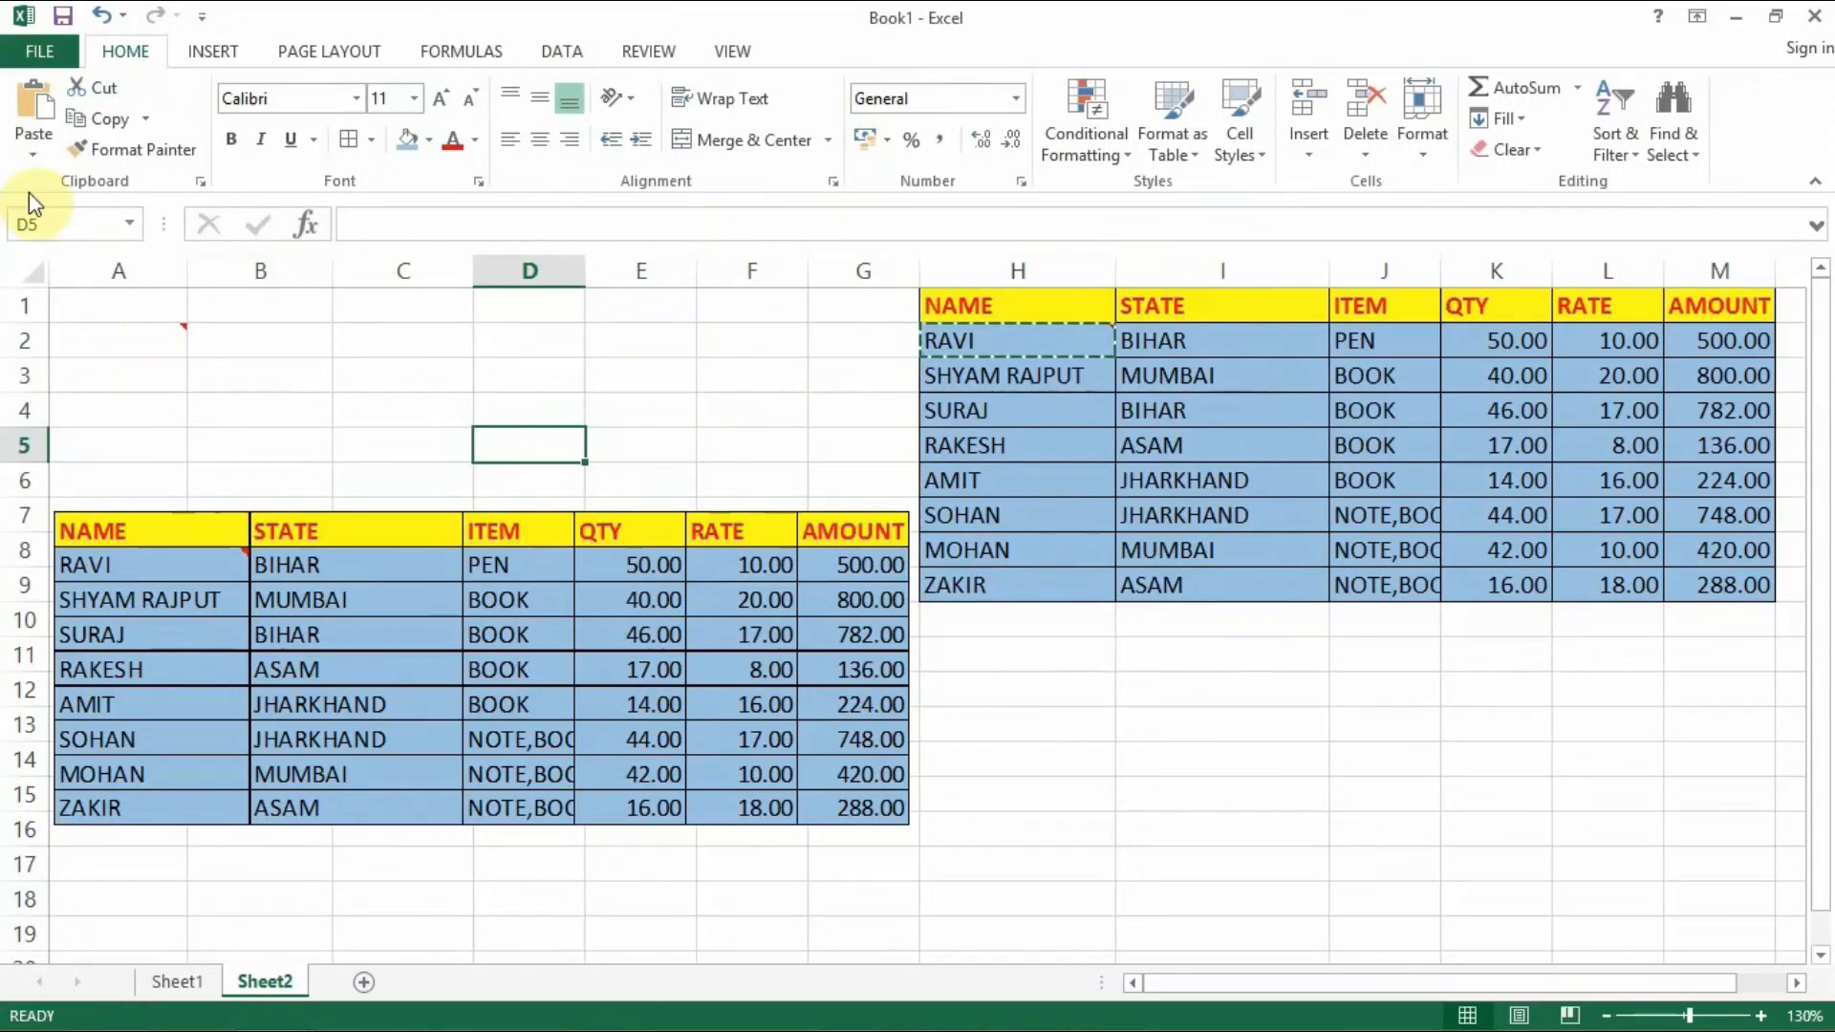
{"action": "left_click", "coordinate": [23, 152]}
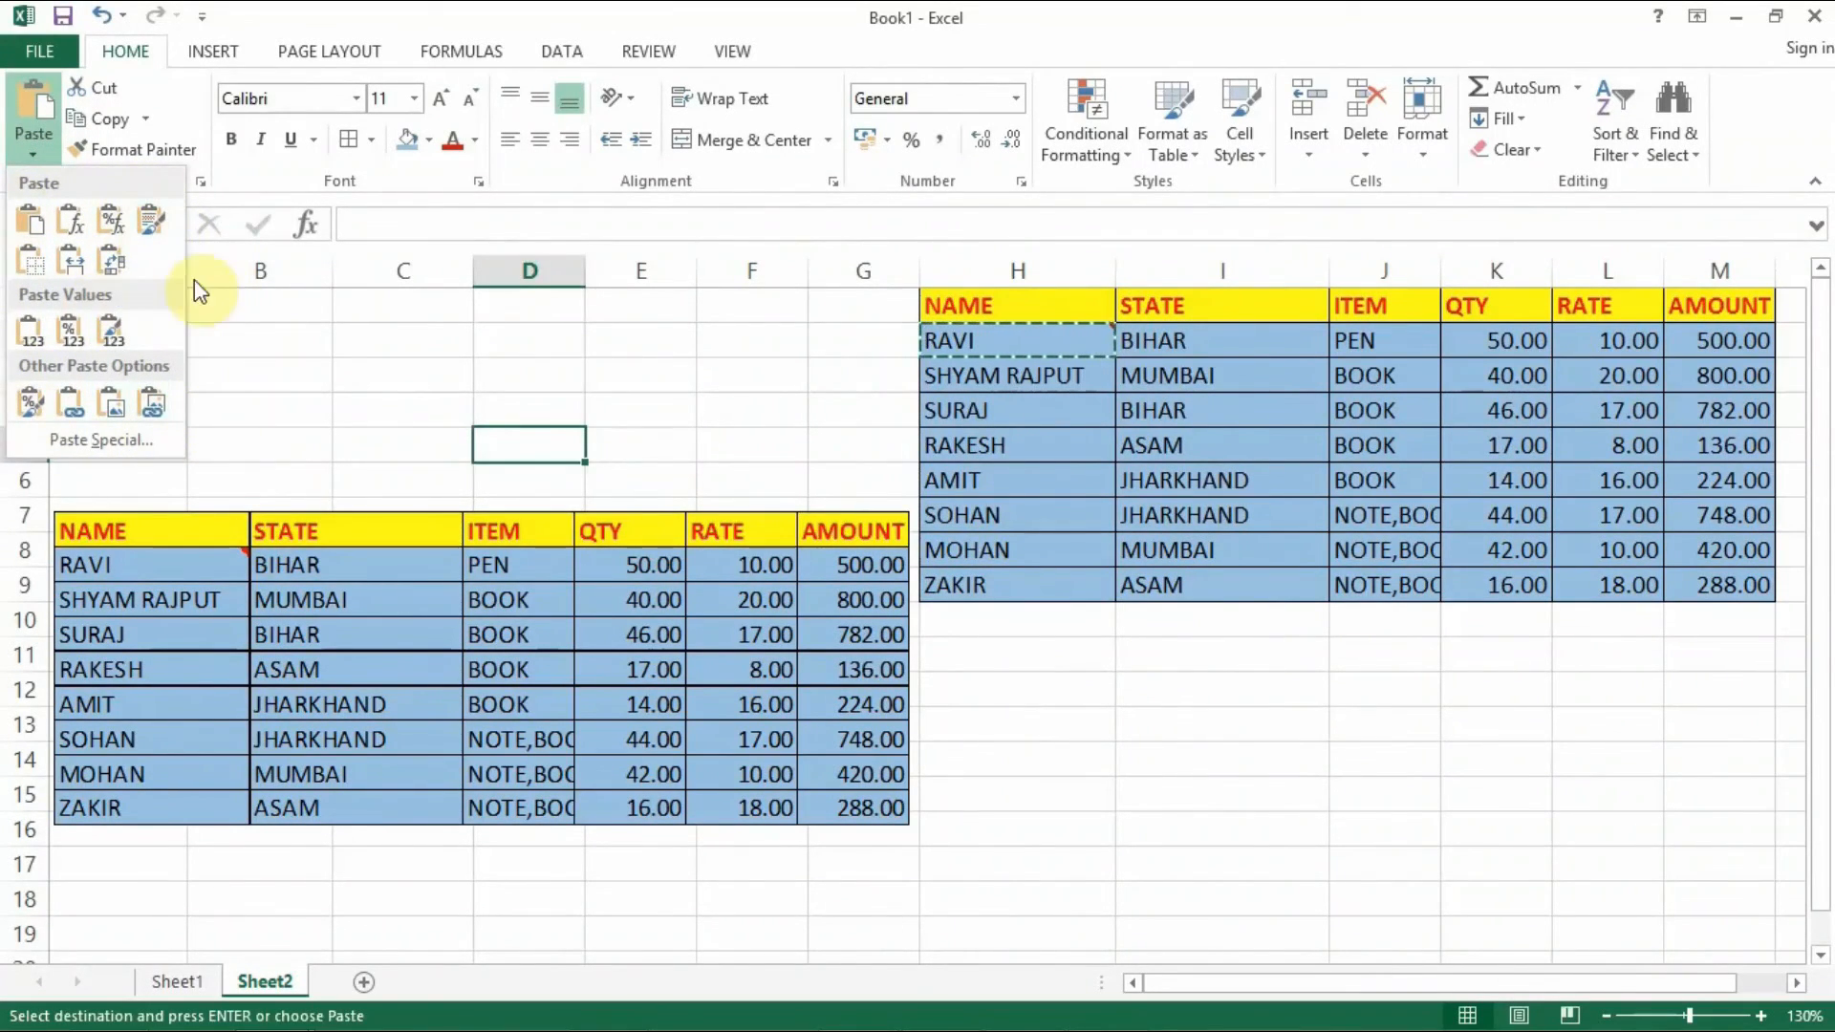
{"action": "left_click", "coordinate": [282, 428]}
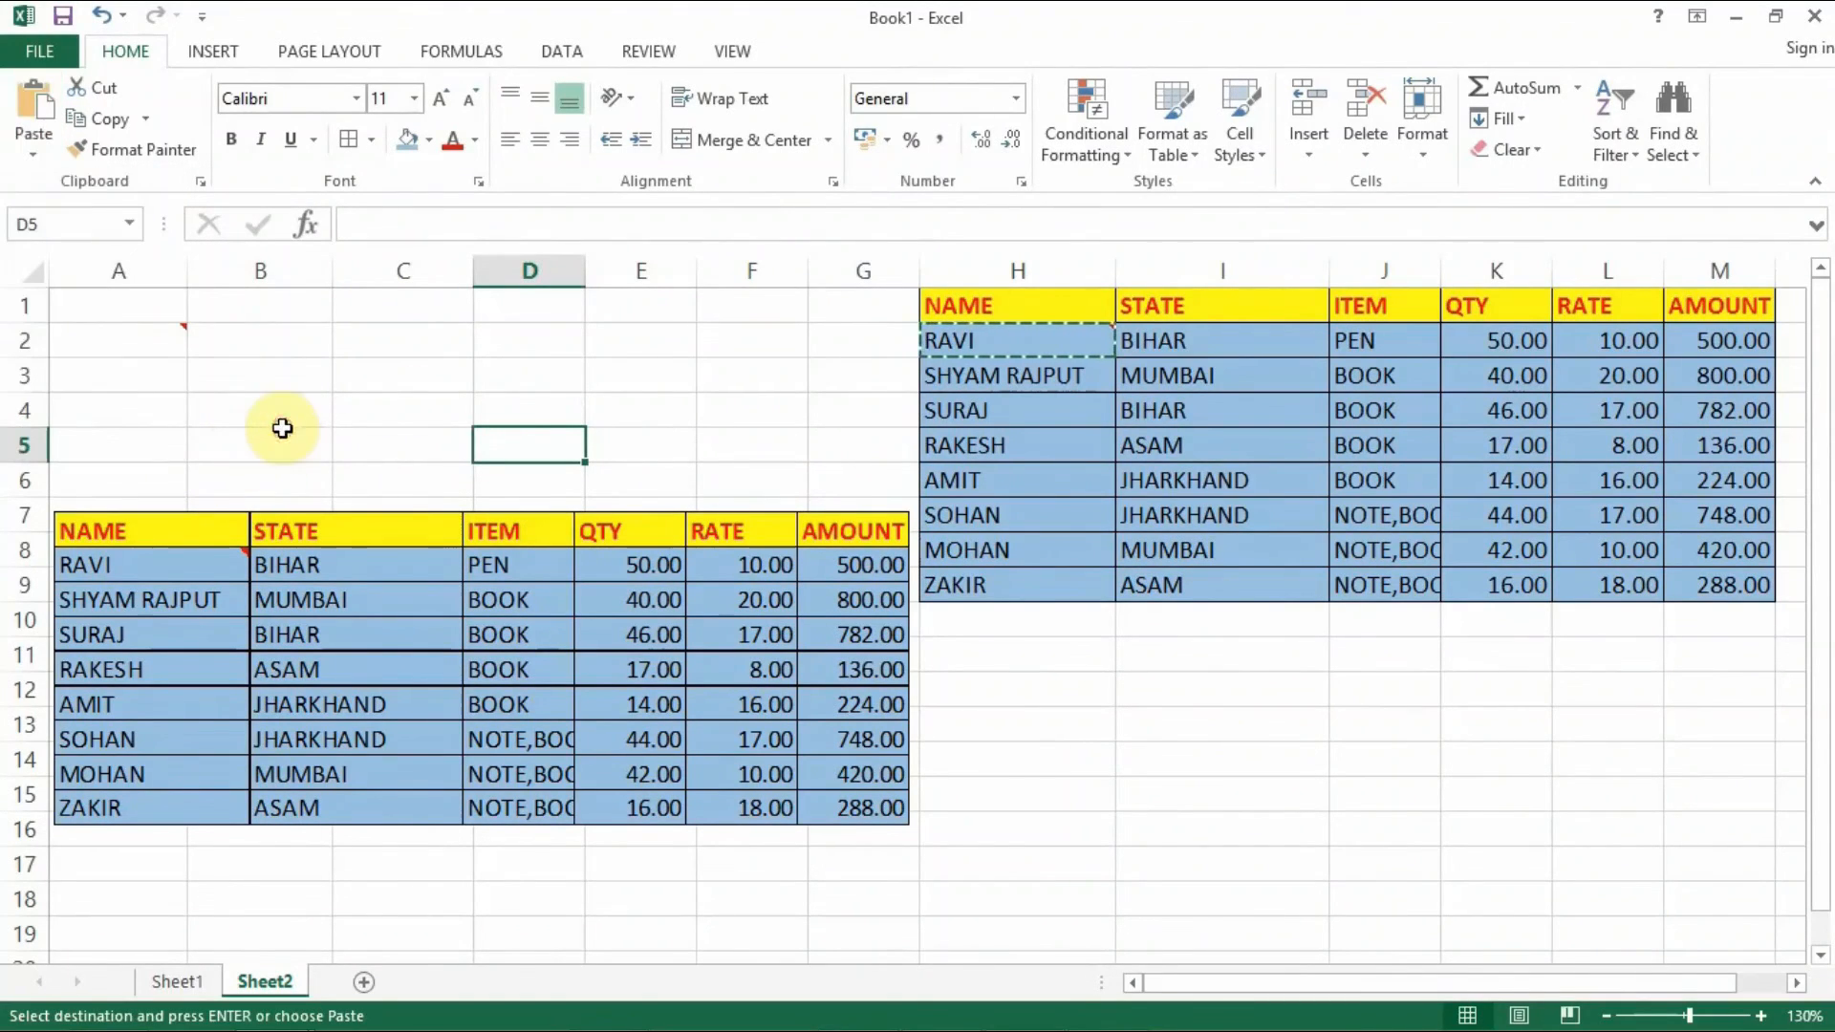